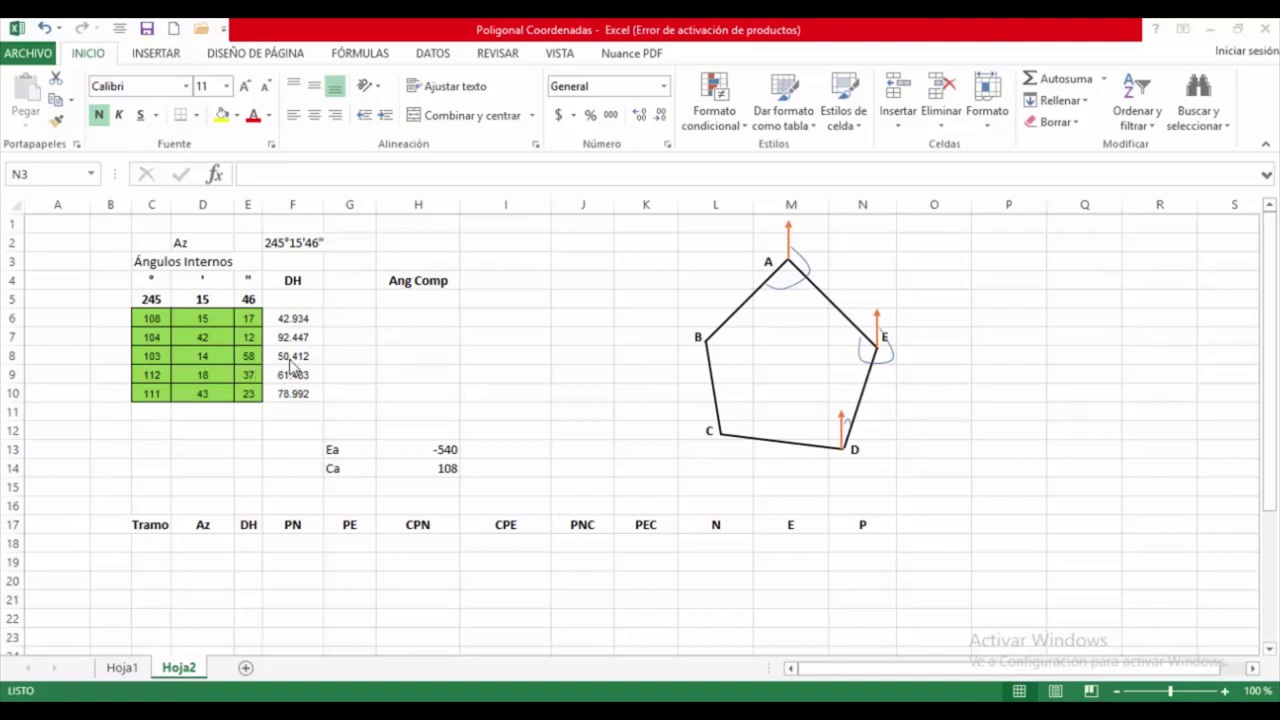
- Label the five internal-angle rows A, B, C, D and E in B6:B10 and centre the labels
{"action": "key", "text": "Escape"}
{"action": "left_click_drag", "start_coordinate": [160, 319], "coordinate": [235, 392]}
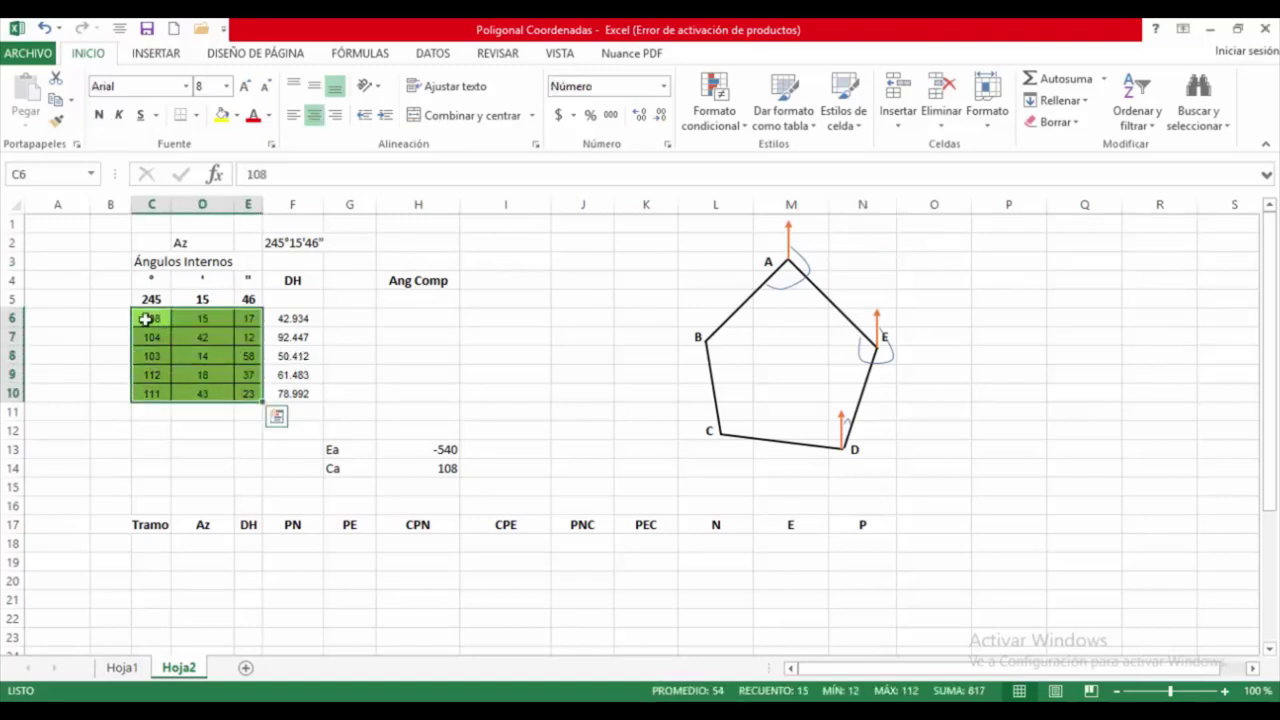
{"action": "left_click", "coordinate": [112, 318]}
{"action": "type", "text": "A"}
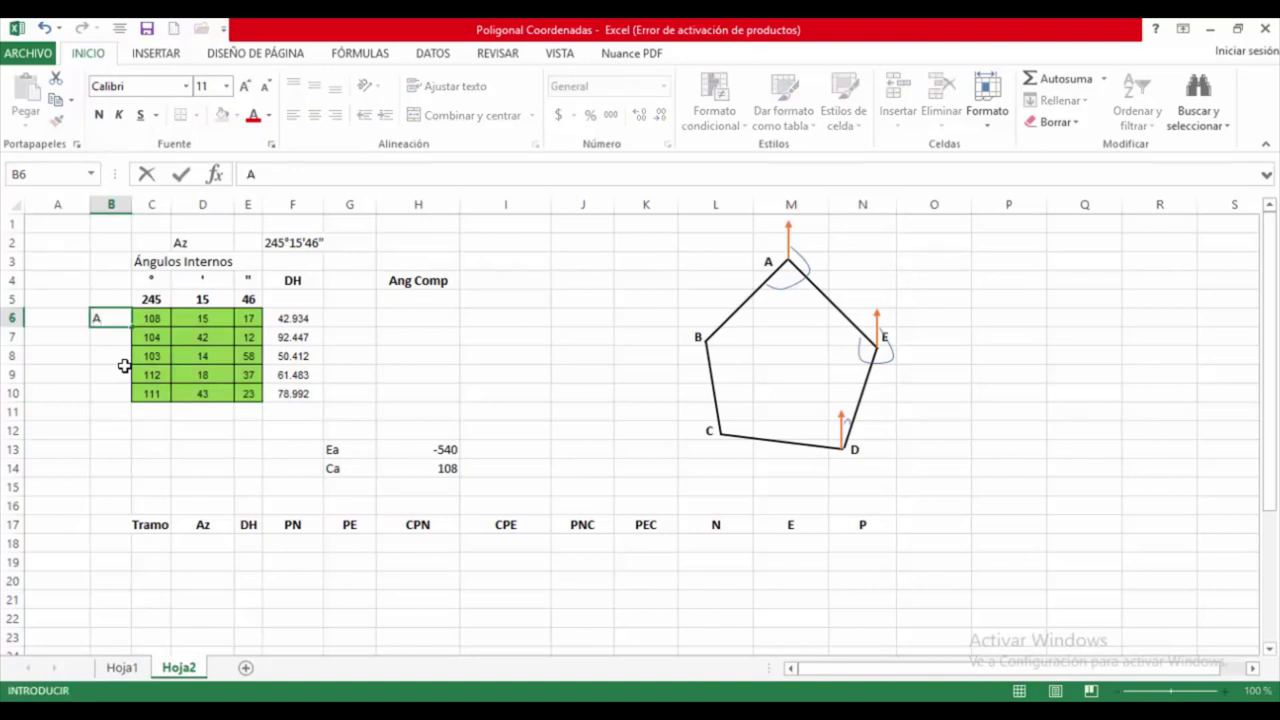
{"action": "key", "text": "Return"}
{"action": "type", "text": "B"}
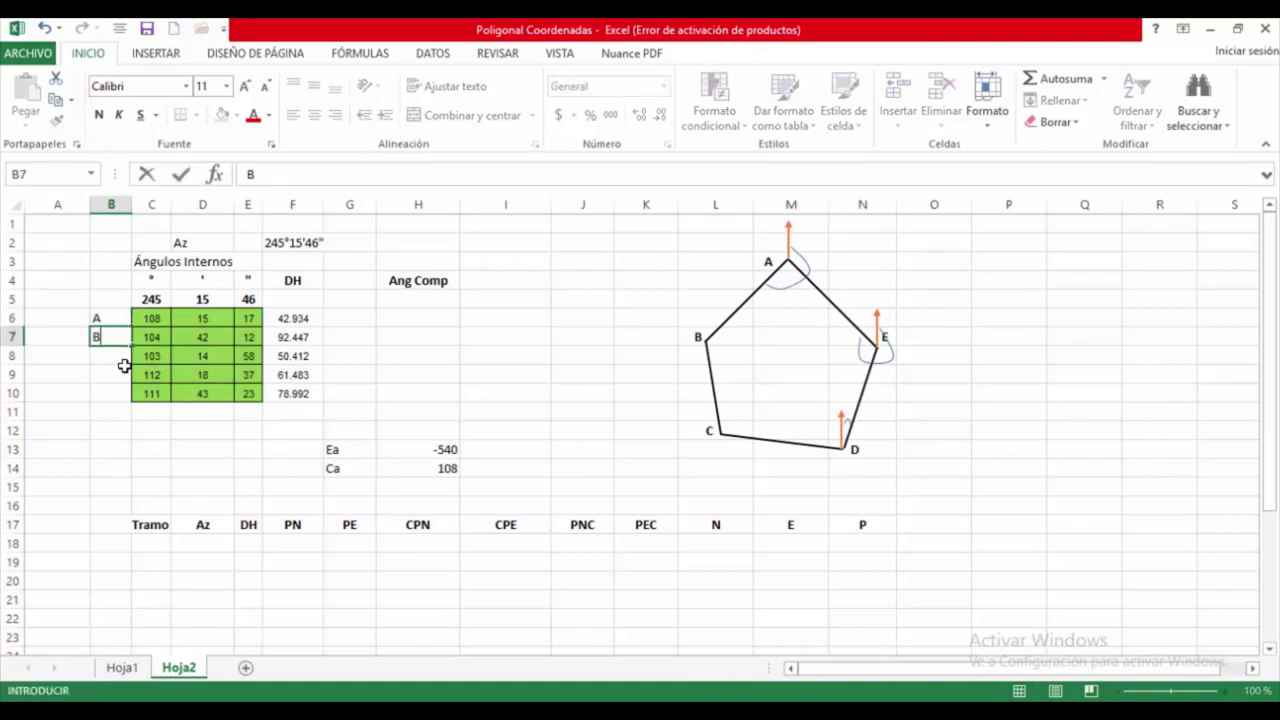
{"action": "key", "text": "Return"}
{"action": "type", "text": "C"}
{"action": "key", "text": "Return"}
{"action": "type", "text": "D"}
{"action": "key", "text": "Return"}
{"action": "type", "text": "E"}
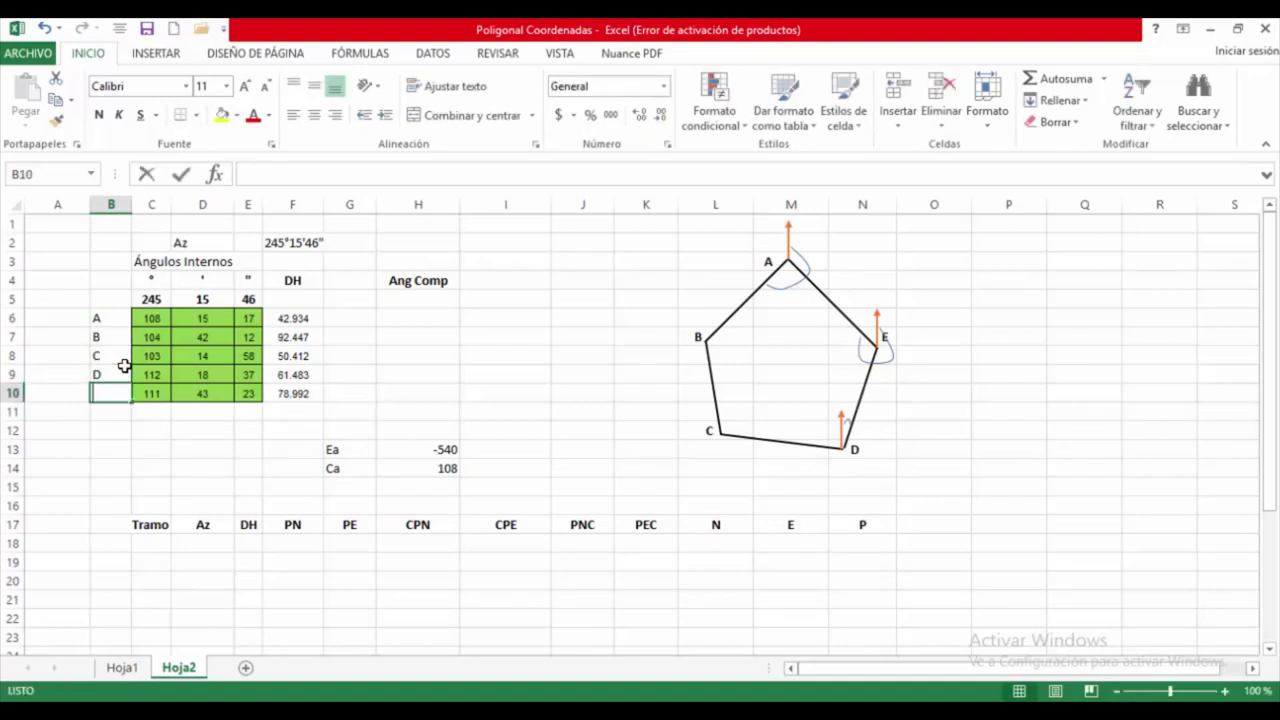
{"action": "left_click_drag", "start_coordinate": [112, 319], "coordinate": [116, 390]}
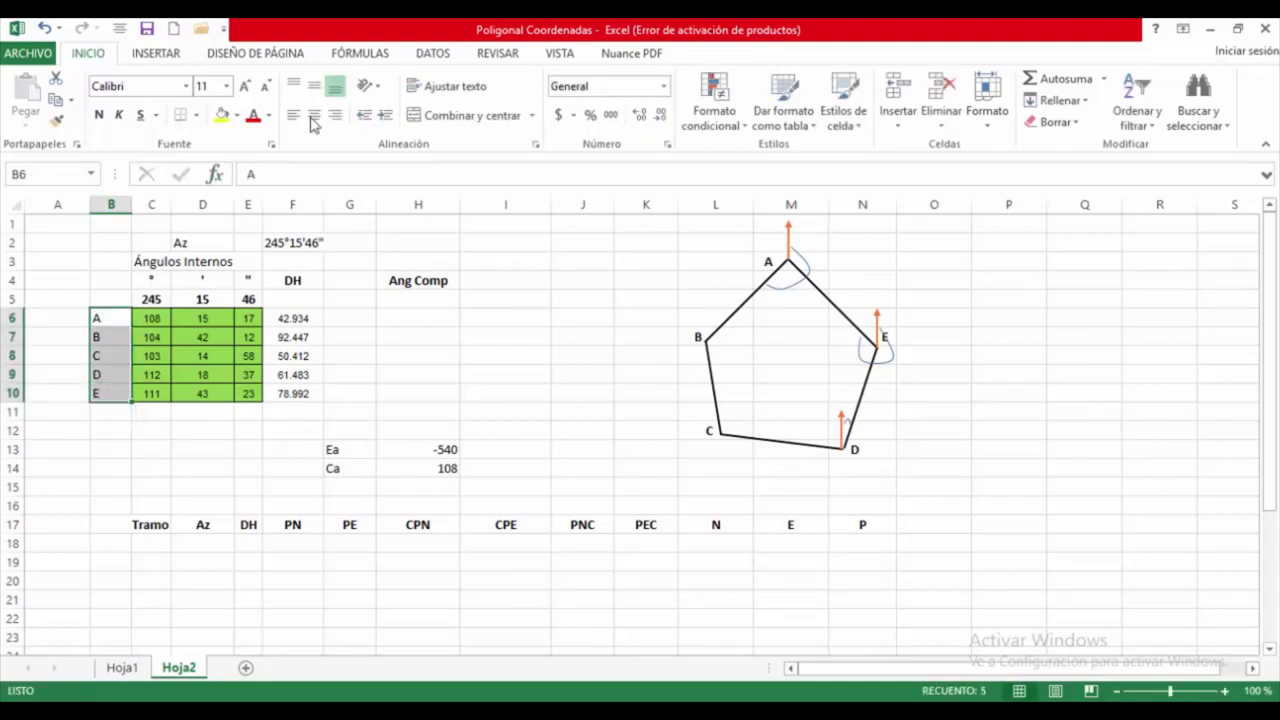
{"action": "left_click", "coordinate": [469, 335]}
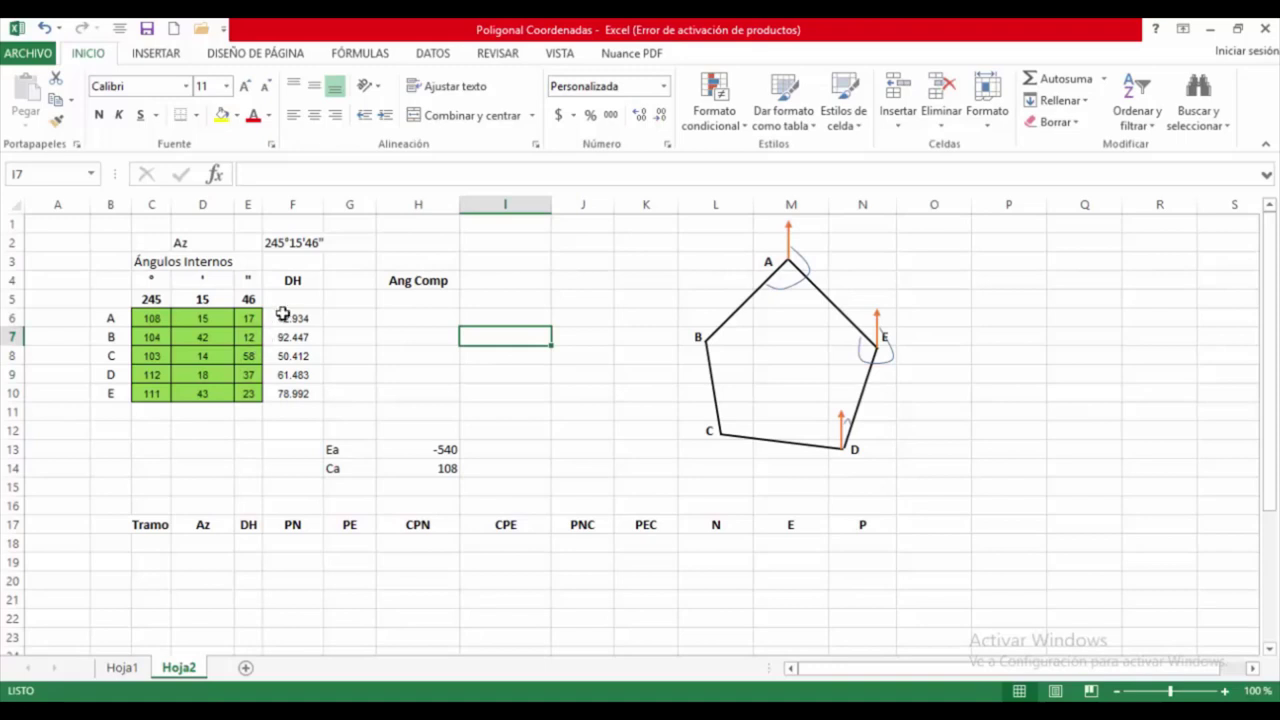
- Make the starting azimuth value in F2 bold
{"action": "left_click_drag", "start_coordinate": [283, 314], "coordinate": [286, 394]}
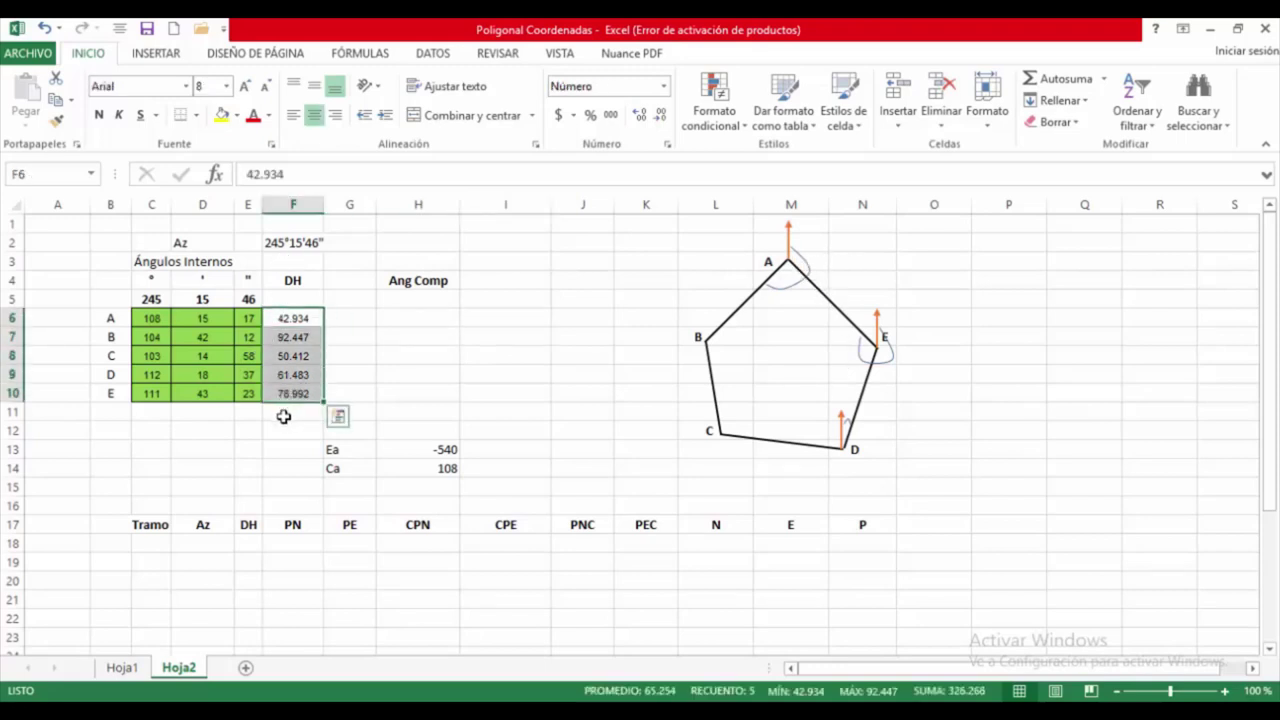
{"action": "left_click", "coordinate": [567, 357]}
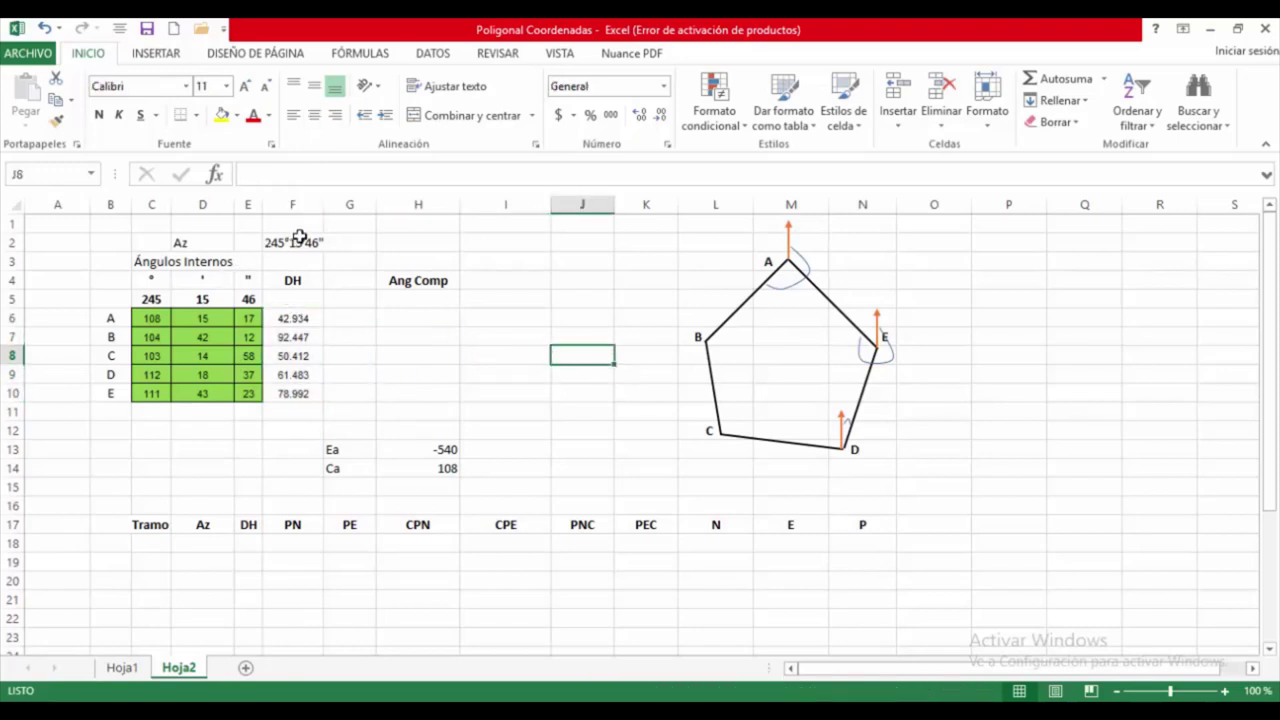
{"action": "left_click", "coordinate": [298, 240]}
{"action": "left_click", "coordinate": [99, 115]}
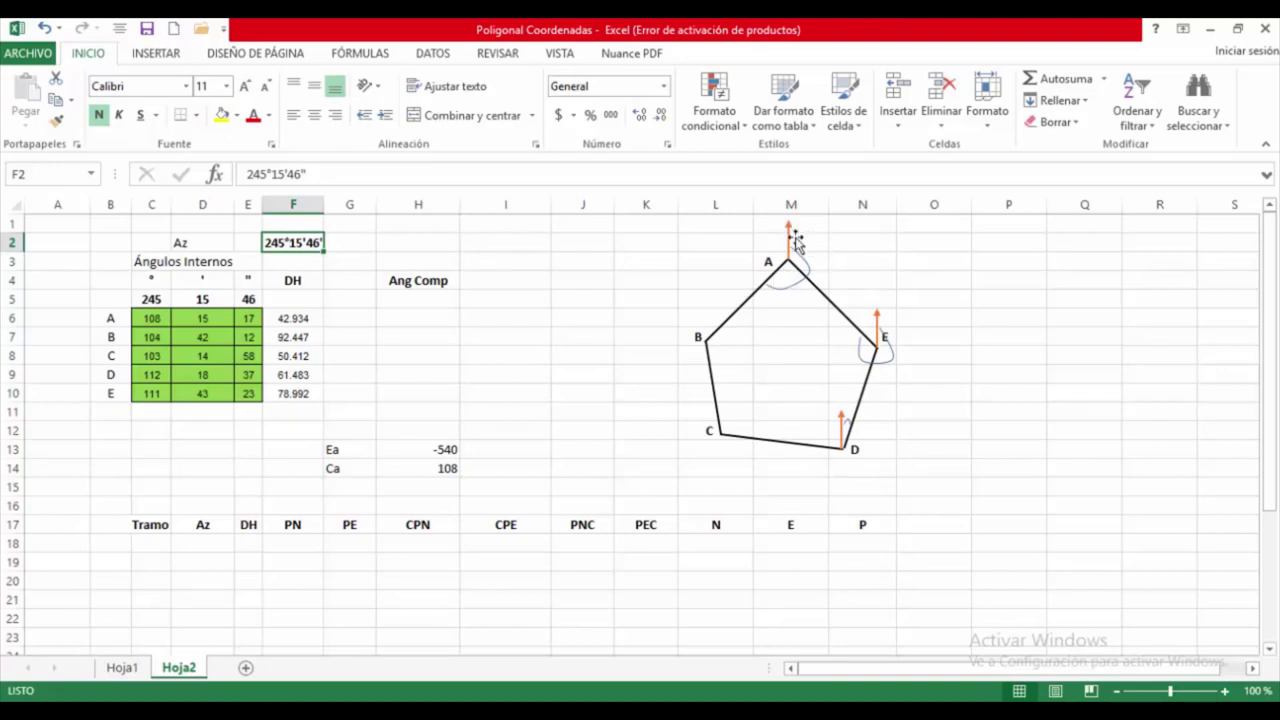
- Copy the azimuth from F2 into N3, next to vertex A of the polygon sketch
{"action": "left_click", "coordinate": [834, 260]}
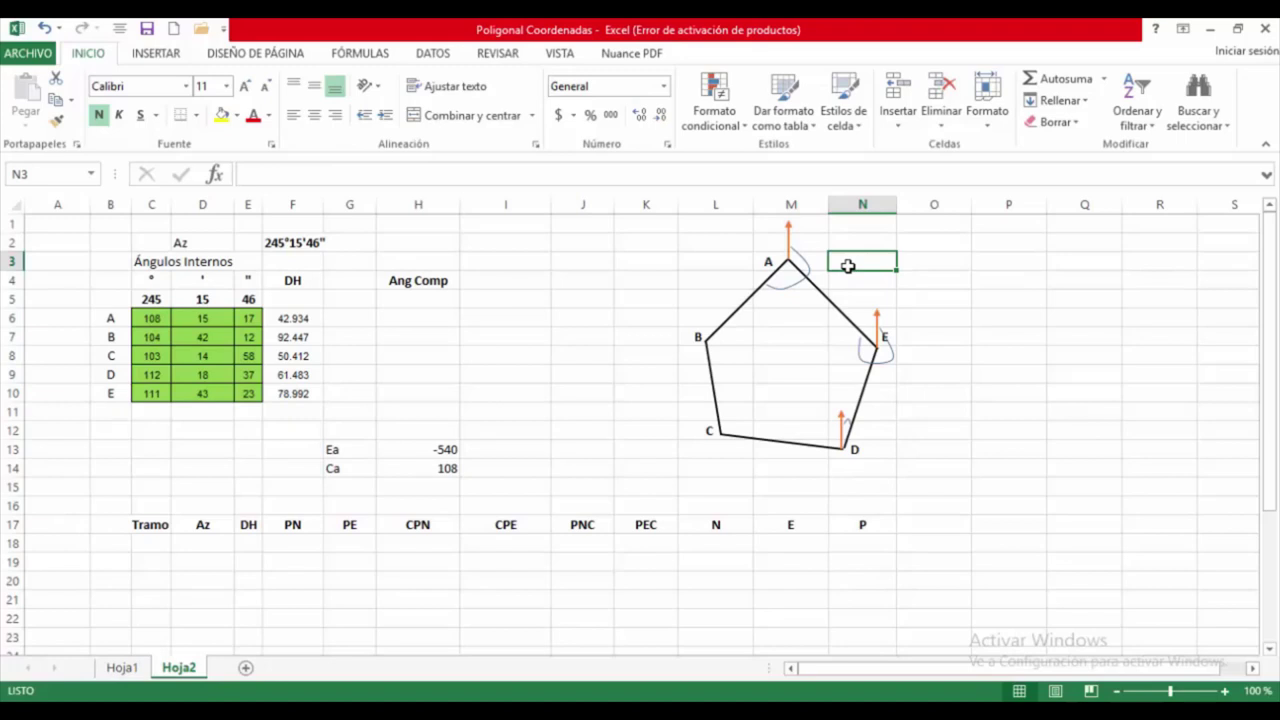
{"action": "key", "text": "ctrl+c"}
{"action": "key", "text": "ctrl+v"}
{"action": "key", "text": "Down"}
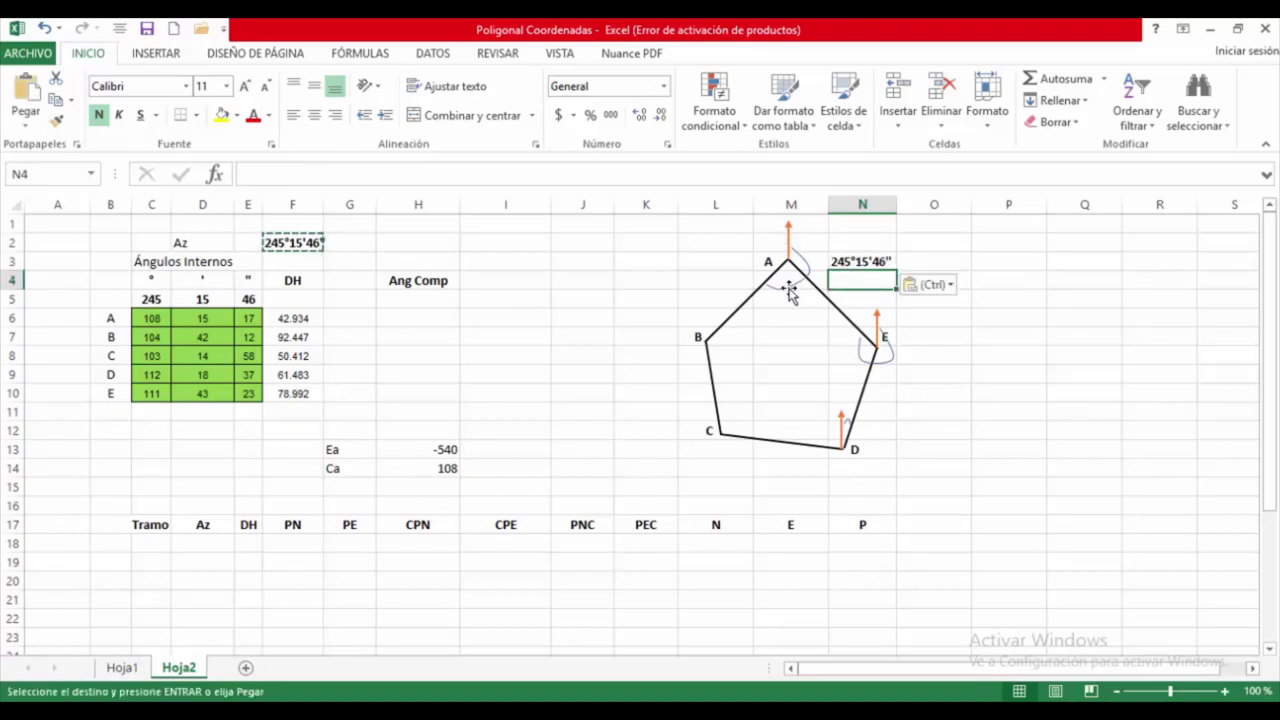
{"action": "left_click_drag", "start_coordinate": [790, 290], "coordinate": [783, 262]}
{"action": "key", "text": "Right"}
{"action": "key", "text": "Right"}
{"action": "key", "text": "Down"}
{"action": "key", "text": "Down"}
{"action": "key", "text": "Down"}
{"action": "key", "text": "Down"}
{"action": "key", "text": "Down"}
{"action": "key", "text": "Down"}
{"action": "key", "text": "Down"}
{"action": "key", "text": "Down"}
{"action": "key", "text": "Down"}
{"action": "key", "text": "Down"}
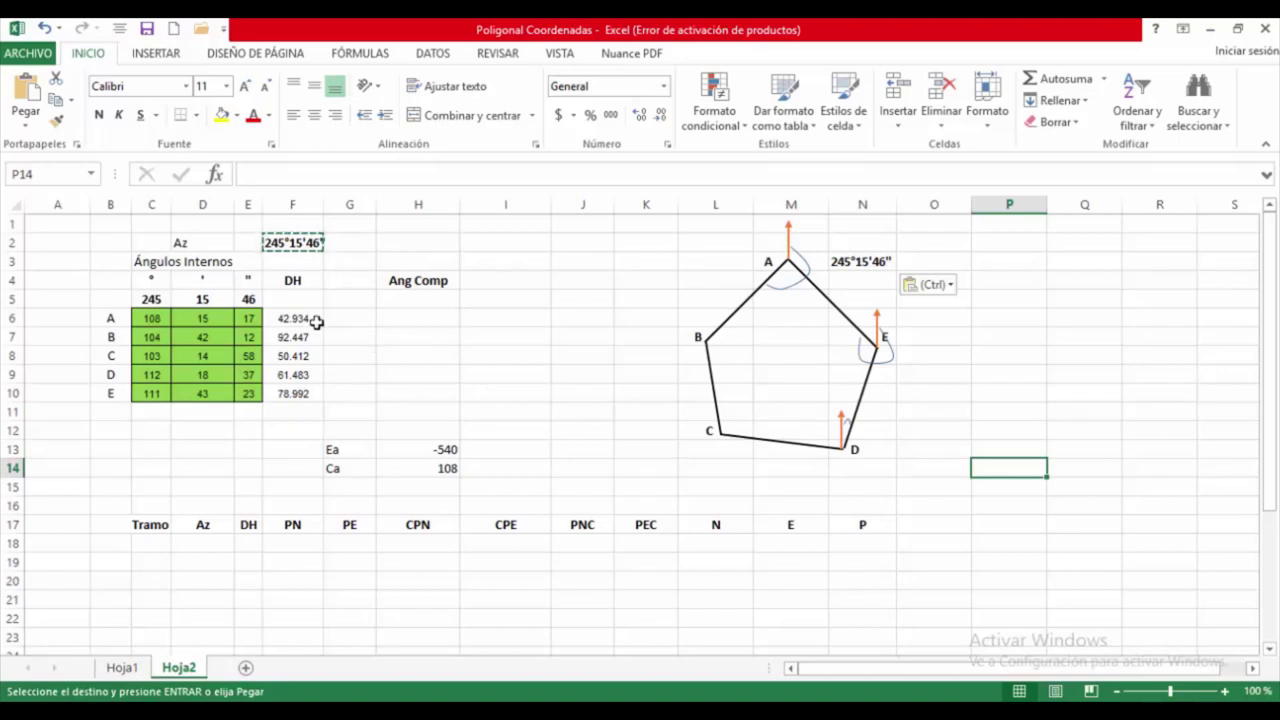
{"action": "key", "text": "Escape"}
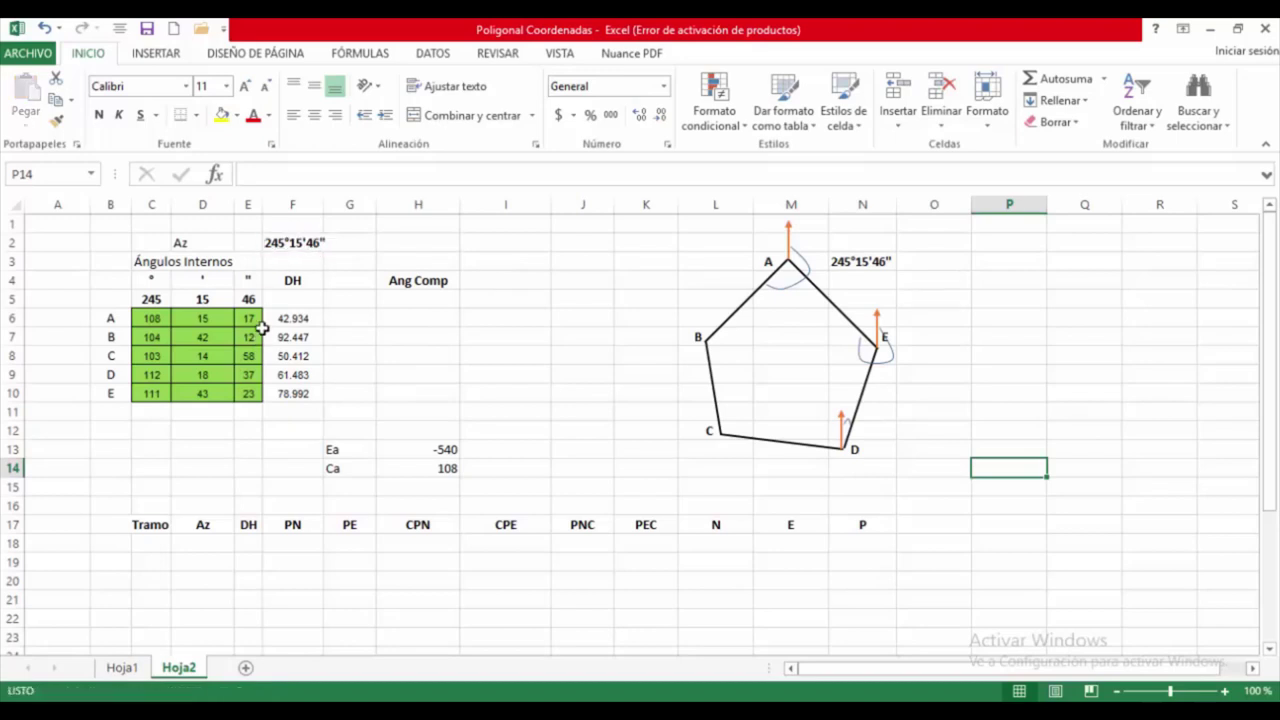
{"action": "left_click_drag", "start_coordinate": [140, 318], "coordinate": [259, 398]}
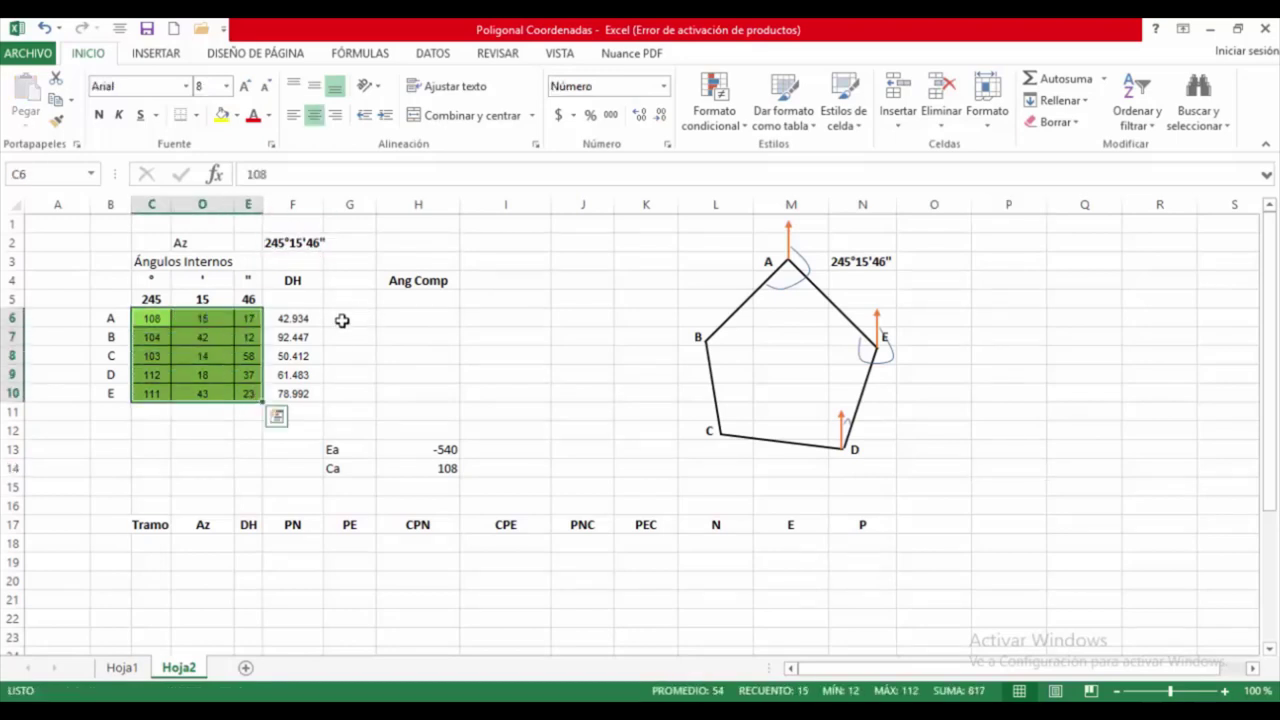
- Convert the internal angles to decimal degrees with =C6+D6/60+E6/3600 in G6, filled down to G10
{"action": "left_click", "coordinate": [342, 320]}
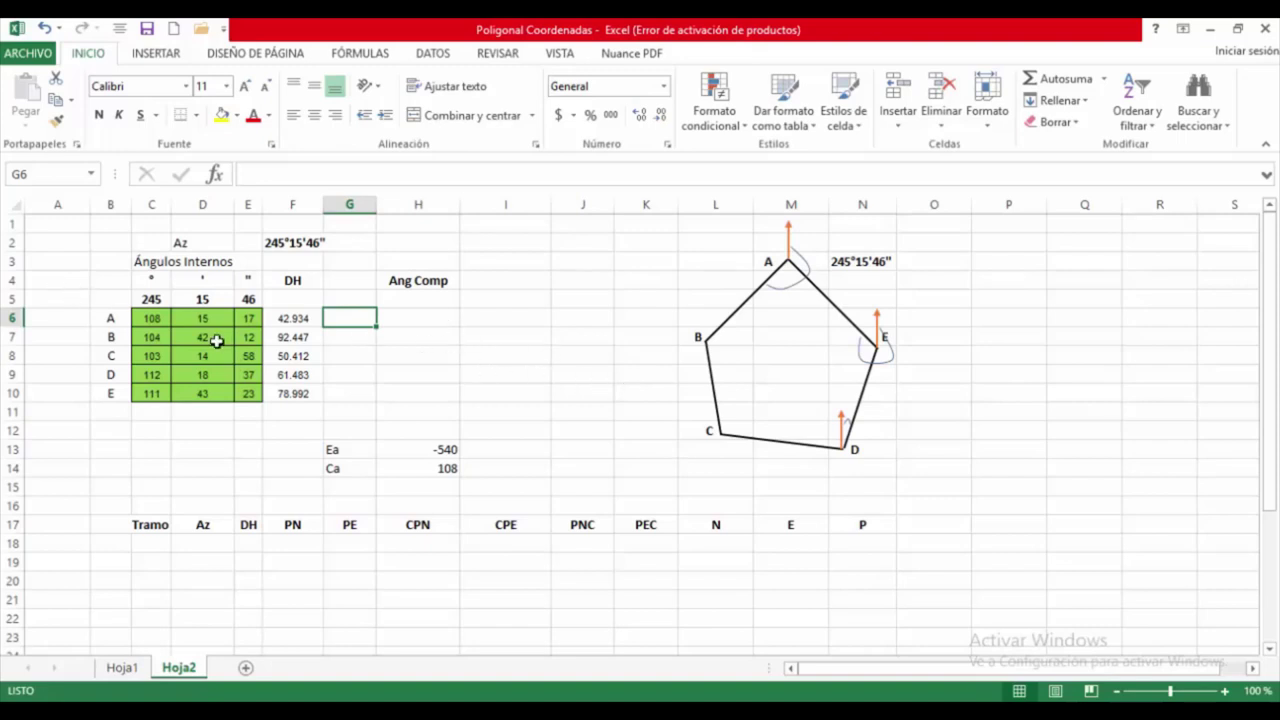
{"action": "type", "text": "="}
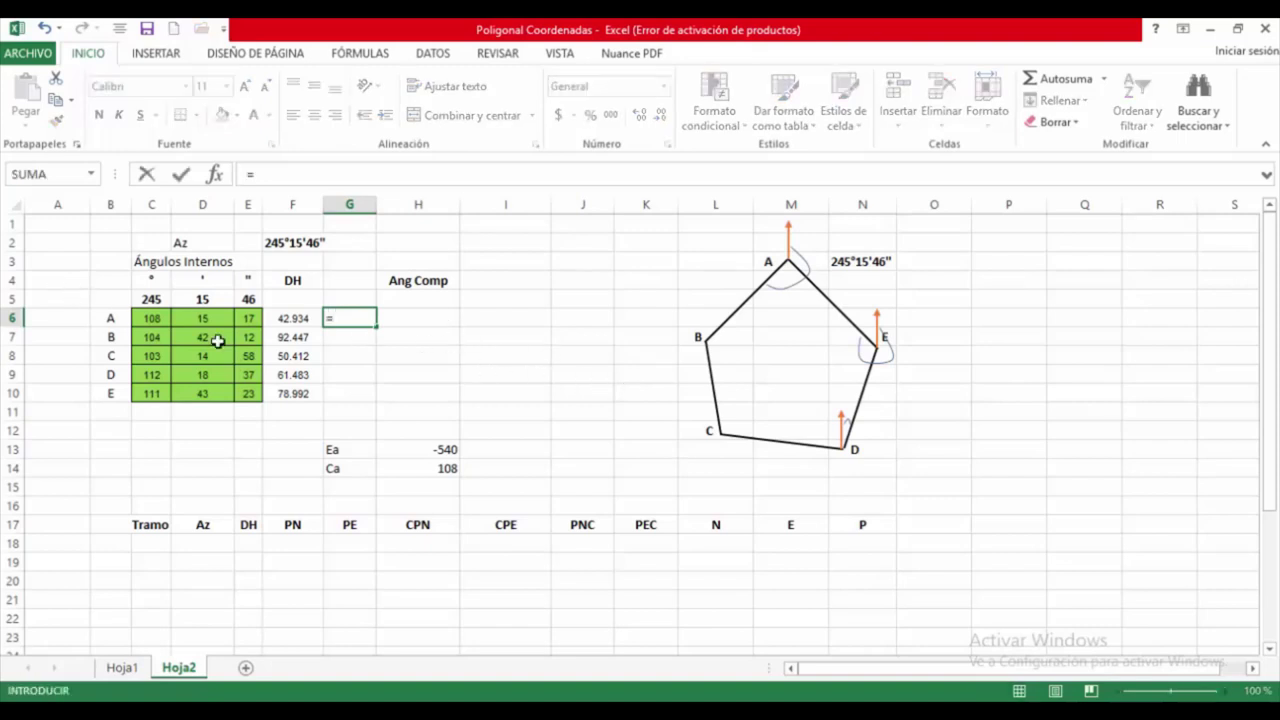
{"action": "left_click", "coordinate": [160, 317]}
{"action": "type", "text": "+"}
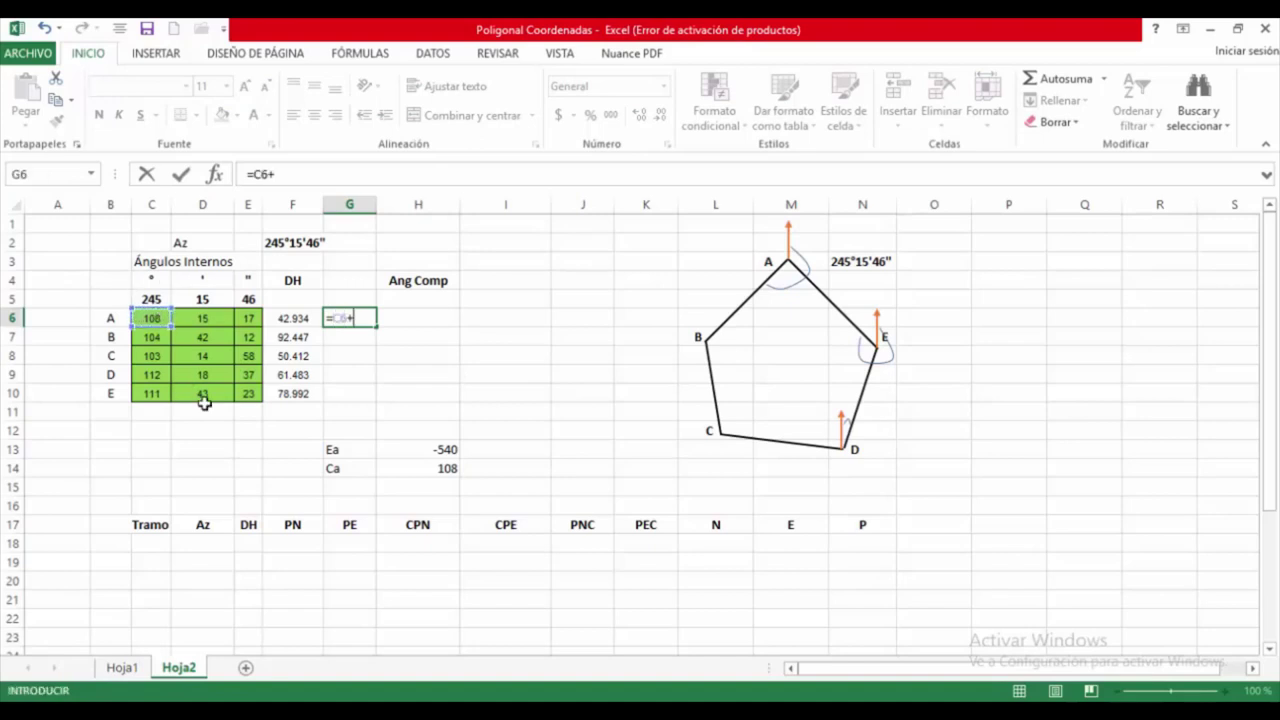
{"action": "left_click", "coordinate": [199, 317]}
{"action": "type", "text": "/"}
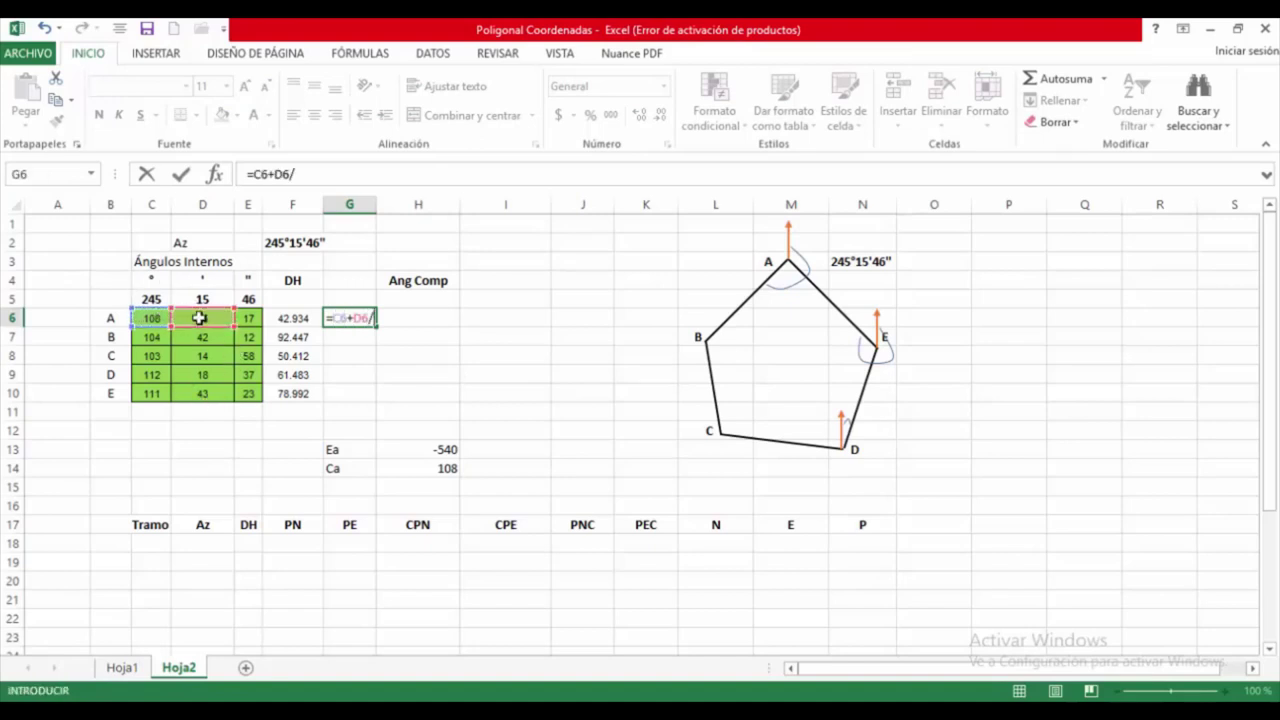
{"action": "type", "text": "60+"}
{"action": "left_click", "coordinate": [249, 316]}
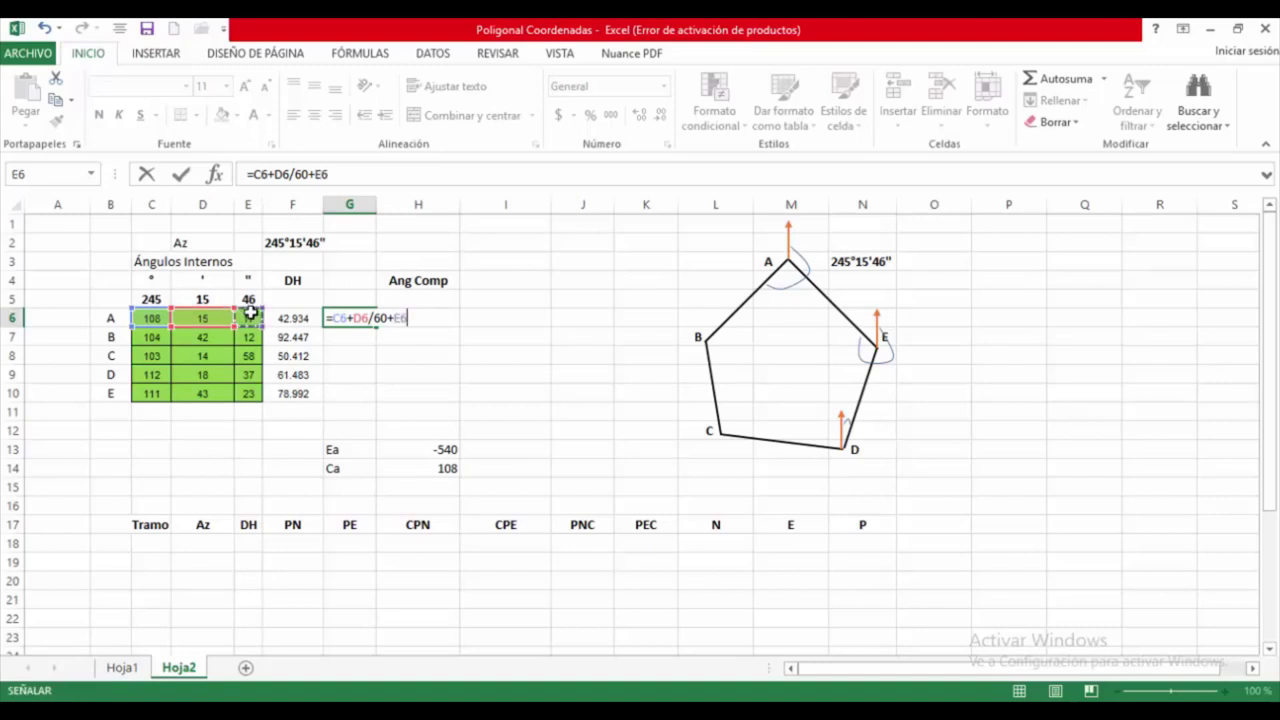
{"action": "type", "text": "/3600"}
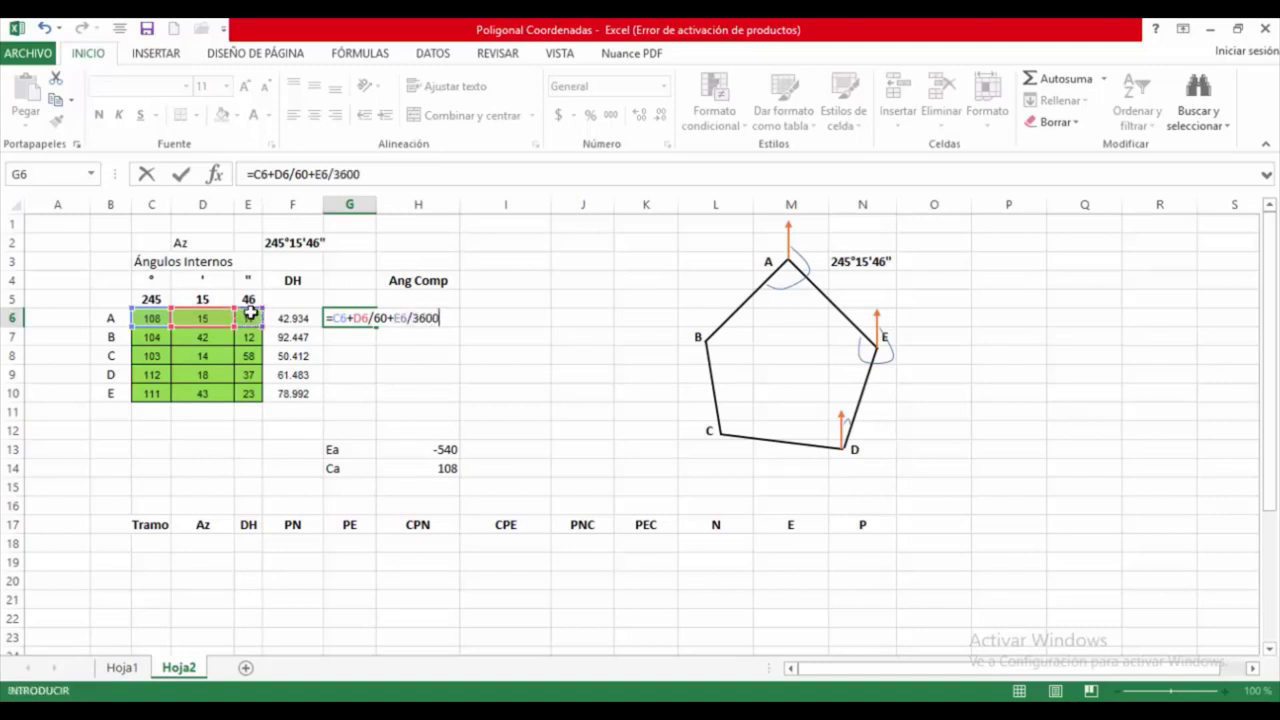
{"action": "key", "text": "Return"}
{"action": "left_click", "coordinate": [360, 317]}
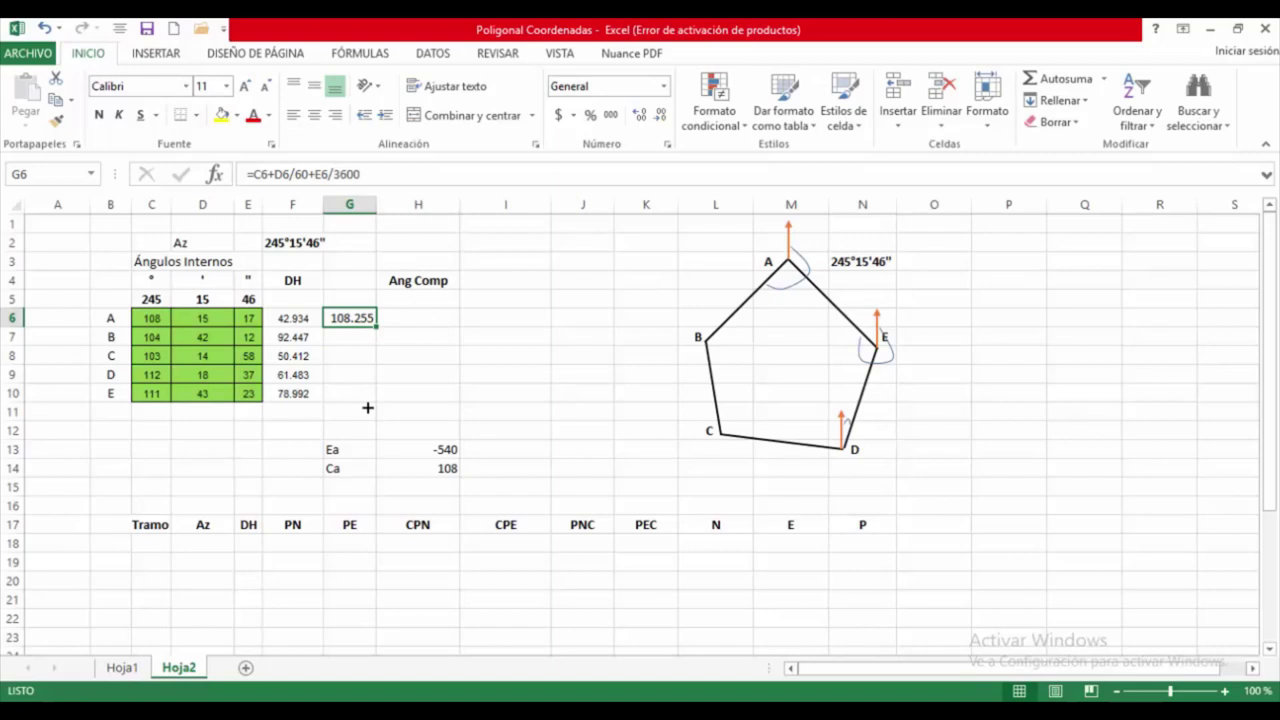
{"action": "left_click_drag", "start_coordinate": [367, 408], "coordinate": [371, 409]}
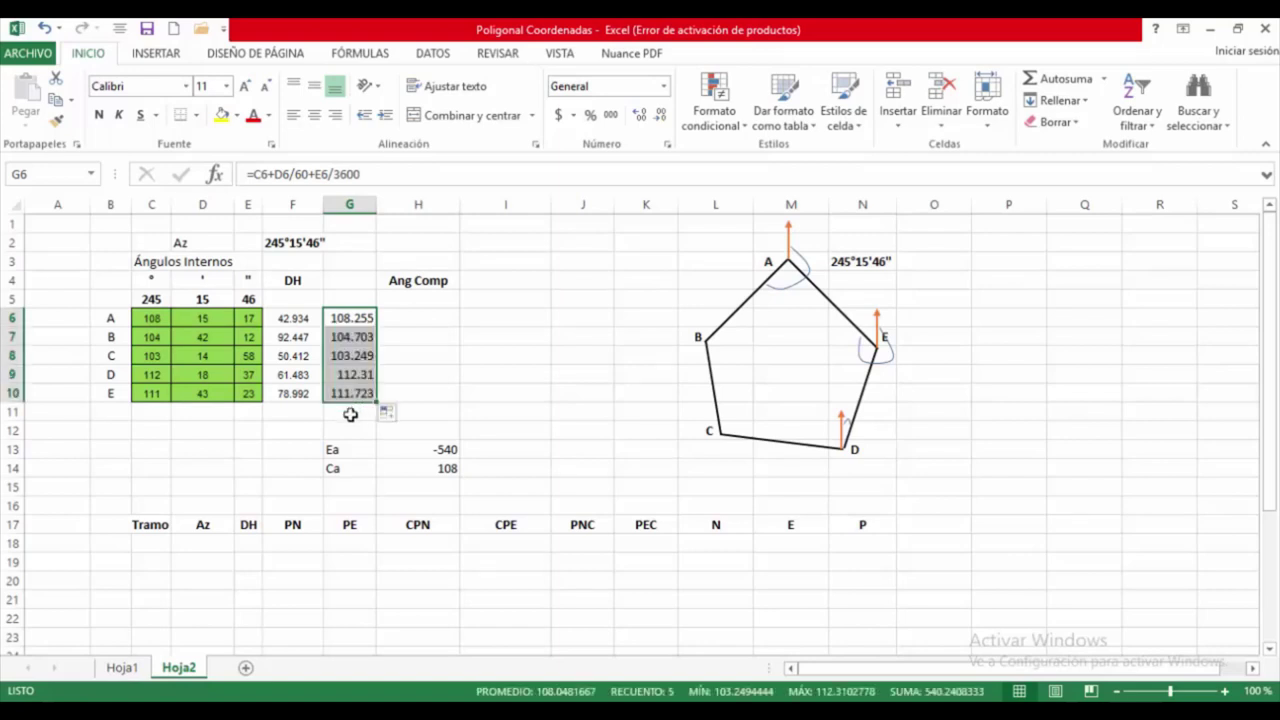
- Total the decimal angles in G11 with =SUMA(G6:G10)
{"action": "left_click", "coordinate": [350, 414]}
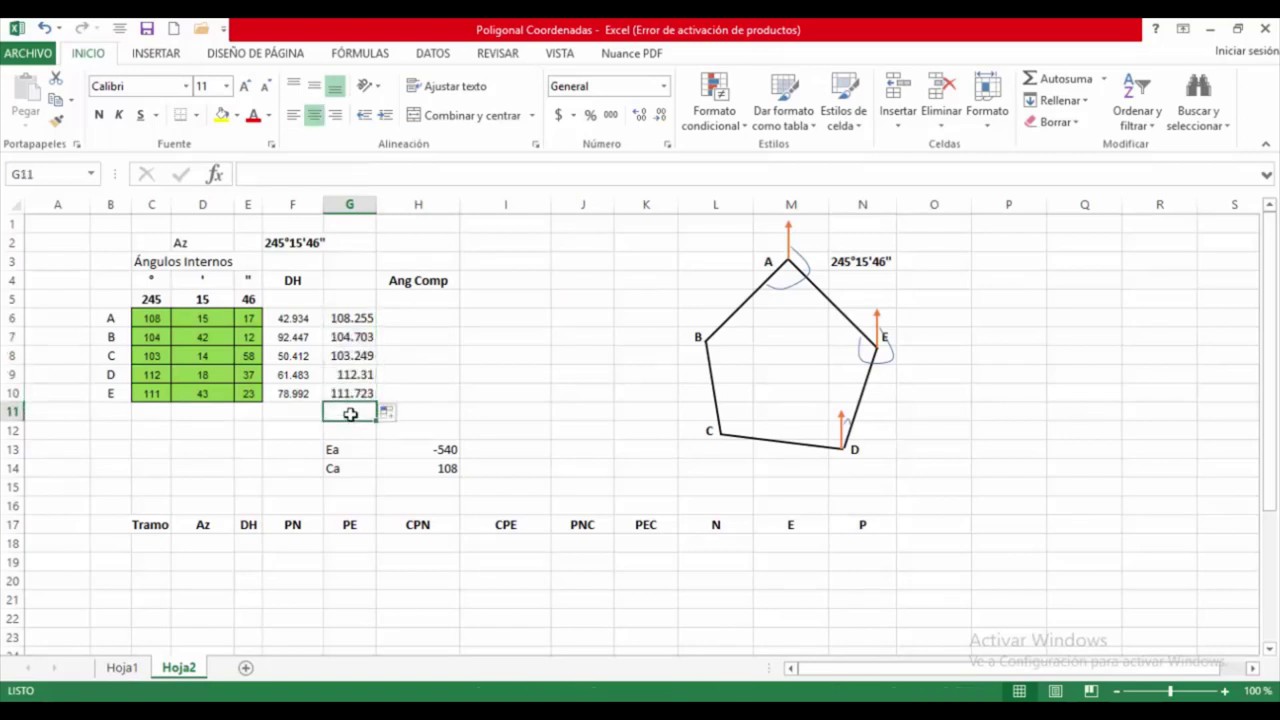
{"action": "type", "text": "="}
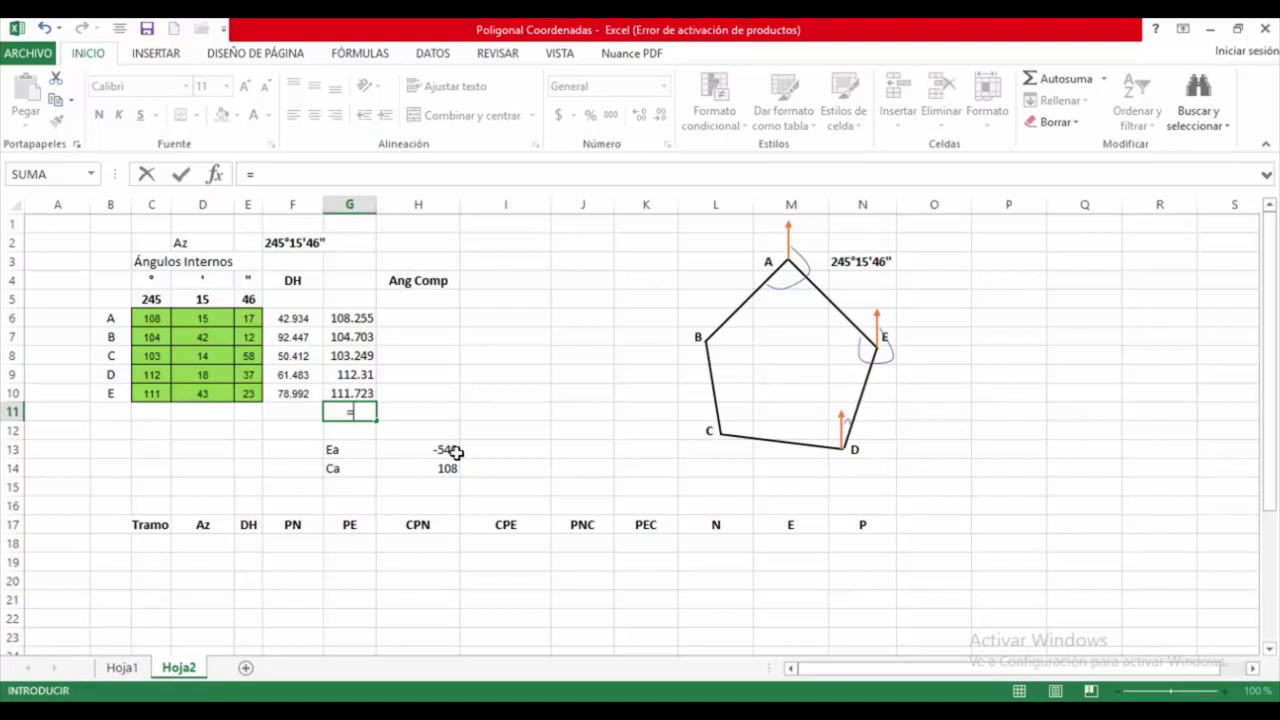
{"action": "type", "text": "SUMA"}
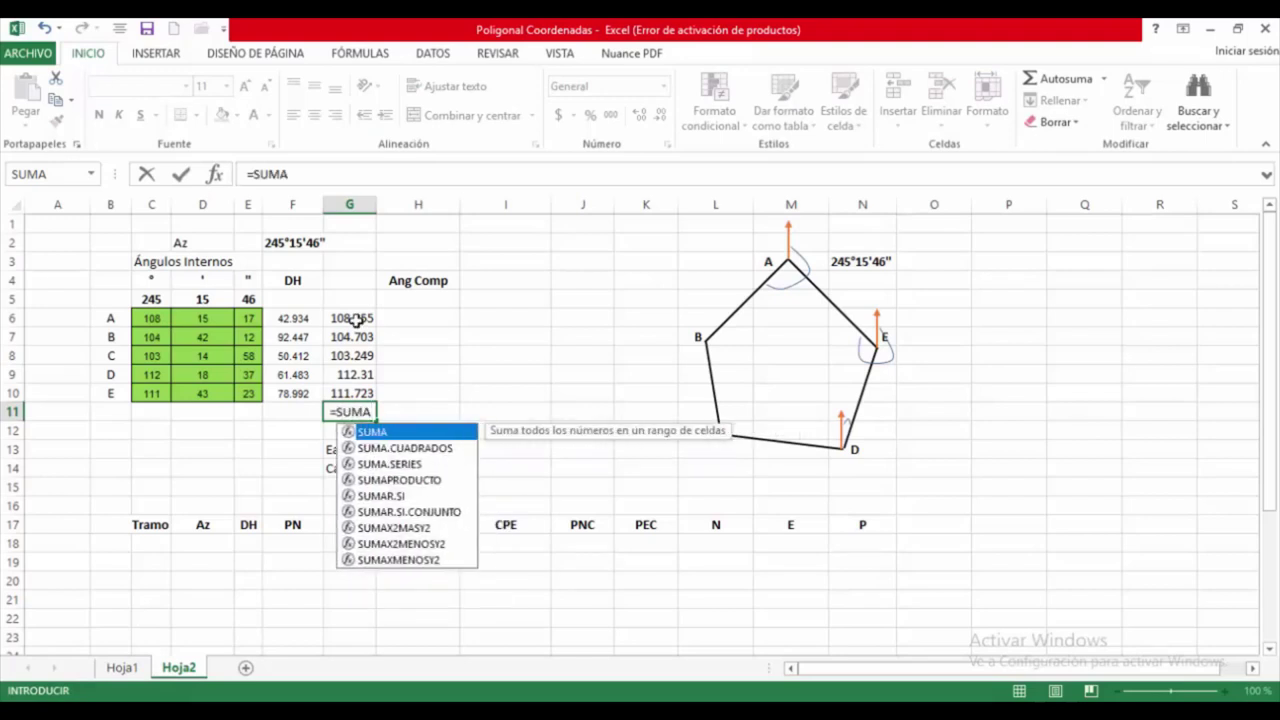
{"action": "type", "text": "("}
{"action": "left_click_drag", "start_coordinate": [352, 319], "coordinate": [352, 390]}
{"action": "key", "text": "Return"}
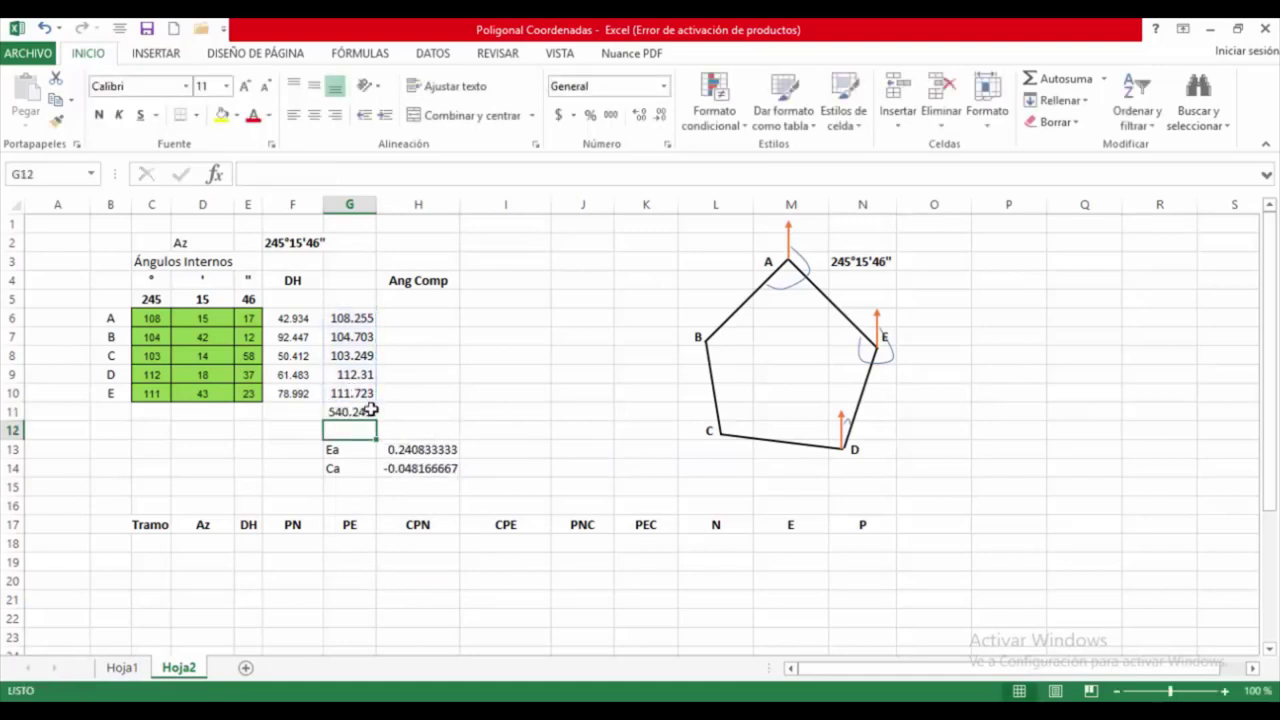
{"action": "left_click", "coordinate": [368, 411]}
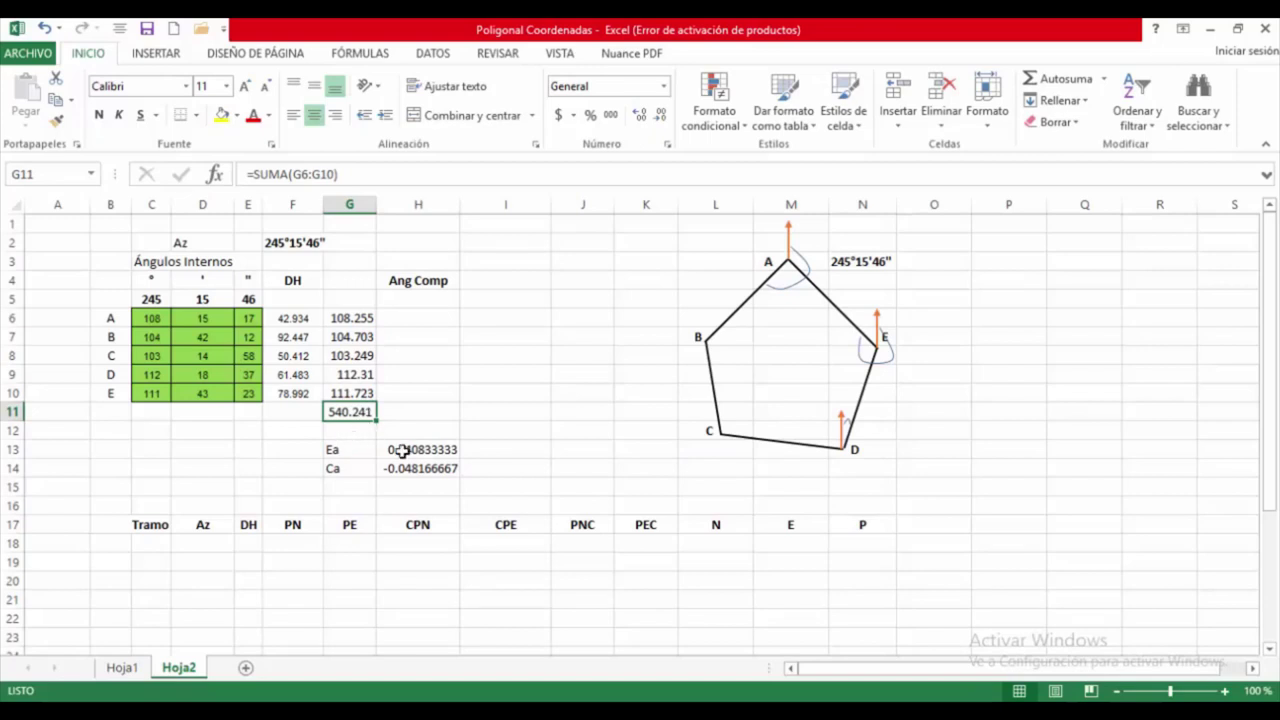
- Clear the existing Ea and Ca results from H13 and H14
{"action": "left_click", "coordinate": [400, 450]}
{"action": "key", "text": "Delete"}
{"action": "left_click", "coordinate": [408, 468]}
{"action": "key", "text": "Delete"}
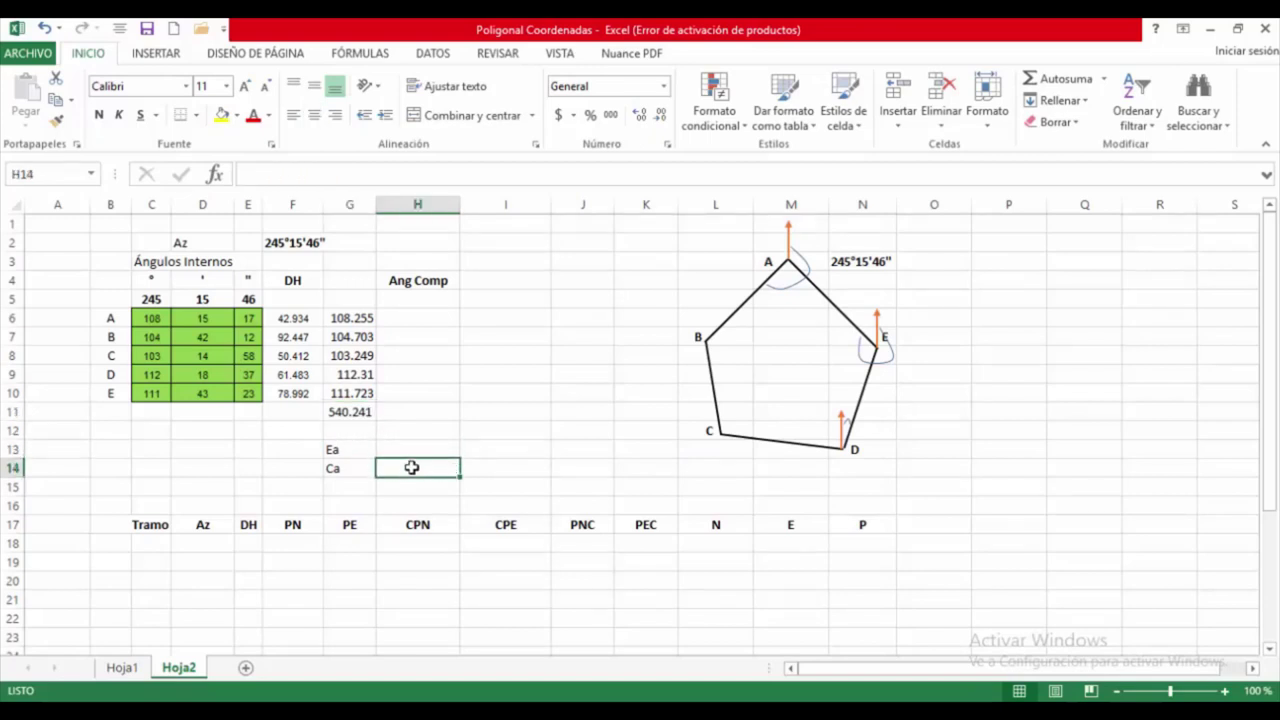
- Calculate the angular error Ea in H13 with the formula =G11-540
{"action": "left_click", "coordinate": [420, 451]}
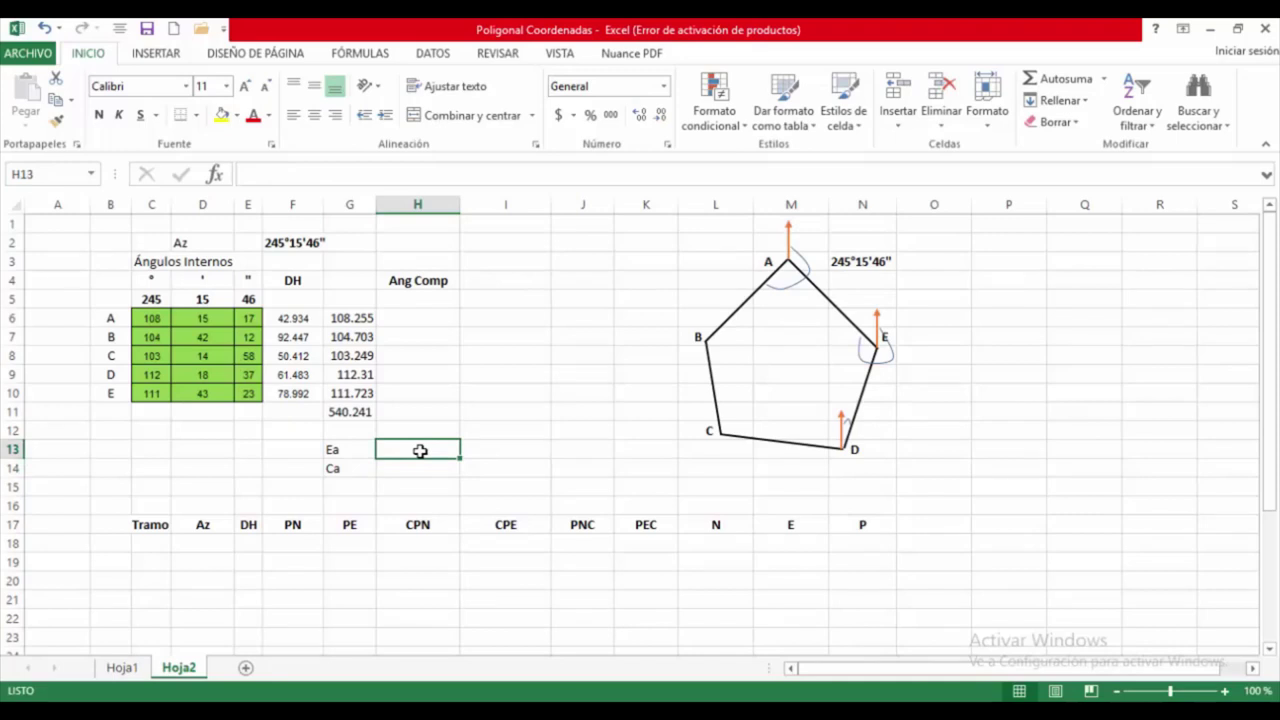
{"action": "type", "text": "="}
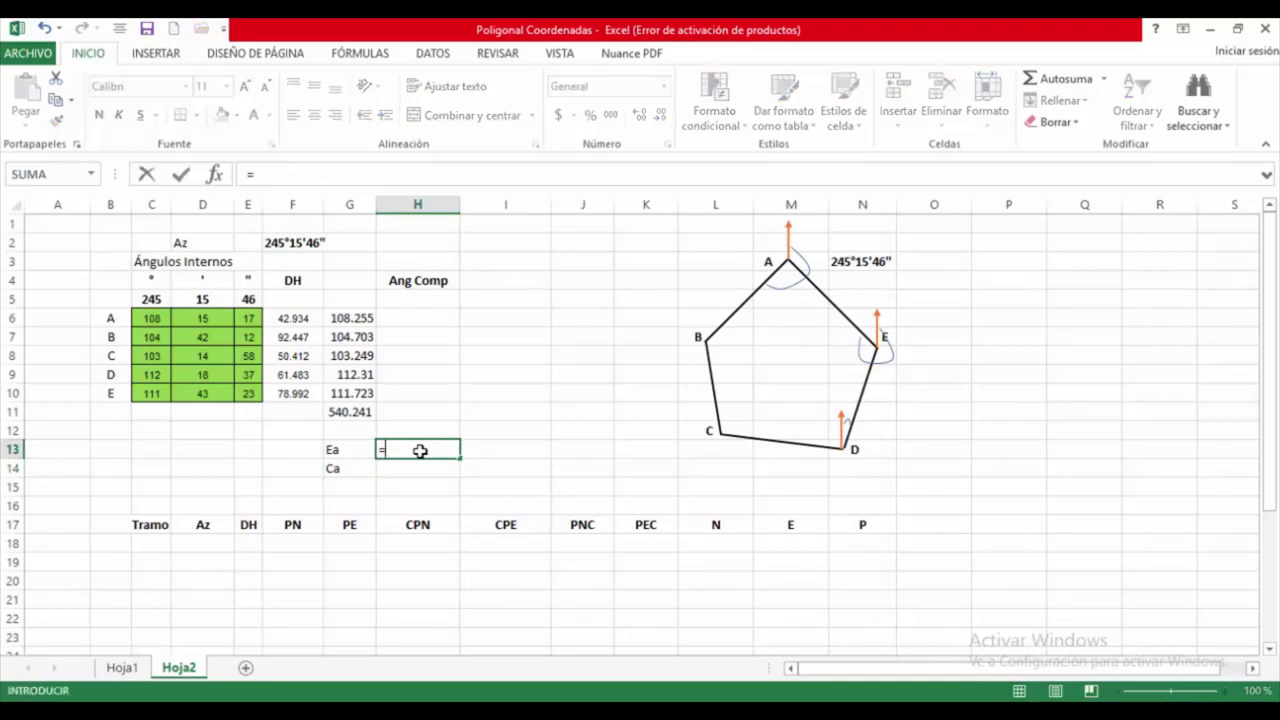
{"action": "left_click", "coordinate": [340, 410]}
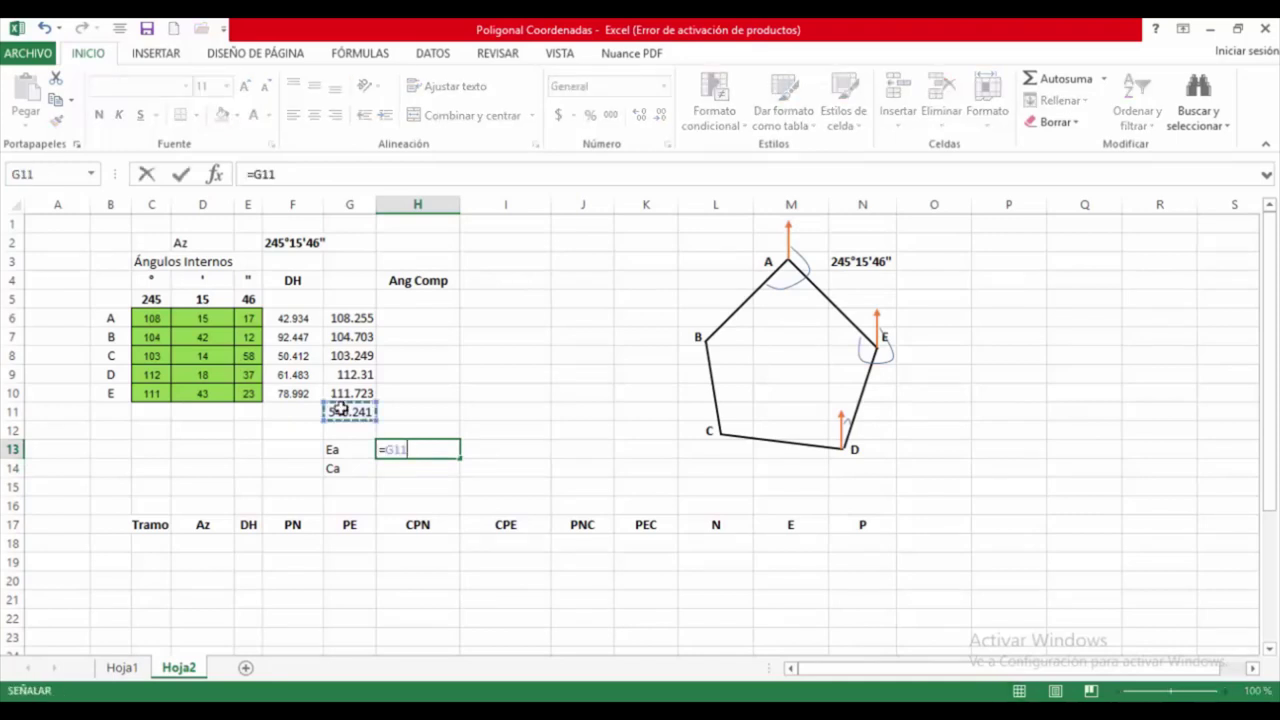
{"action": "type", "text": "-540"}
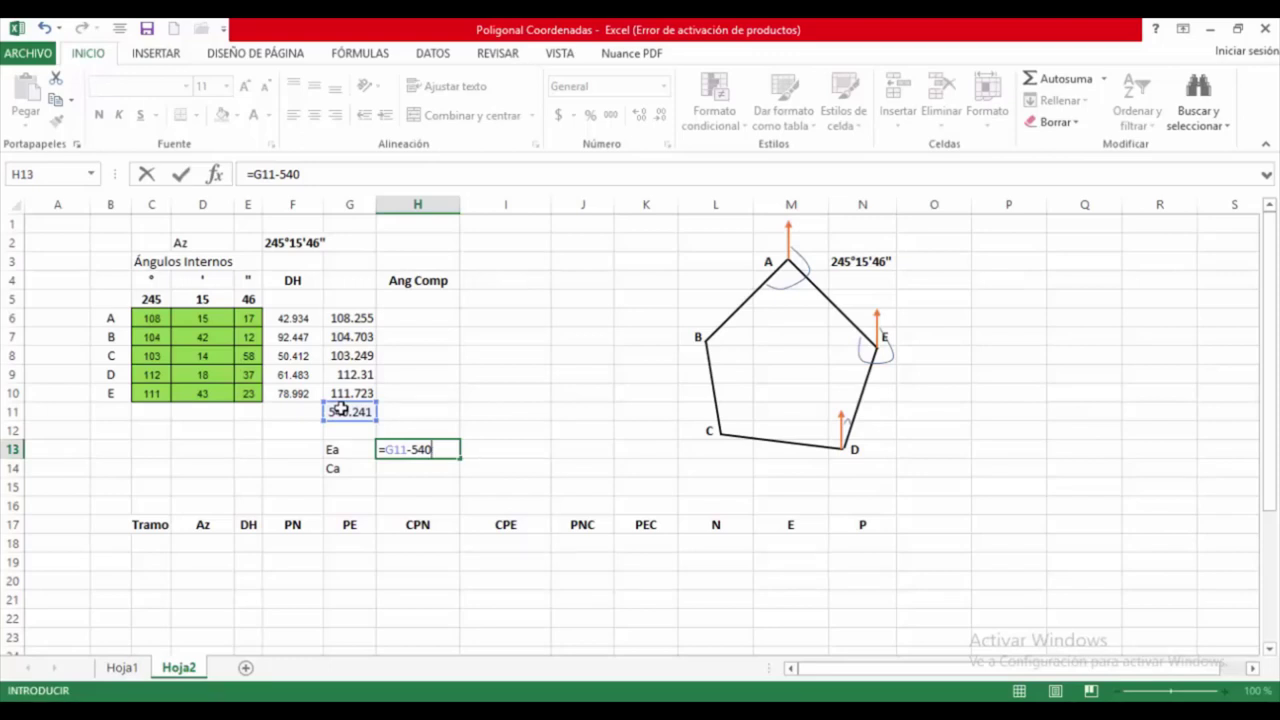
{"action": "key", "text": "Return"}
- Calculate the angular correction Ca in H14 with the formula =-H13/5
{"action": "type", "text": "=-"}
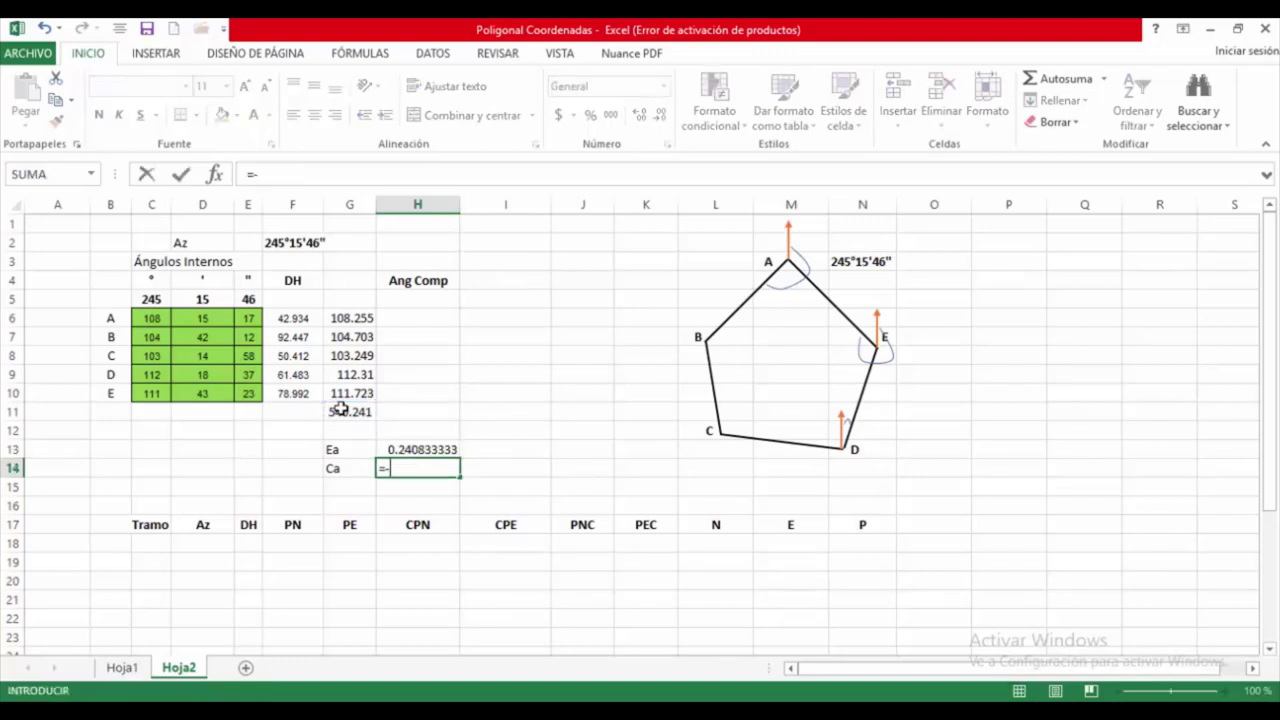
{"action": "left_click", "coordinate": [425, 450]}
{"action": "type", "text": "/"}
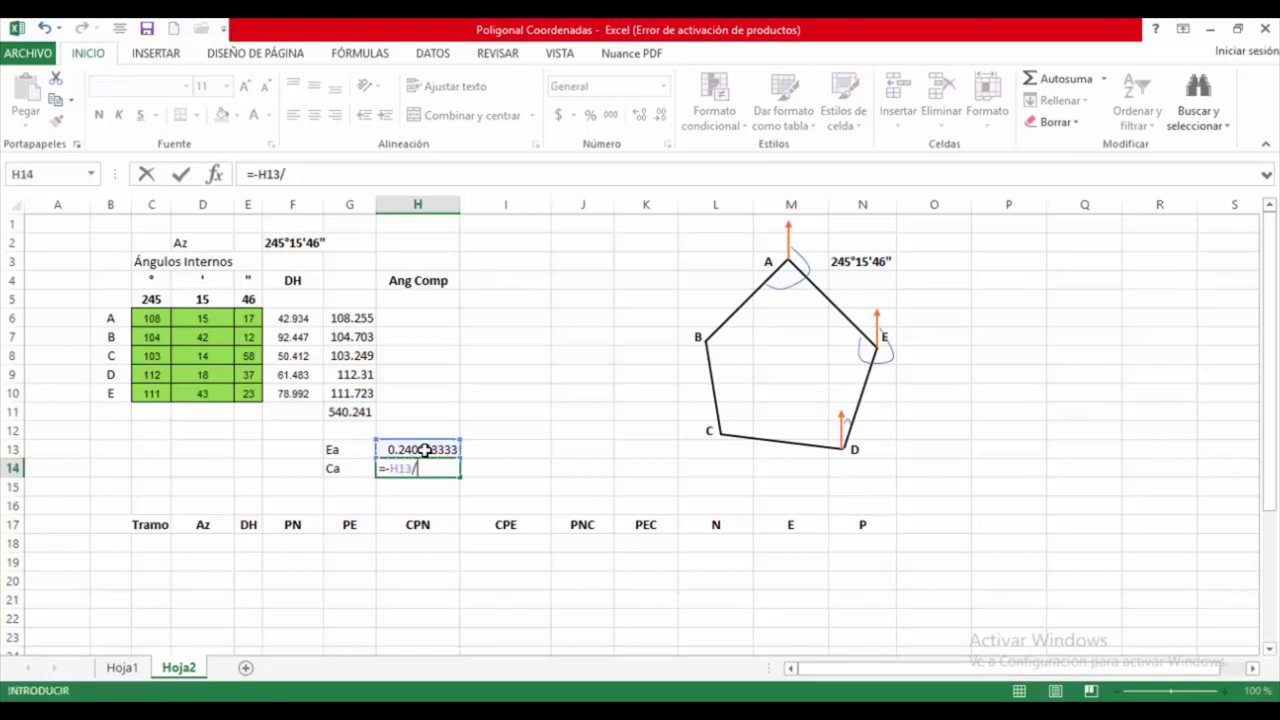
{"action": "type", "text": "5"}
{"action": "key", "text": "Return"}
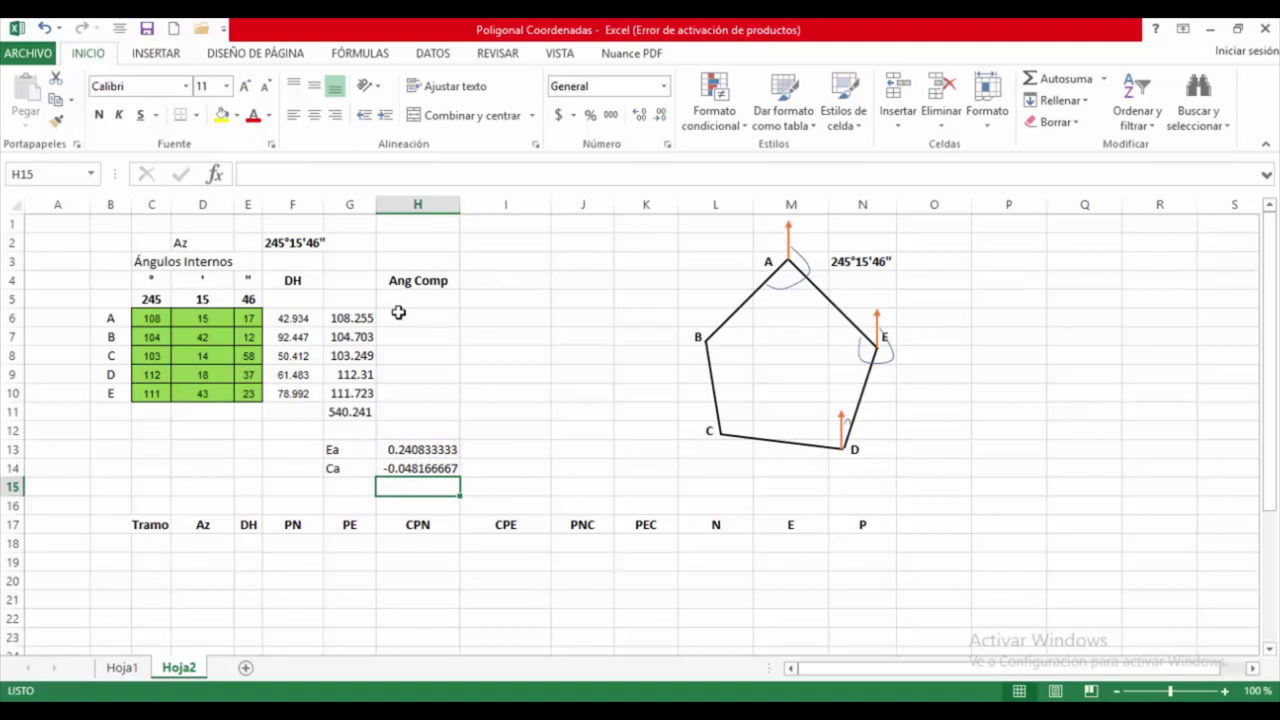
- Calculate the compensated angle for vertex A in H6 with the formula =G6+$H$14
{"action": "key", "text": "Up"}
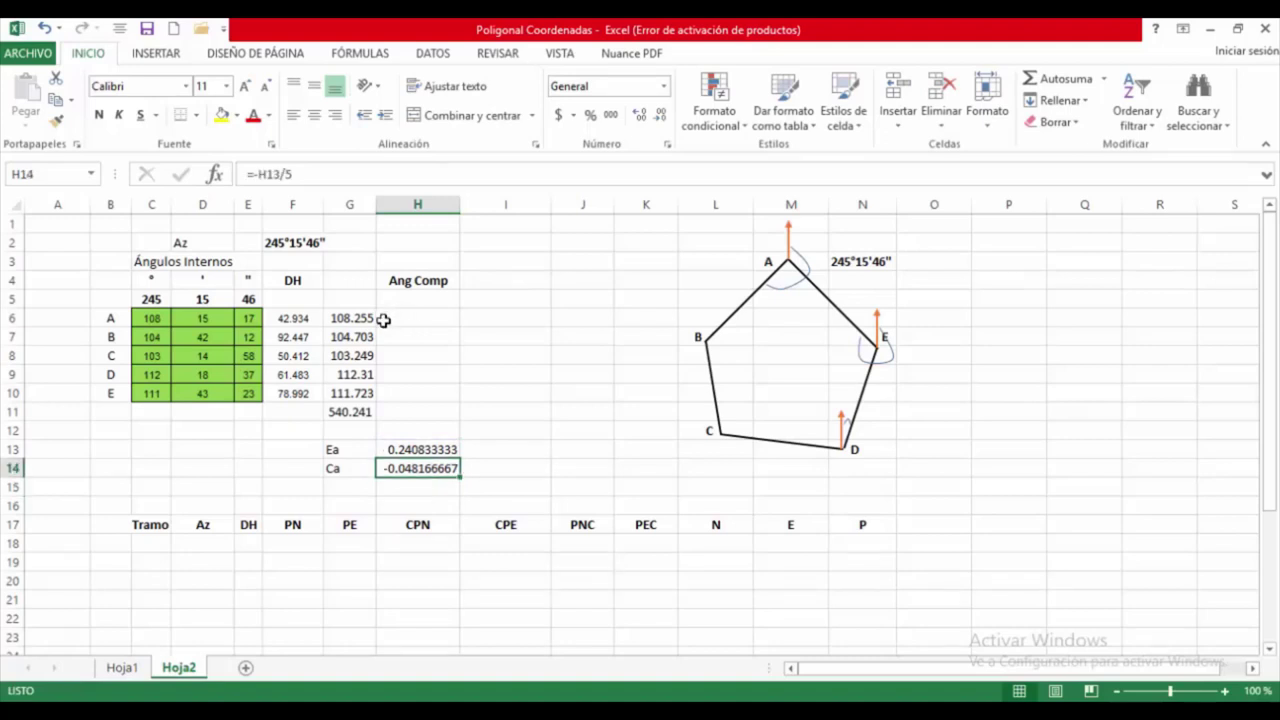
{"action": "left_click", "coordinate": [396, 320]}
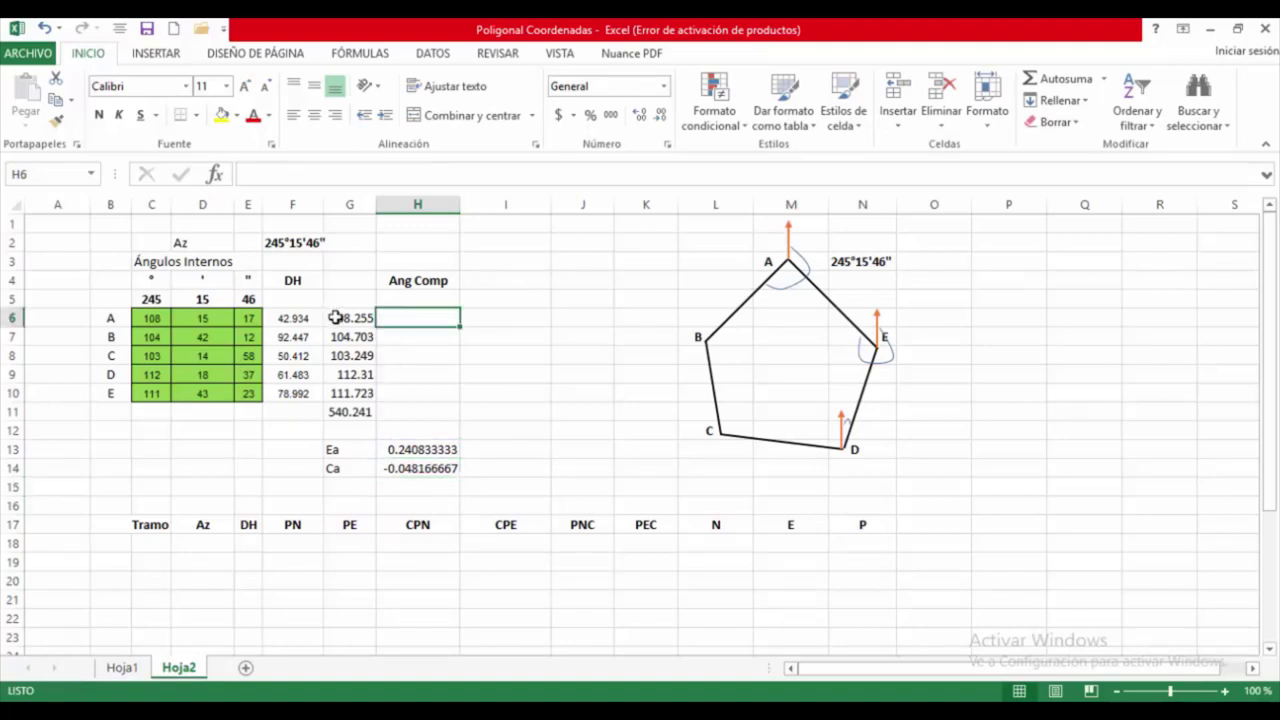
{"action": "type", "text": "="}
{"action": "left_click", "coordinate": [338, 318]}
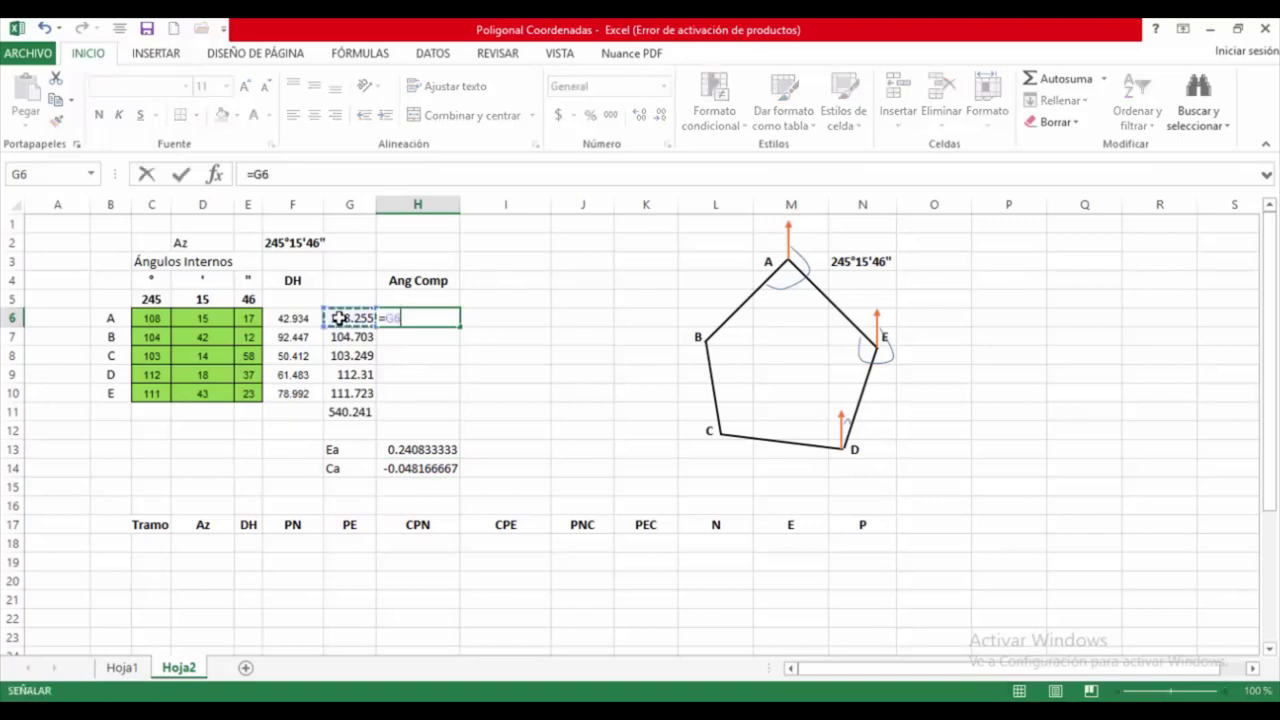
{"action": "type", "text": "+"}
{"action": "left_click", "coordinate": [423, 464]}
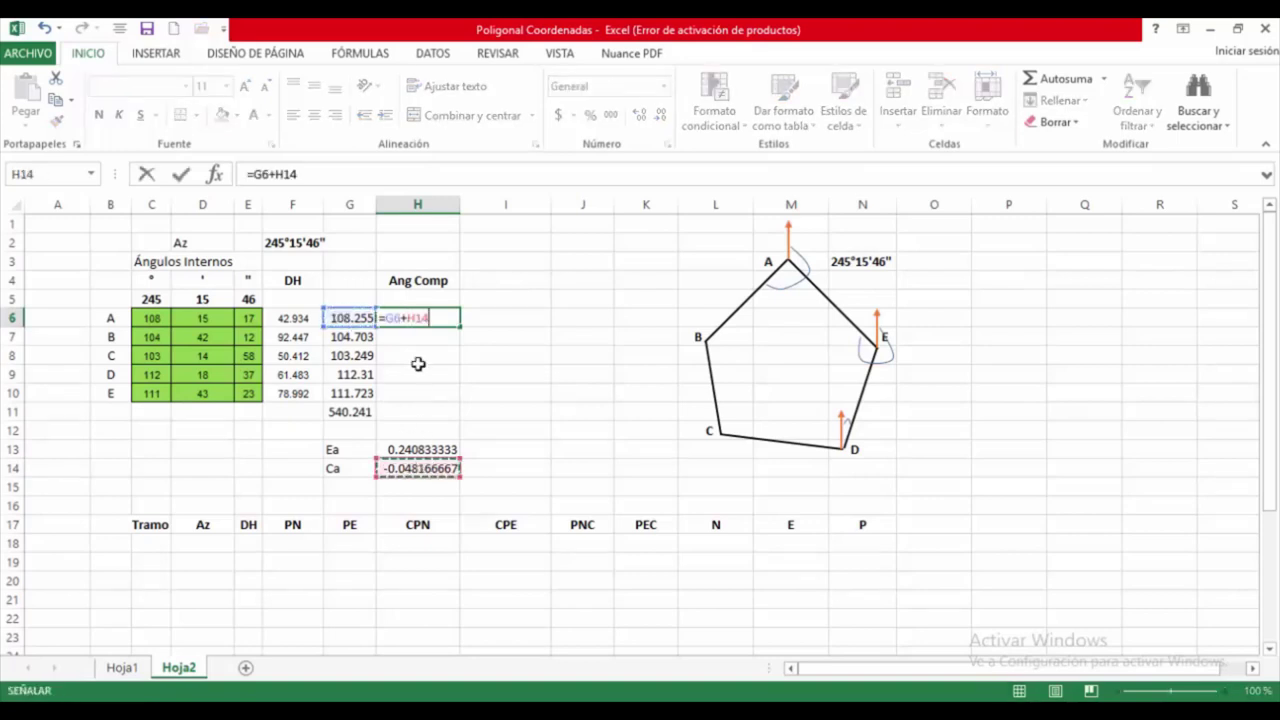
{"action": "key", "text": "F2"}
{"action": "key", "text": "F4"}
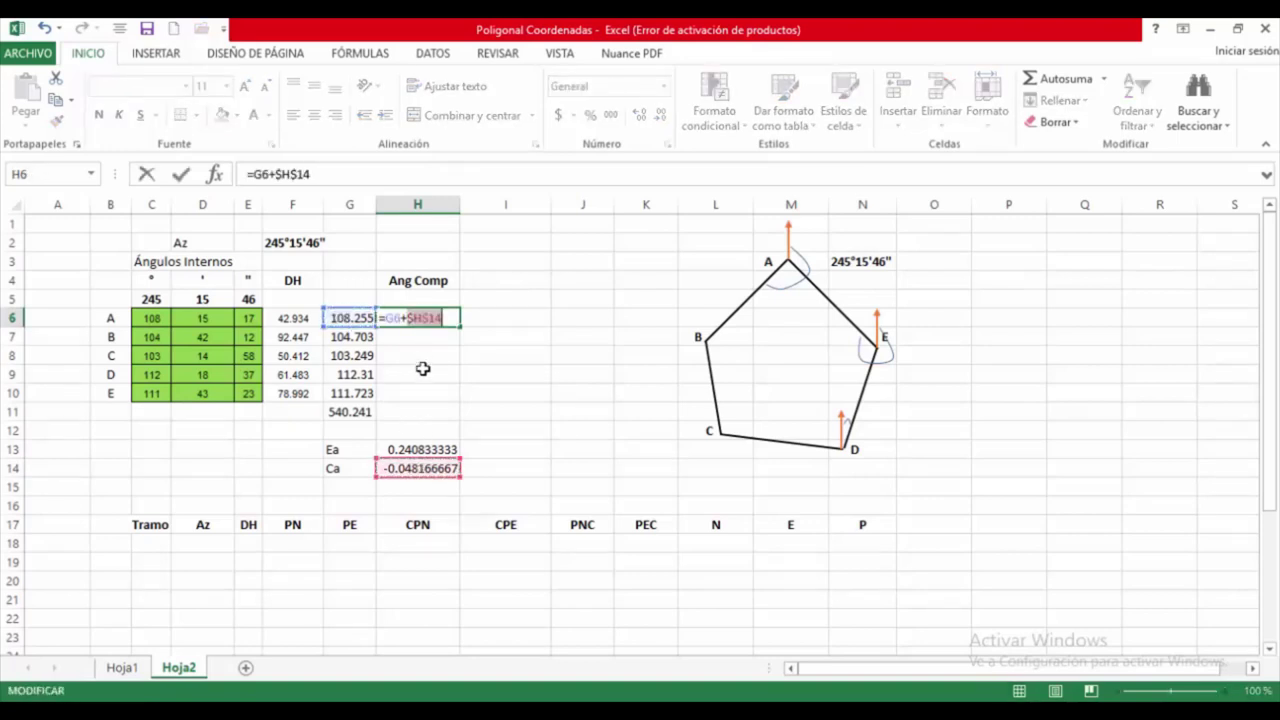
{"action": "key", "text": "Return"}
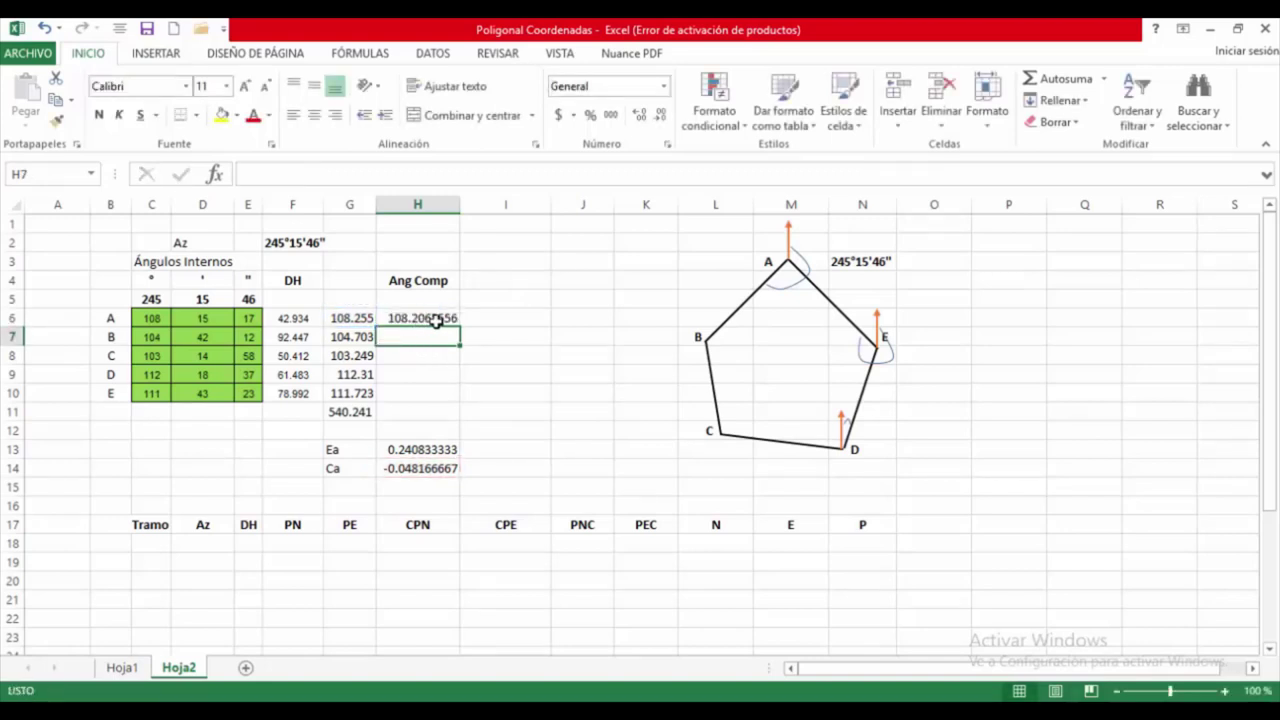
- Fill the compensated-angle formula down to H10 and extend the G11 sum into H11, with both totals in bold
{"action": "left_click", "coordinate": [416, 320]}
{"action": "left_click_drag", "start_coordinate": [459, 327], "coordinate": [432, 418]}
{"action": "left_click", "coordinate": [350, 412]}
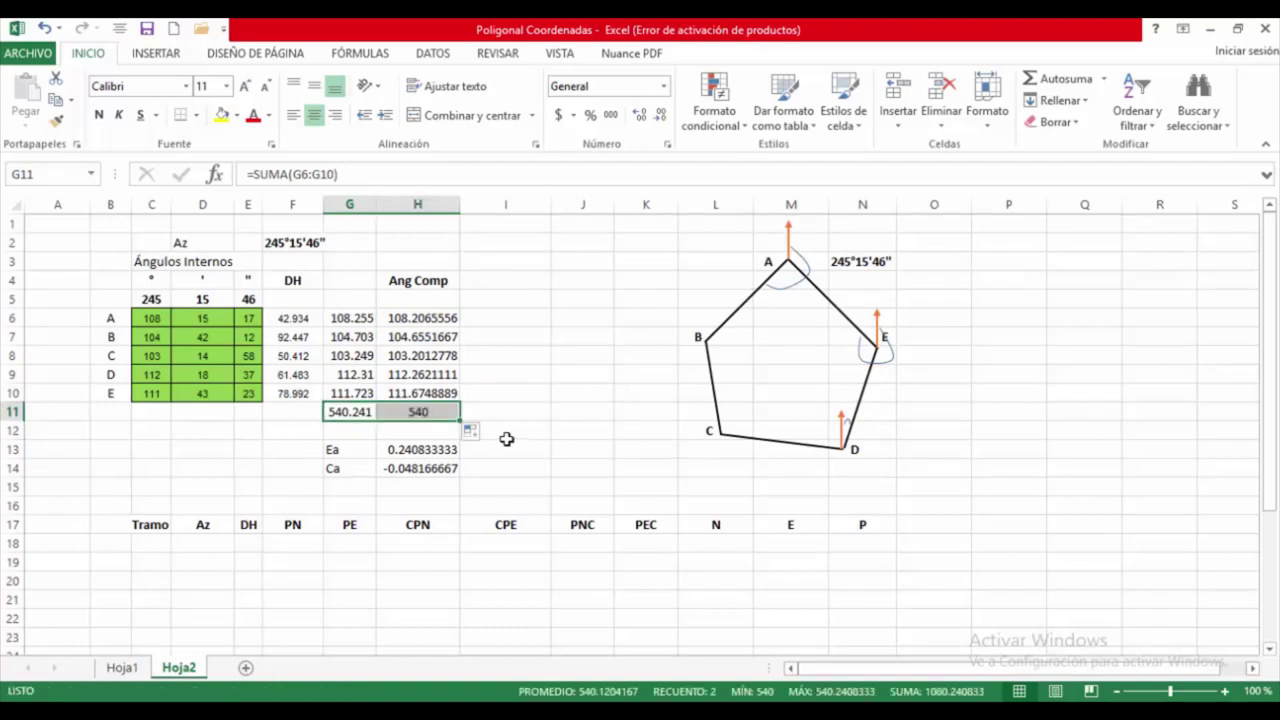
{"action": "left_click", "coordinate": [545, 376]}
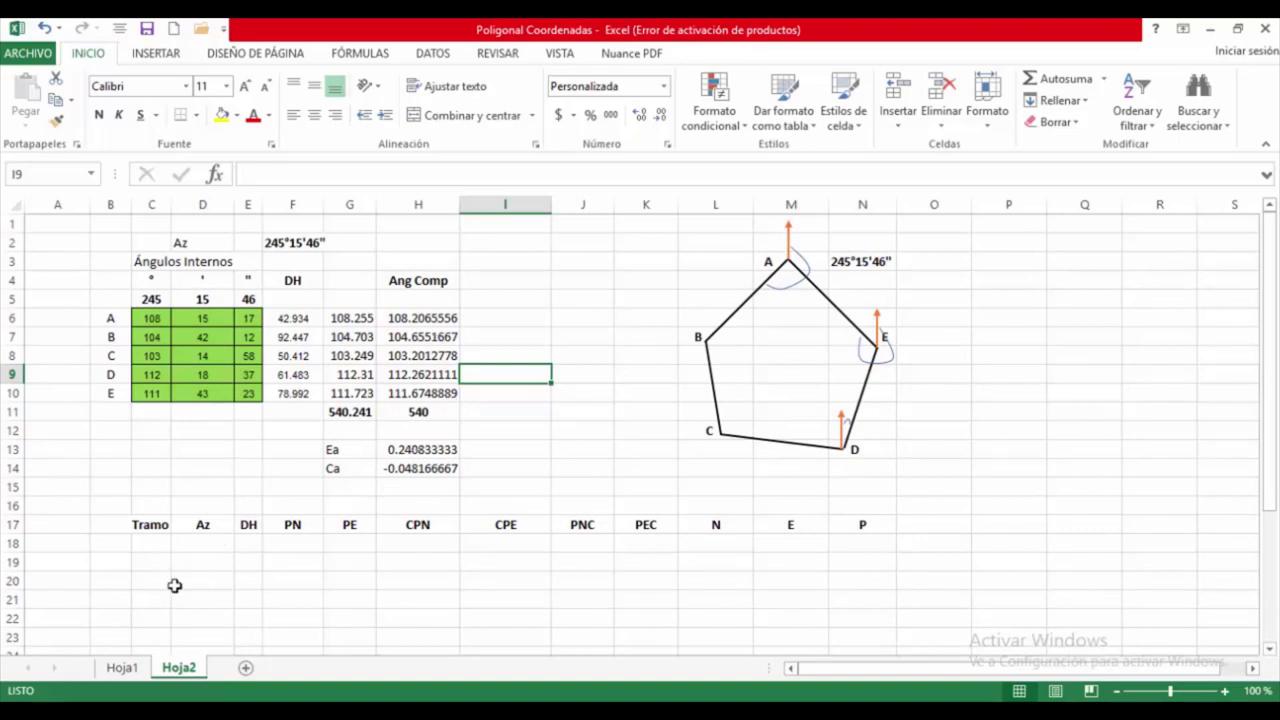
- Enter the traverse sides A-B, B-C, C-D, D-E and E-A under Tramo in C19:C23
{"action": "left_click", "coordinate": [151, 562]}
{"action": "key", "text": "F2"}
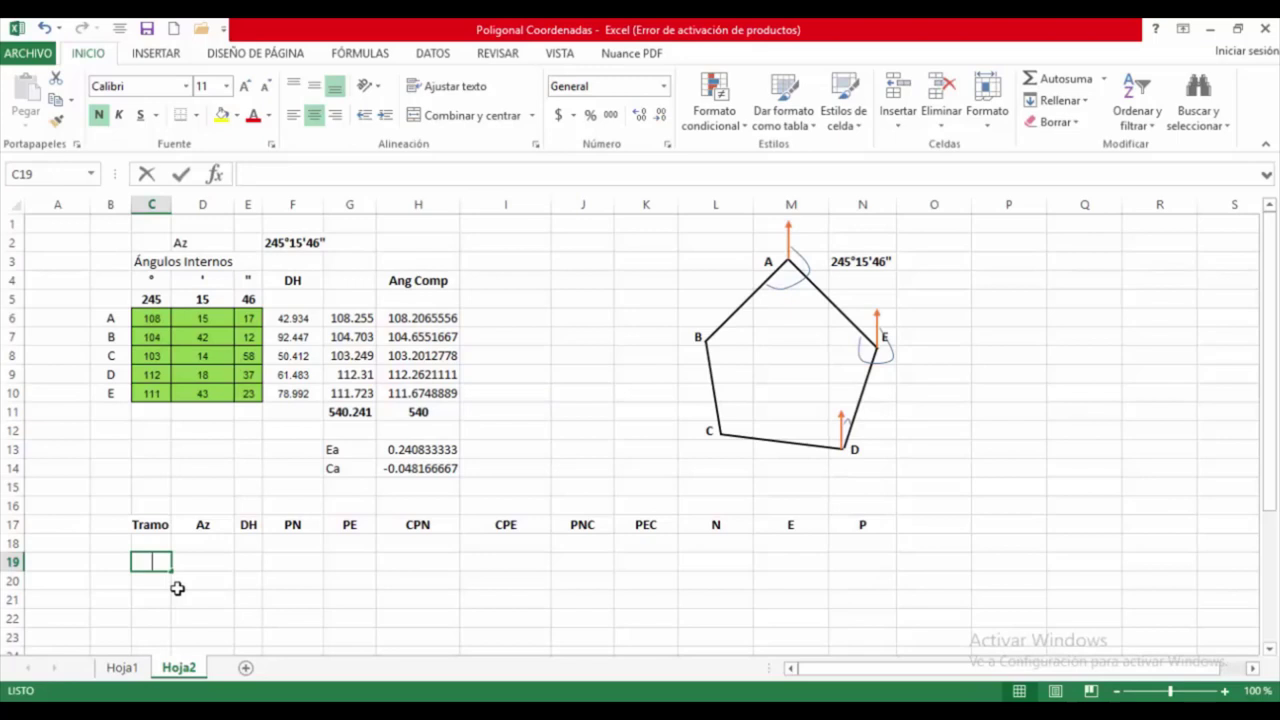
{"action": "type", "text": "A-B"}
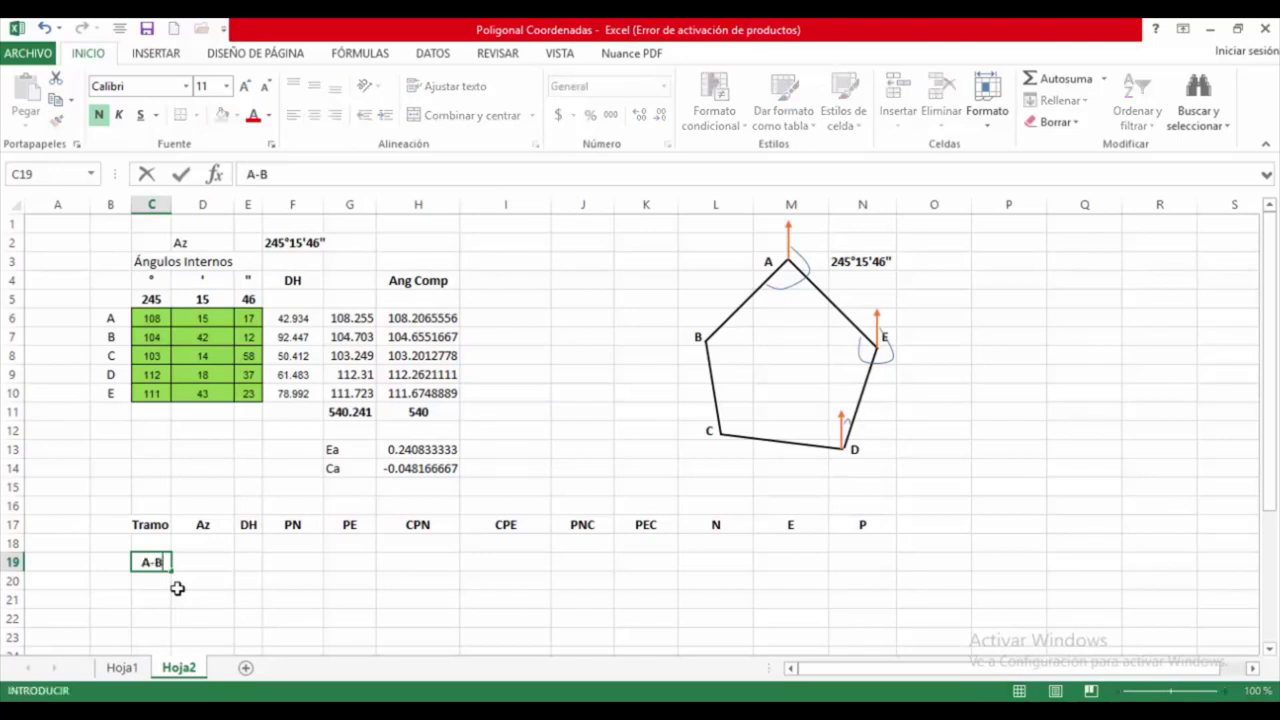
{"action": "key", "text": "Return"}
{"action": "key", "text": "F2"}
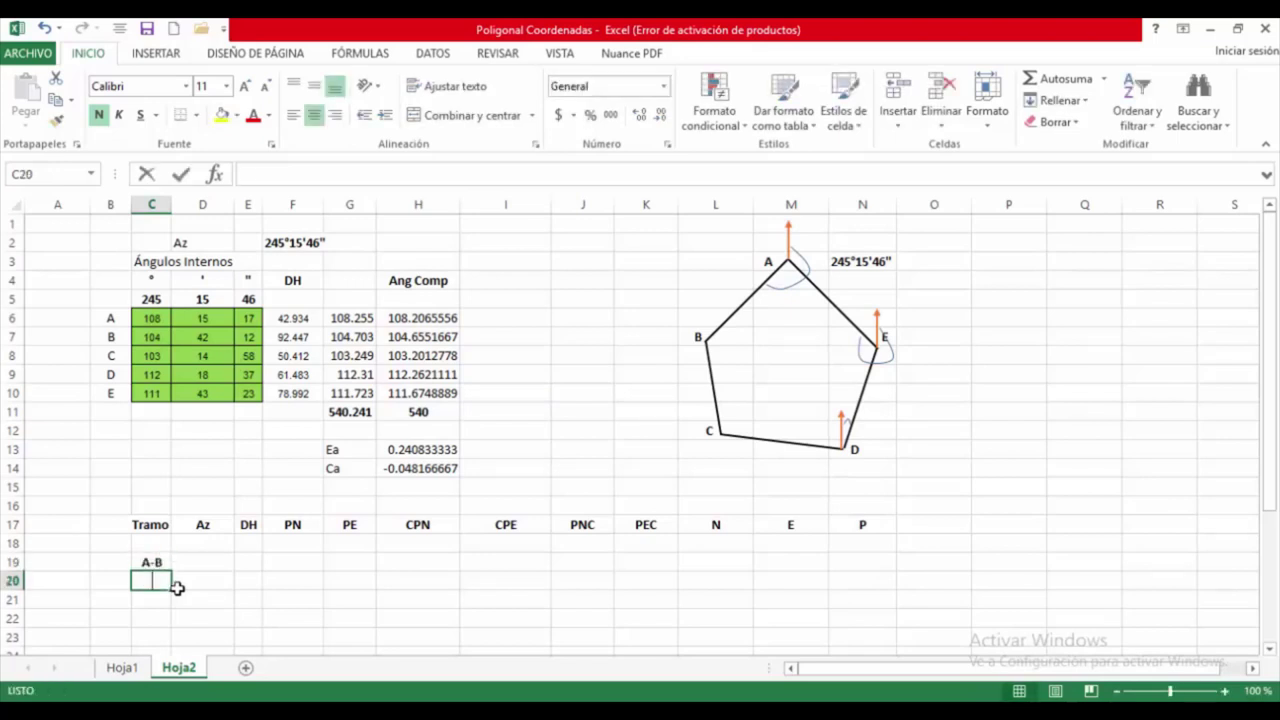
{"action": "type", "text": "B-C"}
{"action": "key", "text": "Return"}
{"action": "type", "text": "C-D"}
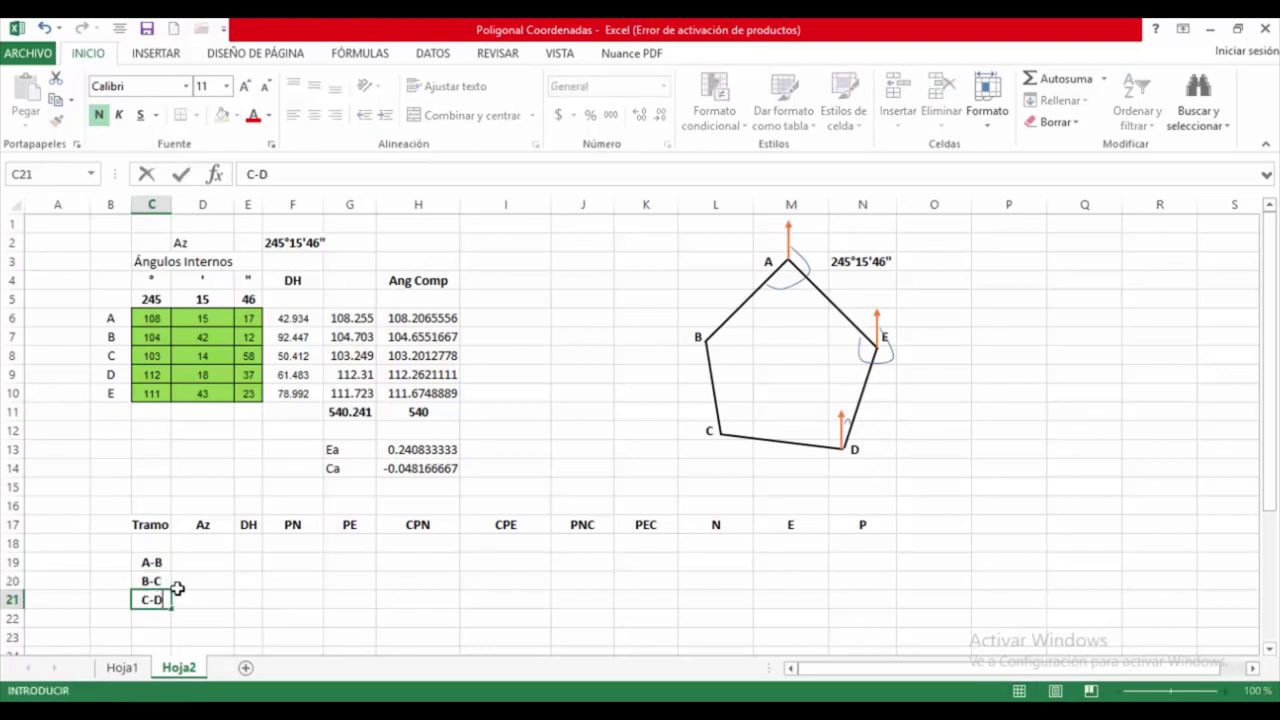
{"action": "key", "text": "Return"}
{"action": "type", "text": "D-E"}
{"action": "key", "text": "Return"}
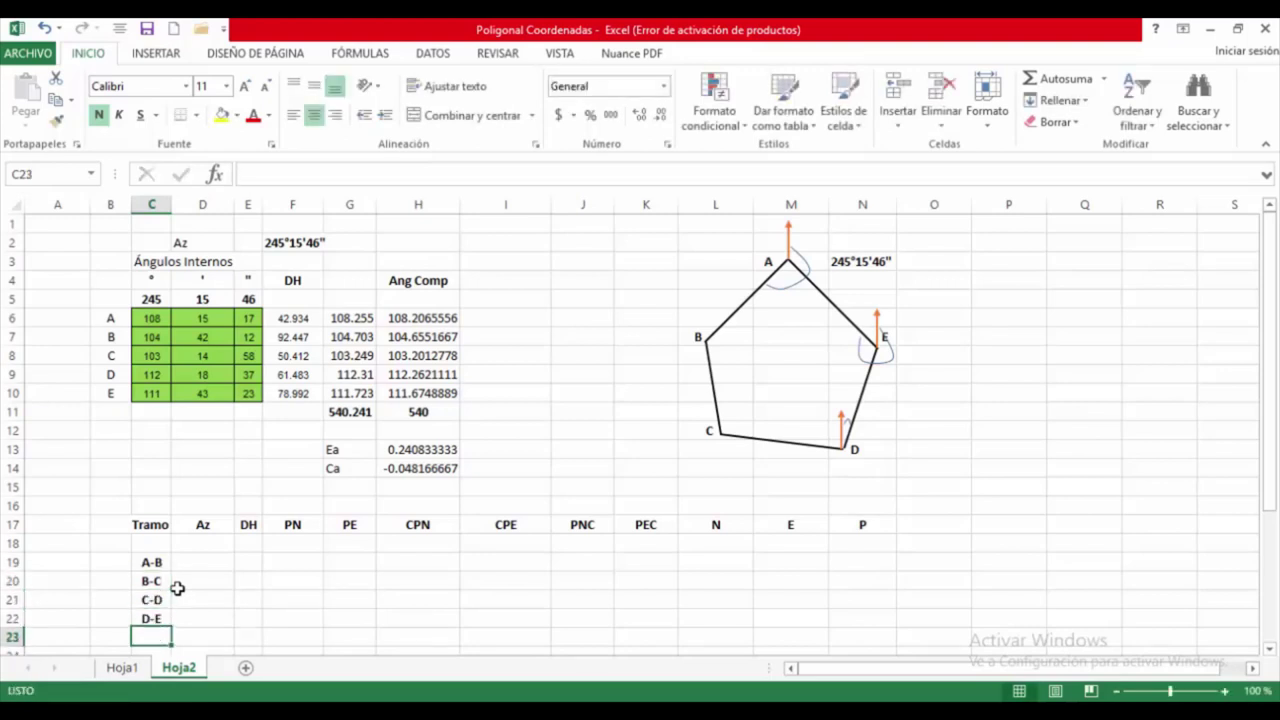
{"action": "type", "text": "E-A"}
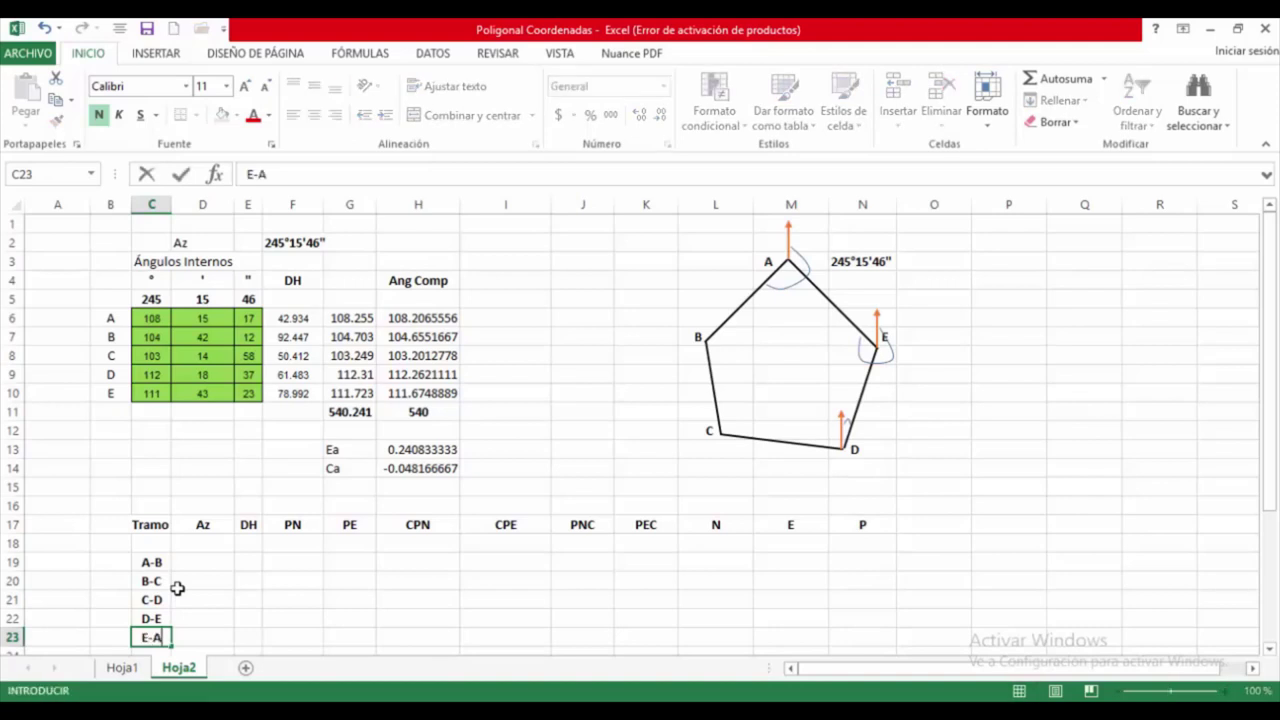
{"action": "key", "text": "Return"}
- Convert the starting azimuth of side A-B to decimal degrees in D19 with the formula =C5+D5/60+E5/3600
{"action": "left_click", "coordinate": [217, 540]}
{"action": "scroll", "coordinate": [207, 560], "scroll_direction": "up", "scroll_amount": 1}
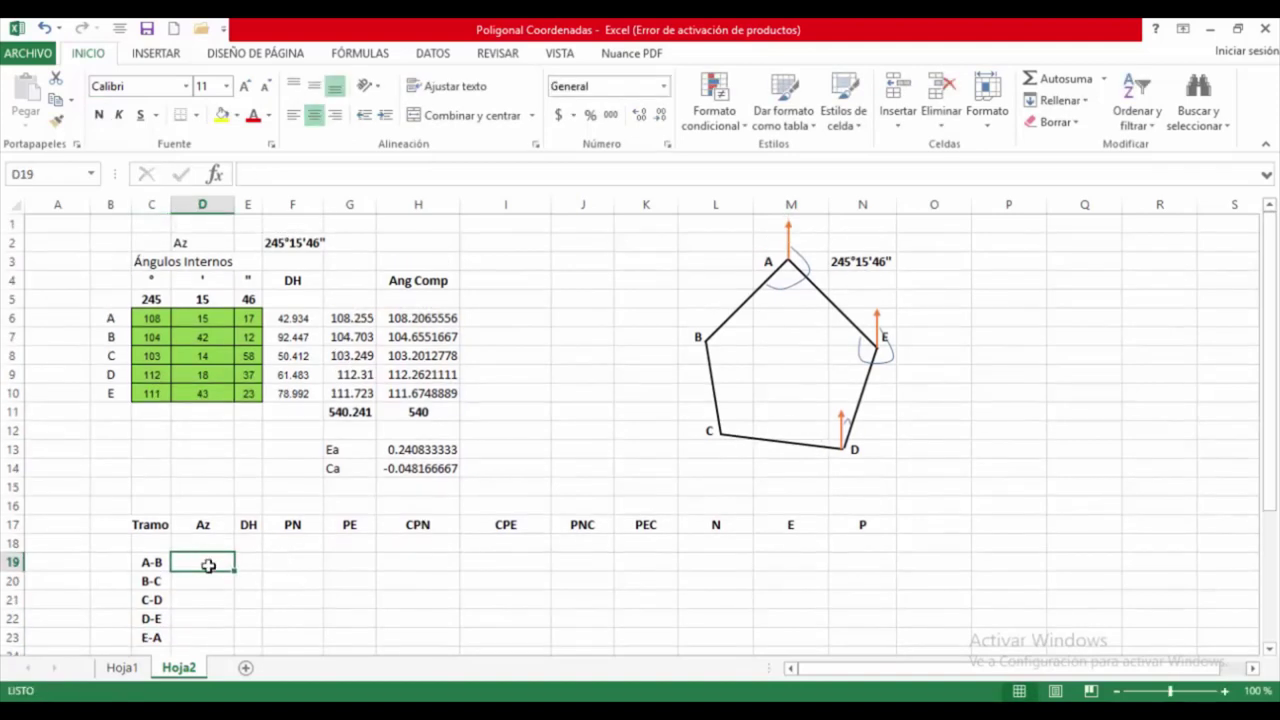
{"action": "type", "text": "="}
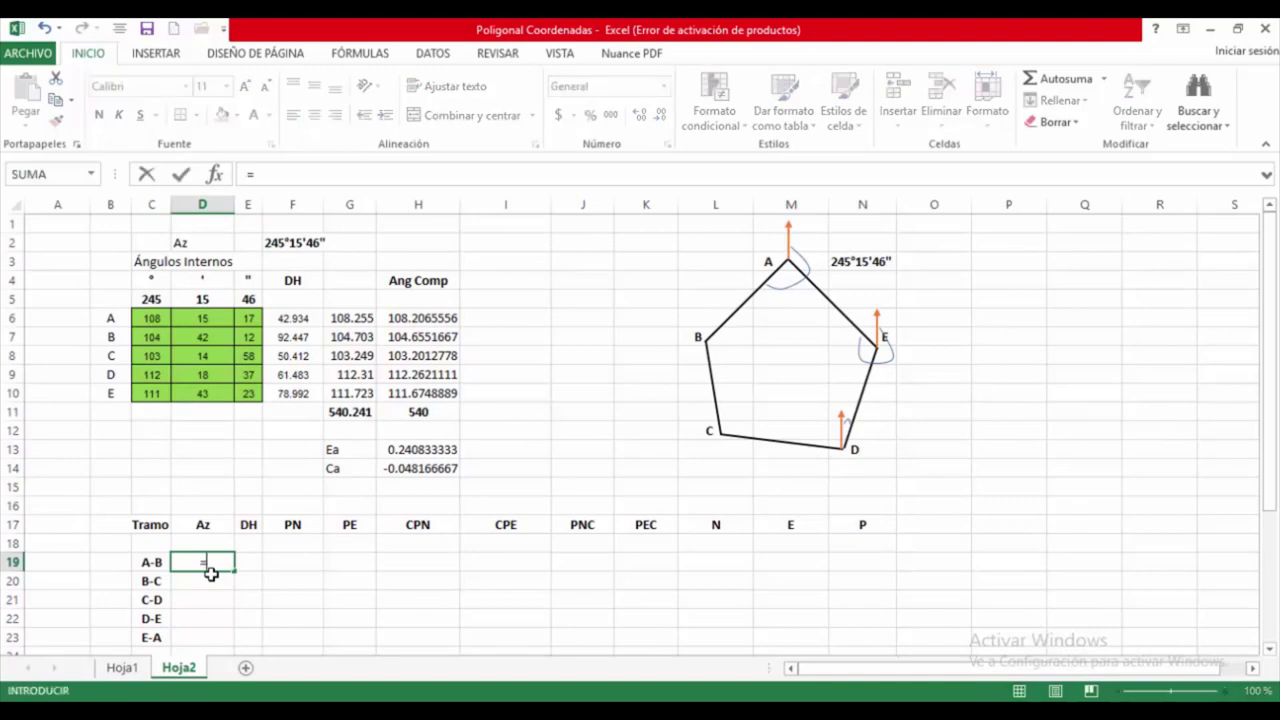
{"action": "left_click", "coordinate": [156, 299]}
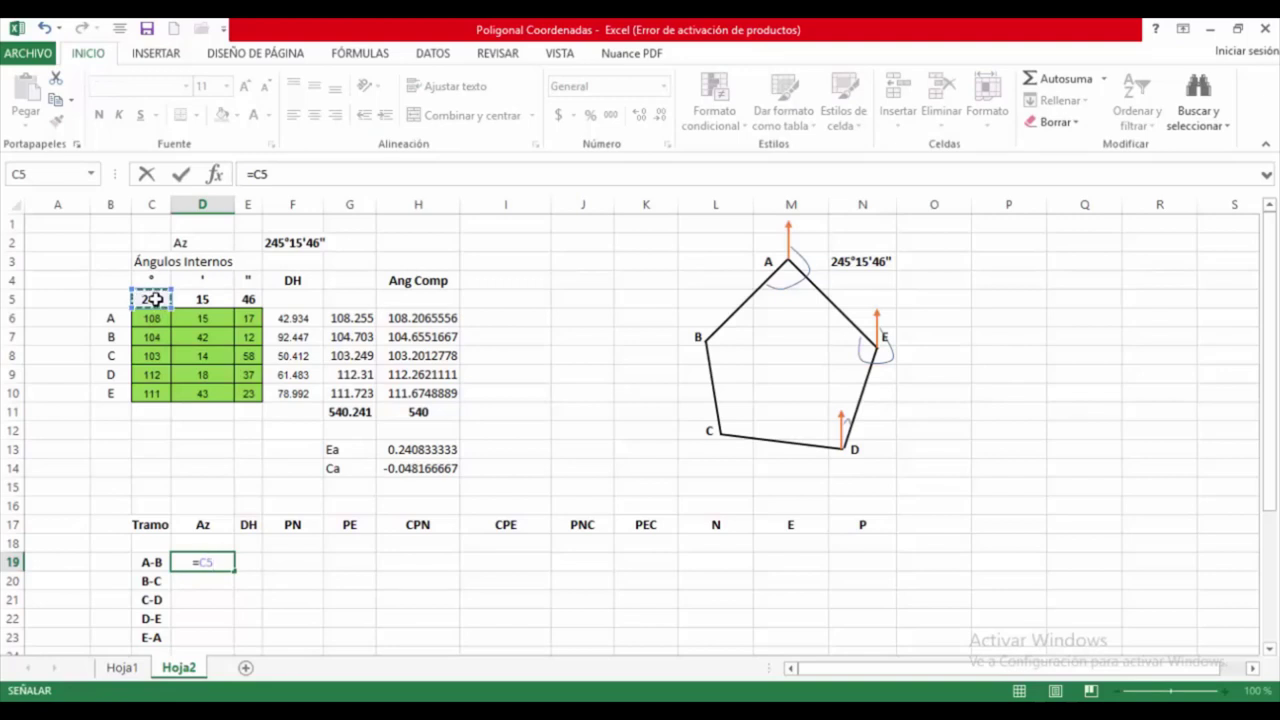
{"action": "type", "text": "+"}
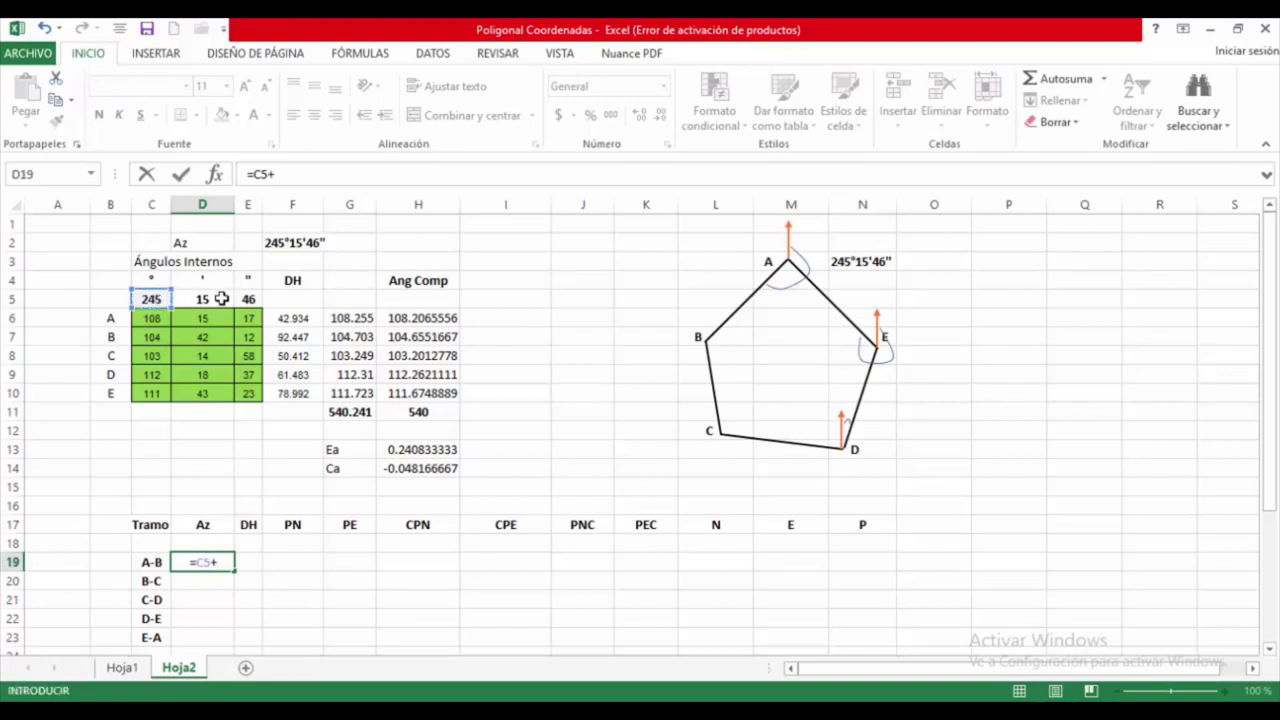
{"action": "left_click", "coordinate": [185, 299]}
{"action": "type", "text": "/60+"}
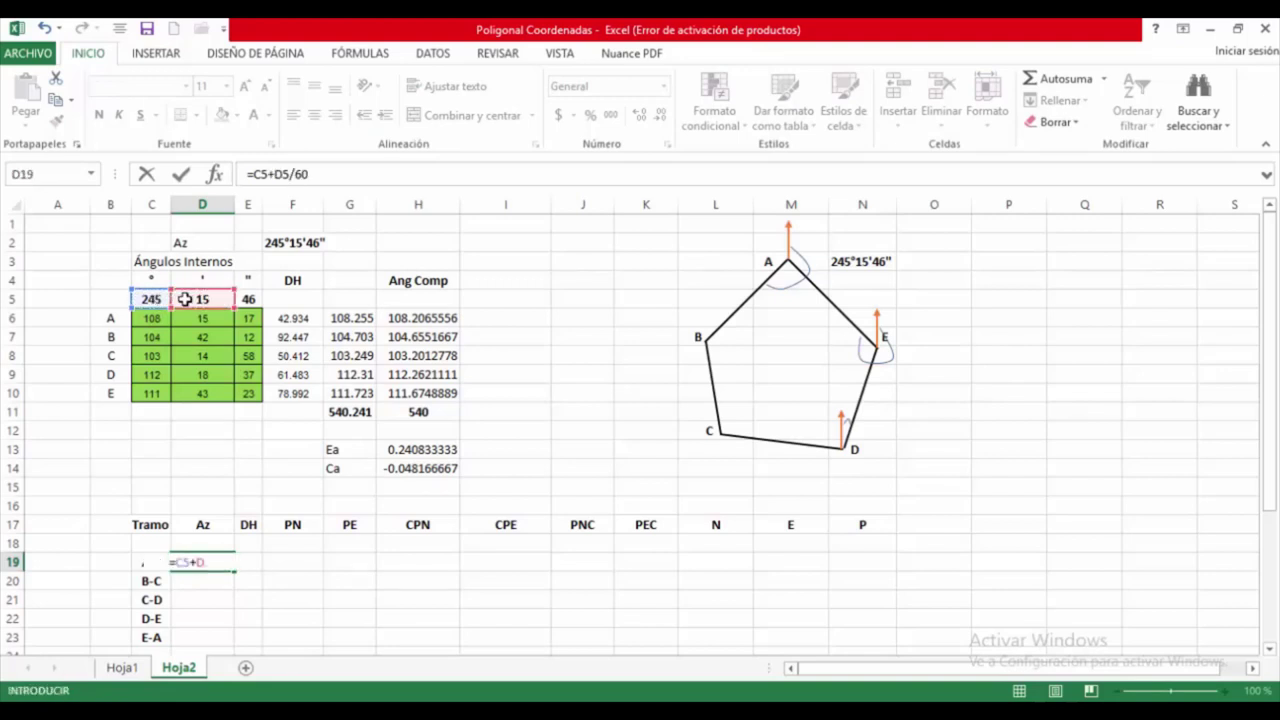
{"action": "left_click", "coordinate": [252, 299]}
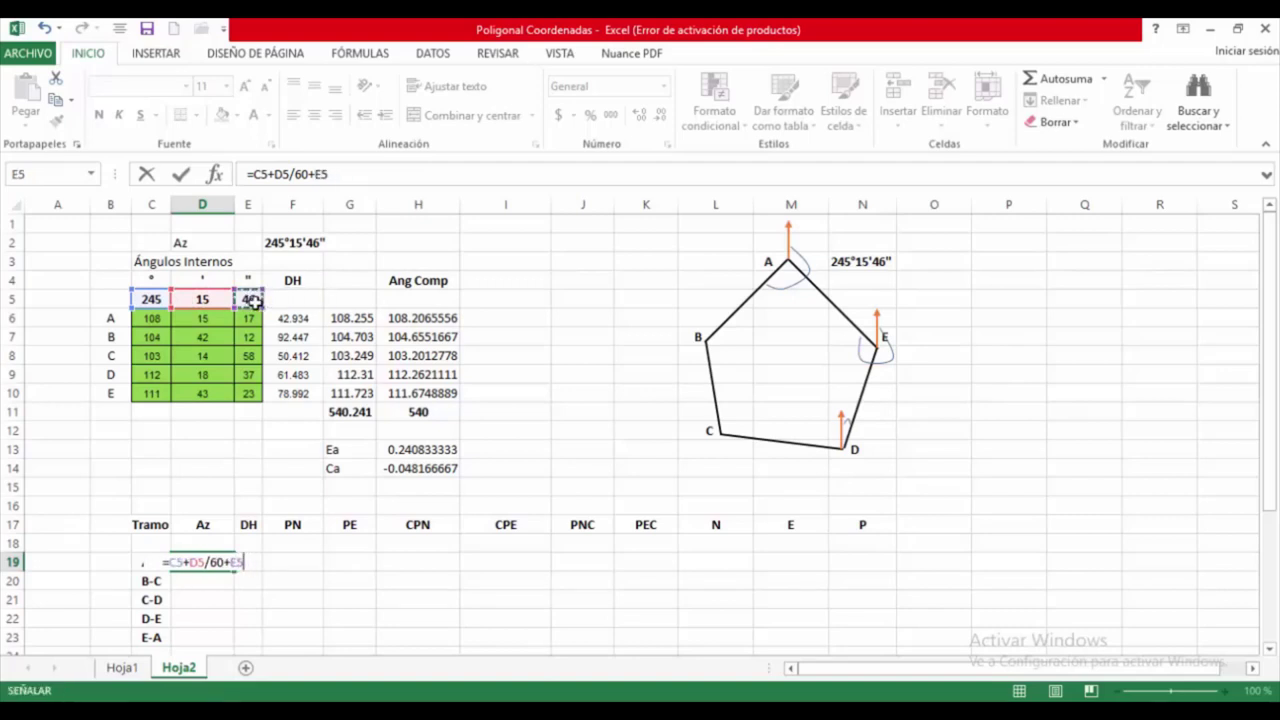
{"action": "type", "text": "/3600"}
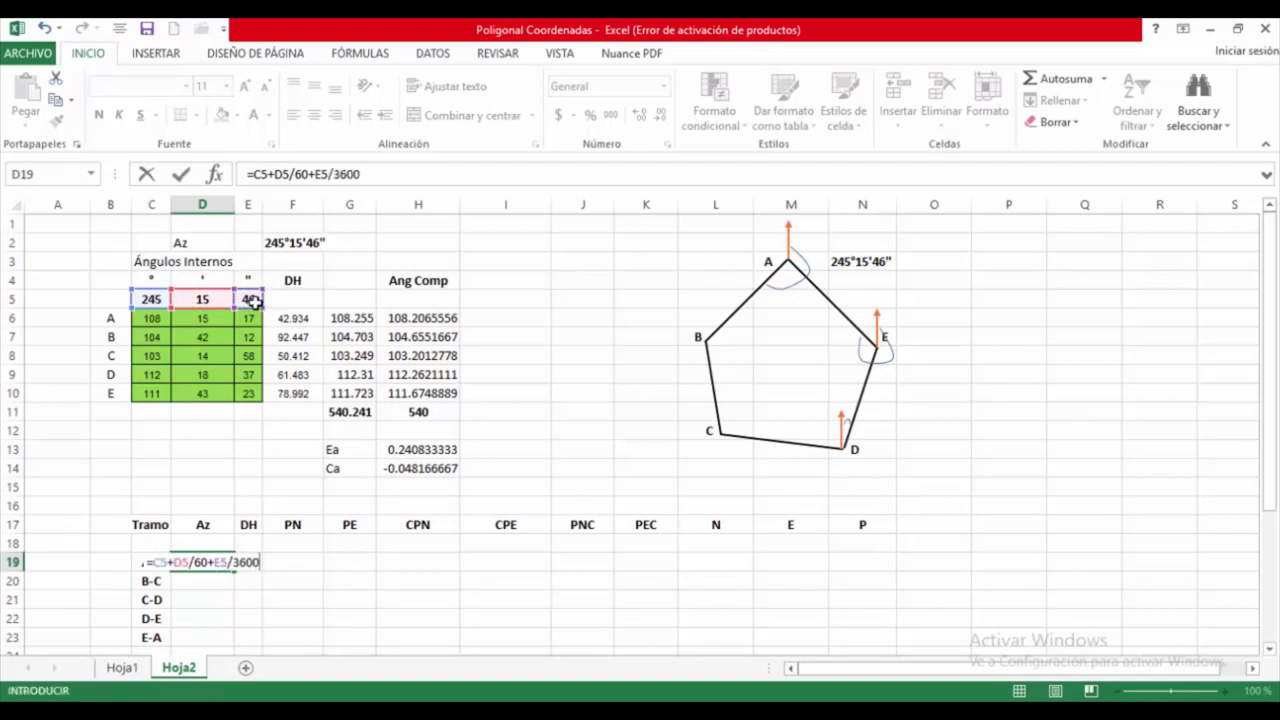
{"action": "key", "text": "Return"}
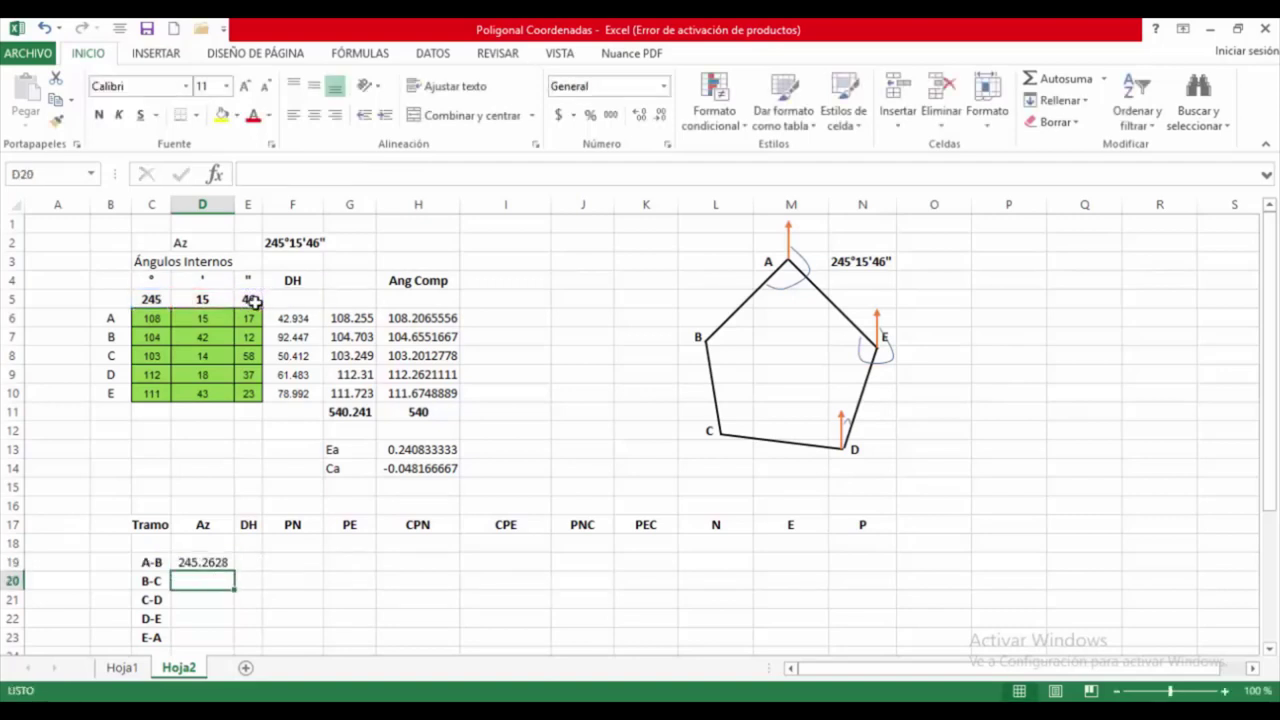
{"action": "left_click", "coordinate": [201, 564]}
{"action": "key", "text": "ctrl+c"}
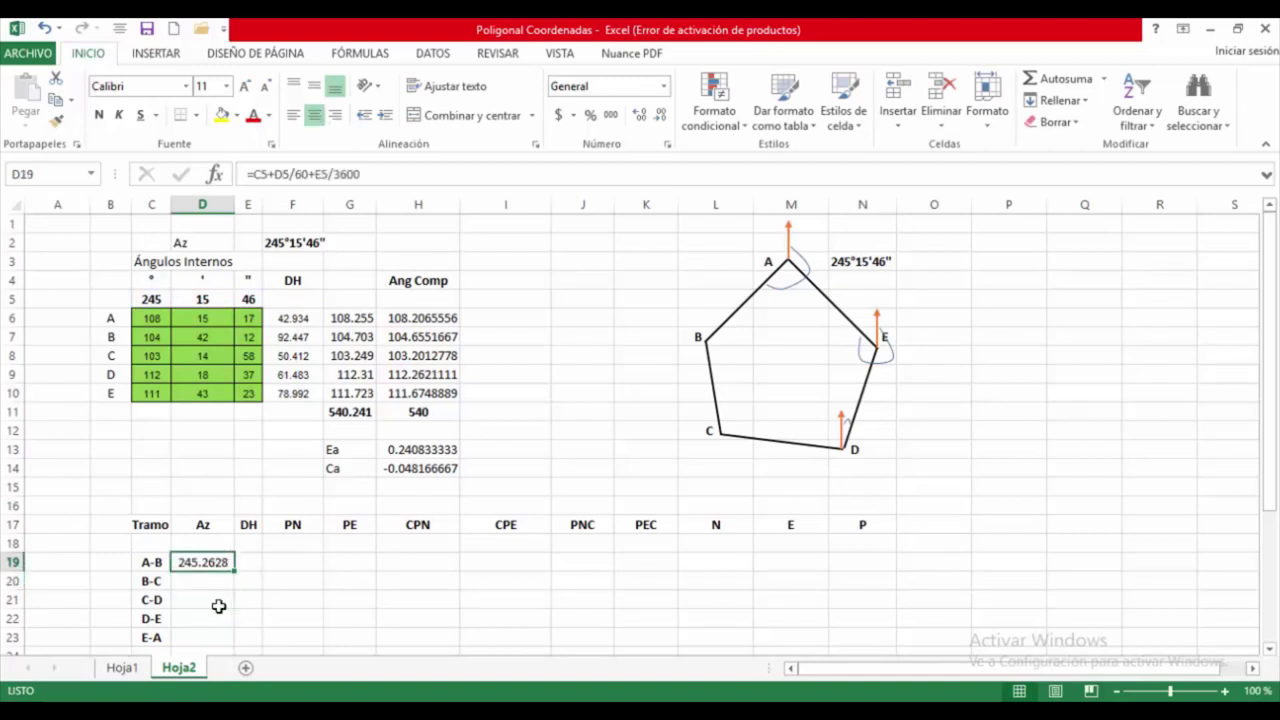
- Begin the B-C azimuth formula in D20 as an SI function with the condition D19+H7>180, entered as =SI(D19+H7>180),
{"action": "left_click", "coordinate": [191, 581]}
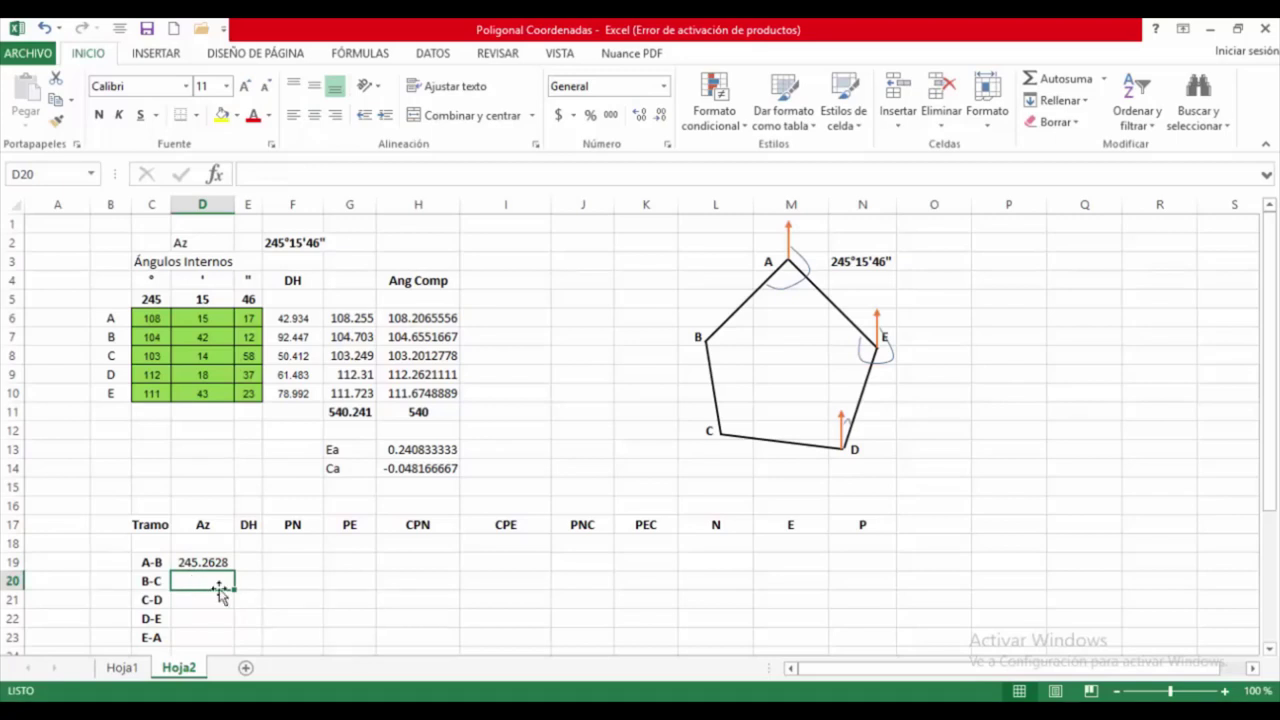
{"action": "key", "text": "F2"}
{"action": "type", "text": "="}
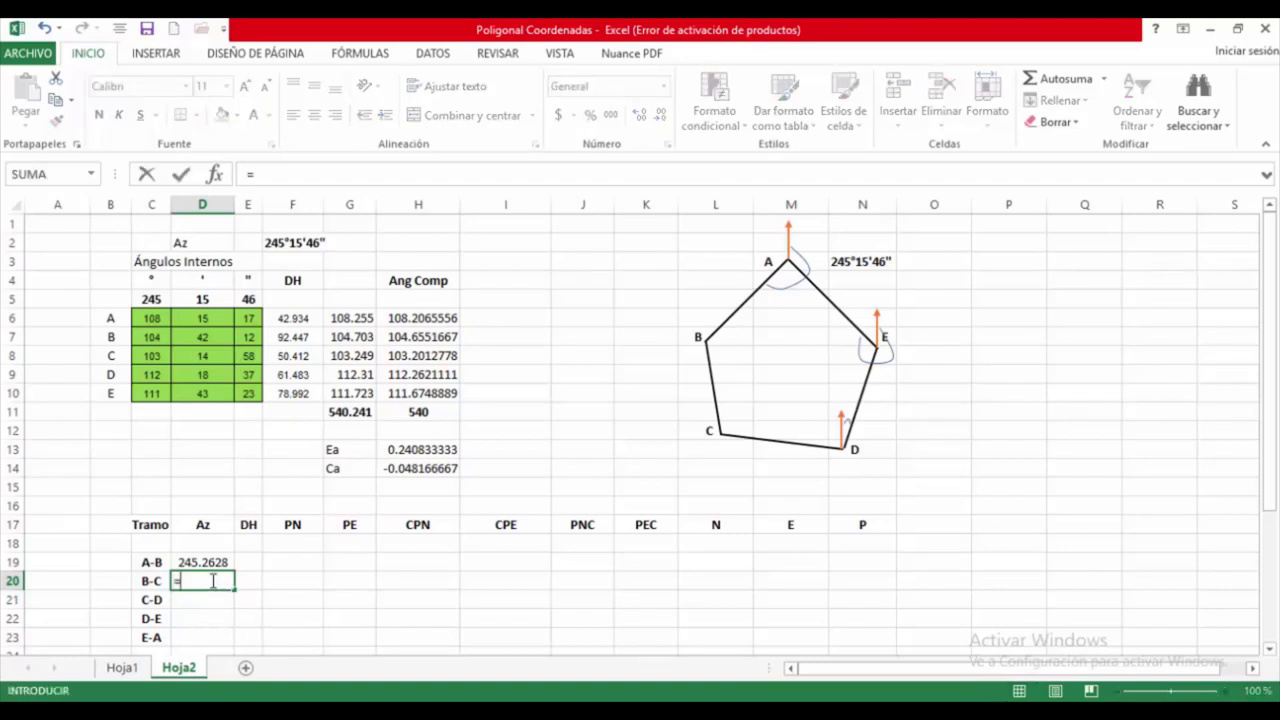
{"action": "left_click", "coordinate": [214, 563]}
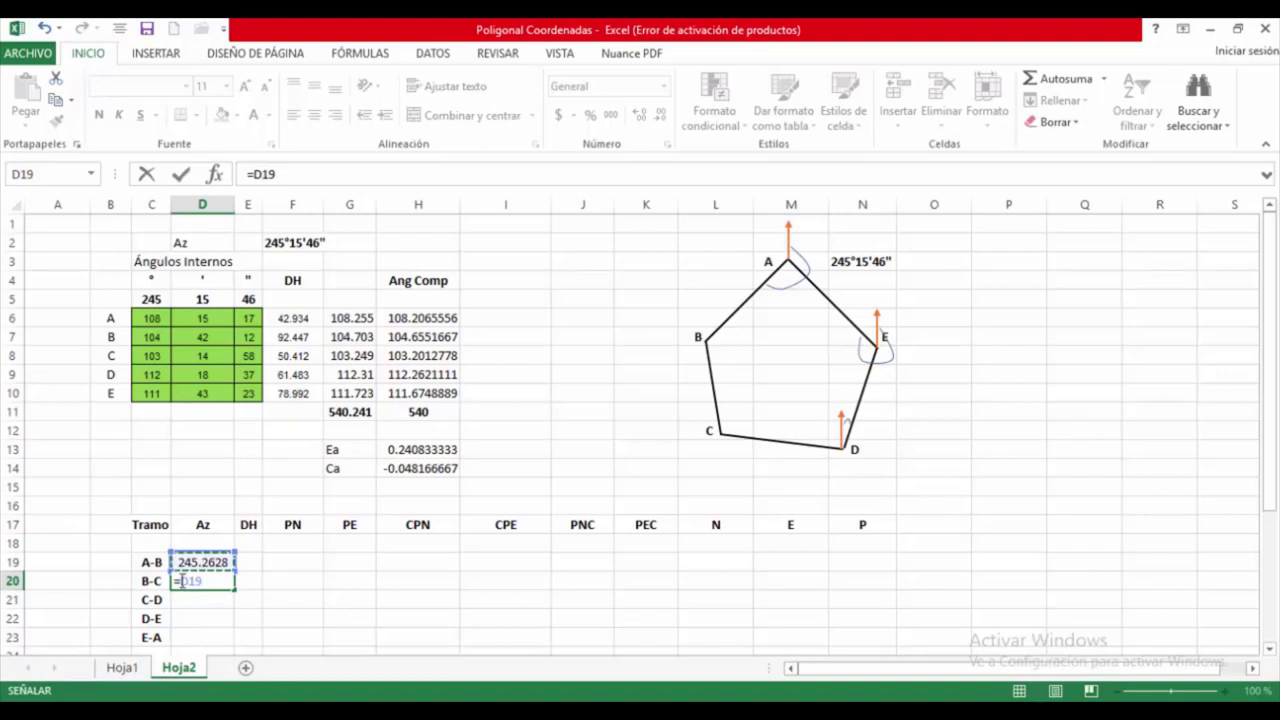
{"action": "key", "text": "F2"}
{"action": "key", "text": "Left"}
{"action": "key", "text": "Left"}
{"action": "key", "text": "Left"}
{"action": "type", "text": "SI"}
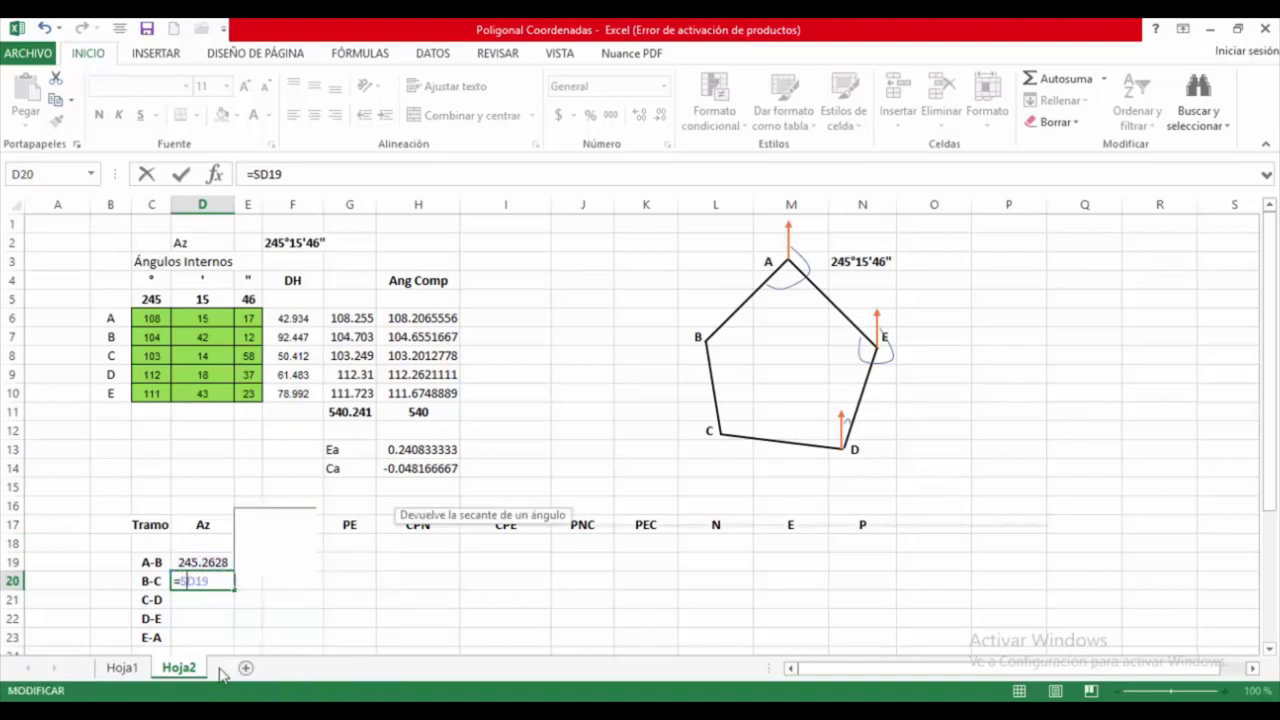
{"action": "key", "text": "Delete"}
{"action": "key", "text": "Delete"}
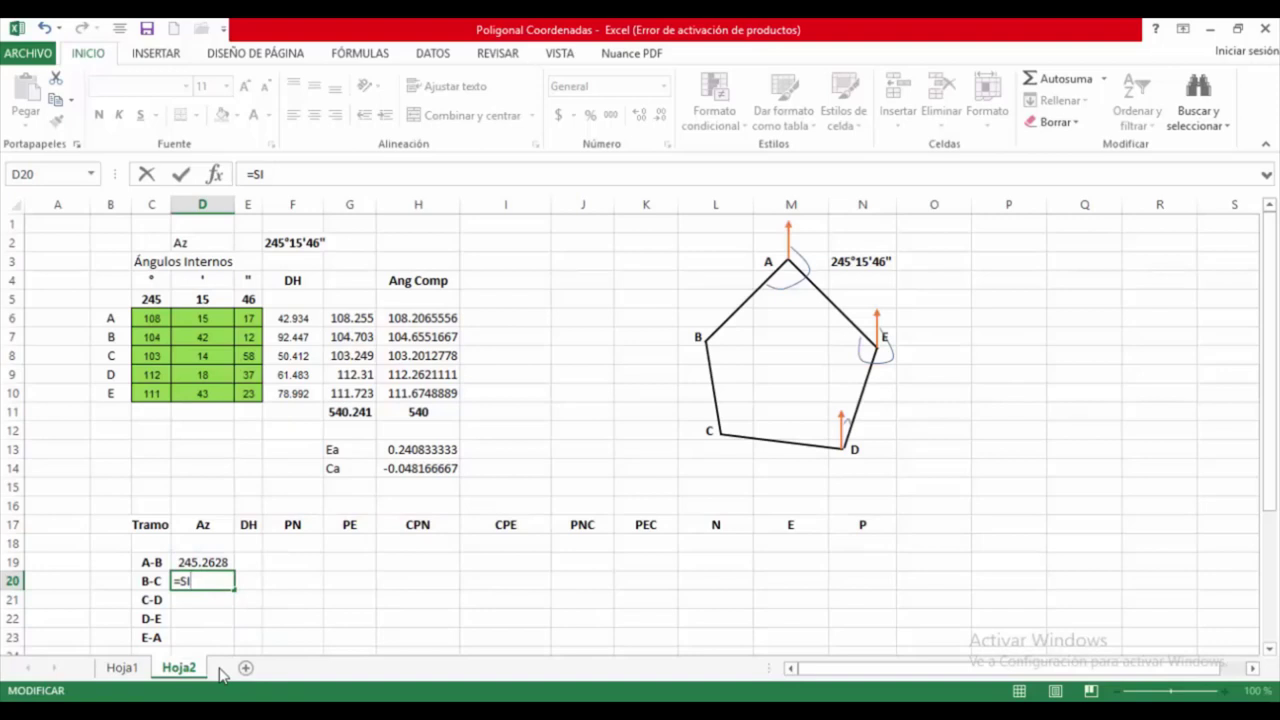
{"action": "type", "text": "("}
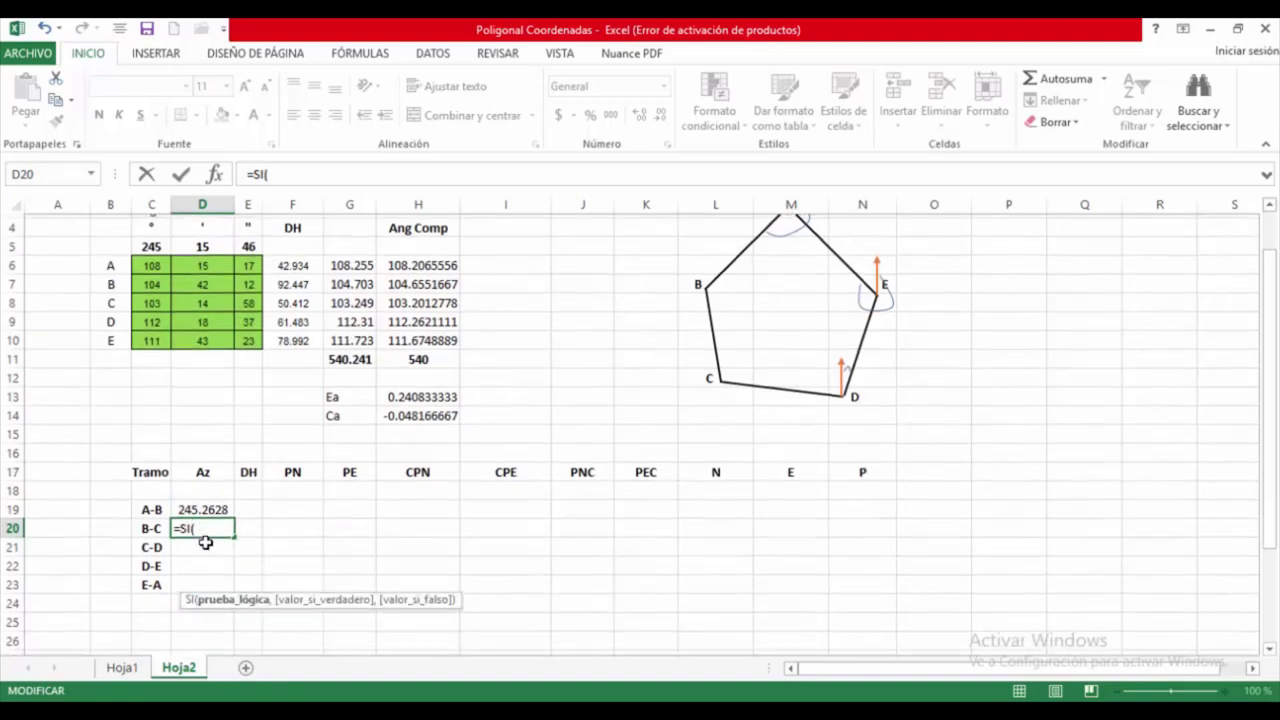
{"action": "scroll", "coordinate": [206, 535], "scroll_direction": "down", "scroll_amount": 1}
{"action": "left_click", "coordinate": [205, 508]}
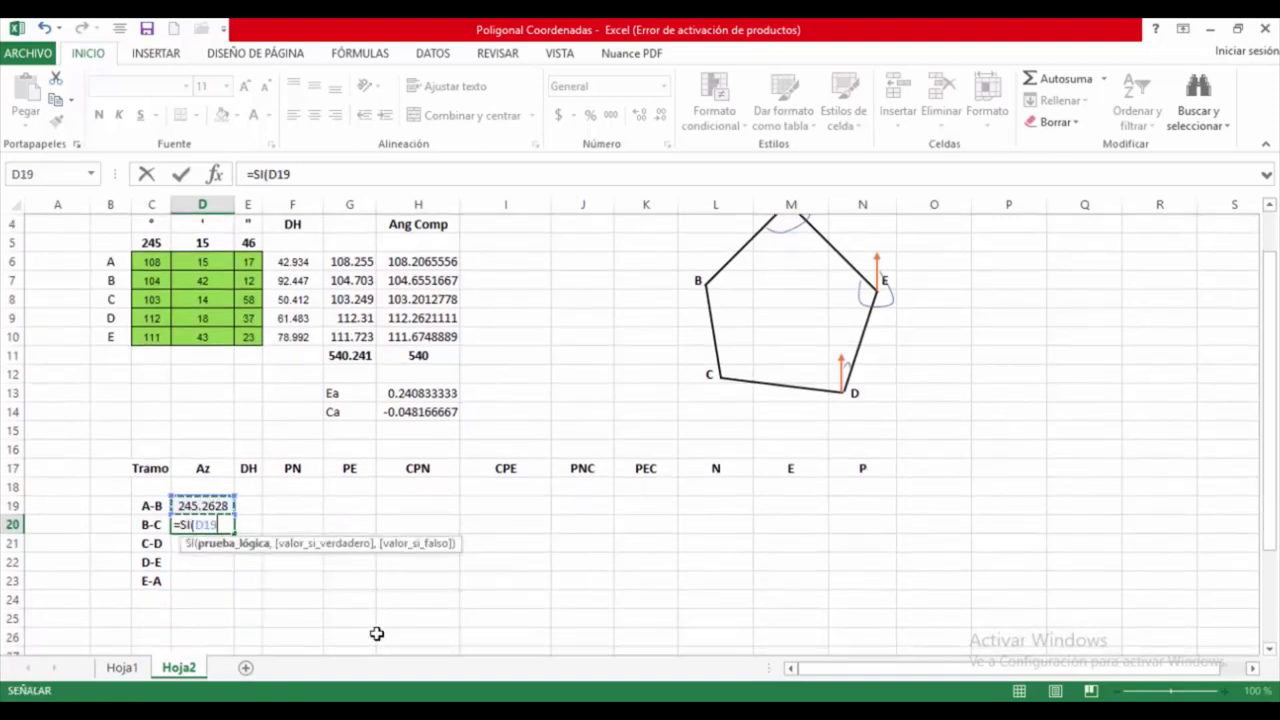
{"action": "type", "text": "+"}
{"action": "left_click", "coordinate": [418, 282]}
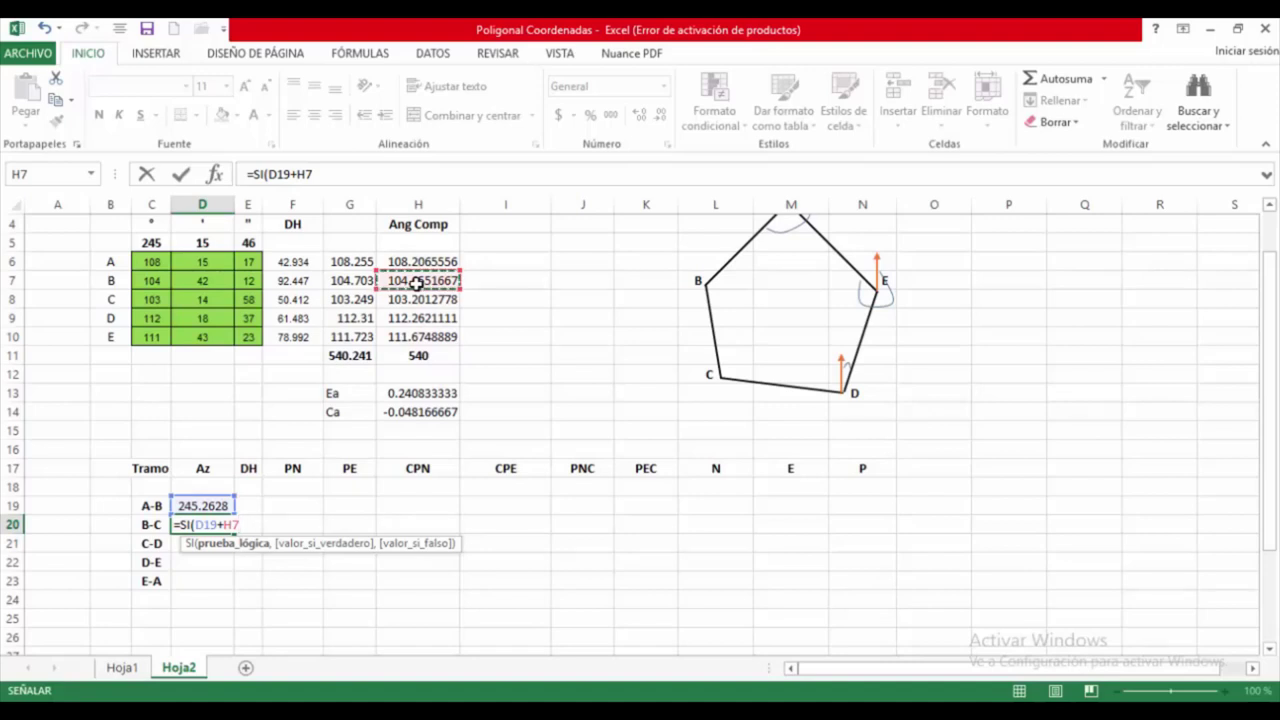
{"action": "type", "text": ">"}
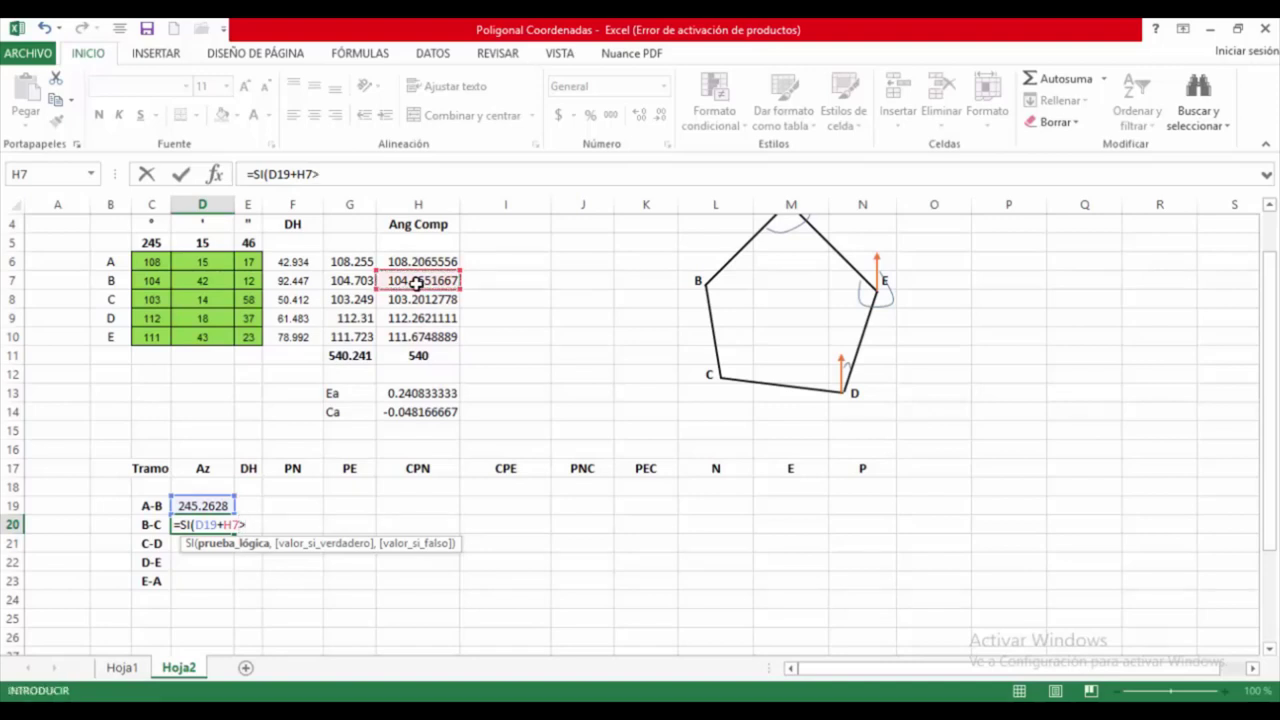
{"action": "type", "text": "180),"}
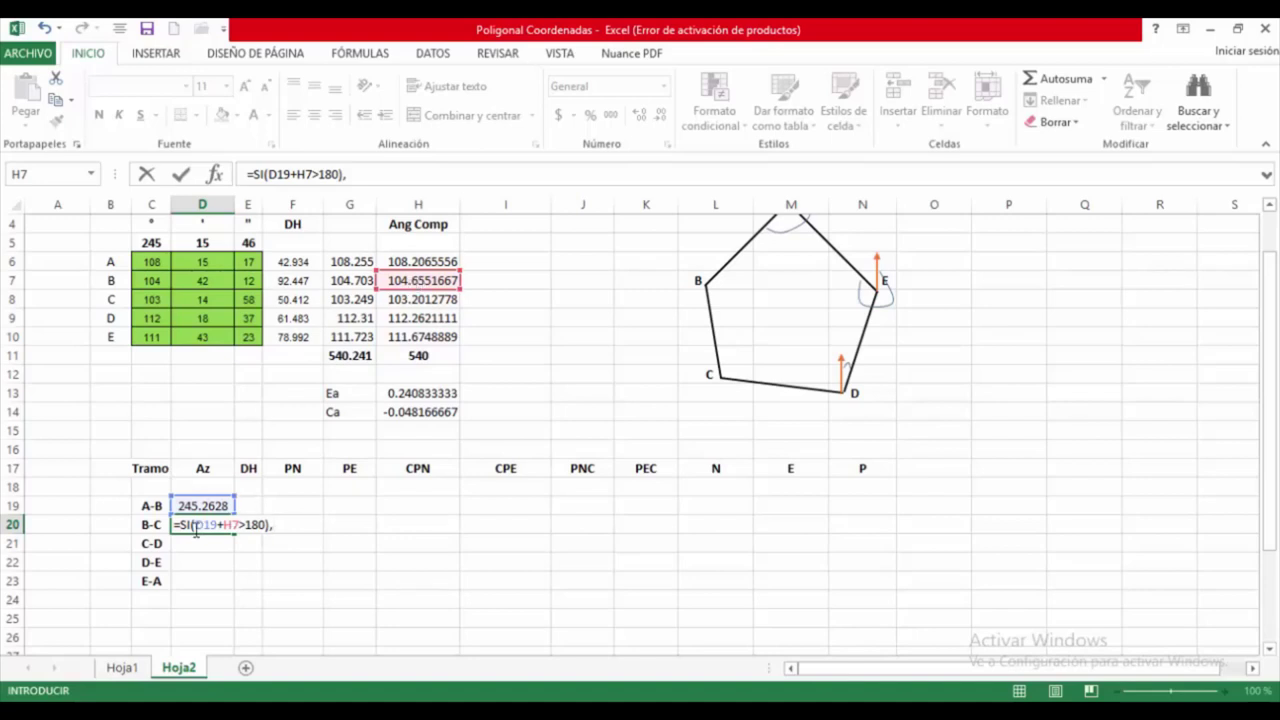
- Add the true result (D19+H7-180) to the B-C azimuth formula in D20, reusing the condition's expression
{"action": "left_click_drag", "start_coordinate": [193, 524], "coordinate": [281, 517]}
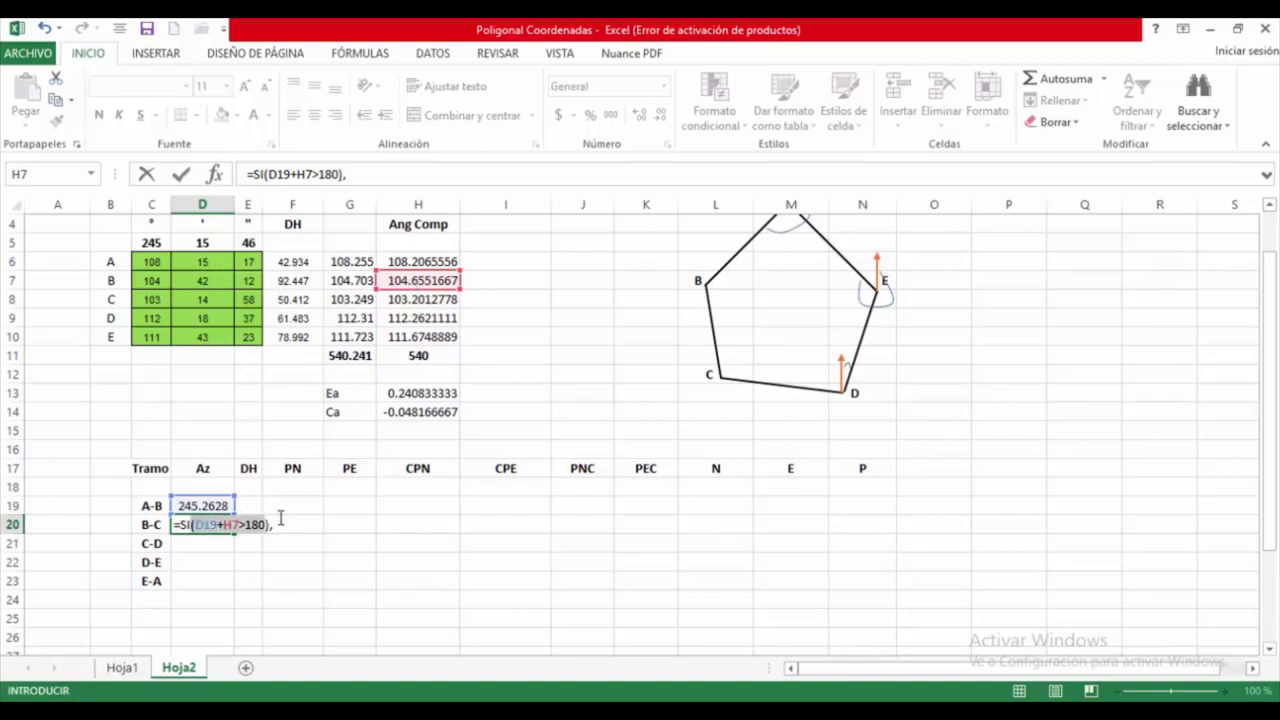
{"action": "key", "text": "ctrl+c"}
{"action": "left_click", "coordinate": [281, 524]}
{"action": "type", "text": ","}
{"action": "key", "text": "ctrl+v"}
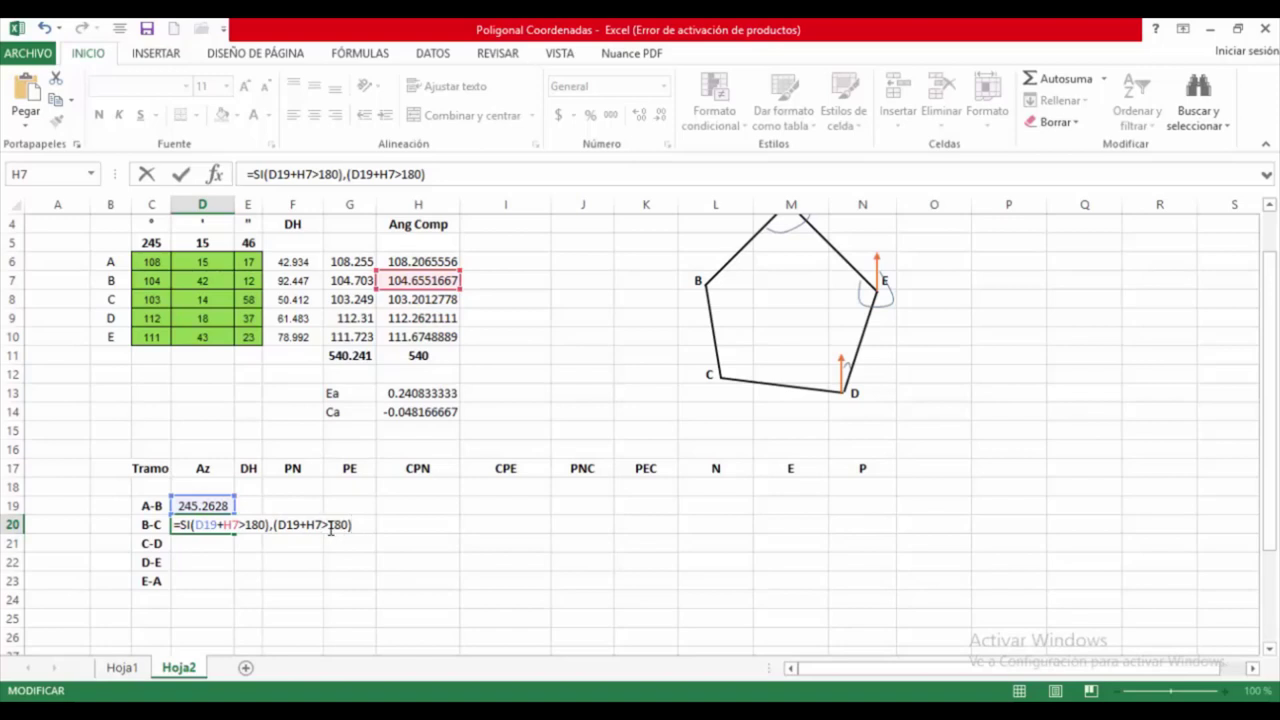
{"action": "key", "text": "BackSpace"}
{"action": "type", "text": "-180),"}
- Add the false result (D19+H7+180) and balance the parentheses, completing D20 as =SI((D19+H7>180),(D19+H7-180),(D19+H7+180))
{"action": "key", "text": "ctrl+v"}
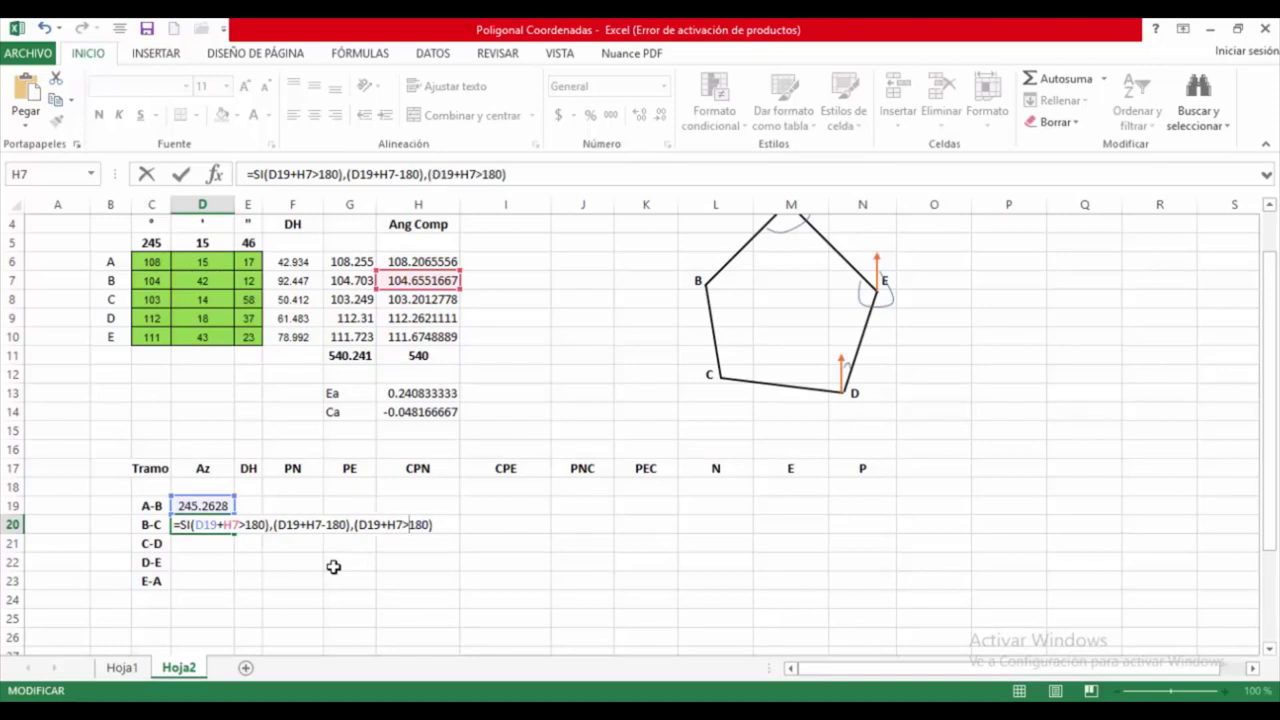
{"action": "key", "text": "BackSpace"}
{"action": "type", "text": "+"}
{"action": "left_click", "coordinate": [189, 525]}
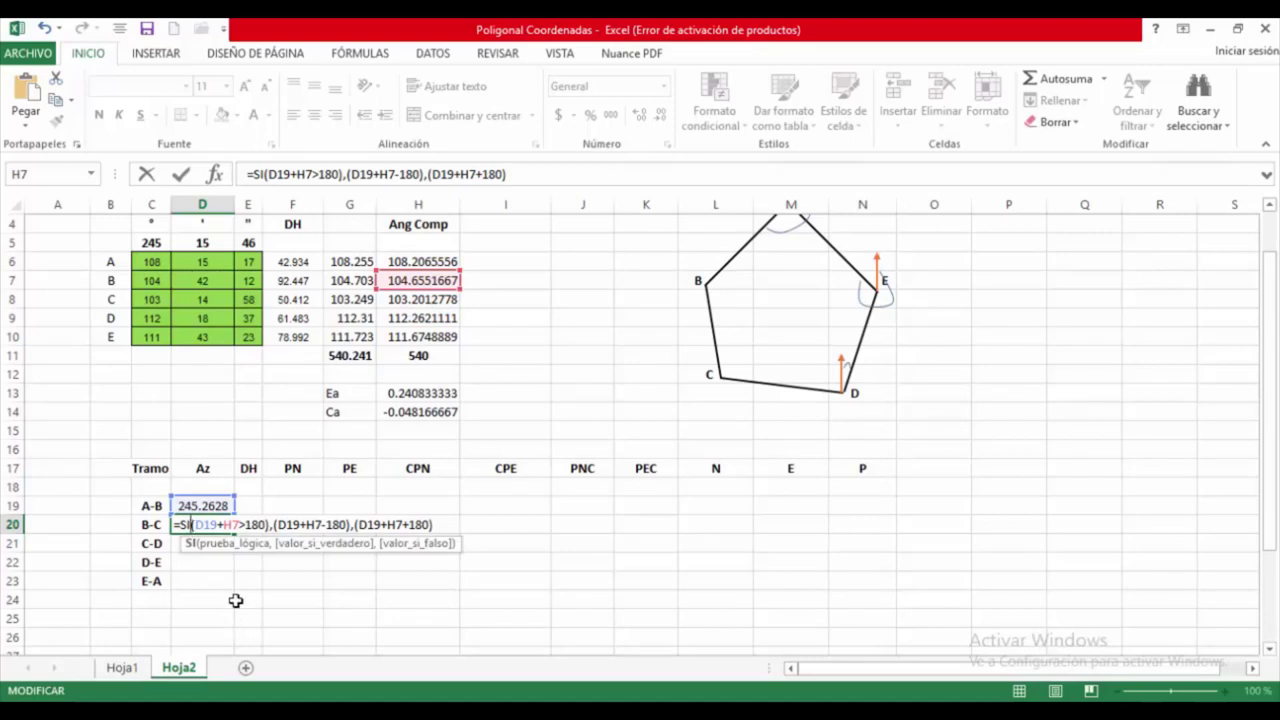
{"action": "type", "text": "("}
{"action": "left_click", "coordinate": [448, 524]}
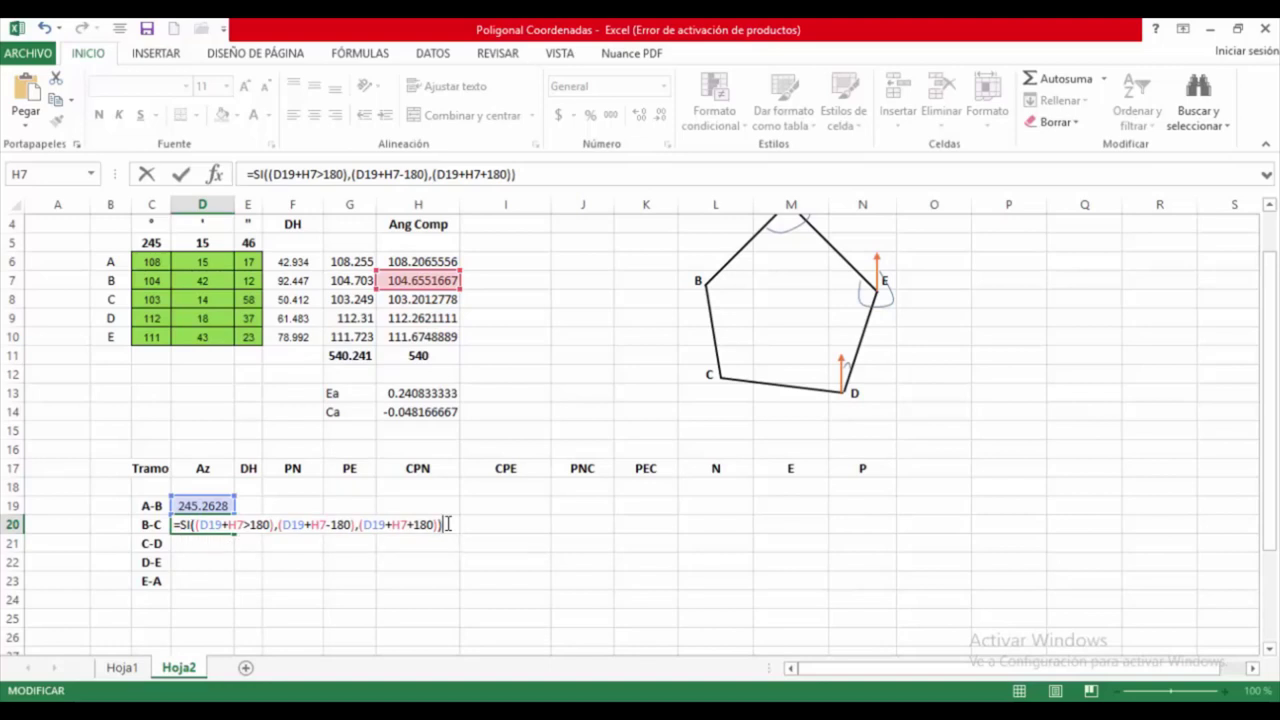
{"action": "key", "text": "Return"}
{"action": "left_click", "coordinate": [197, 526]}
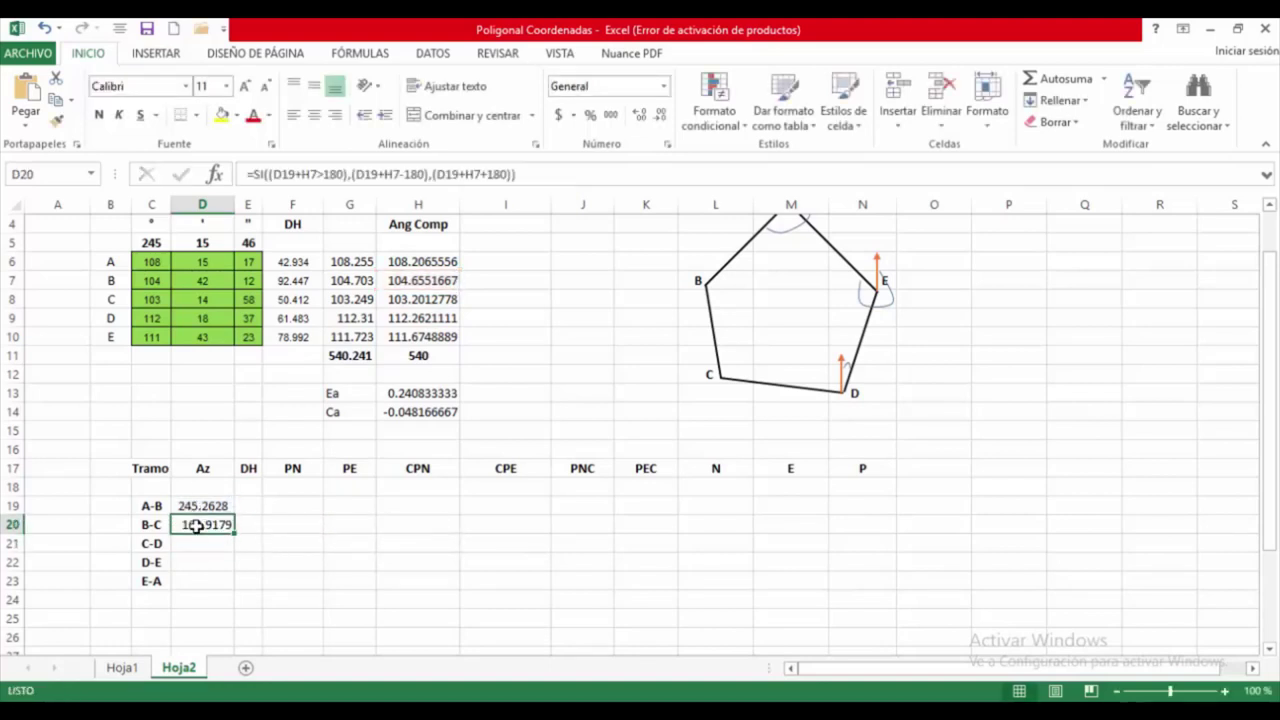
- Copy the north arrow from vertex A of the traverse sketch and place the copy at vertex B
{"action": "scroll", "coordinate": [786, 302], "scroll_direction": "up", "scroll_amount": 1}
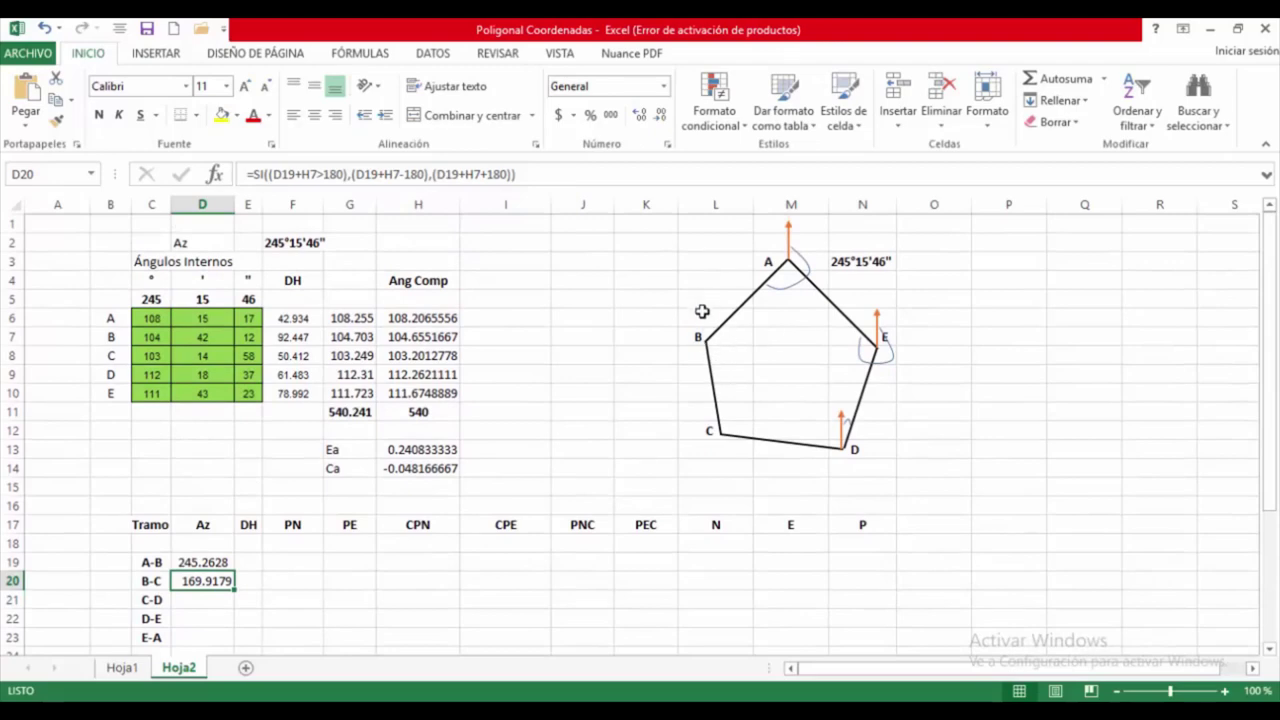
{"action": "left_click", "coordinate": [788, 237]}
{"action": "key", "text": "ctrl+c"}
{"action": "key", "text": "ctrl+v"}
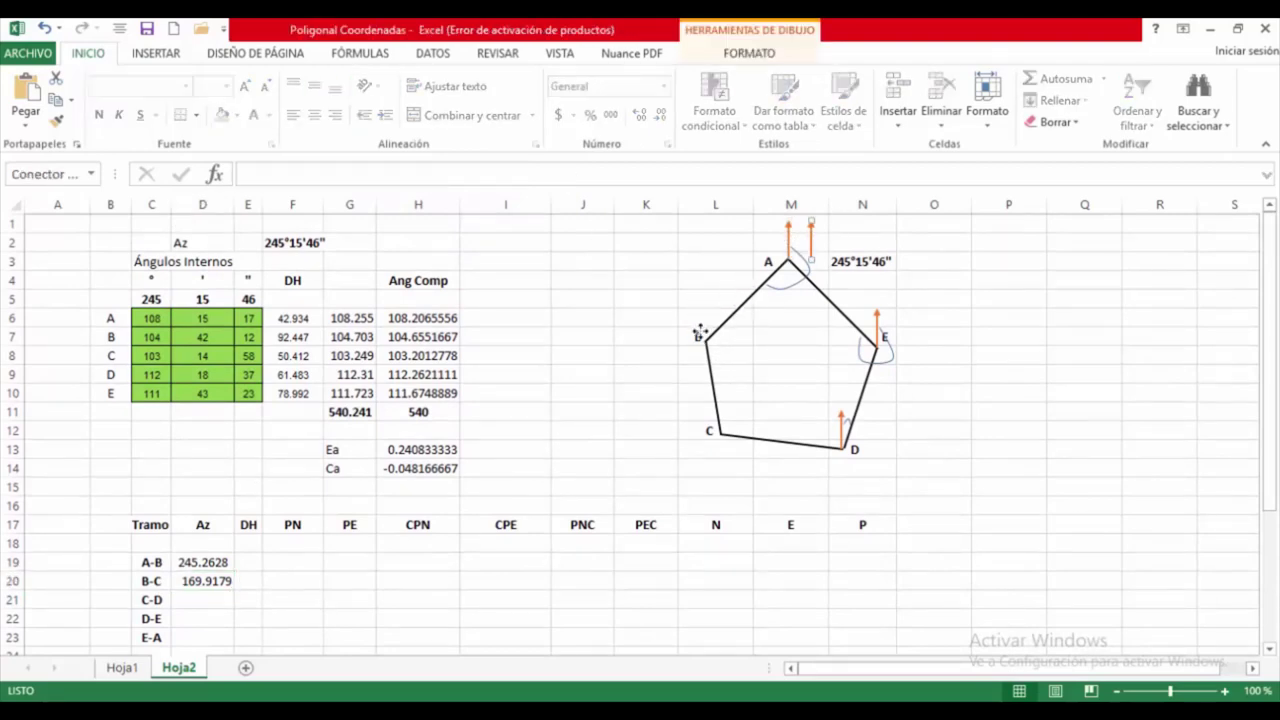
{"action": "left_click_drag", "start_coordinate": [699, 333], "coordinate": [703, 328]}
- Draw a freehand azimuth arc at vertex B from the north arrow to side B-C, about 1.22 cm high and 0.42 cm wide
{"action": "left_click", "coordinate": [172, 55]}
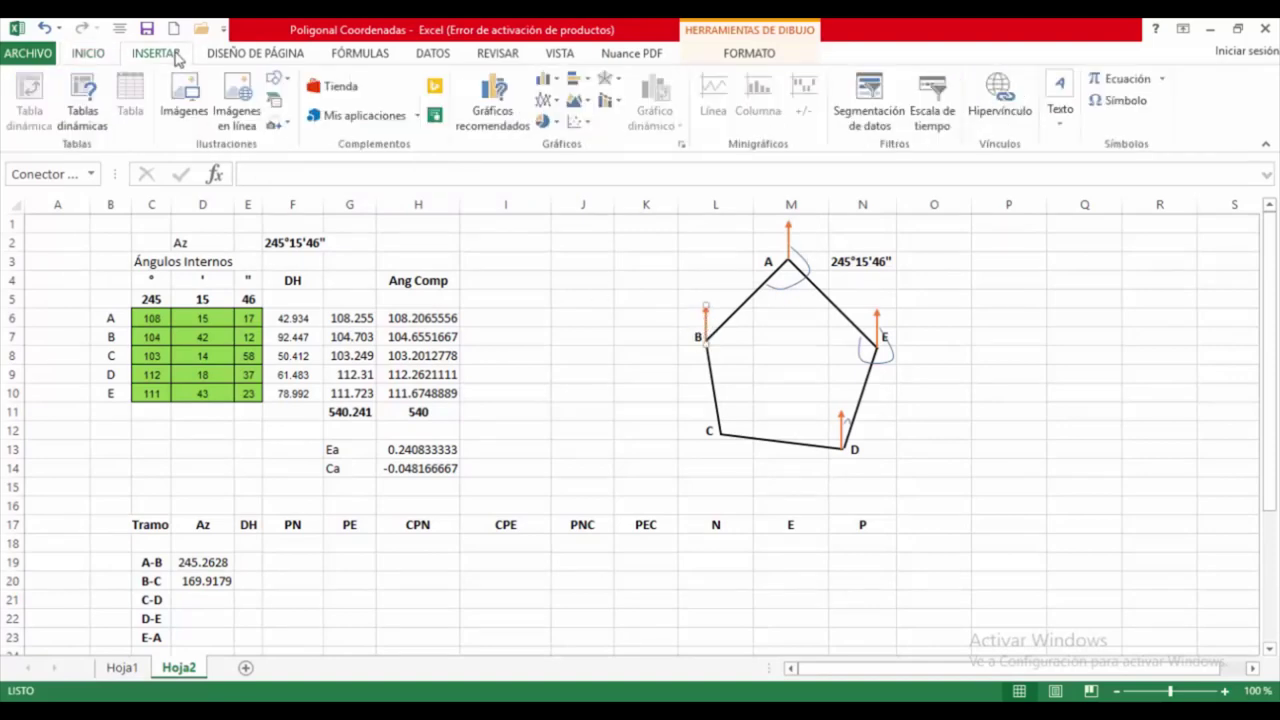
{"action": "left_click", "coordinate": [274, 84]}
{"action": "left_click", "coordinate": [314, 122]}
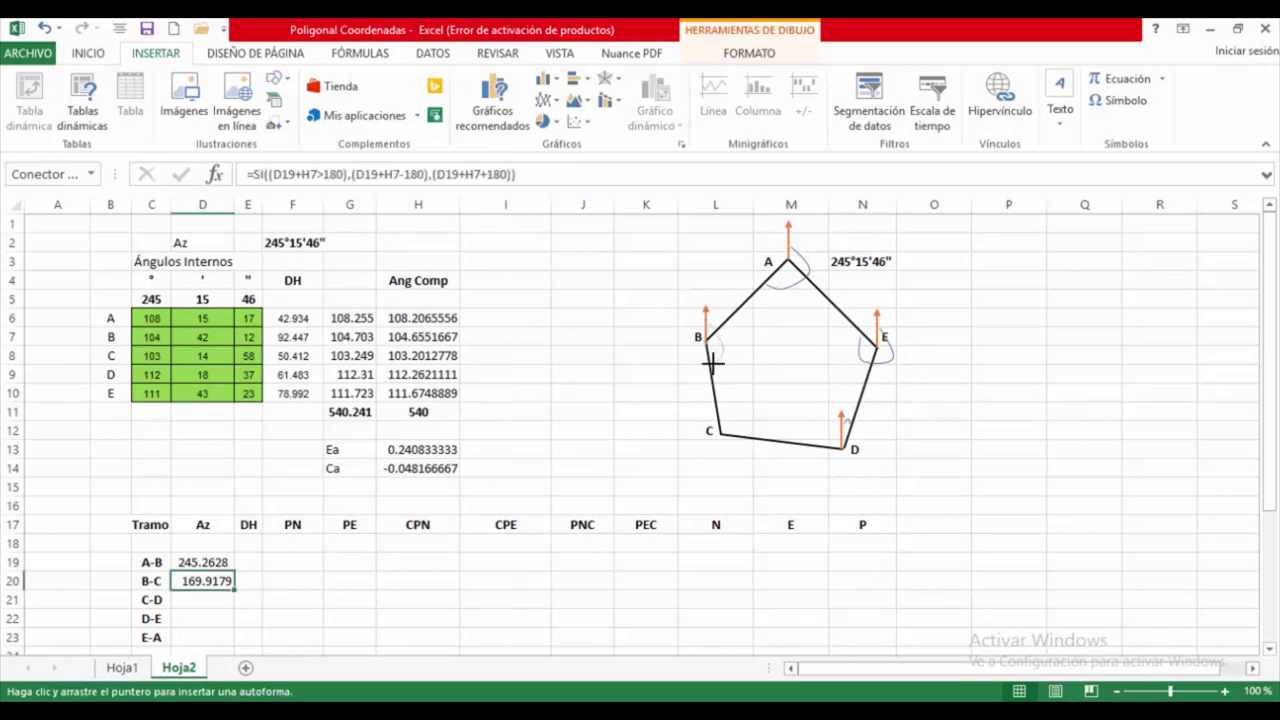
{"action": "left_click_drag", "start_coordinate": [709, 366], "coordinate": [723, 323]}
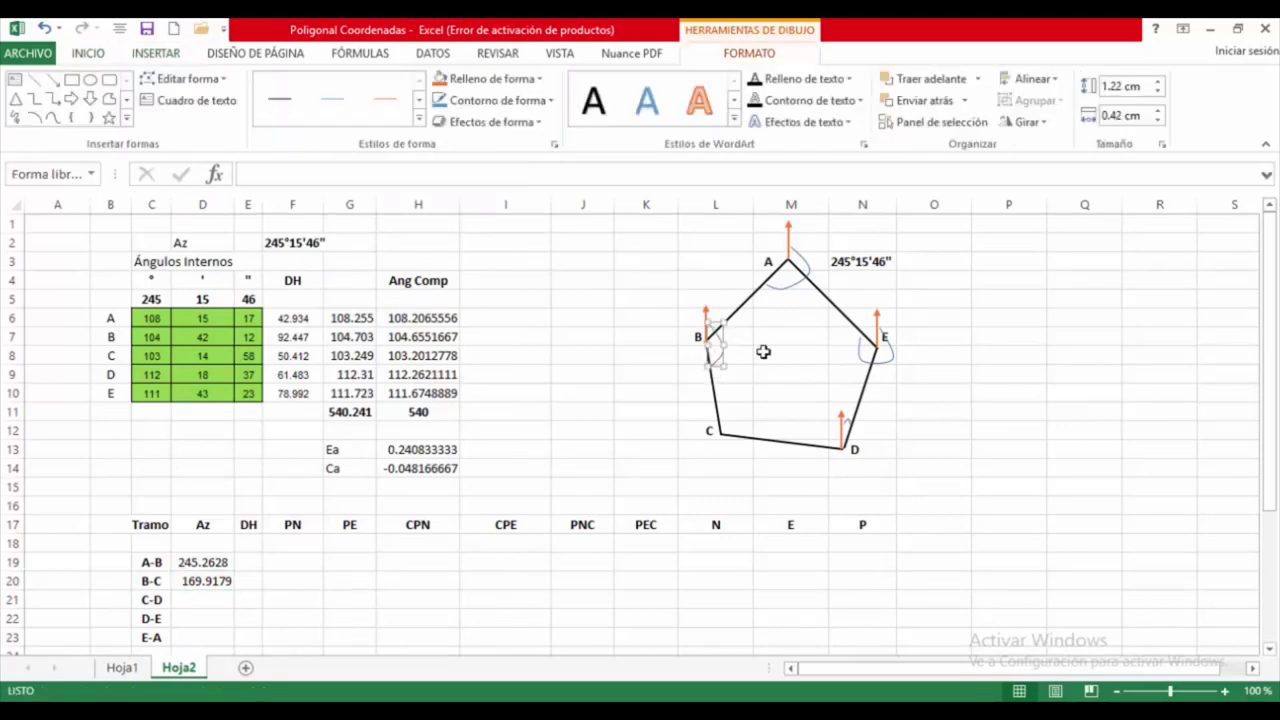
{"action": "key", "text": "Escape"}
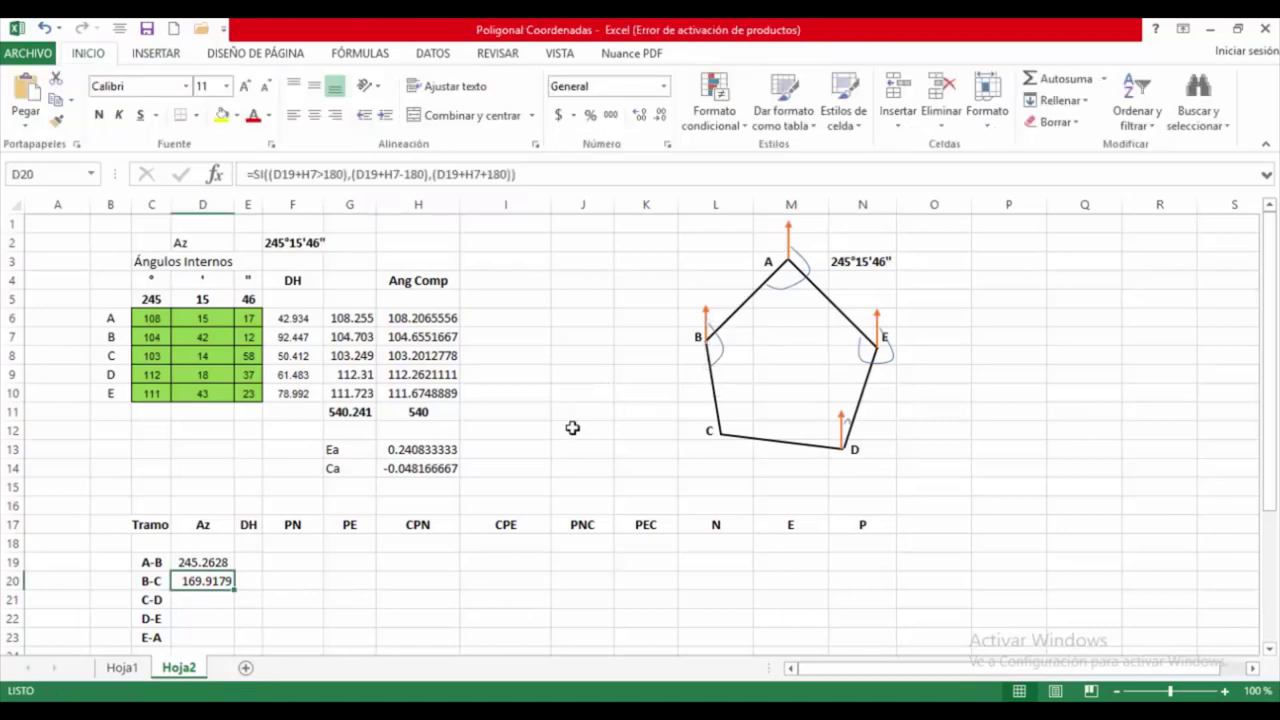
- Fill the B-C azimuth formula from D20 down to D22 for sides C-D and D-E
{"action": "scroll", "coordinate": [540, 434], "scroll_direction": "down", "scroll_amount": 2}
{"action": "left_click", "coordinate": [191, 497]}
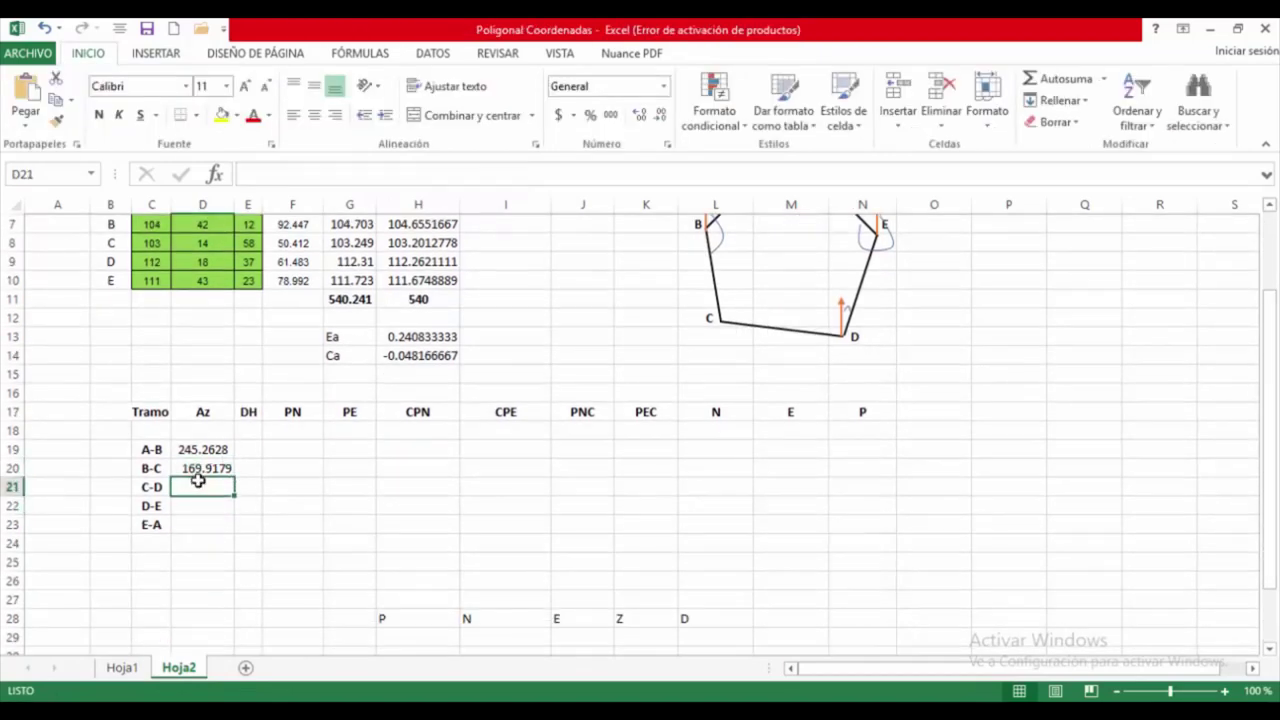
{"action": "scroll", "coordinate": [200, 500], "scroll_direction": "up", "scroll_amount": 1}
{"action": "left_click", "coordinate": [206, 524]}
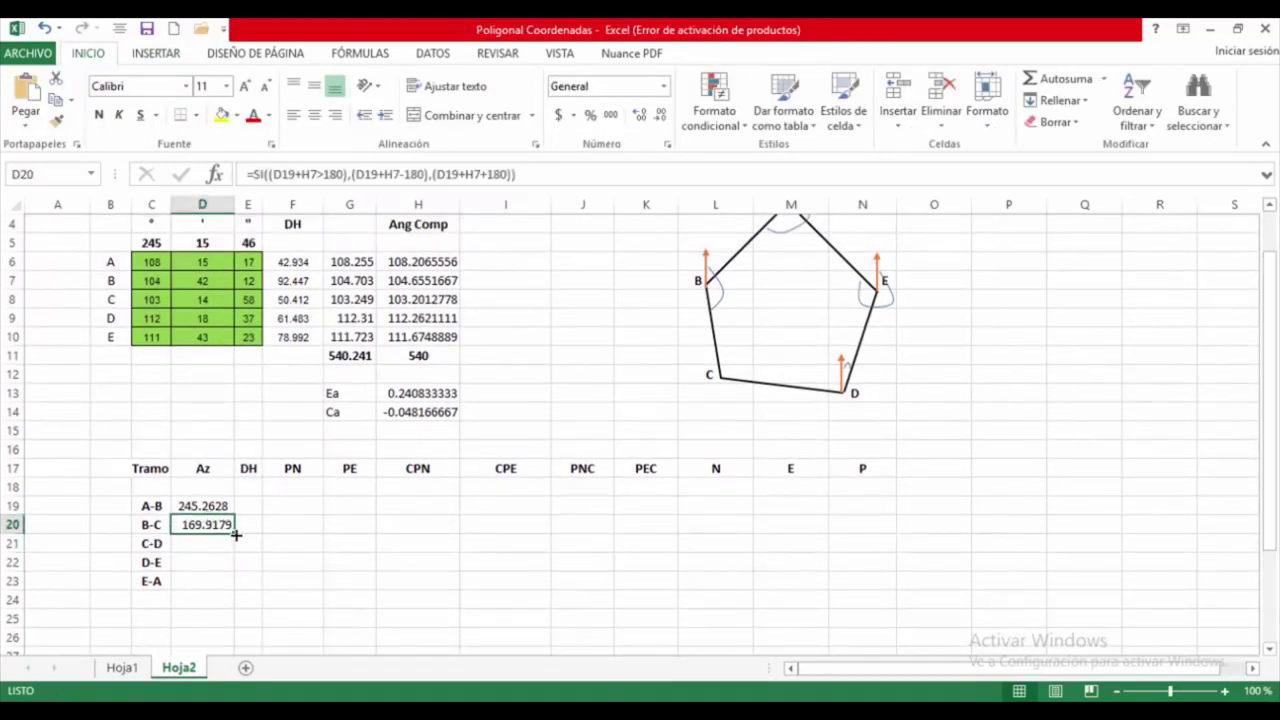
{"action": "left_click_drag", "start_coordinate": [234, 533], "coordinate": [225, 573]}
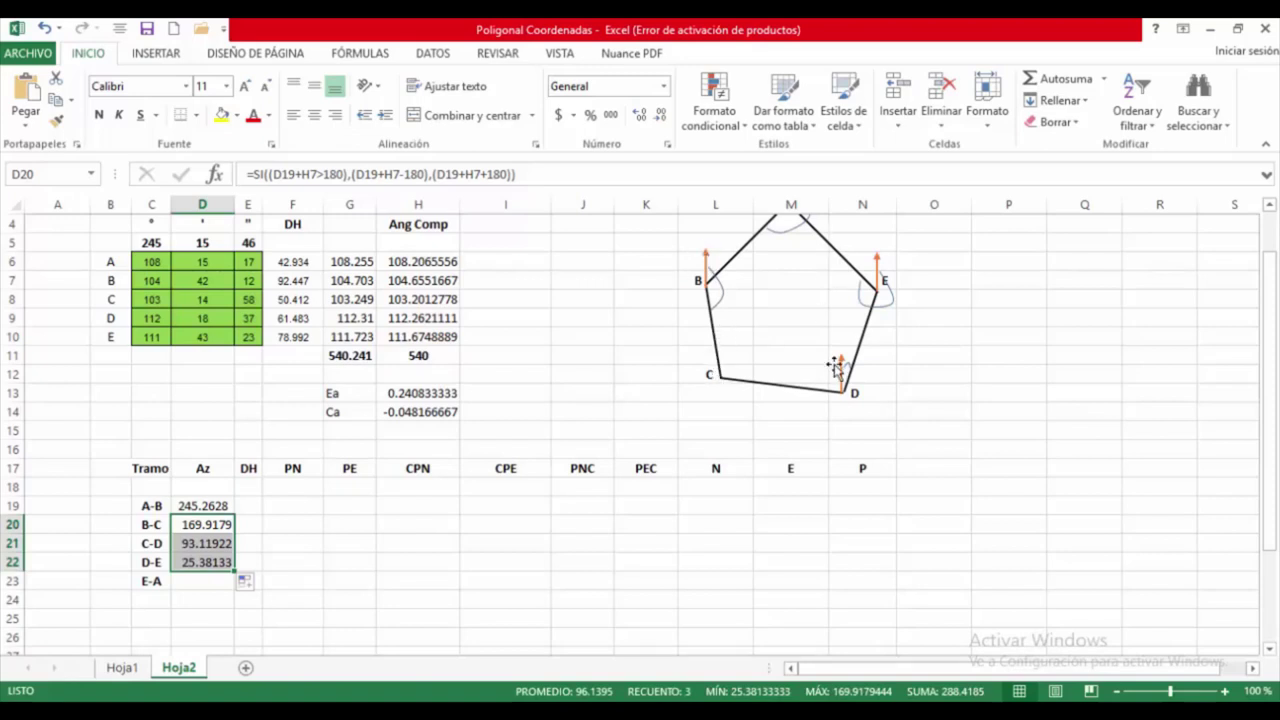
- Duplicate a north arrow in the traverse sketch and place the copy at vertex C
{"action": "left_click", "coordinate": [705, 264]}
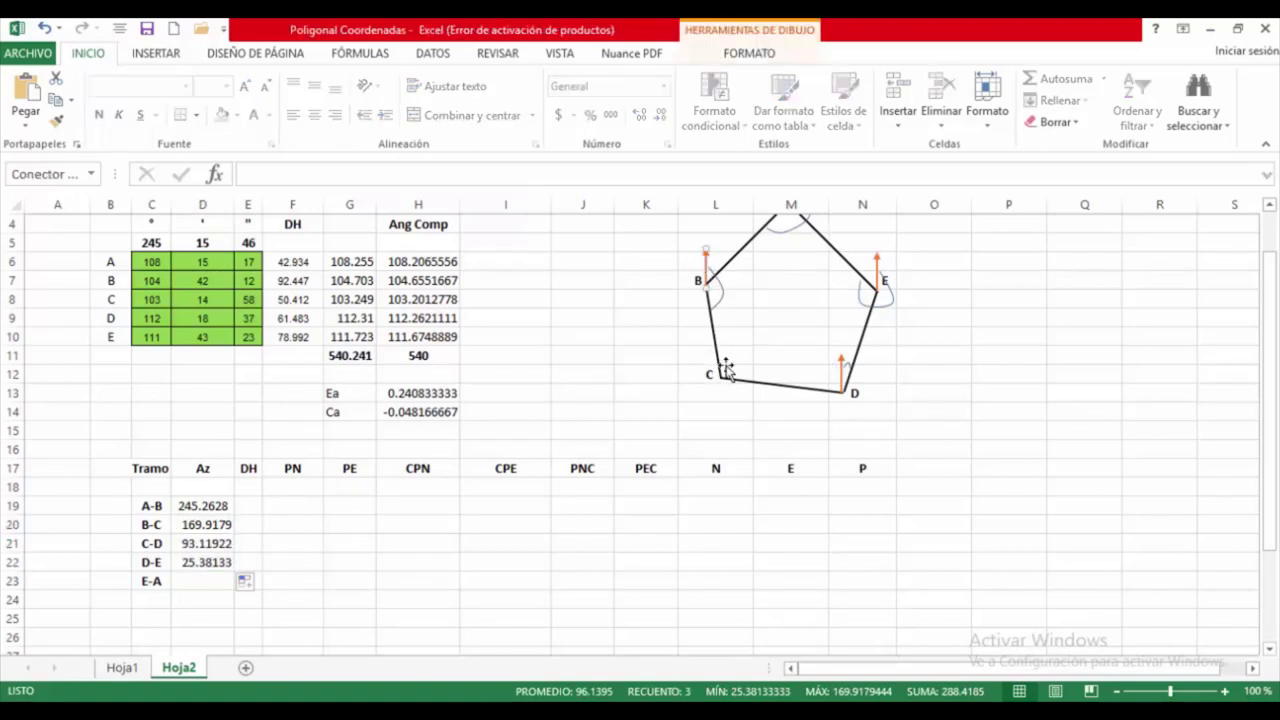
{"action": "key", "text": "ctrl+v"}
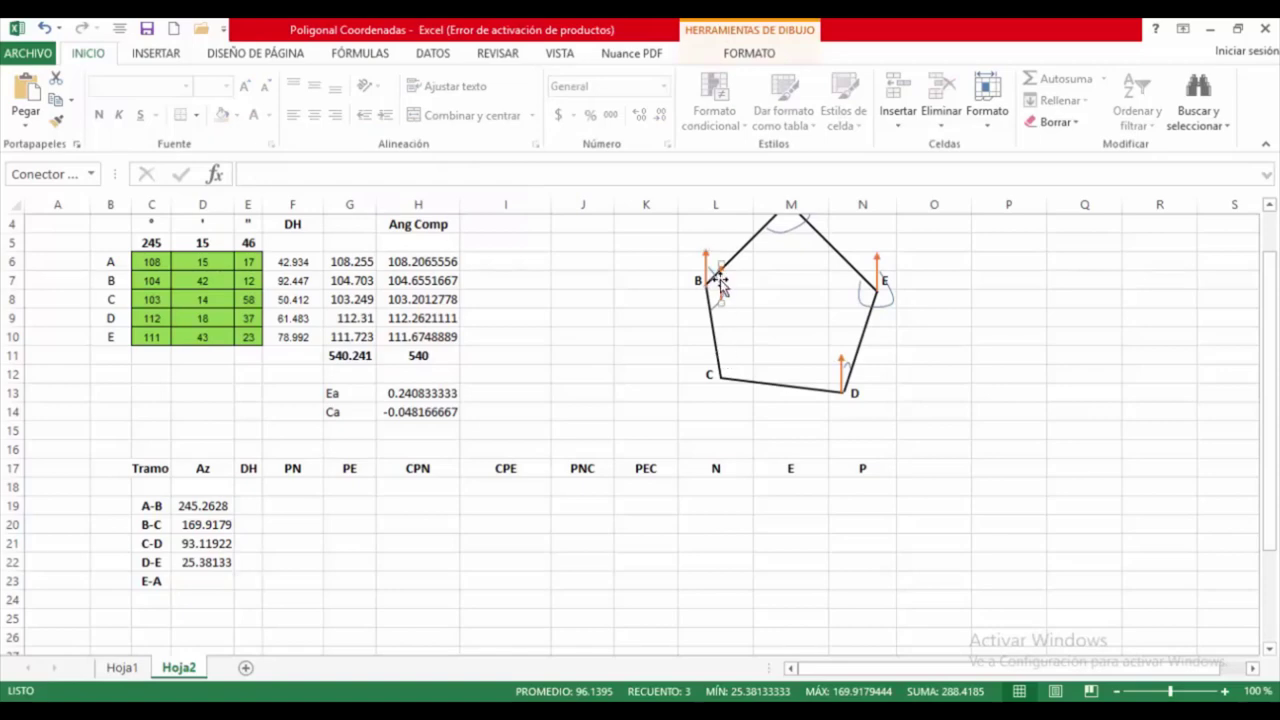
{"action": "left_click_drag", "start_coordinate": [723, 354], "coordinate": [723, 356]}
- Draw a freehand azimuth arc at vertex C from the north arrow to side C-D
{"action": "left_click", "coordinate": [158, 53]}
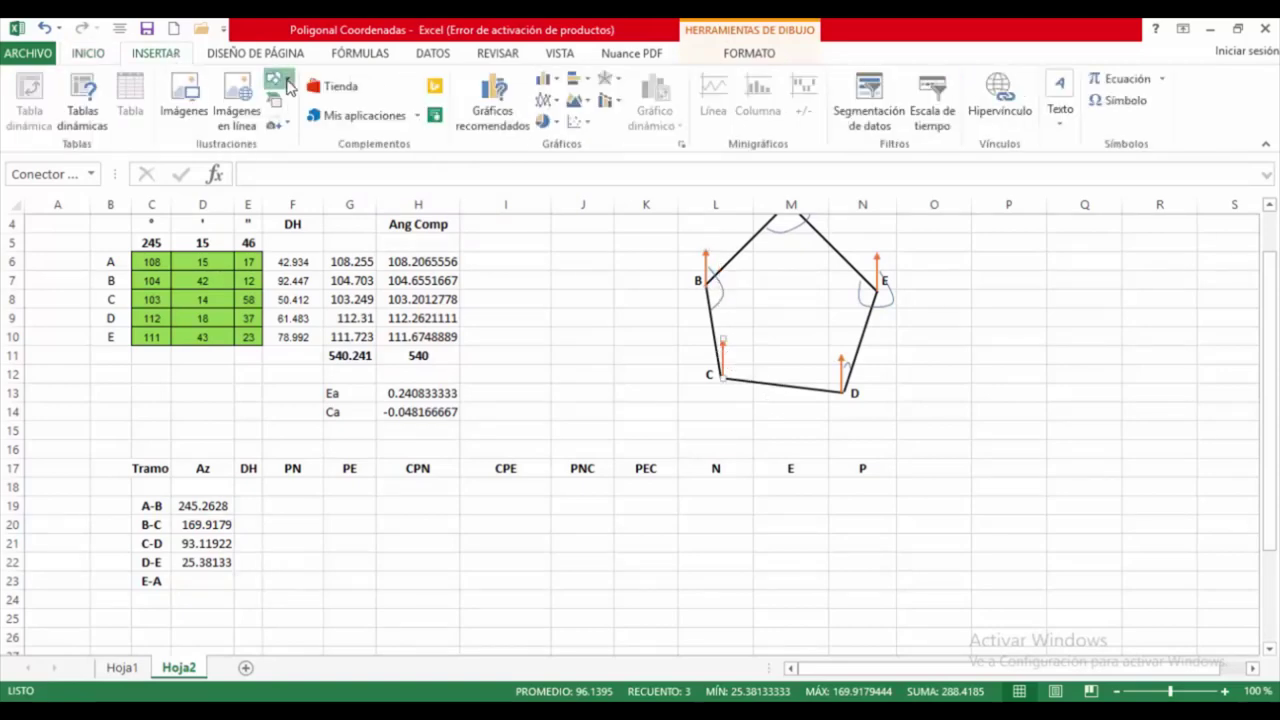
{"action": "left_click", "coordinate": [275, 80]}
{"action": "left_click", "coordinate": [306, 140]}
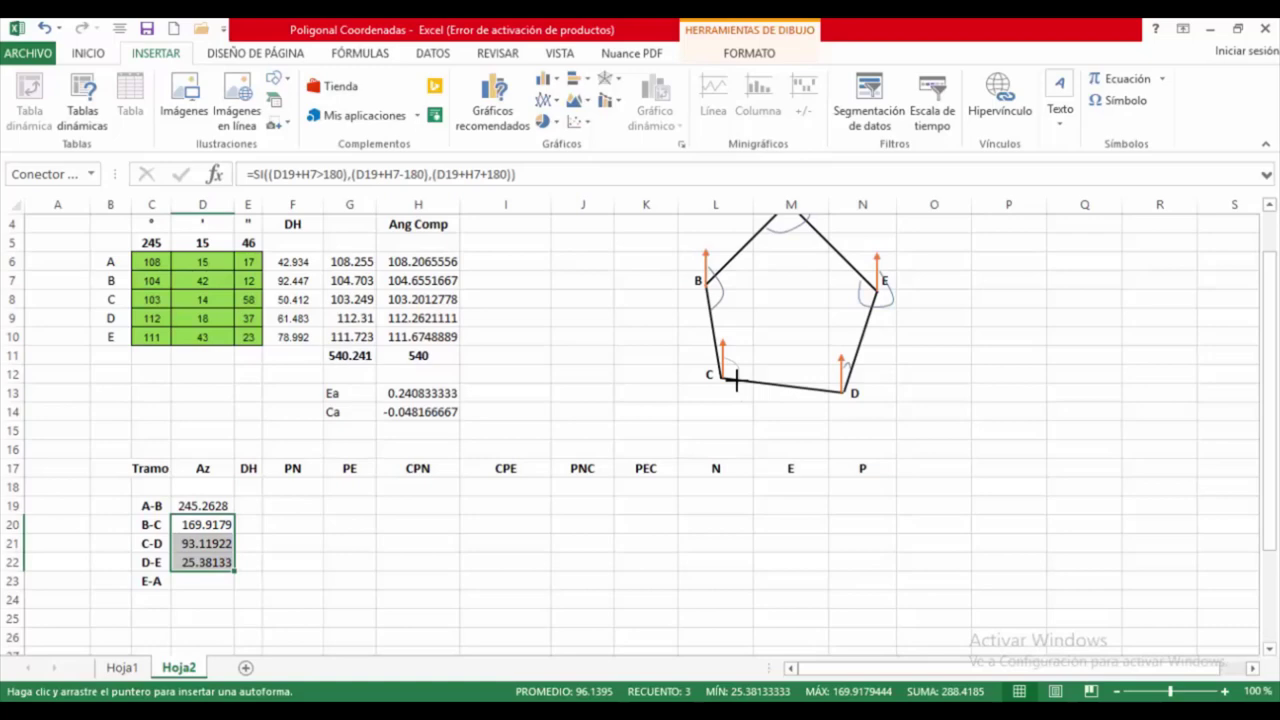
{"action": "left_click", "coordinate": [735, 380]}
{"action": "key", "text": "Escape"}
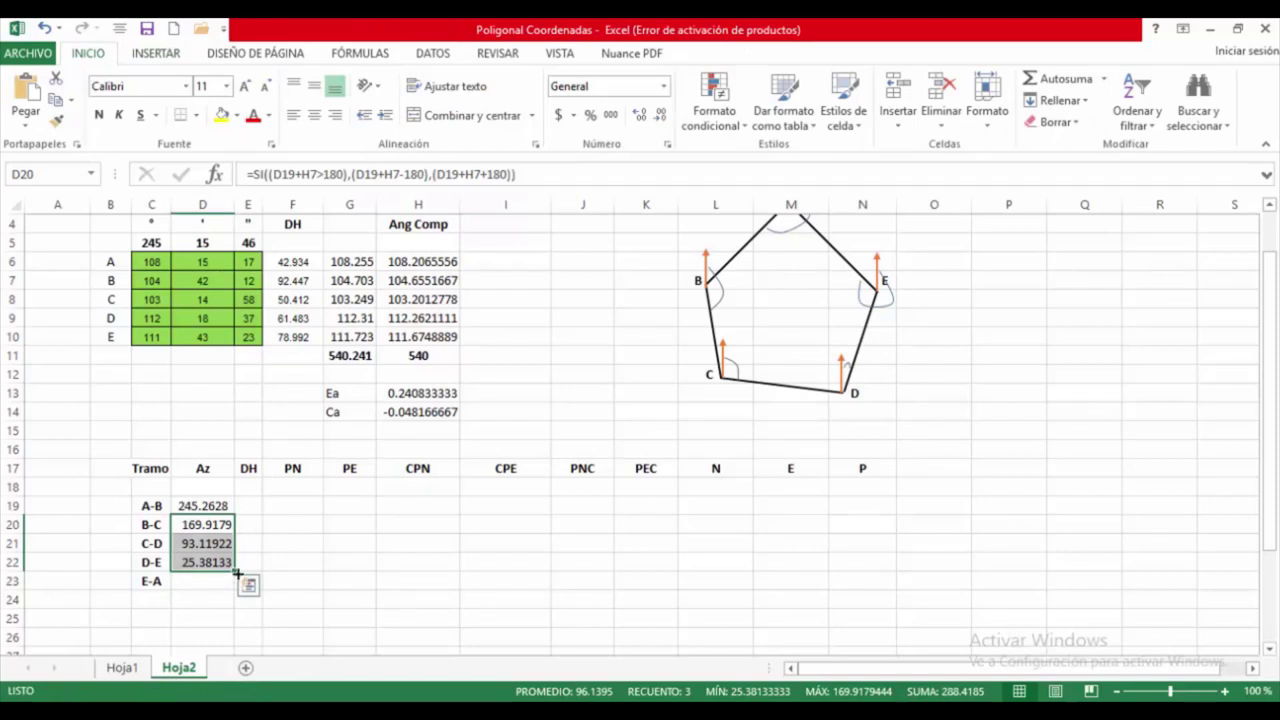
- Extend the azimuth formula to D23 and replace its H10 references with H6, giving =SI((D22+H6>180),(D22+H6-180),(D22+H6+180))
{"action": "left_click_drag", "start_coordinate": [236, 571], "coordinate": [236, 590]}
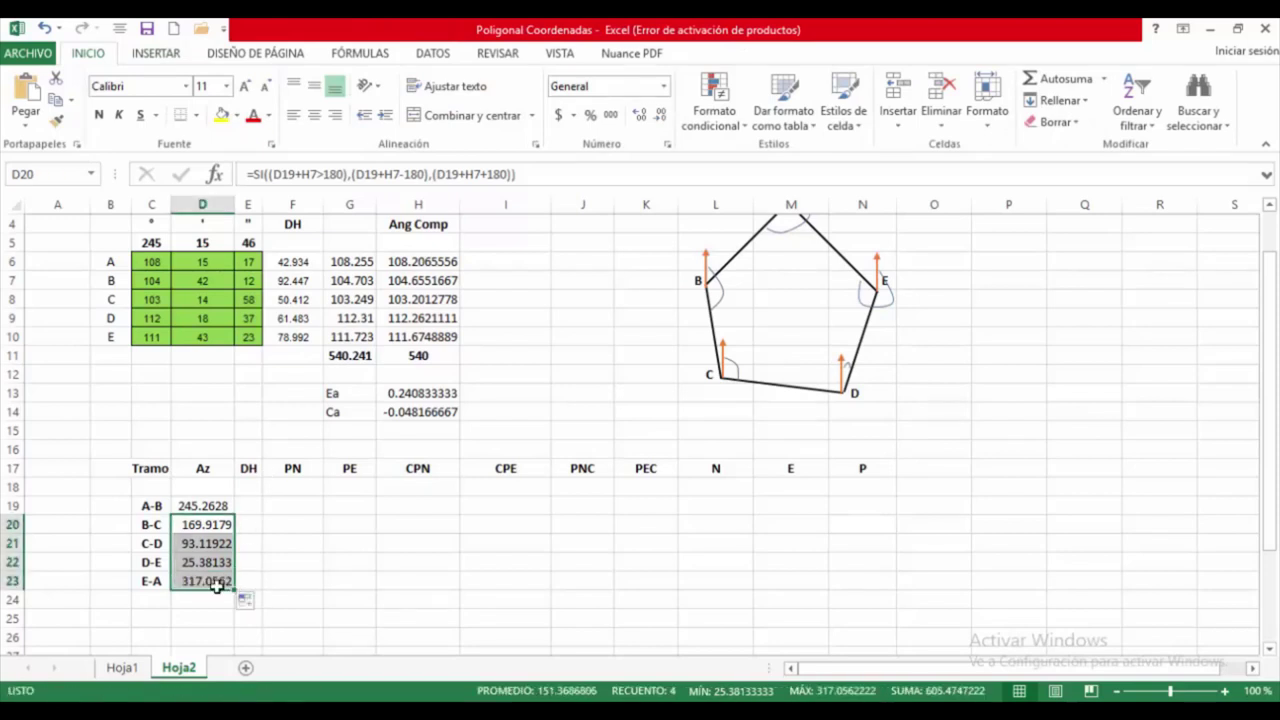
{"action": "left_click", "coordinate": [217, 586]}
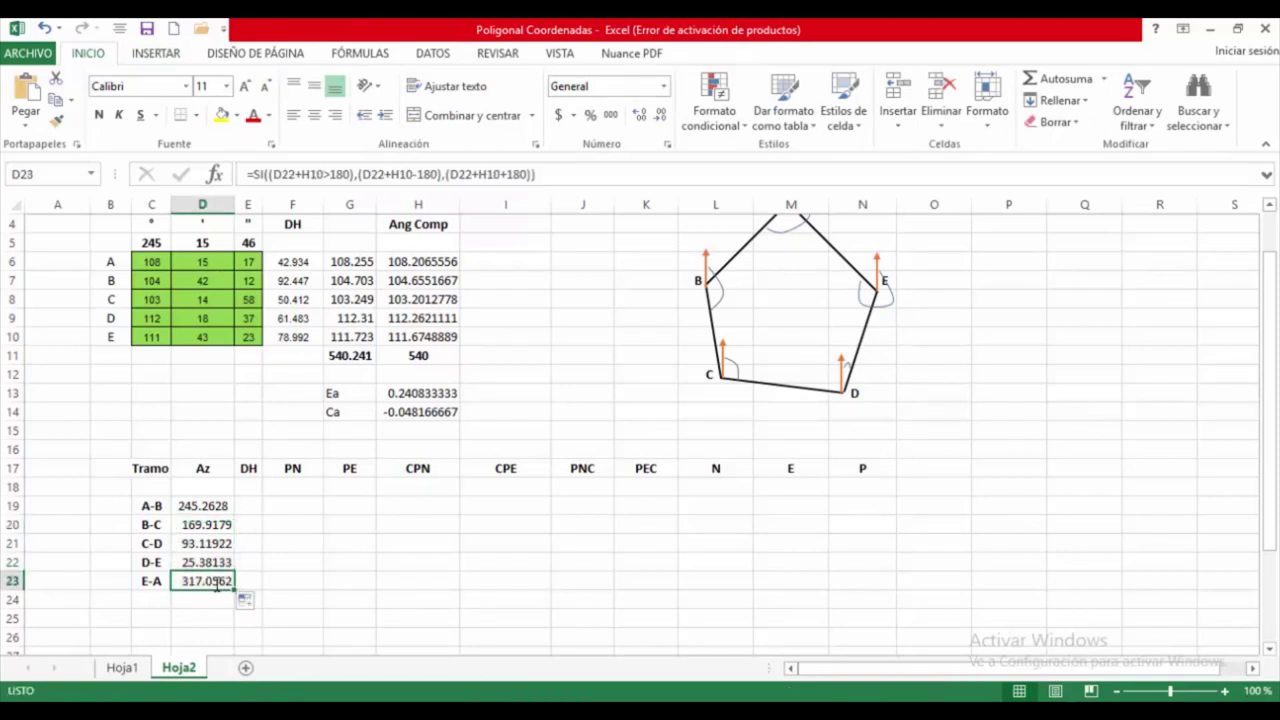
{"action": "double_click", "coordinate": [217, 586]}
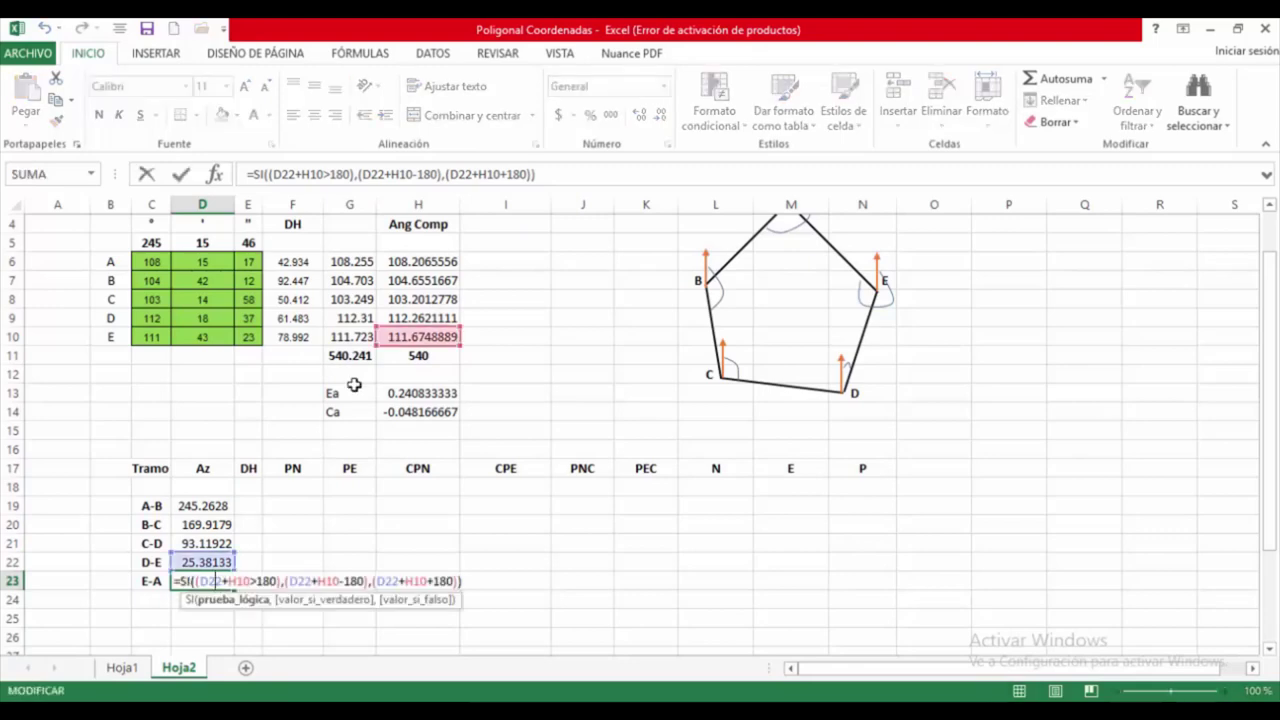
{"action": "left_click_drag", "start_coordinate": [403, 325], "coordinate": [415, 265]}
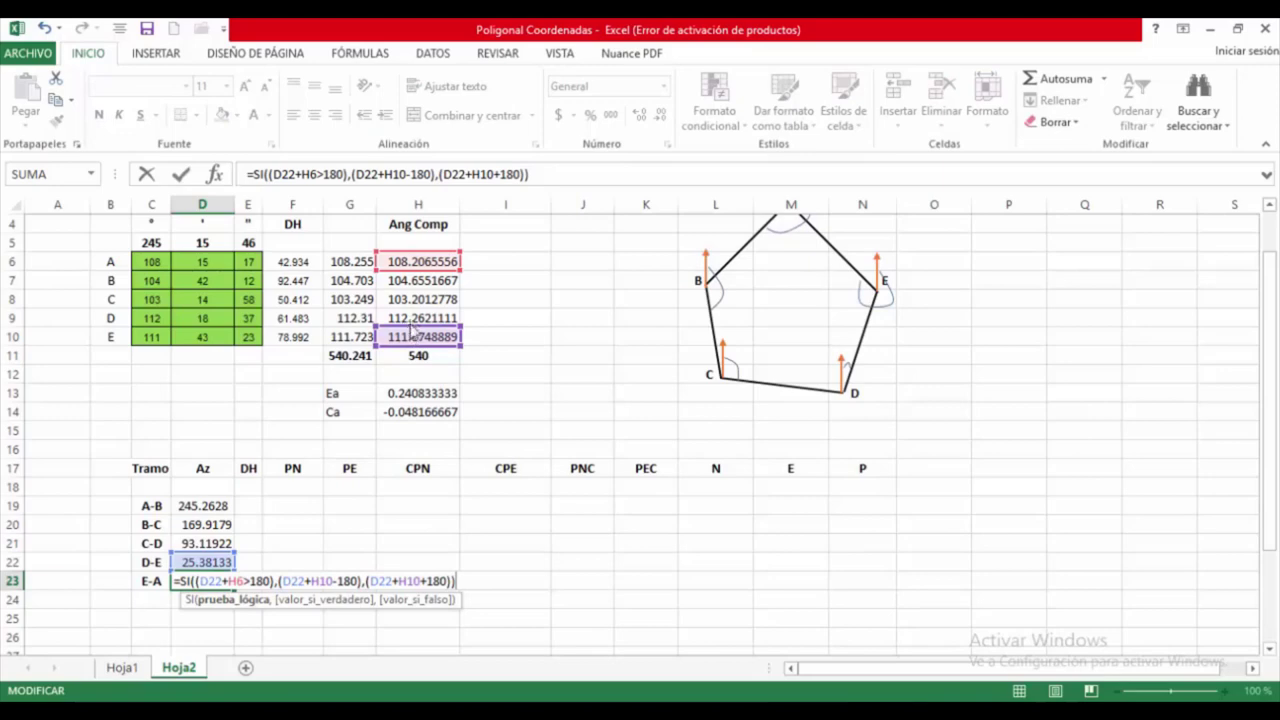
{"action": "left_click_drag", "start_coordinate": [410, 330], "coordinate": [412, 256]}
{"action": "left_click_drag", "start_coordinate": [410, 334], "coordinate": [427, 264]}
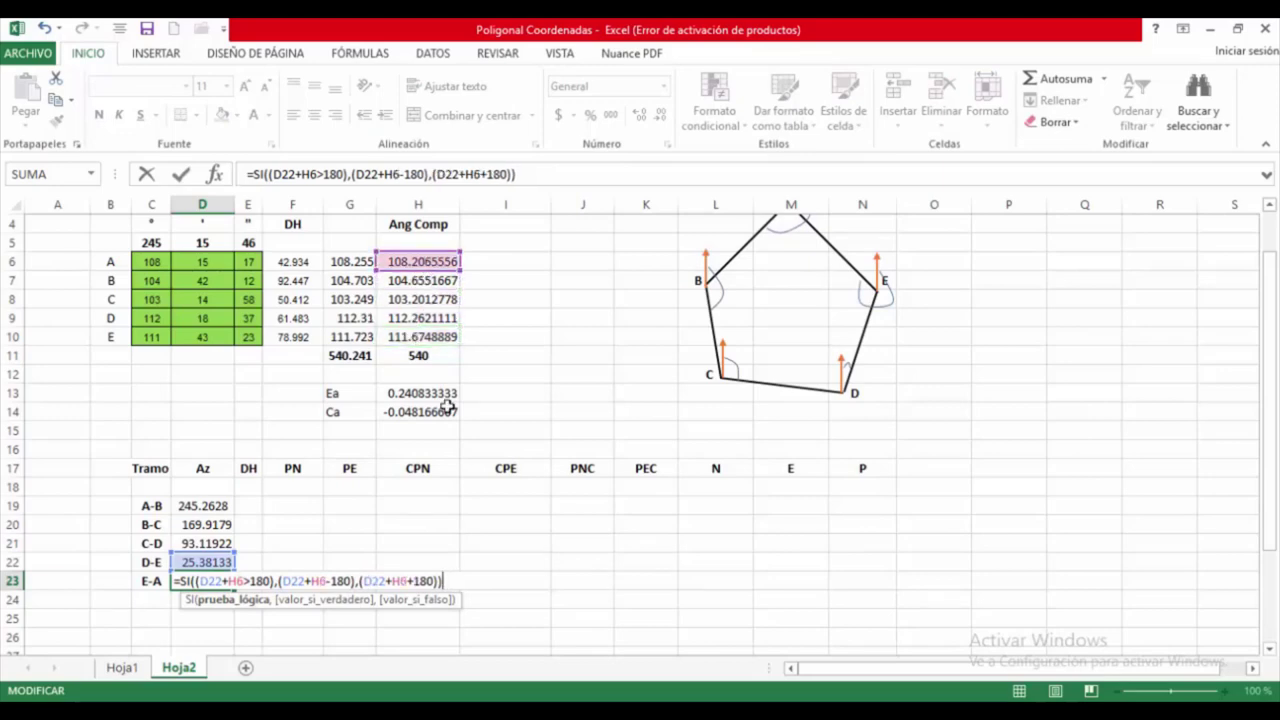
{"action": "key", "text": "Return"}
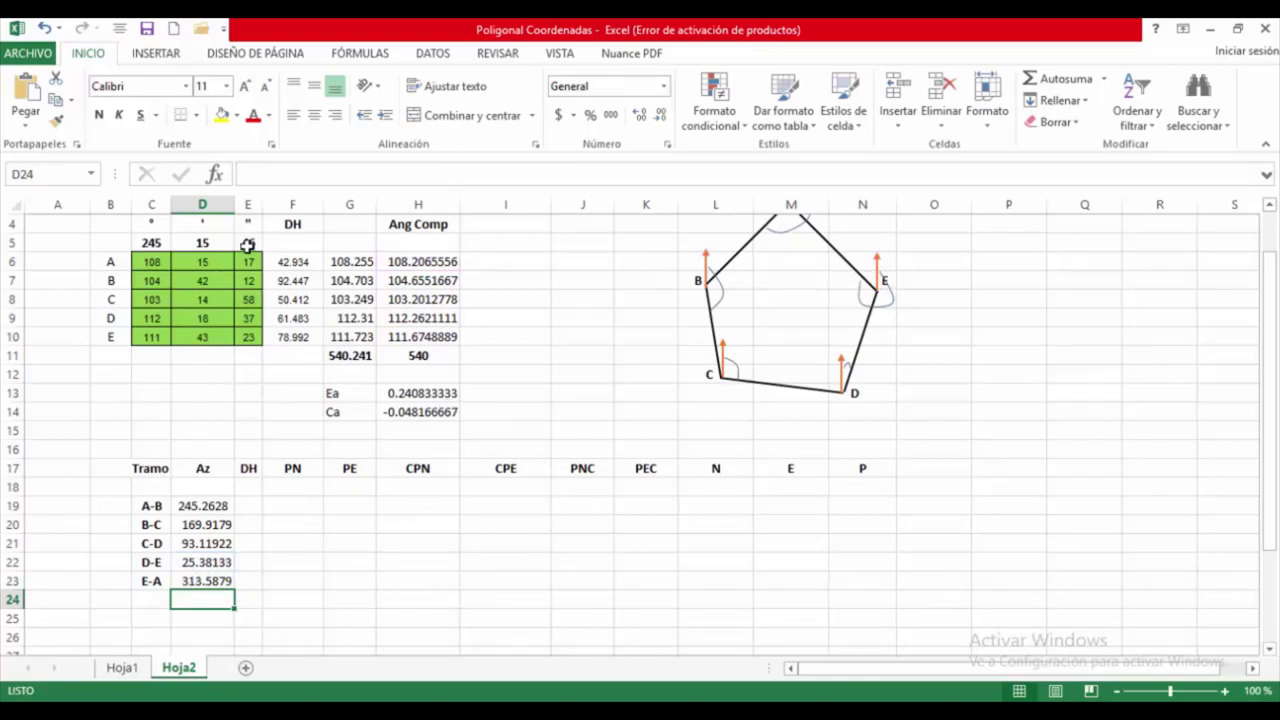
- Widen column E, link the A-B distance in E19 with =F6, and fill the DH values down to E23
{"action": "left_click_drag", "start_coordinate": [263, 205], "coordinate": [280, 210]}
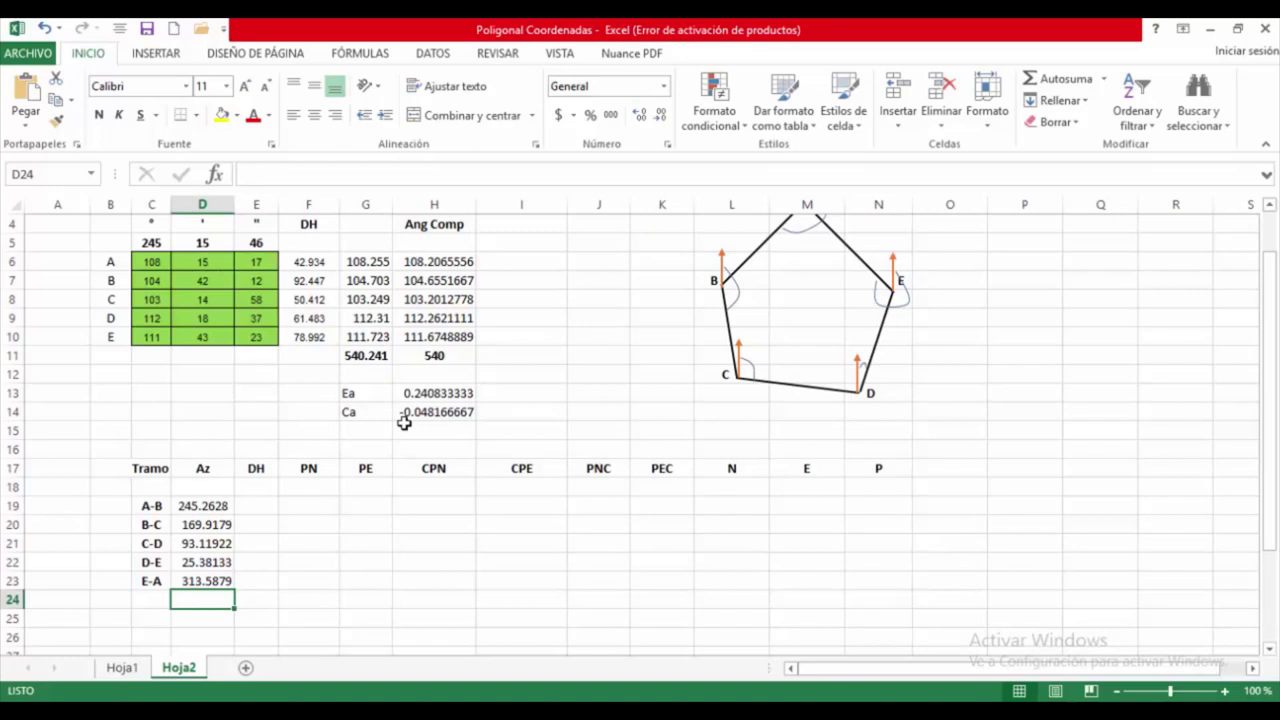
{"action": "left_click", "coordinate": [256, 504]}
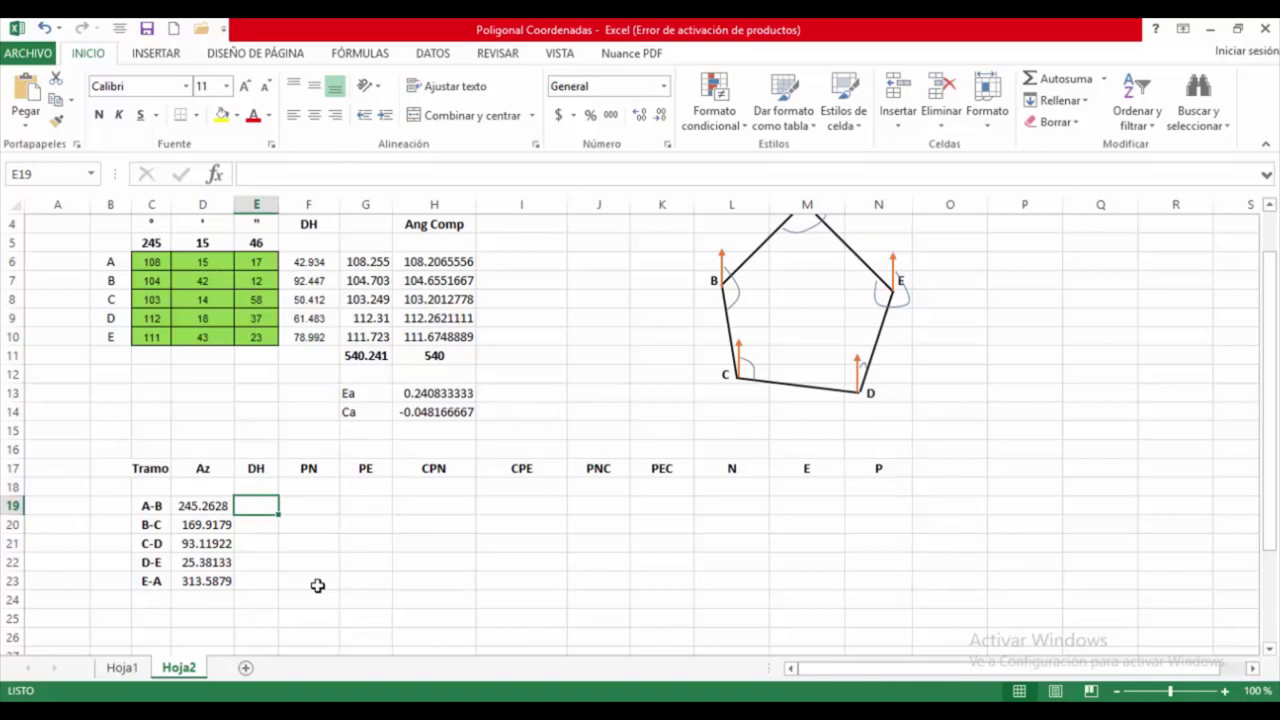
{"action": "type", "text": "="}
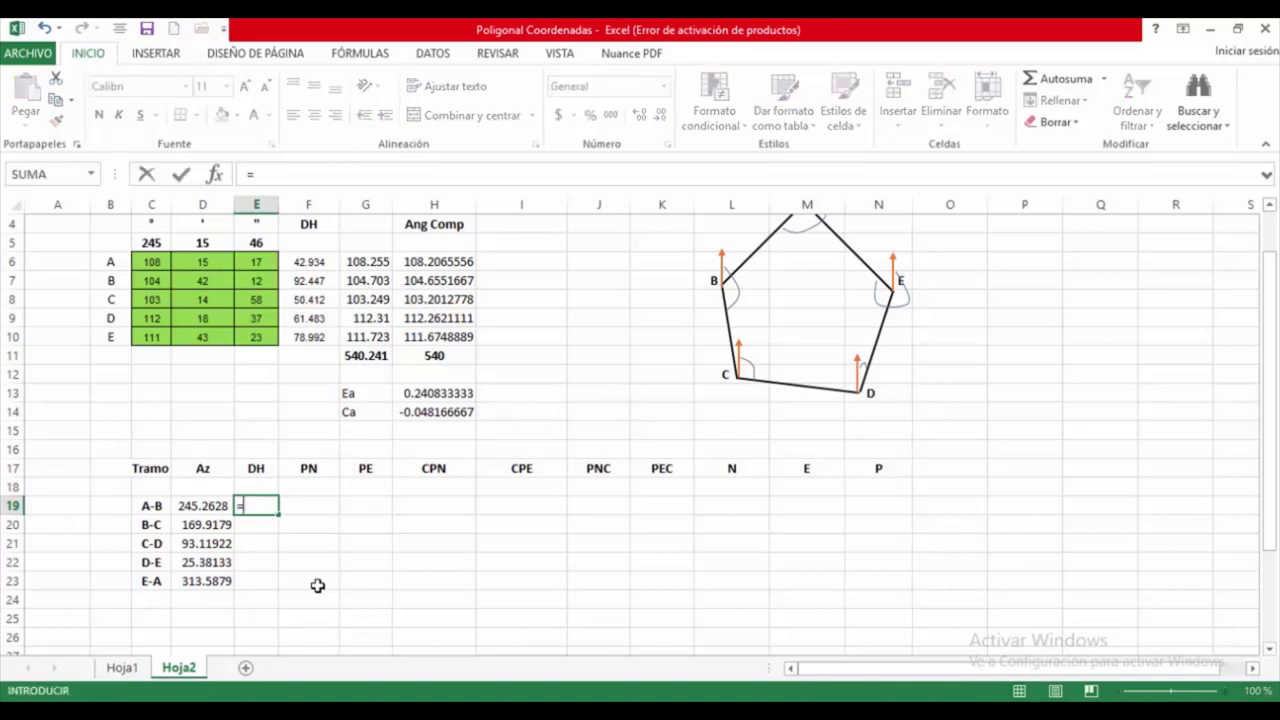
{"action": "left_click", "coordinate": [305, 261]}
{"action": "key", "text": "Return"}
{"action": "left_click", "coordinate": [272, 508]}
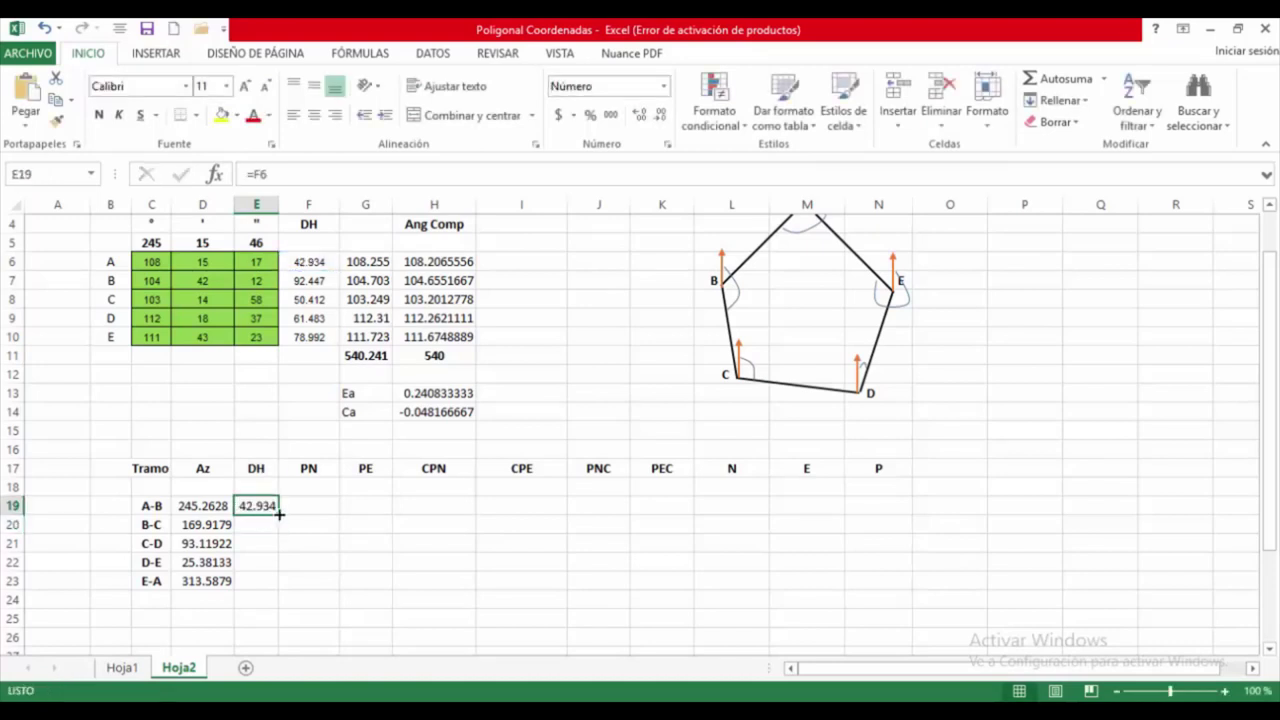
{"action": "left_click_drag", "start_coordinate": [277, 515], "coordinate": [277, 588]}
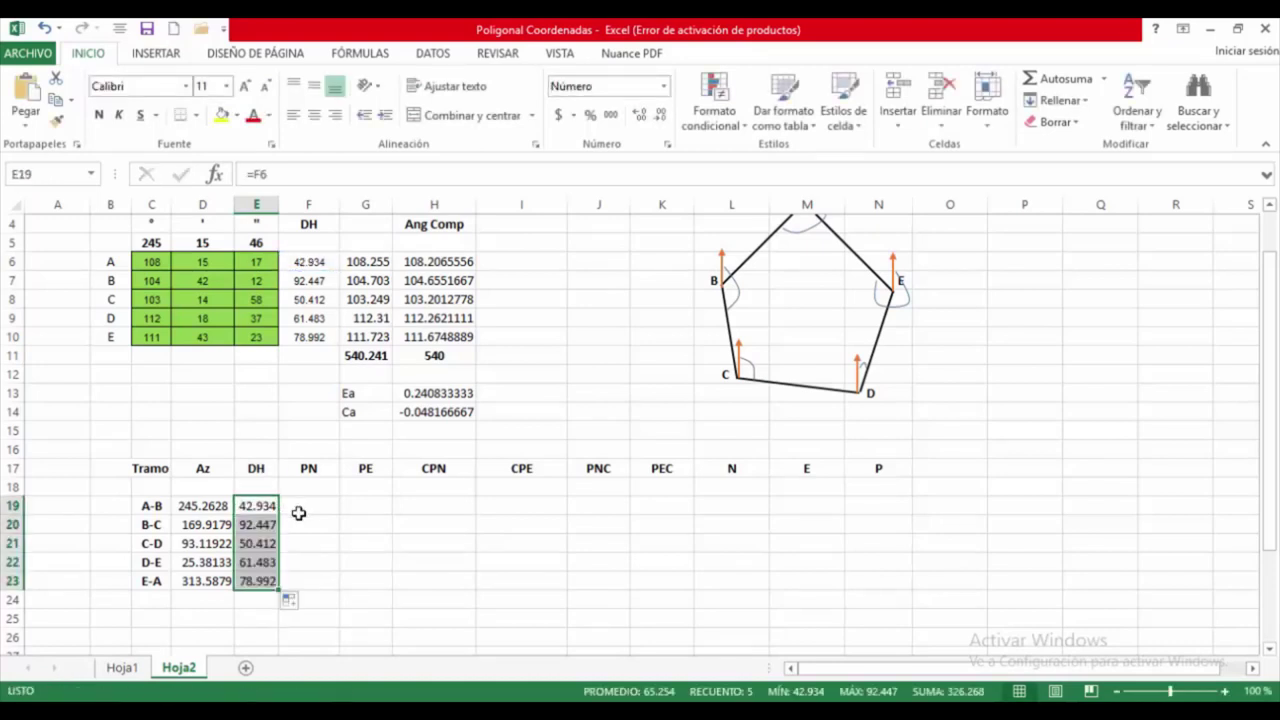
- Total the DH distances in E24 with SUMA over E19:E23
{"action": "left_click", "coordinate": [254, 602]}
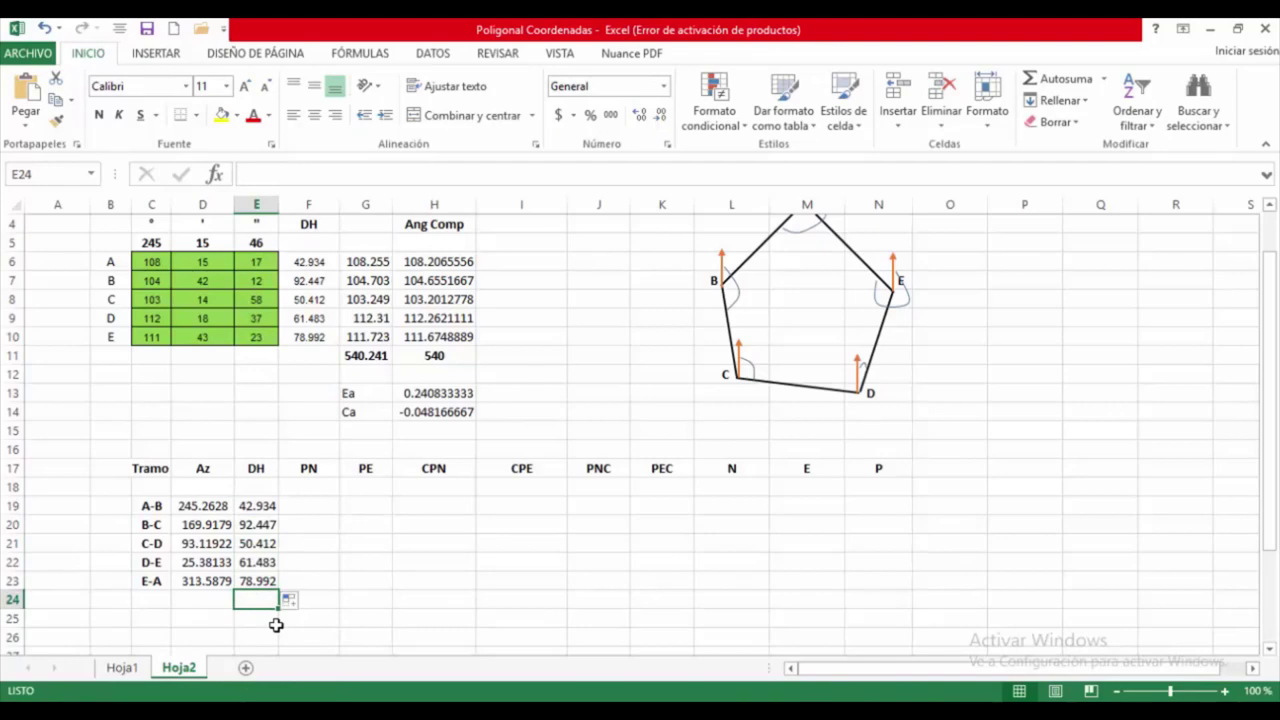
{"action": "type", "text": "=SUMA("}
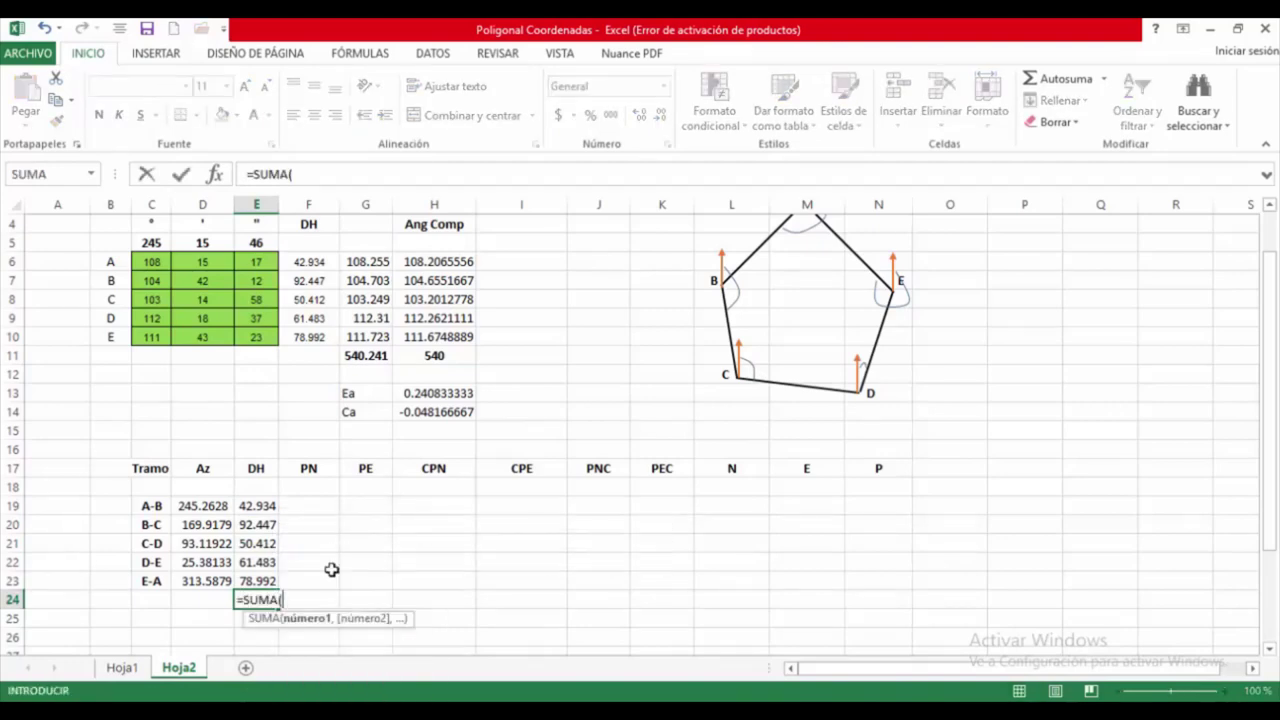
{"action": "double_click", "coordinate": [332, 566]}
{"action": "left_click_drag", "start_coordinate": [263, 506], "coordinate": [268, 578]}
{"action": "key", "text": "Return"}
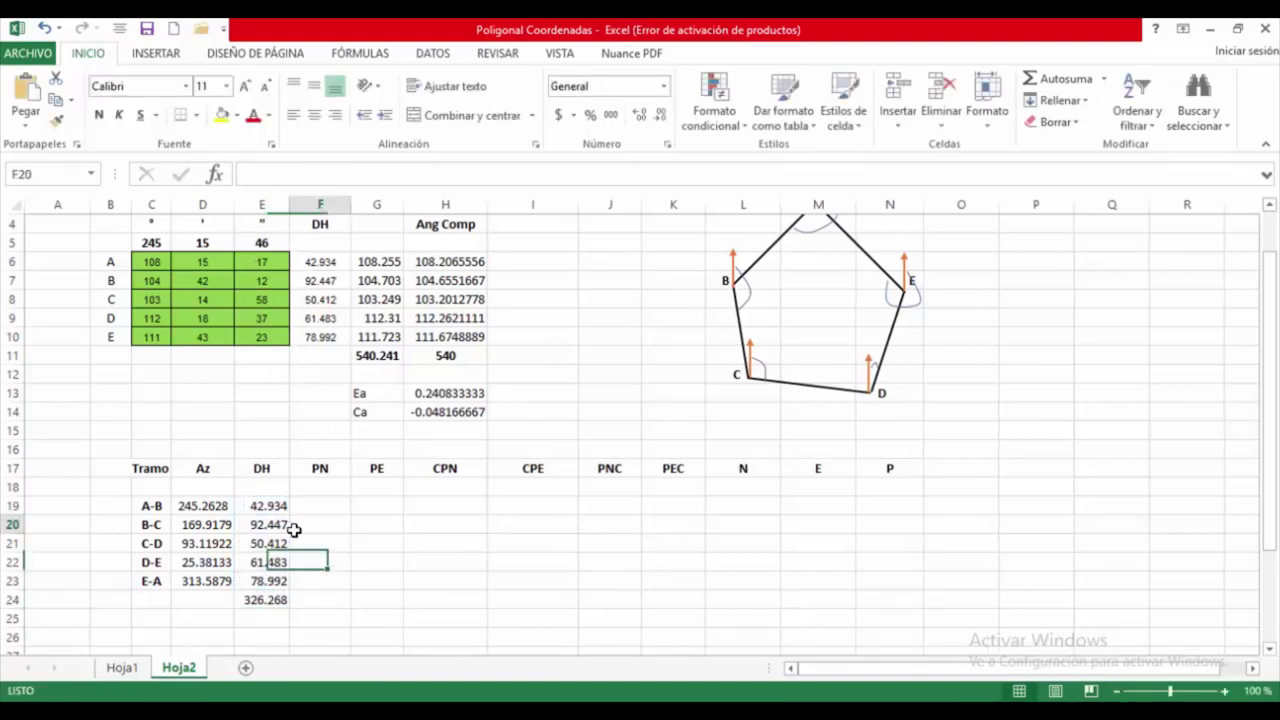
- Compute the north projection PN of side A-B in F19 with =E19*COS(RADIANES(D19))
{"action": "left_click", "coordinate": [314, 503]}
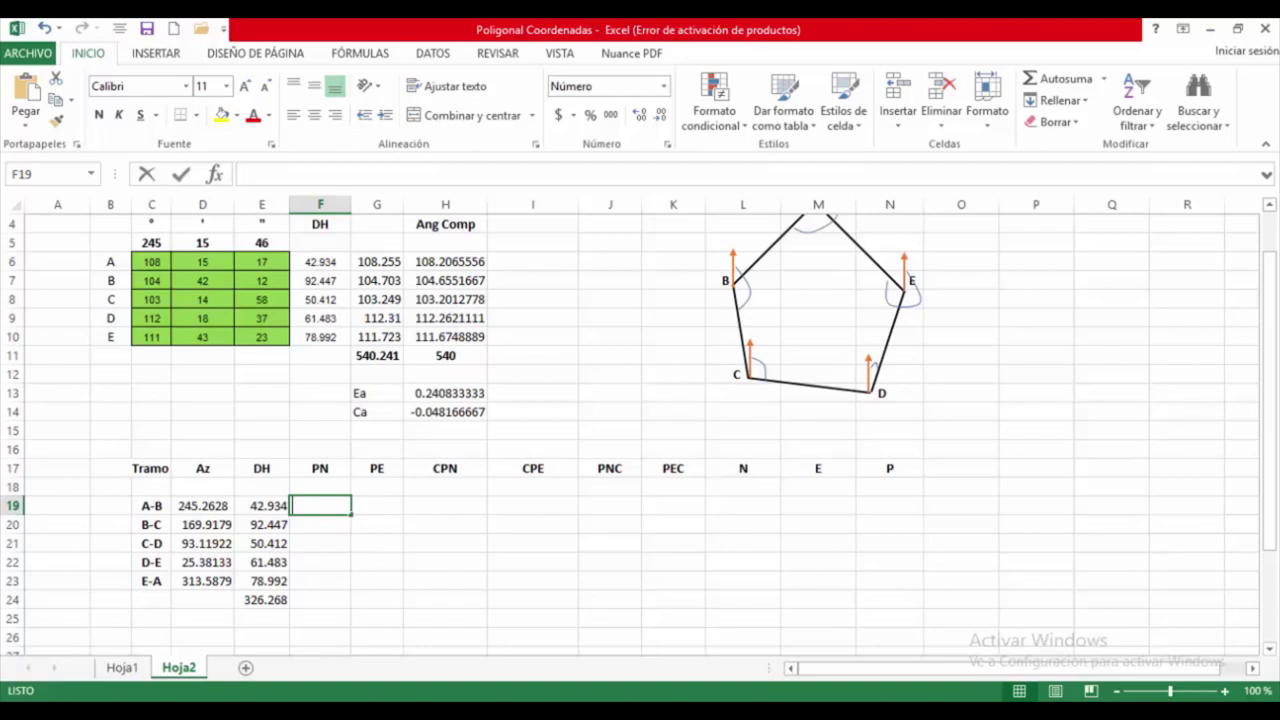
{"action": "type", "text": "="}
{"action": "left_click", "coordinate": [264, 505]}
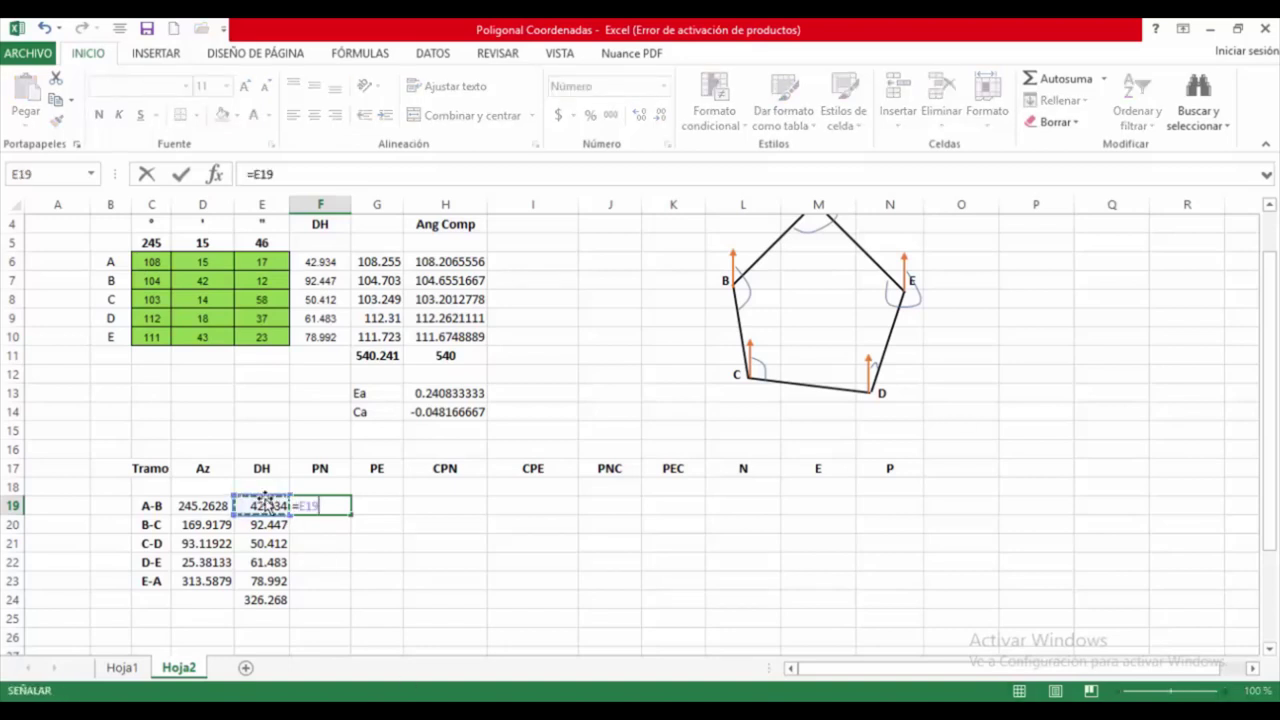
{"action": "type", "text": "*CO"}
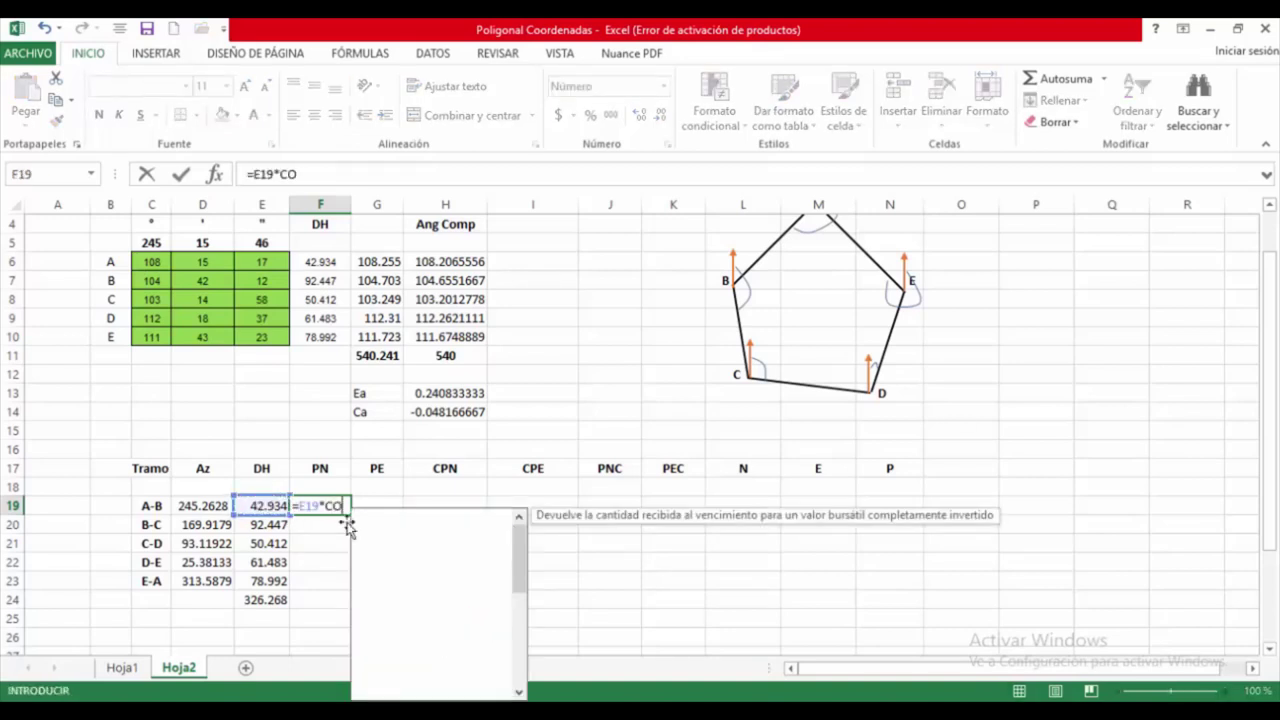
{"action": "type", "text": "SS"}
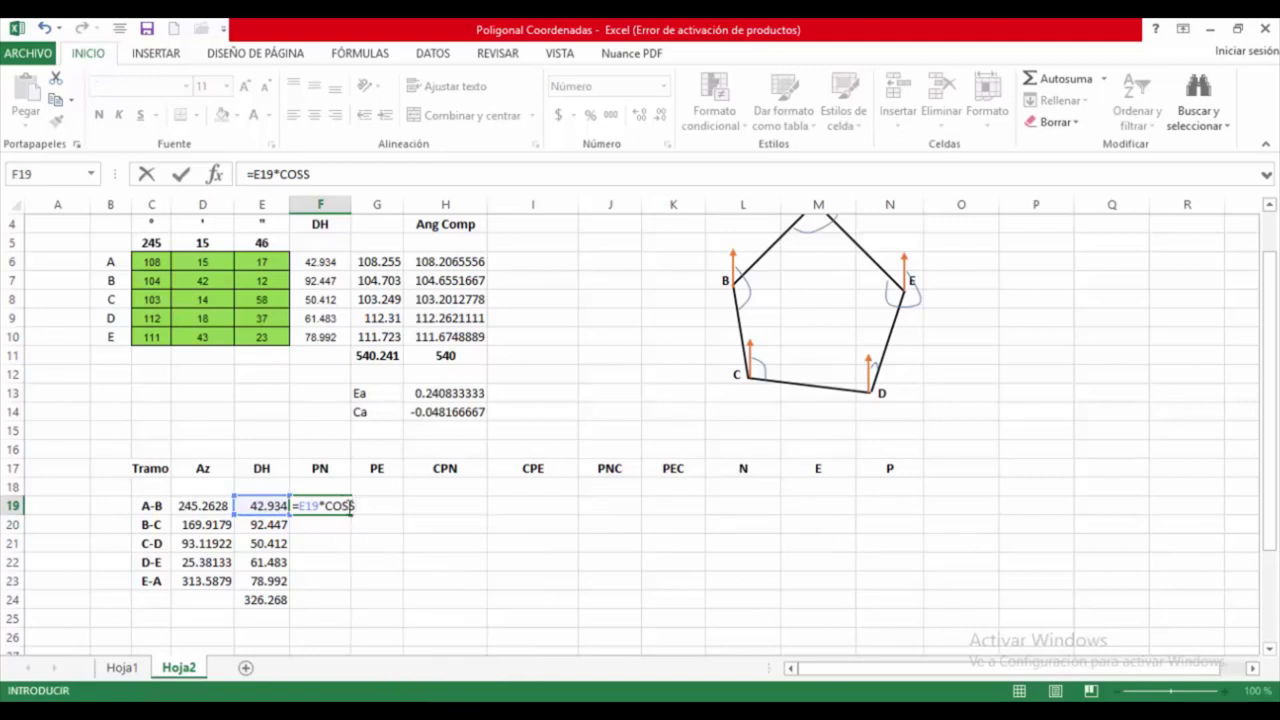
{"action": "key", "text": "BackSpace"}
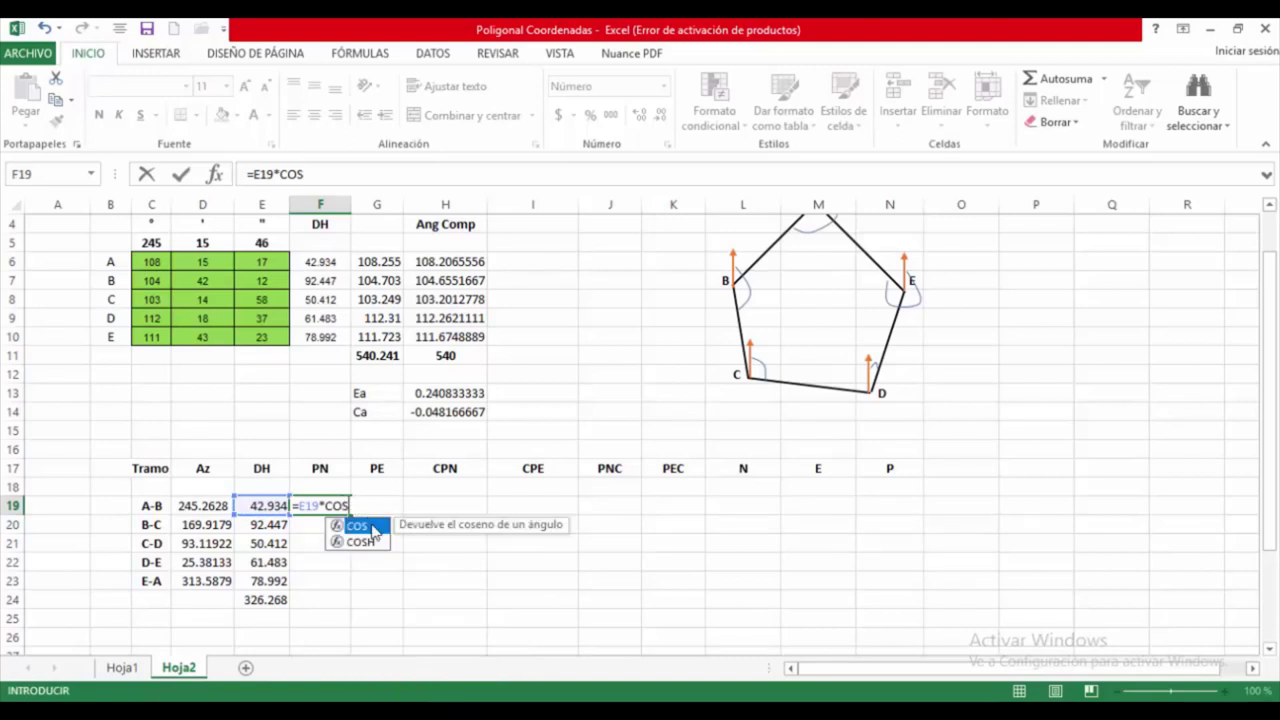
{"action": "double_click", "coordinate": [373, 528]}
{"action": "type", "text": "R"}
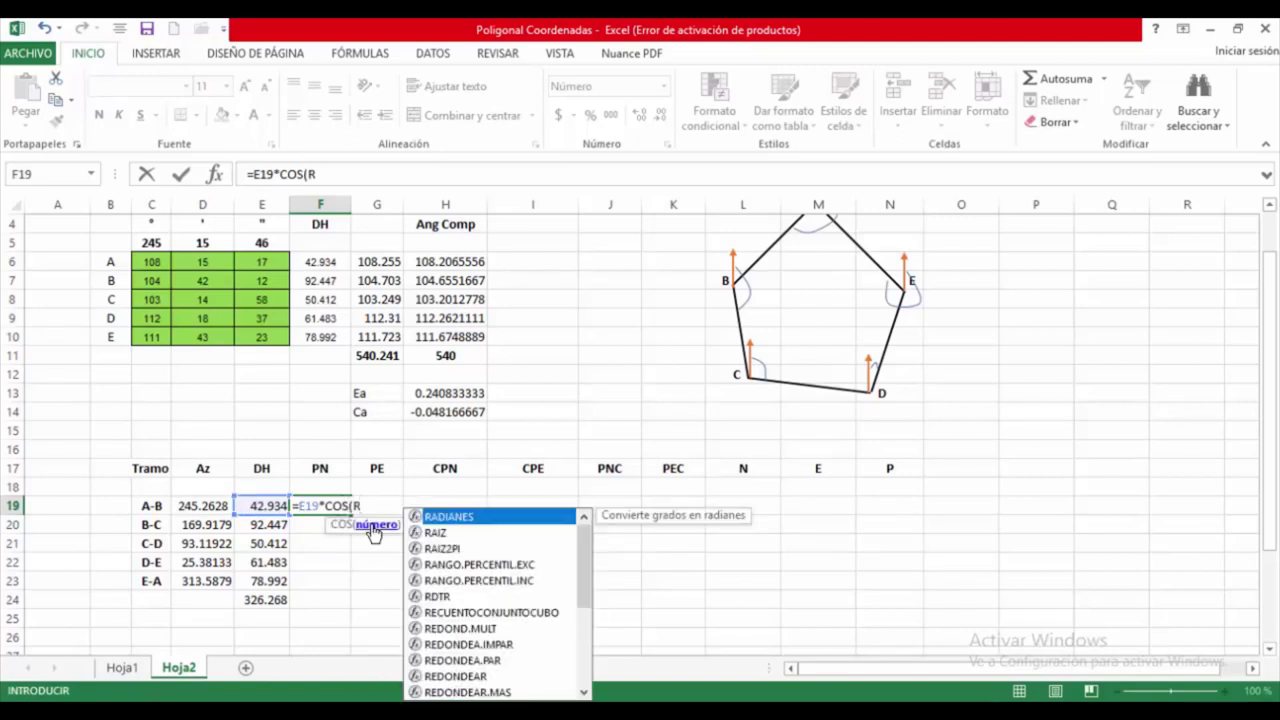
{"action": "key", "text": "Tab"}
{"action": "left_click", "coordinate": [203, 505]}
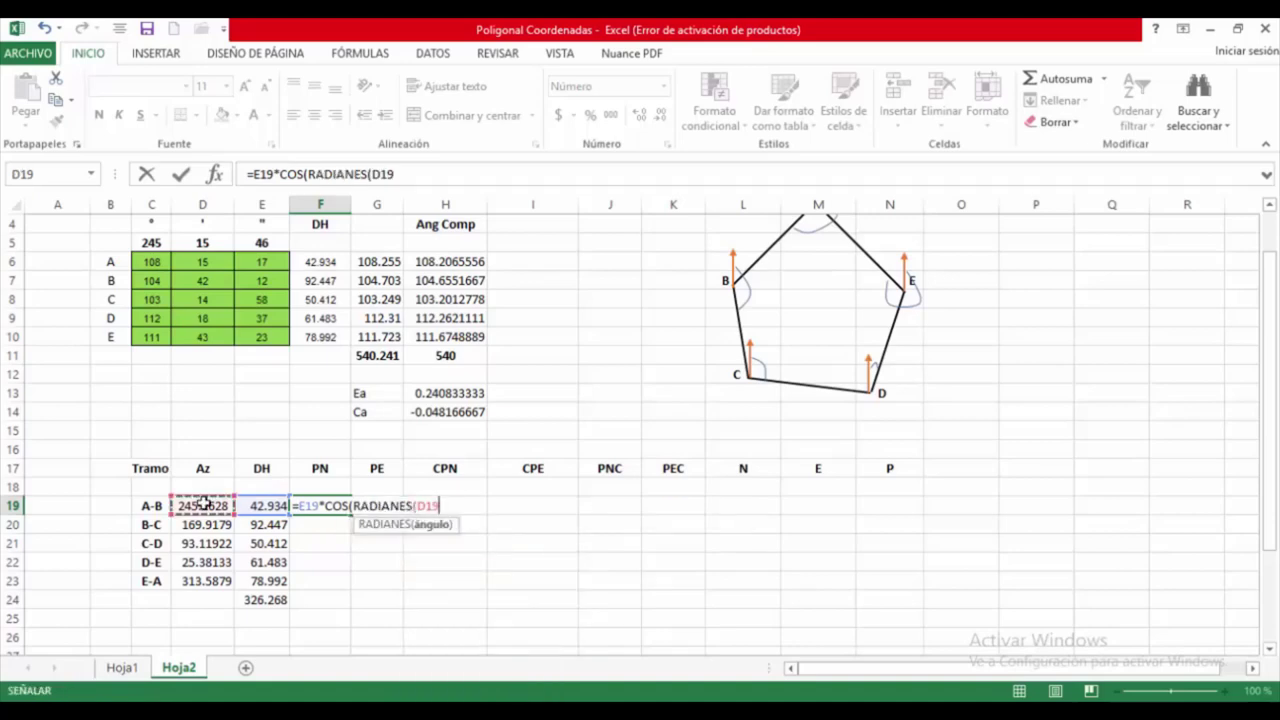
{"action": "type", "text": "))"}
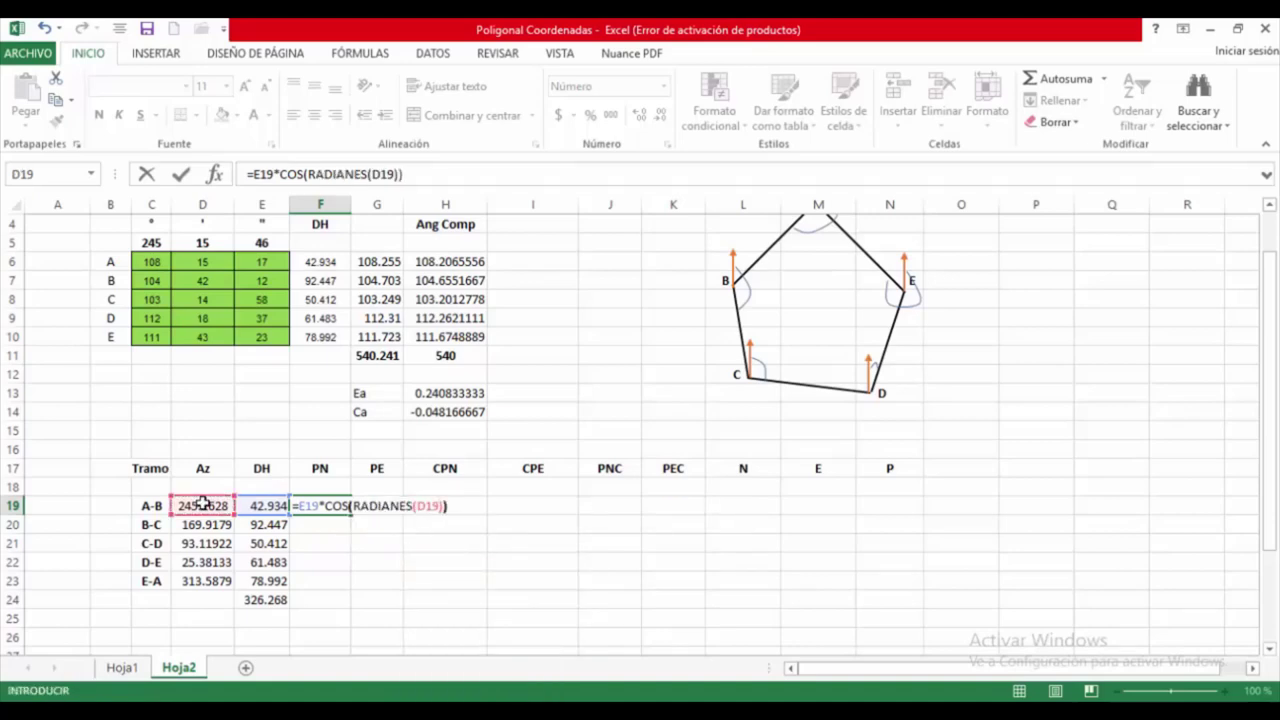
{"action": "key", "text": "Return"}
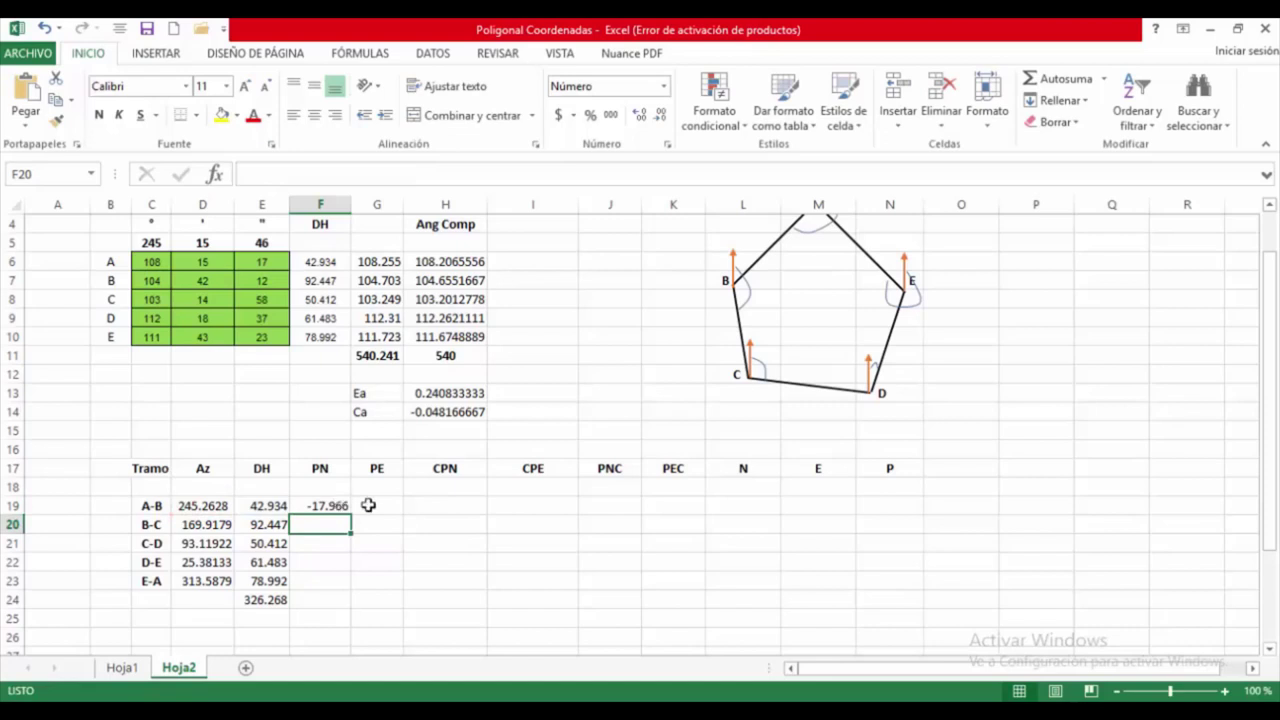
- Compute the east projection PE of side A-B in G19 with =E19*SENO(RADIANES(D19))
{"action": "left_click", "coordinate": [377, 506]}
{"action": "type", "text": "="}
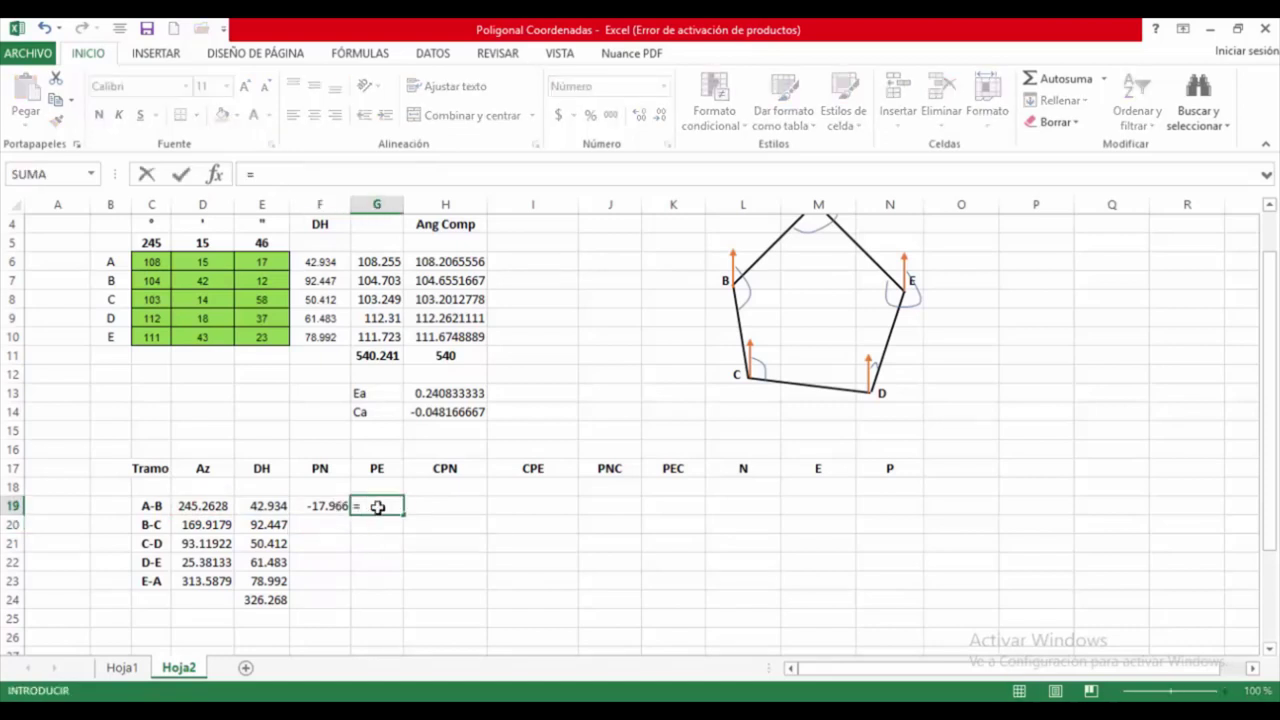
{"action": "left_click", "coordinate": [258, 506]}
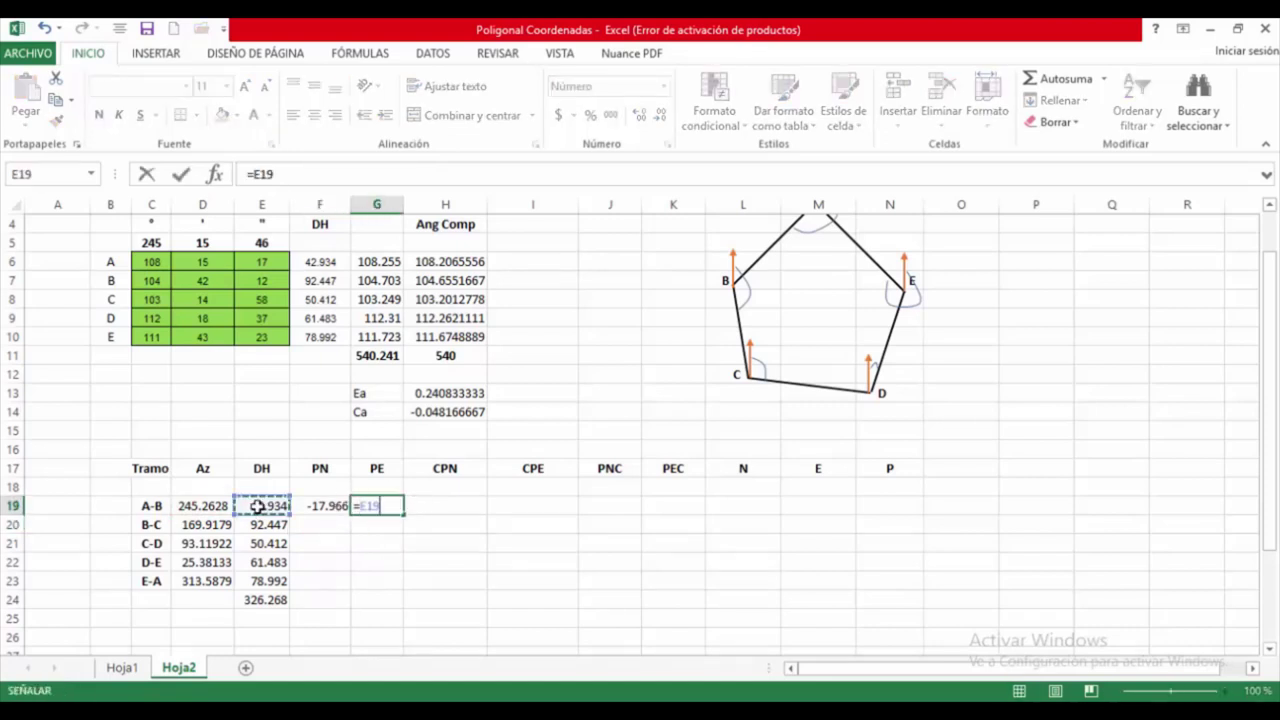
{"action": "type", "text": "*SEN"}
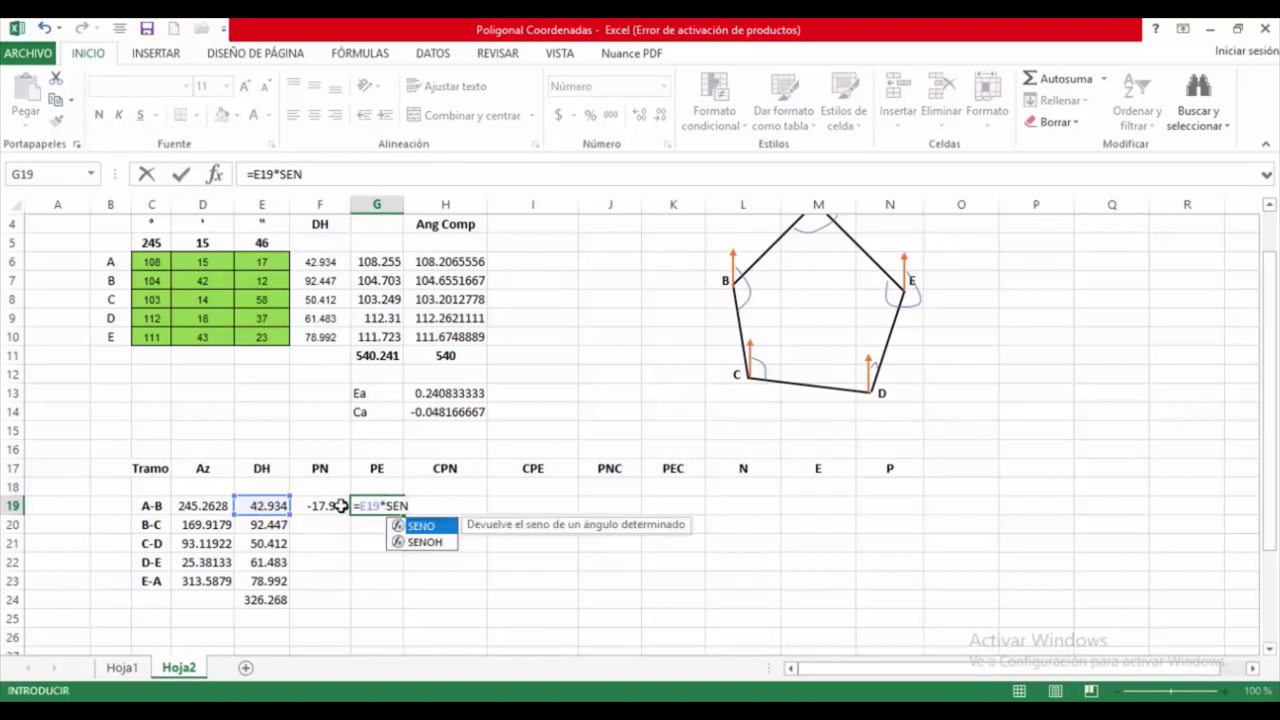
{"action": "double_click", "coordinate": [423, 524]}
{"action": "type", "text": "R"}
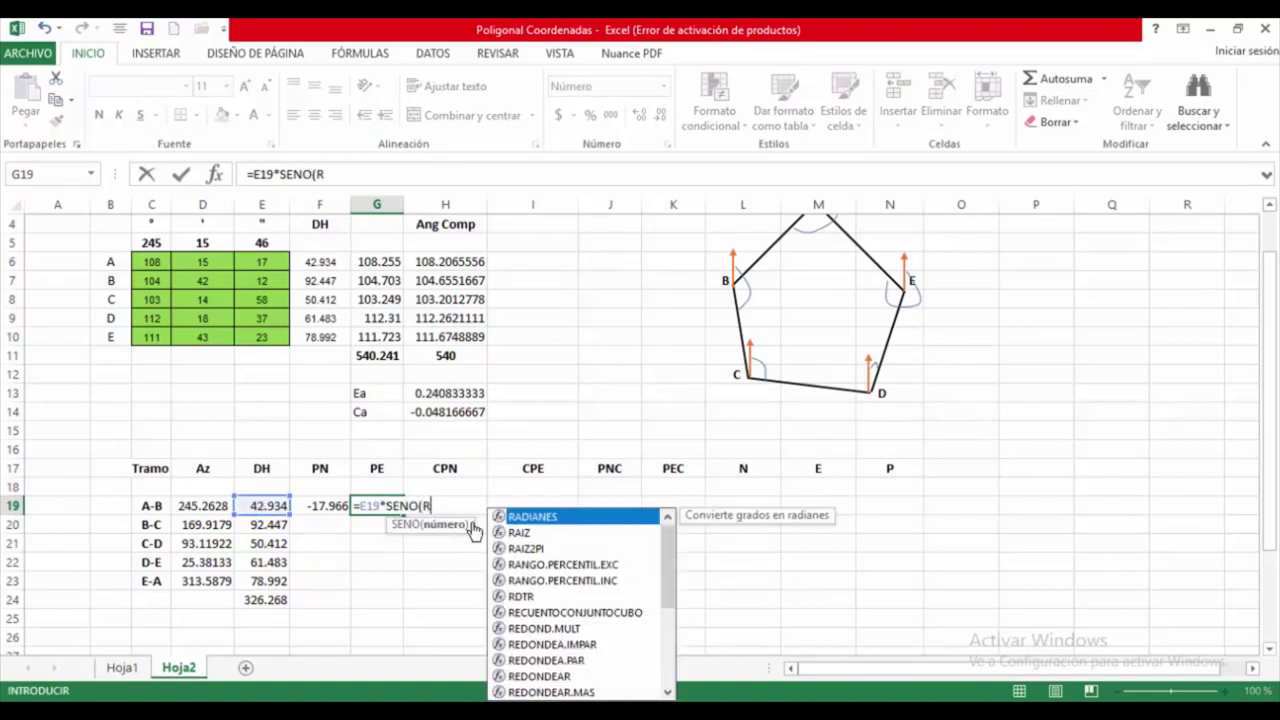
{"action": "double_click", "coordinate": [528, 518]}
{"action": "left_click", "coordinate": [215, 507]}
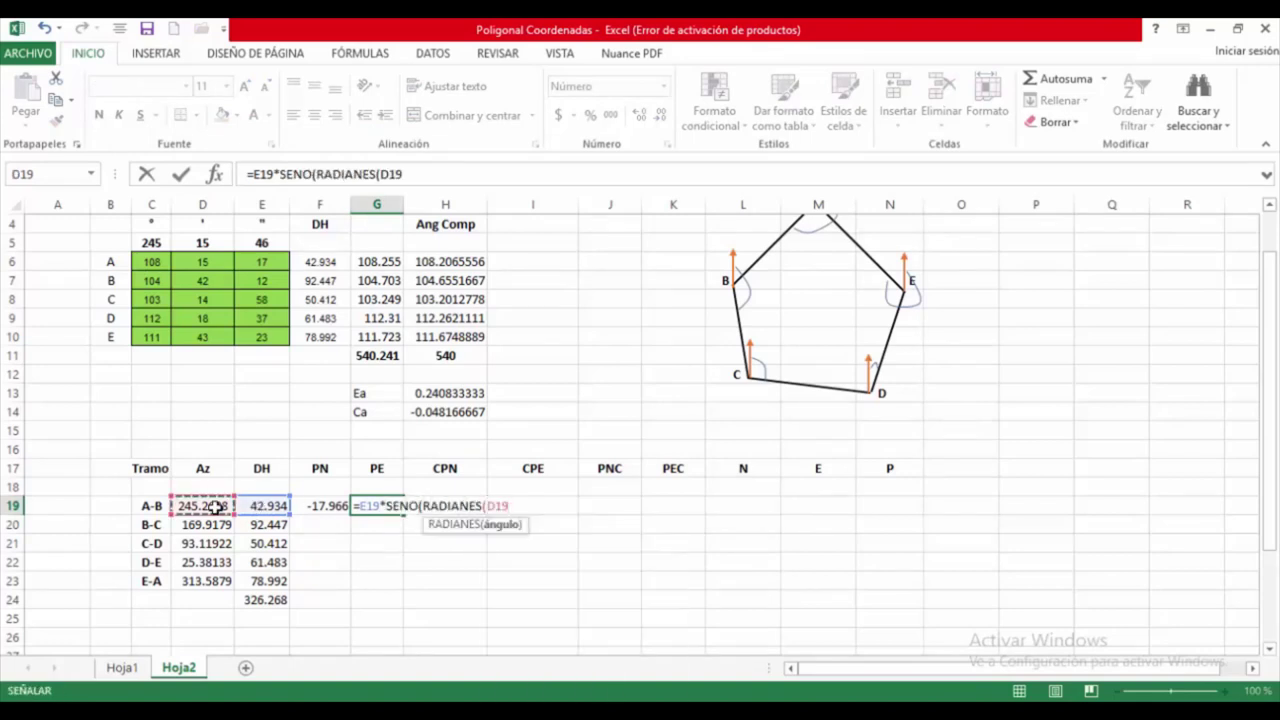
{"action": "type", "text": ")"}
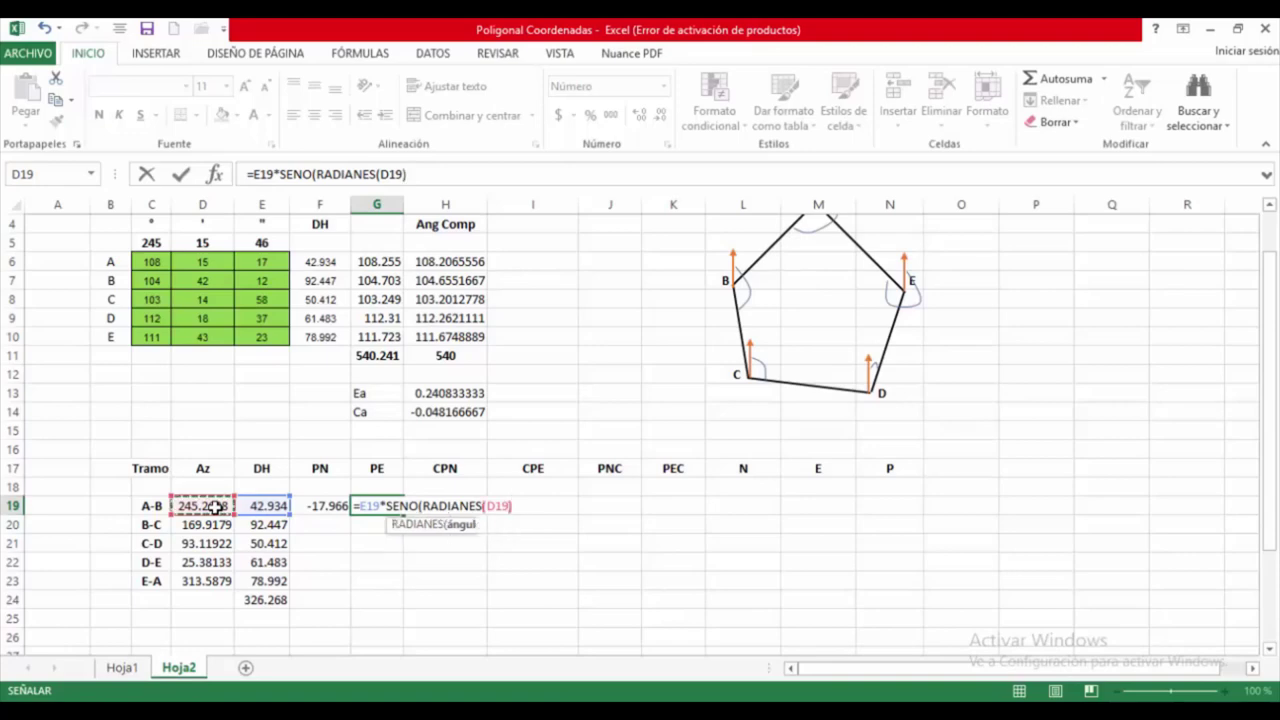
{"action": "key", "text": "Return"}
- Fill the PN and PE formulas down to row 23 and extend the DH total in E24 across to F24 and G24
{"action": "left_click_drag", "start_coordinate": [330, 505], "coordinate": [404, 588]}
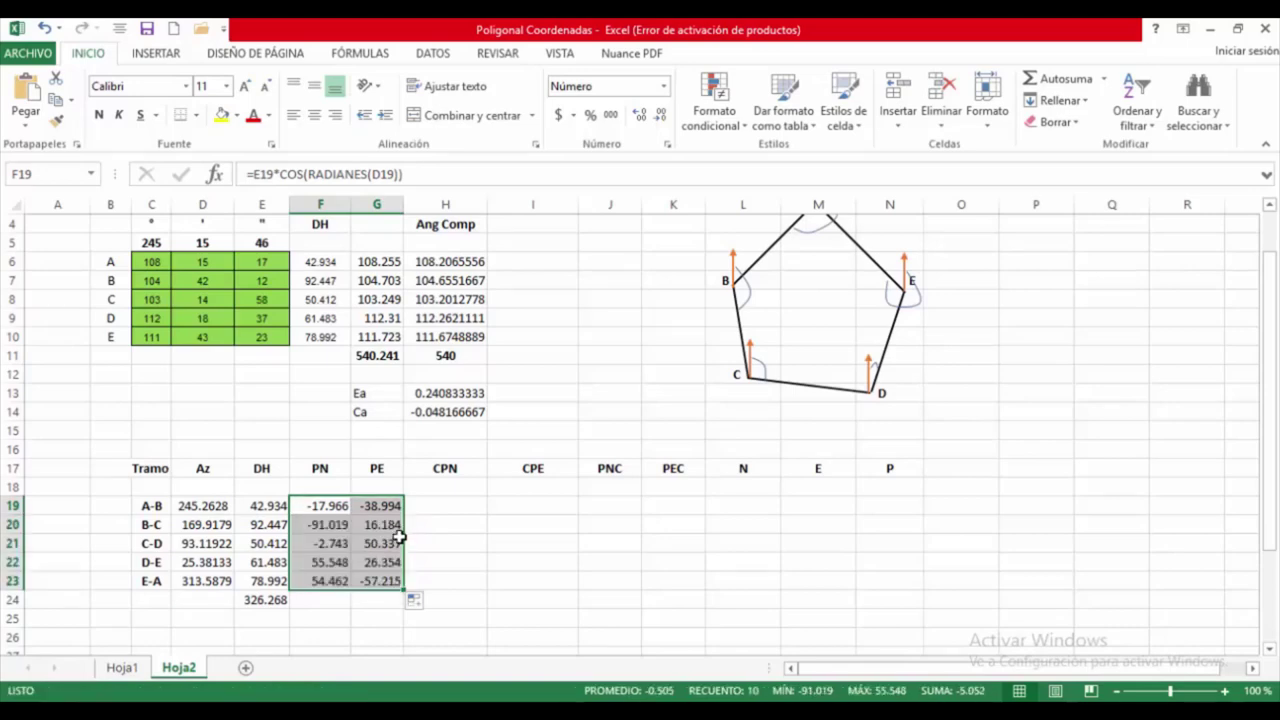
{"action": "scroll", "coordinate": [398, 538], "scroll_direction": "down", "scroll_amount": 1}
{"action": "left_click", "coordinate": [283, 549]}
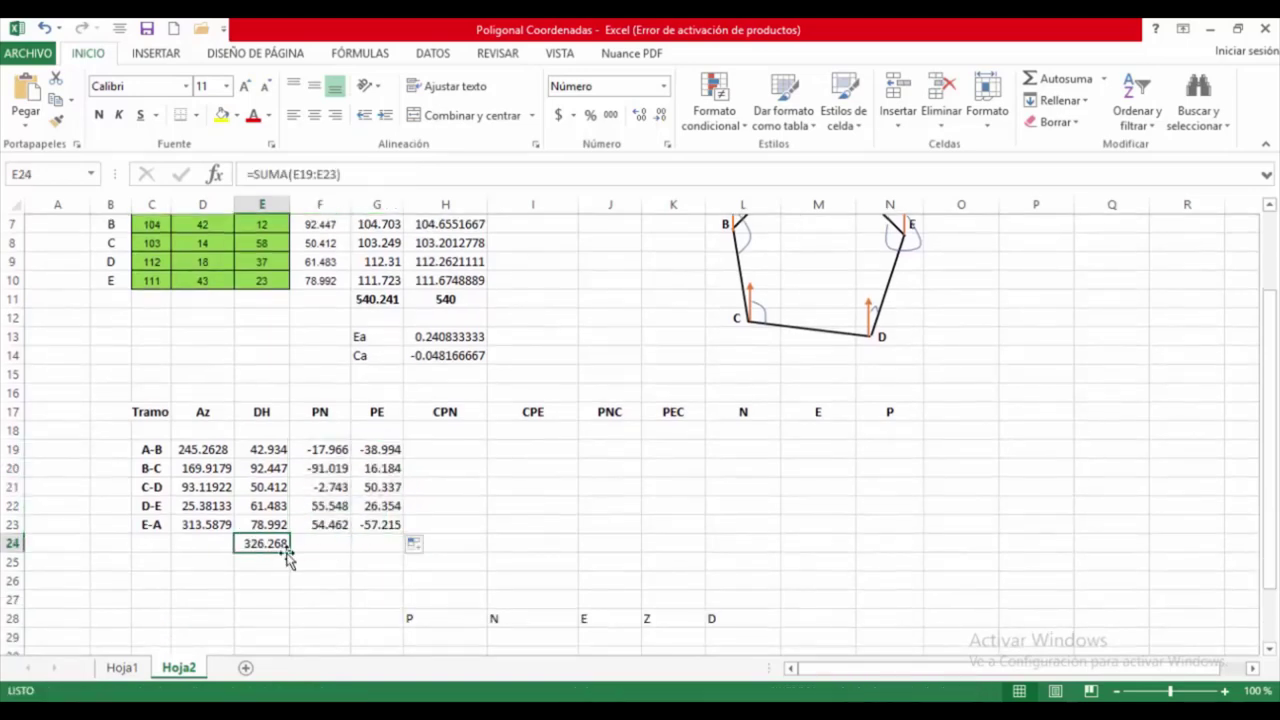
{"action": "left_click_drag", "start_coordinate": [289, 552], "coordinate": [372, 543]}
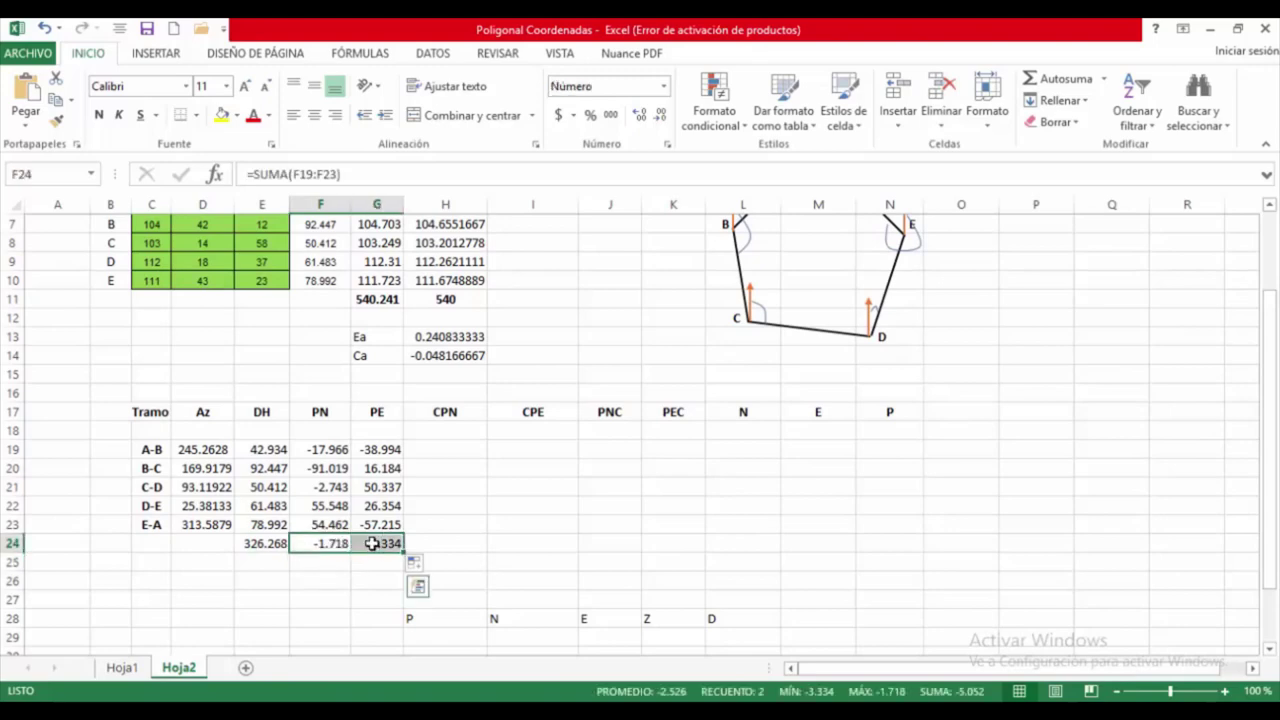
{"action": "scroll", "coordinate": [388, 510], "scroll_direction": "up", "scroll_amount": 1}
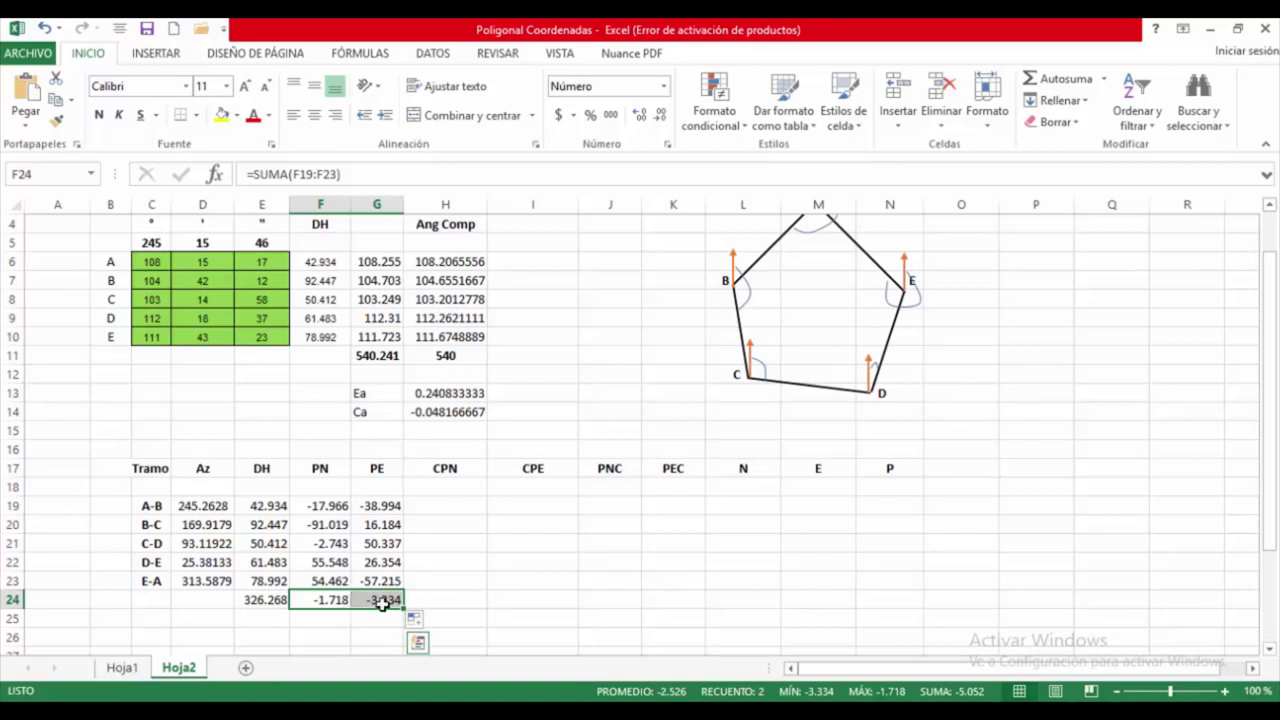
- Build the CPN correction formula =-F24*E19/E24 for side A-B in H19
{"action": "left_click", "coordinate": [455, 504]}
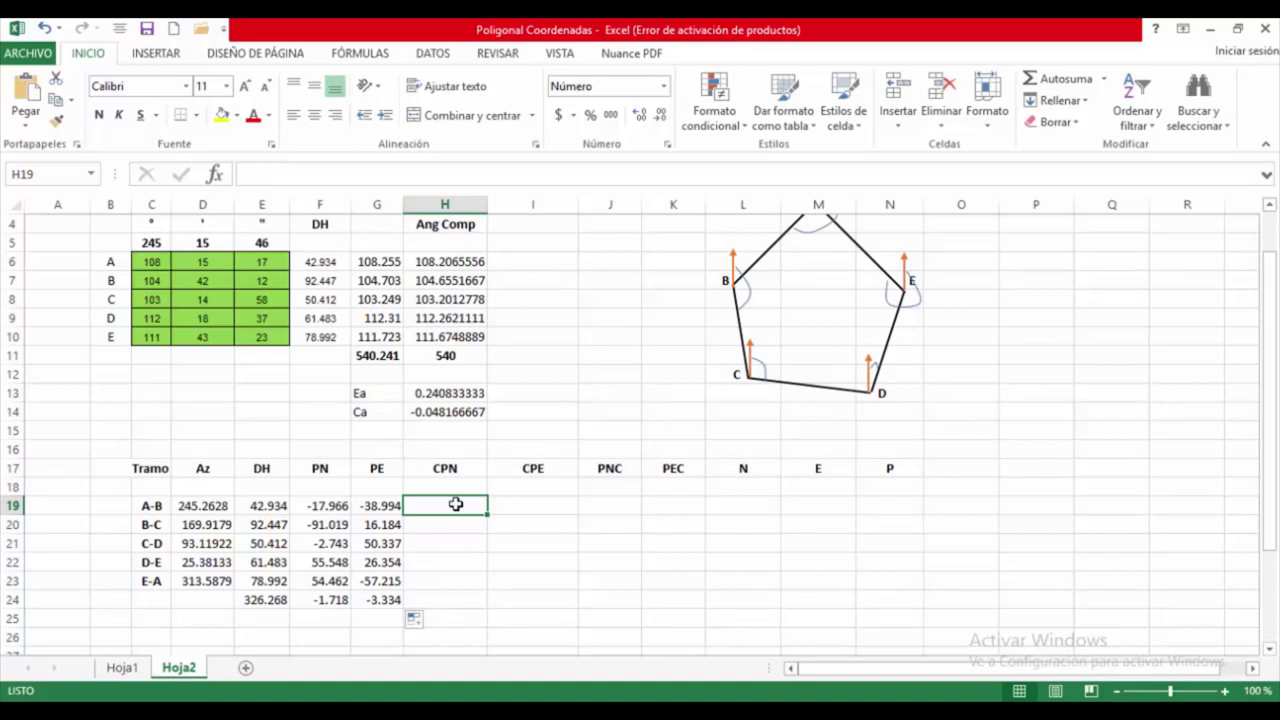
{"action": "type", "text": "="}
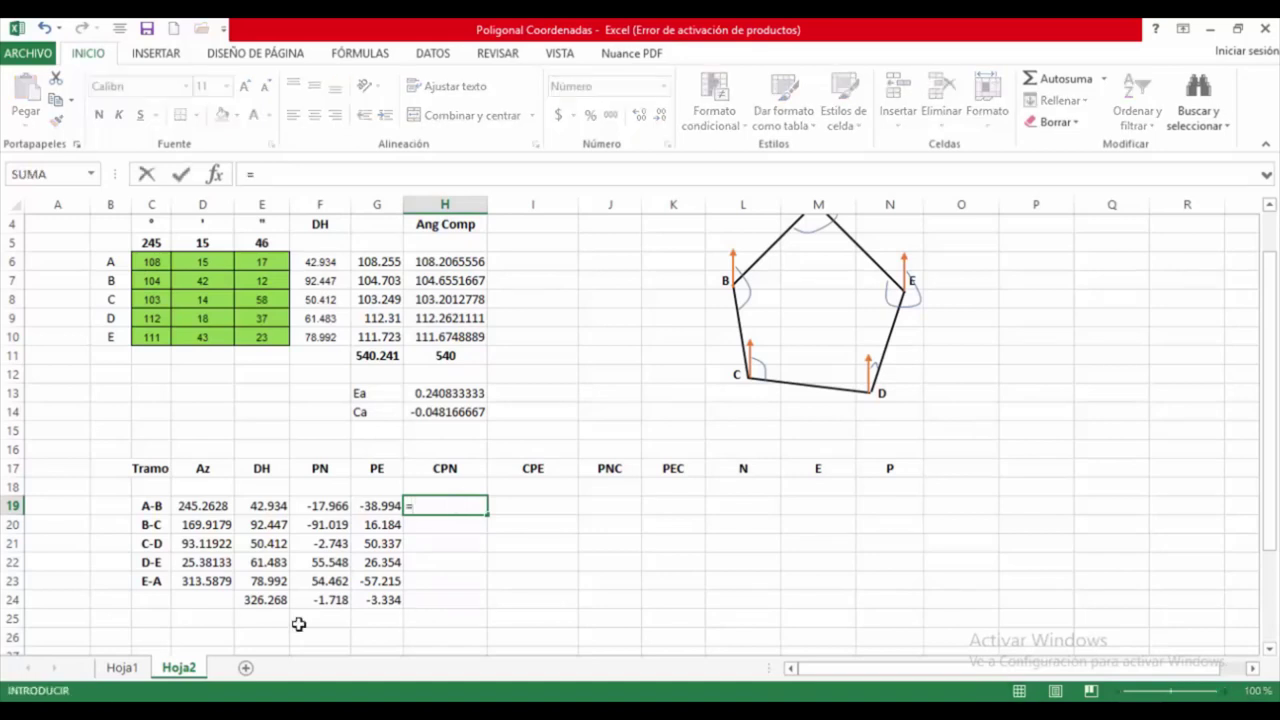
{"action": "left_click", "coordinate": [320, 600]}
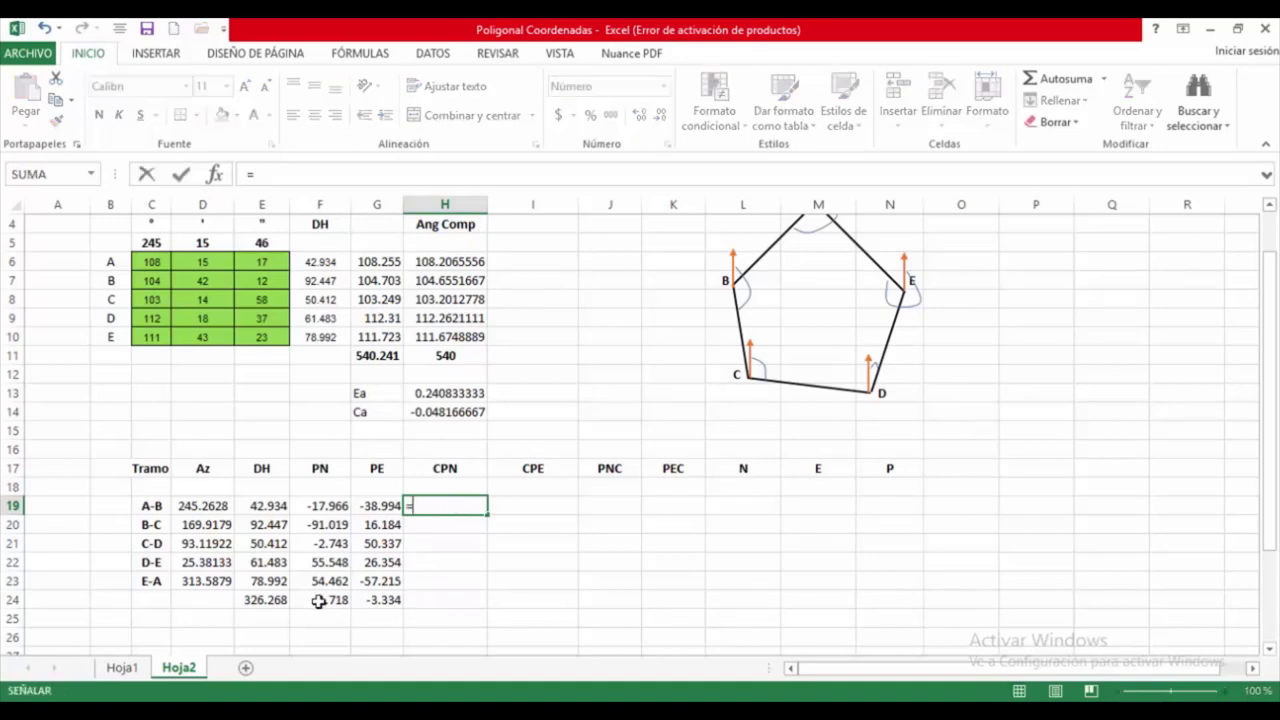
{"action": "left_click", "coordinate": [416, 508]}
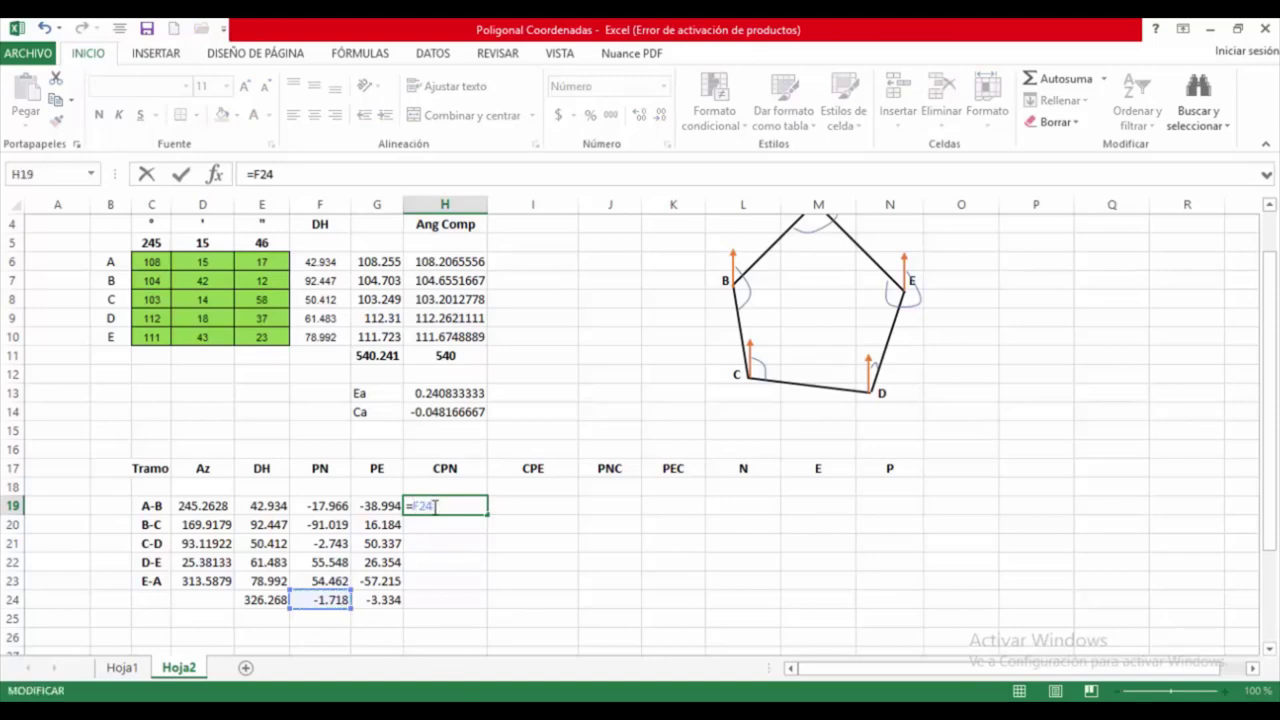
{"action": "type", "text": "-F24*"}
{"action": "left_click", "coordinate": [264, 508]}
{"action": "type", "text": "/"}
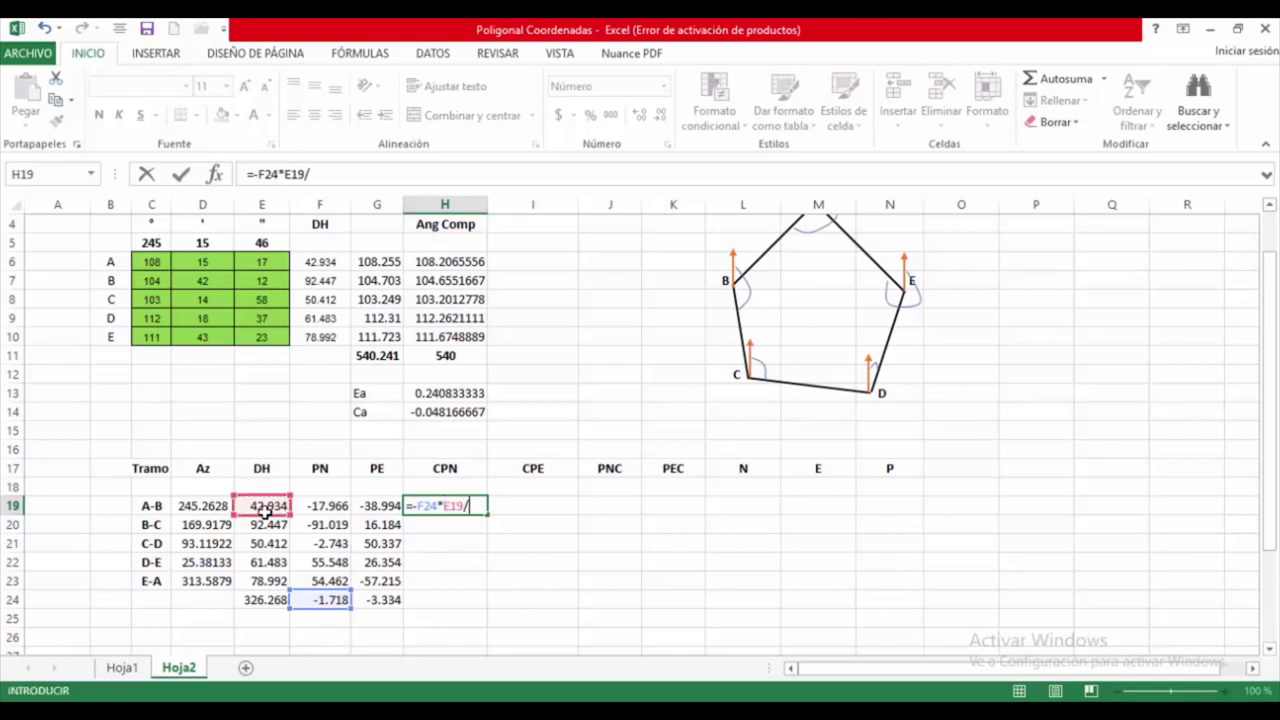
{"action": "left_click", "coordinate": [240, 602]}
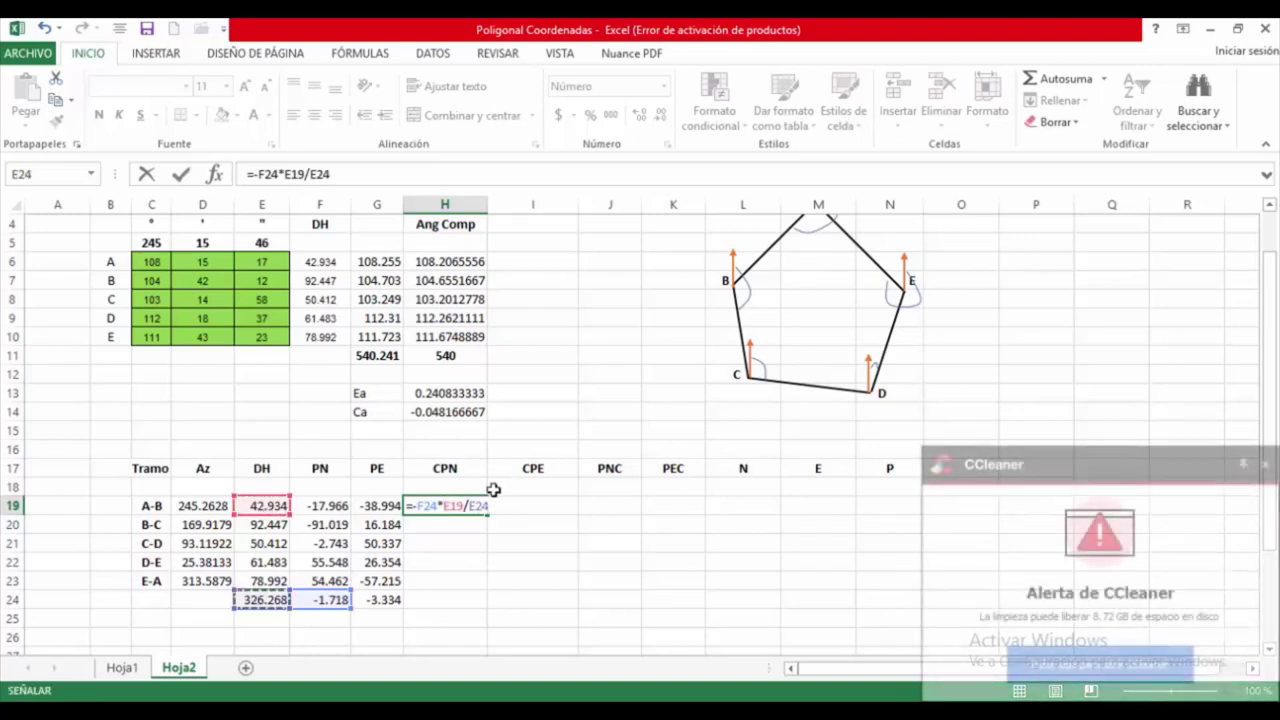
- Make the F24 and E24 references in H19 absolute, giving =-$F$24*E19/$E$24, and dismiss the CCleaner alert
{"action": "left_click", "coordinate": [430, 508]}
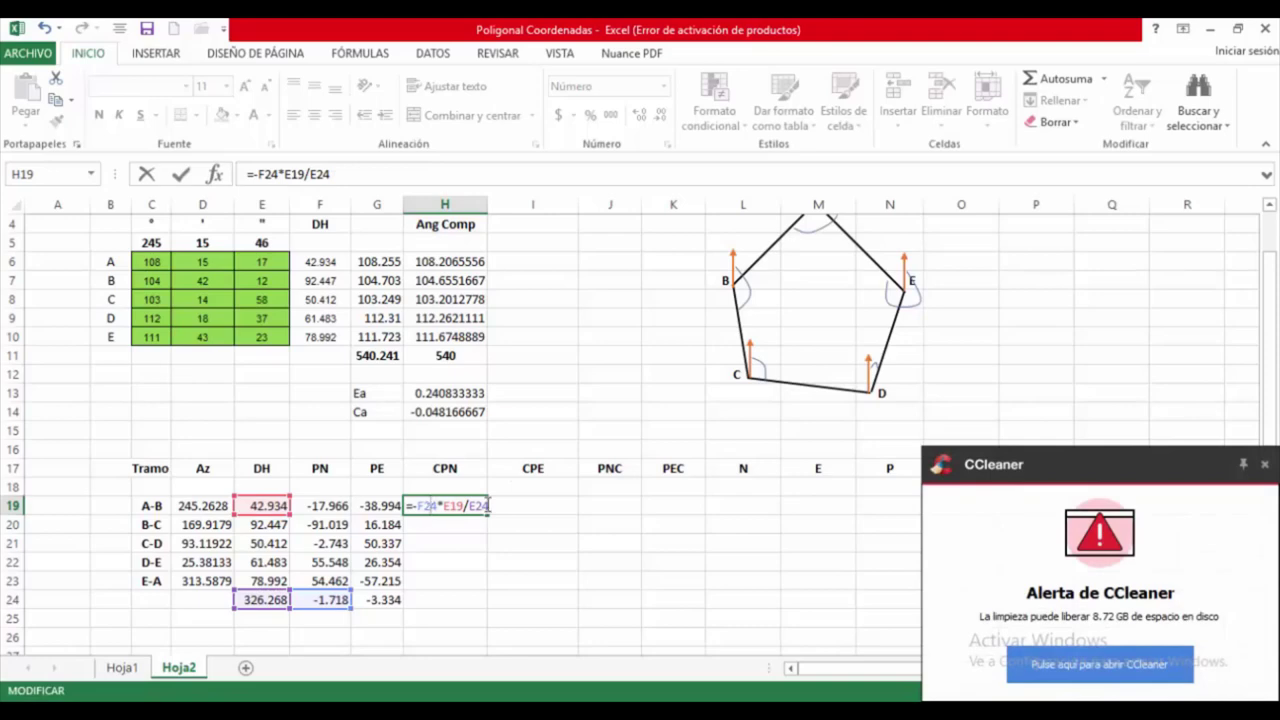
{"action": "key", "text": "F4"}
{"action": "key", "text": "End"}
{"action": "key", "text": "F4"}
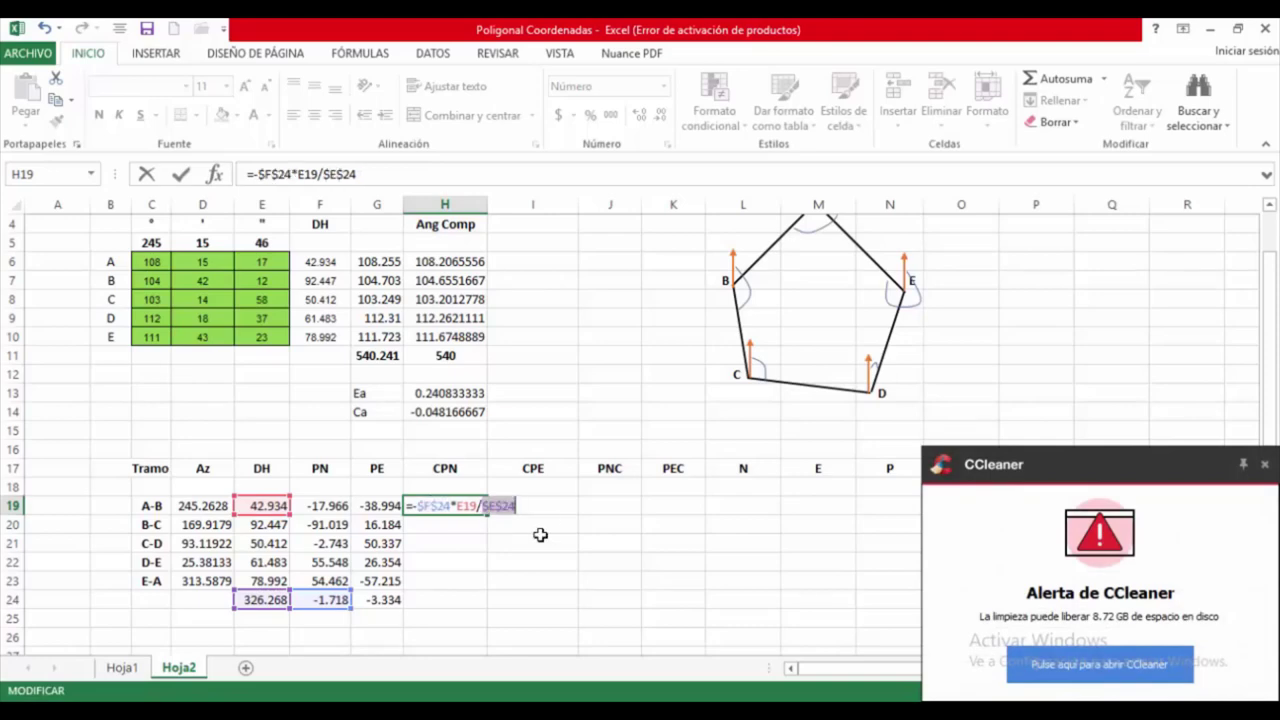
{"action": "left_click", "coordinate": [1265, 466]}
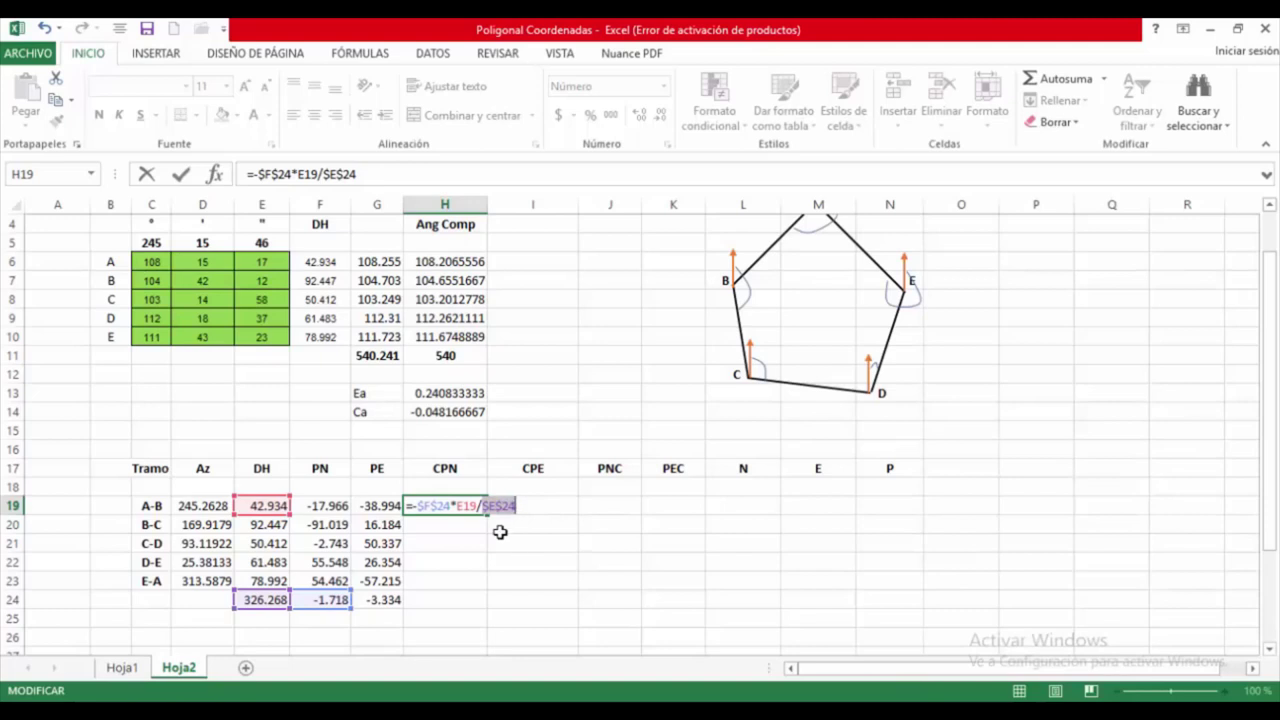
{"action": "key", "text": "Return"}
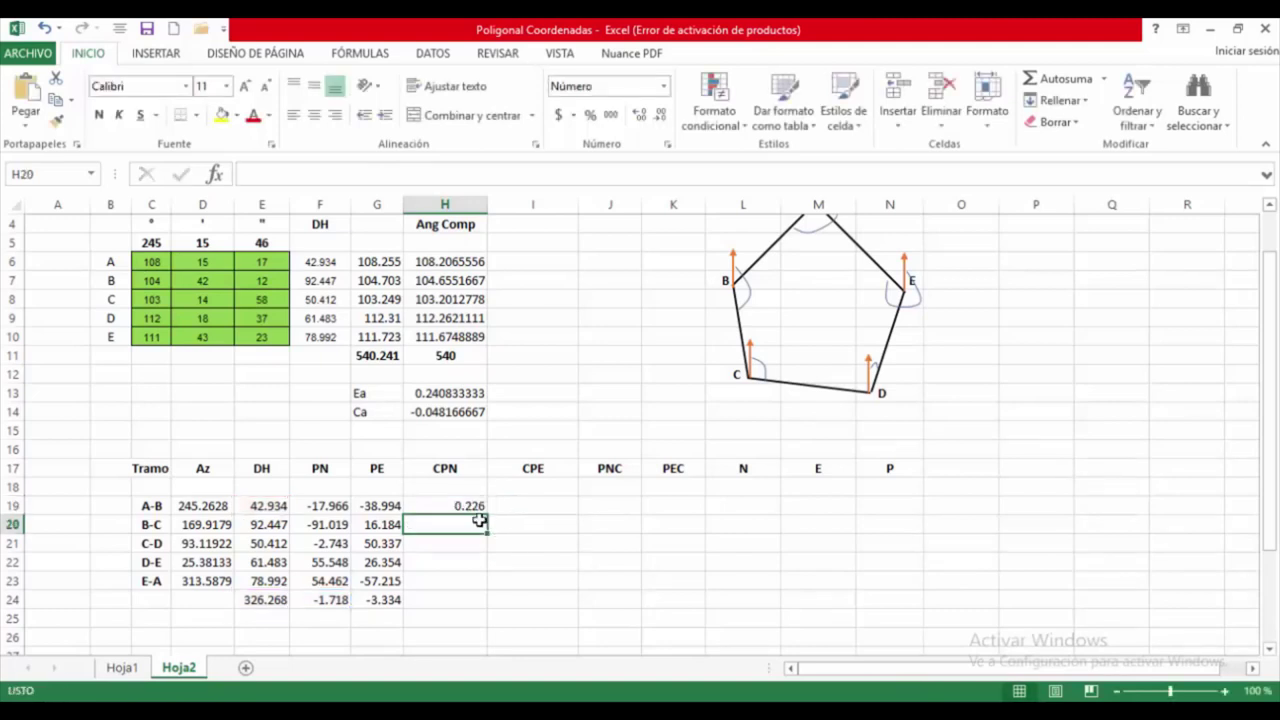
- Build the CPE correction formula =-G24*E19/E24 for side A-B in I19
{"action": "left_click", "coordinate": [458, 503]}
{"action": "left_click", "coordinate": [529, 506]}
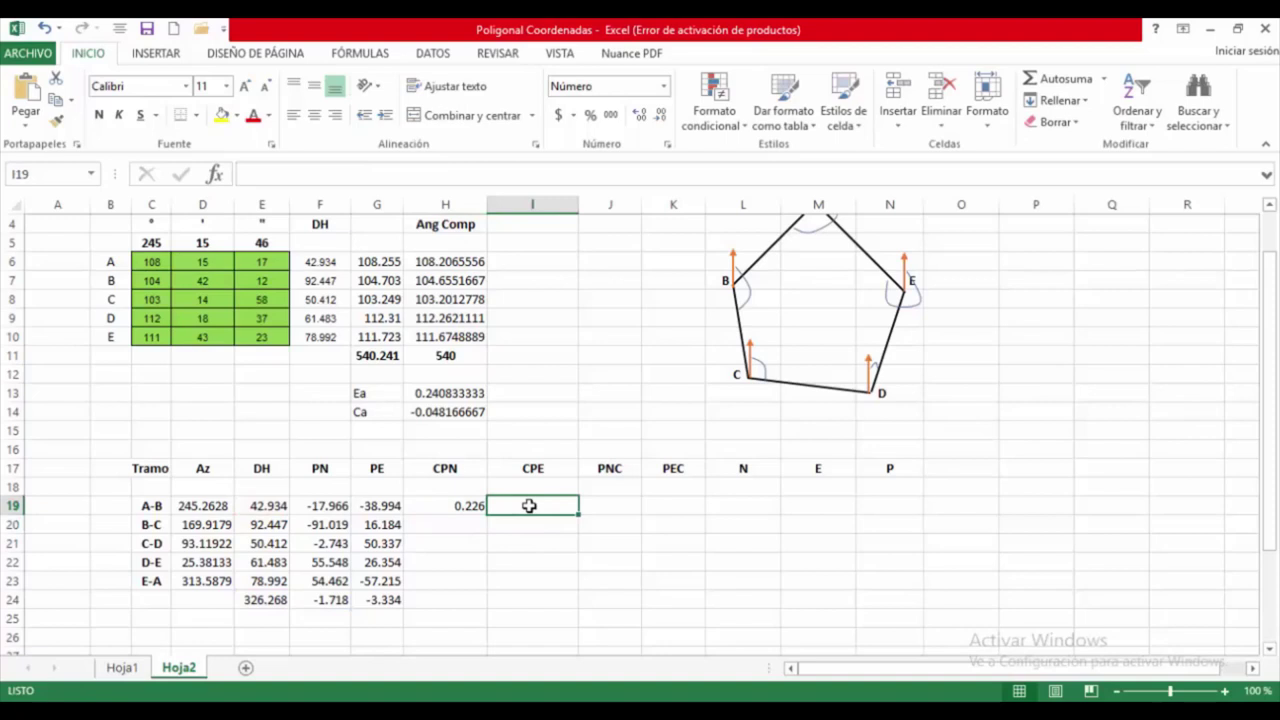
{"action": "type", "text": "=-"}
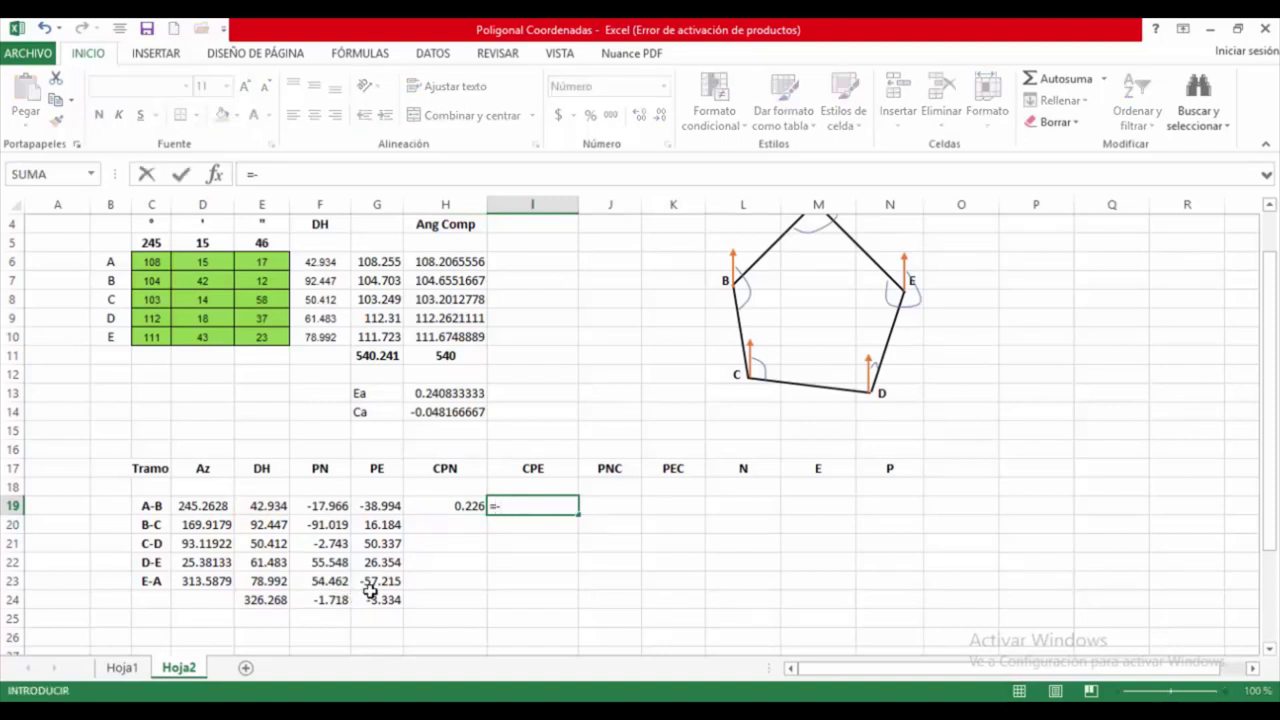
{"action": "left_click", "coordinate": [376, 600]}
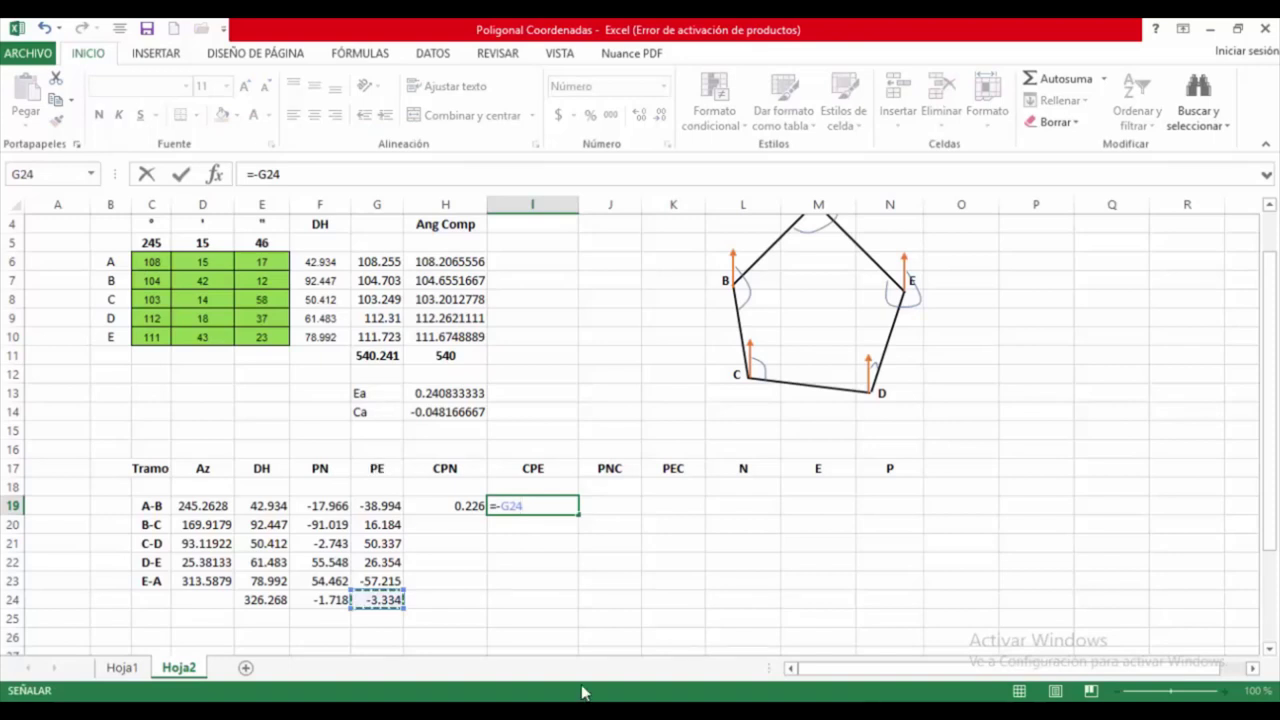
{"action": "type", "text": "*"}
{"action": "left_click", "coordinate": [261, 506]}
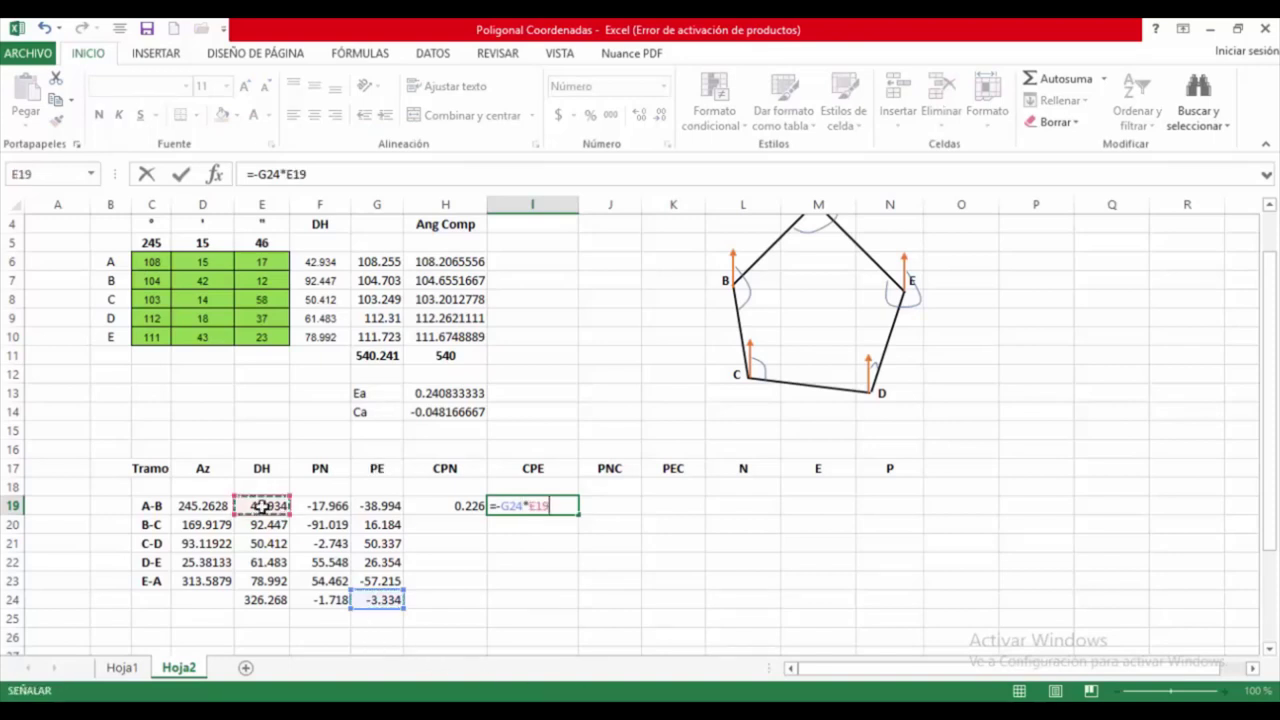
{"action": "type", "text": "/"}
{"action": "left_click", "coordinate": [262, 600]}
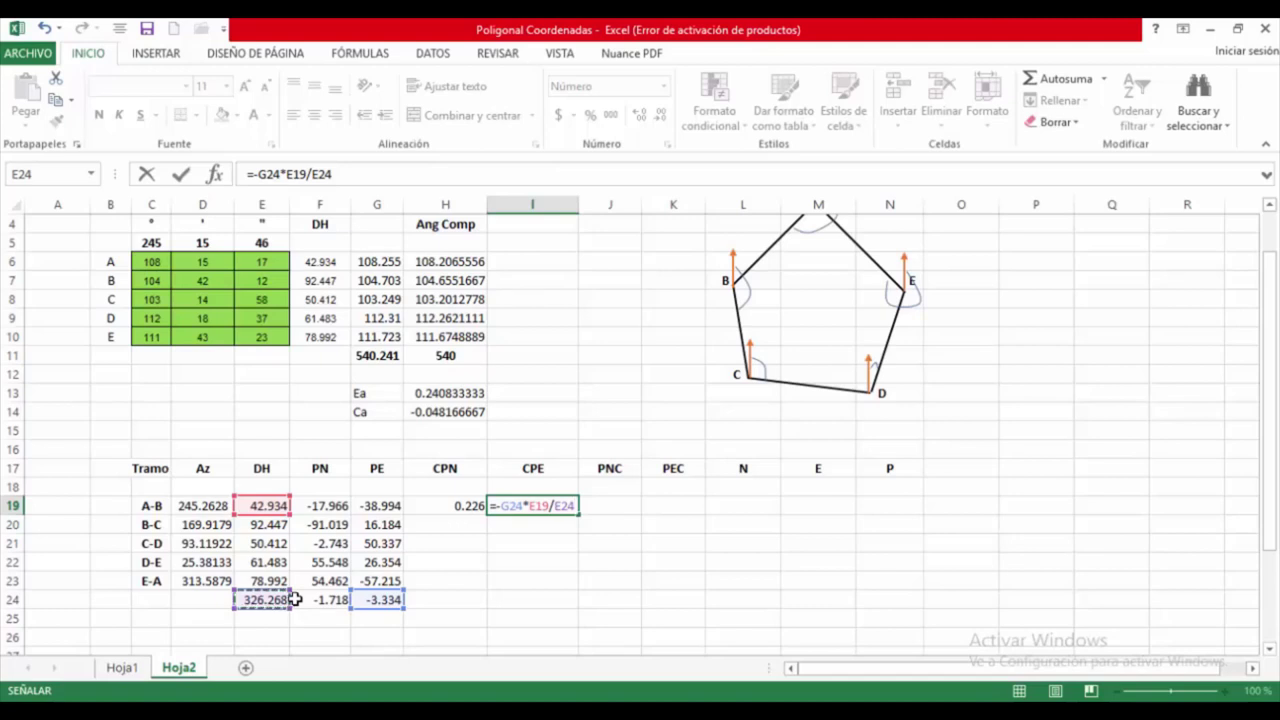
- Make the G24 and E24 references in I19 absolute and fill the CPN and CPE formulas down to row 23
{"action": "left_click", "coordinate": [510, 505]}
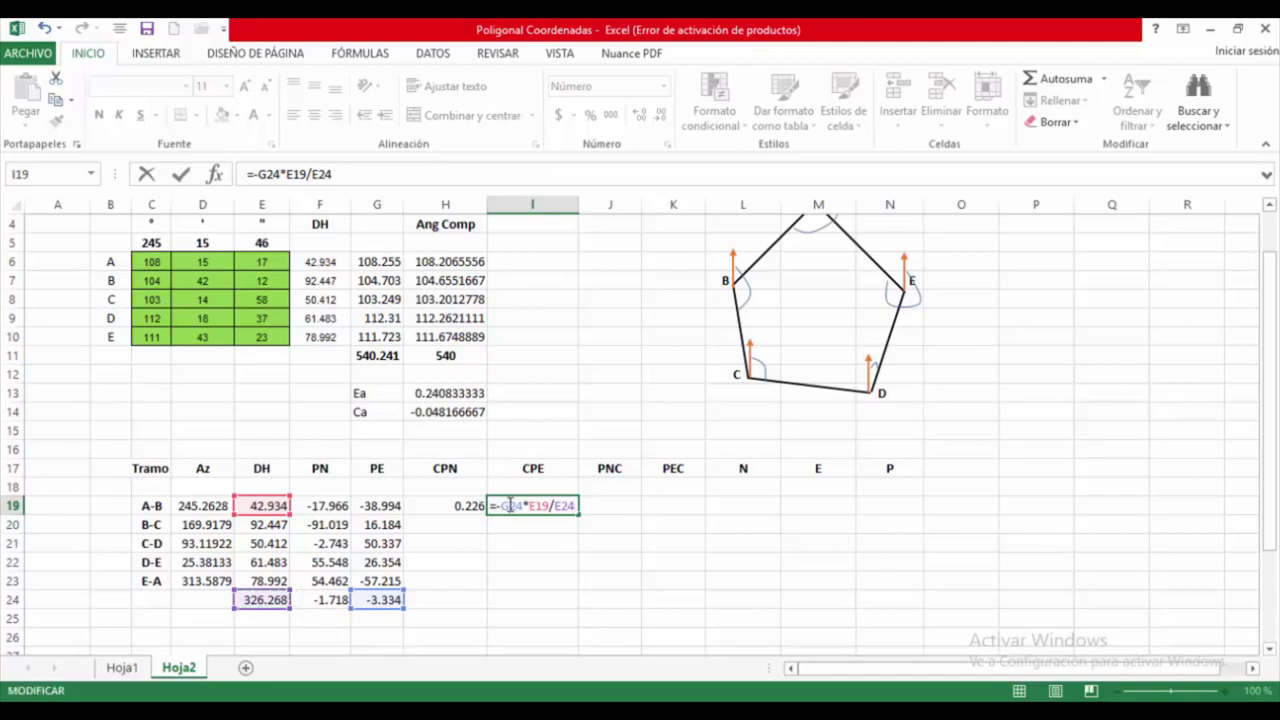
{"action": "key", "text": "F4"}
{"action": "double_click", "coordinate": [580, 507]}
{"action": "key", "text": "F4"}
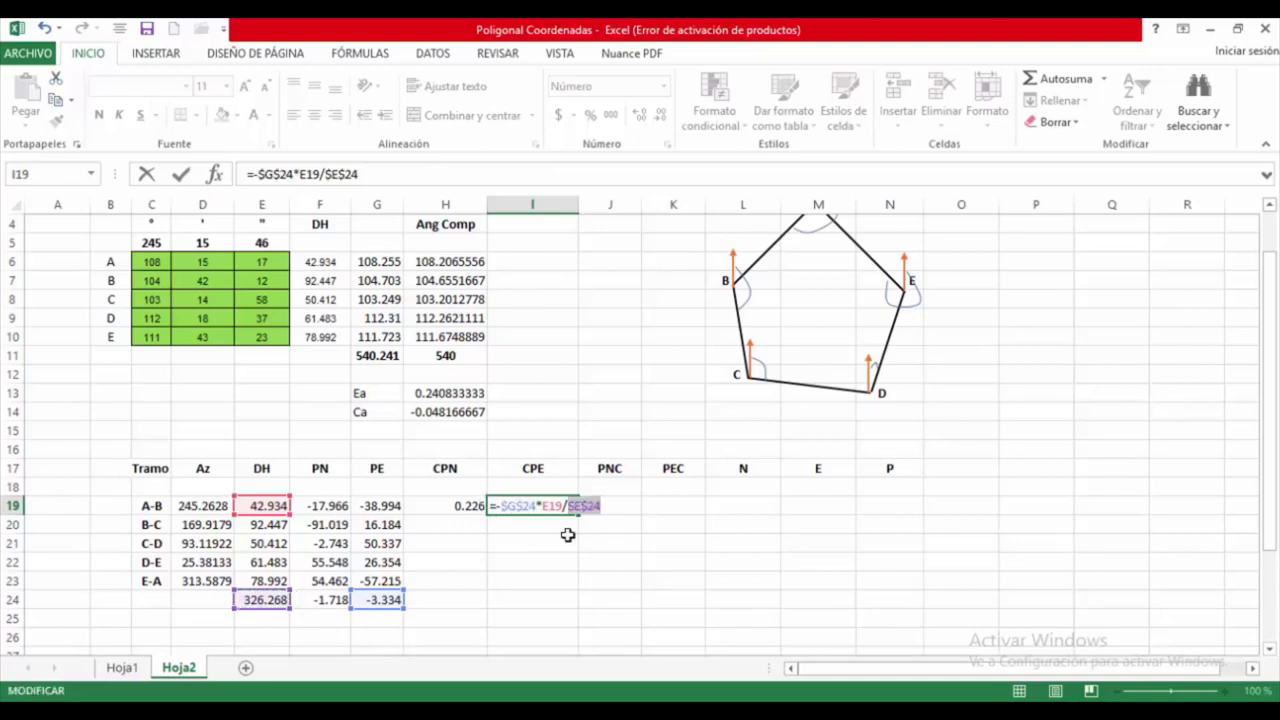
{"action": "key", "text": "Return"}
{"action": "left_click_drag", "start_coordinate": [466, 505], "coordinate": [570, 585]}
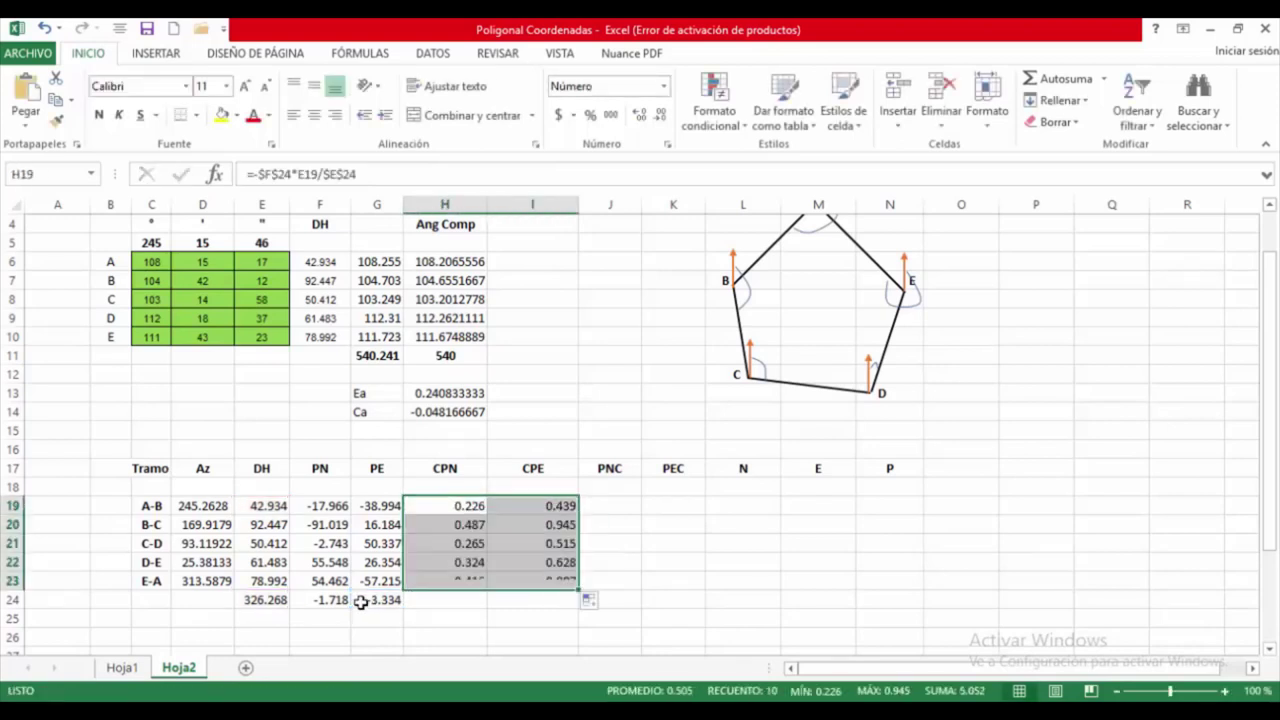
- Extend the PE total in G24 across to H24 and I24, and narrow columns H and I
{"action": "left_click", "coordinate": [371, 599]}
{"action": "left_click_drag", "start_coordinate": [401, 607], "coordinate": [572, 600]}
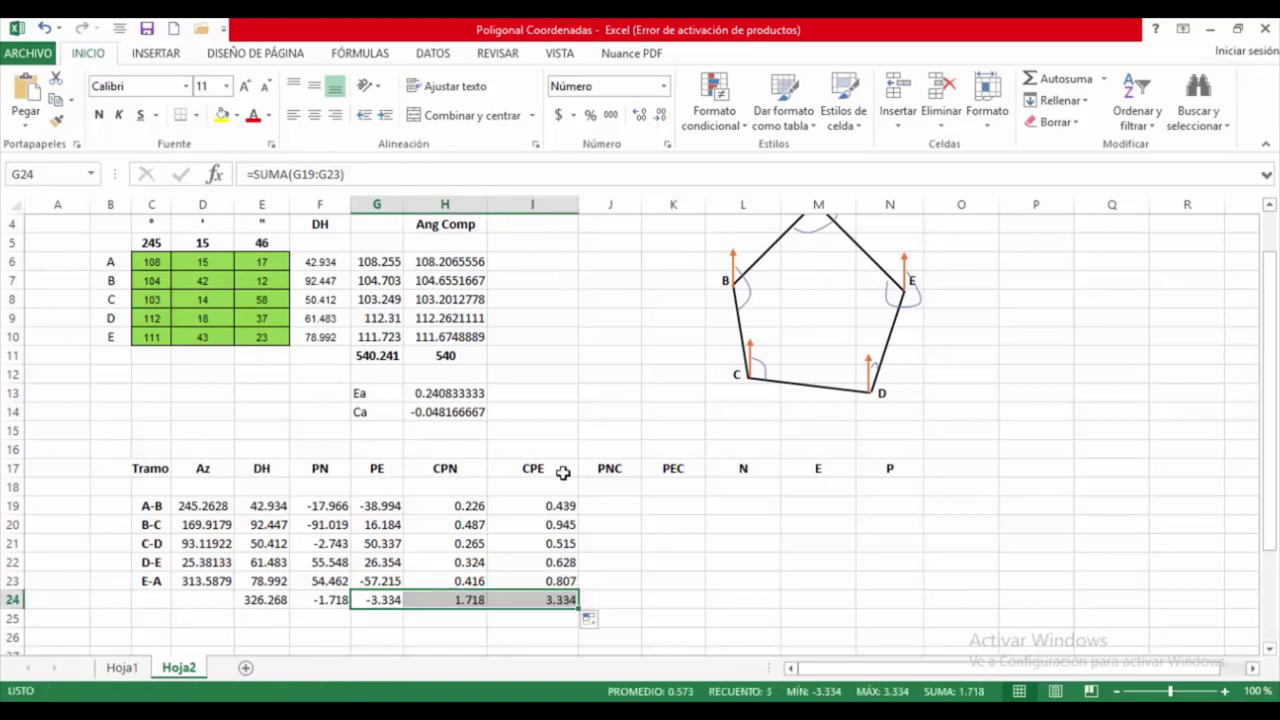
{"action": "left_click_drag", "start_coordinate": [577, 204], "coordinate": [480, 213]}
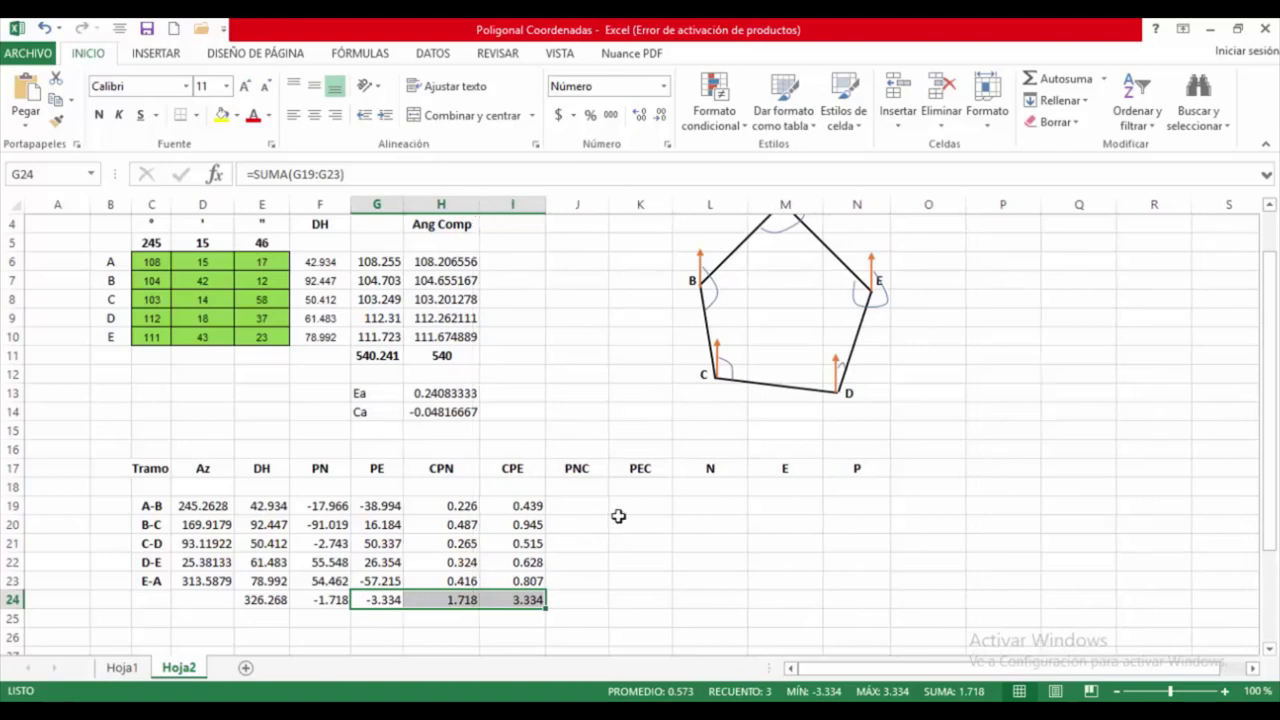
- Compute the corrected north projection PNC of side A-B in J19 with =F19+H19
{"action": "left_click", "coordinate": [568, 505]}
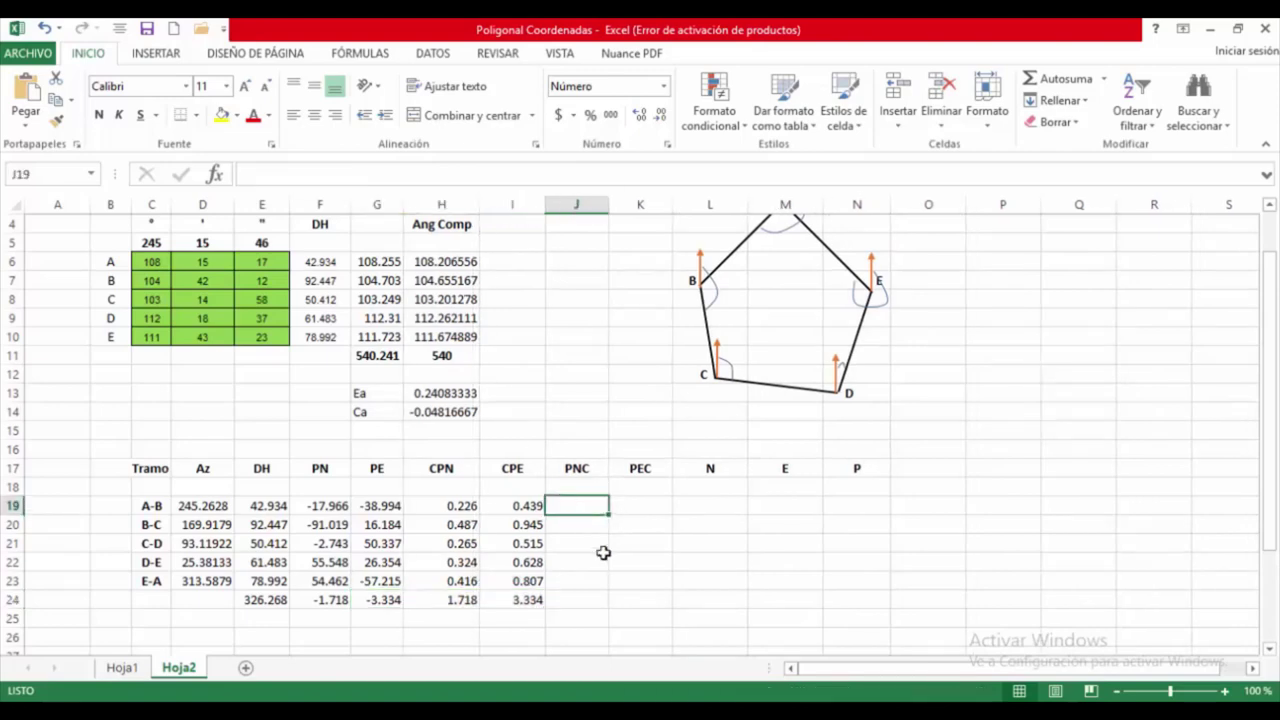
{"action": "type", "text": "="}
{"action": "left_click", "coordinate": [330, 507]}
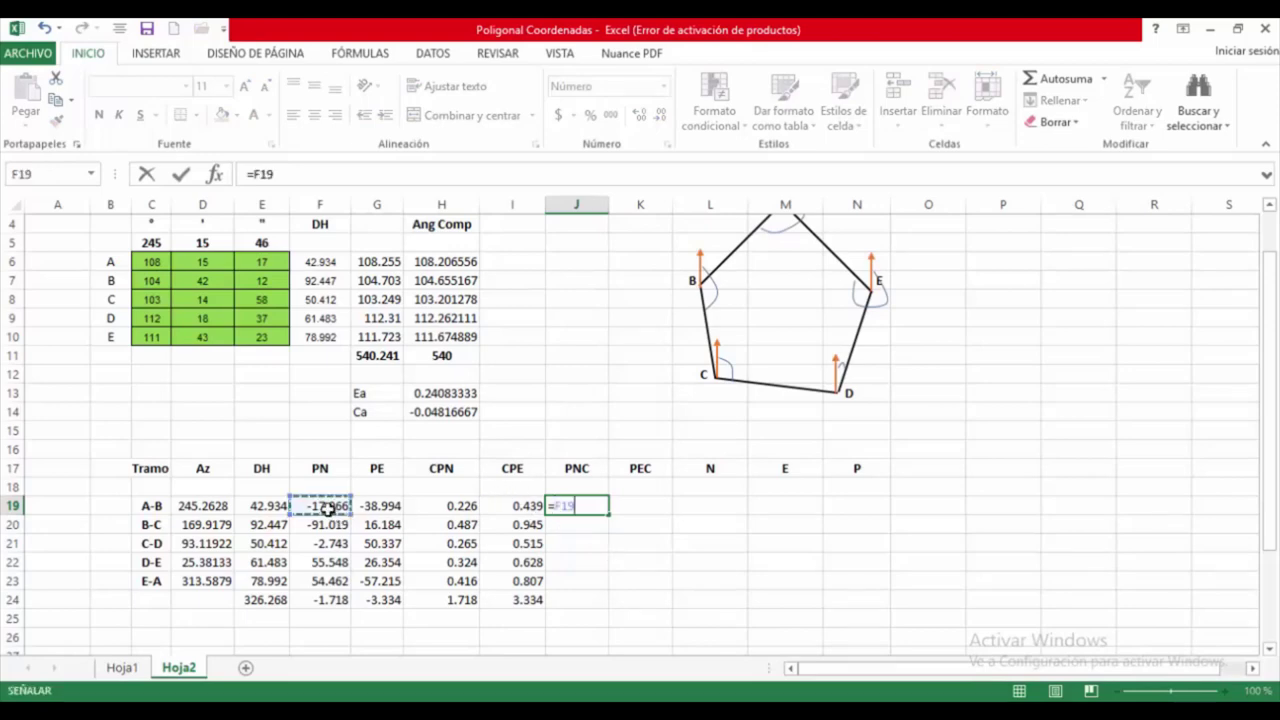
{"action": "type", "text": "+"}
{"action": "left_click", "coordinate": [455, 507]}
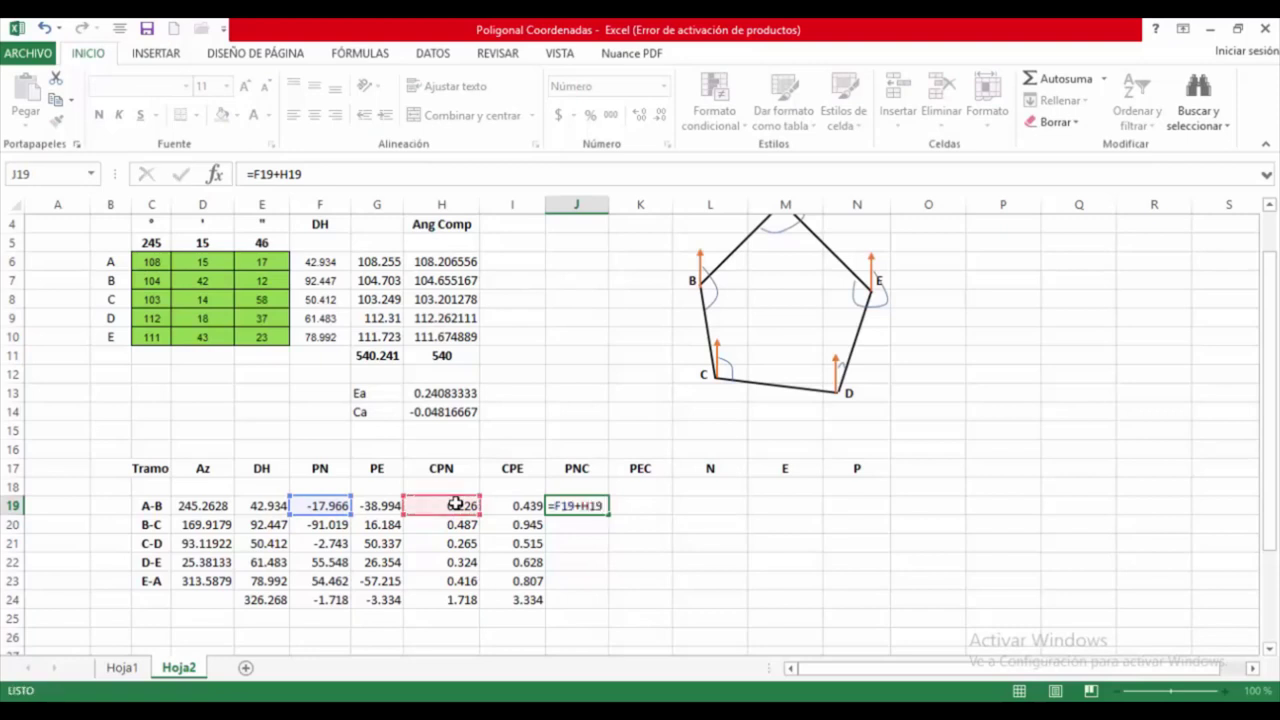
{"action": "key", "text": "Return"}
- Compute the corrected east projection PEC of side A-B in K19 with =G19+I19
{"action": "key", "text": "Up"}
{"action": "key", "text": "Right"}
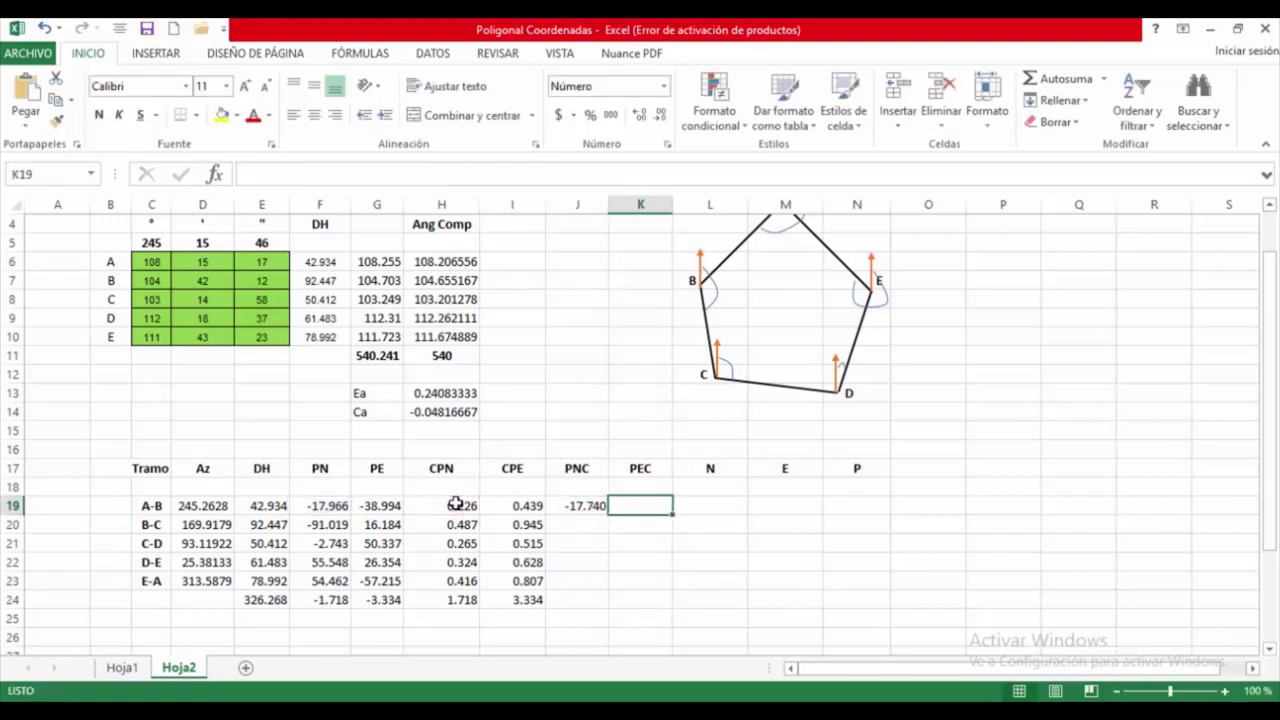
{"action": "type", "text": "="}
{"action": "left_click", "coordinate": [383, 502]}
{"action": "type", "text": "+"}
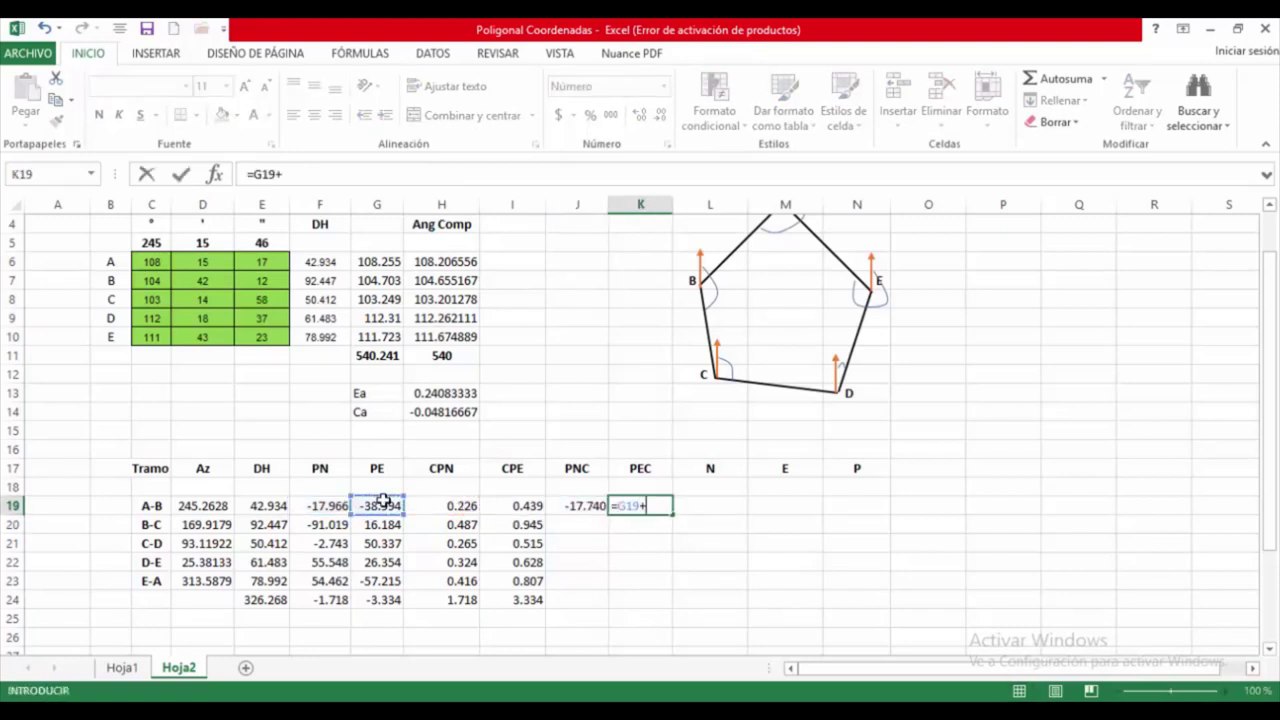
{"action": "left_click", "coordinate": [522, 507]}
{"action": "key", "text": "Return"}
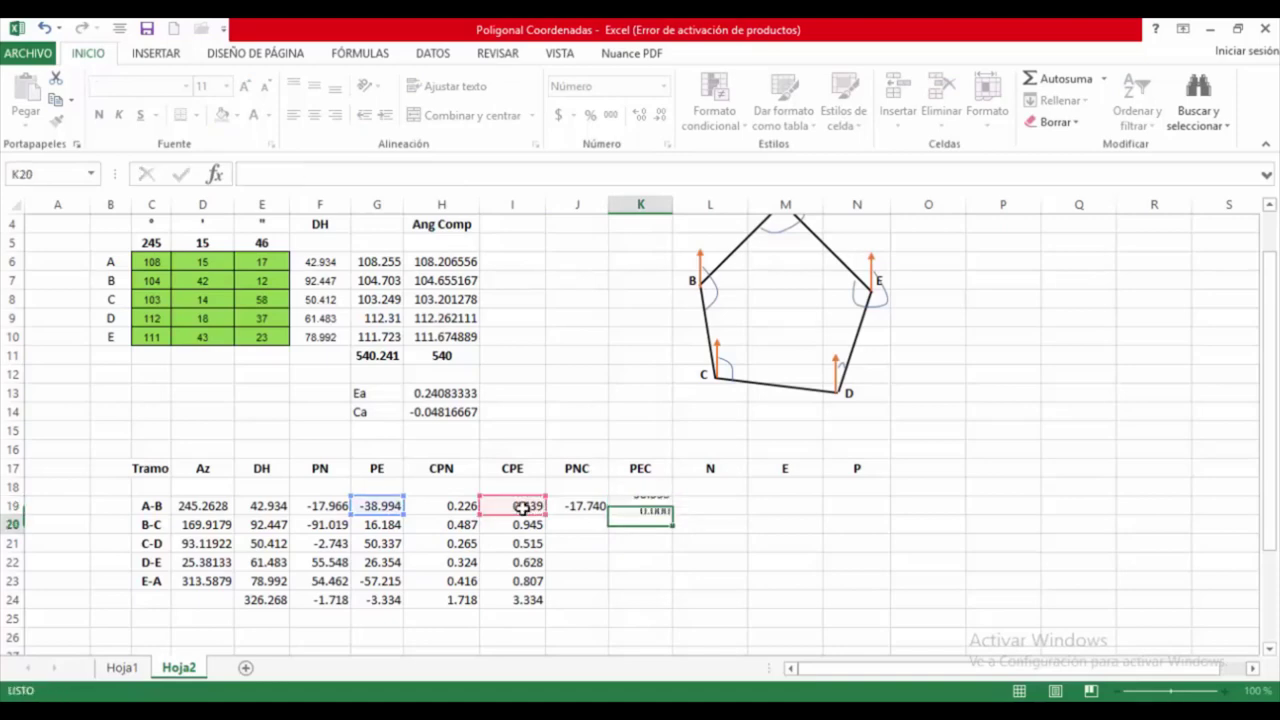
- Fill the PNC and PEC formulas down to row 23 and extend the total in I24 across to J24 and K24
{"action": "left_click_drag", "start_coordinate": [575, 506], "coordinate": [657, 598]}
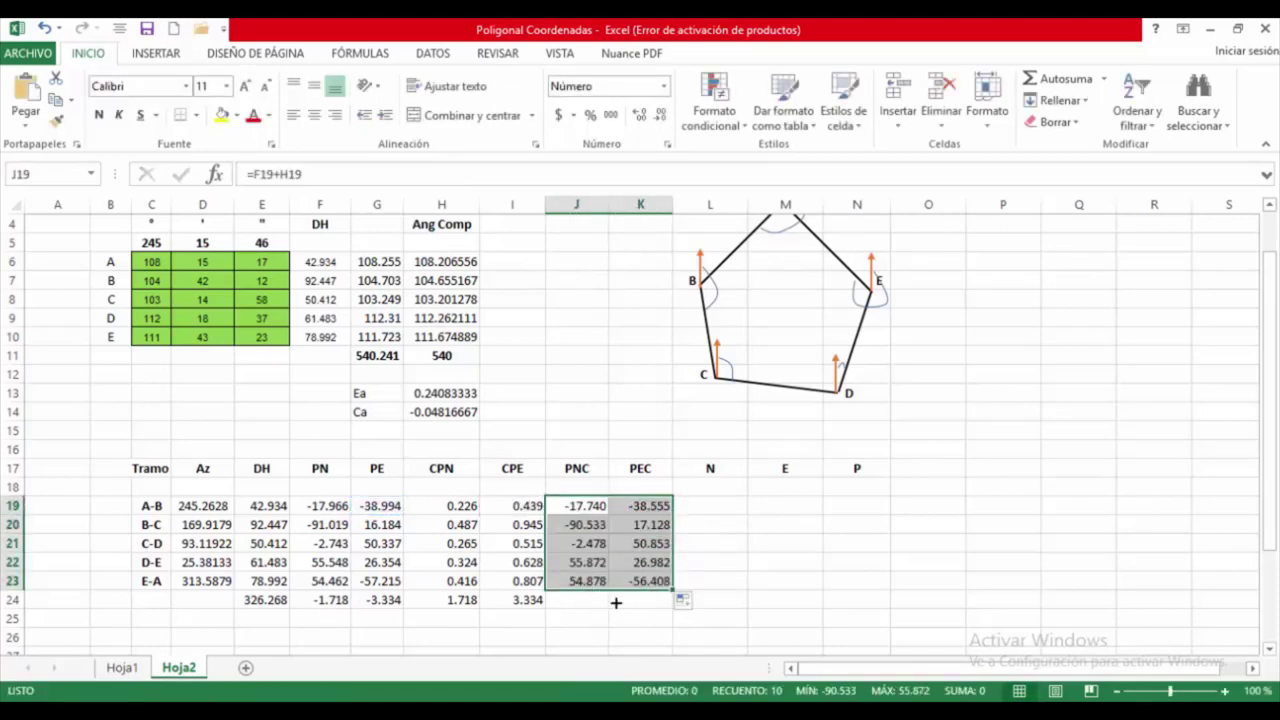
{"action": "left_click", "coordinate": [522, 600]}
{"action": "left_click_drag", "start_coordinate": [545, 609], "coordinate": [654, 603]}
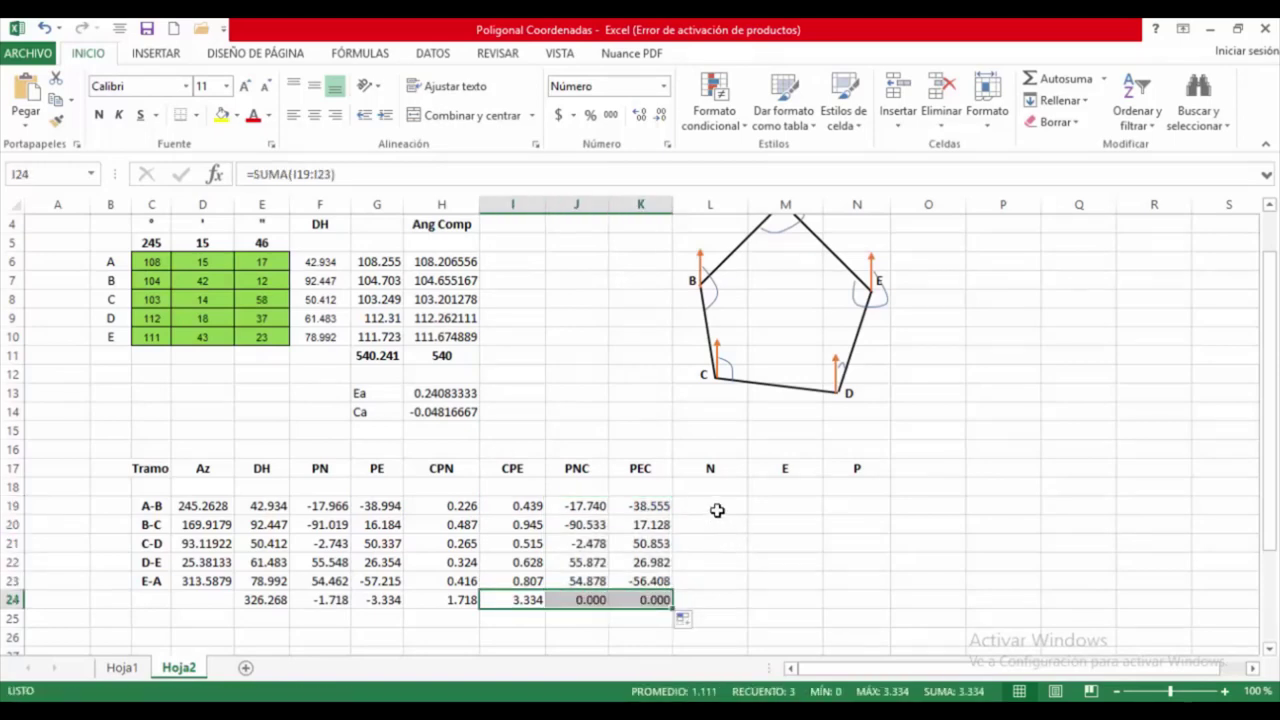
- Enter the starting coordinates in row 18: 700 for N in L18 and 400 for E in M18
{"action": "left_click", "coordinate": [710, 488]}
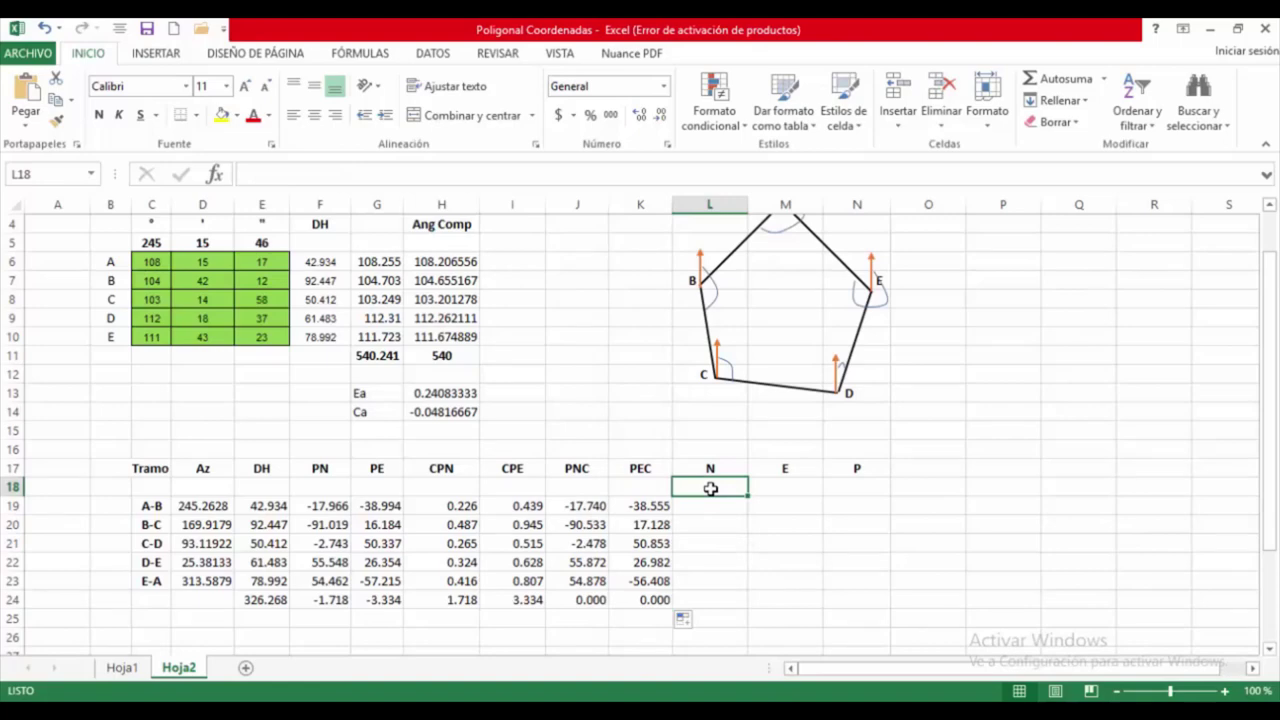
{"action": "double_click", "coordinate": [710, 488]}
{"action": "type", "text": "700"}
{"action": "key", "text": "Tab"}
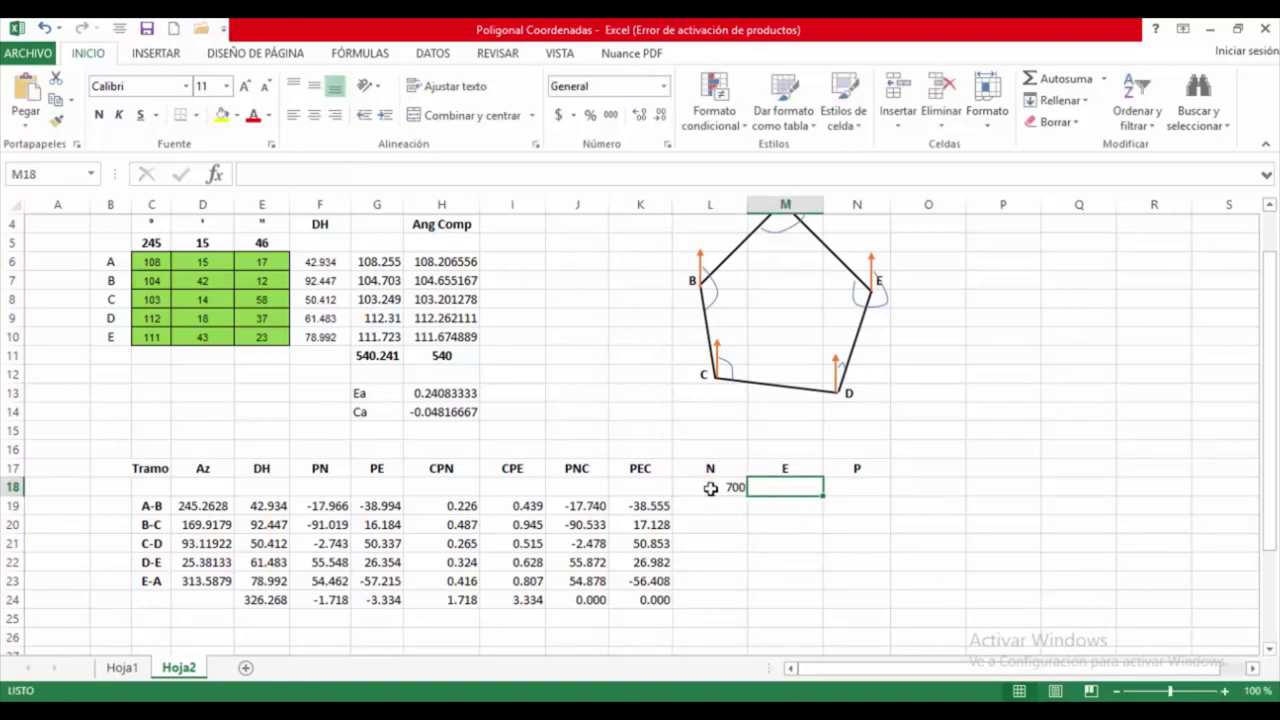
{"action": "type", "text": "8"}
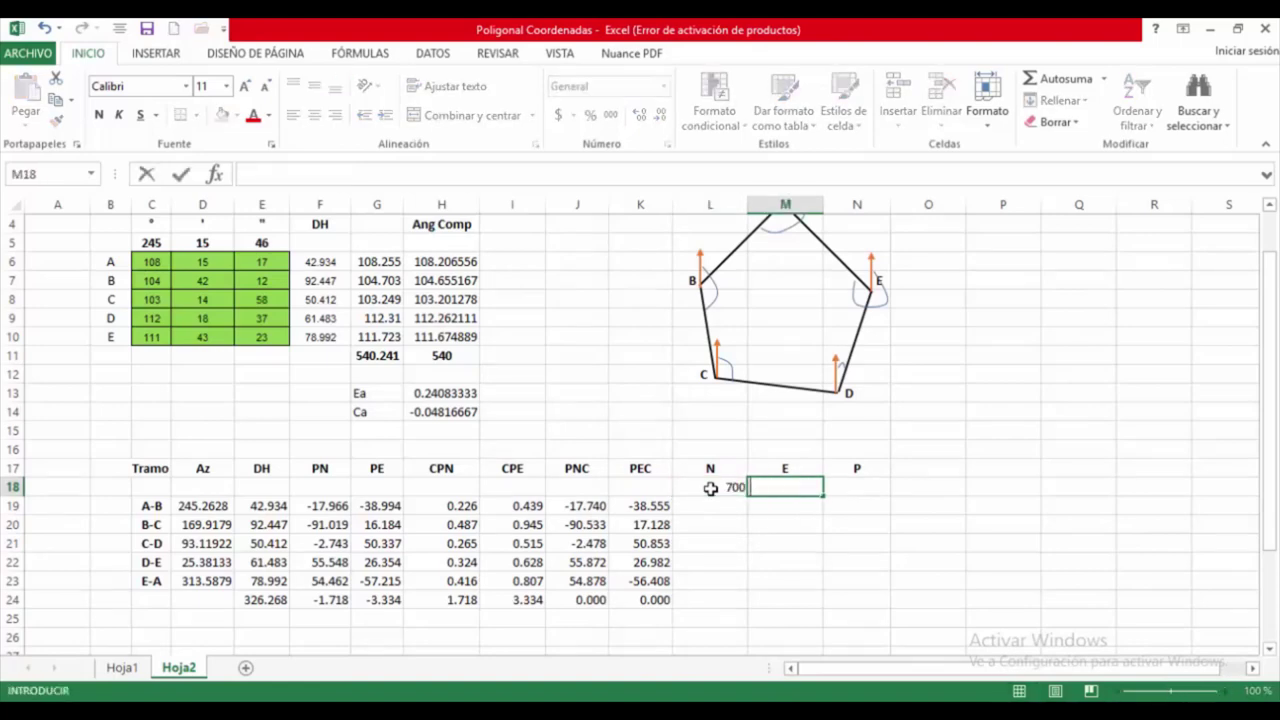
{"action": "type", "text": "400"}
{"action": "key", "text": "Return"}
{"action": "left_click_drag", "start_coordinate": [710, 488], "coordinate": [790, 490]}
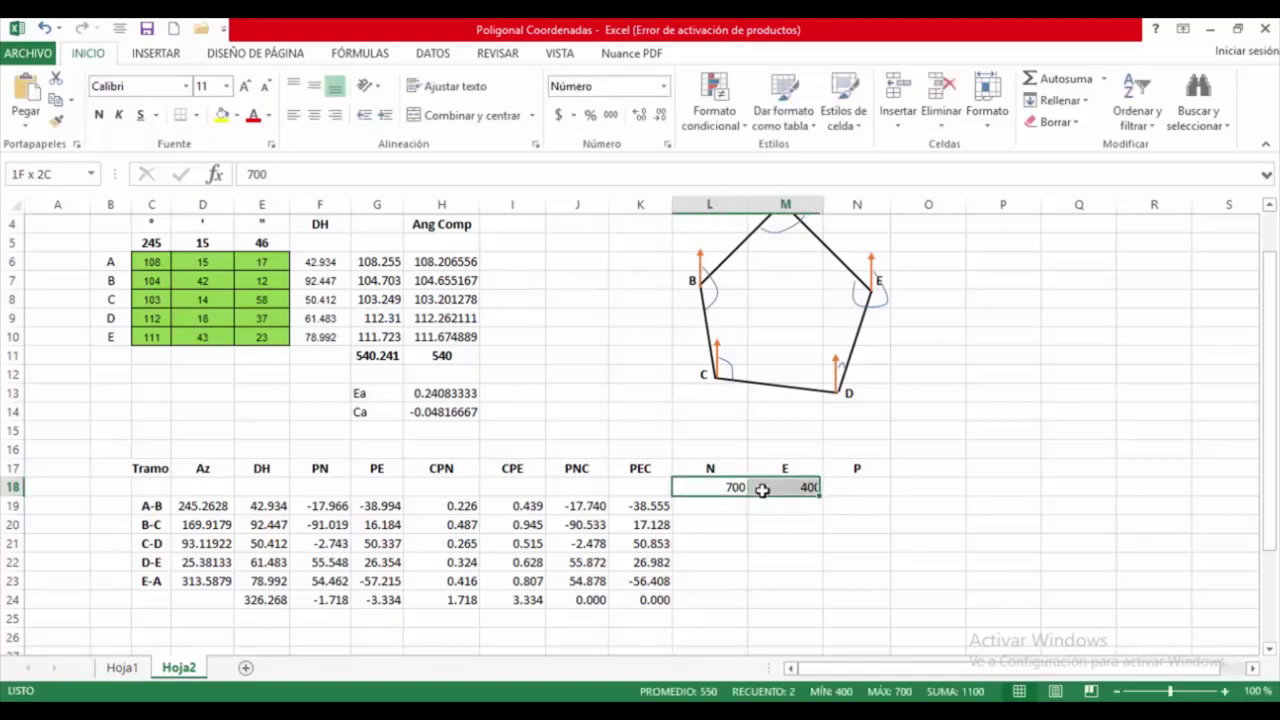
{"action": "left_click", "coordinate": [705, 505]}
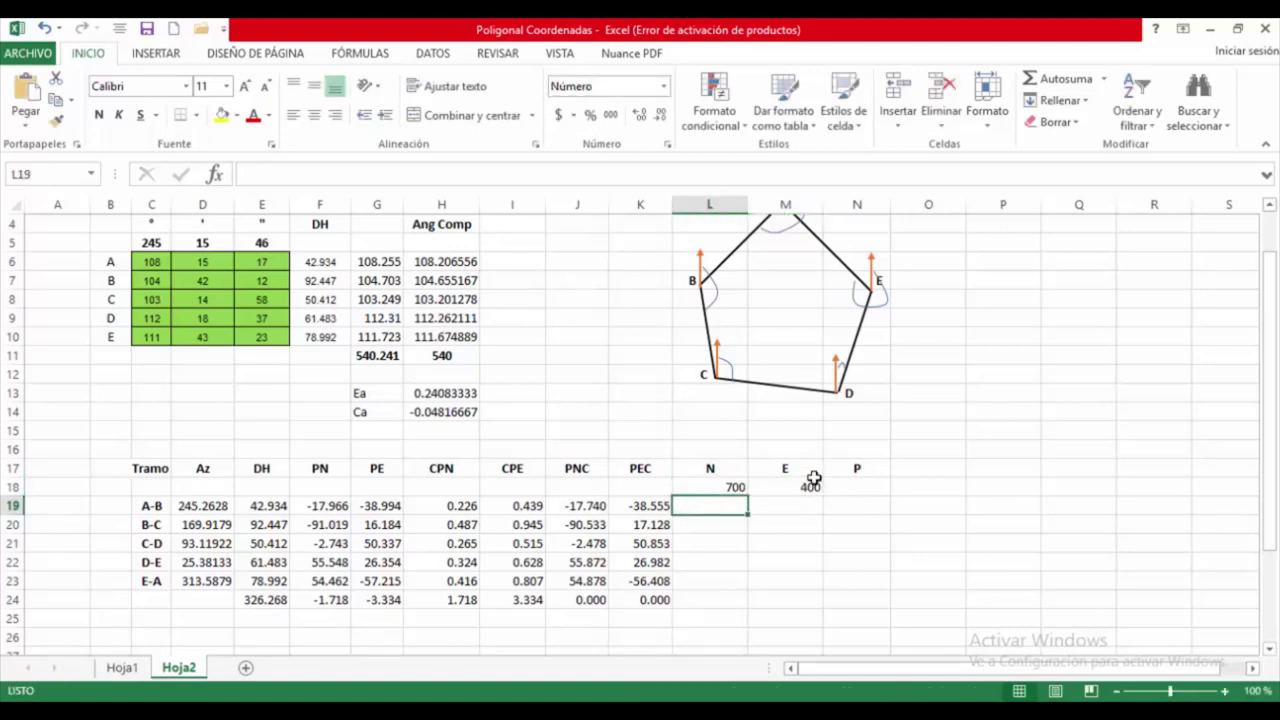
- Enter the point labels A, B and C in N18:N20 and fill them down to row 23
{"action": "left_click", "coordinate": [852, 483]}
{"action": "type", "text": "="}
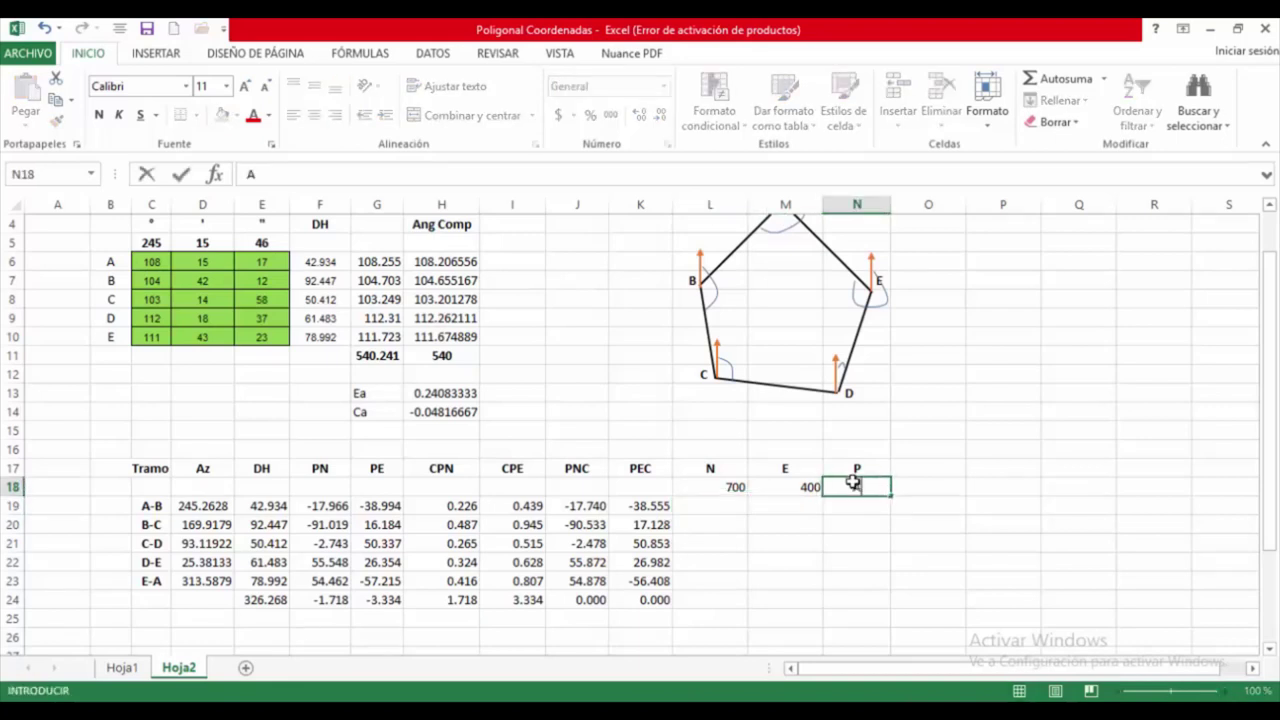
{"action": "key", "text": "Return"}
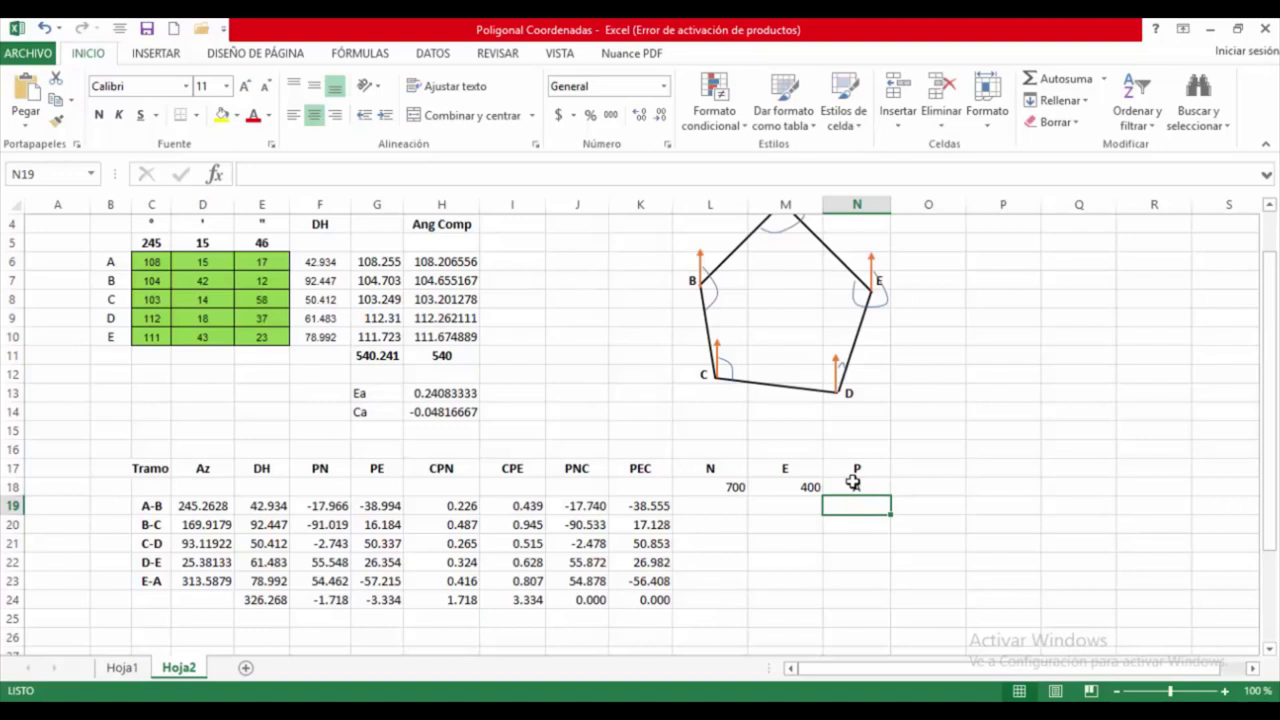
{"action": "type", "text": "B"}
{"action": "key", "text": "Return"}
{"action": "type", "text": "="}
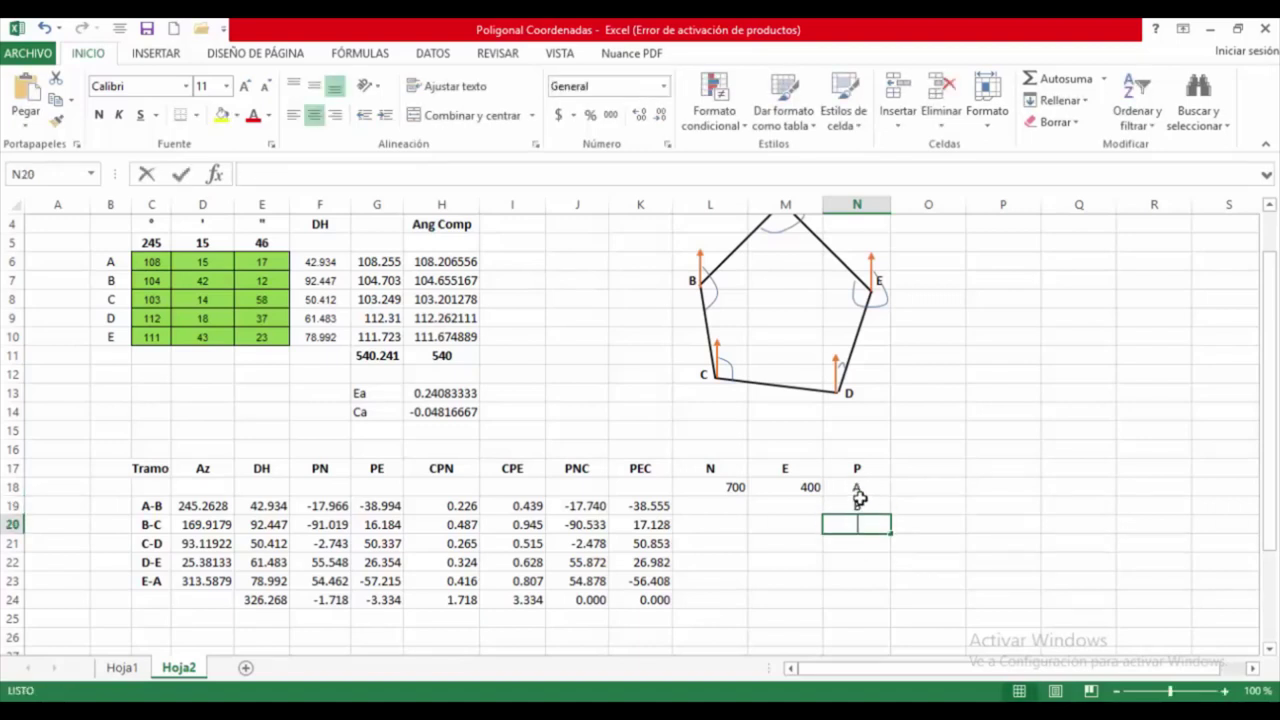
{"action": "type", "text": "C"}
{"action": "left_click_drag", "start_coordinate": [857, 488], "coordinate": [886, 592]}
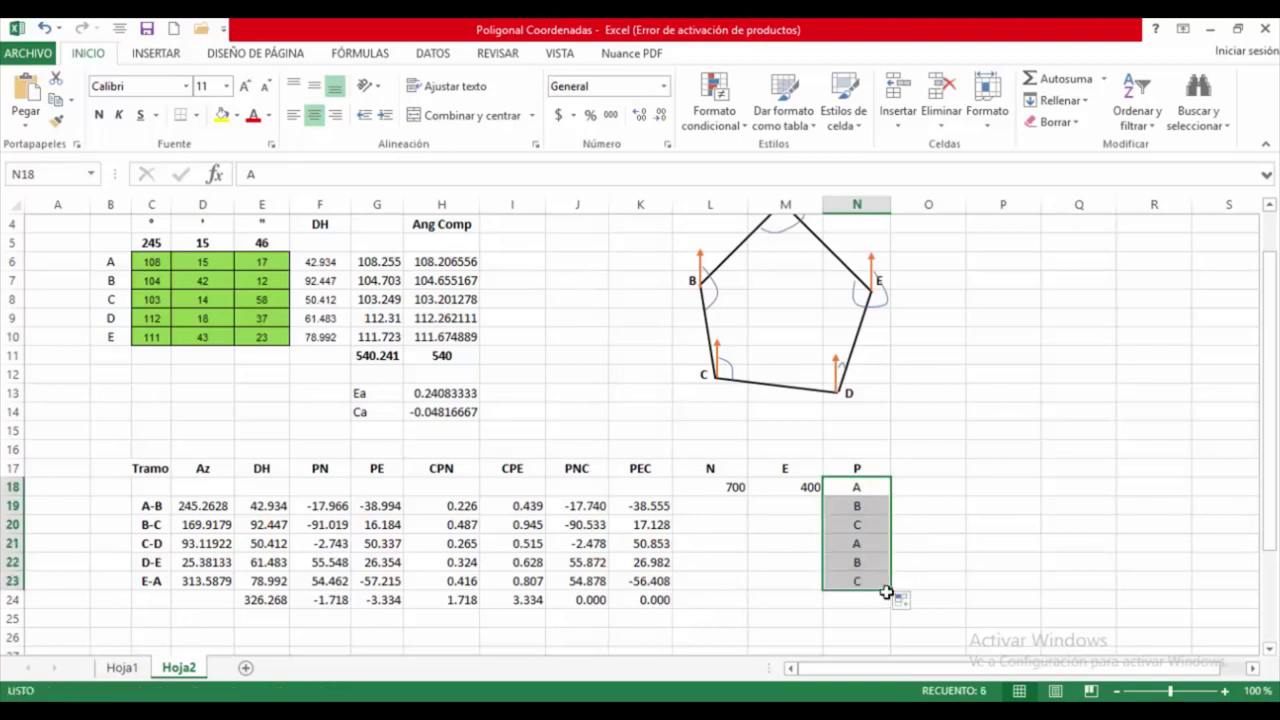
- Replace the labels in N21:N23 with D, E and A, and make the point labels N18:N23 bold
{"action": "left_click", "coordinate": [860, 540]}
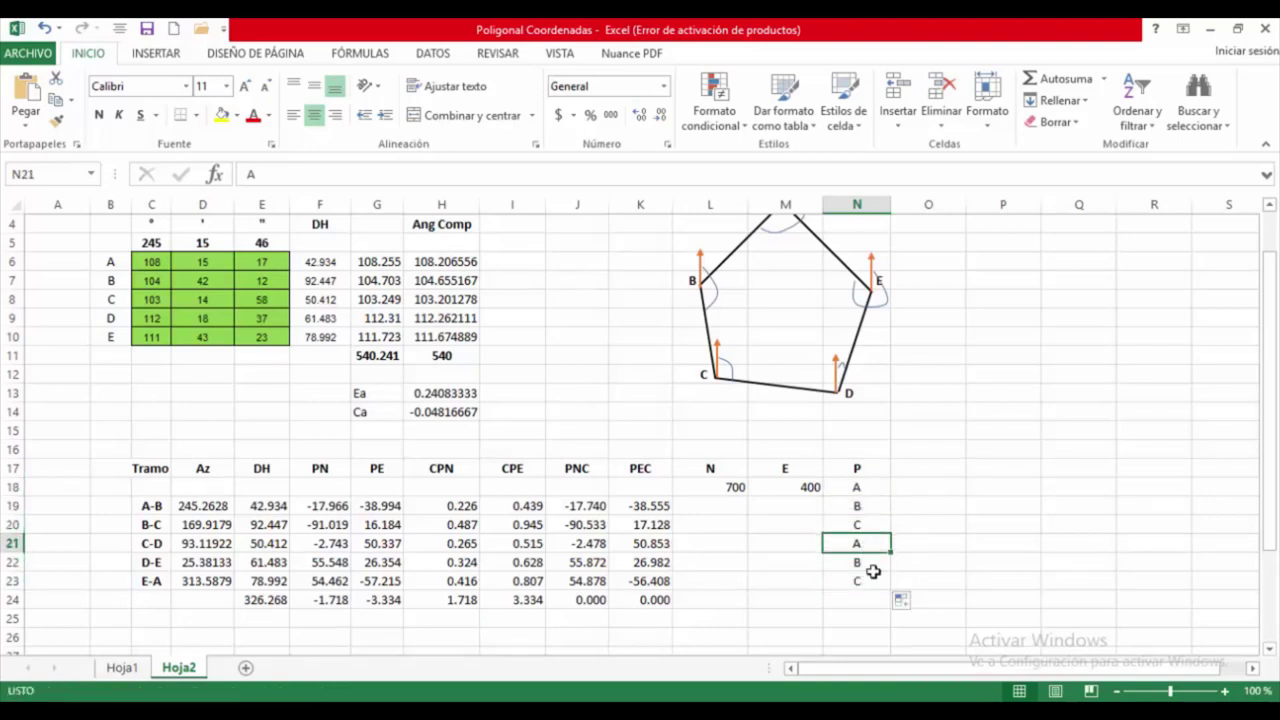
{"action": "type", "text": "D"}
{"action": "key", "text": "Return"}
{"action": "type", "text": "E"}
{"action": "key", "text": "Return"}
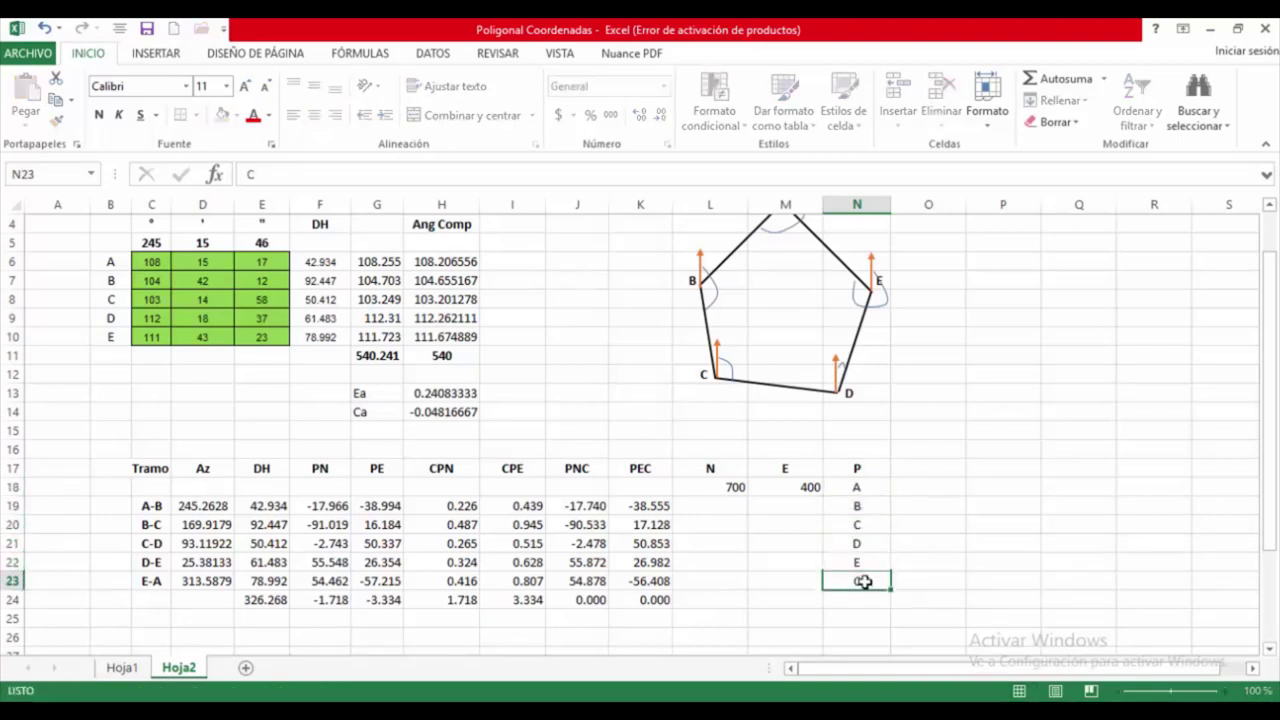
{"action": "type", "text": "A"}
{"action": "key", "text": "Tab"}
{"action": "left_click_drag", "start_coordinate": [857, 487], "coordinate": [871, 579]}
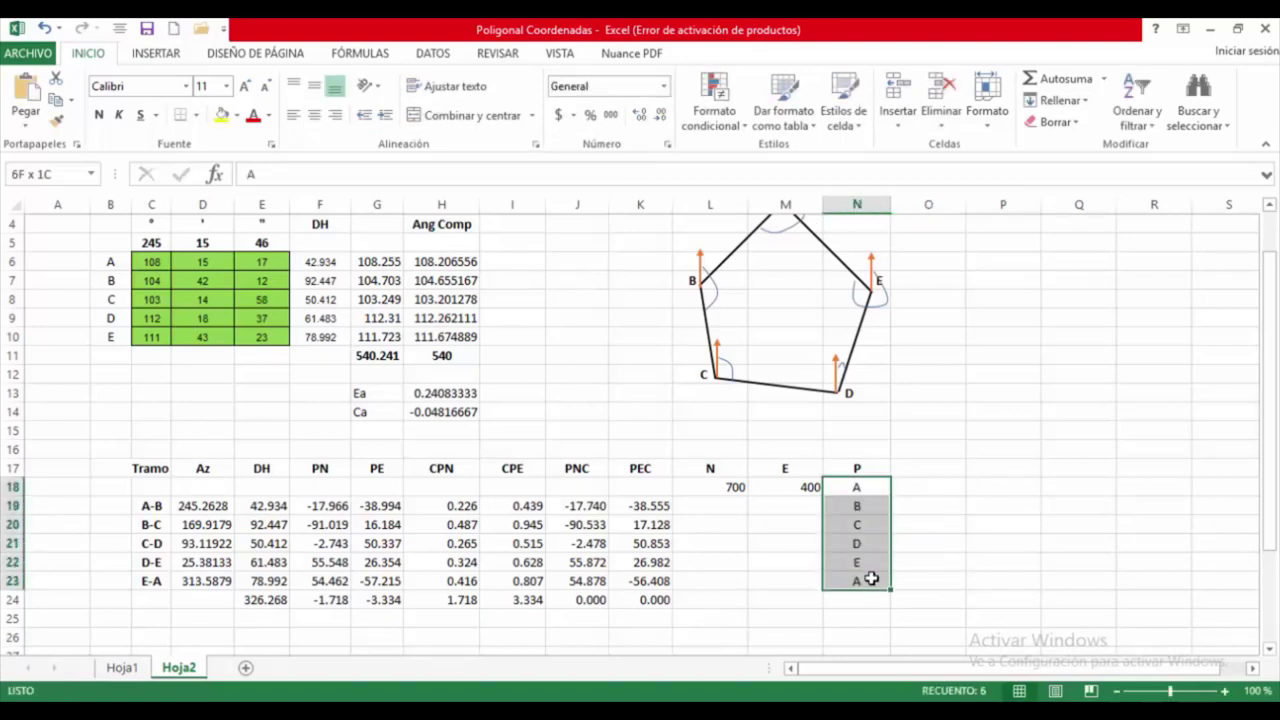
{"action": "left_click", "coordinate": [911, 484]}
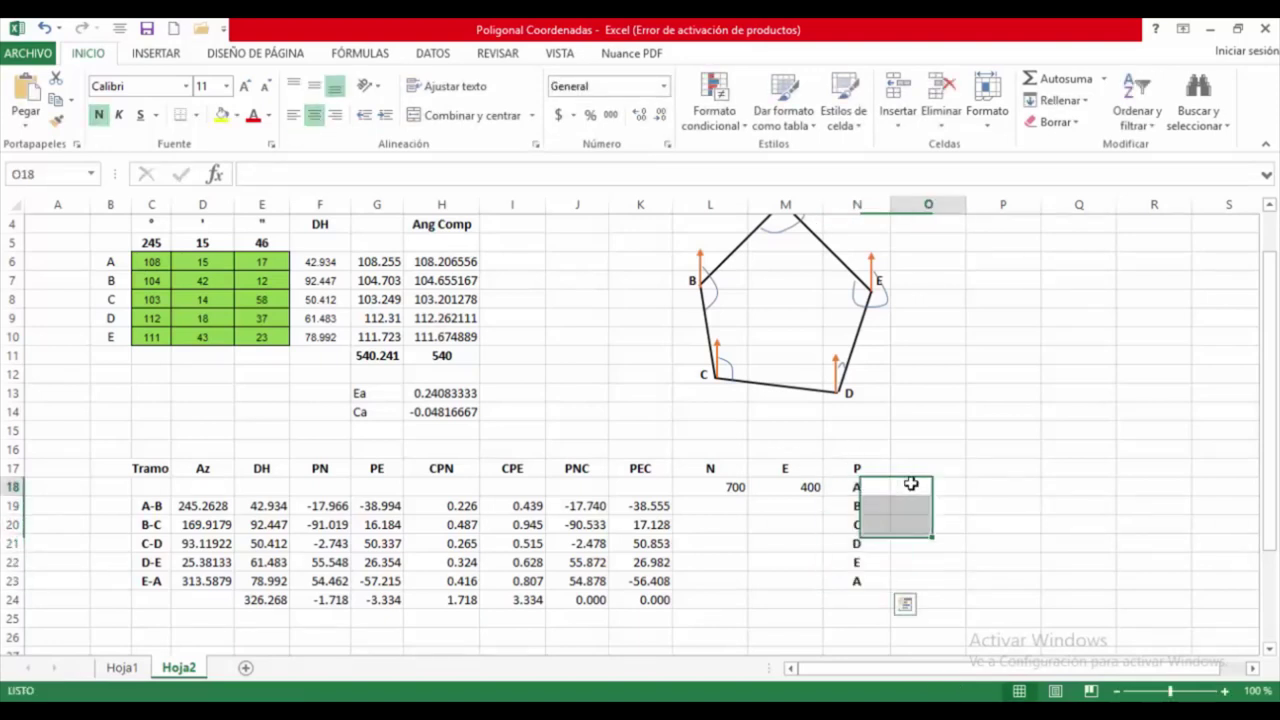
- Compute the north coordinate of point B in L19 with =L18+J19
{"action": "left_click", "coordinate": [713, 507]}
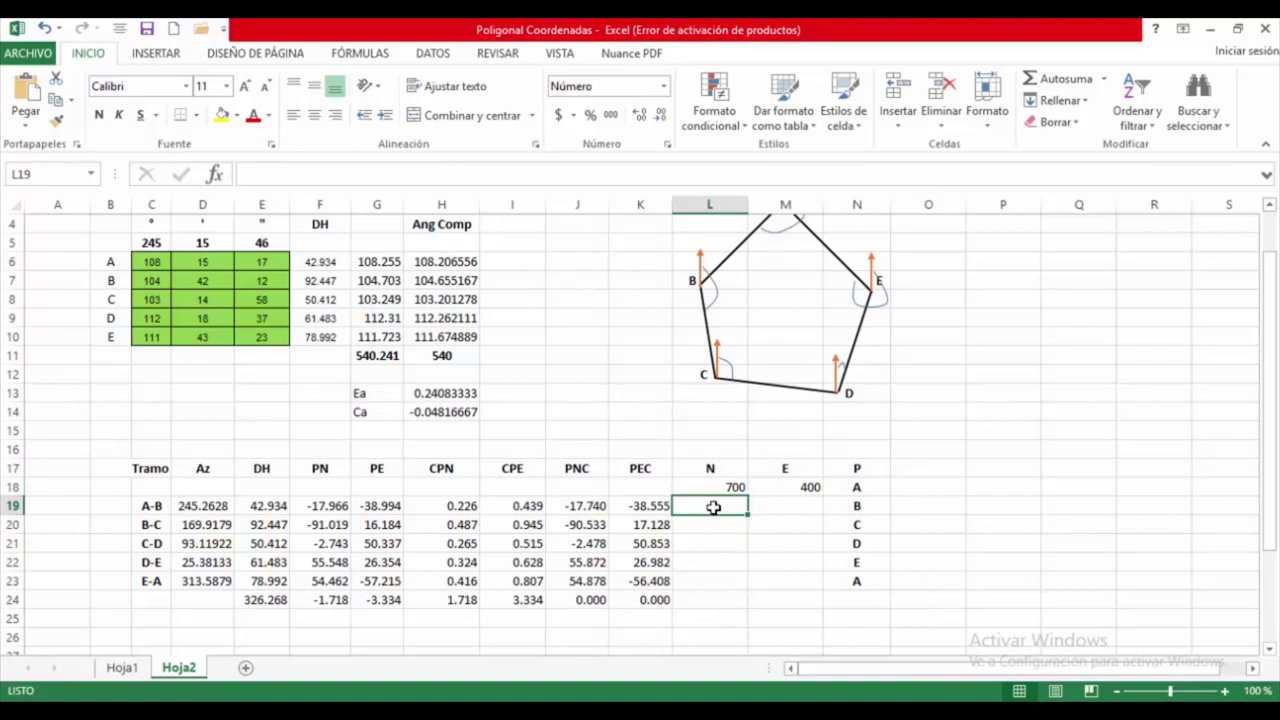
{"action": "type", "text": "="}
{"action": "left_click", "coordinate": [733, 487]}
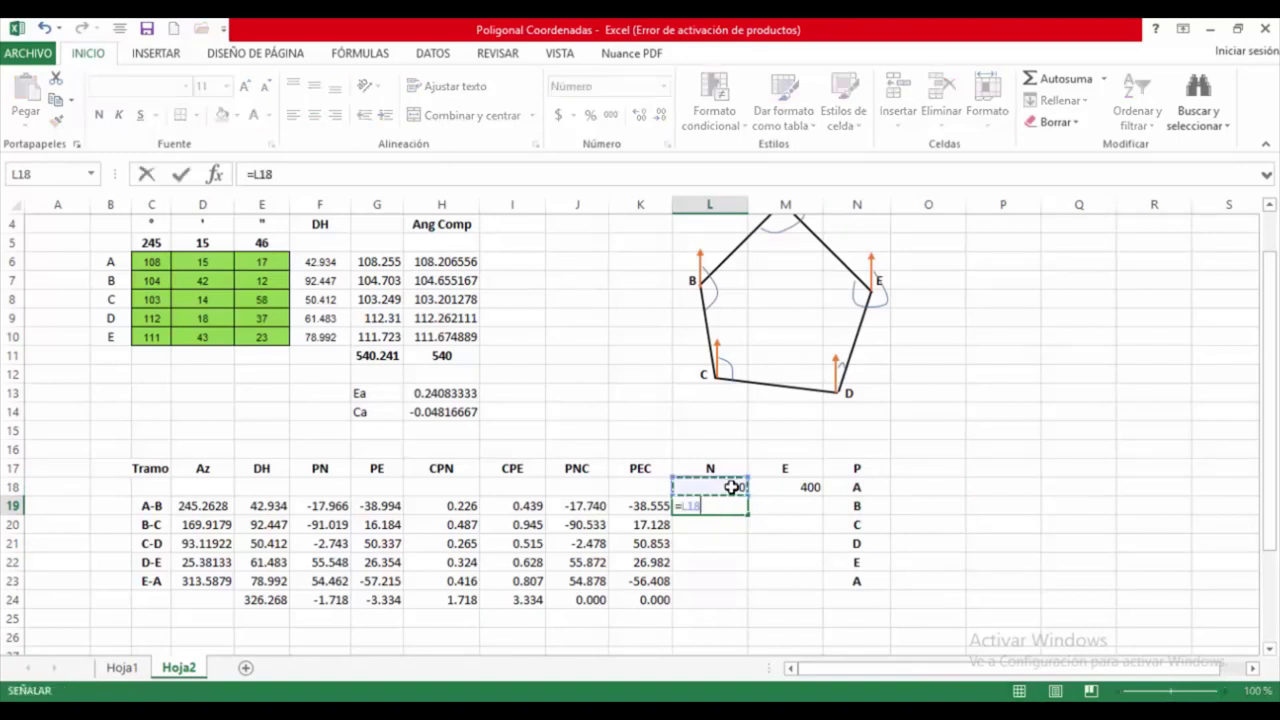
{"action": "type", "text": "+"}
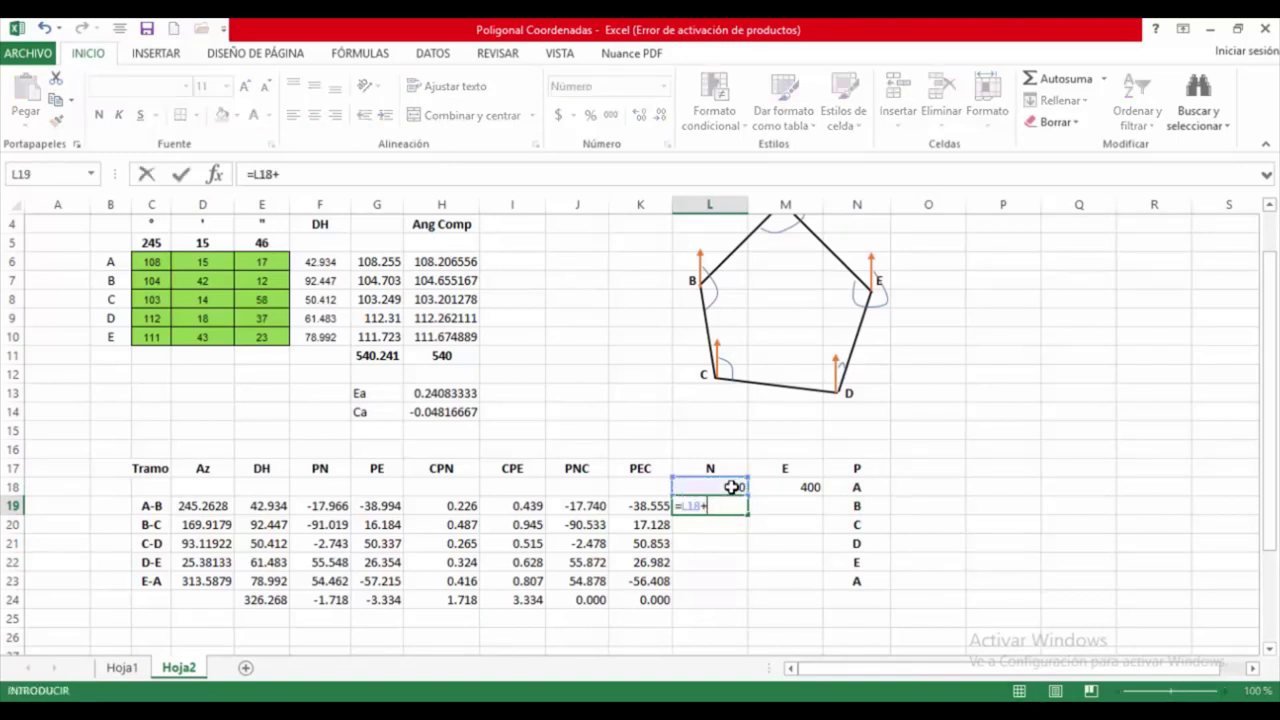
{"action": "left_click", "coordinate": [585, 506]}
{"action": "key", "text": "Return"}
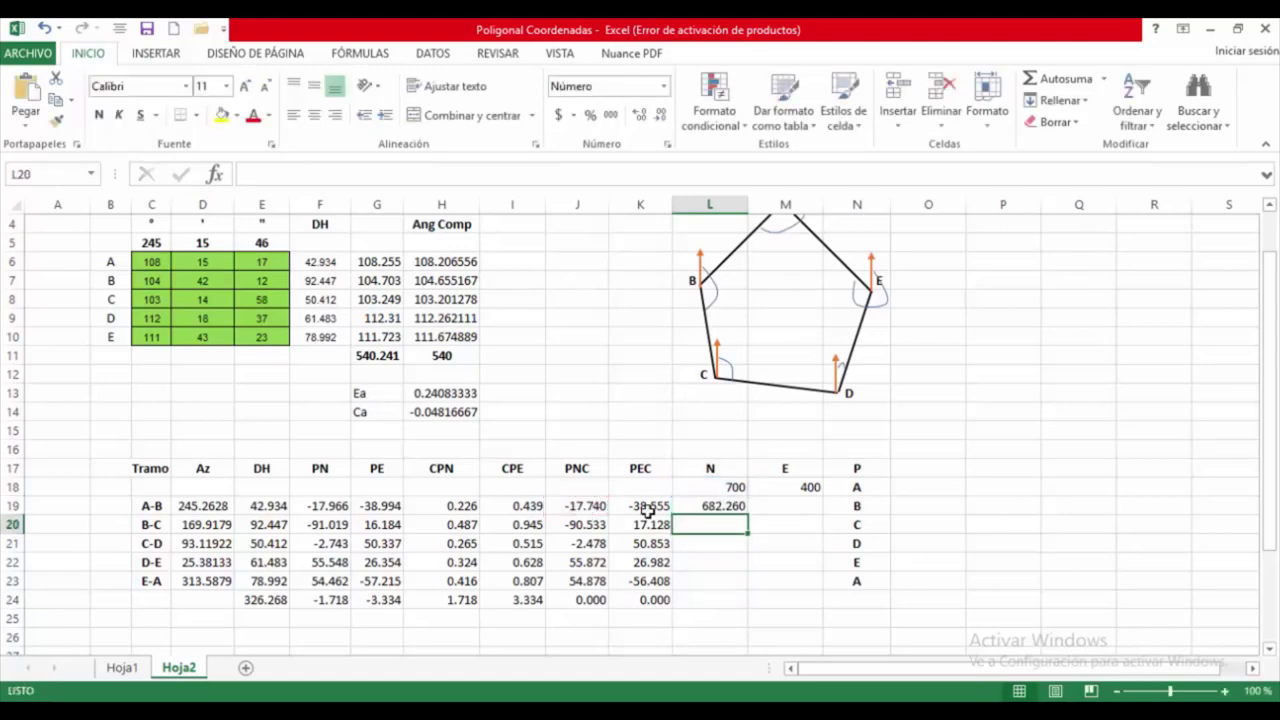
- Fill the north coordinate formula from L19 down to L23 and compute point B's east coordinate in M19 with =M18+K19
{"action": "key", "text": "Up"}
{"action": "left_click_drag", "start_coordinate": [747, 515], "coordinate": [748, 586]}
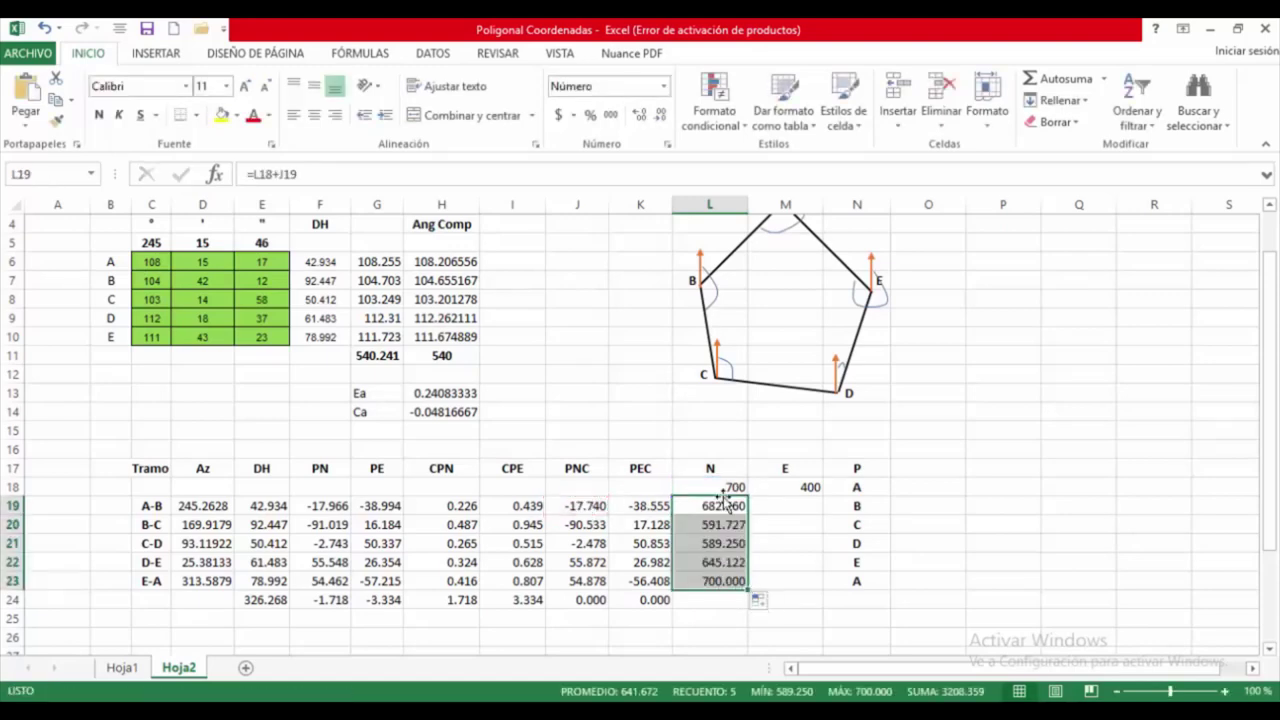
{"action": "left_click", "coordinate": [786, 505]}
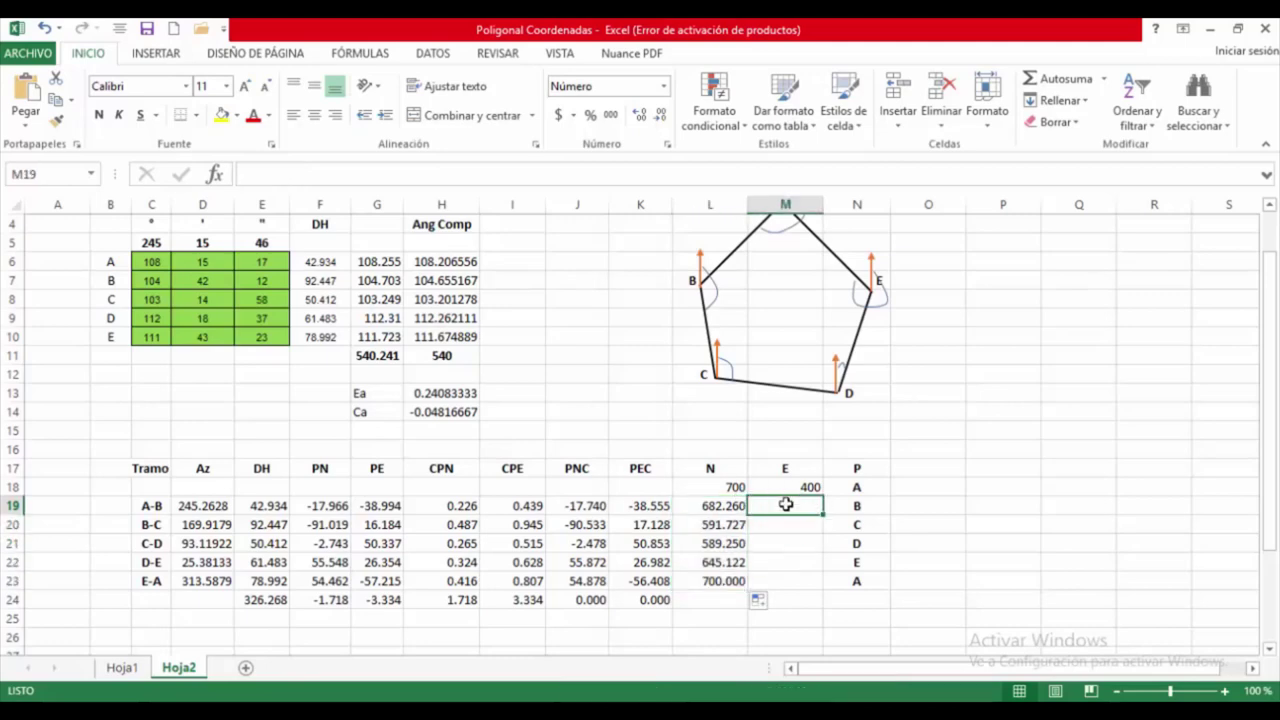
{"action": "type", "text": "="}
{"action": "left_click", "coordinate": [792, 487]}
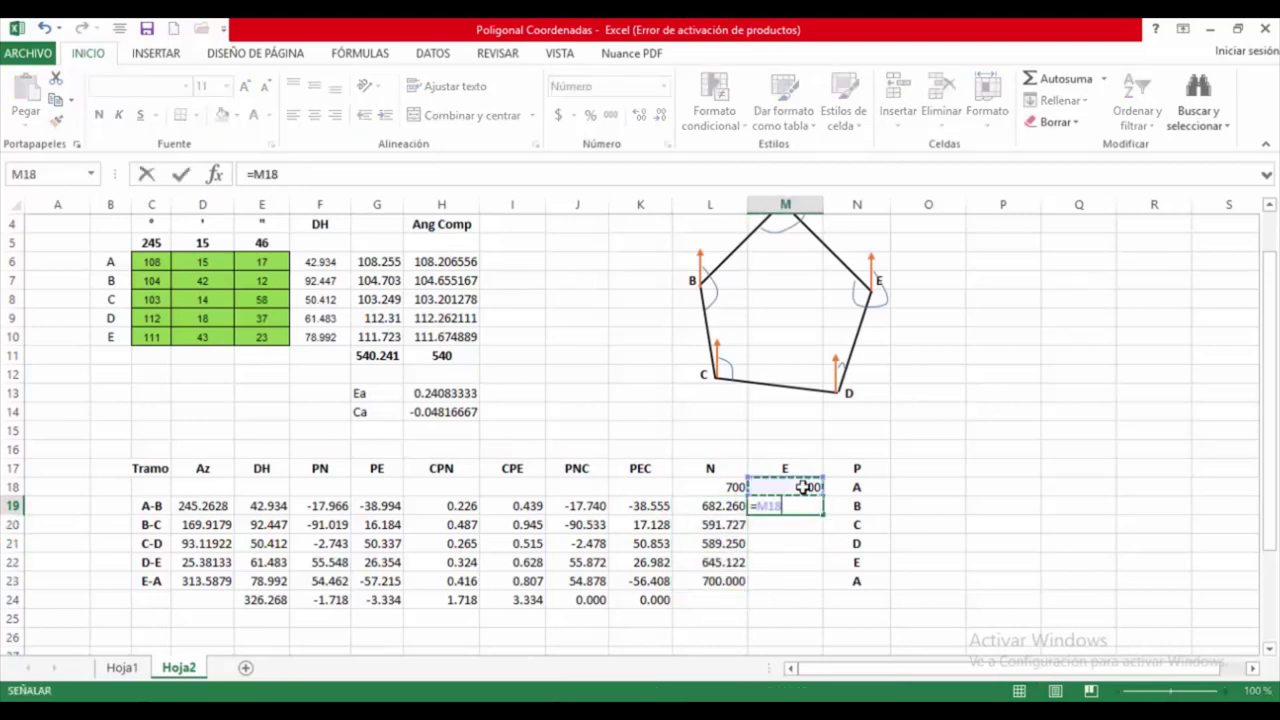
{"action": "type", "text": "+"}
{"action": "left_click", "coordinate": [640, 506]}
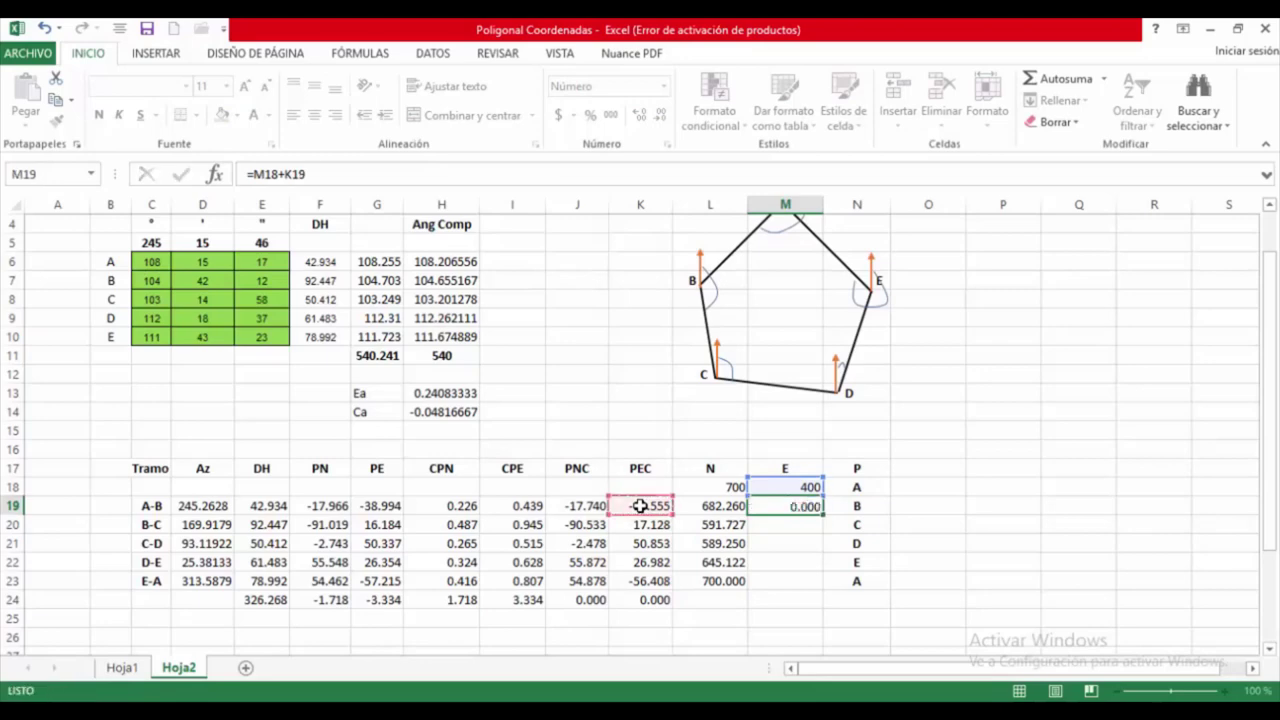
{"action": "key", "text": "Return"}
- Fill the east coordinate formula from M19 down to M23
{"action": "left_click", "coordinate": [786, 506]}
{"action": "left_click_drag", "start_coordinate": [821, 513], "coordinate": [900, 535]}
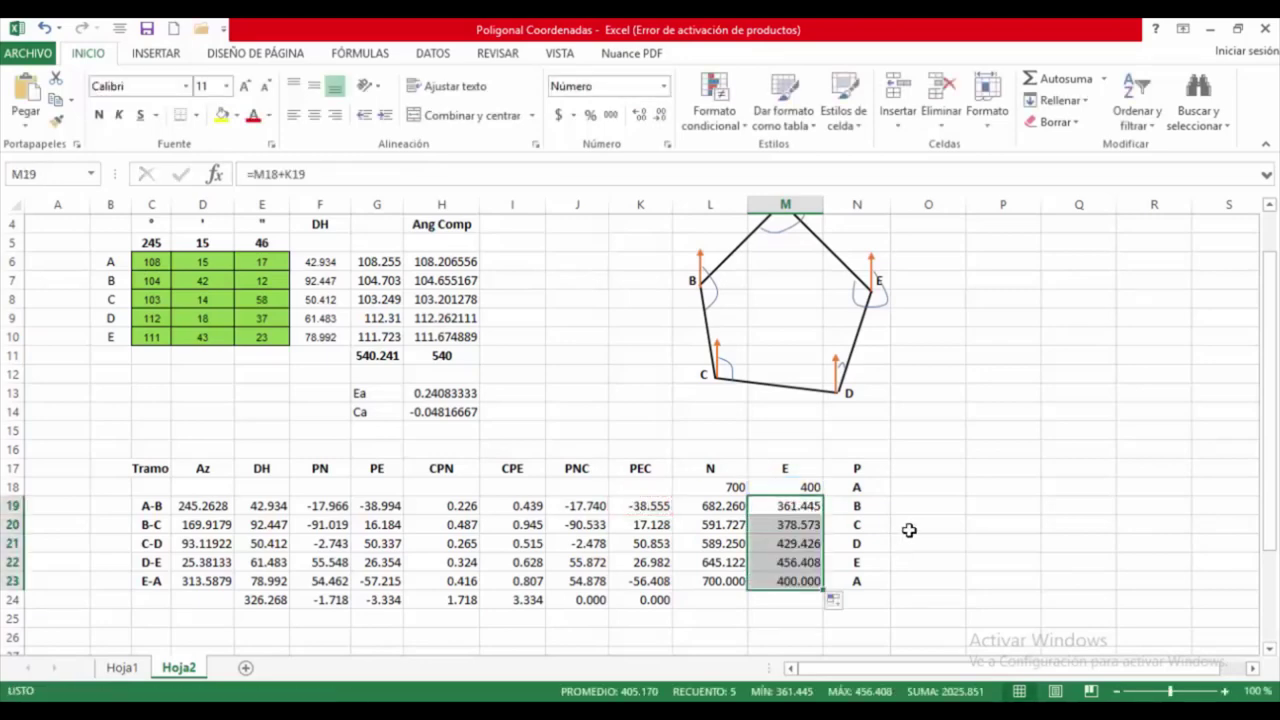
{"action": "left_click", "coordinate": [933, 521]}
- Number the points 1 to 5 under the P heading in H29:H33, entering 1, 2 and 3 and filling down the rest
{"action": "scroll", "coordinate": [731, 514], "scroll_direction": "down", "scroll_amount": 1}
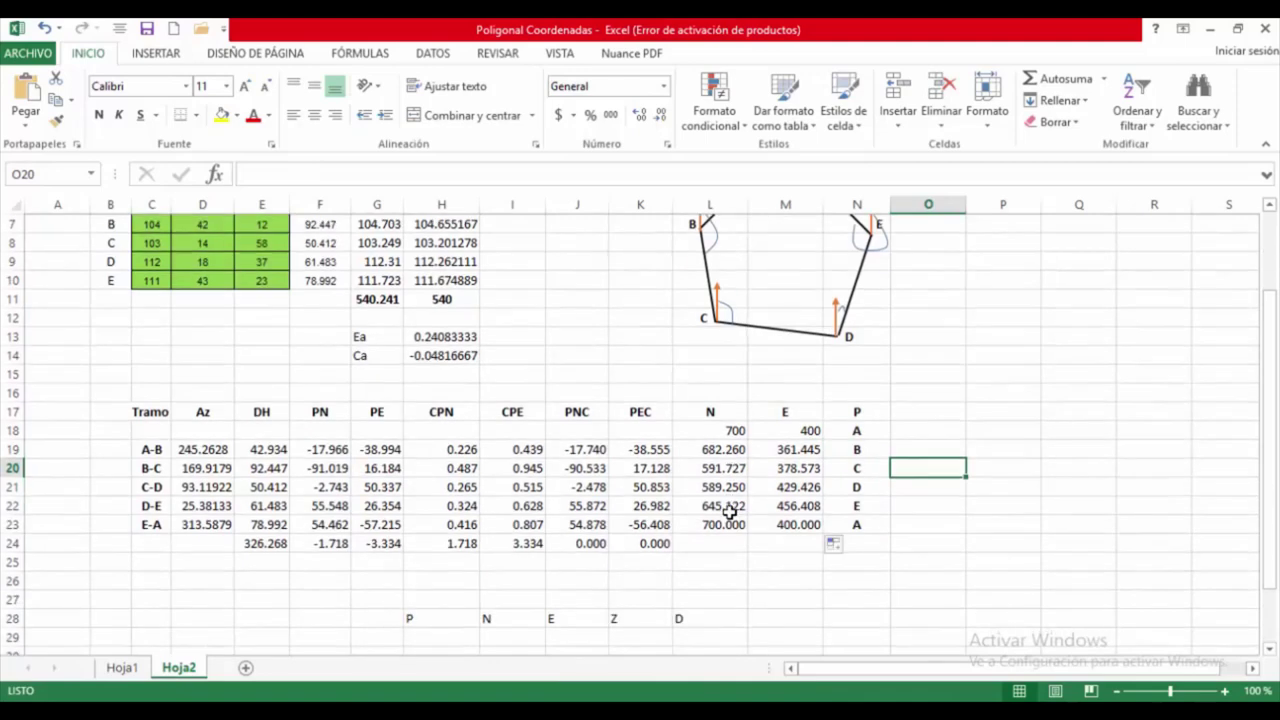
{"action": "scroll", "coordinate": [731, 505], "scroll_direction": "down", "scroll_amount": 1}
{"action": "left_click_drag", "start_coordinate": [725, 377], "coordinate": [835, 463]}
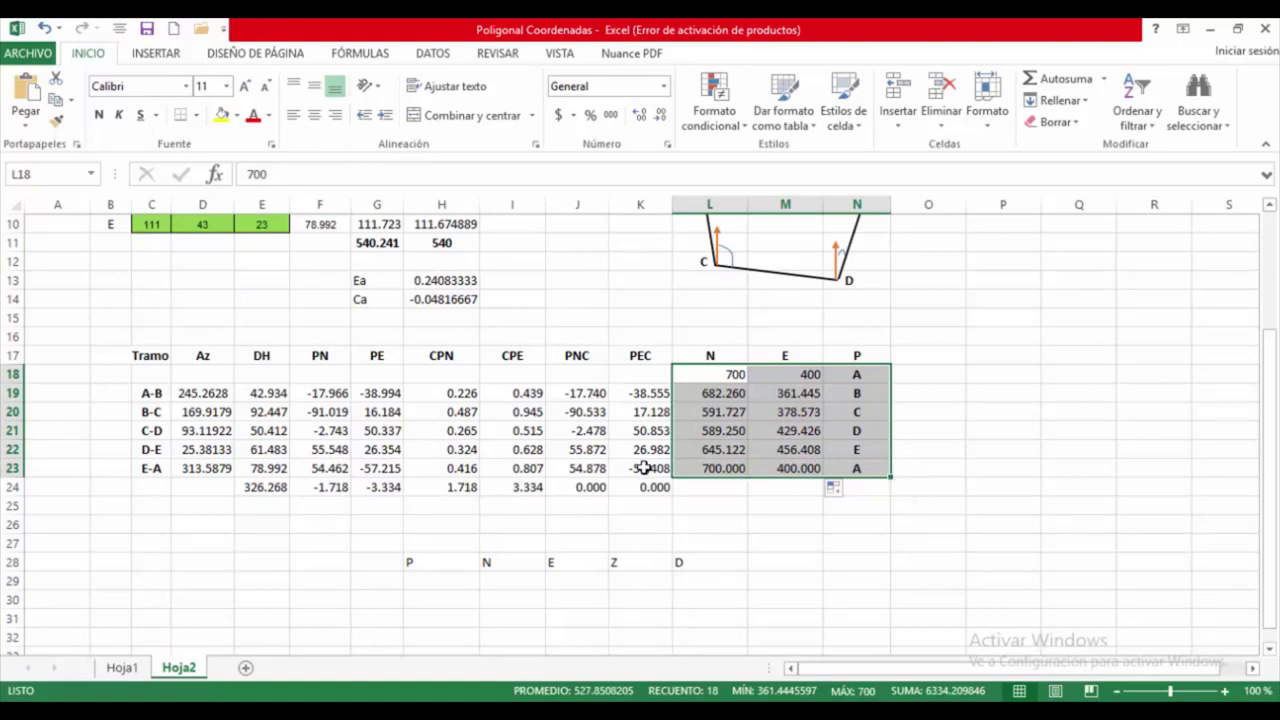
{"action": "left_click", "coordinate": [730, 521]}
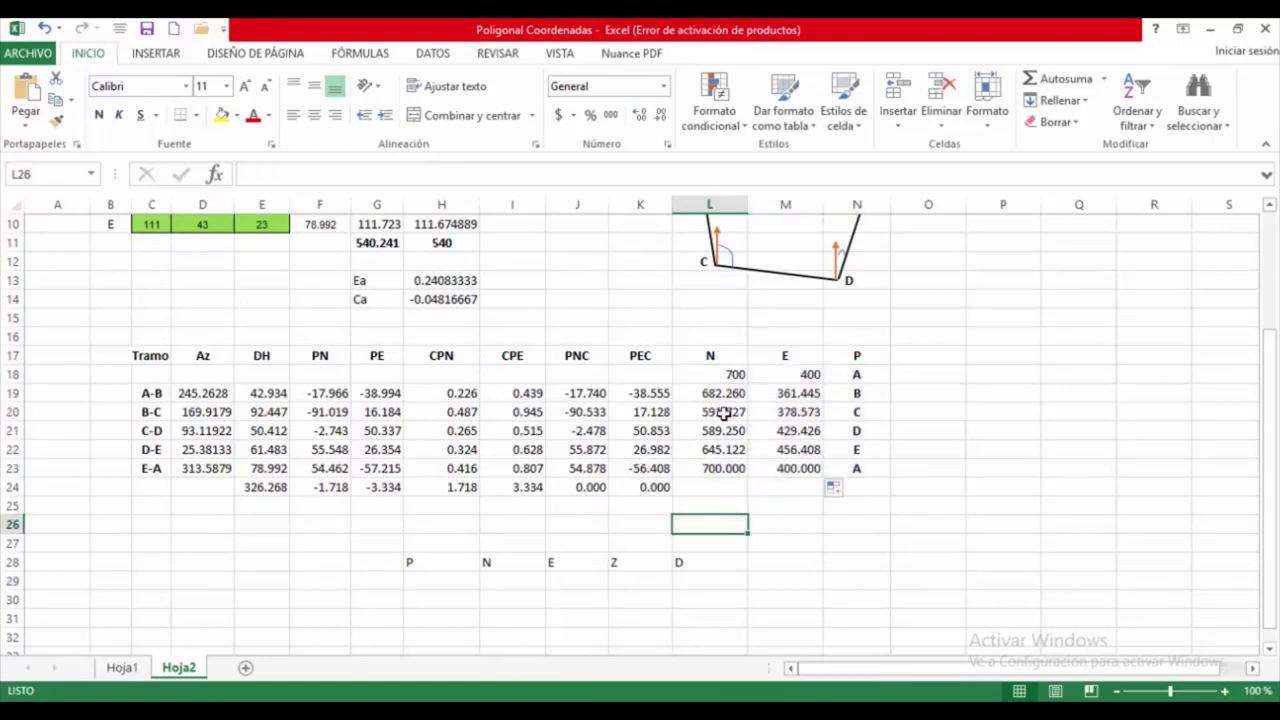
{"action": "scroll", "coordinate": [725, 414], "scroll_direction": "down", "scroll_amount": 1}
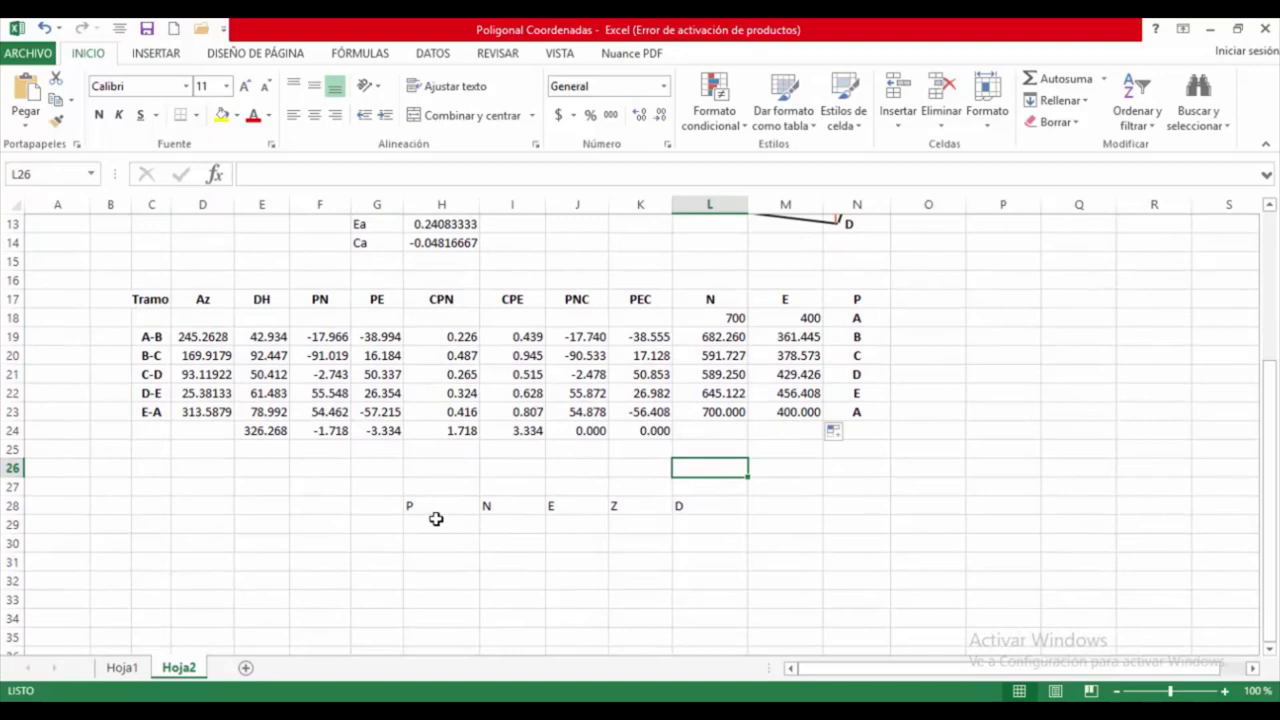
{"action": "left_click", "coordinate": [440, 531]}
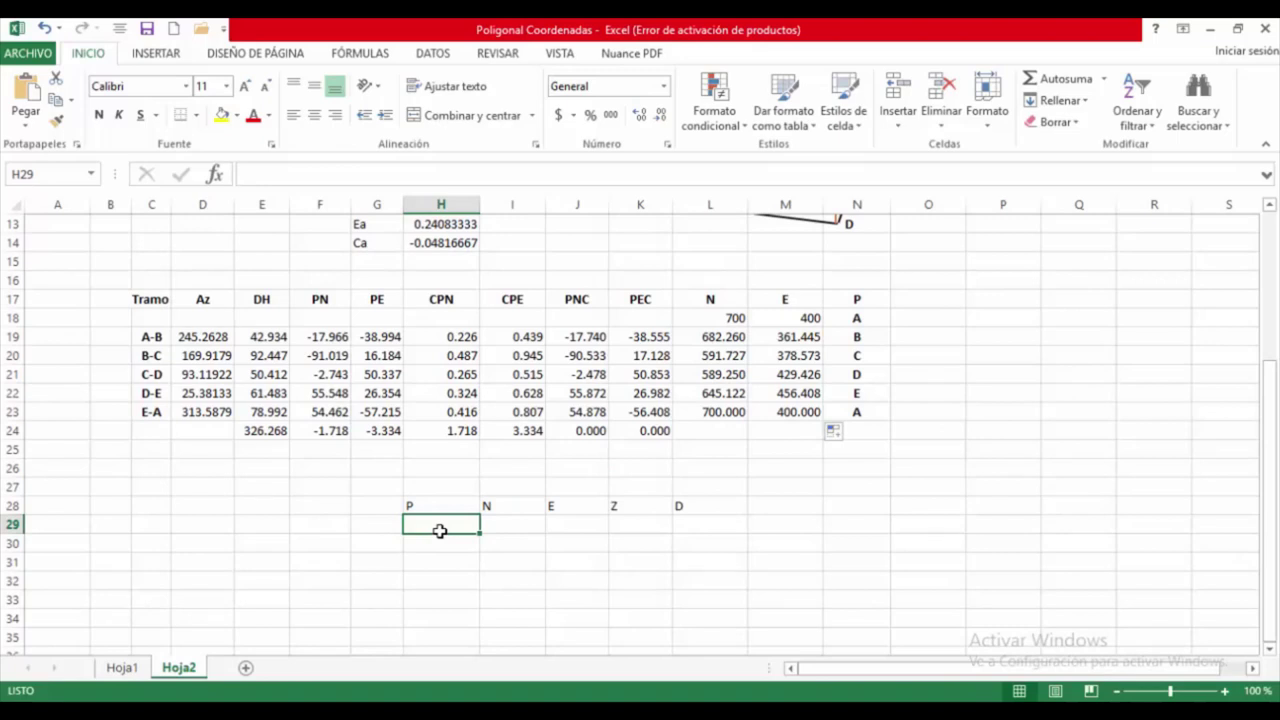
{"action": "type", "text": "1"}
{"action": "key", "text": "Return"}
{"action": "type", "text": "2"}
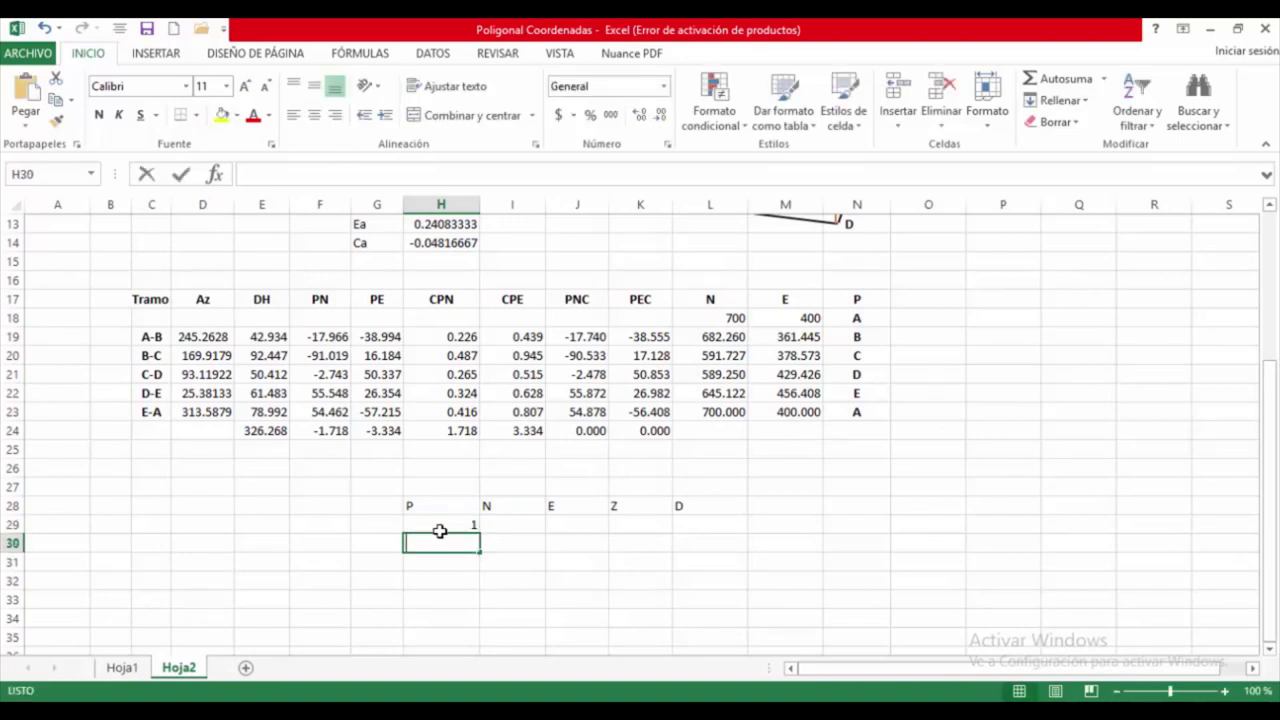
{"action": "key", "text": "Return"}
{"action": "type", "text": "3"}
{"action": "key", "text": "Return"}
{"action": "left_click_drag", "start_coordinate": [440, 531], "coordinate": [478, 608]}
- Link point 1's coordinates to the traverse table, with =L18 for N in I29 and =M18 for E in J29
{"action": "left_click", "coordinate": [509, 520]}
{"action": "type", "text": "="}
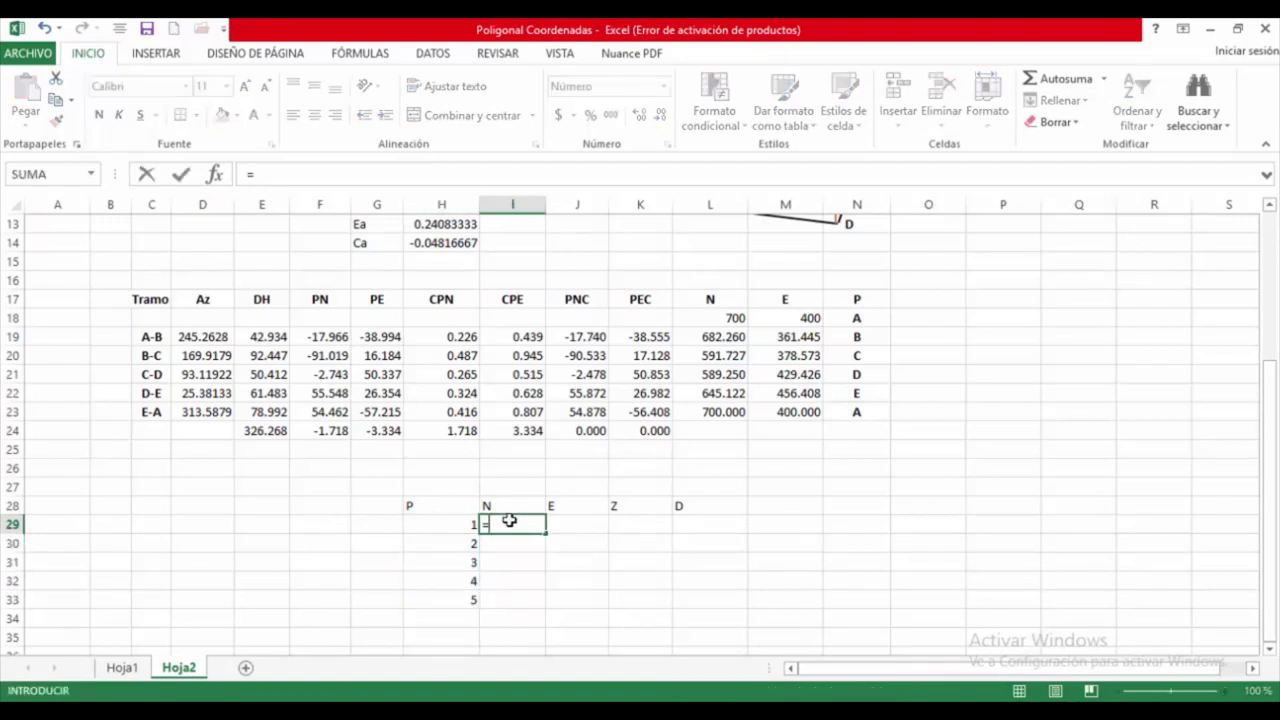
{"action": "left_click", "coordinate": [710, 318]}
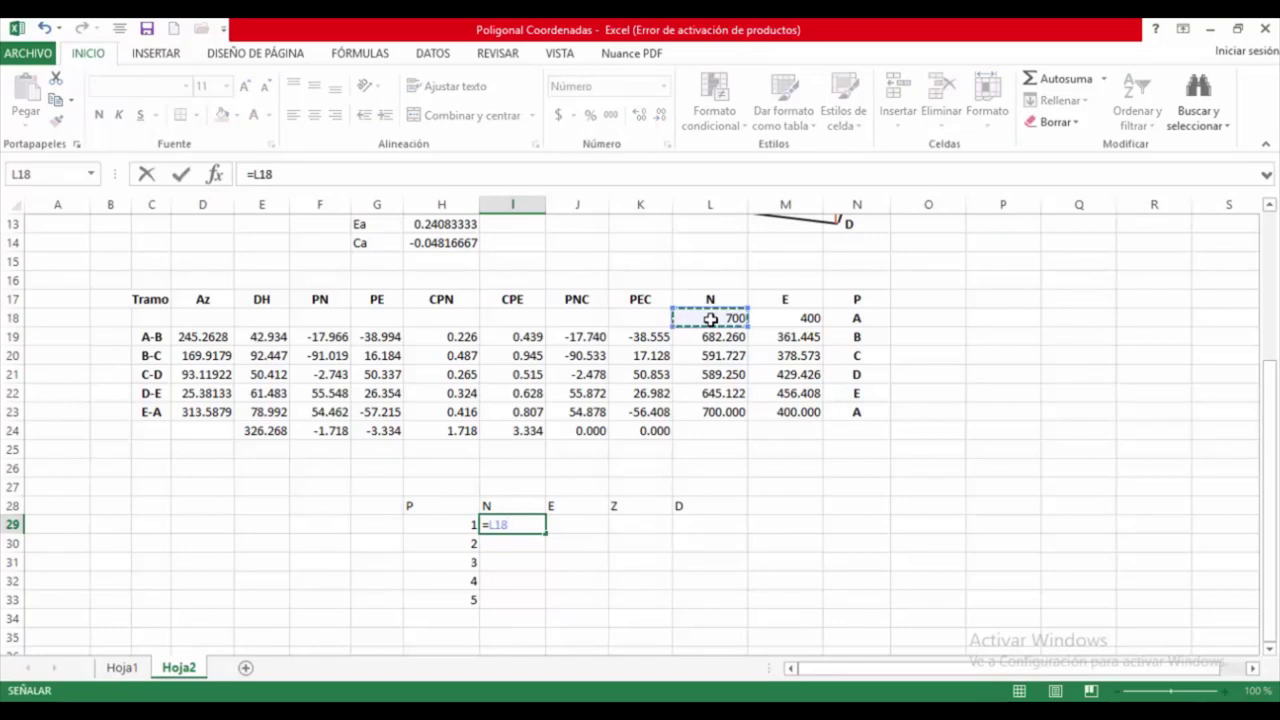
{"action": "key", "text": "Return"}
{"action": "key", "text": "Up"}
{"action": "key", "text": "Right"}
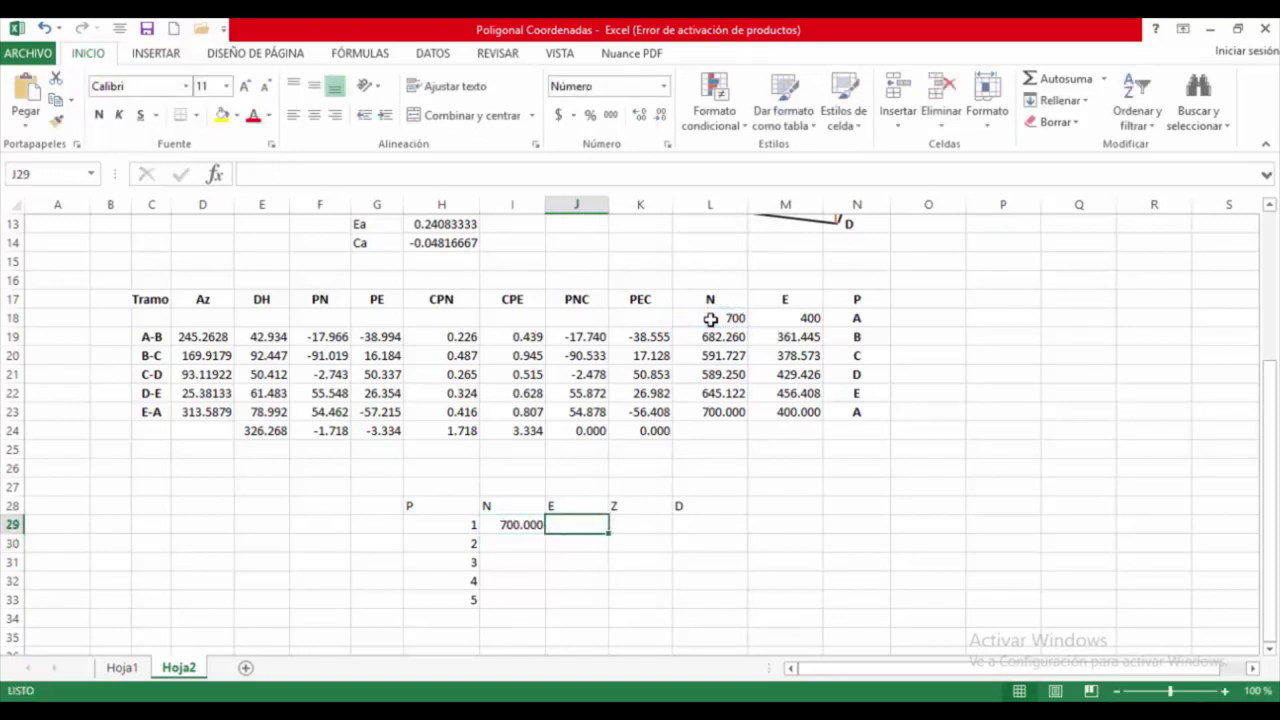
{"action": "type", "text": "="}
{"action": "left_click", "coordinate": [806, 320]}
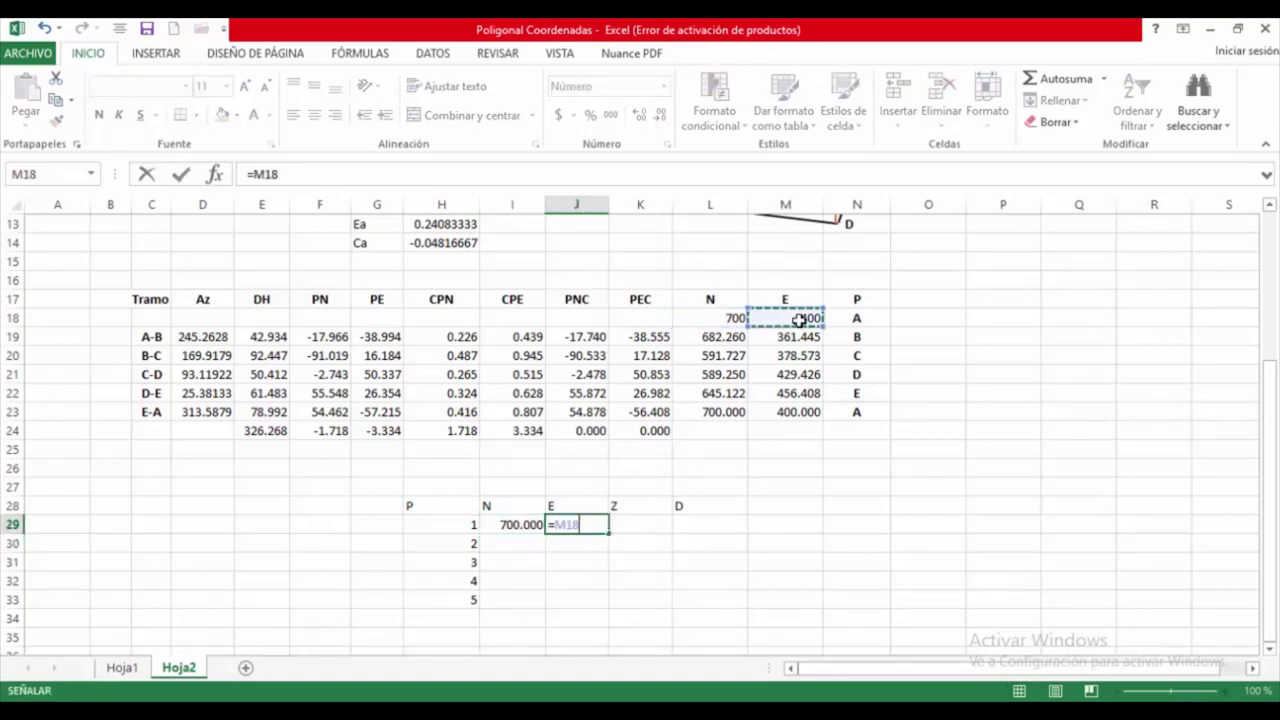
{"action": "key", "text": "Return"}
- Enter 0 as point 1's Z in K29 and link its description in L29 to the point label in N18
{"action": "left_click", "coordinate": [654, 522]}
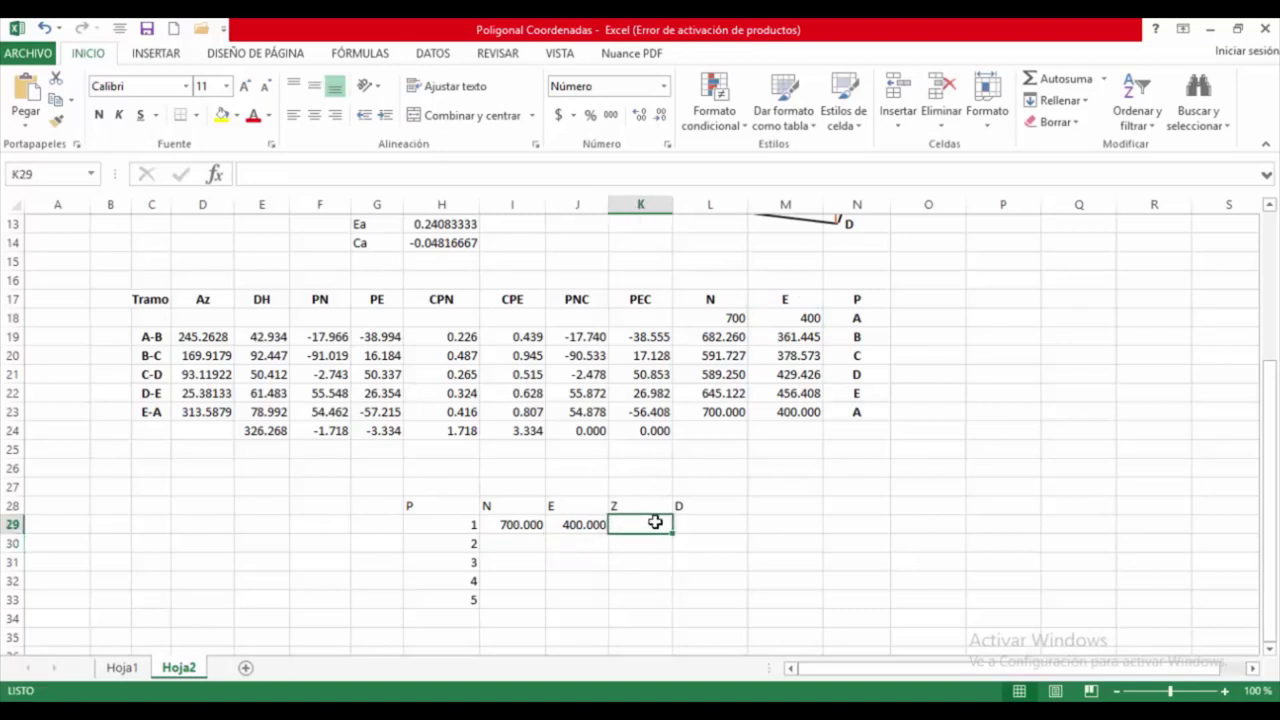
{"action": "type", "text": "0"}
{"action": "key", "text": "Tab"}
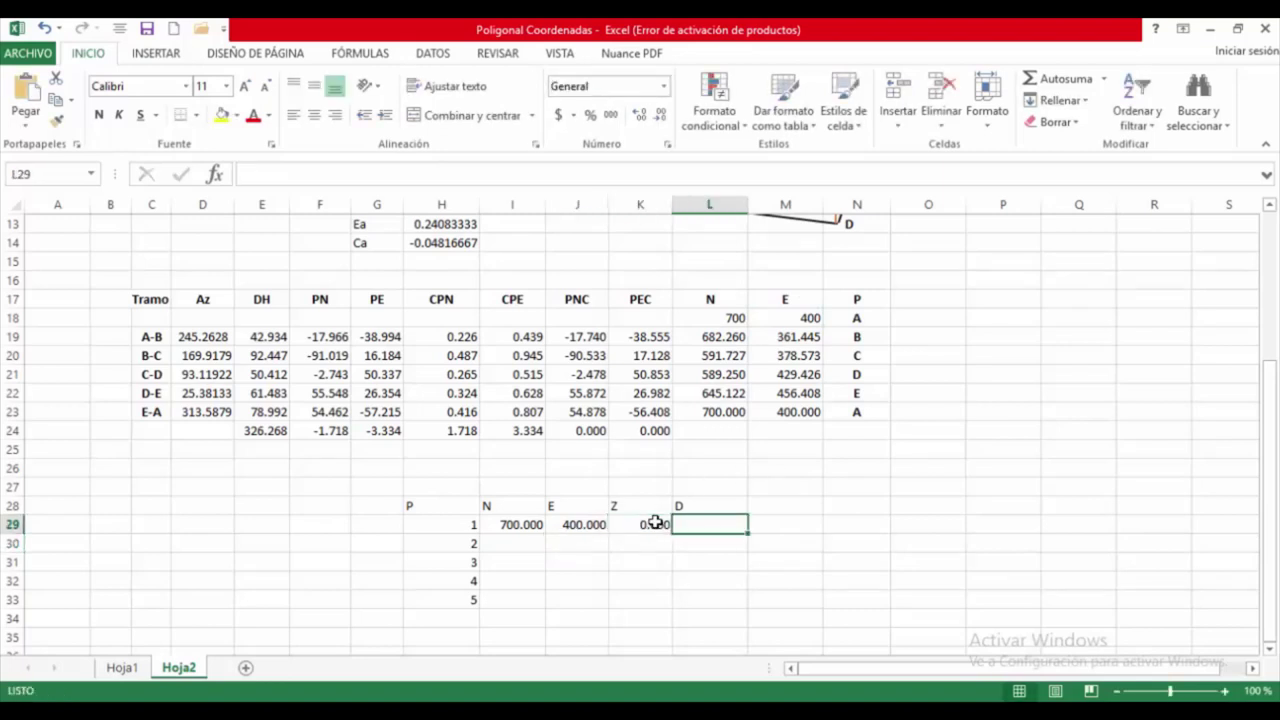
{"action": "type", "text": "="}
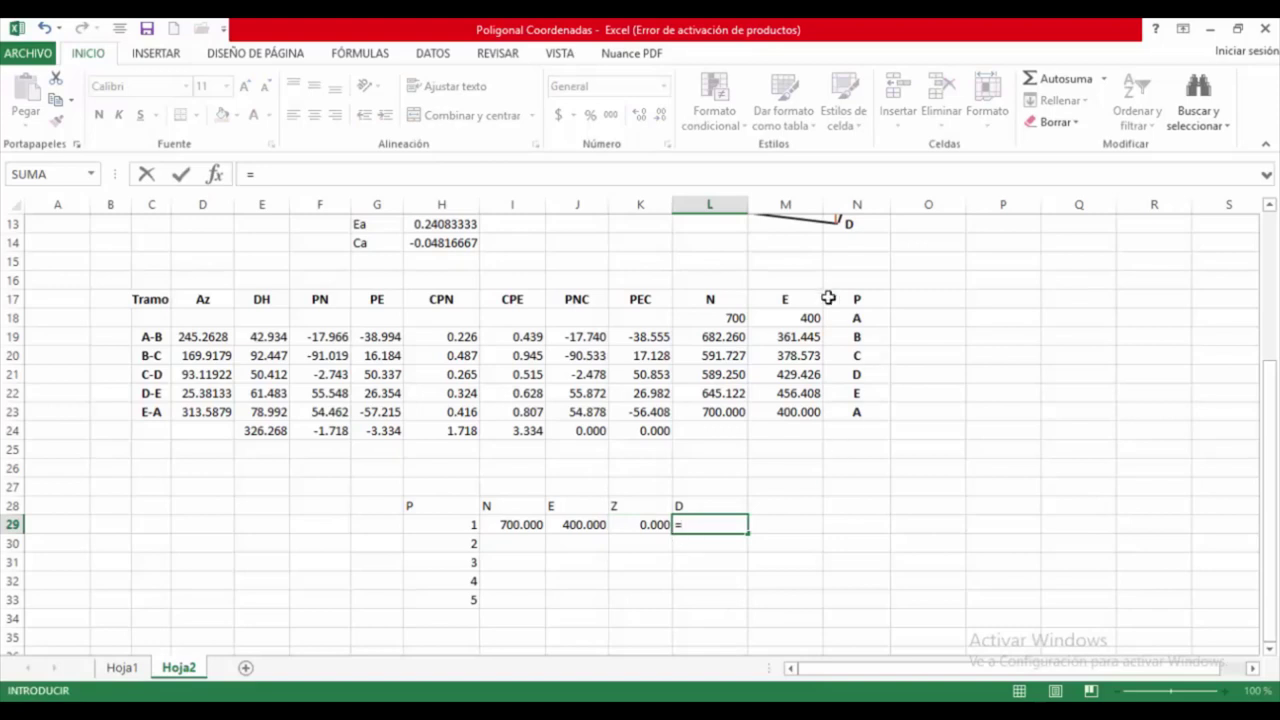
{"action": "left_click", "coordinate": [846, 319]}
{"action": "key", "text": "Return"}
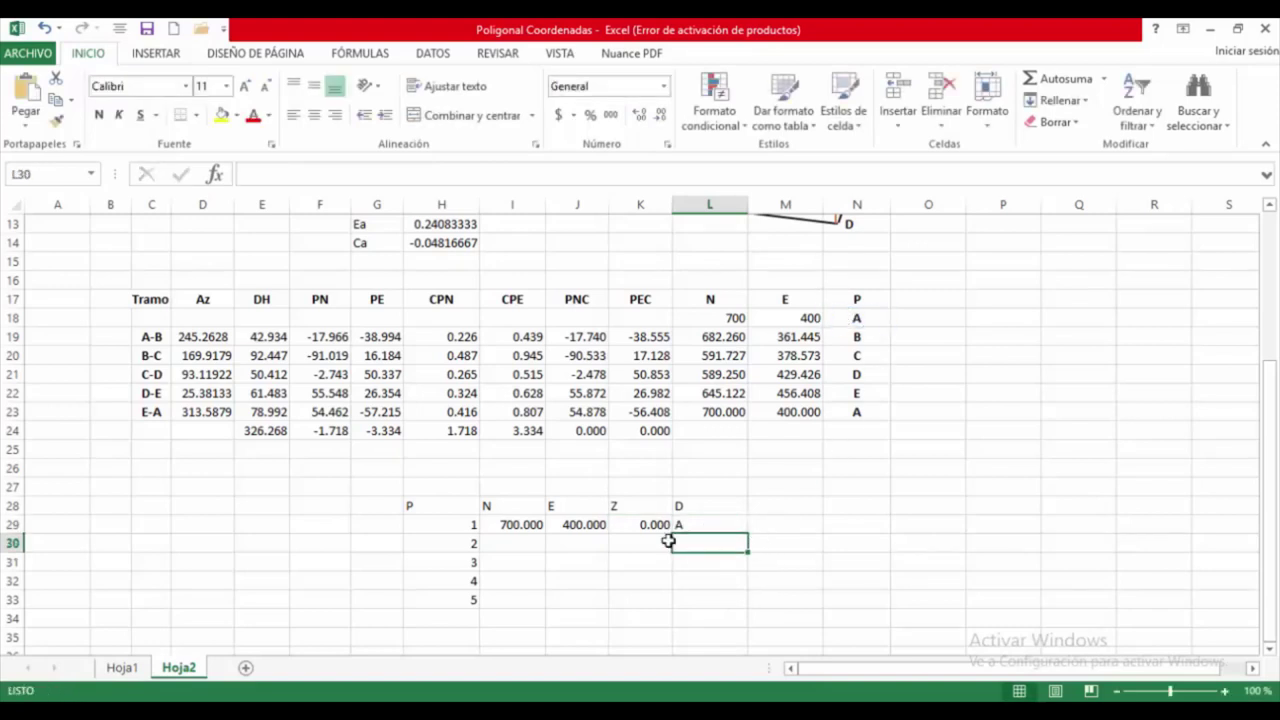
- Fill the N, E, Z and D entries of row 29 down to row 33 and set the Z values in K30:K33 to 0
{"action": "left_click_drag", "start_coordinate": [510, 524], "coordinate": [586, 563]}
{"action": "left_click", "coordinate": [660, 541]}
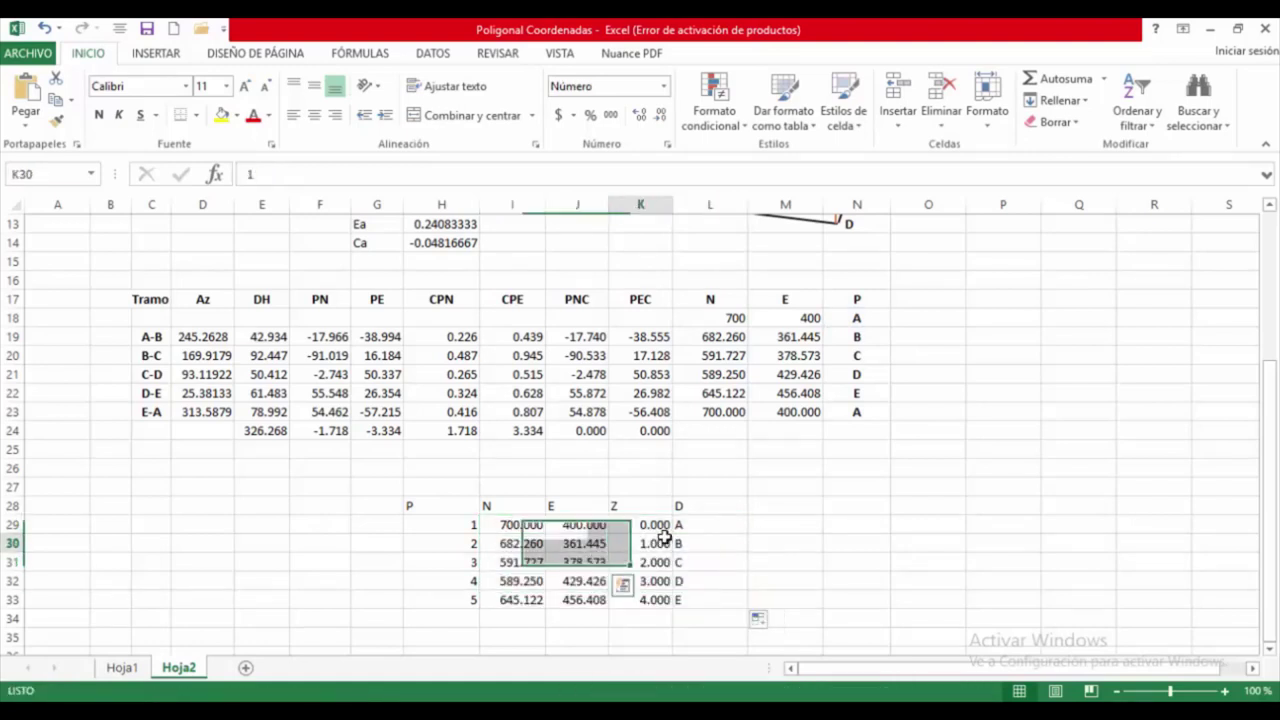
{"action": "type", "text": "0"}
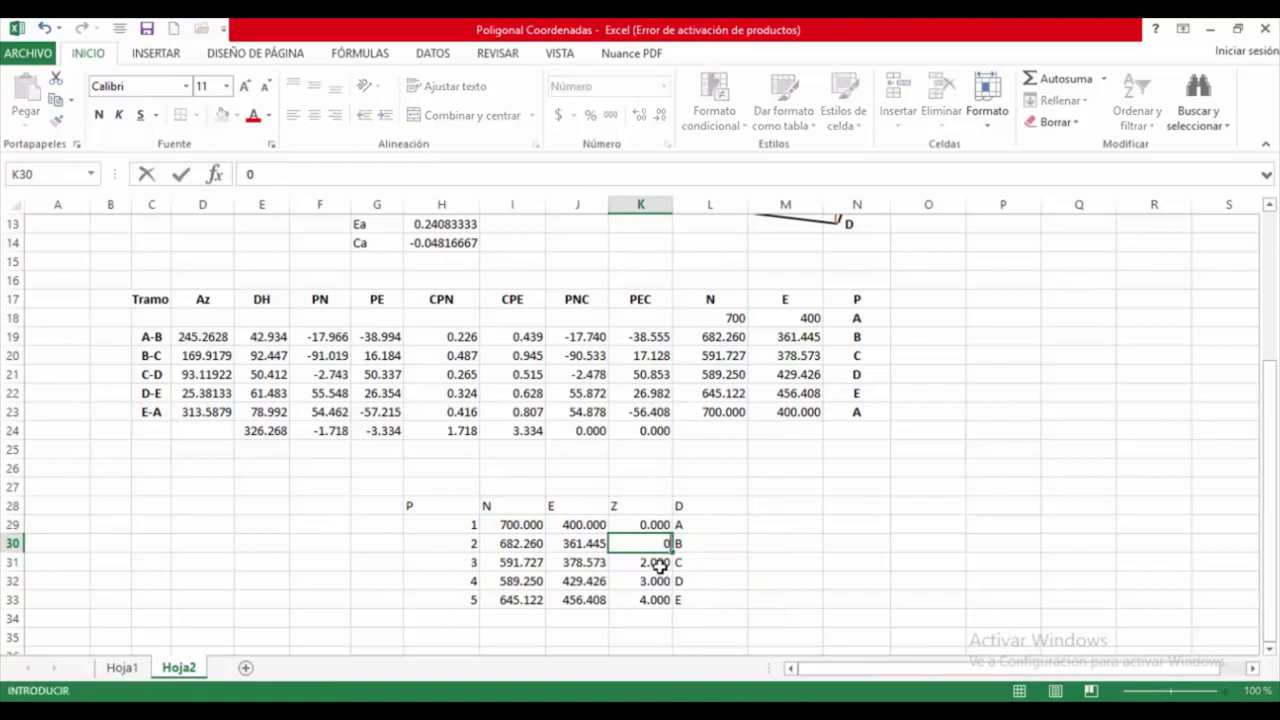
{"action": "left_click", "coordinate": [660, 566]}
{"action": "type", "text": "0"}
{"action": "left_click", "coordinate": [660, 582]}
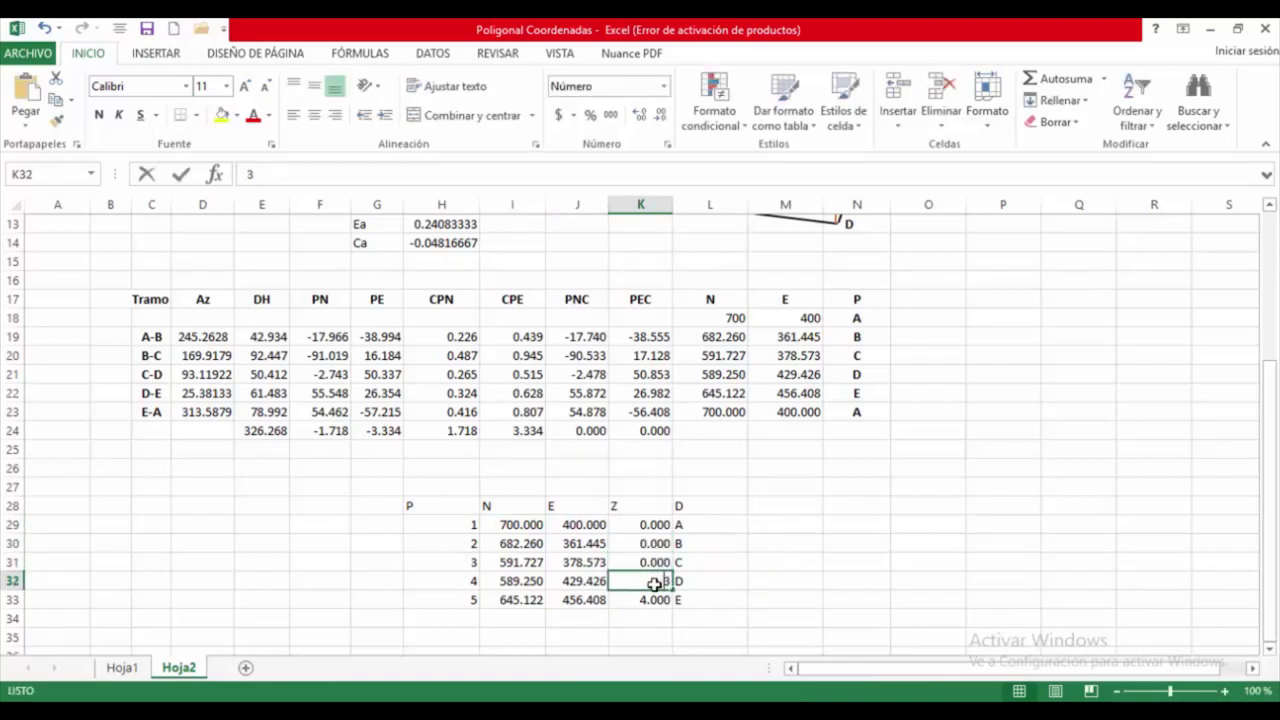
{"action": "type", "text": "0"}
{"action": "key", "text": "Return"}
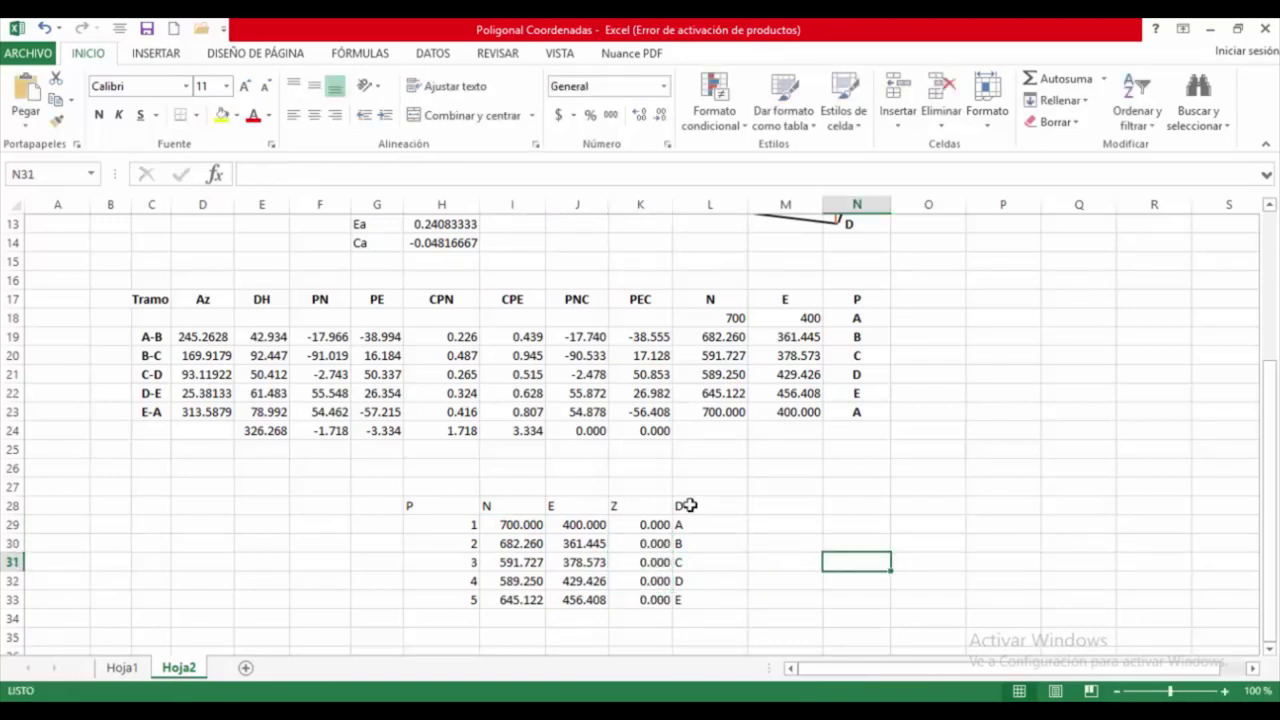
- Center the contents of the point table H28:L33 horizontally
{"action": "left_click", "coordinate": [425, 509]}
{"action": "left_click_drag", "start_coordinate": [425, 509], "coordinate": [710, 600]}
{"action": "left_click", "coordinate": [313, 115]}
{"action": "left_click", "coordinate": [905, 525]}
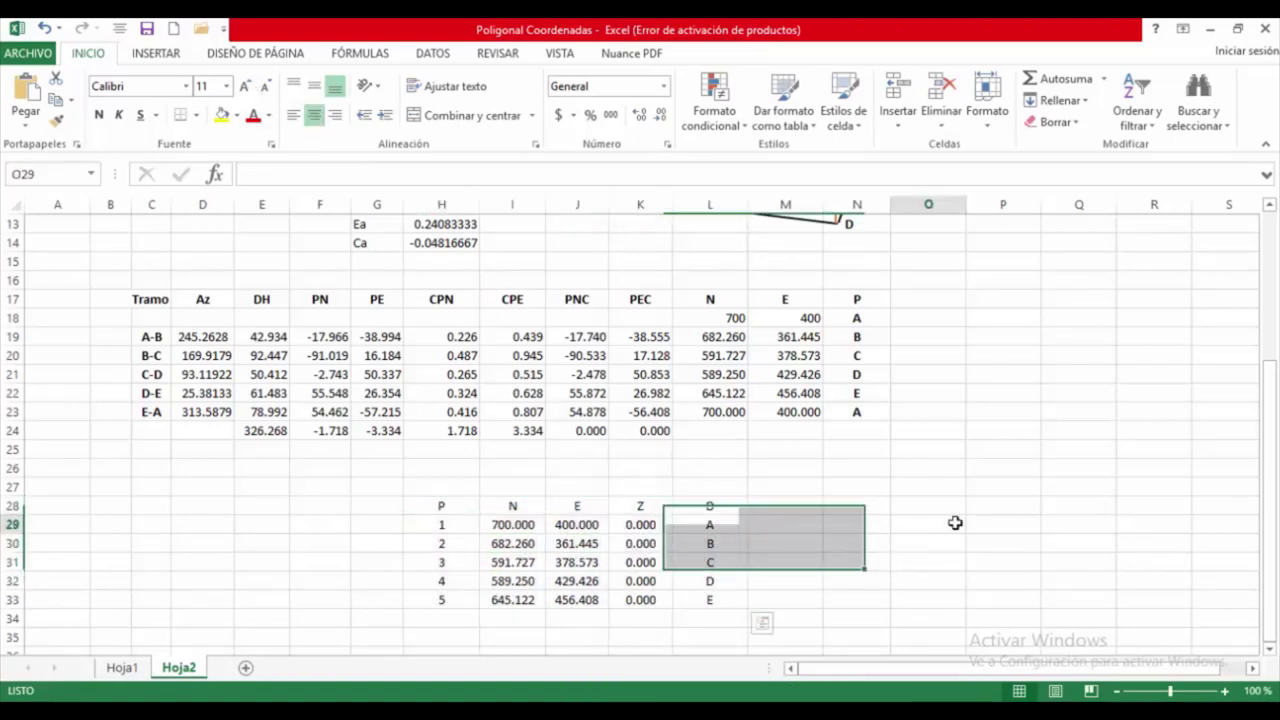
- Replace the N and E formulas in I29:J33 with their values by copying the range and pasting values over it
{"action": "left_click_drag", "start_coordinate": [505, 525], "coordinate": [582, 599]}
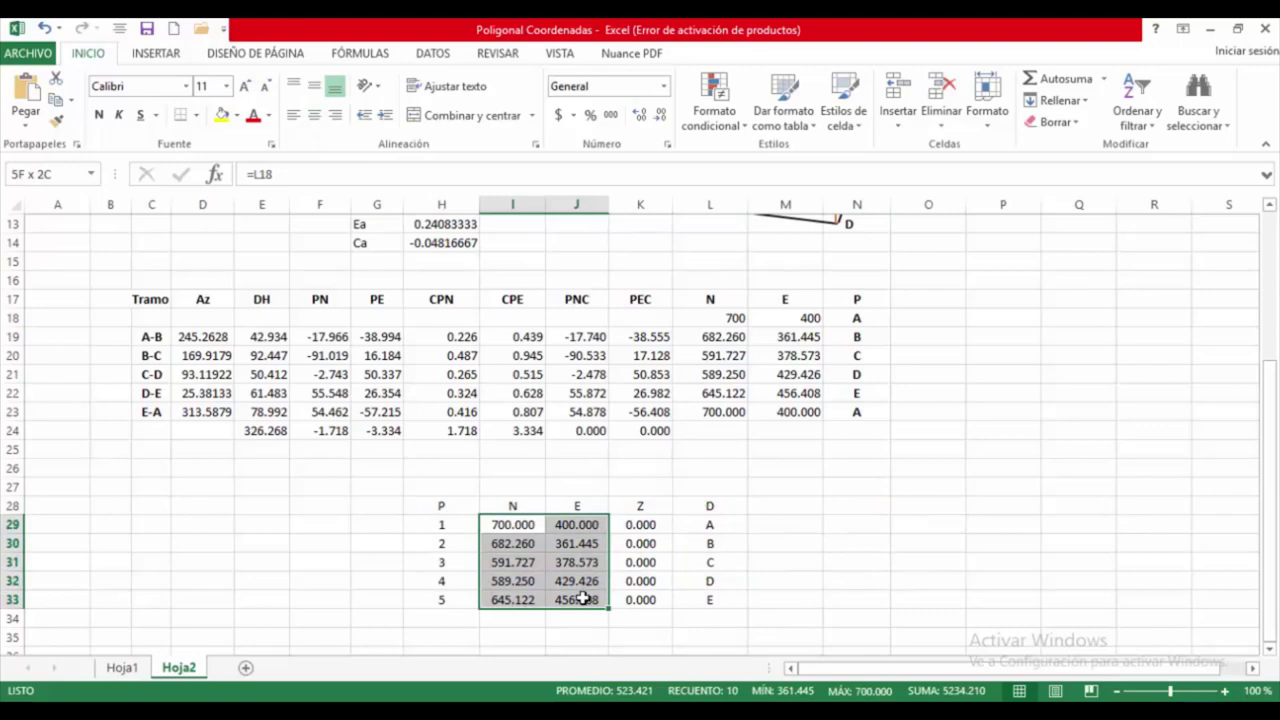
{"action": "right_click", "coordinate": [557, 562]}
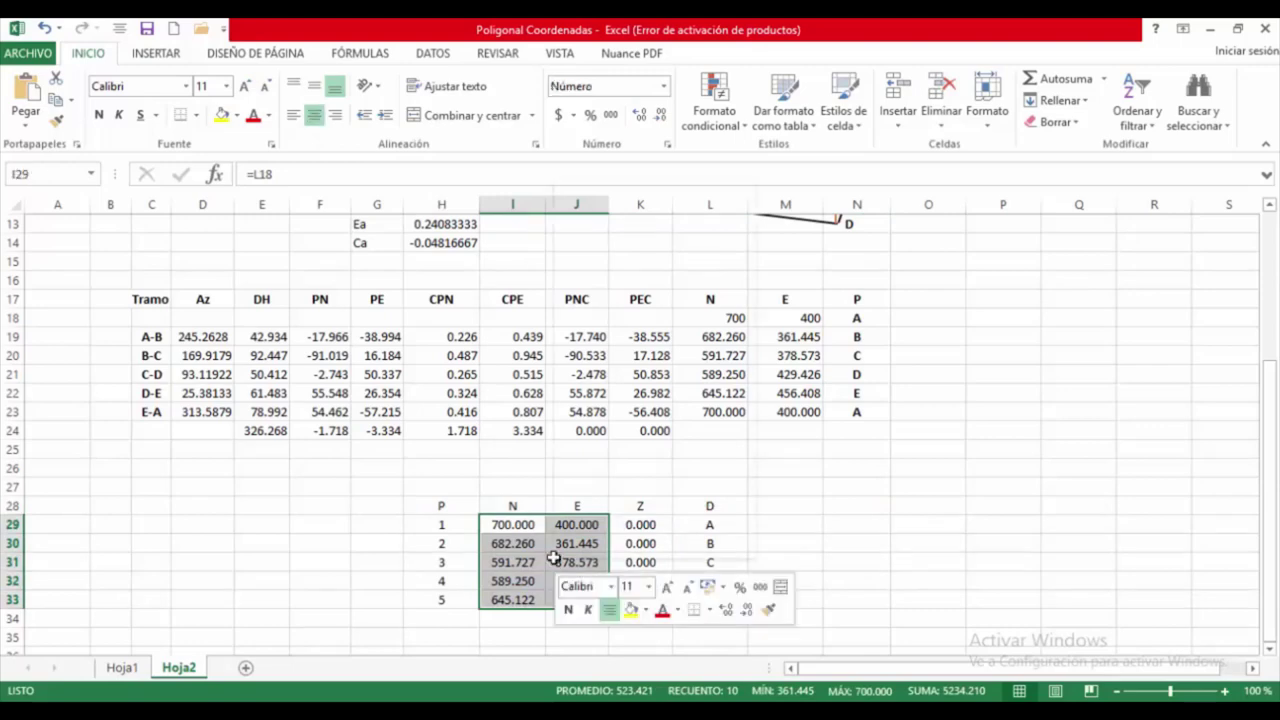
{"action": "left_click", "coordinate": [592, 267]}
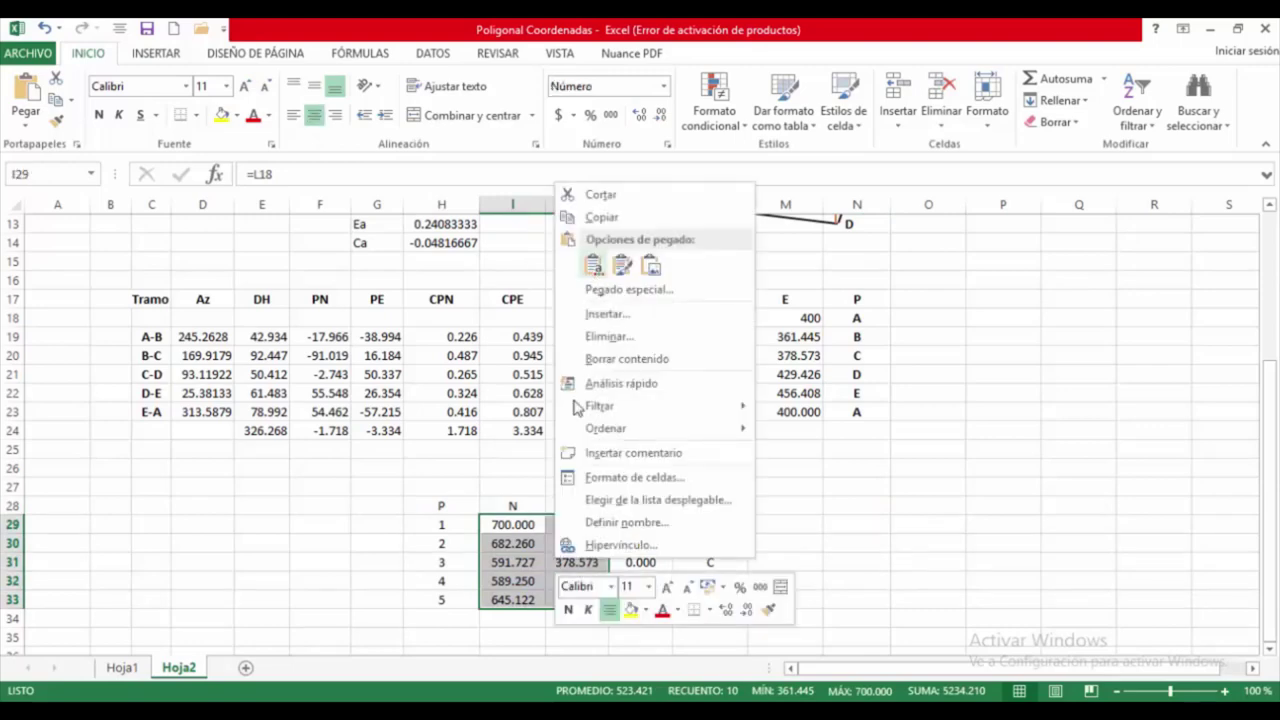
{"action": "key", "text": "ctrl+c"}
{"action": "right_click", "coordinate": [512, 525]}
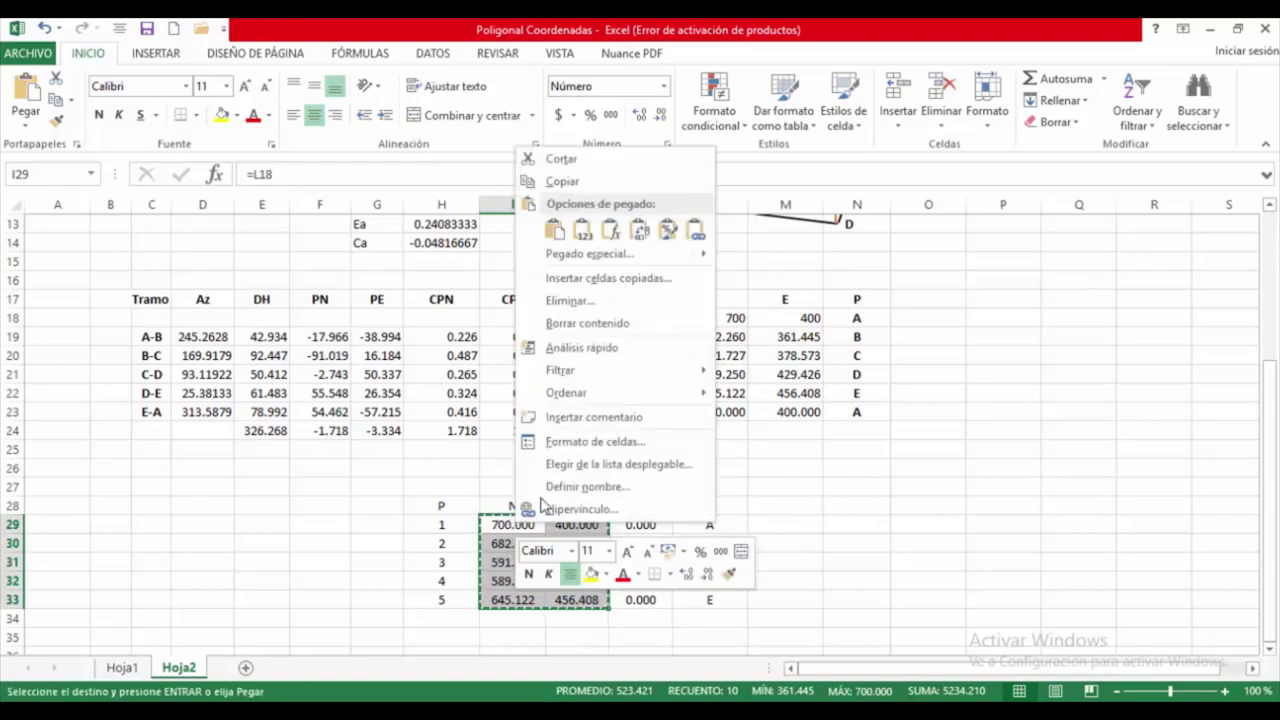
{"action": "left_click", "coordinate": [583, 231]}
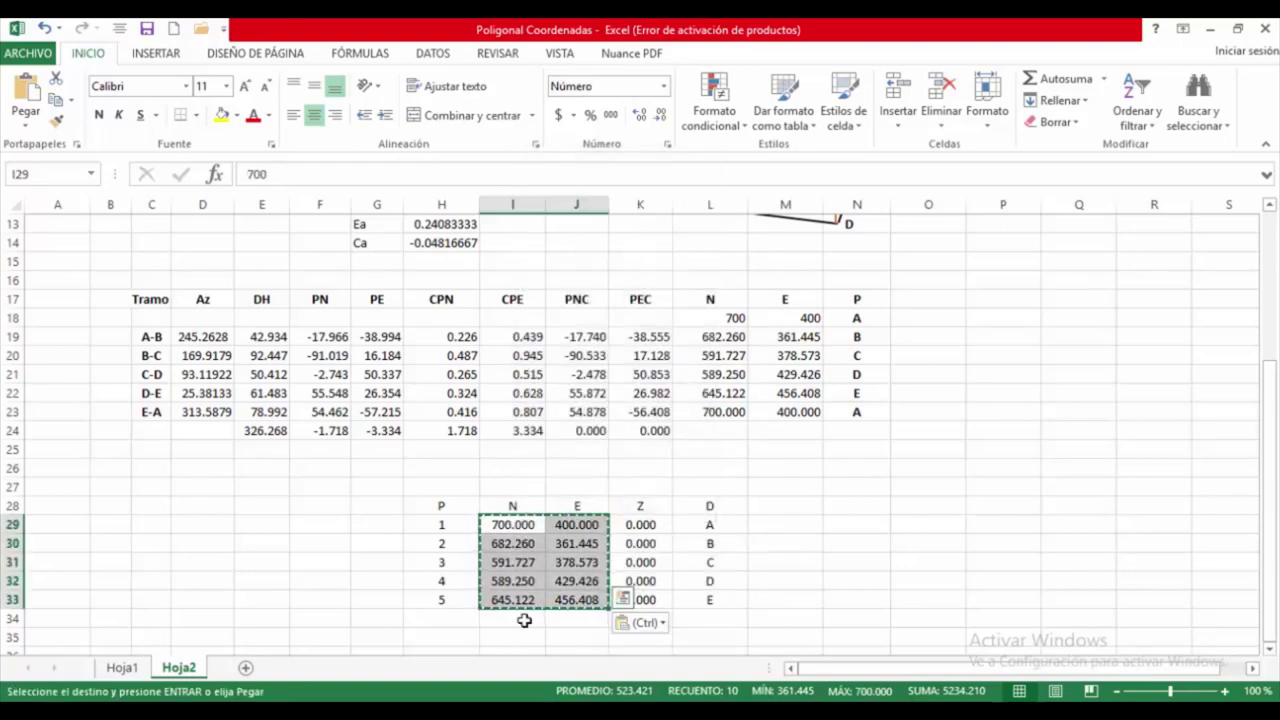
- Inspect the contents of the pasted N and E cells and compare them with the coordinate formulas in the traverse table
{"action": "left_click", "coordinate": [518, 562]}
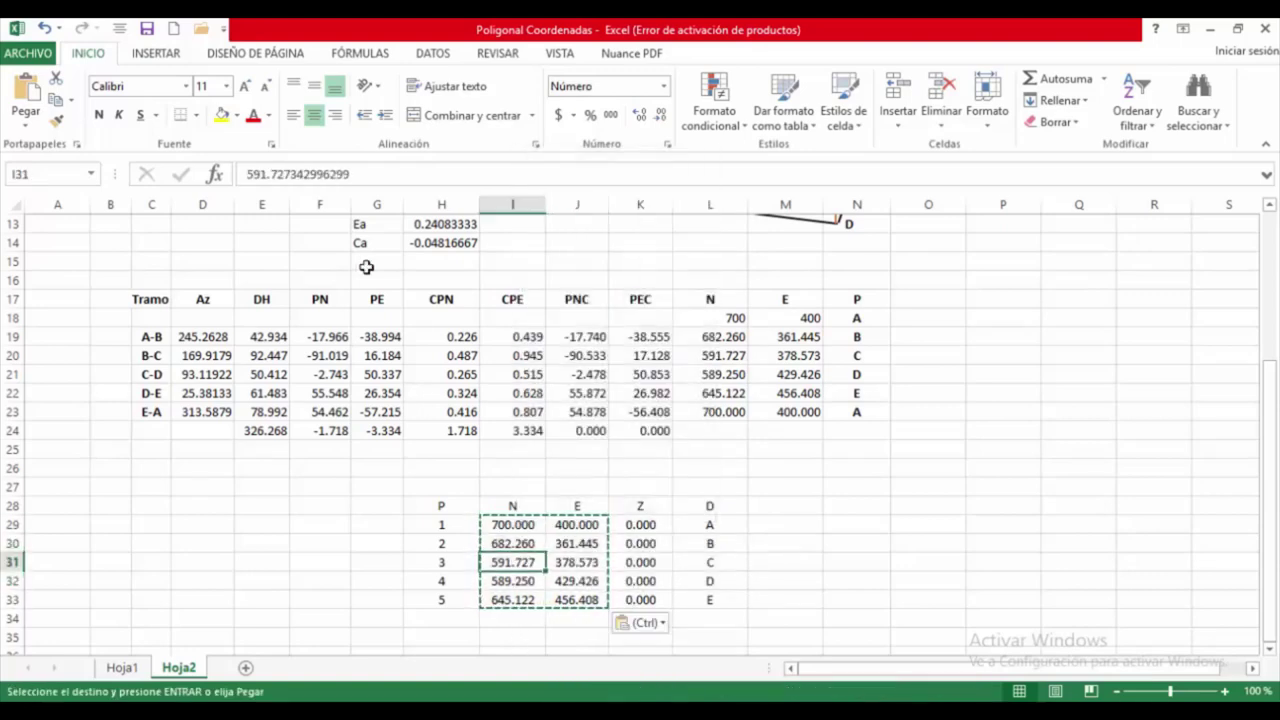
{"action": "key", "text": "Escape"}
{"action": "key", "text": "F2"}
{"action": "key", "text": "Escape"}
{"action": "key", "text": "Right"}
{"action": "key", "text": "Down"}
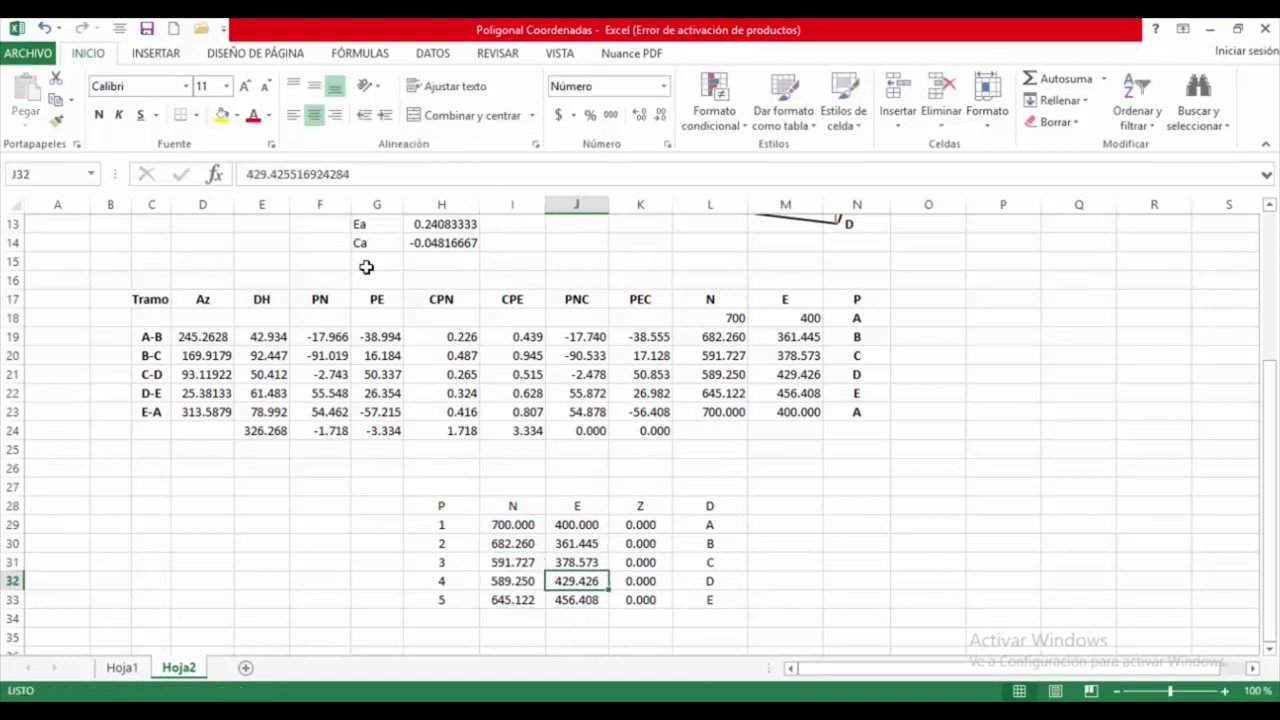
{"action": "key", "text": "Right"}
{"action": "key", "text": "Right"}
{"action": "key", "text": "Up"}
{"action": "key", "text": "Up"}
{"action": "key", "text": "Up"}
{"action": "key", "text": "Up"}
{"action": "key", "text": "Up"}
{"action": "key", "text": "Up"}
{"action": "key", "text": "Up"}
{"action": "key", "text": "Up"}
{"action": "key", "text": "Up"}
{"action": "key", "text": "Up"}
{"action": "key", "text": "Up"}
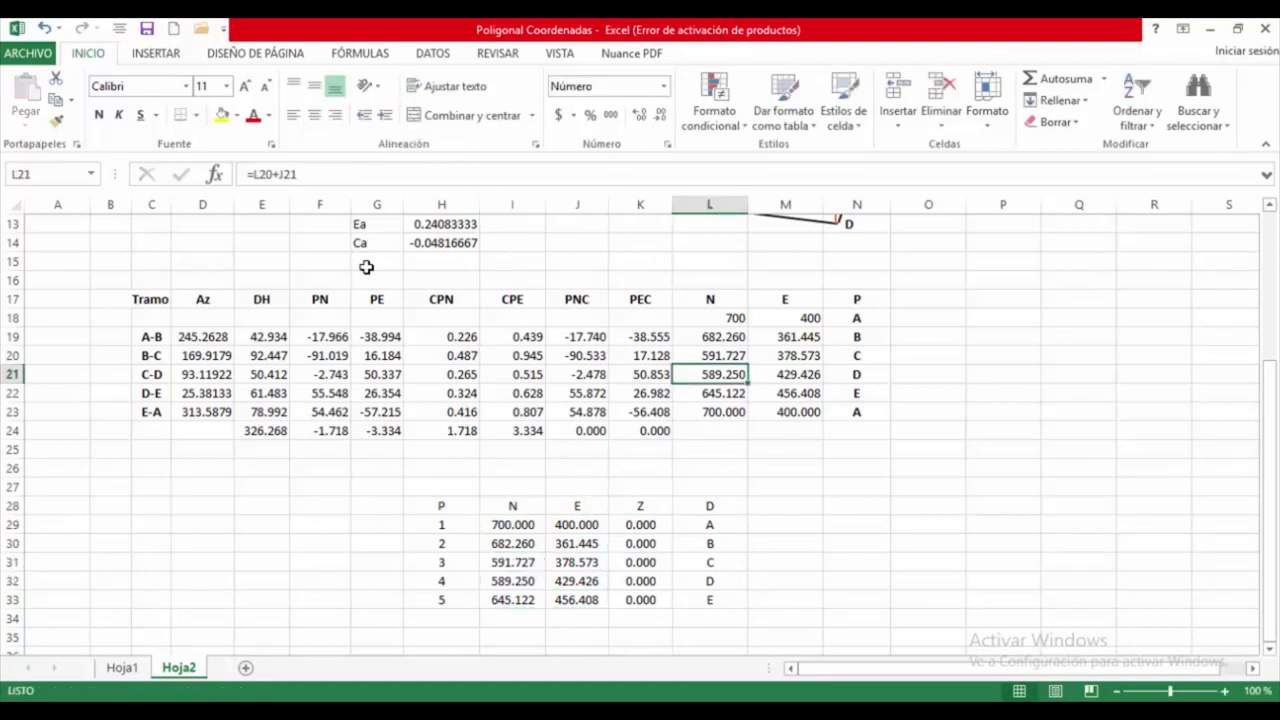
{"action": "key", "text": "Left"}
{"action": "key", "text": "Left"}
{"action": "key", "text": "Down"}
{"action": "key", "text": "Down"}
{"action": "key", "text": "Down"}
{"action": "key", "text": "Down"}
{"action": "key", "text": "Down"}
{"action": "key", "text": "Down"}
{"action": "key", "text": "Down"}
{"action": "key", "text": "Down"}
{"action": "key", "text": "Down"}
- Copy the point table H28:L33 and paste it at A1 of a new blank workbook
{"action": "key", "text": "ctrl+a"}
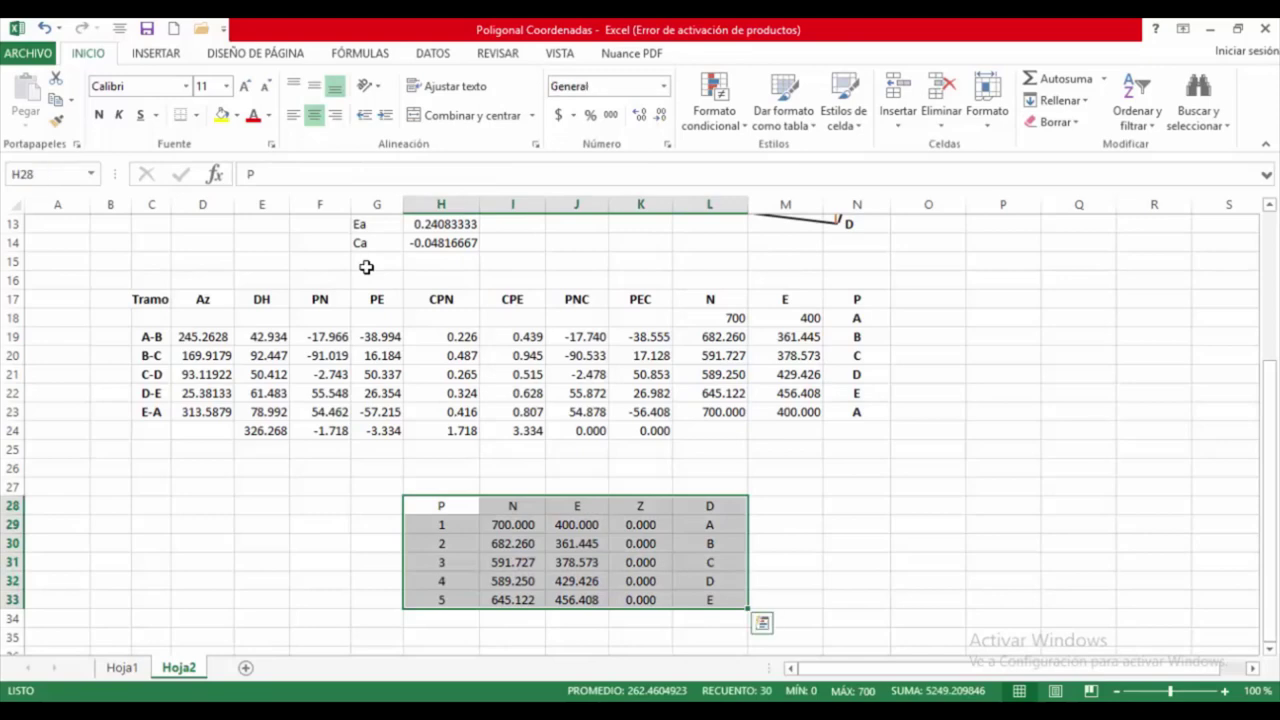
{"action": "key", "text": "ctrl+c"}
{"action": "key", "text": "ctrl+n"}
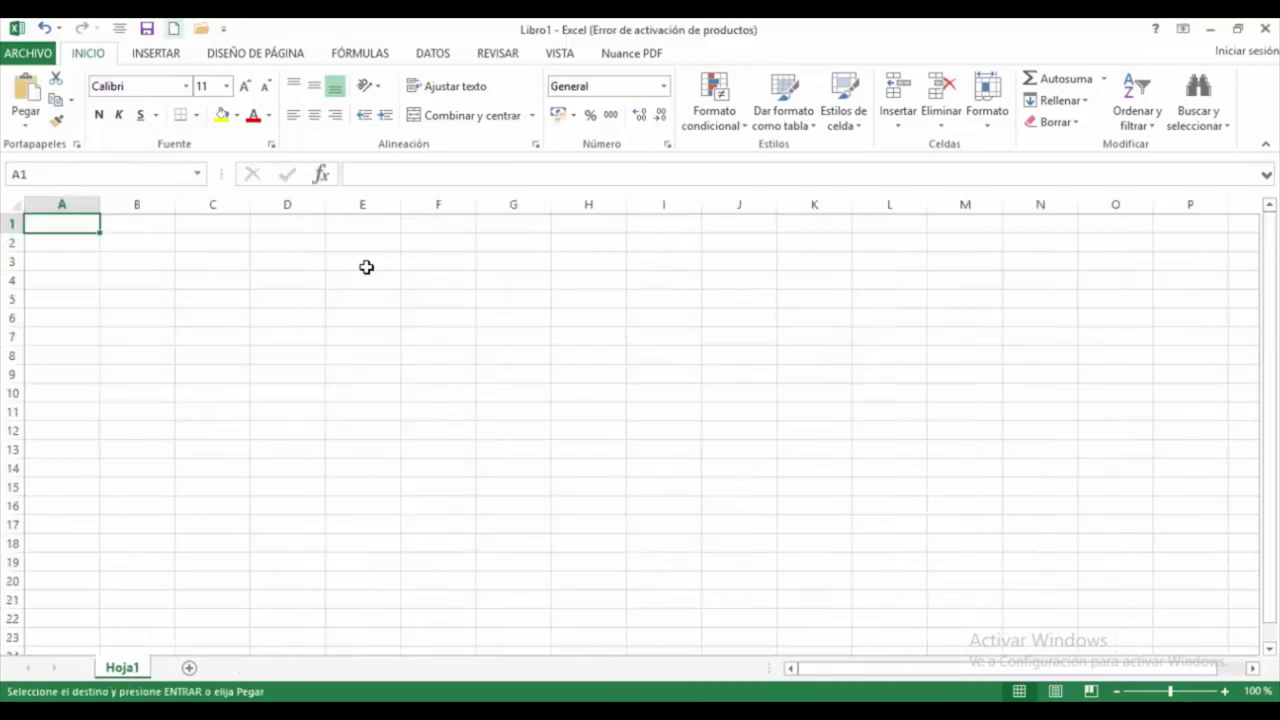
{"action": "key", "text": "ctrl+v"}
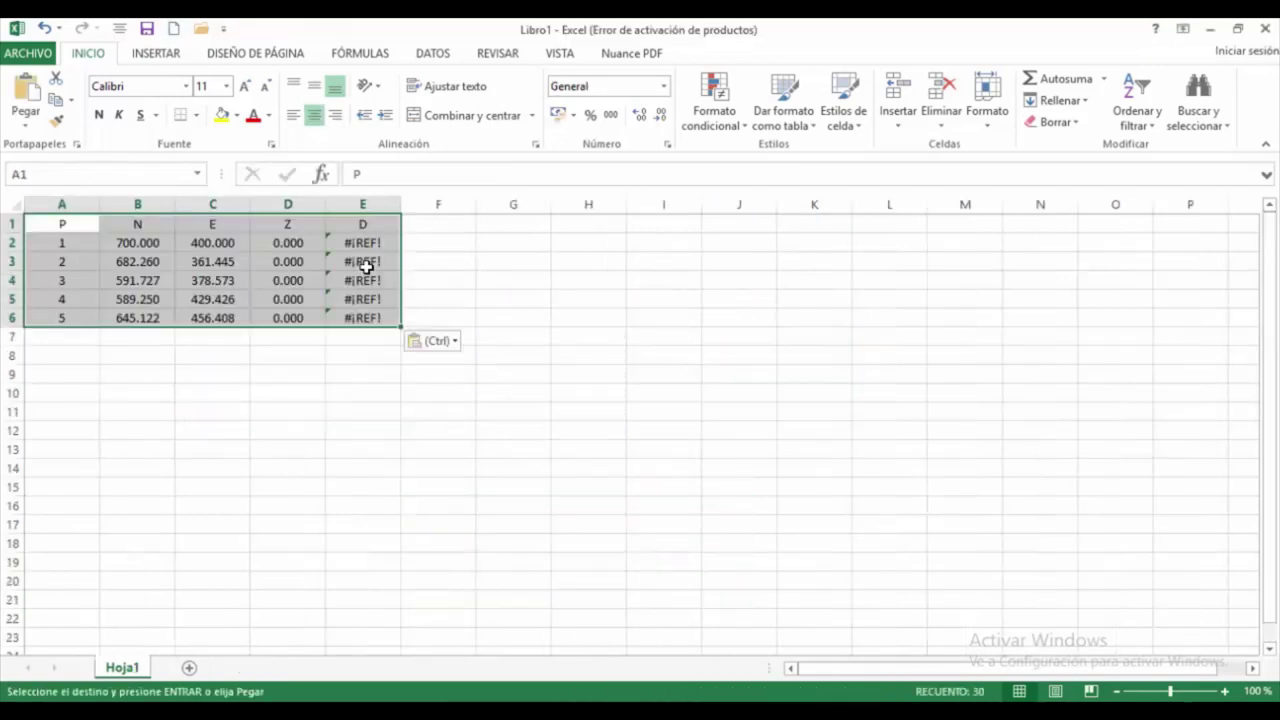
- Clear the broken reference from cell E2, the first entry under the D heading
{"action": "left_click", "coordinate": [513, 411]}
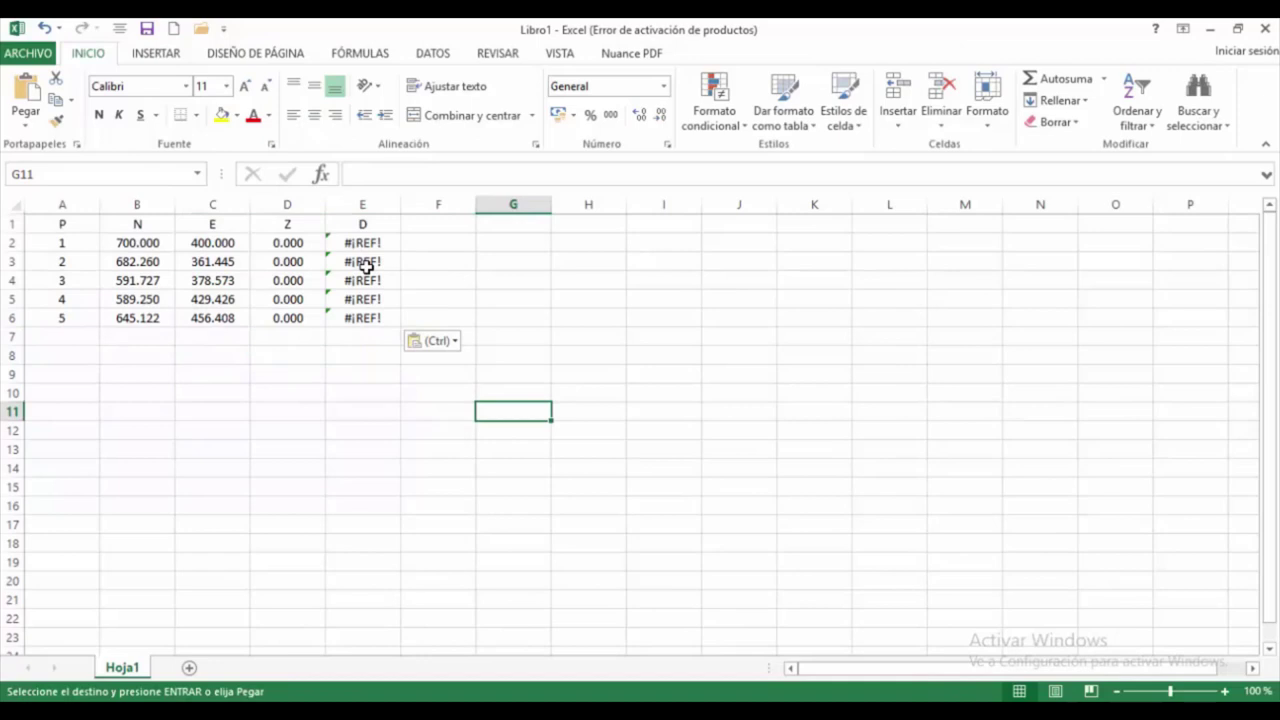
{"action": "left_click", "coordinate": [362, 242]}
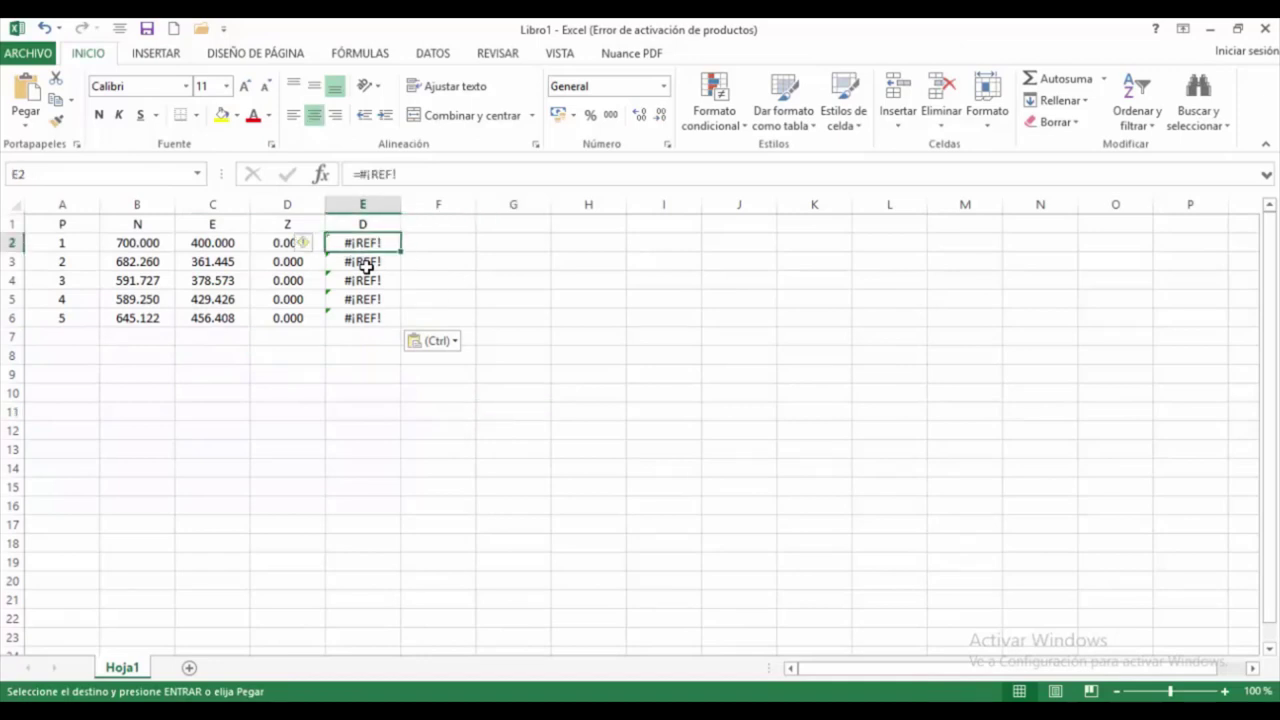
{"action": "type", "text": "a"}
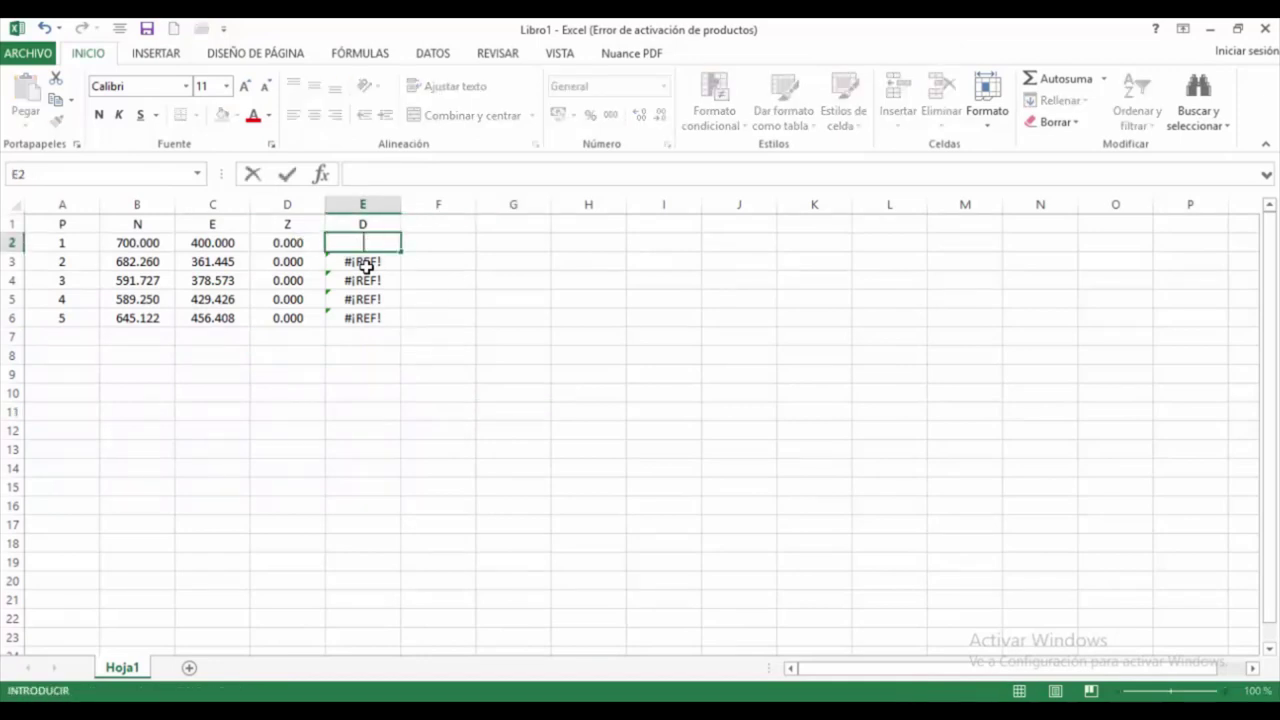
{"action": "left_click", "coordinate": [513, 355]}
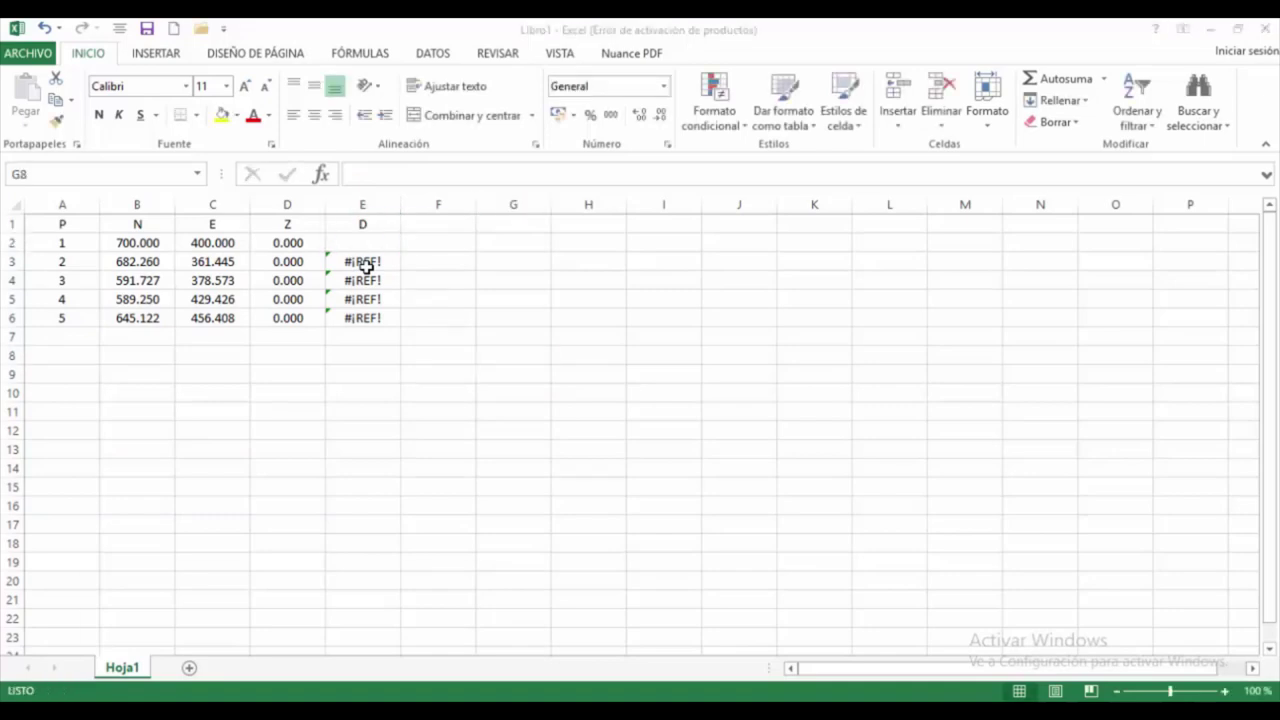
- Copy the vertex labels N18:N23 from the Poligonal Coordenadas workbook and paste them at E2 of the new workbook
{"action": "mouse_move", "coordinate": [390, 635]}
{"action": "left_click", "coordinate": [188, 640]}
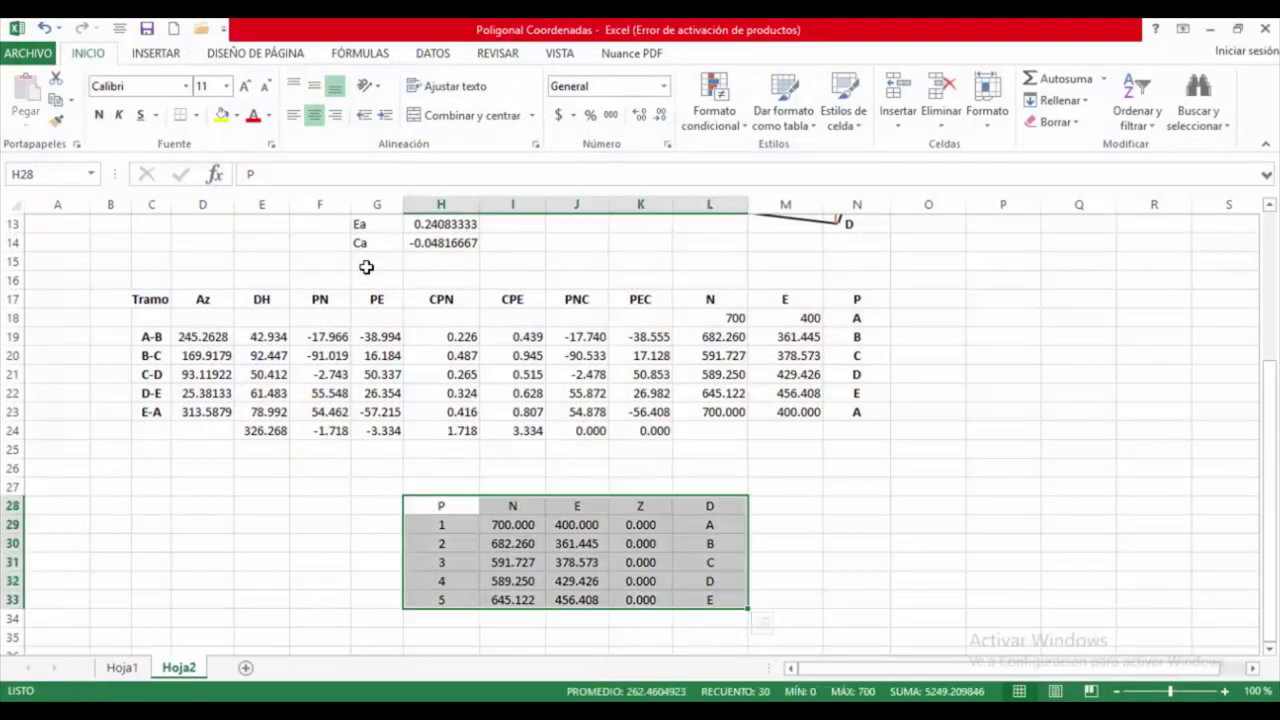
{"action": "left_click_drag", "start_coordinate": [572, 447], "coordinate": [790, 512]}
{"action": "left_click_drag", "start_coordinate": [856, 318], "coordinate": [856, 412]}
{"action": "key", "text": "ctrl+c"}
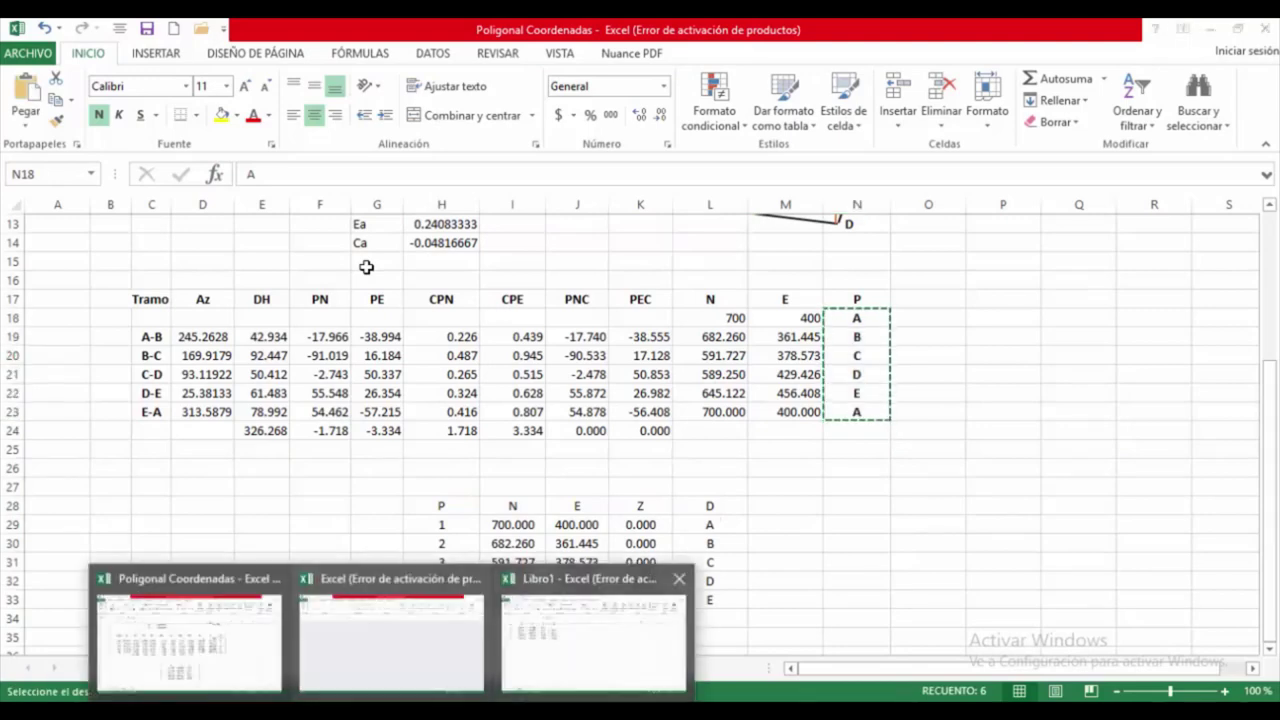
{"action": "left_click", "coordinate": [586, 630]}
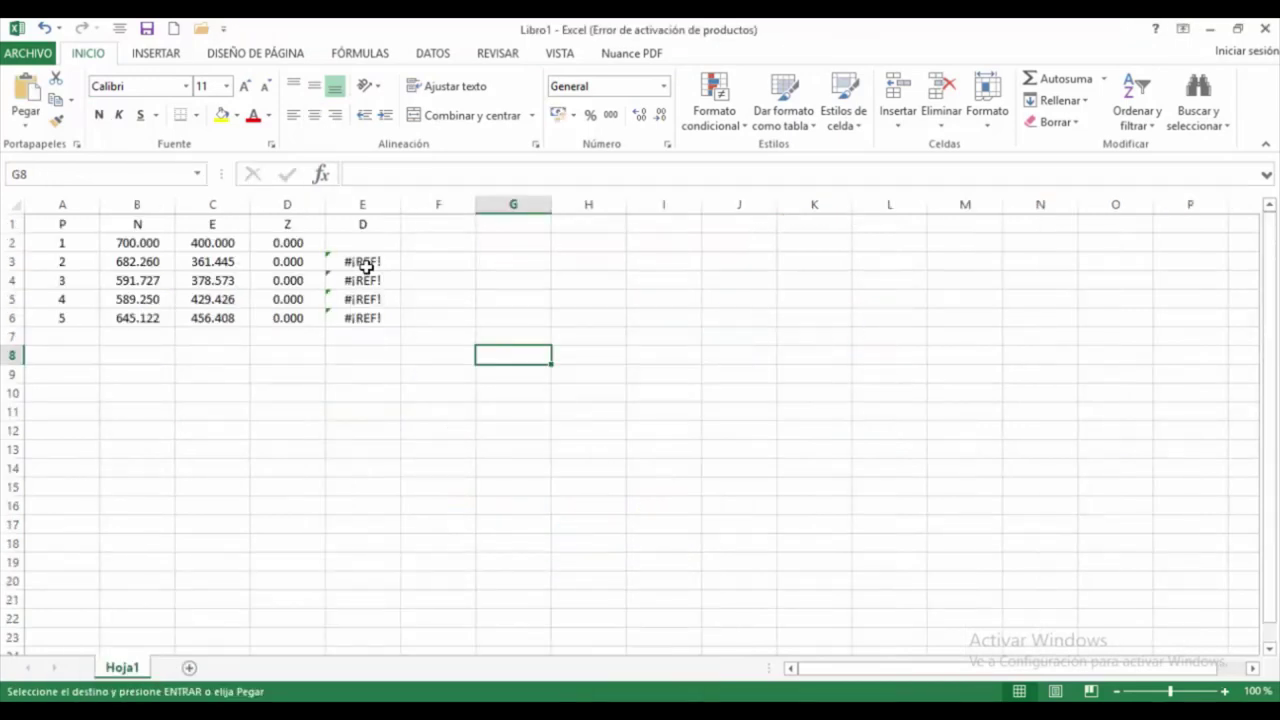
{"action": "left_click", "coordinate": [363, 243]}
{"action": "key", "text": "ctrl+v"}
{"action": "left_click", "coordinate": [663, 318]}
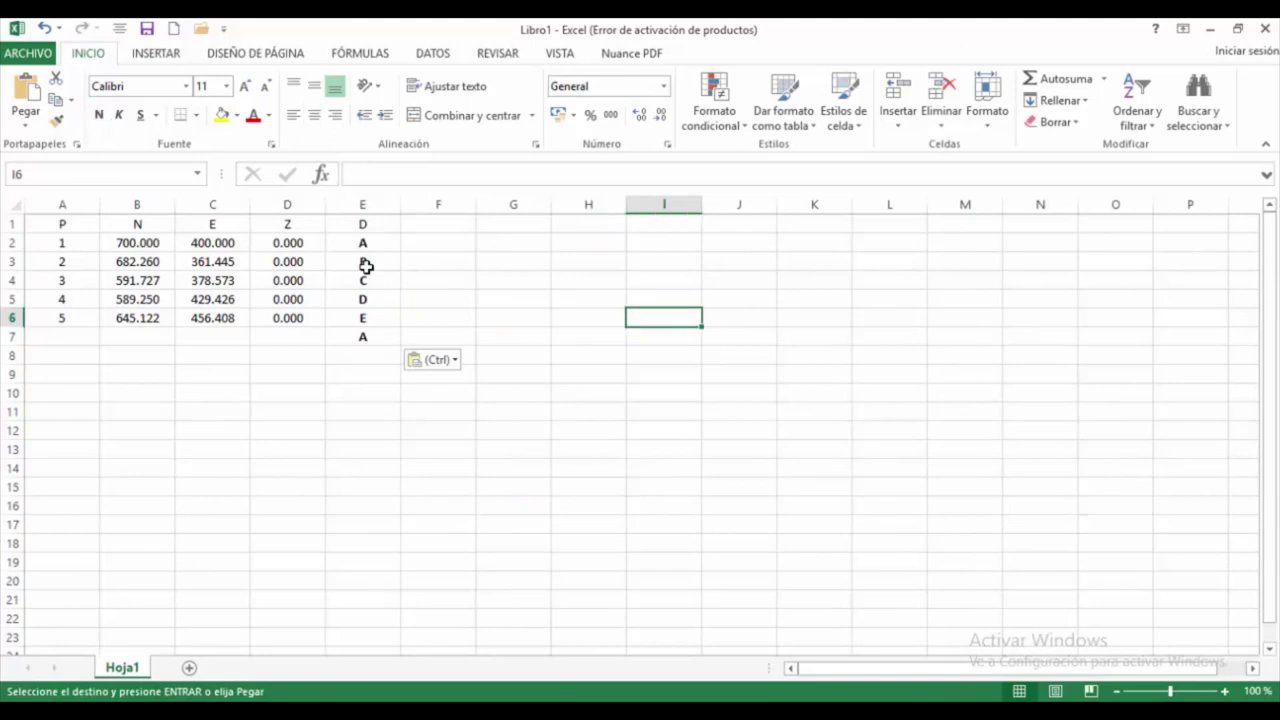
- Delete the surplus closing label A from cell E7
{"action": "key", "text": "Left"}
{"action": "key", "text": "Left"}
{"action": "key", "text": "Left"}
{"action": "key", "text": "Left"}
{"action": "key", "text": "Down"}
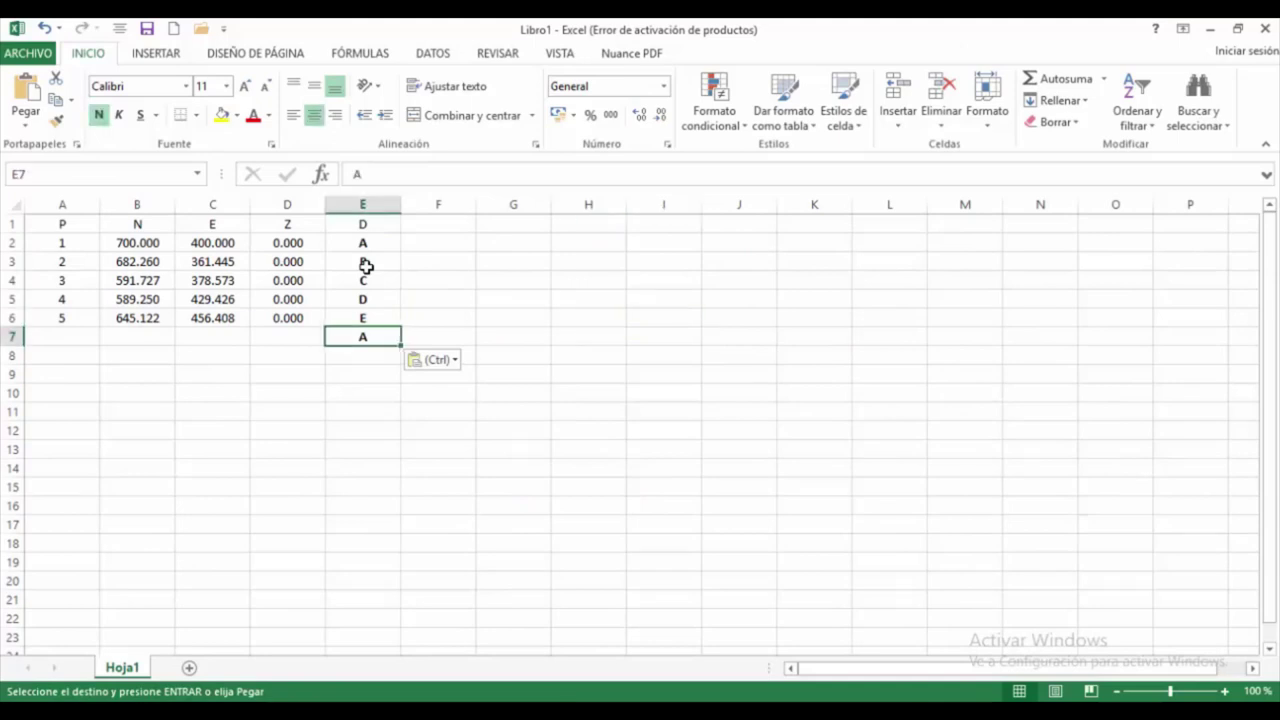
{"action": "key", "text": "Delete"}
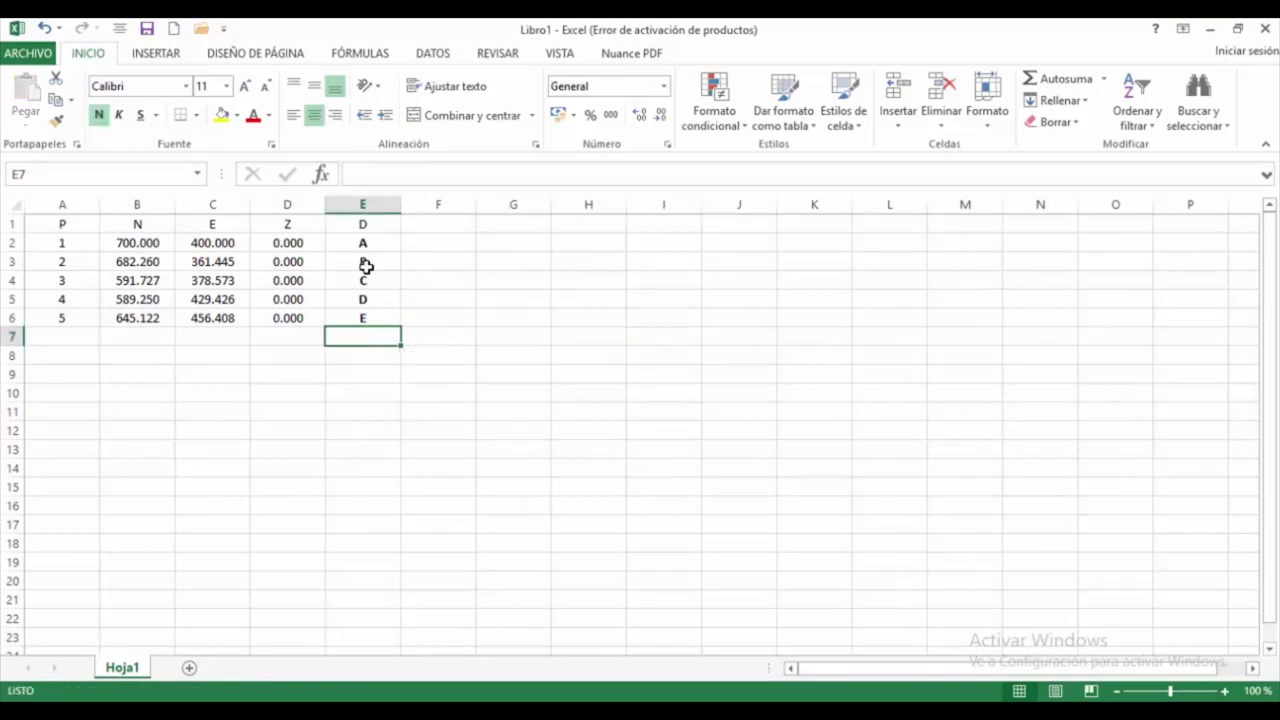
- Delete the whole header row 1 with the P, N, E, Z, D headings
{"action": "key", "text": "Right"}
{"action": "key", "text": "Down"}
{"action": "key", "text": "Down"}
{"action": "key", "text": "Down"}
{"action": "key", "text": "Down"}
{"action": "key", "text": "Down"}
{"action": "key", "text": "Down"}
{"action": "key", "text": "ctrl+Home"}
{"action": "key", "text": "shift+space"}
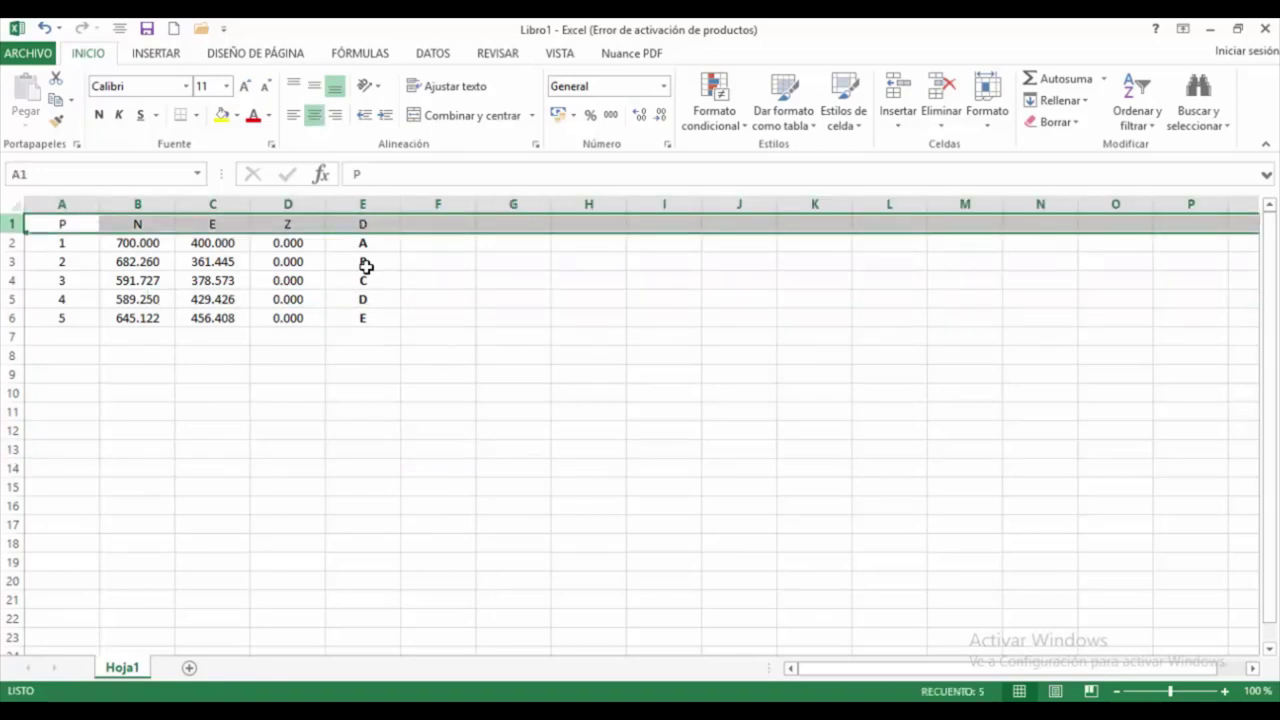
{"action": "key", "text": "shift+F10"}
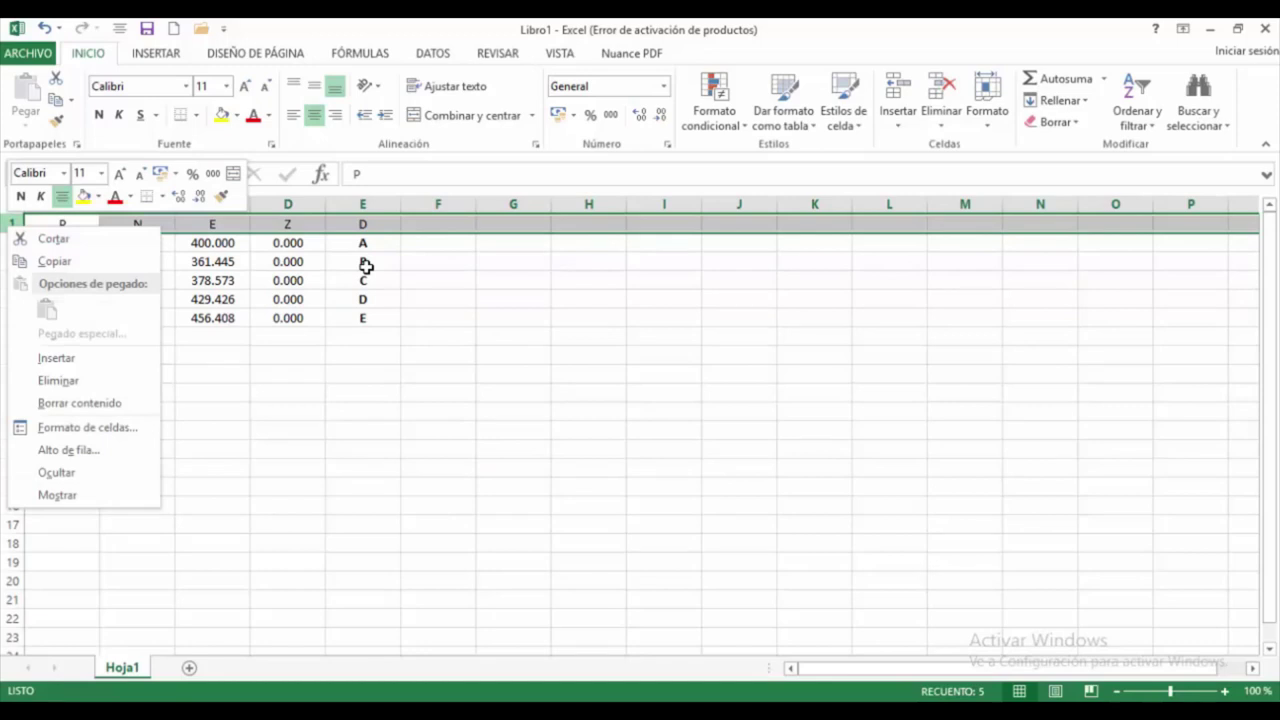
{"action": "key", "text": "Down"}
{"action": "key", "text": "Down"}
{"action": "key", "text": "Down"}
{"action": "key", "text": "Down"}
{"action": "key", "text": "Return"}
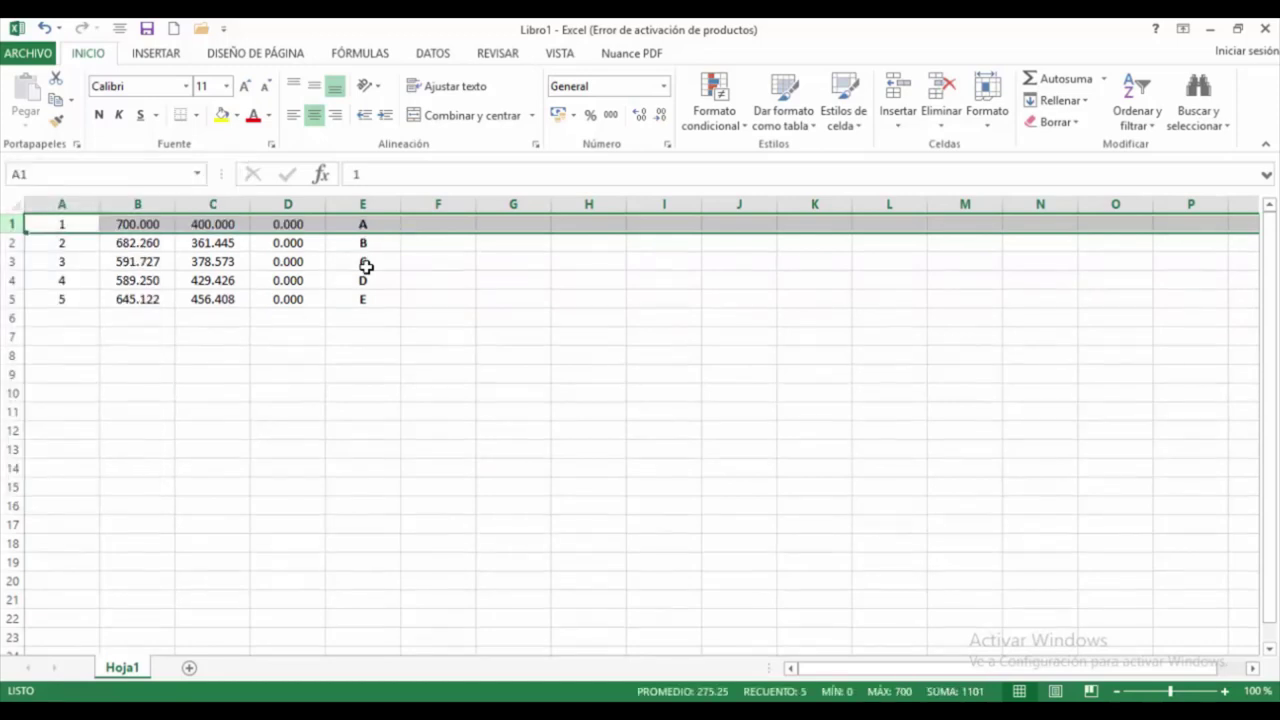
{"action": "left_click", "coordinate": [137, 430]}
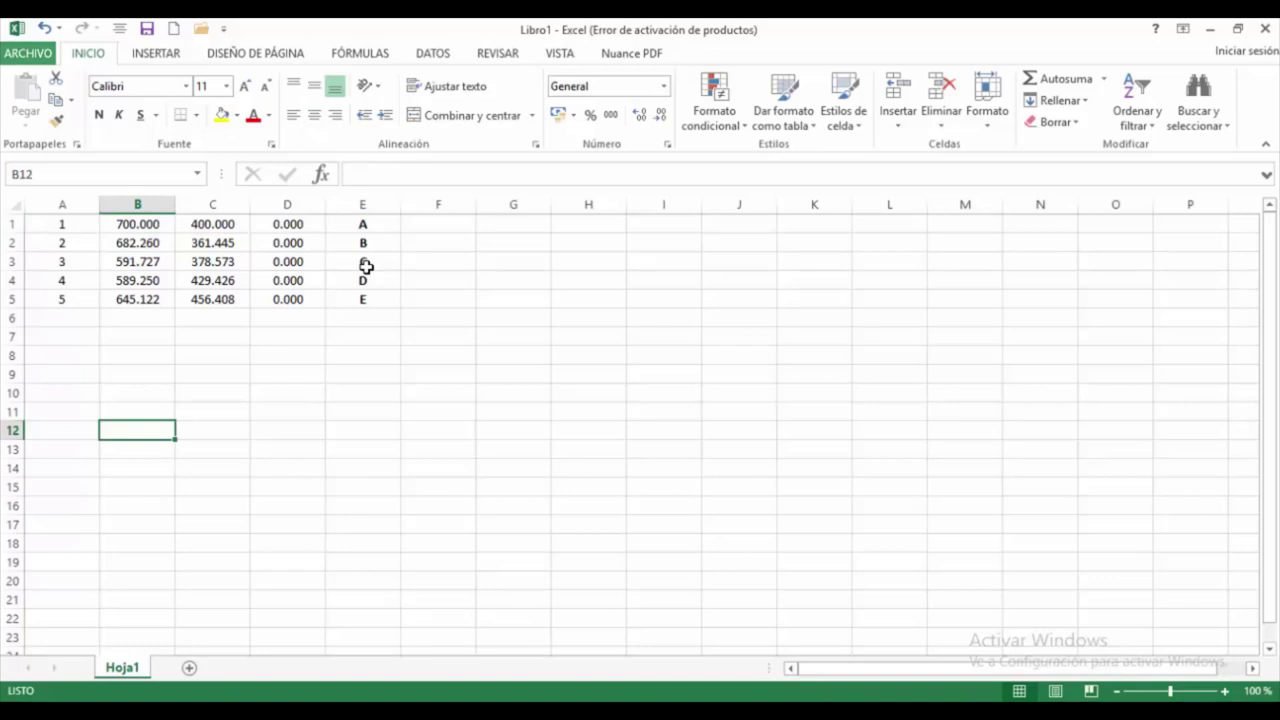
- Start saving the workbook in the Diseño Topografía I folder as Ptos, with the file type CSV (delimitado por comas)
{"action": "key", "text": "ctrl+g"}
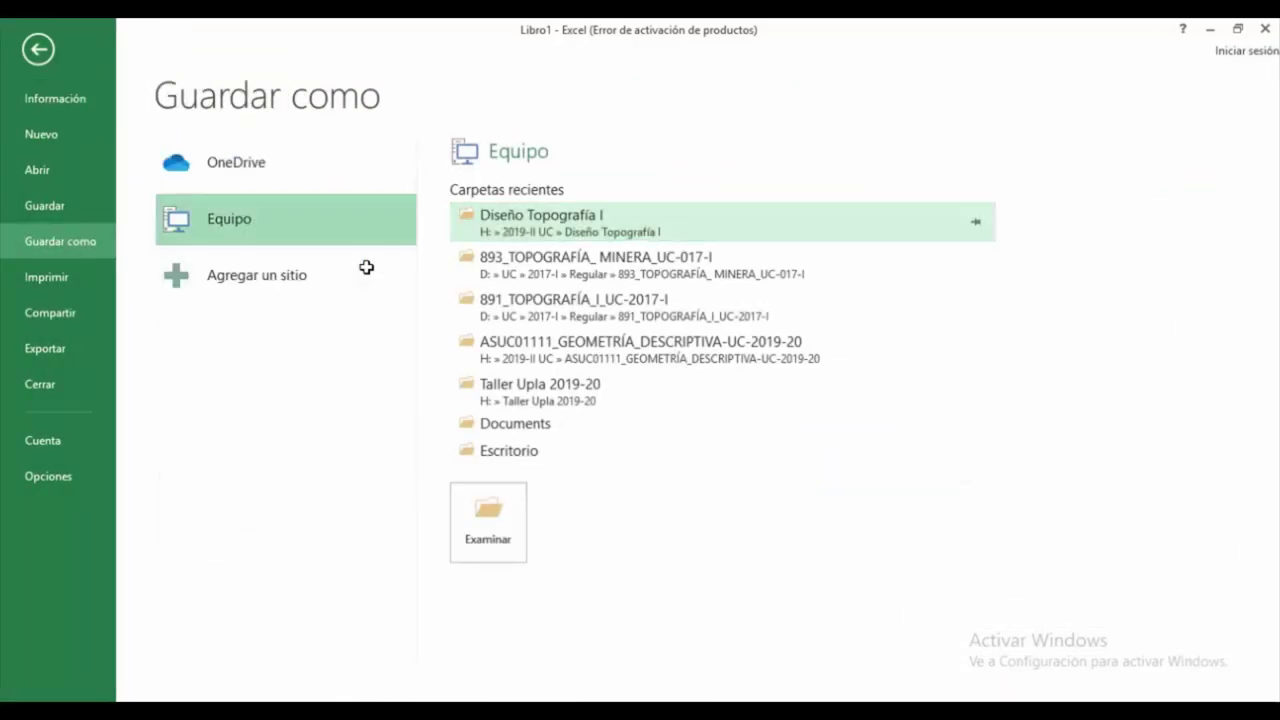
{"action": "key", "text": "Return"}
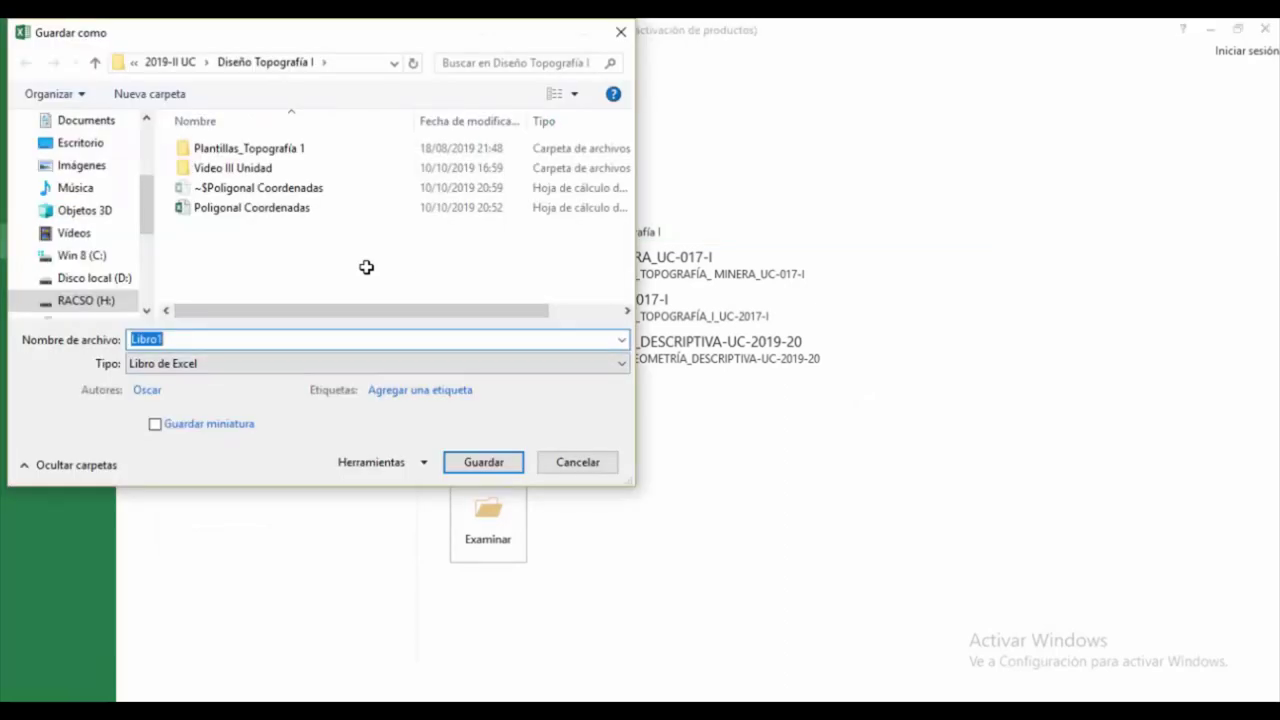
{"action": "type", "text": "Ptos"}
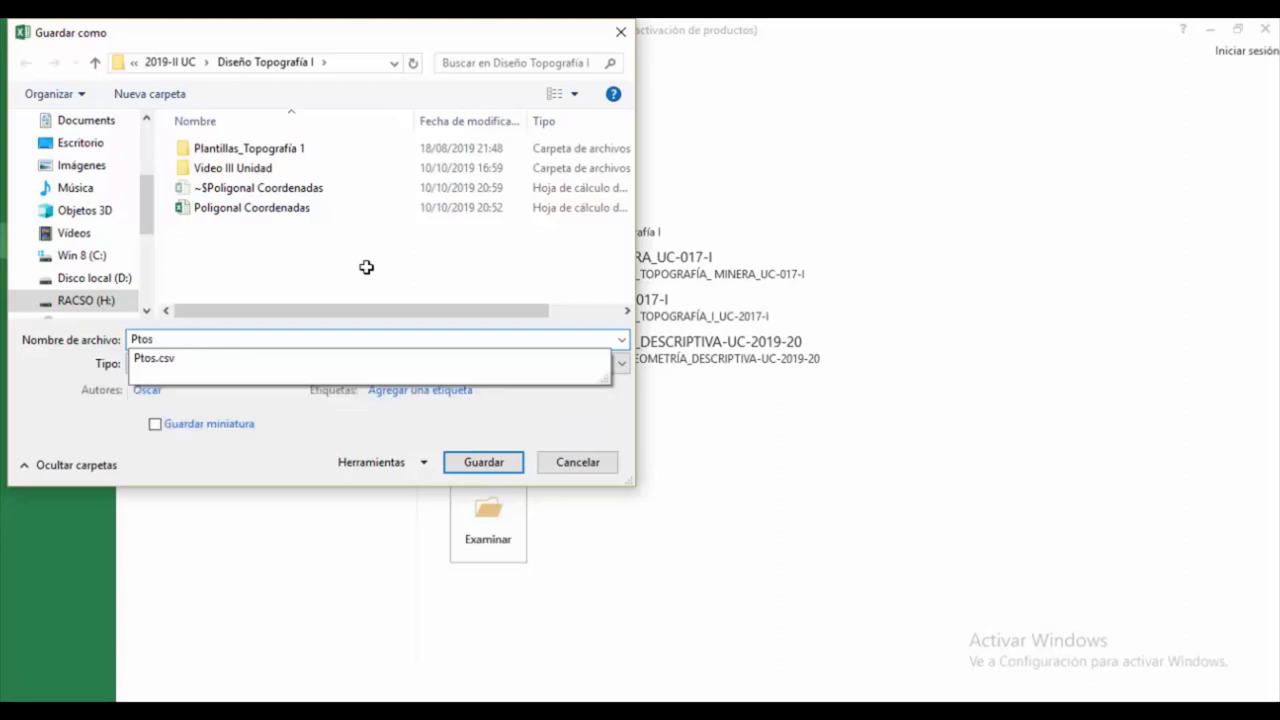
{"action": "key", "text": "Down"}
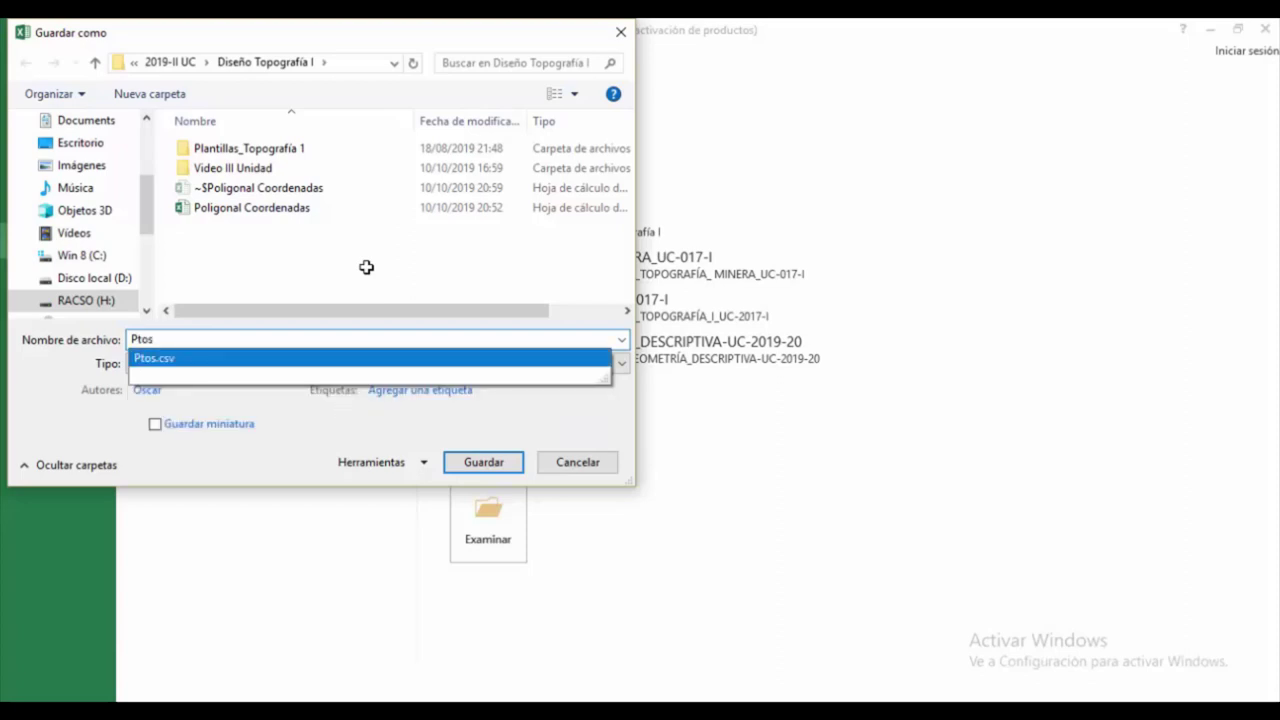
{"action": "key", "text": "Tab"}
{"action": "key", "text": "alt+Down"}
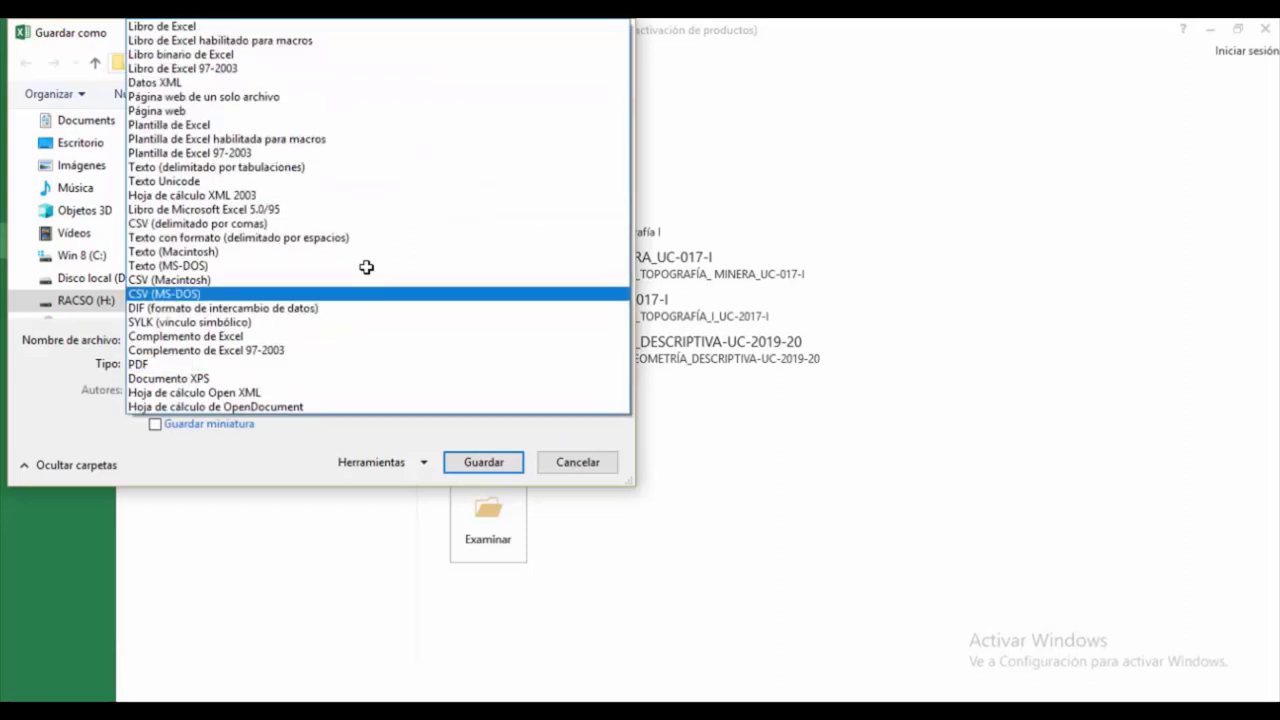
{"action": "key", "text": "Up"}
{"action": "key", "text": "Up"}
{"action": "key", "text": "Up"}
{"action": "key", "text": "Up"}
{"action": "key", "text": "Up"}
{"action": "key", "text": "Return"}
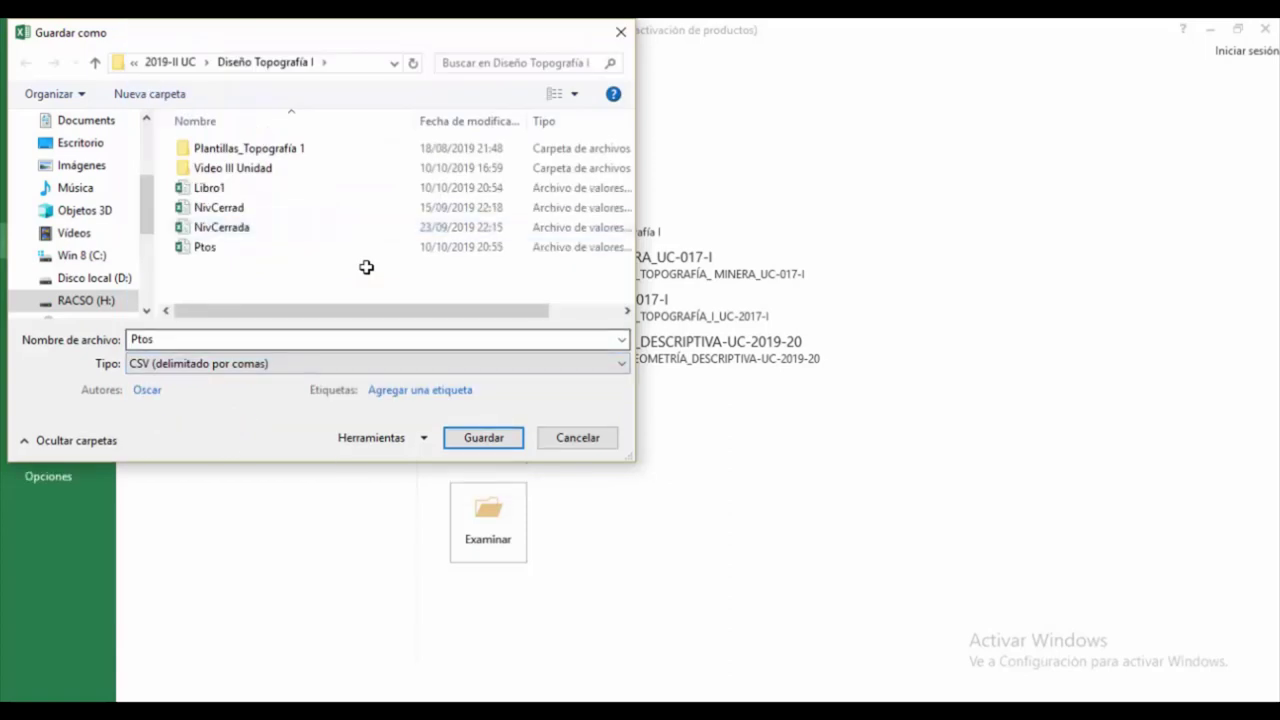
- Change the file name to PtosA and save, accepting the CSV format
{"action": "key", "text": "shift+Tab"}
{"action": "key", "text": "End"}
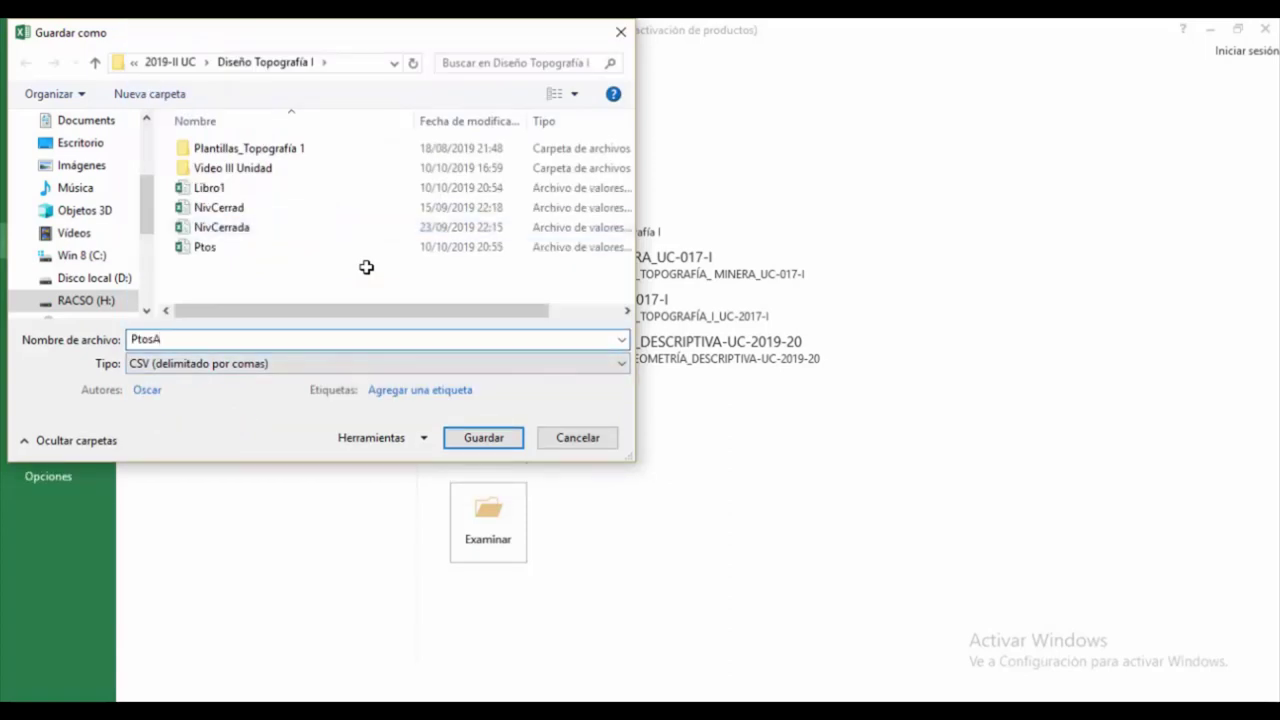
{"action": "type", "text": "A"}
{"action": "key", "text": "Return"}
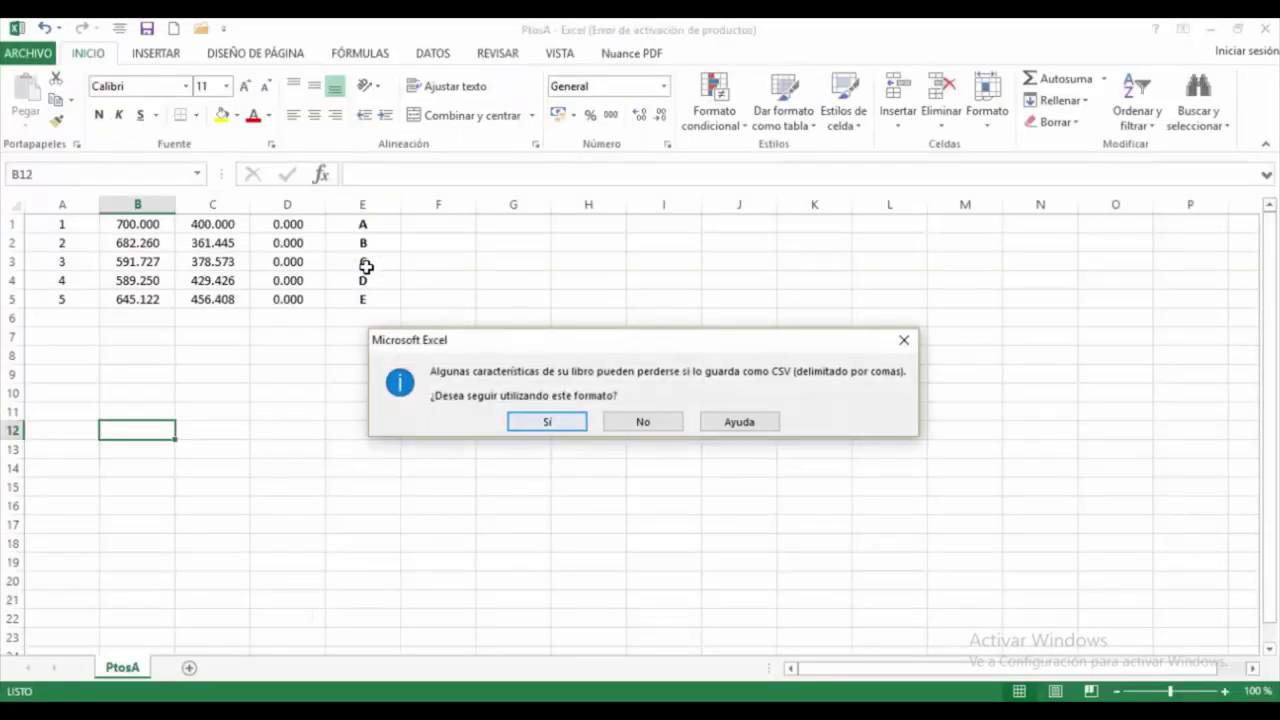
{"action": "key", "text": "Return"}
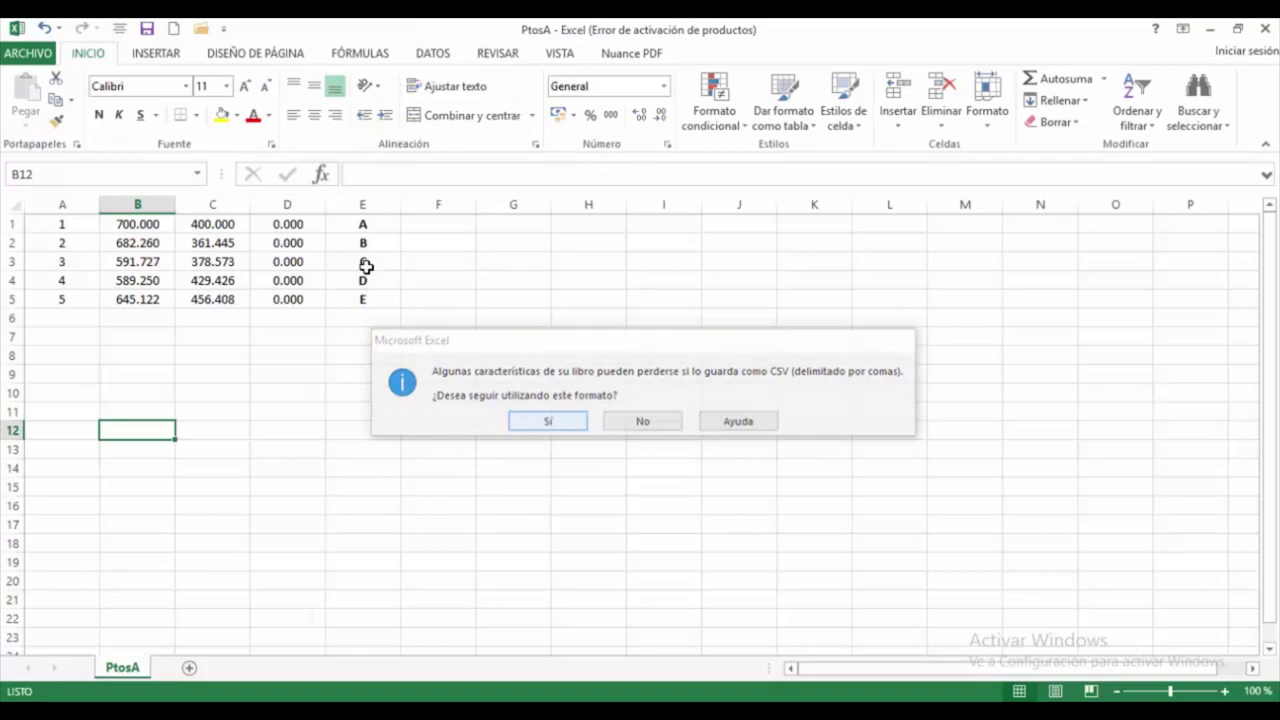
- Close the PtosA workbook, saving its changes and keeping the CSV format
{"action": "key", "text": "ctrl+w"}
{"action": "key", "text": "Return"}
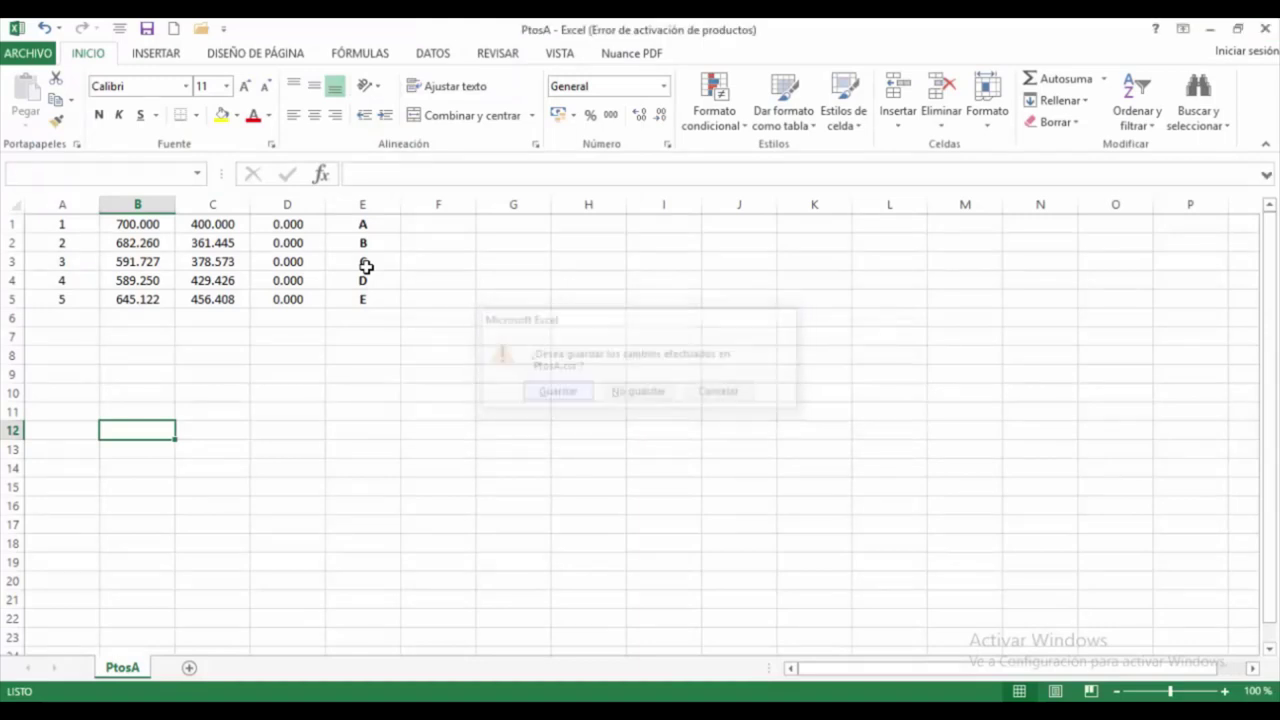
{"action": "key", "text": "Return"}
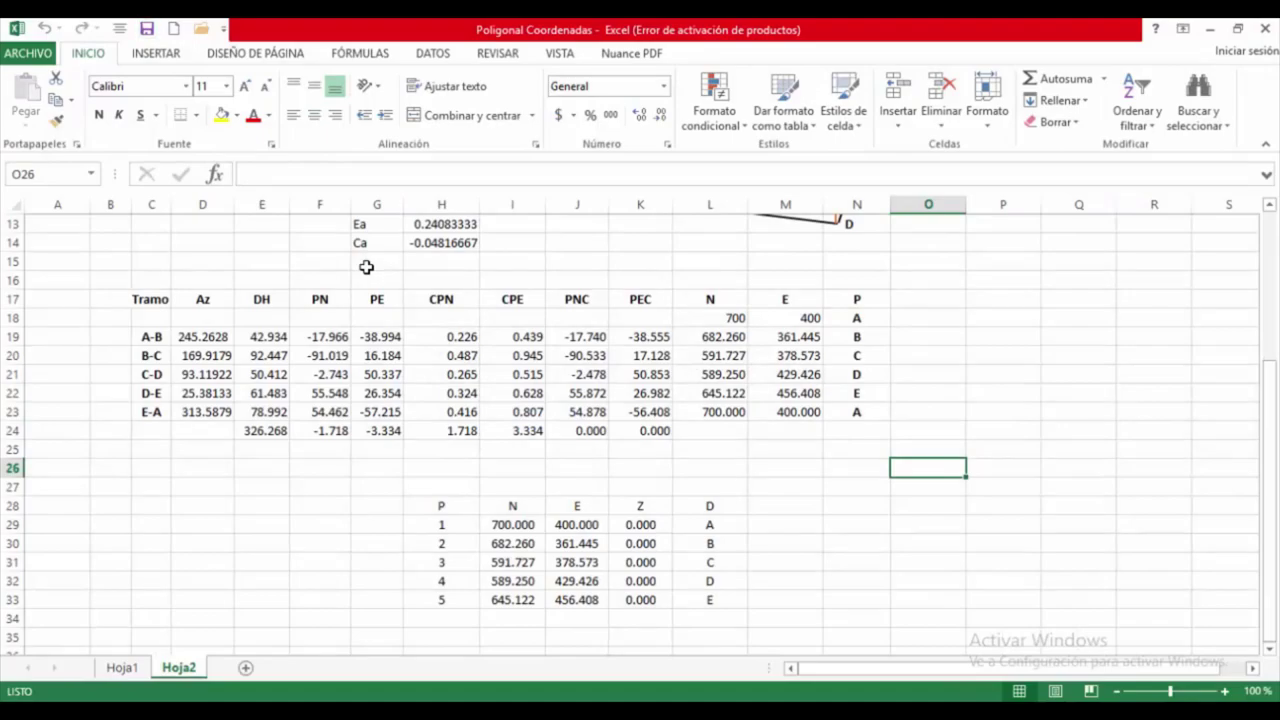
- Switch to Civil 3D and start Import Points from the point creation tools for Drawing2
{"action": "key", "text": "alt+Tab"}
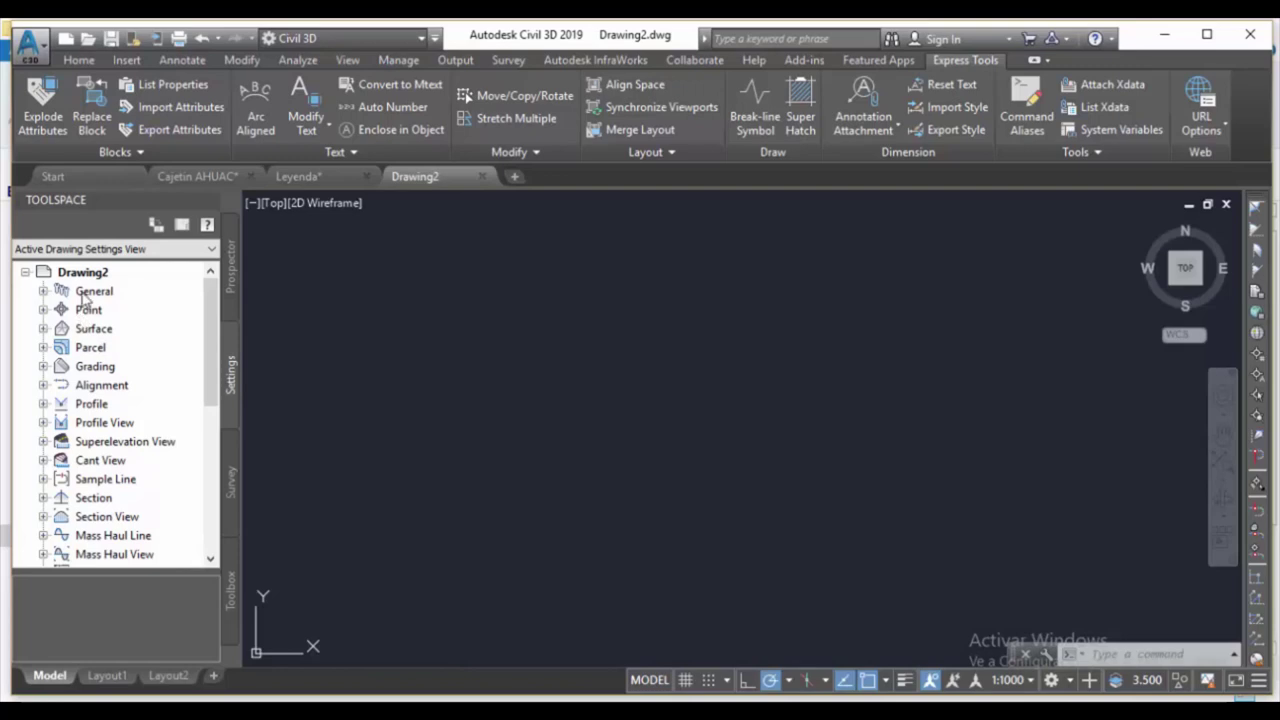
{"action": "left_click", "coordinate": [232, 280]}
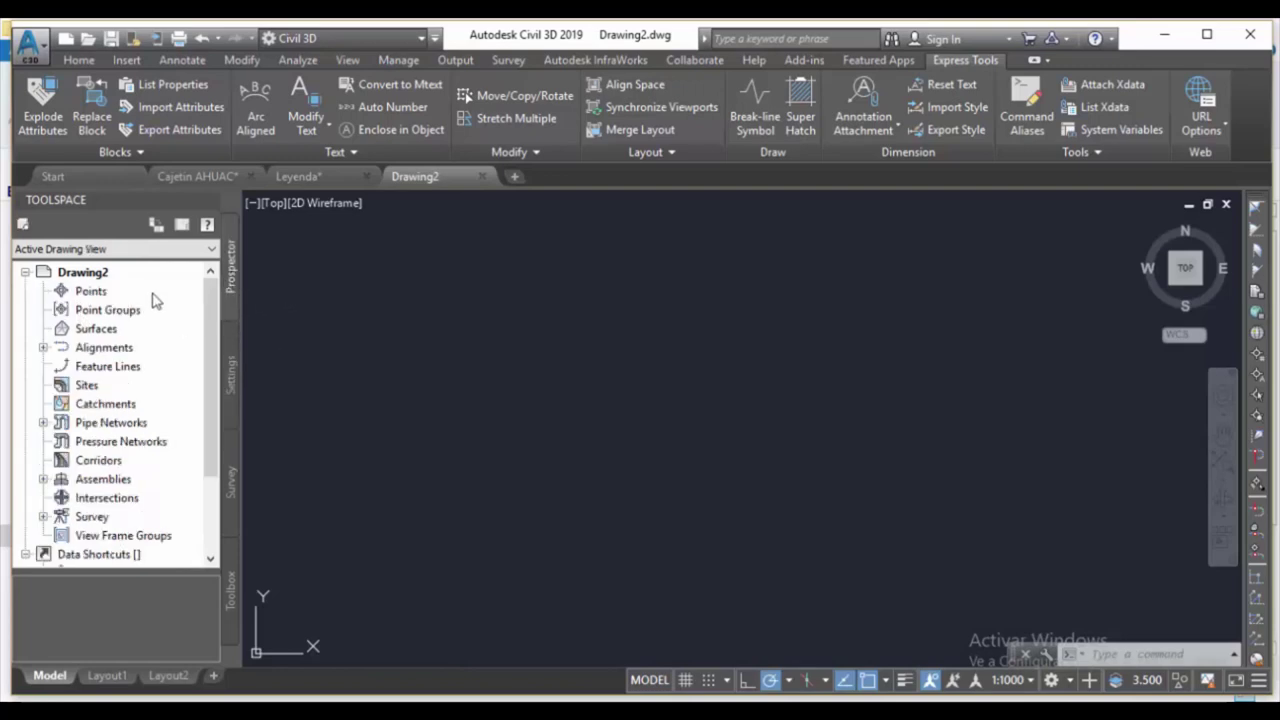
{"action": "left_click", "coordinate": [93, 293]}
{"action": "right_click", "coordinate": [97, 291]}
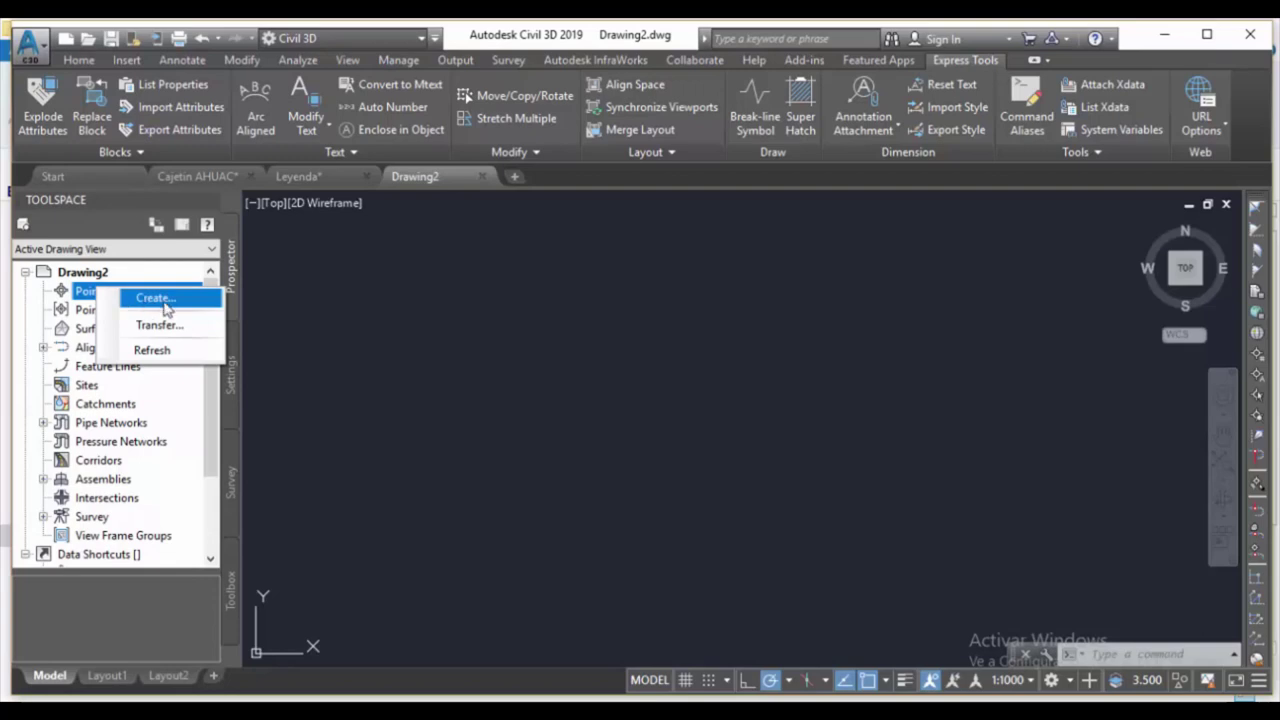
{"action": "left_click", "coordinate": [164, 300]}
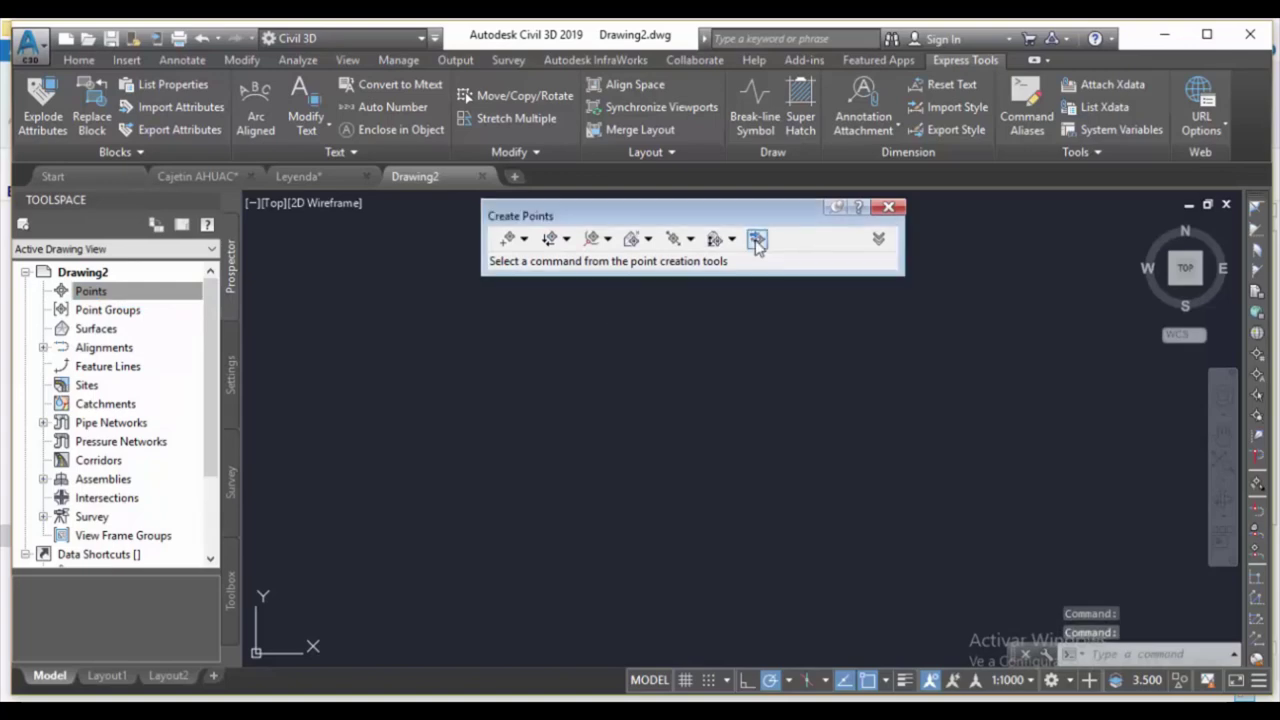
{"action": "left_click", "coordinate": [757, 241]}
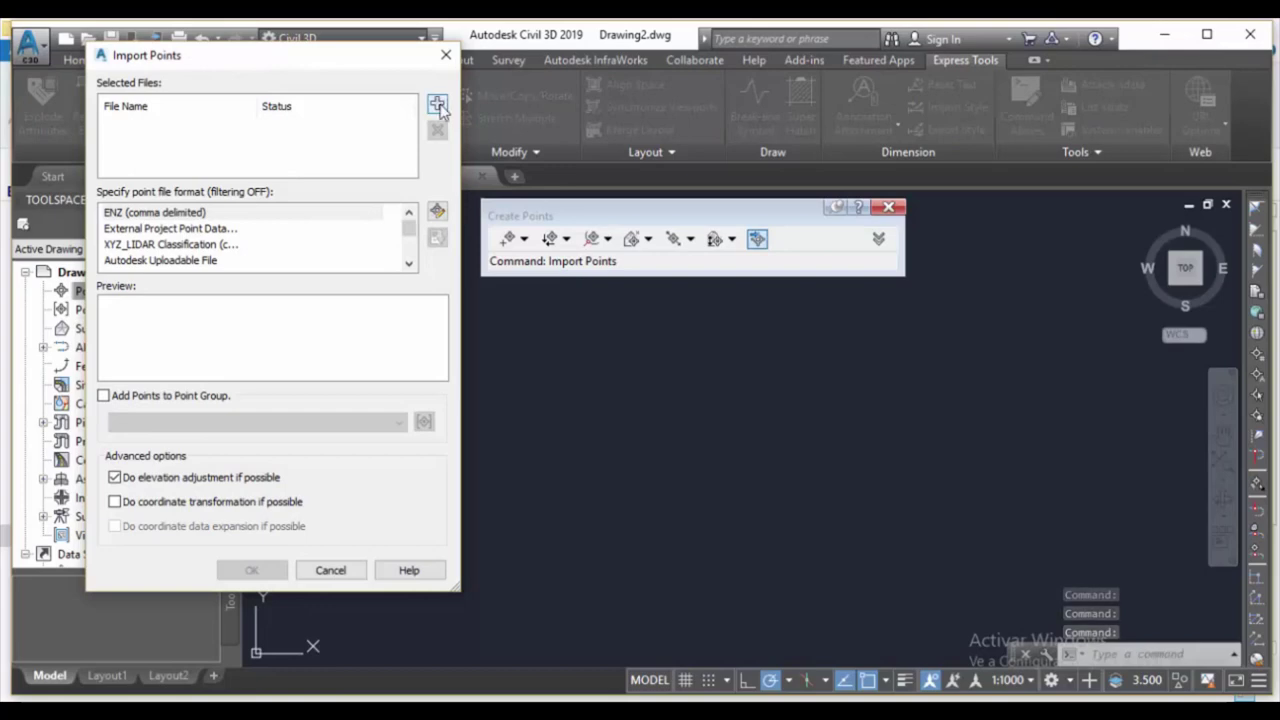
- Add PtosA.csv as the source file and set the point file format to PNEZD (comma delimited)
{"action": "left_click", "coordinate": [437, 105]}
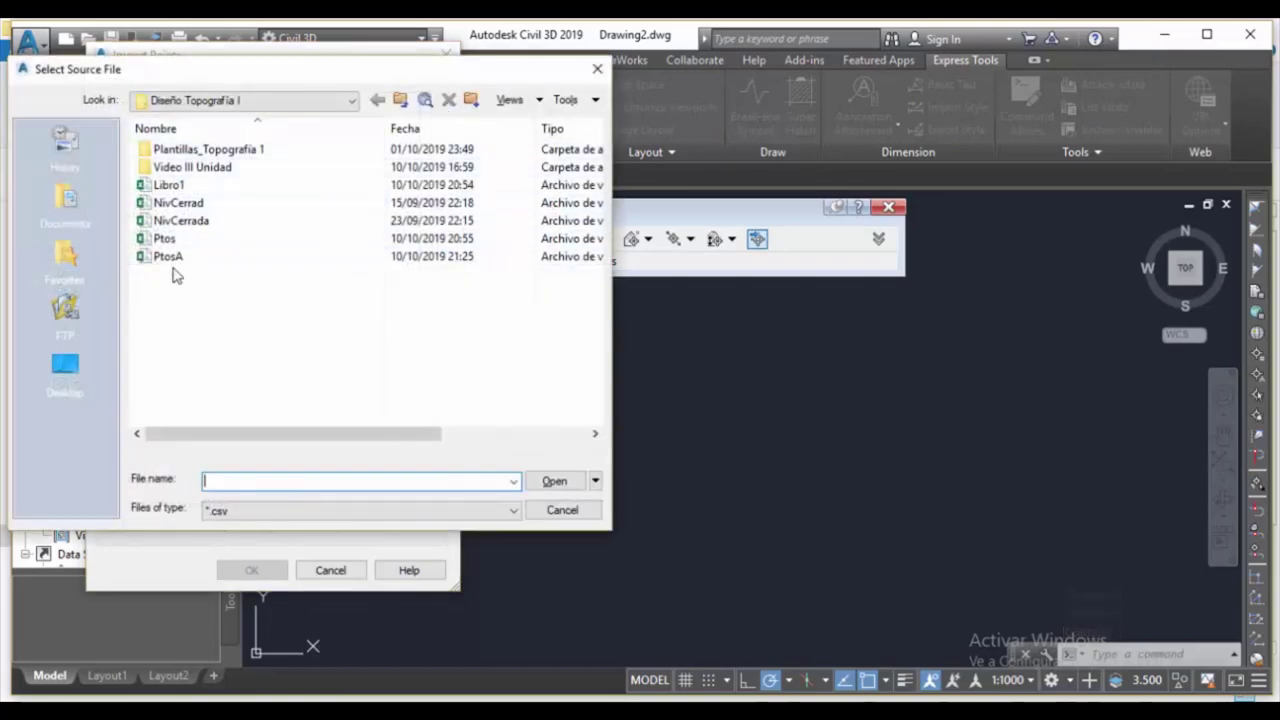
{"action": "left_click", "coordinate": [170, 257]}
{"action": "left_click", "coordinate": [552, 481]}
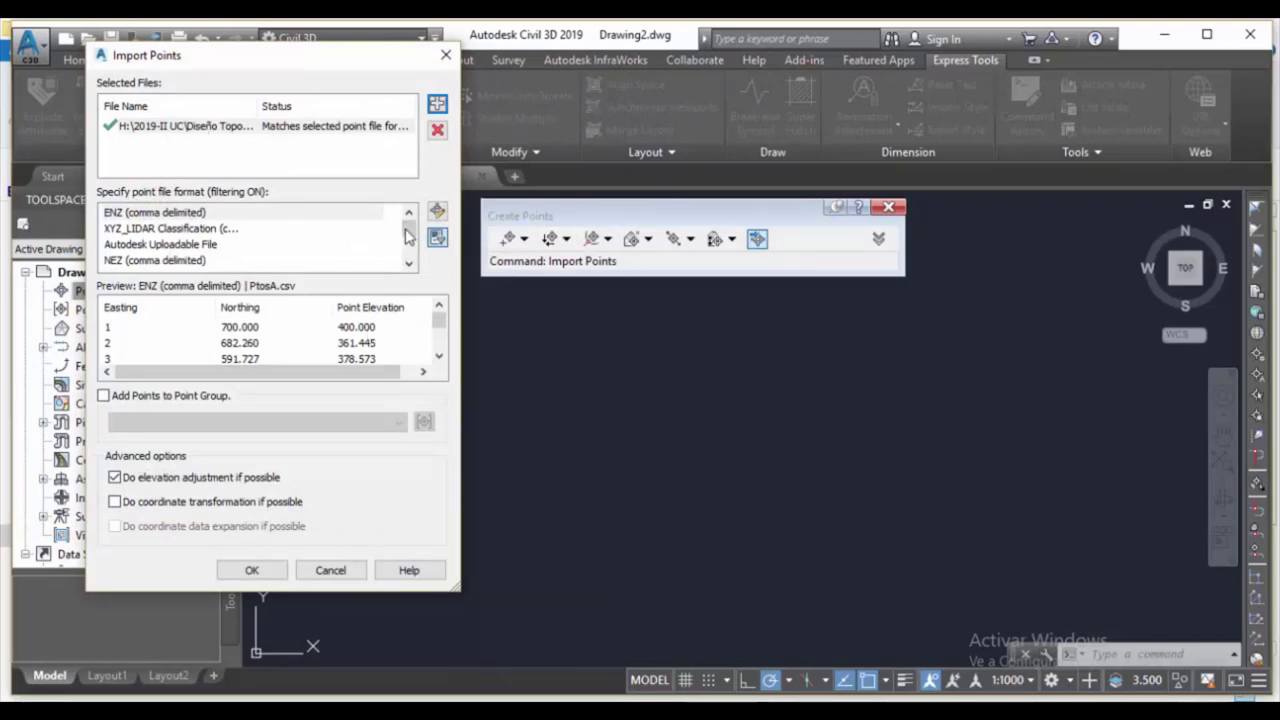
{"action": "scroll", "coordinate": [407, 234], "scroll_direction": "down", "scroll_amount": 1}
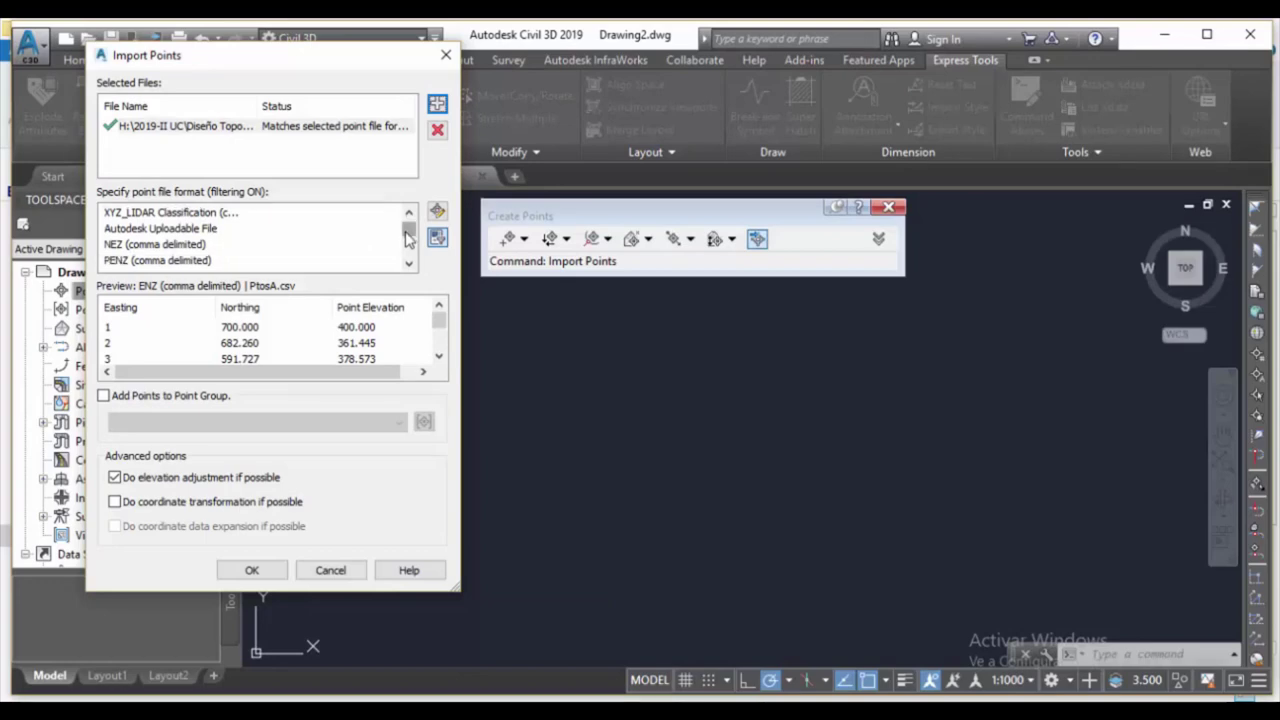
{"action": "scroll", "coordinate": [405, 262], "scroll_direction": "down", "scroll_amount": 2}
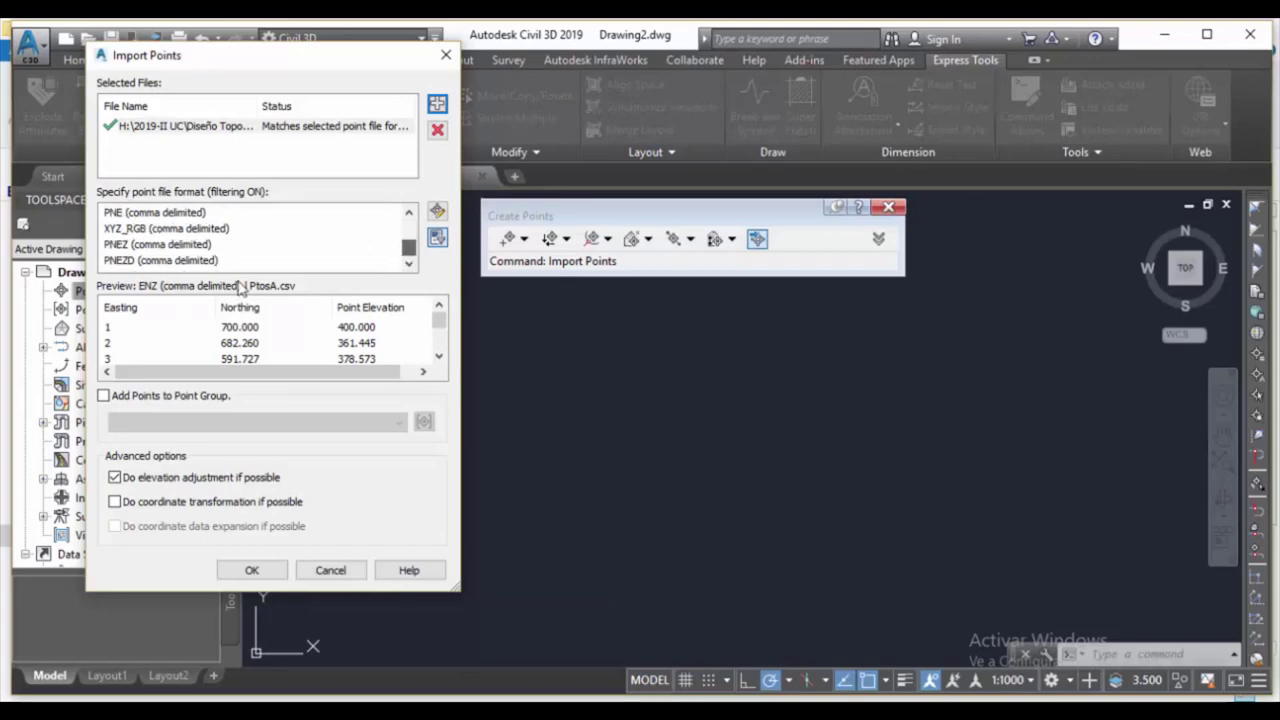
{"action": "left_click", "coordinate": [128, 261]}
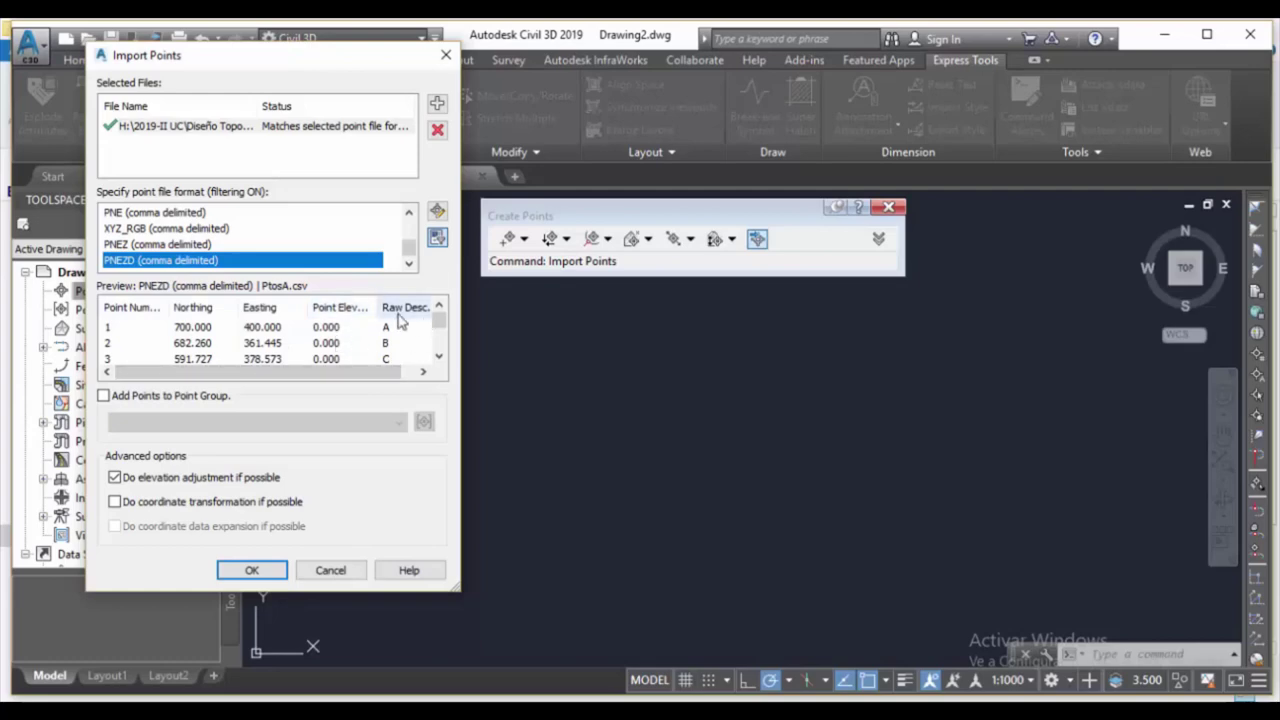
- Import the points from PtosA.csv in PNEZD (comma delimited) format, accepting the duplicate point number resolution for all duplicates
{"action": "mouse_move", "coordinate": [438, 320]}
{"action": "left_mouse_down"}
{"action": "mouse_move", "coordinate": [441, 335]}
{"action": "mouse_move", "coordinate": [441, 318]}
{"action": "left_mouse_up"}
{"action": "left_click", "coordinate": [251, 568]}
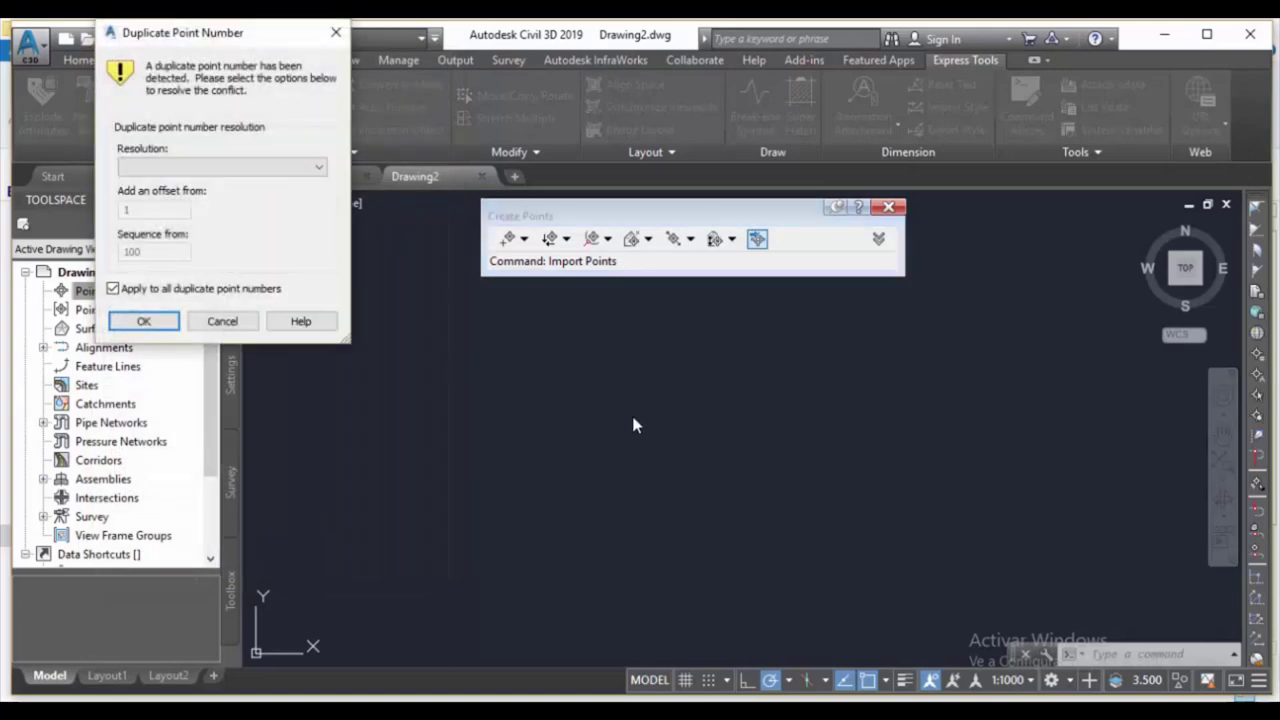
{"action": "left_click", "coordinate": [143, 321]}
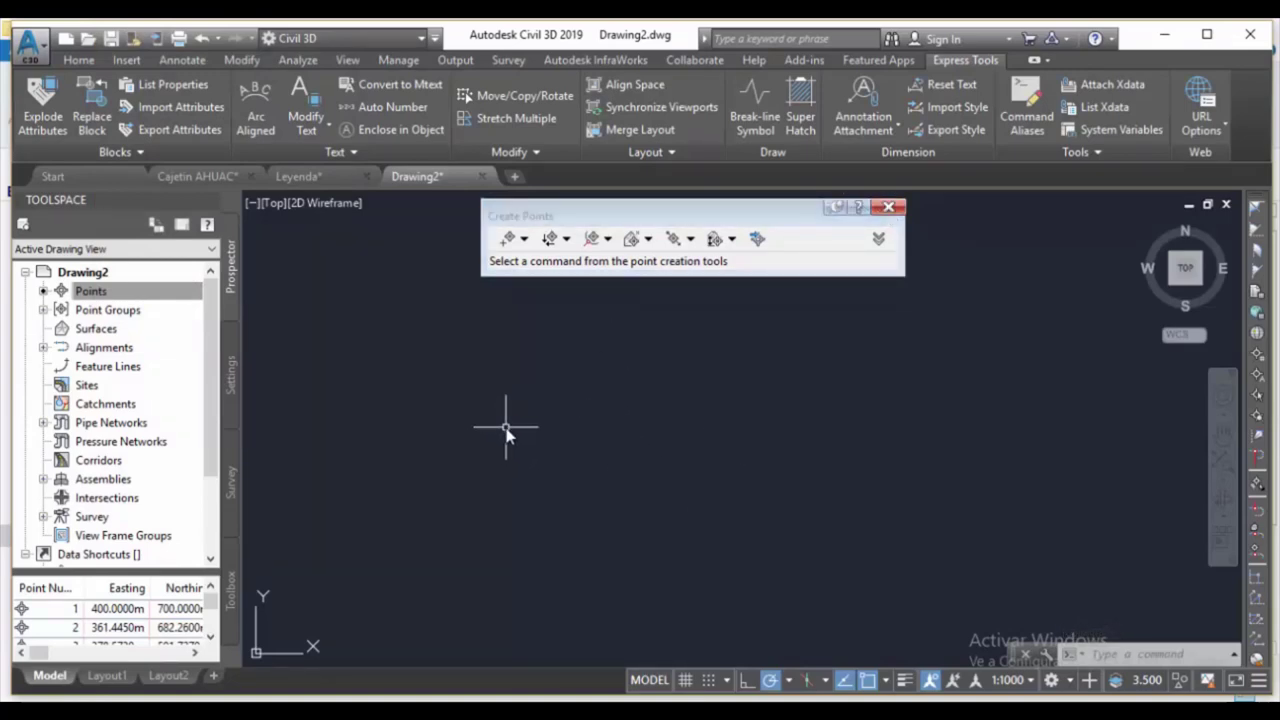
- Zoom to the drawing extents to bring the imported points into view and close the Create Points toolbar
{"action": "type", "text": "Z"}
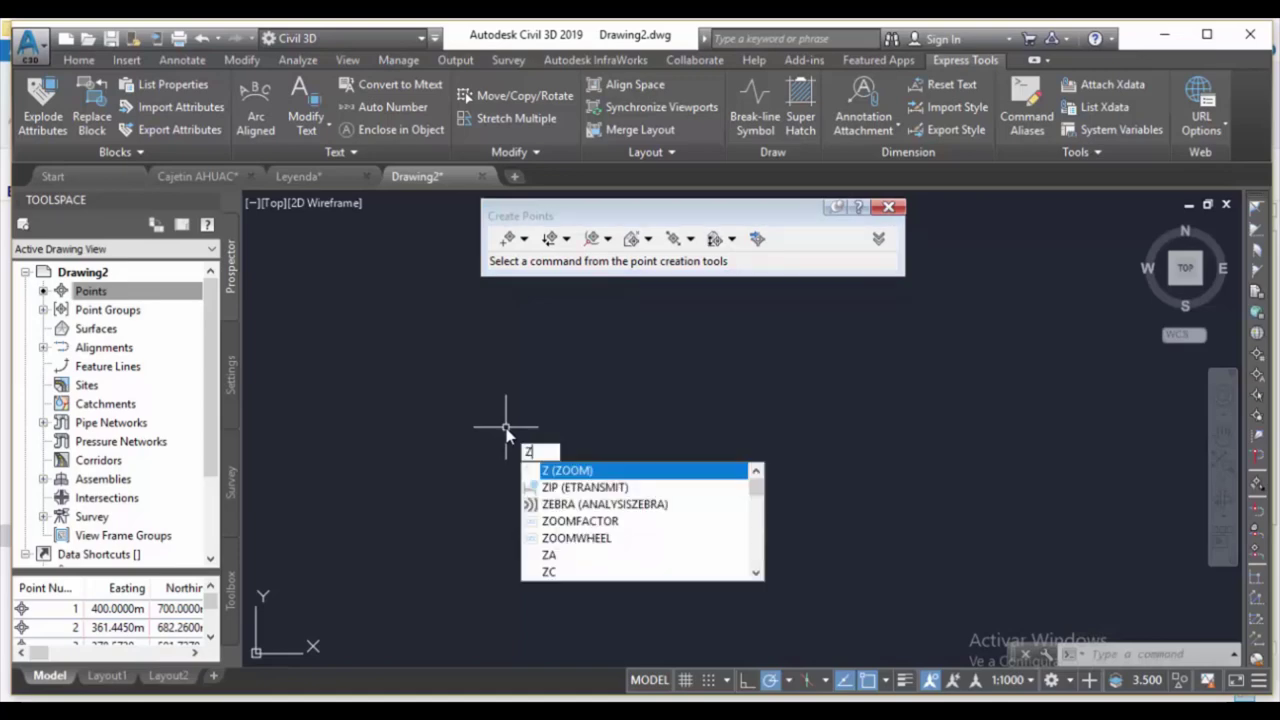
{"action": "key", "text": "Return"}
{"action": "type", "text": "e"}
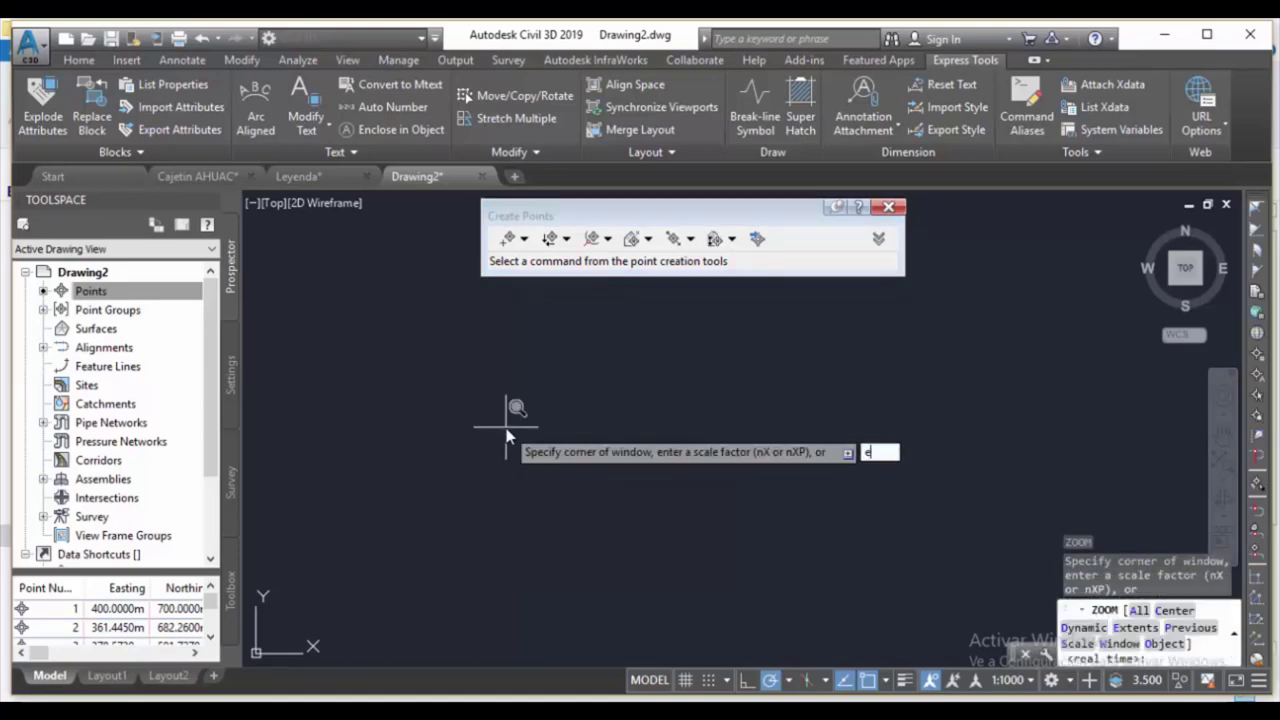
{"action": "key", "text": "Return"}
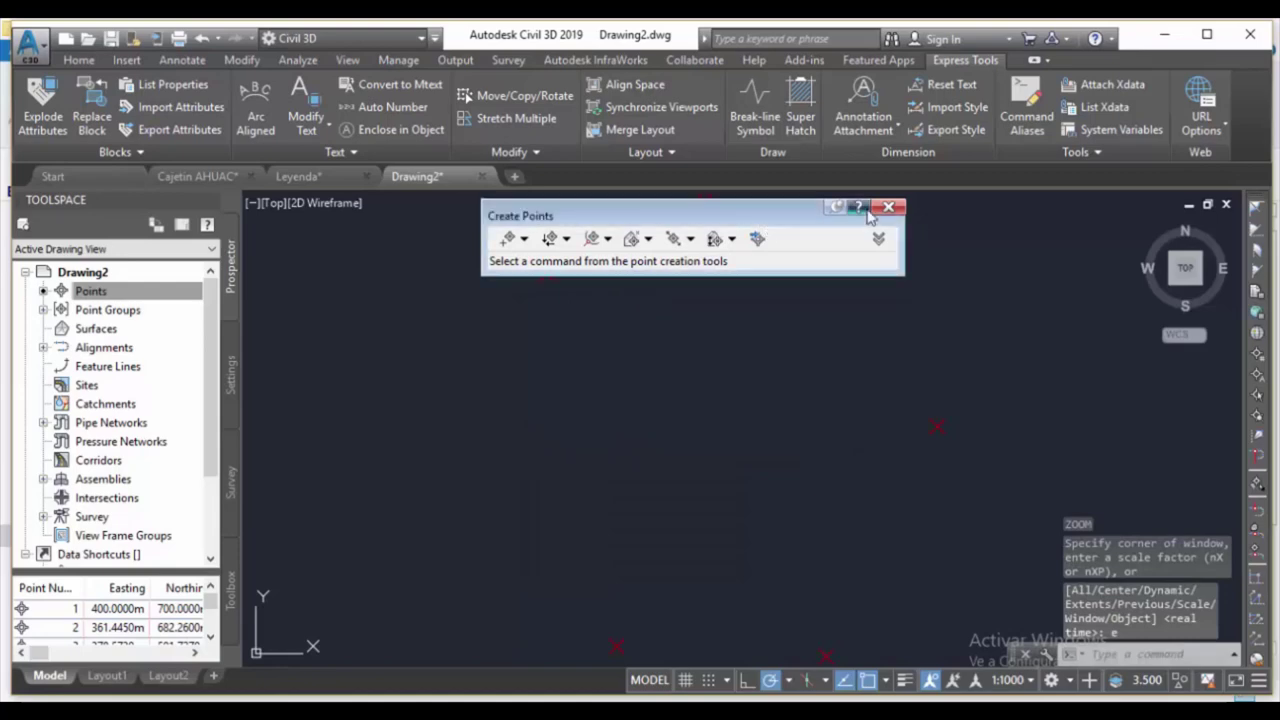
{"action": "left_click", "coordinate": [888, 208]}
{"action": "scroll", "coordinate": [680, 343], "scroll_direction": "down", "scroll_amount": 2}
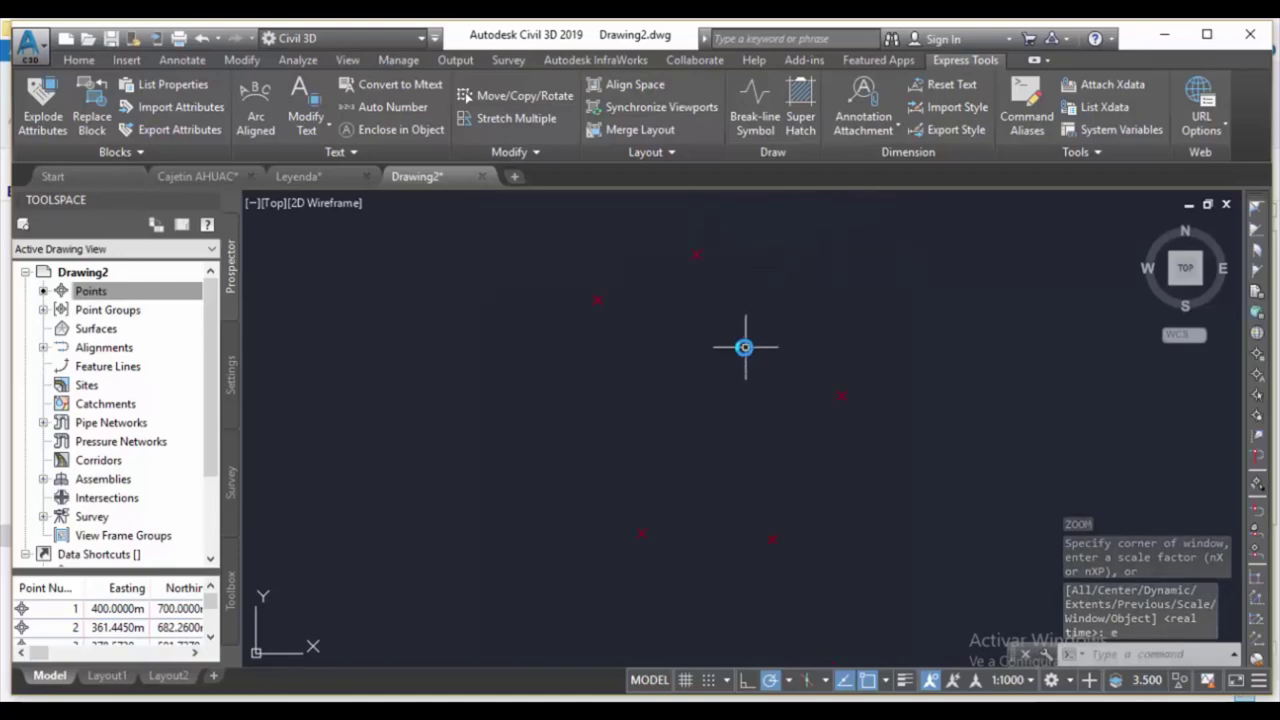
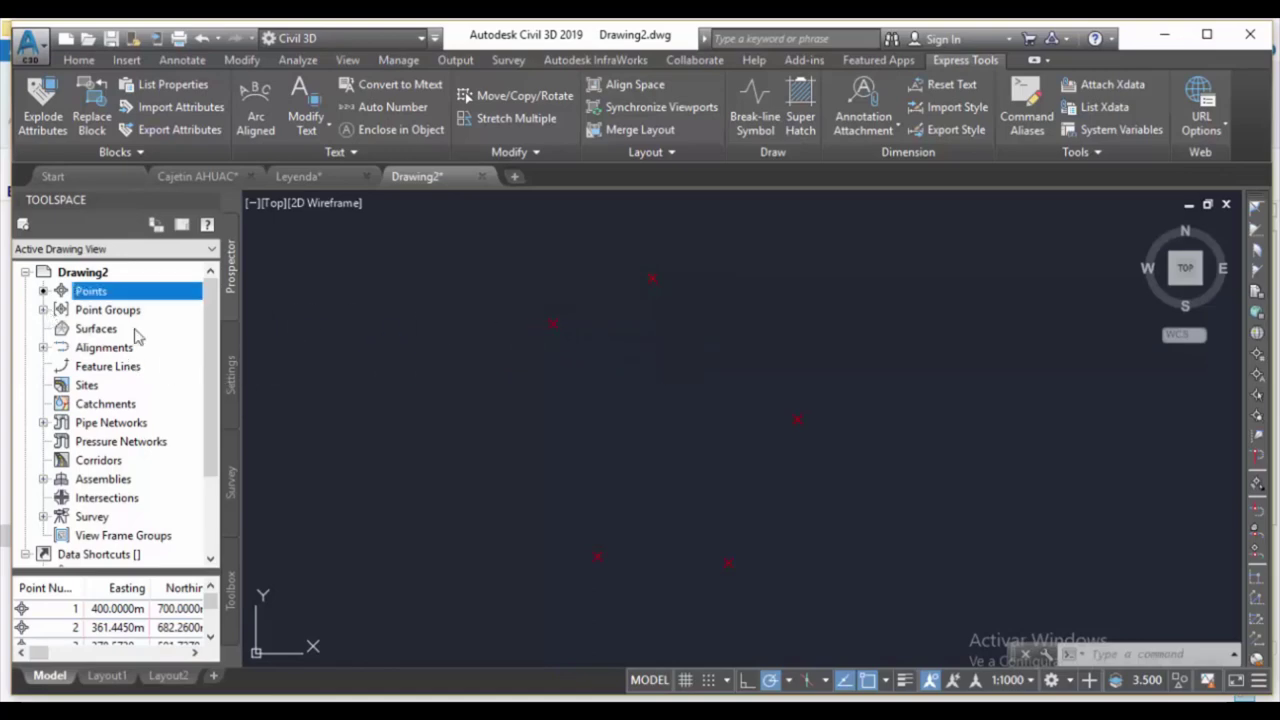
- Open the properties of the _All Points point group and set its point style to Benchmark
{"action": "left_click", "coordinate": [43, 310]}
{"action": "left_click", "coordinate": [120, 329]}
{"action": "right_click", "coordinate": [137, 332]}
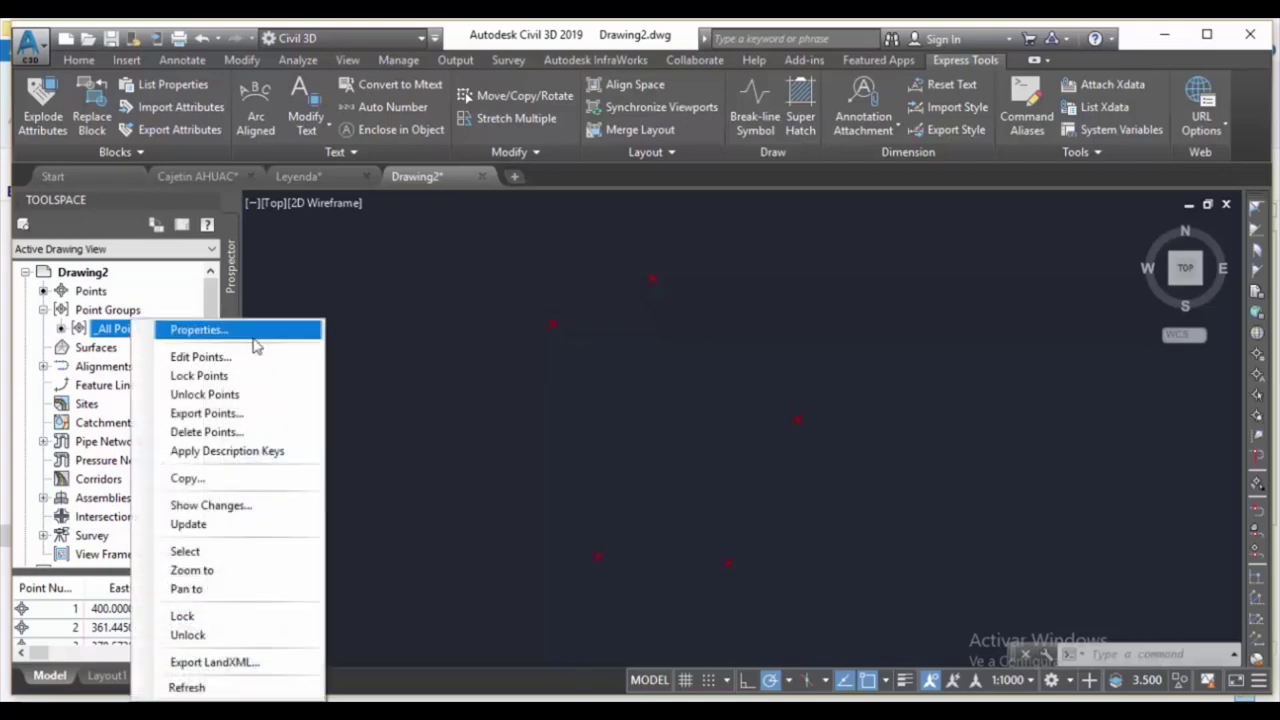
{"action": "left_click", "coordinate": [199, 336]}
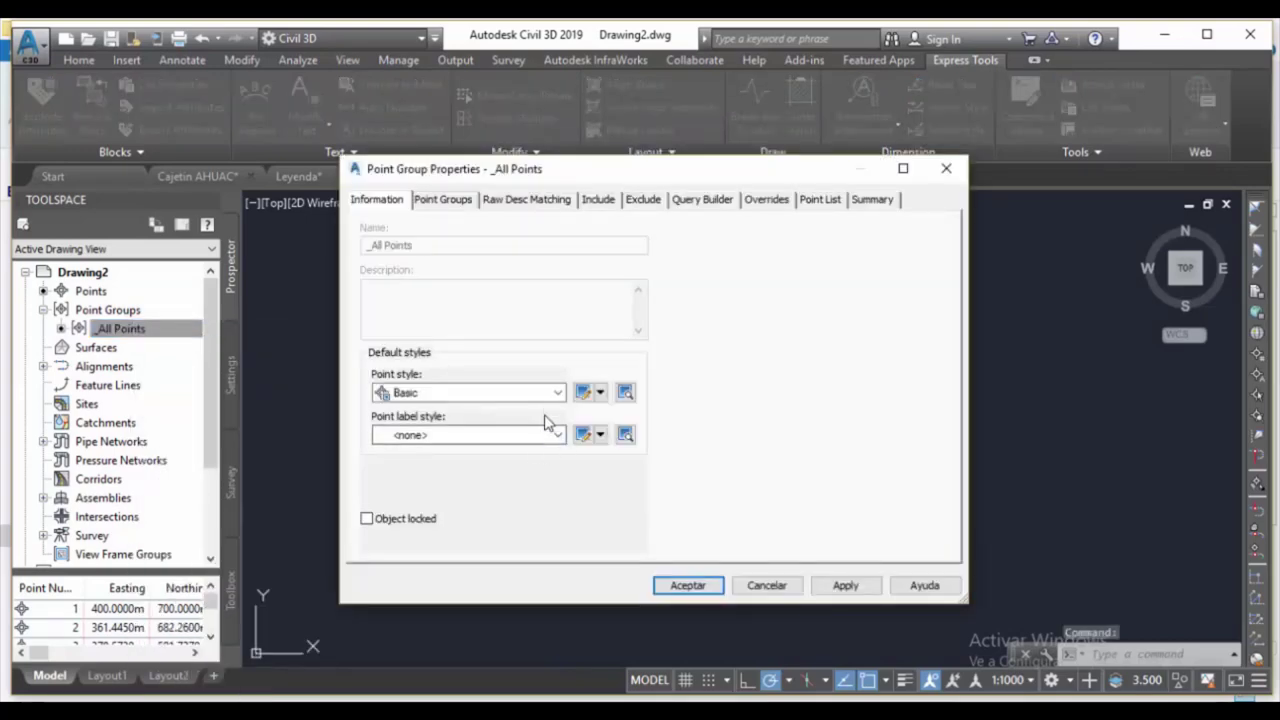
{"action": "left_click", "coordinate": [558, 394]}
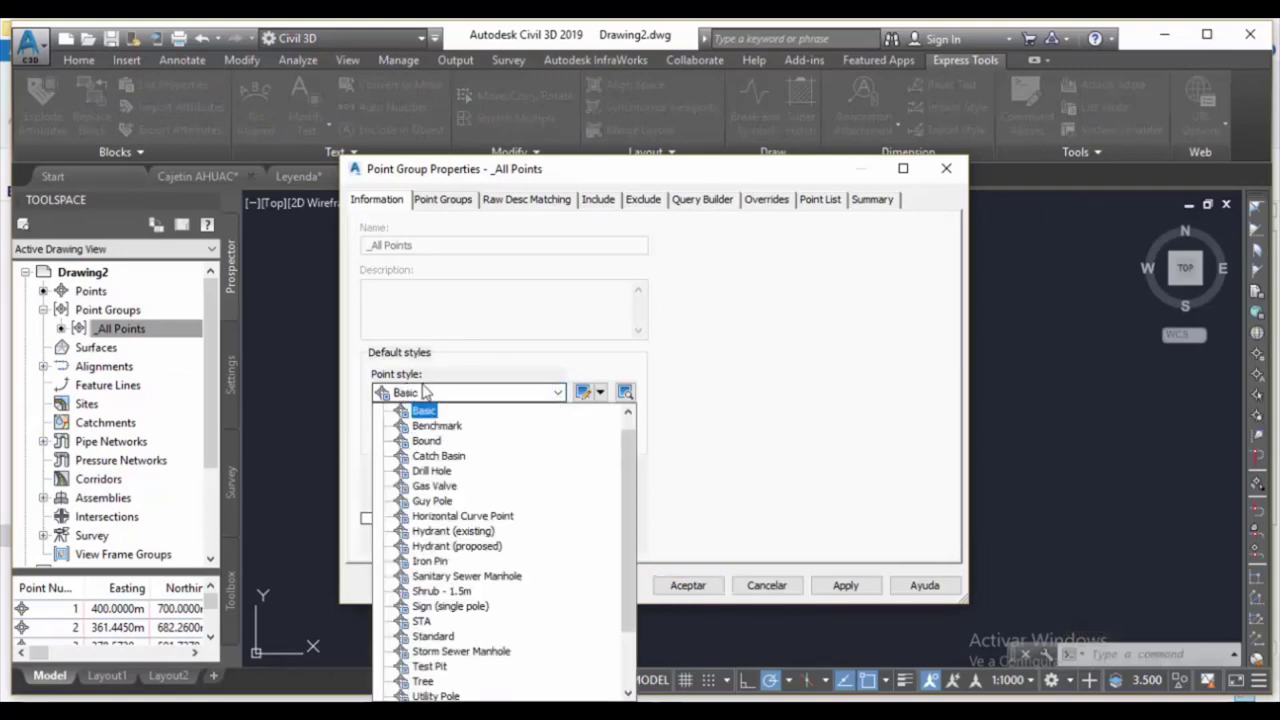
{"action": "left_click", "coordinate": [437, 426]}
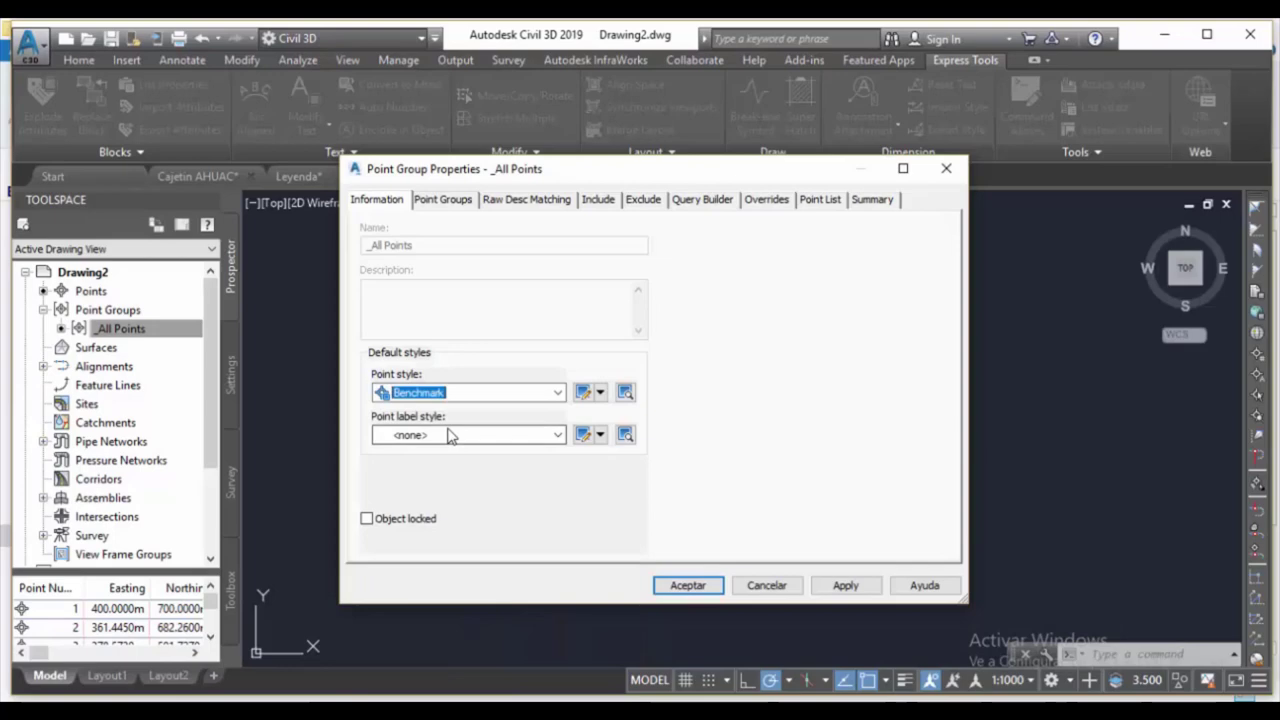
- Set the _All Points group's point label style to Description Only and apply the group properties
{"action": "left_click", "coordinate": [560, 438]}
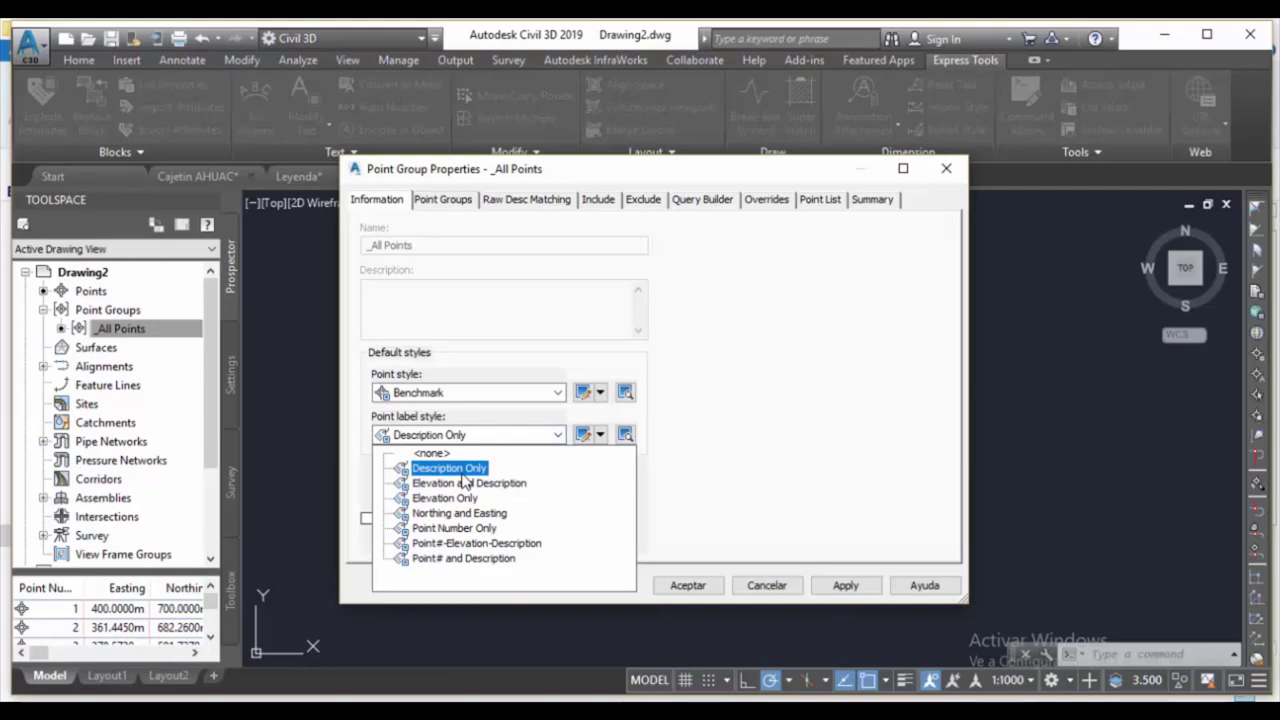
{"action": "key", "text": "Return"}
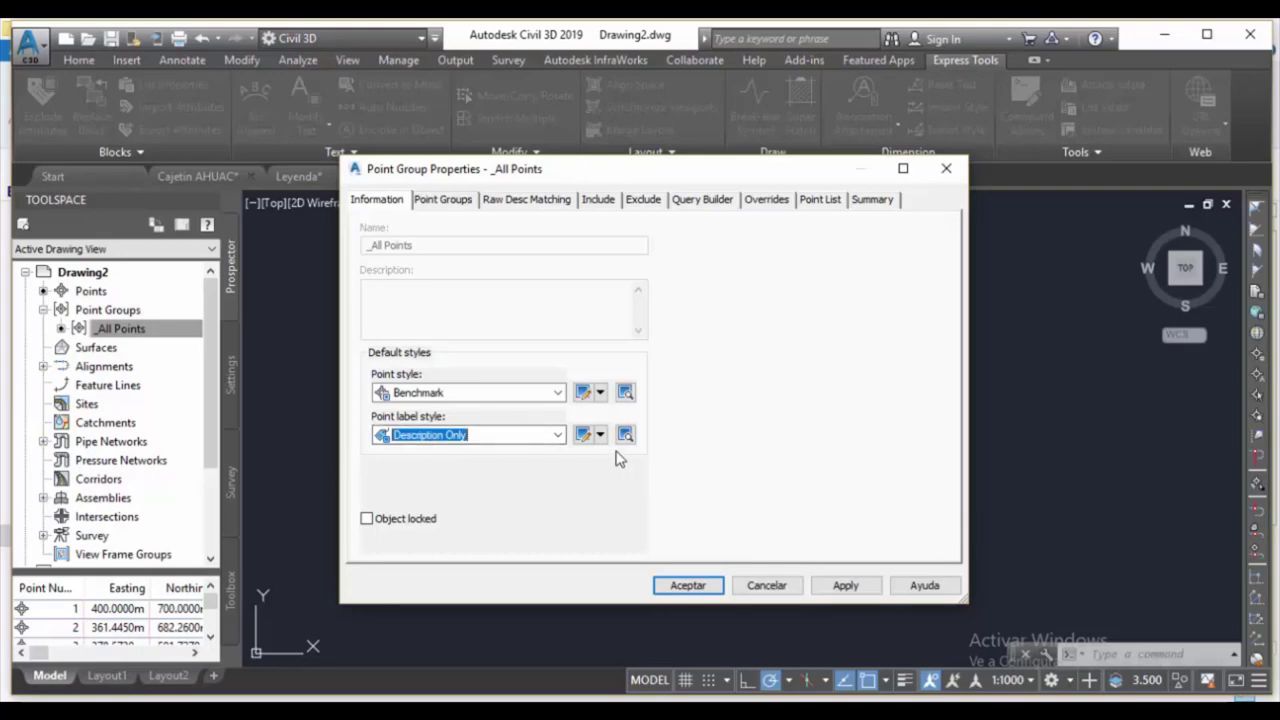
{"action": "left_click", "coordinate": [846, 586]}
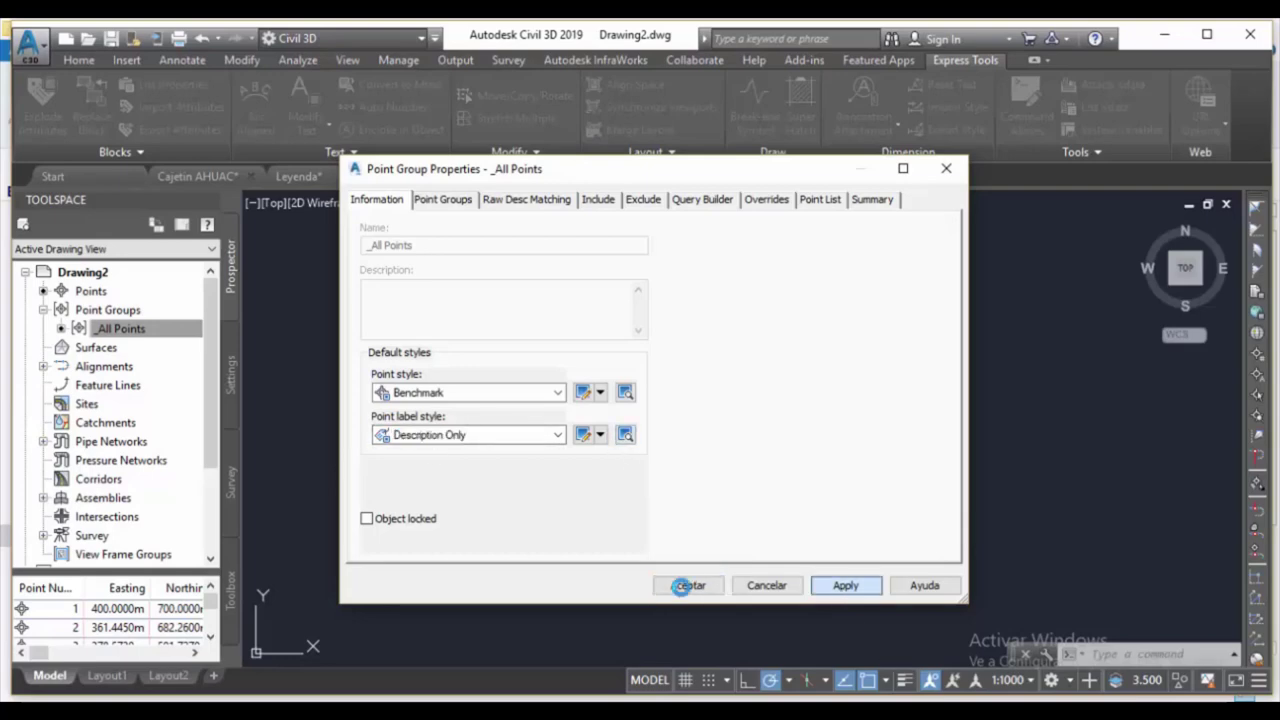
{"action": "left_click", "coordinate": [686, 586]}
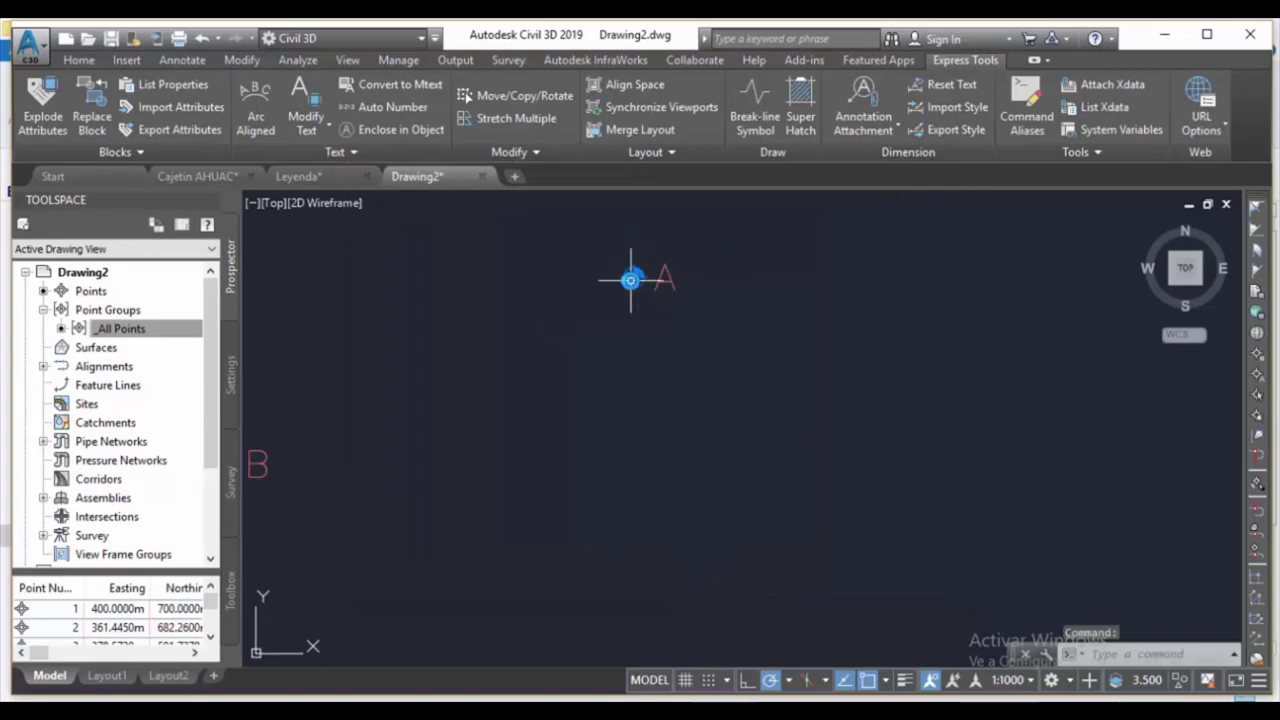
- Start a line at the centre of point B and draw its first segment to point A
{"action": "scroll", "coordinate": [541, 343], "scroll_direction": "up", "scroll_amount": 2}
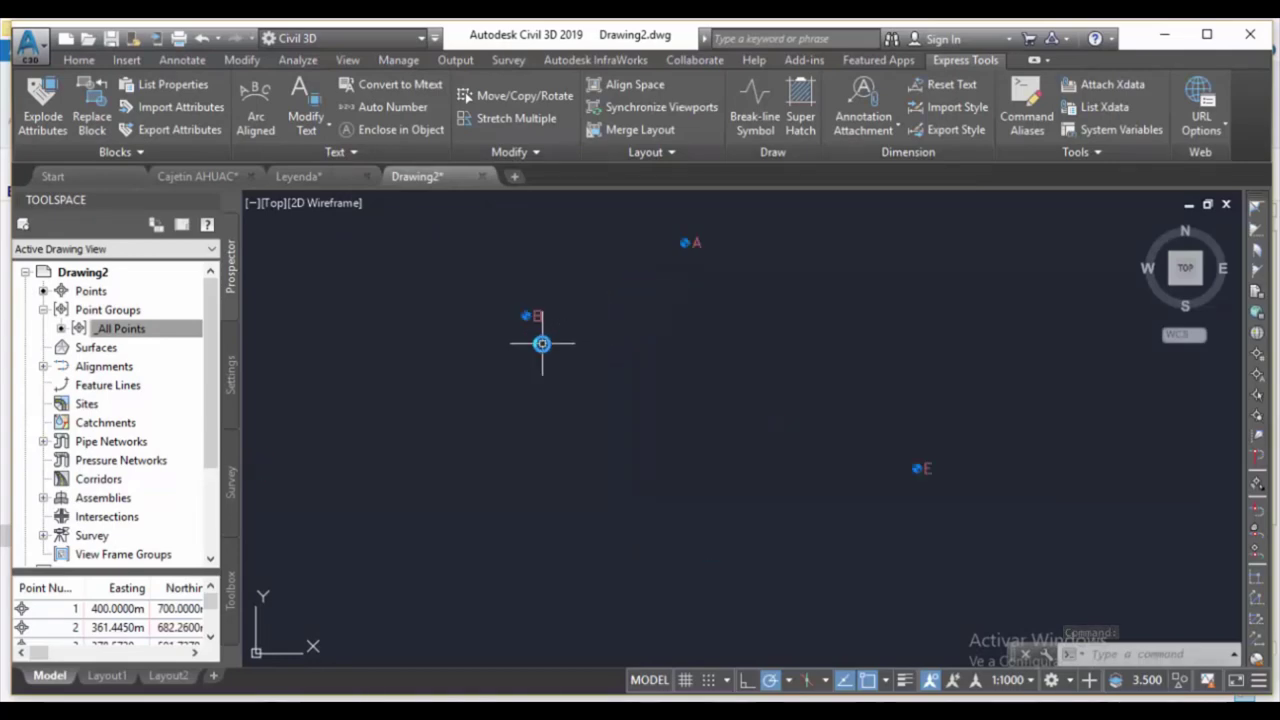
{"action": "scroll", "coordinate": [541, 343], "scroll_direction": "down", "scroll_amount": 2}
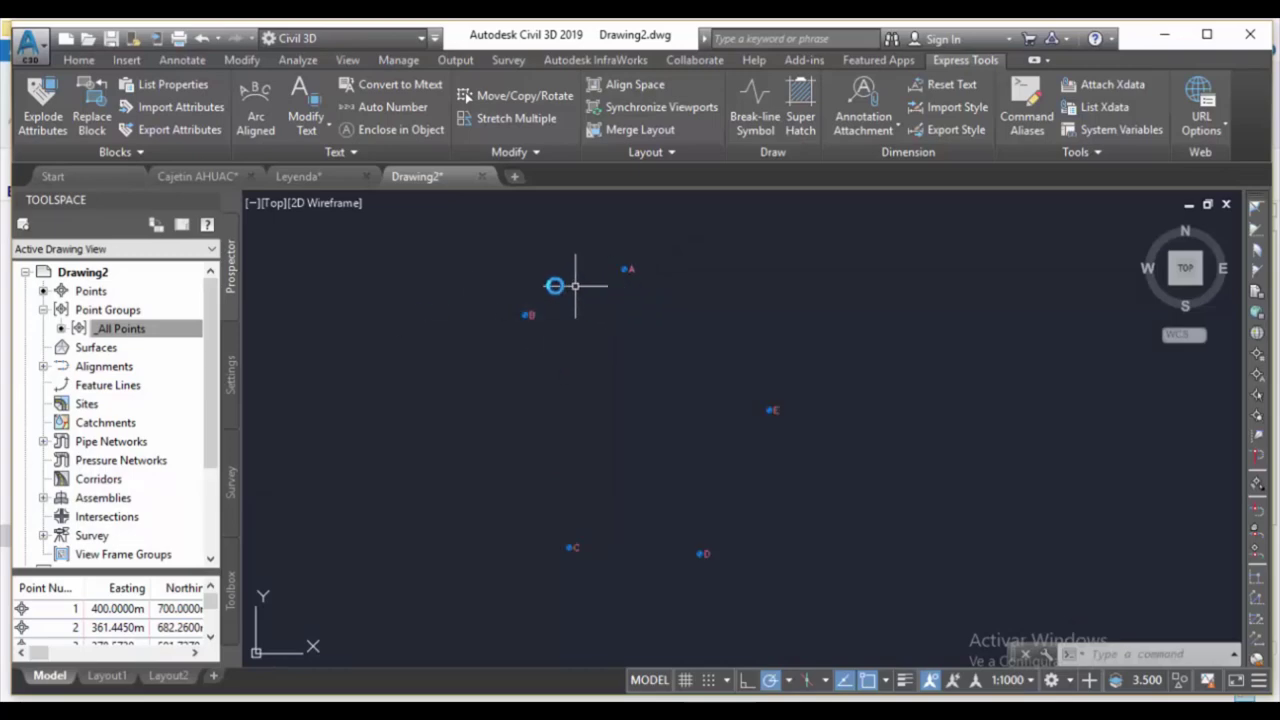
{"action": "scroll", "coordinate": [573, 277], "scroll_direction": "up", "scroll_amount": 2}
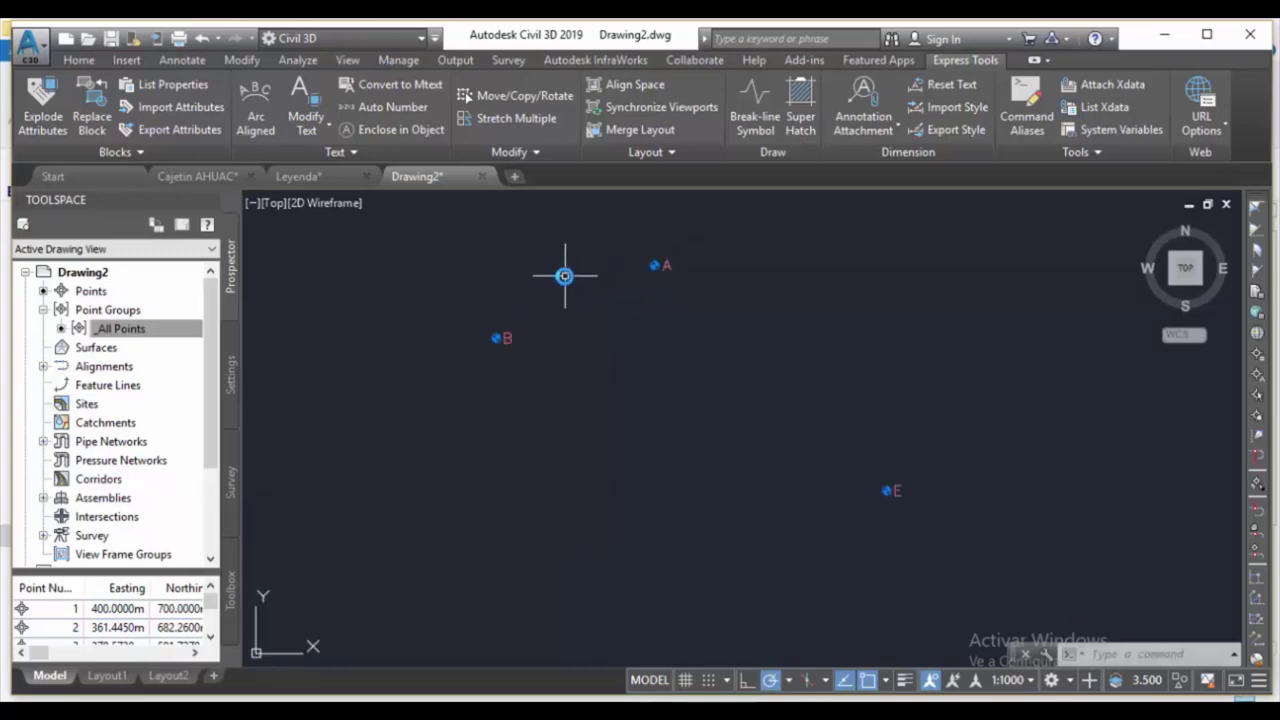
{"action": "scroll", "coordinate": [565, 276], "scroll_direction": "down", "scroll_amount": 2}
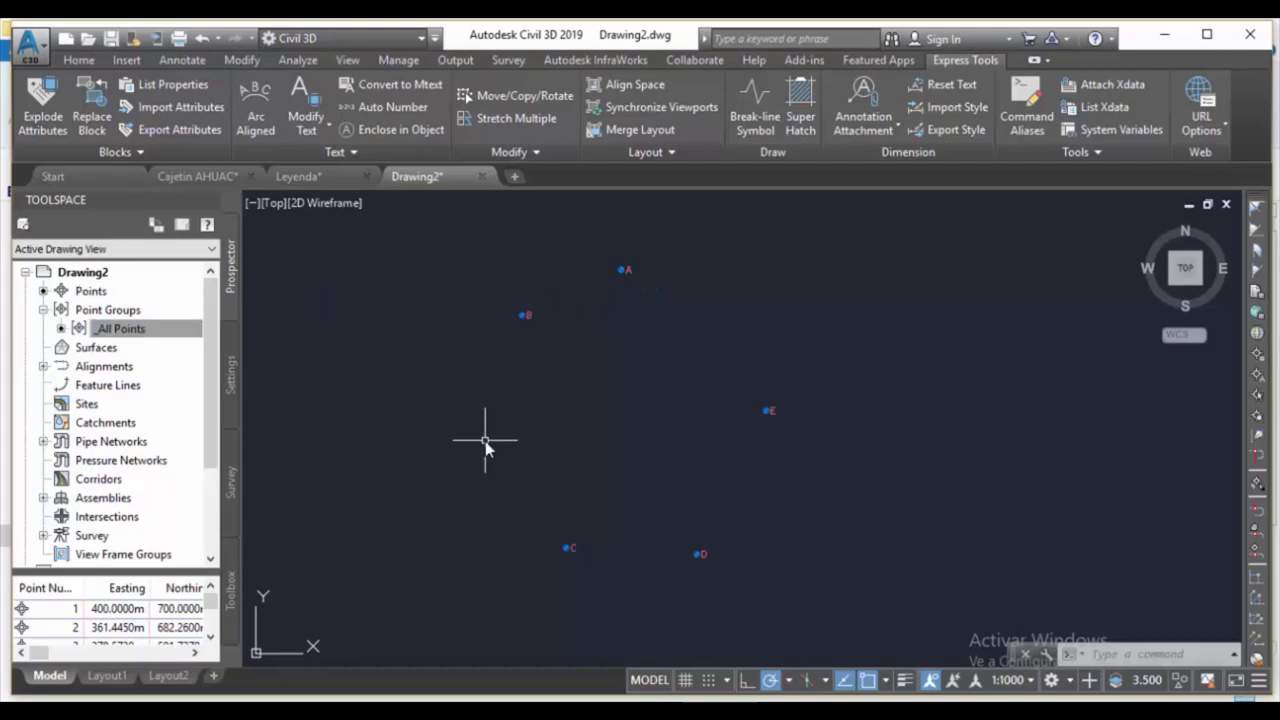
{"action": "type", "text": "l"}
{"action": "key", "text": "Return"}
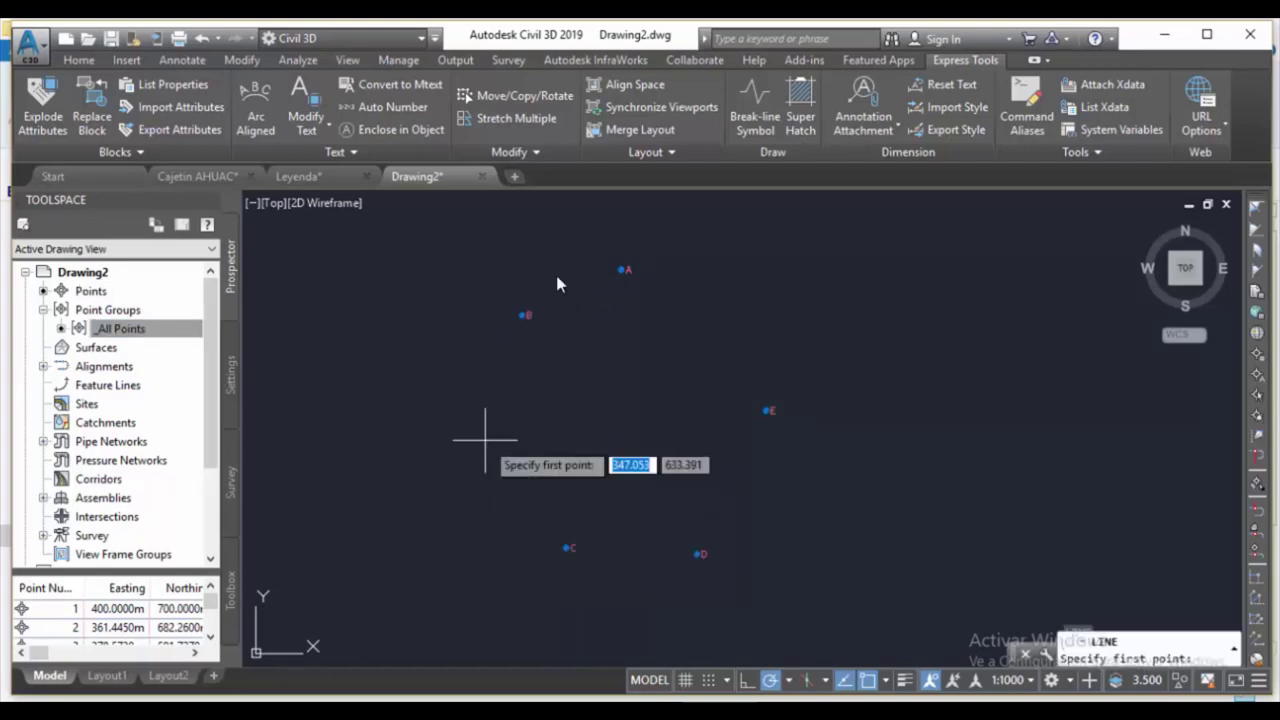
{"action": "scroll", "coordinate": [538, 279], "scroll_direction": "up", "scroll_amount": 6}
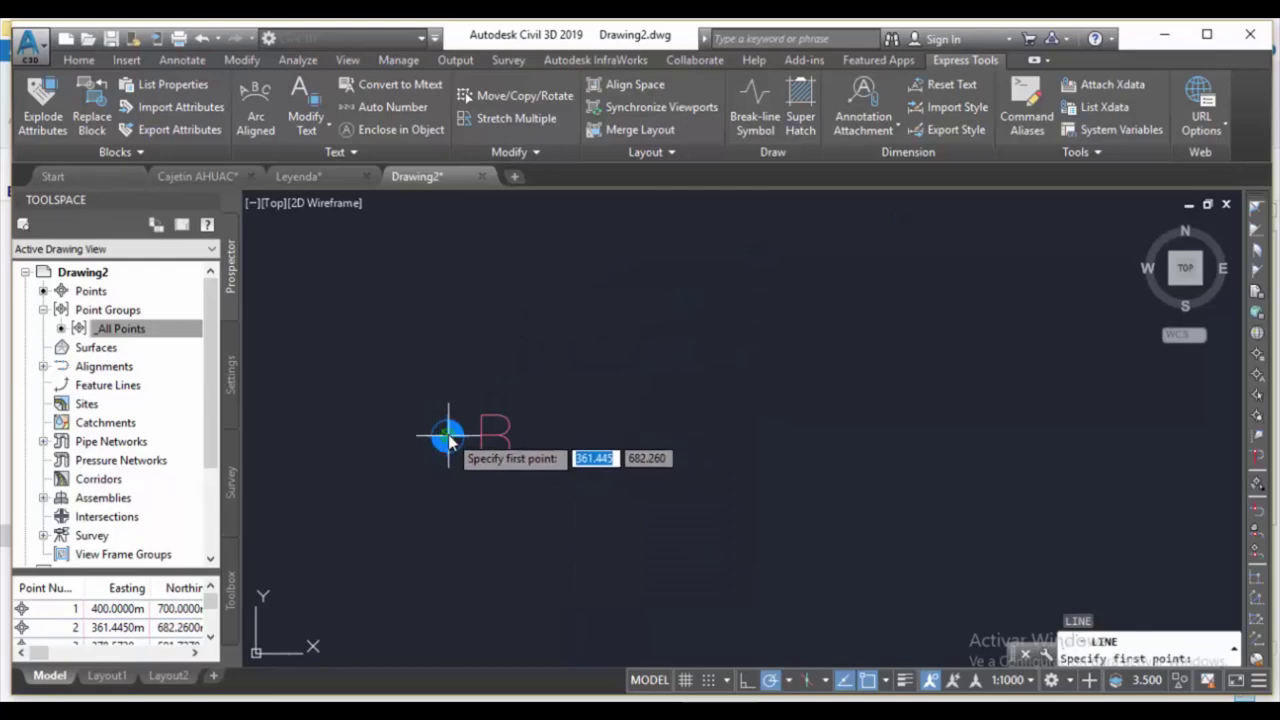
{"action": "left_click", "coordinate": [448, 437]}
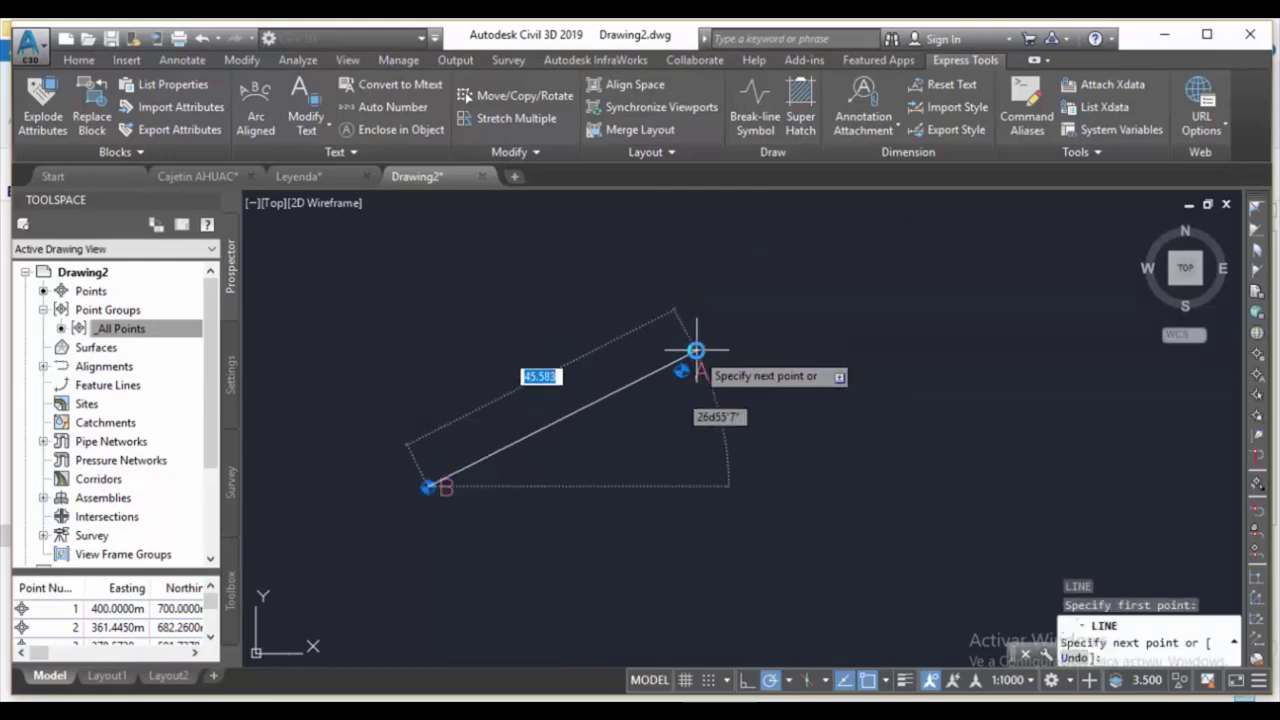
{"action": "scroll", "coordinate": [690, 350], "scroll_direction": "up", "scroll_amount": 8}
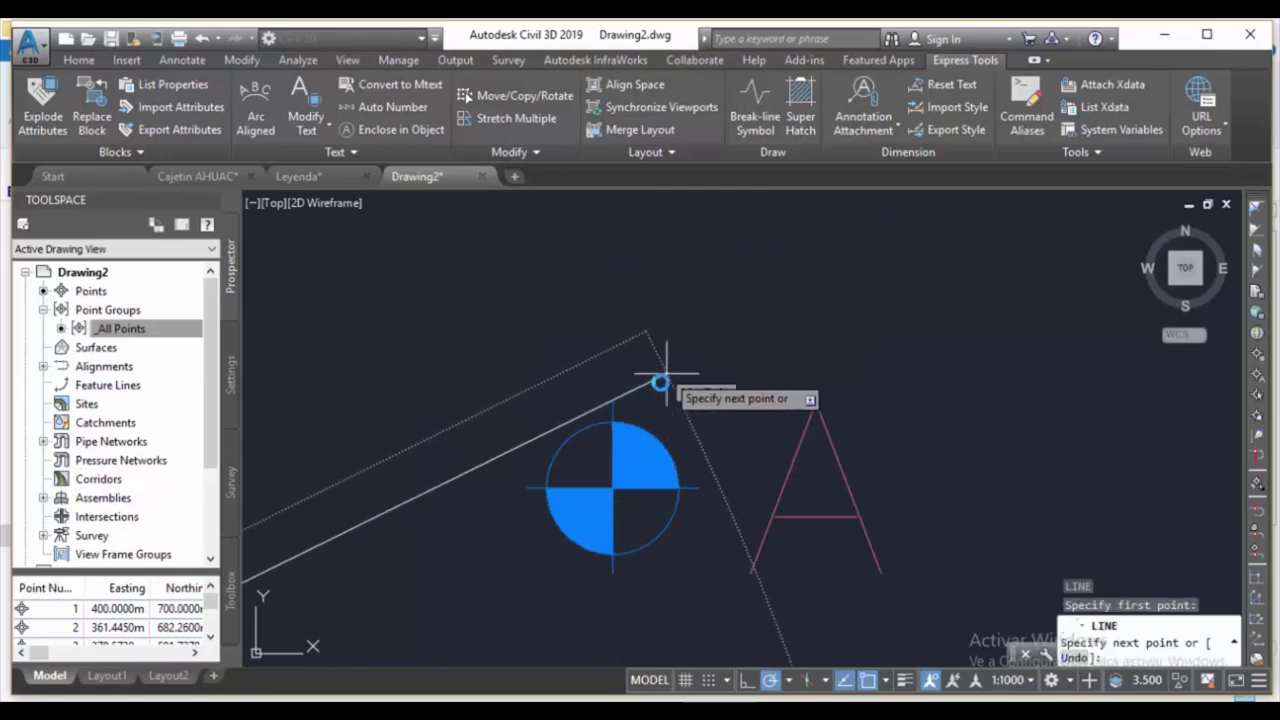
{"action": "scroll", "coordinate": [598, 538], "scroll_direction": "down", "scroll_amount": 8}
{"action": "left_click", "coordinate": [608, 514]}
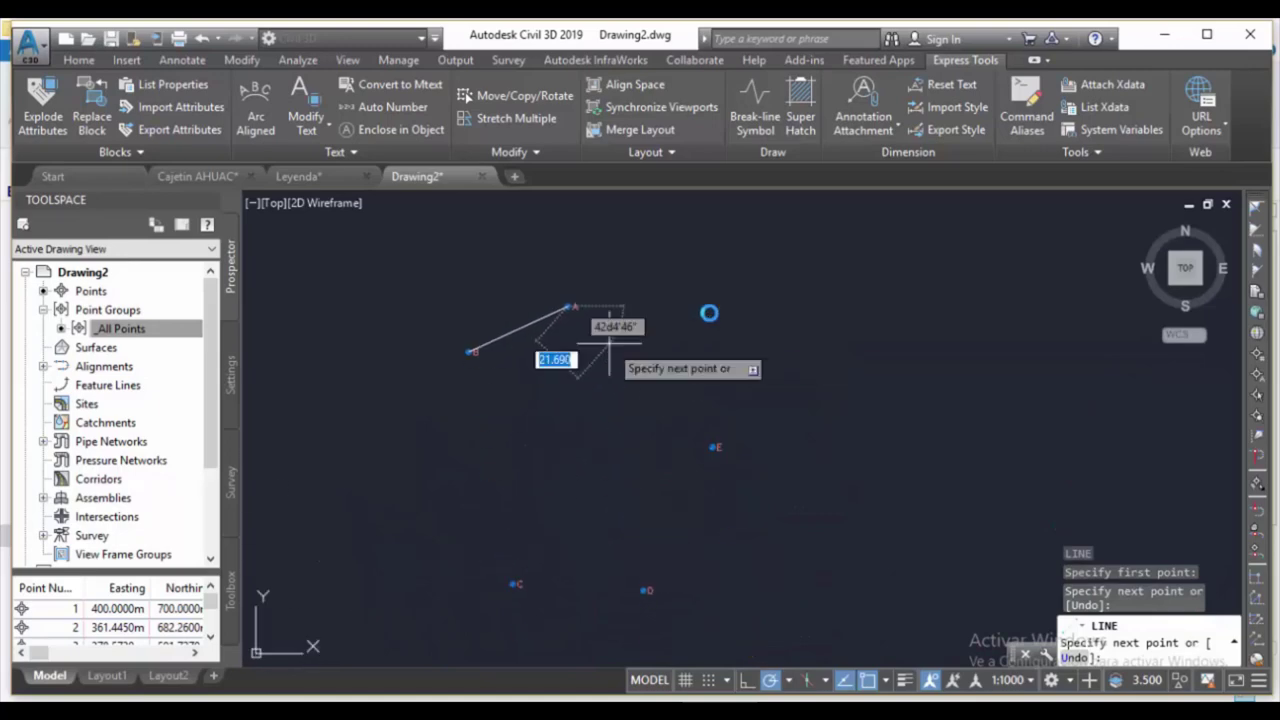
- Continue the line from point A to point E and on to point D
{"action": "scroll", "coordinate": [707, 457], "scroll_direction": "up", "scroll_amount": 5}
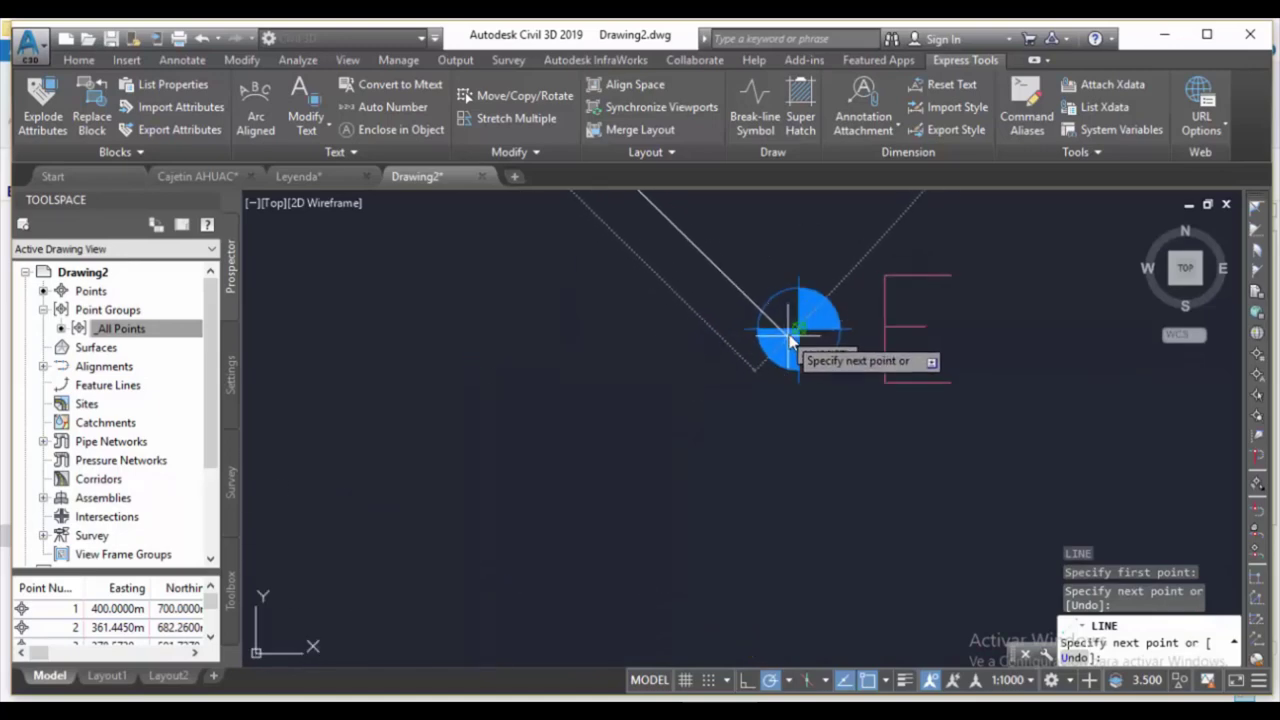
{"action": "left_click", "coordinate": [715, 447]}
{"action": "scroll", "coordinate": [600, 520], "scroll_direction": "down", "scroll_amount": 5}
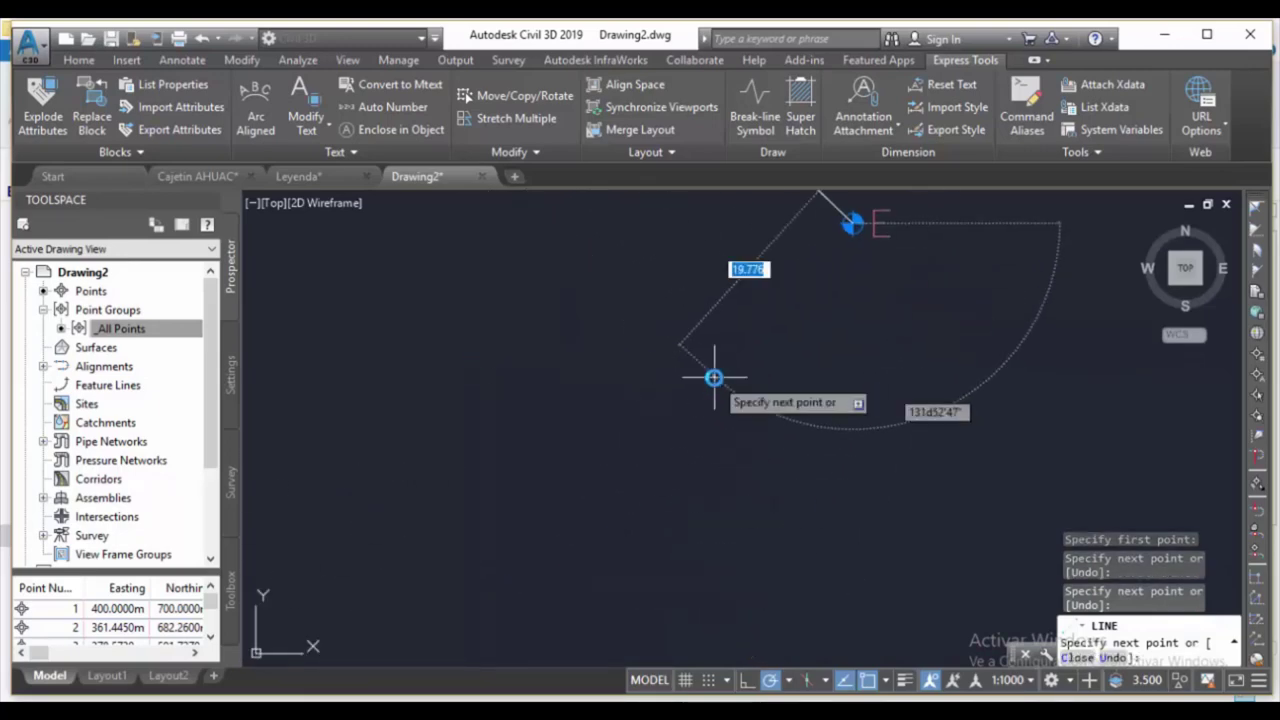
{"action": "scroll", "coordinate": [664, 511], "scroll_direction": "up", "scroll_amount": 3}
{"action": "scroll", "coordinate": [664, 511], "scroll_direction": "up", "scroll_amount": 6}
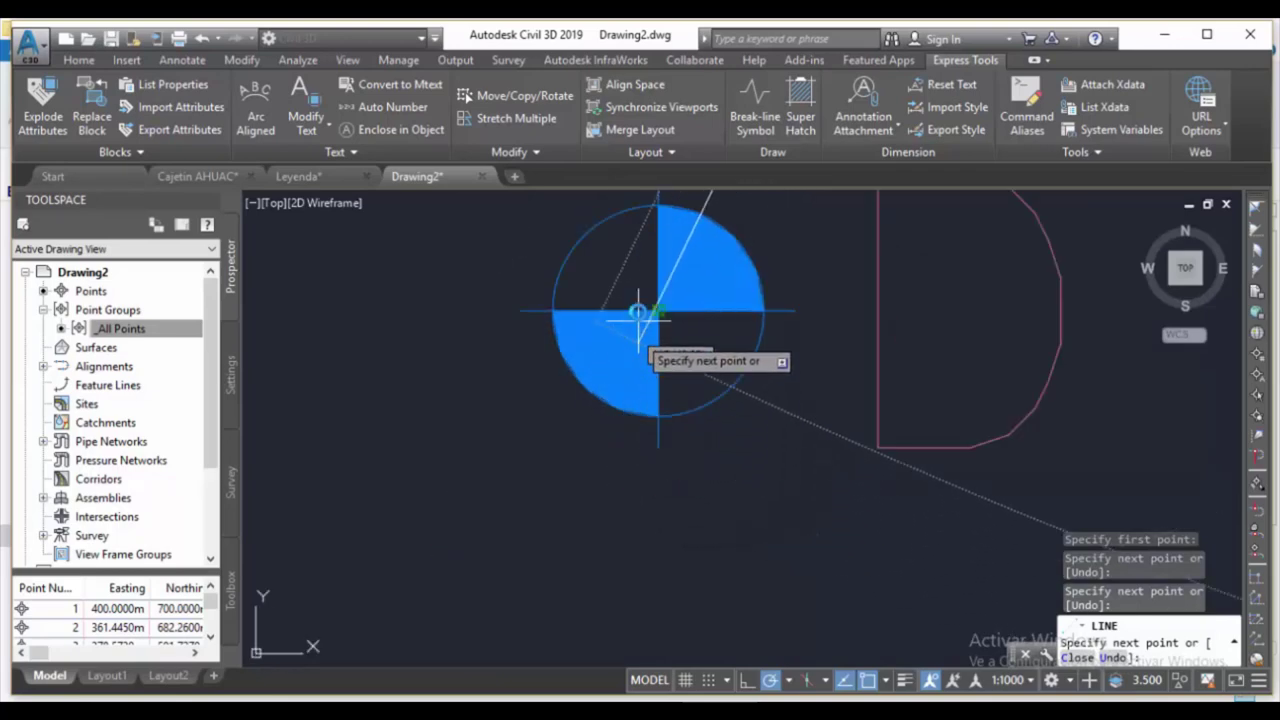
{"action": "left_click", "coordinate": [657, 310]}
- Continue the line from point D to point C, close the polygon back at point B and end the command
{"action": "scroll", "coordinate": [586, 357], "scroll_direction": "down", "scroll_amount": 6}
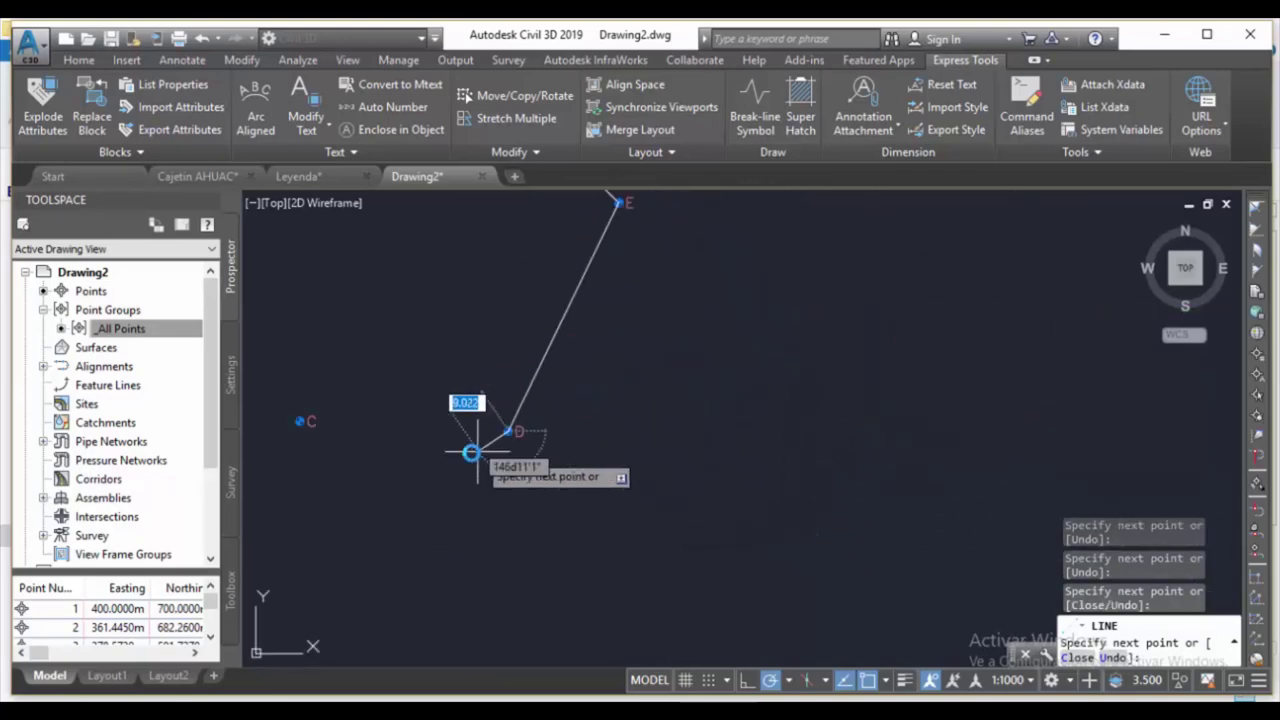
{"action": "scroll", "coordinate": [446, 449], "scroll_direction": "up", "scroll_amount": 6}
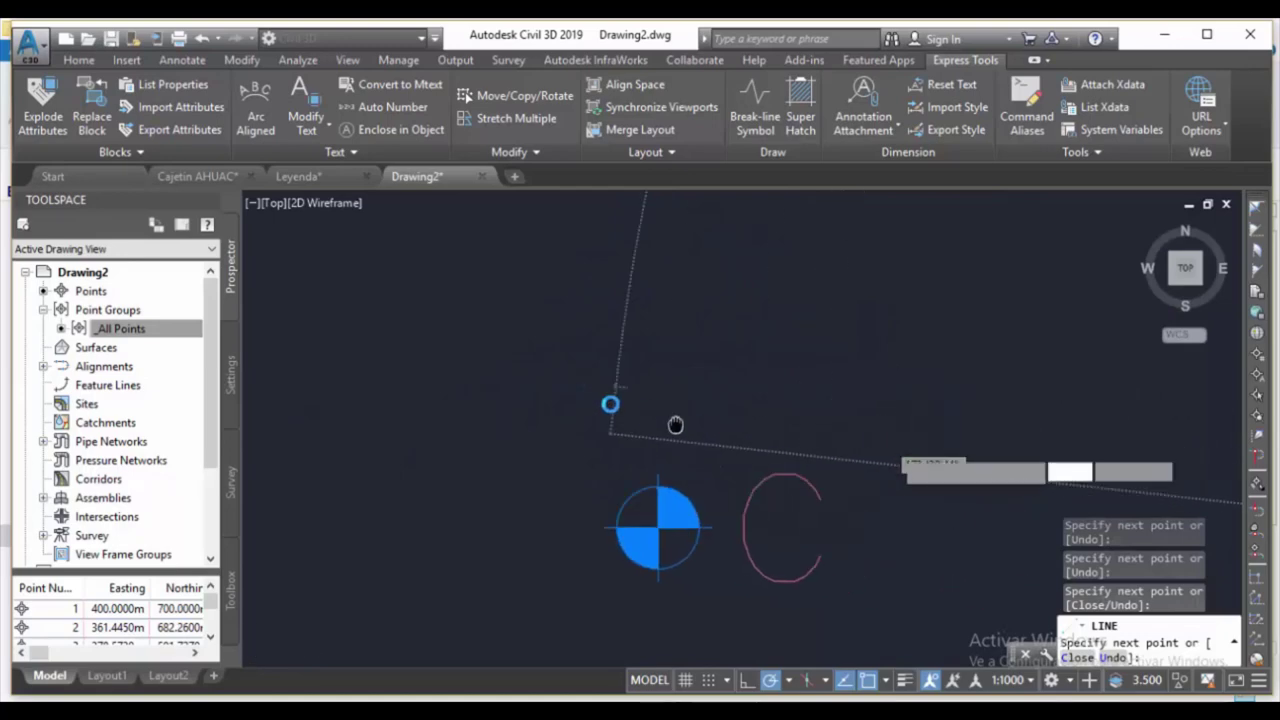
{"action": "left_click", "coordinate": [573, 503]}
{"action": "scroll", "coordinate": [567, 500], "scroll_direction": "down", "scroll_amount": 6}
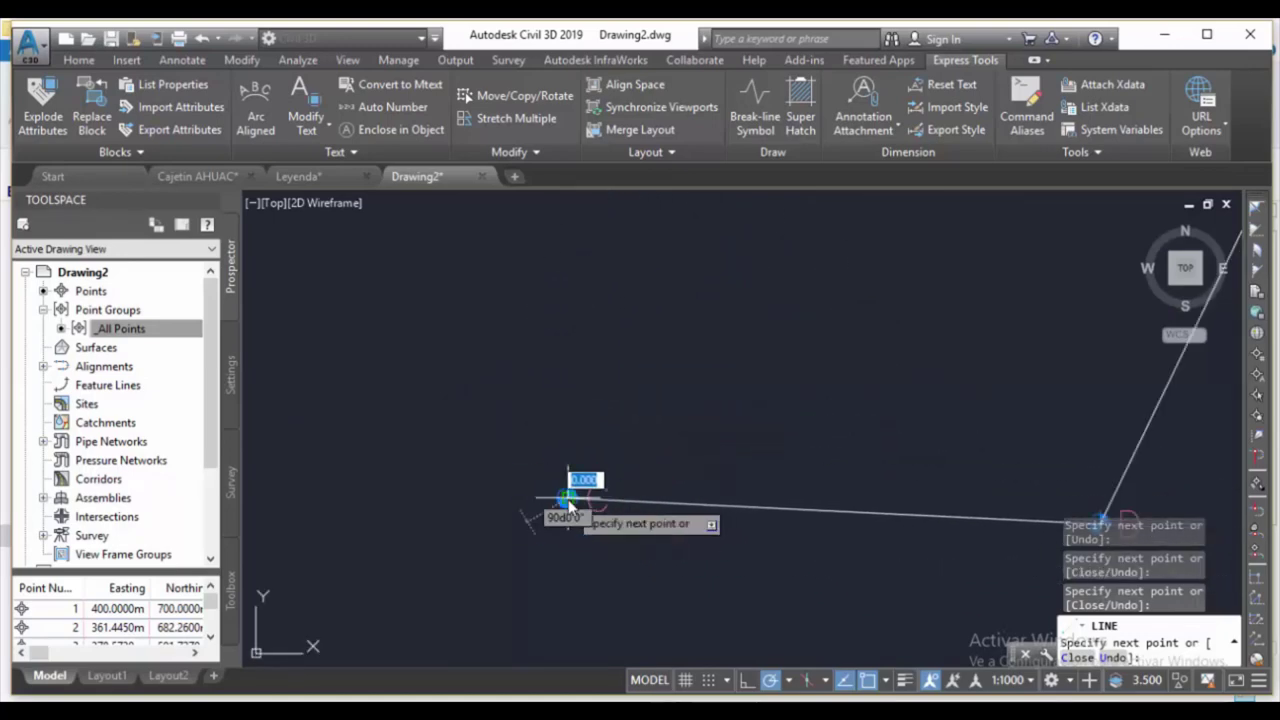
{"action": "scroll", "coordinate": [527, 266], "scroll_direction": "up", "scroll_amount": 6}
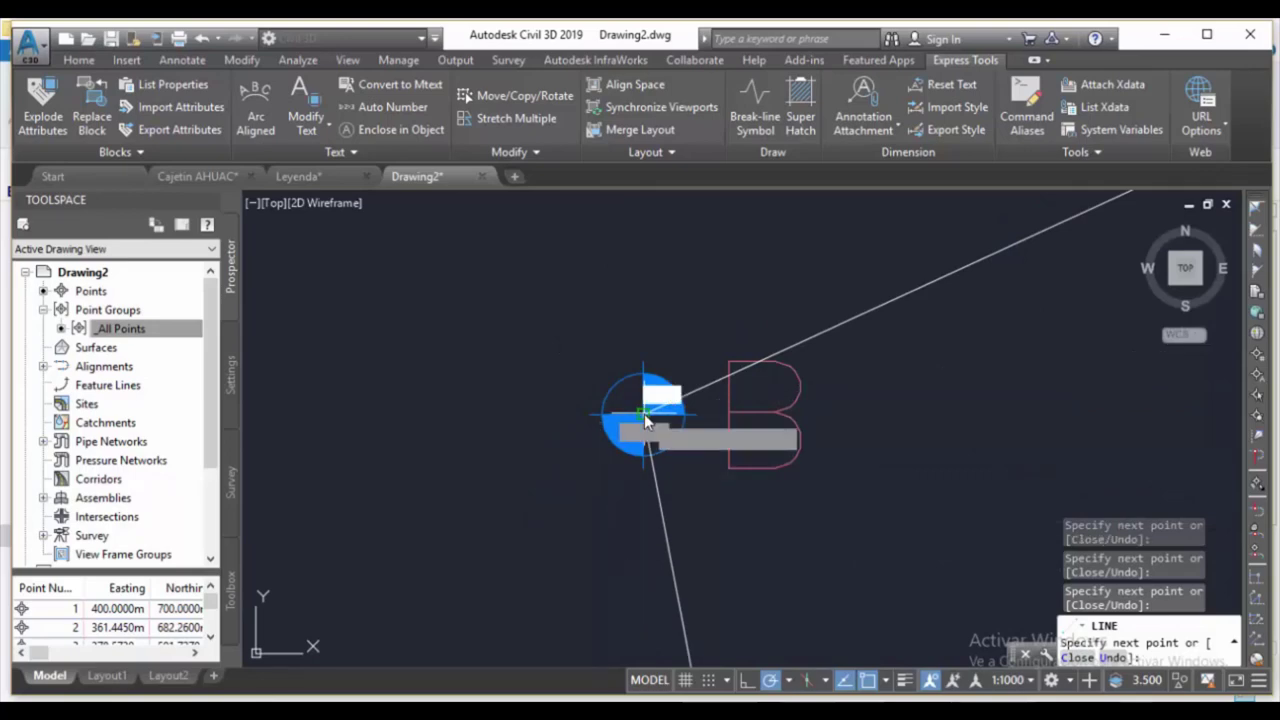
{"action": "left_click", "coordinate": [644, 414]}
{"action": "key", "text": "Return"}
- Set the lineweight of all five lines of the closed traverse polygon to 0.40 mm
{"action": "scroll", "coordinate": [688, 396], "scroll_direction": "down", "scroll_amount": 4}
{"action": "scroll", "coordinate": [911, 429], "scroll_direction": "down", "scroll_amount": 4}
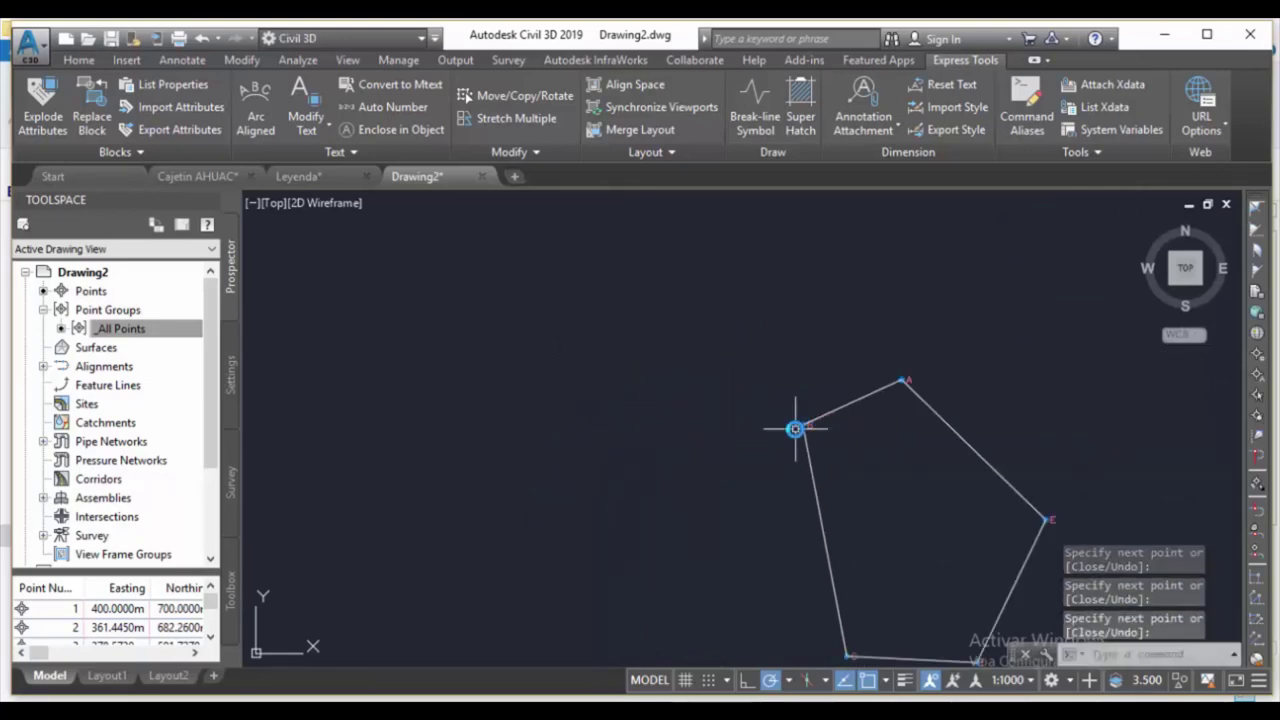
{"action": "scroll", "coordinate": [730, 460], "scroll_direction": "up", "scroll_amount": 1}
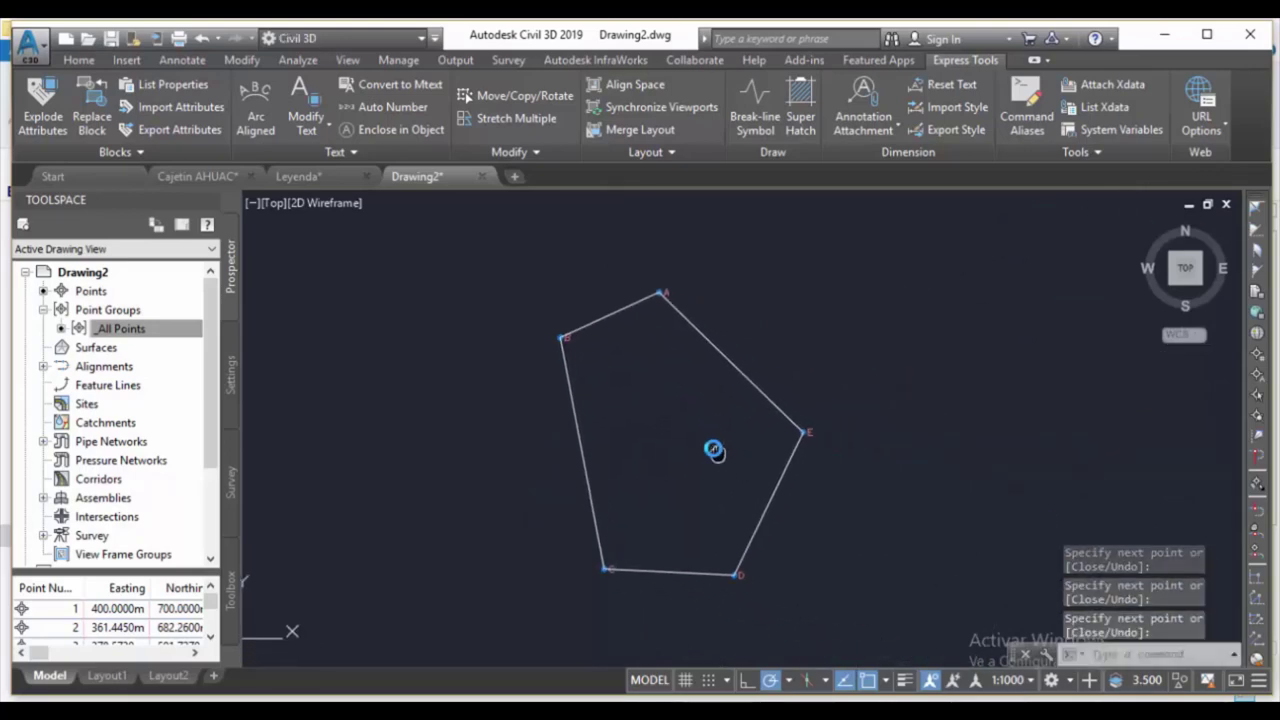
{"action": "scroll", "coordinate": [680, 400], "scroll_direction": "down", "scroll_amount": 1}
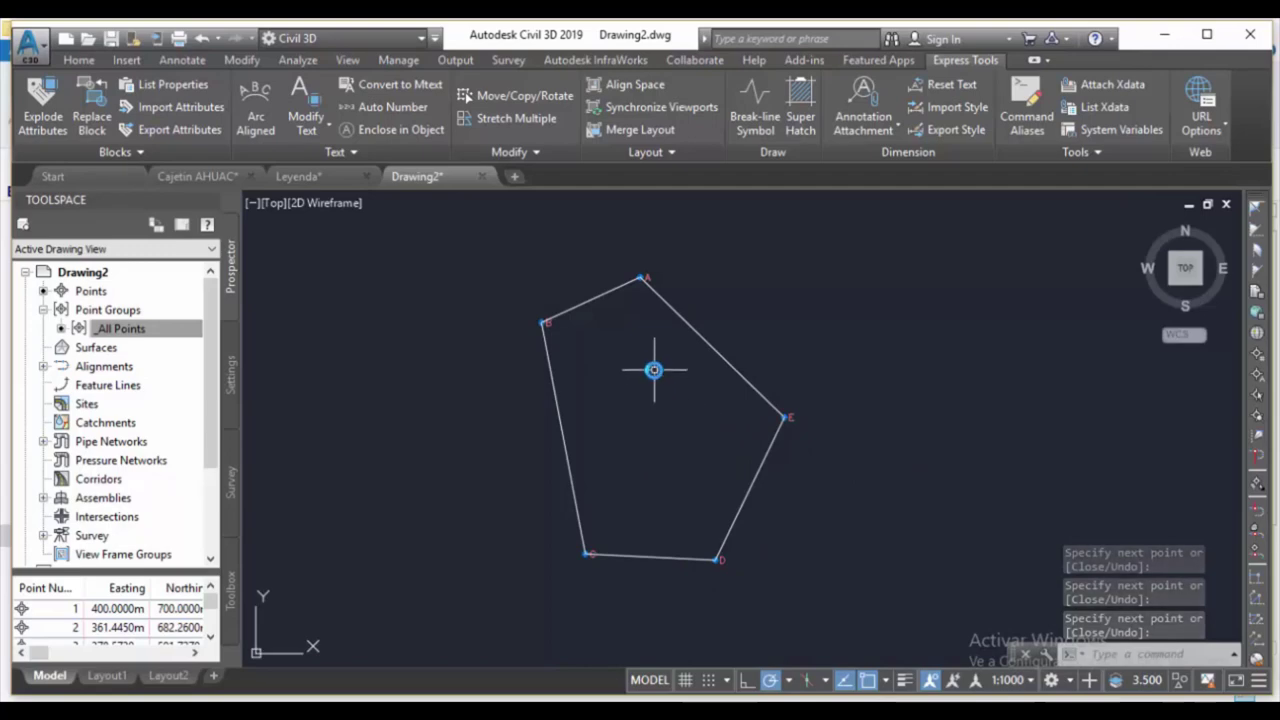
{"action": "left_click", "coordinate": [685, 320]}
{"action": "left_click", "coordinate": [592, 300]}
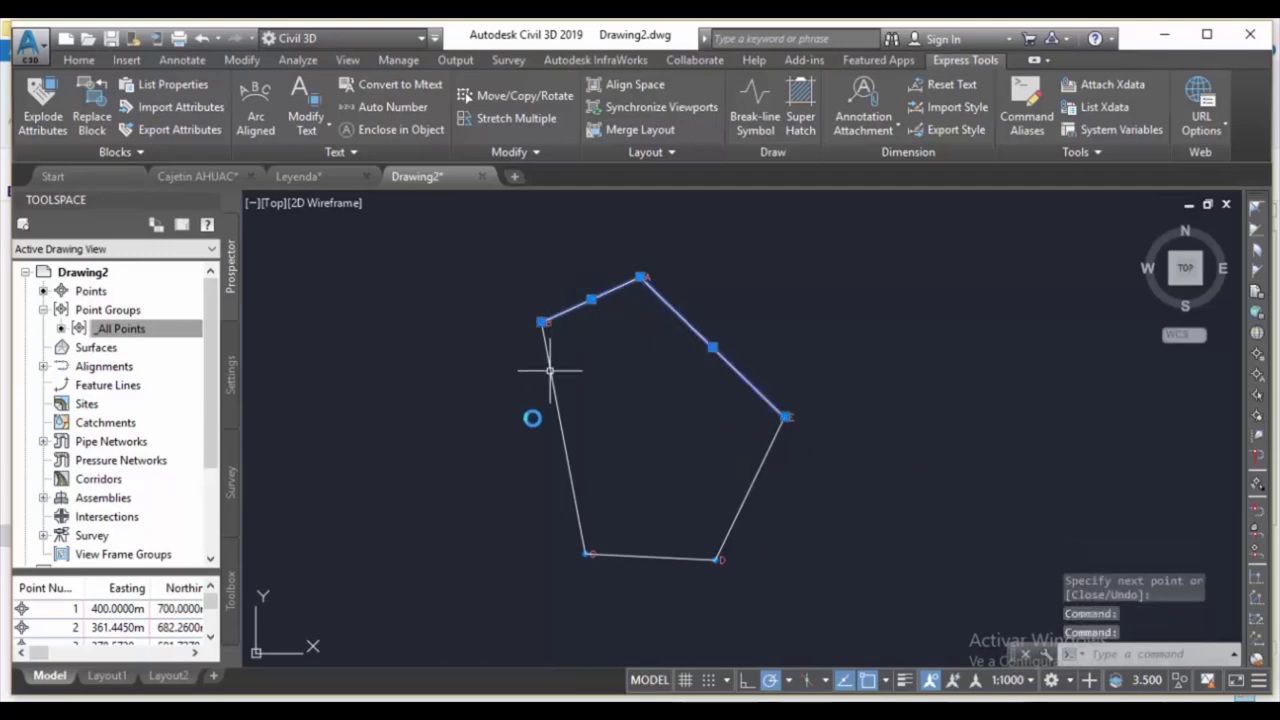
{"action": "left_click", "coordinate": [559, 410]}
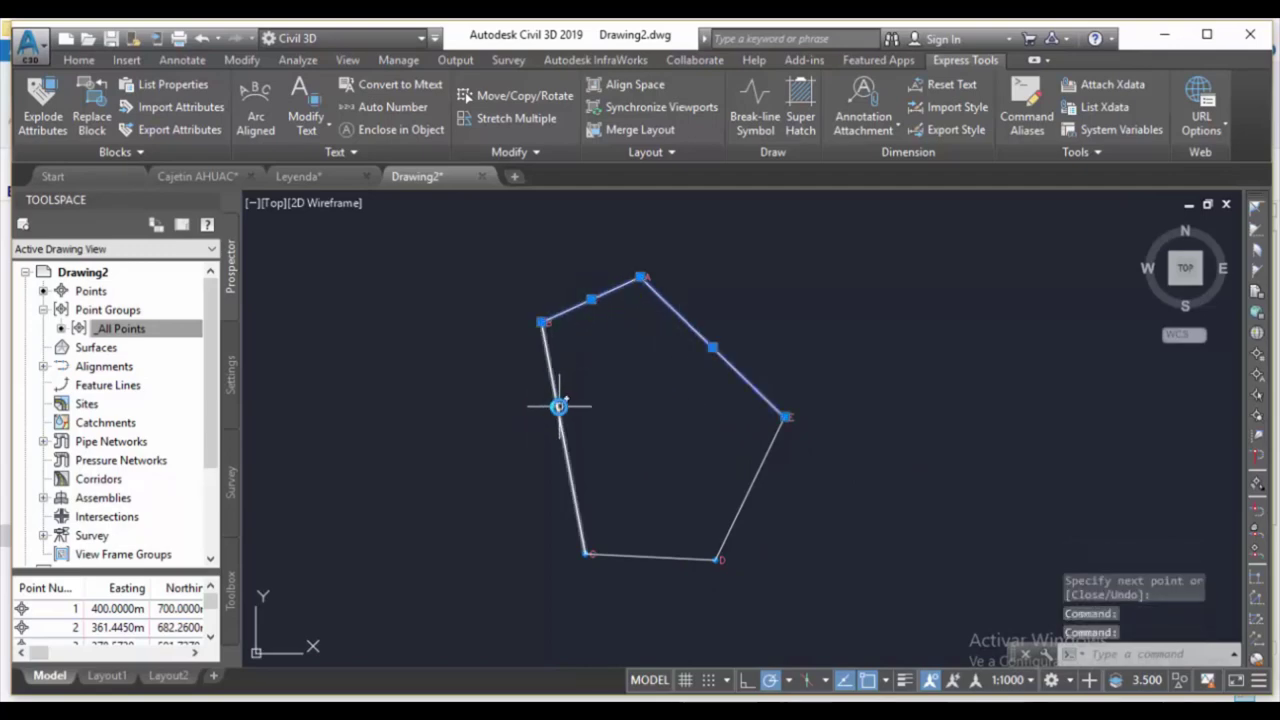
{"action": "left_click", "coordinate": [621, 548]}
{"action": "left_click", "coordinate": [749, 487]}
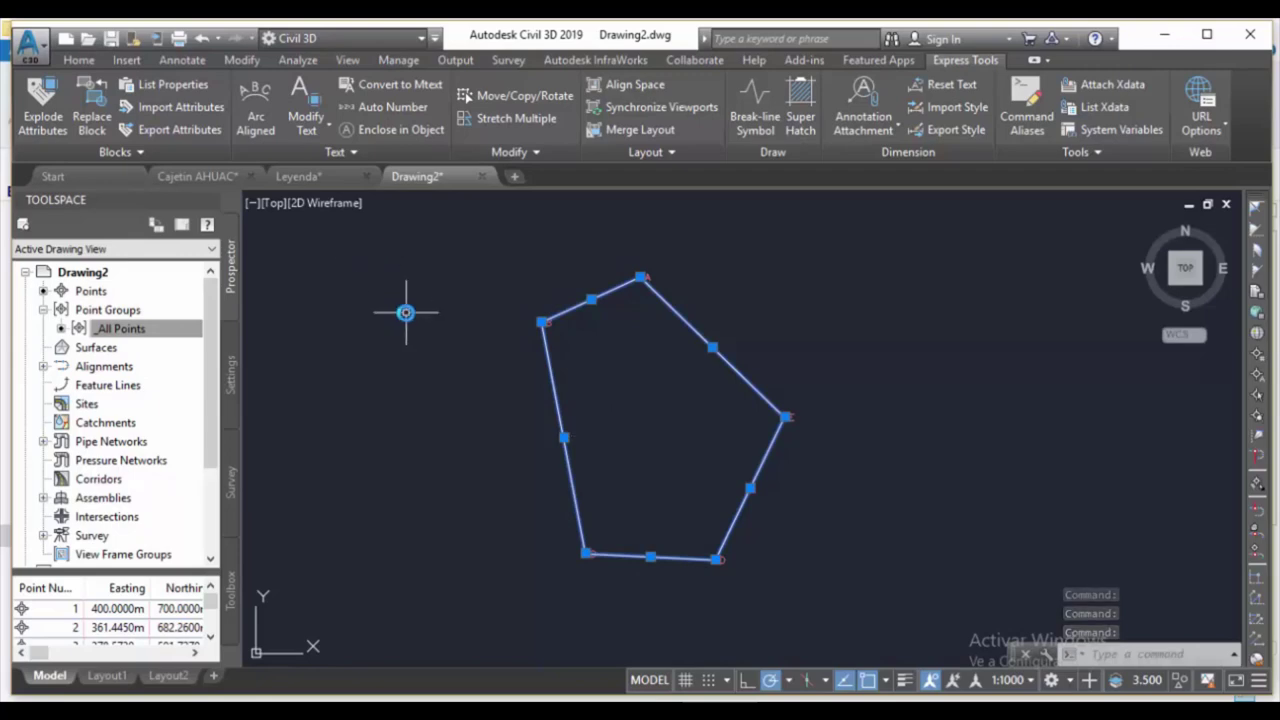
{"action": "right_click", "coordinate": [683, 318]}
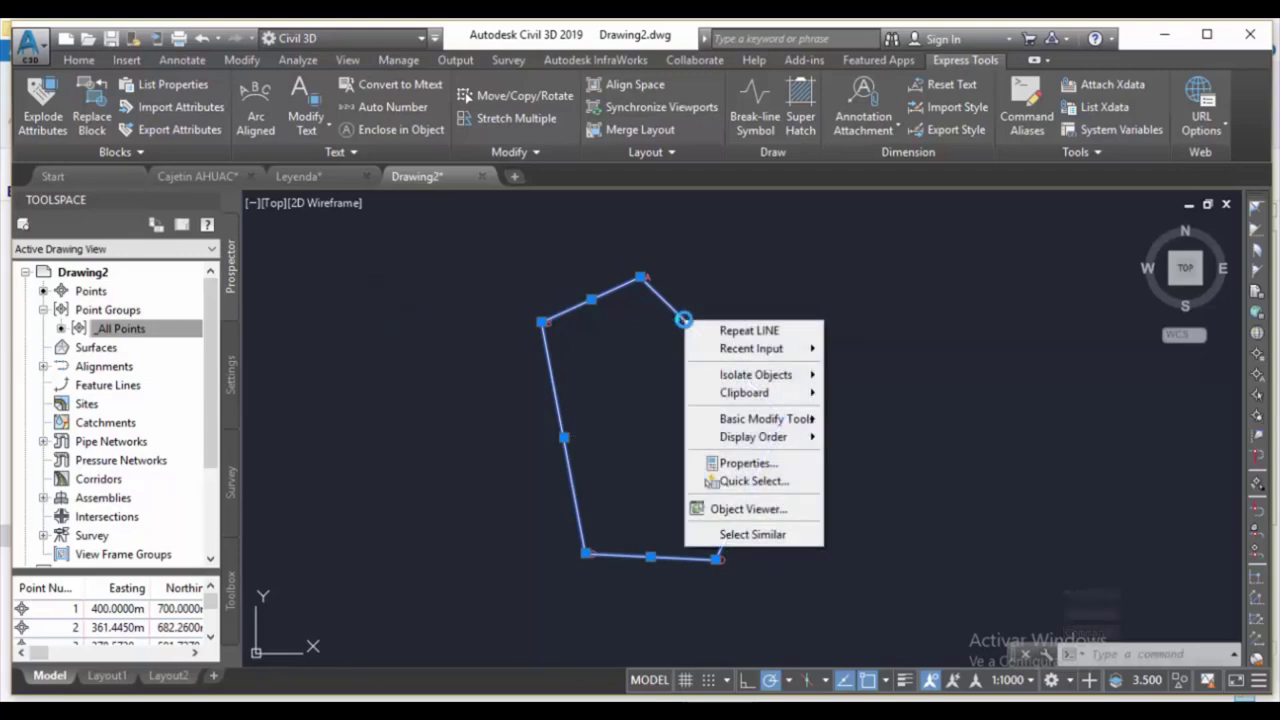
{"action": "left_click", "coordinate": [757, 461]}
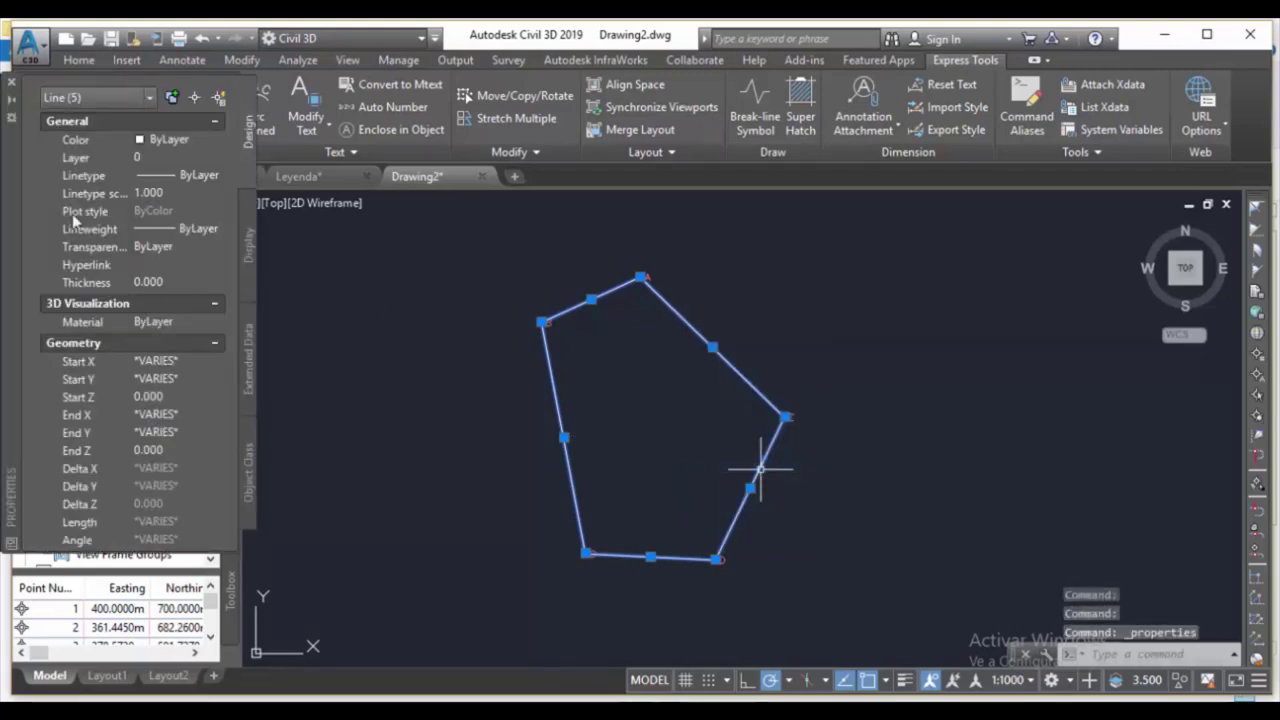
{"action": "left_click", "coordinate": [204, 228]}
{"action": "left_click", "coordinate": [216, 228]}
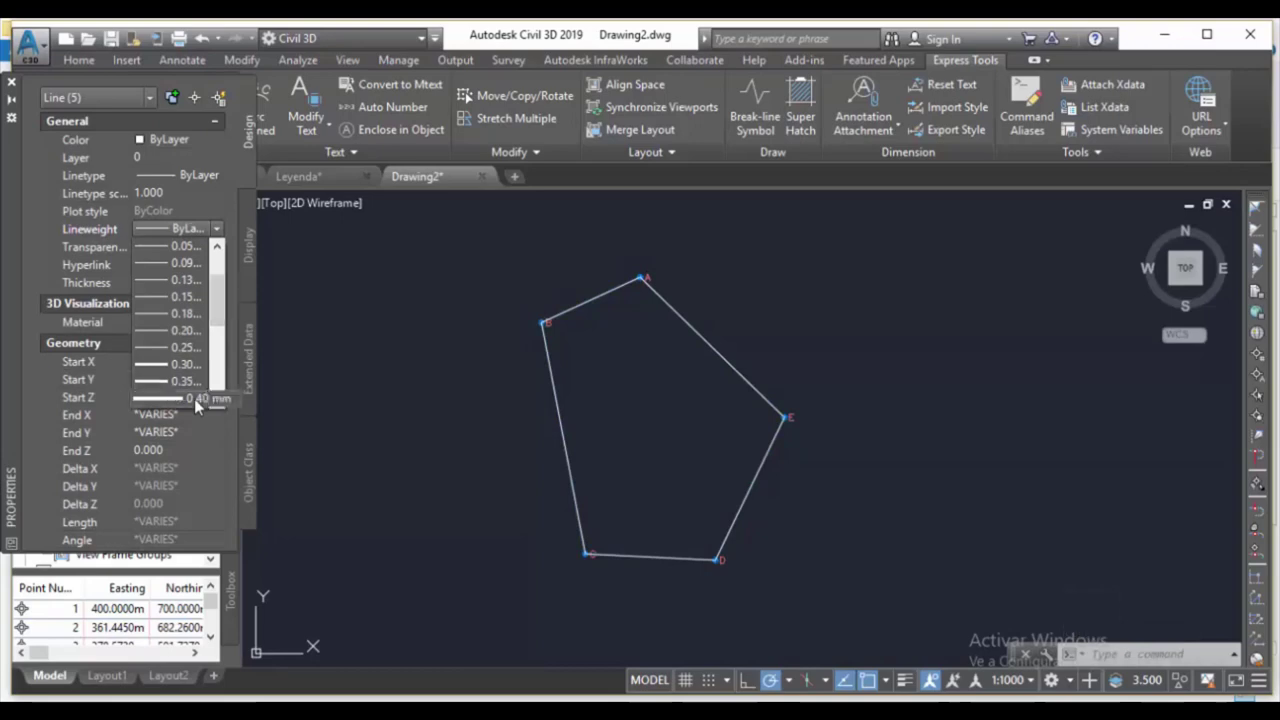
{"action": "left_click", "coordinate": [194, 398]}
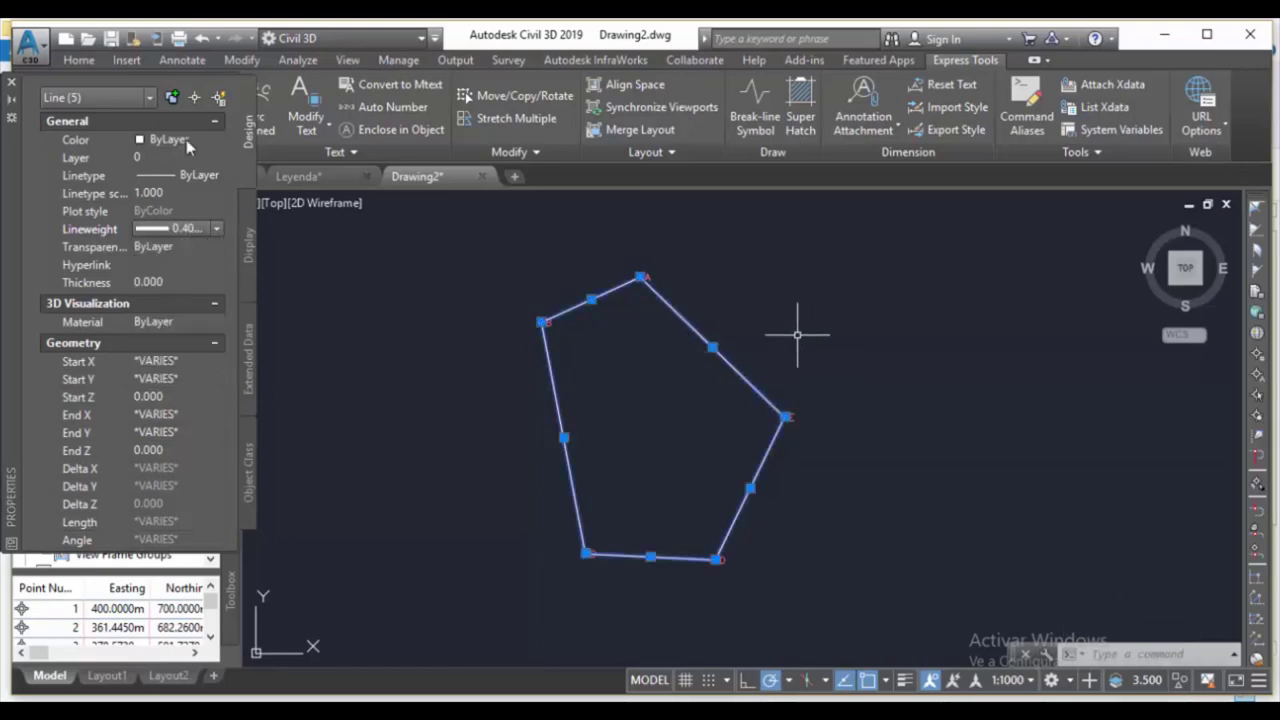
- Colour the five traverse lines blue, clear the selection and turn on the lineweight display
{"action": "left_click", "coordinate": [217, 139]}
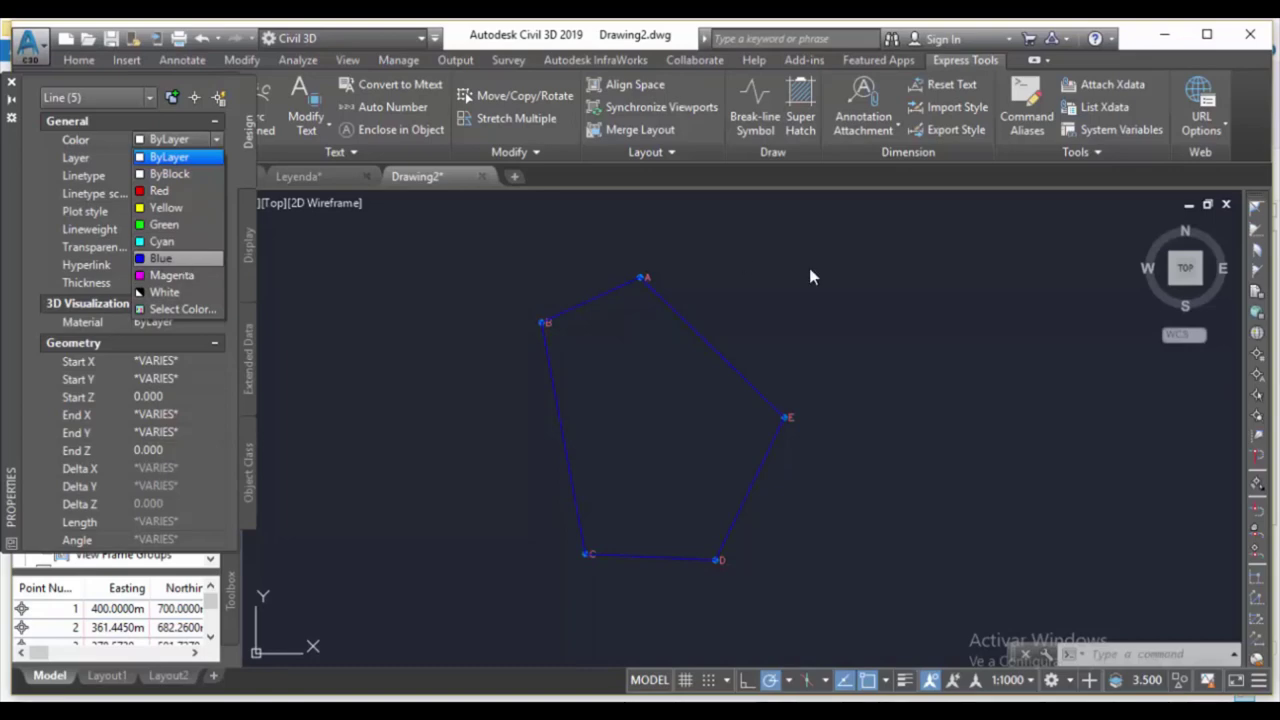
{"action": "key", "text": "Escape"}
{"action": "key", "text": "Escape"}
{"action": "scroll", "coordinate": [580, 293], "scroll_direction": "up", "scroll_amount": 4}
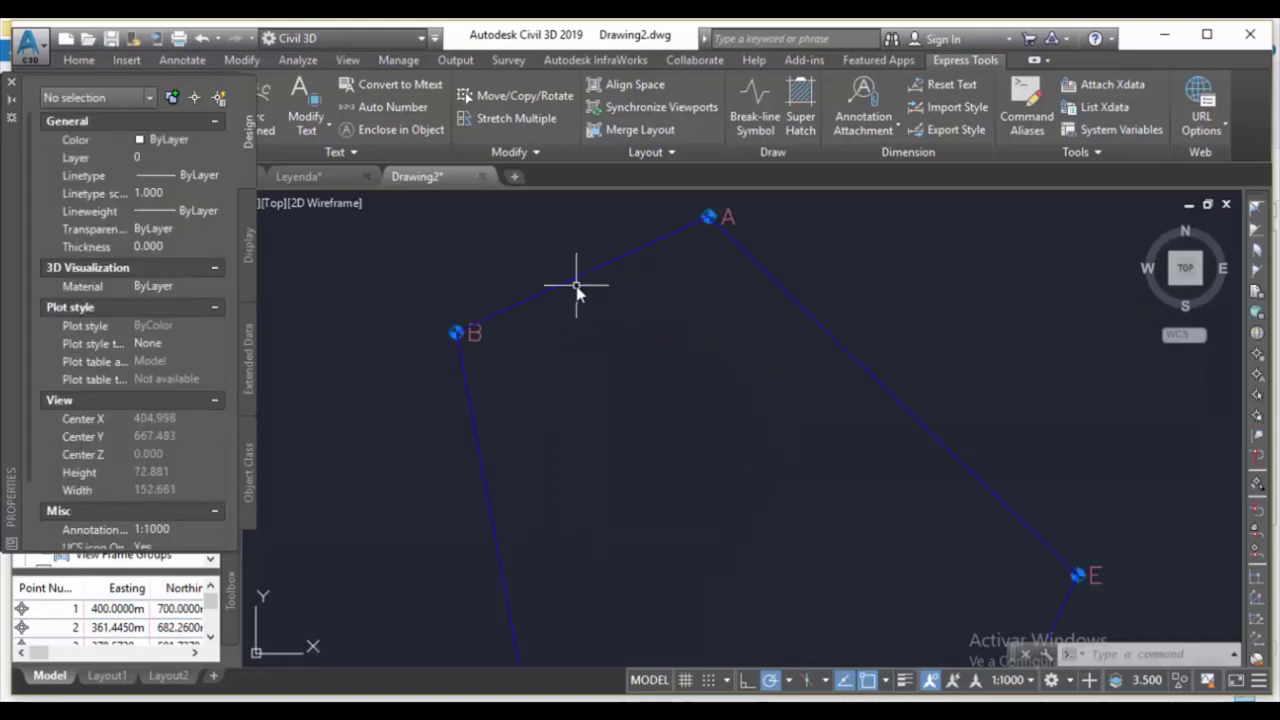
{"action": "scroll", "coordinate": [580, 290], "scroll_direction": "down", "scroll_amount": 2}
{"action": "left_click", "coordinate": [905, 681]}
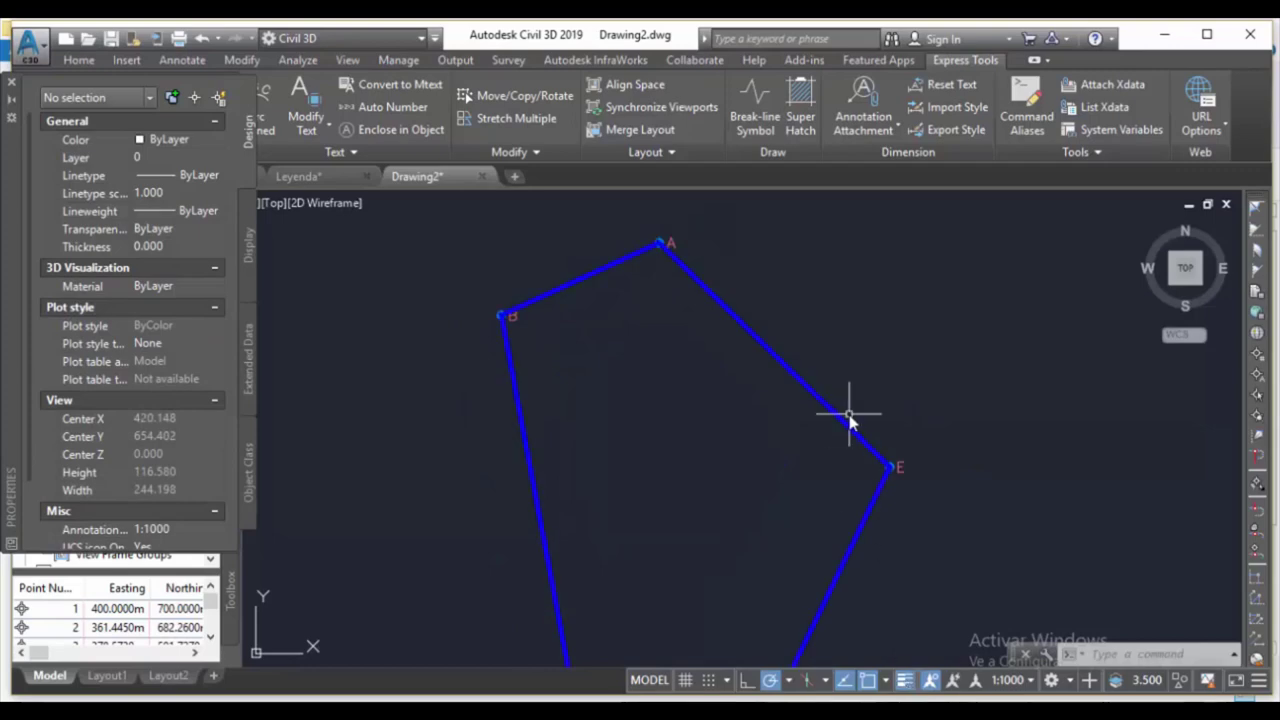
- Examine the thickness of the traverse lines around point A and across the whole polygon
{"action": "scroll", "coordinate": [849, 414], "scroll_direction": "up", "scroll_amount": 5}
{"action": "scroll", "coordinate": [780, 436], "scroll_direction": "down", "scroll_amount": 3}
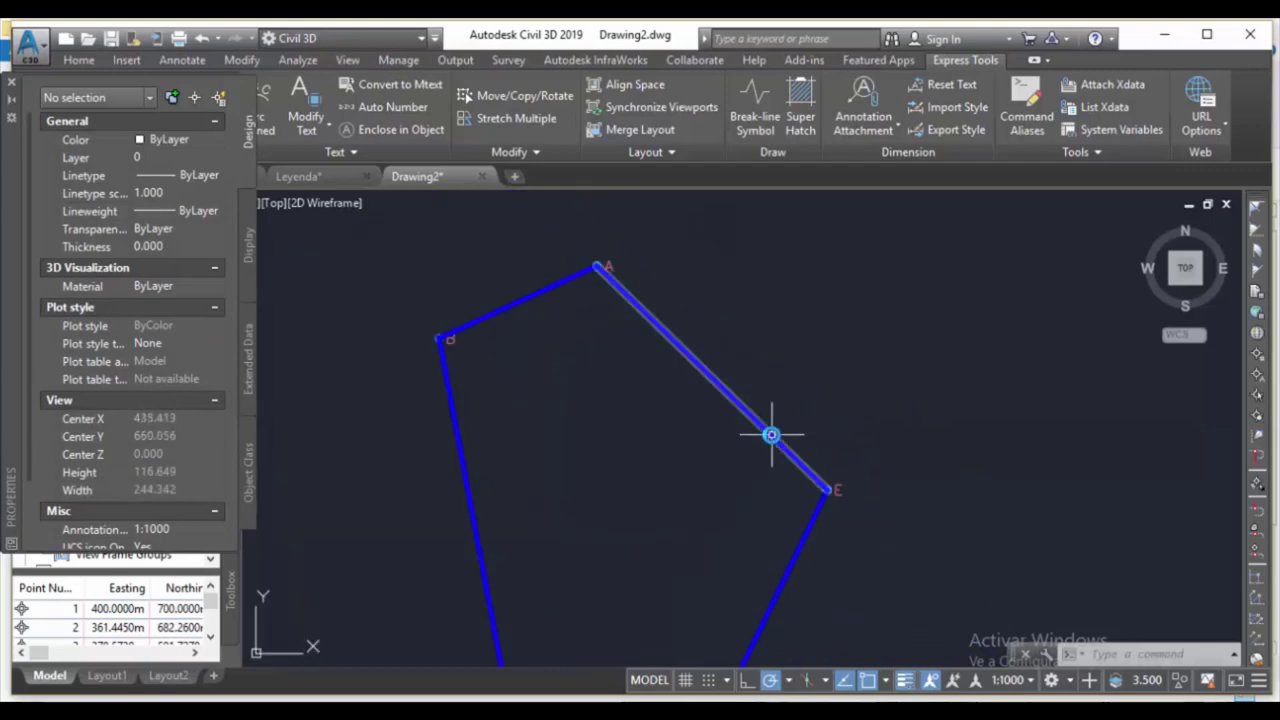
{"action": "scroll", "coordinate": [591, 262], "scroll_direction": "up", "scroll_amount": 3}
{"action": "scroll", "coordinate": [591, 262], "scroll_direction": "up", "scroll_amount": 5}
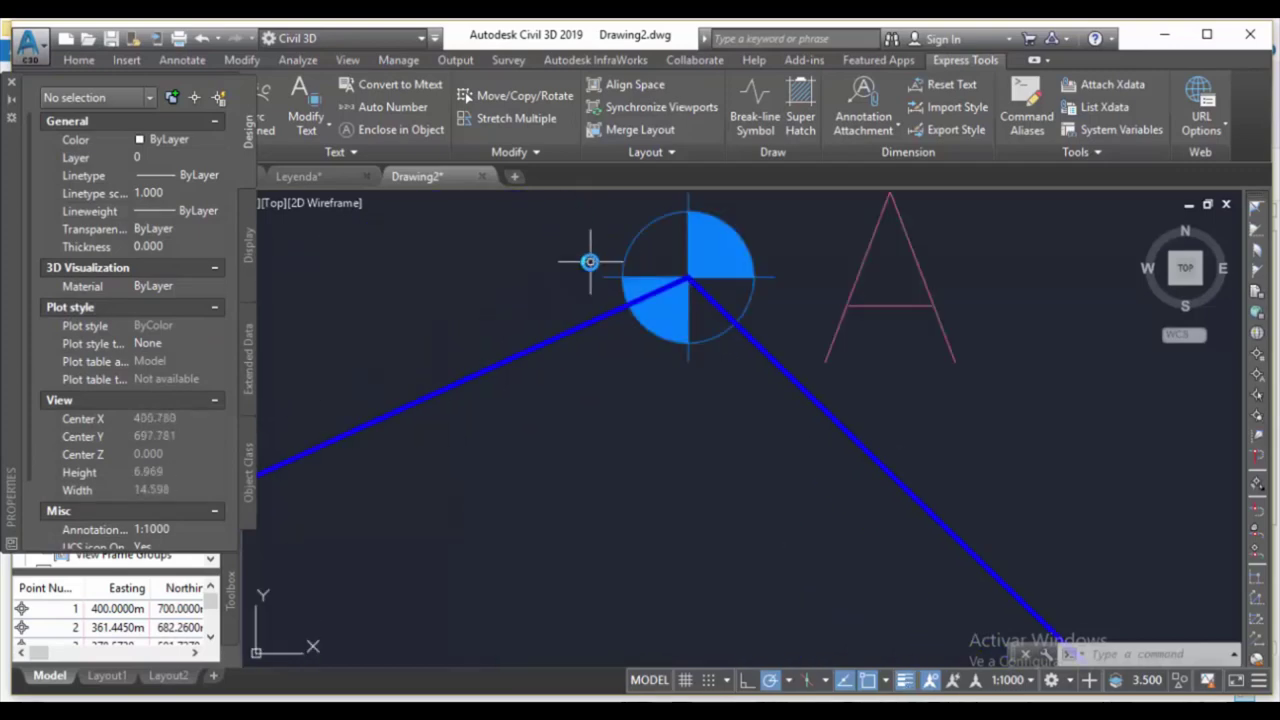
{"action": "scroll", "coordinate": [609, 309], "scroll_direction": "down", "scroll_amount": 10}
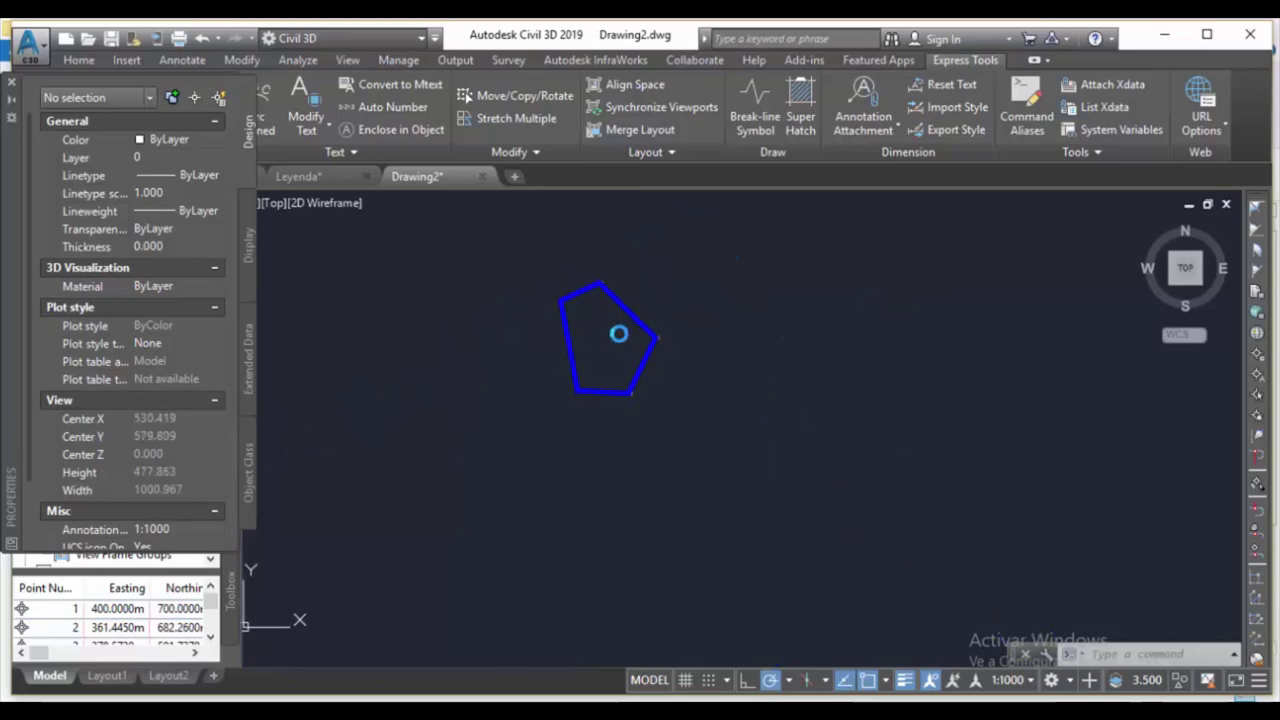
{"action": "scroll", "coordinate": [575, 289], "scroll_direction": "up", "scroll_amount": 5}
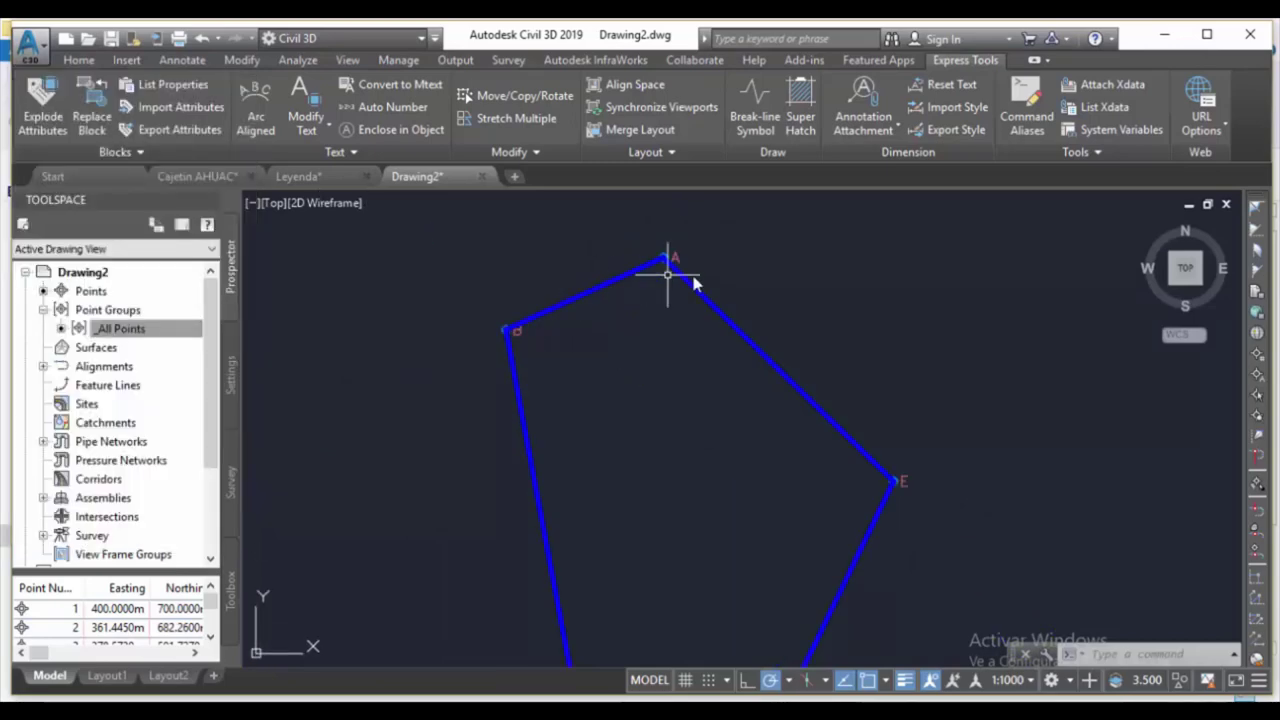
{"action": "scroll", "coordinate": [580, 320], "scroll_direction": "down", "scroll_amount": 2}
{"action": "scroll", "coordinate": [618, 266], "scroll_direction": "up", "scroll_amount": 2}
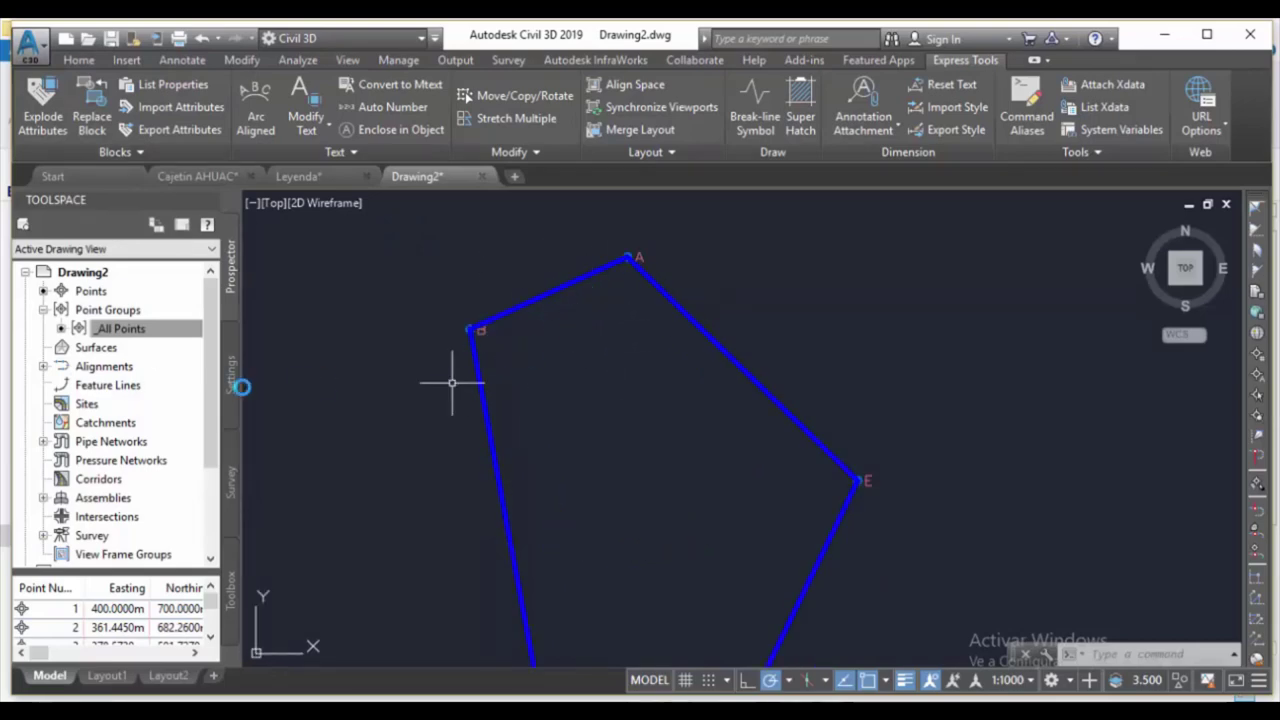
- Edit the _All Points group's Description Only point label style and set its text height to 4 mm
{"action": "left_click", "coordinate": [151, 352]}
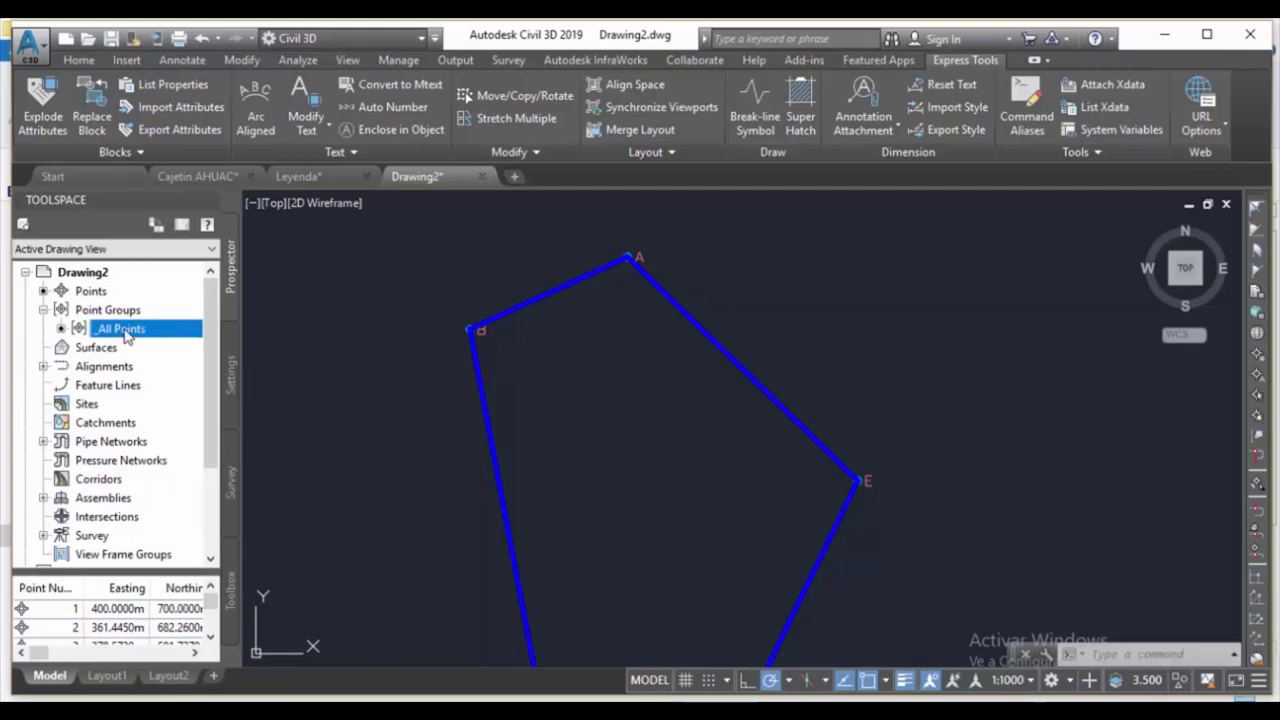
{"action": "right_click", "coordinate": [127, 337]}
{"action": "left_click", "coordinate": [202, 330]}
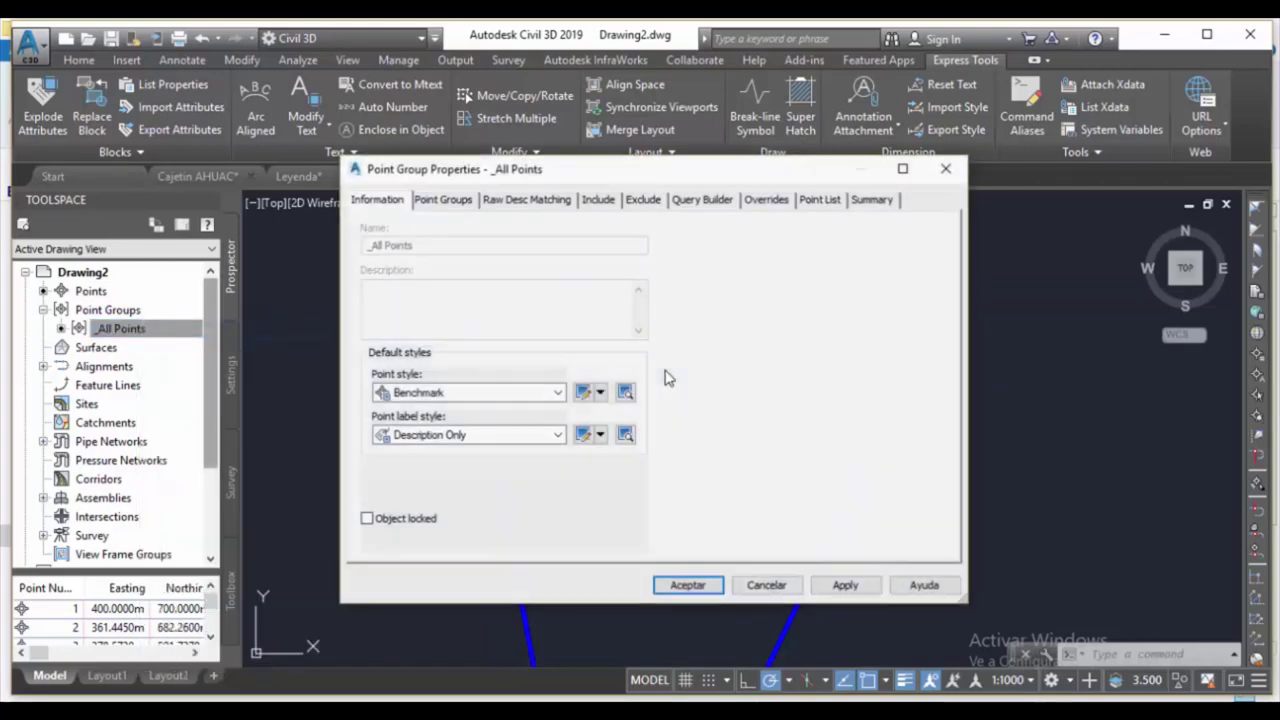
{"action": "left_click", "coordinate": [600, 434]}
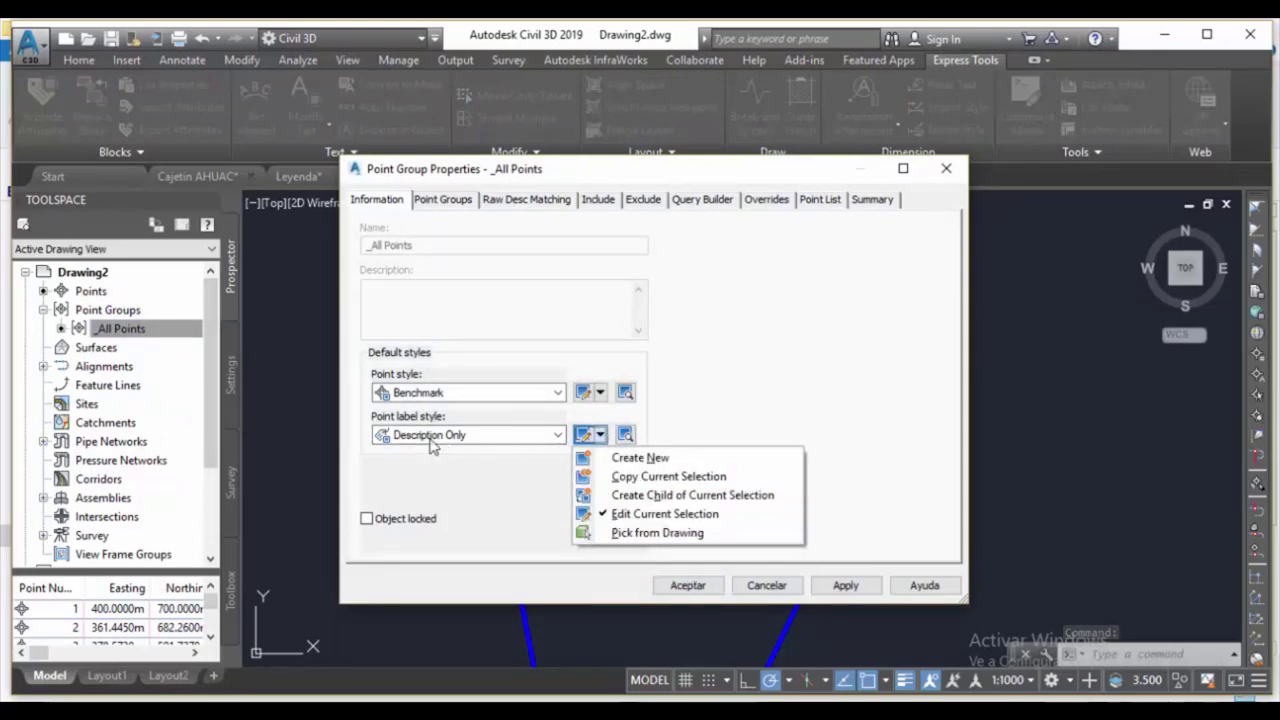
{"action": "left_click", "coordinate": [612, 514]}
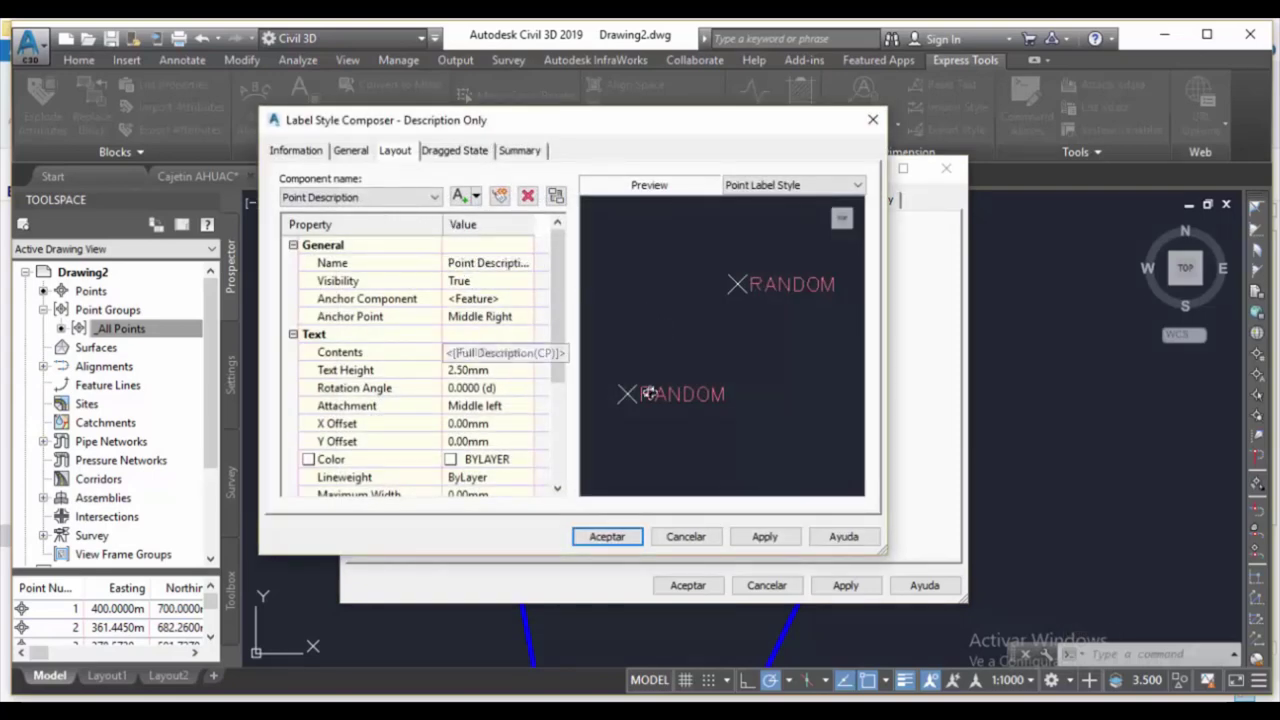
{"action": "left_click", "coordinate": [484, 372]}
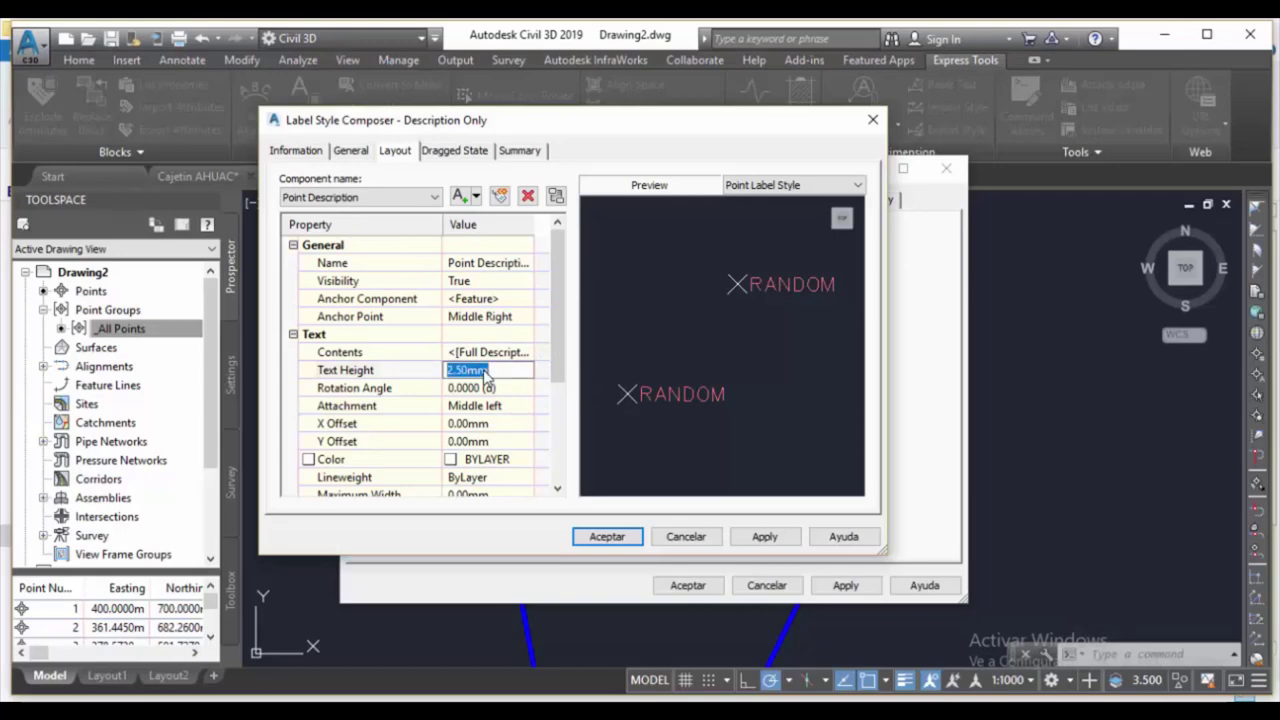
{"action": "type", "text": "4"}
{"action": "left_click", "coordinate": [512, 408]}
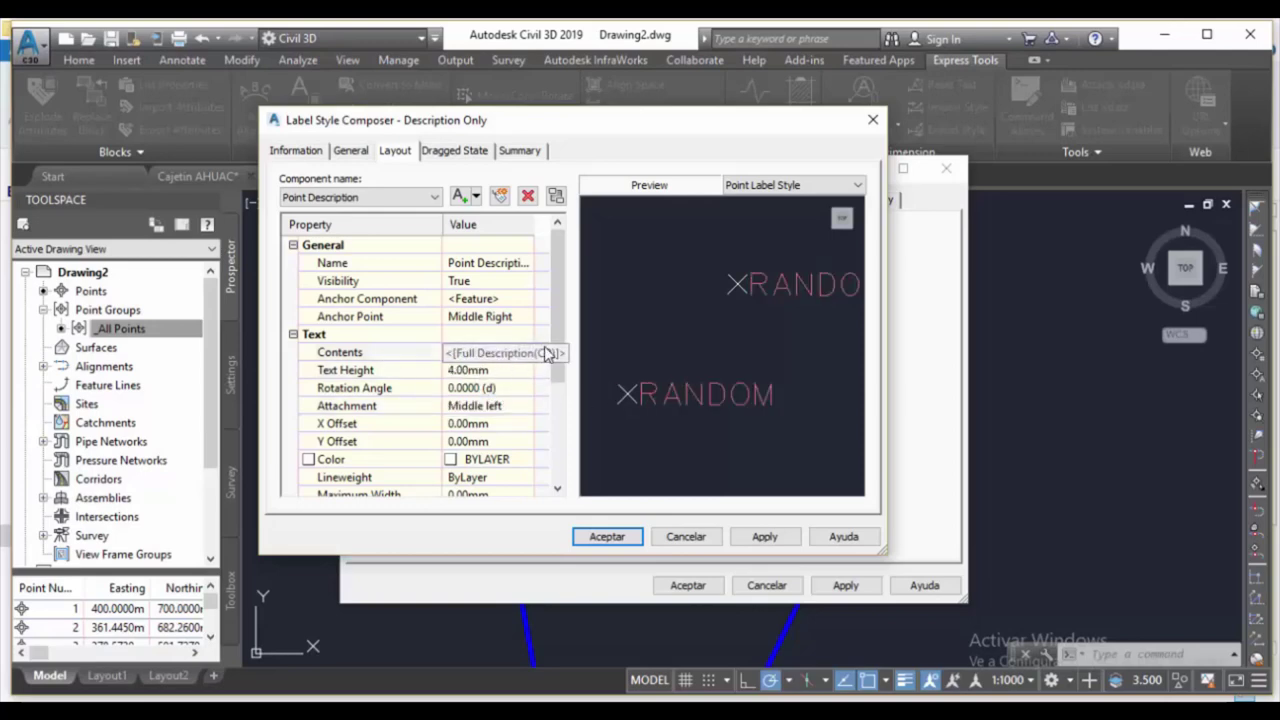
- Open the Point Description component's contents for editing and format the Full Description text in bold yellow
{"action": "left_click", "coordinate": [518, 353]}
{"action": "left_click", "coordinate": [526, 353]}
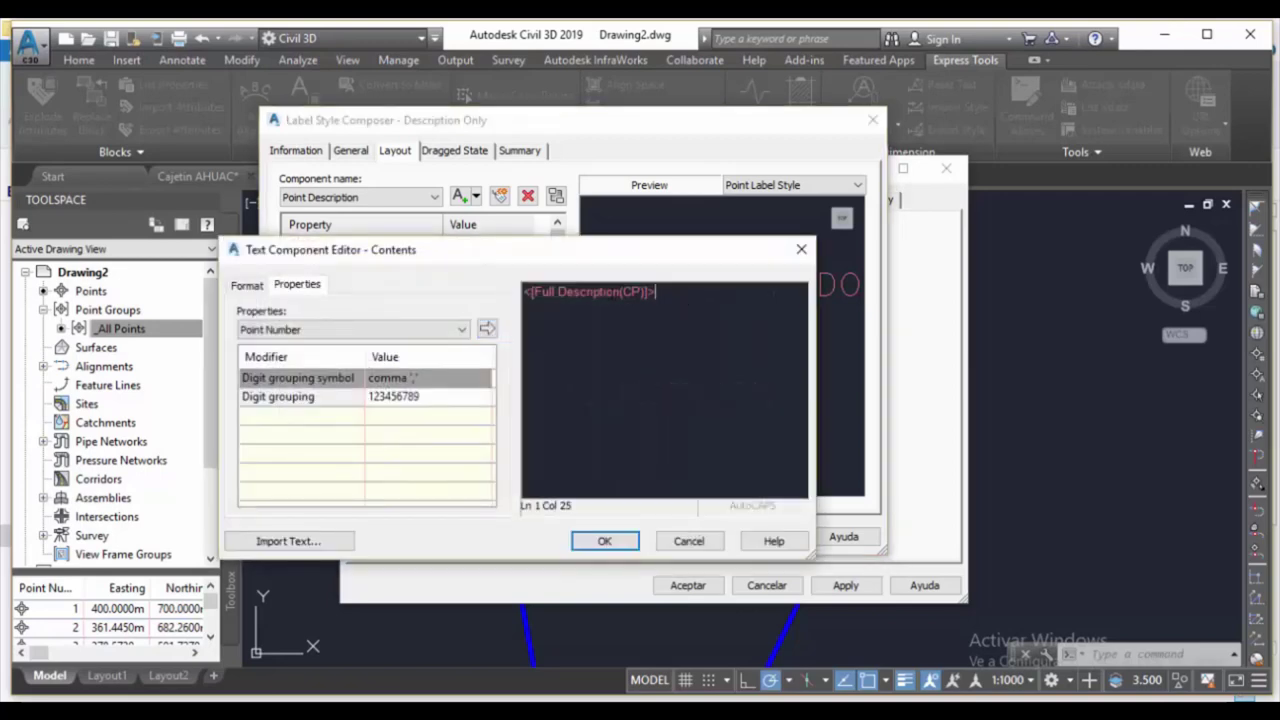
{"action": "left_click", "coordinate": [247, 285]}
{"action": "left_click", "coordinate": [282, 443]}
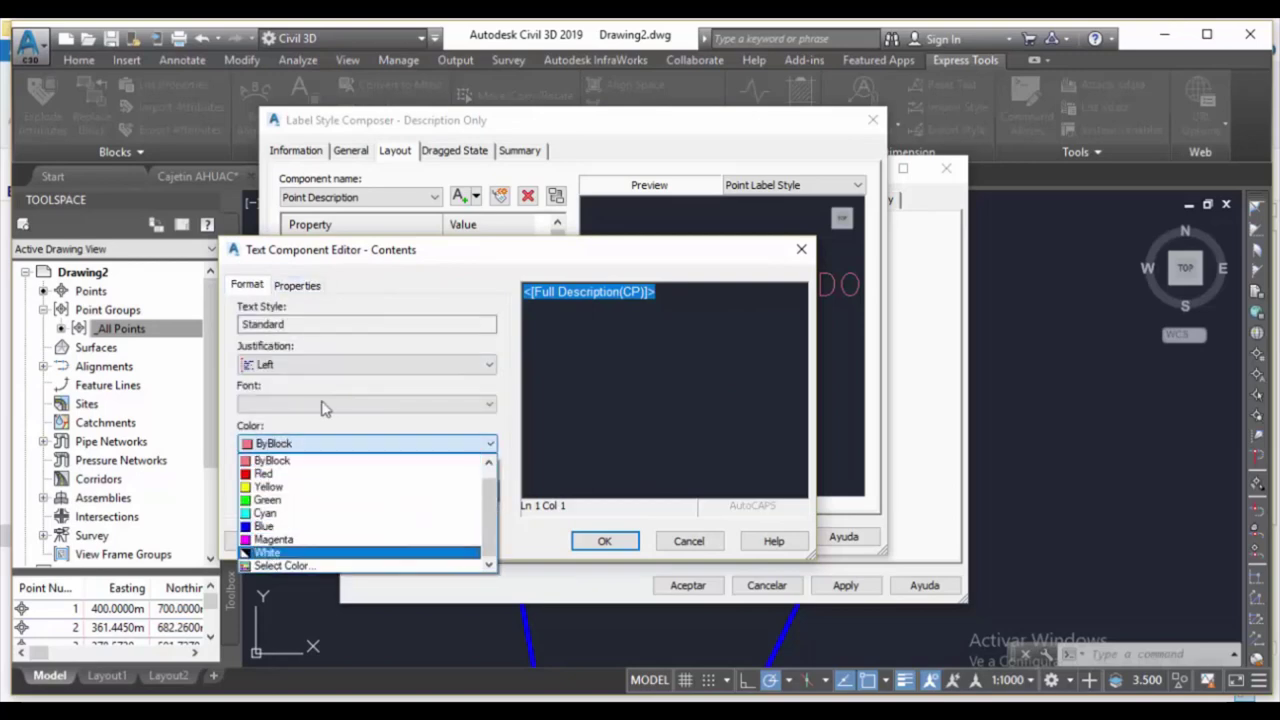
{"action": "left_click", "coordinate": [283, 445]}
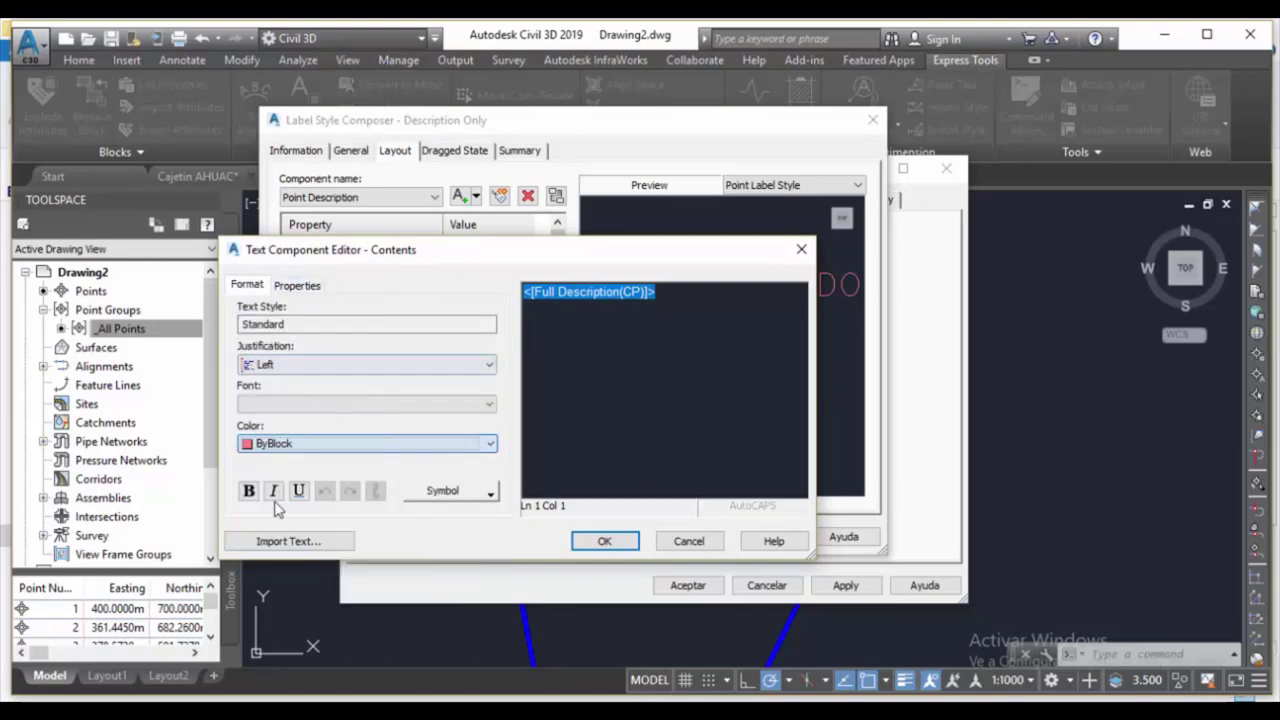
{"action": "key", "text": "Down"}
{"action": "key", "text": "Down"}
{"action": "left_click", "coordinate": [248, 490]}
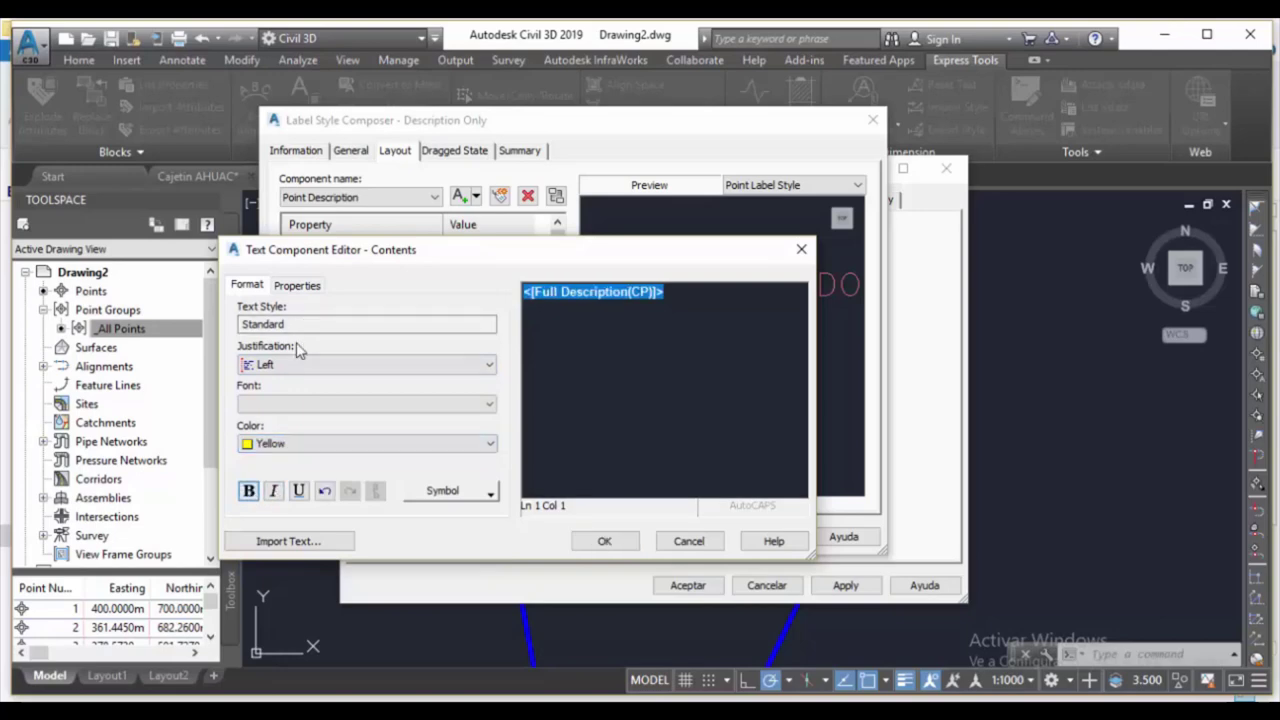
- Try UniversalMath1 BT, Verdana and Sitka Subheading as the font of the Full Description label text
{"action": "left_click", "coordinate": [277, 404]}
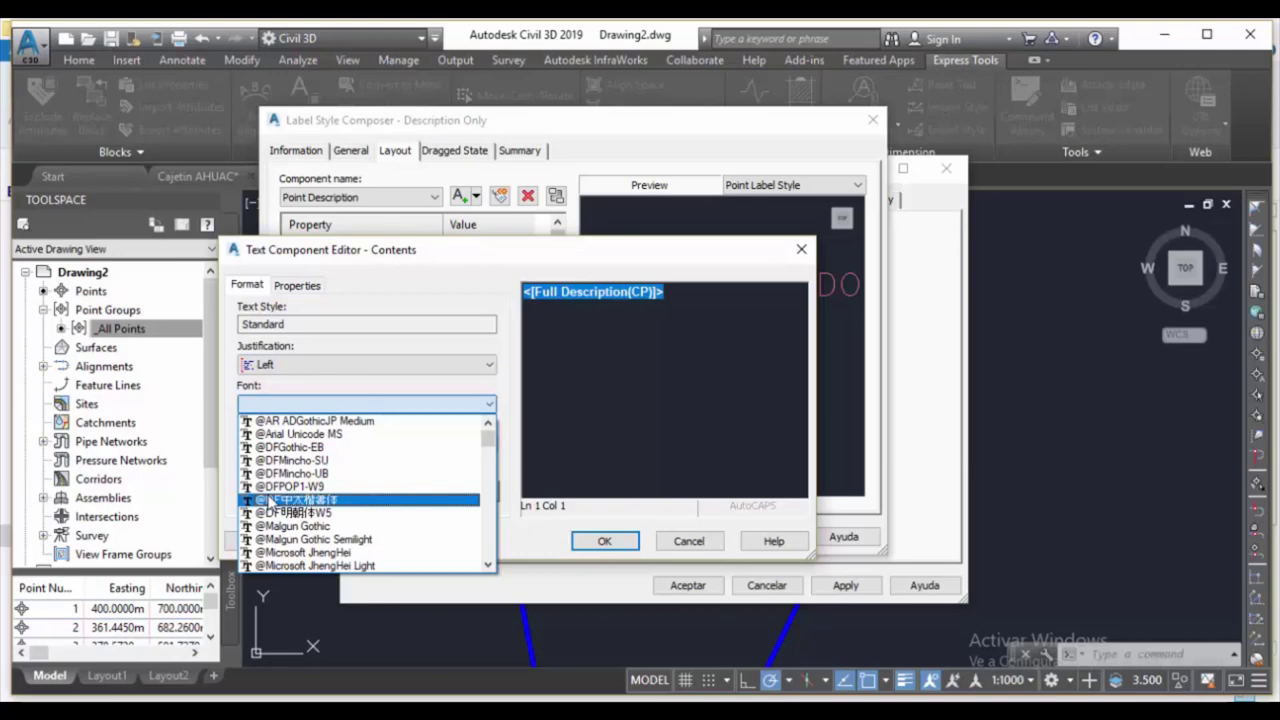
{"action": "key", "text": "u"}
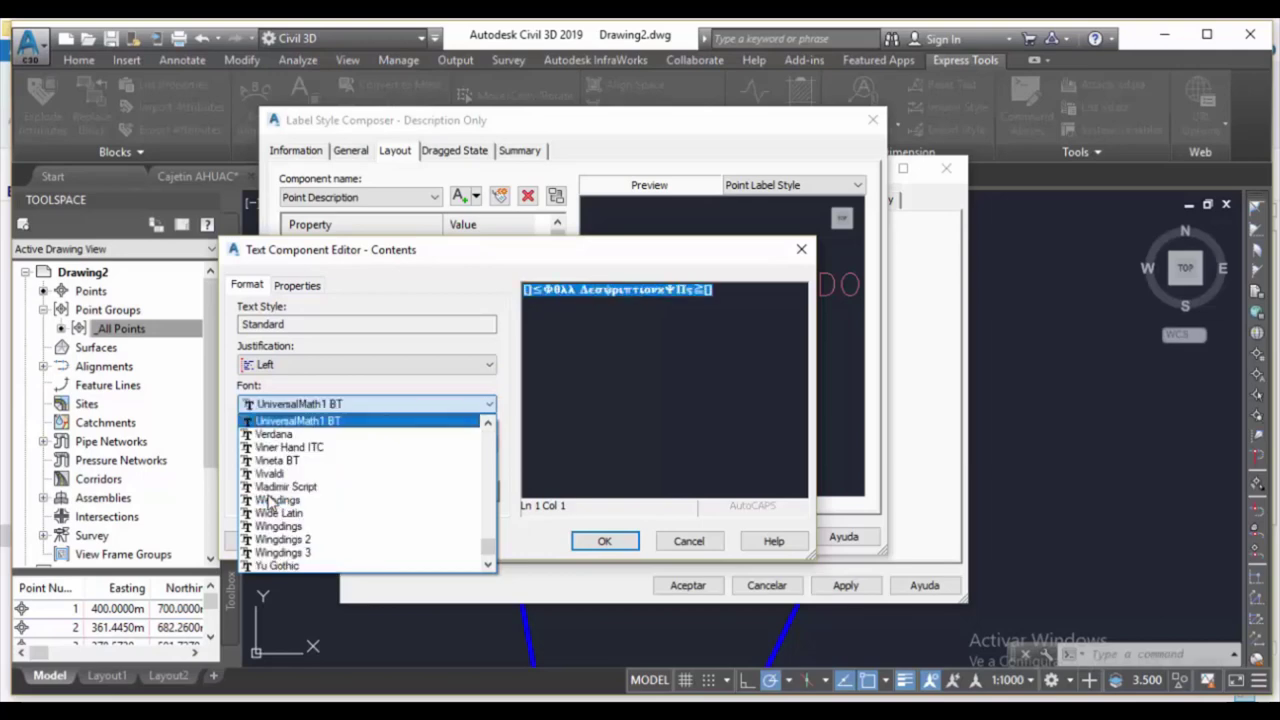
{"action": "left_click", "coordinate": [323, 433]}
{"action": "left_click", "coordinate": [360, 408]}
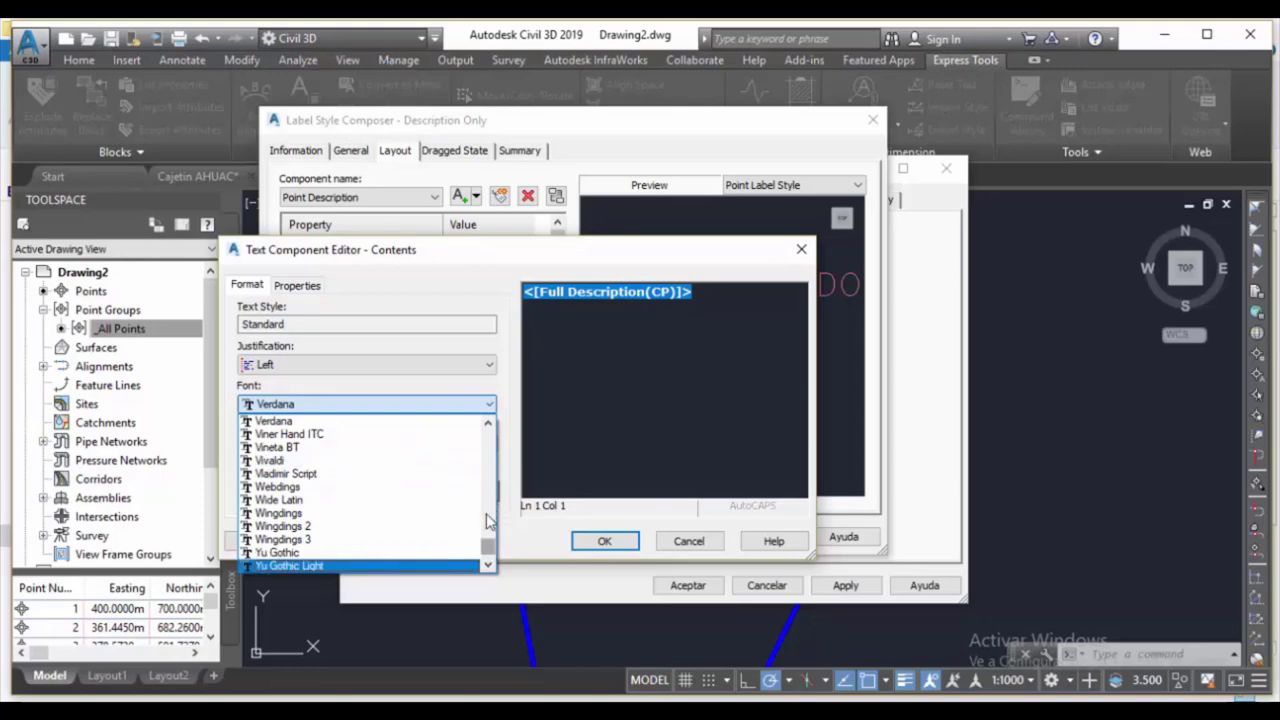
{"action": "scroll", "coordinate": [480, 500], "scroll_direction": "up", "scroll_amount": 15}
{"action": "scroll", "coordinate": [400, 505], "scroll_direction": "down", "scroll_amount": 8}
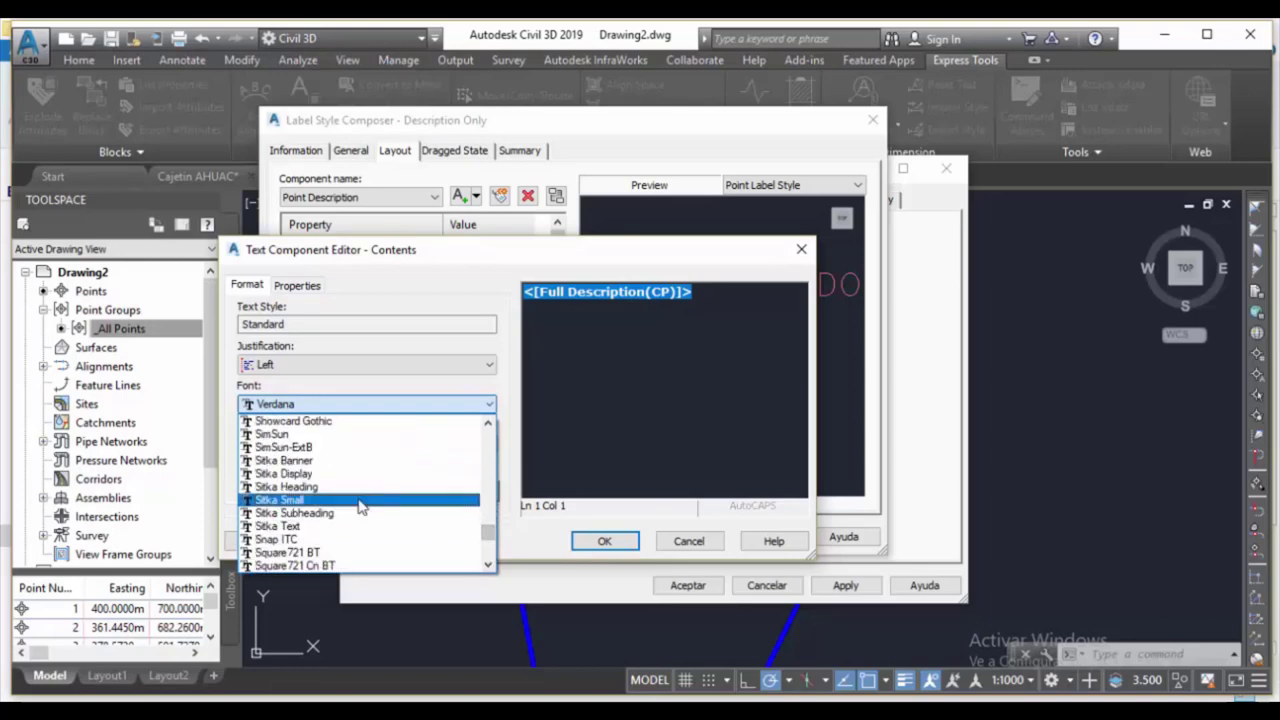
{"action": "left_click", "coordinate": [360, 512]}
- Set the font of the Full Description label text to Segoe UI and accept the text component changes
{"action": "scroll", "coordinate": [320, 505], "scroll_direction": "up", "scroll_amount": 5}
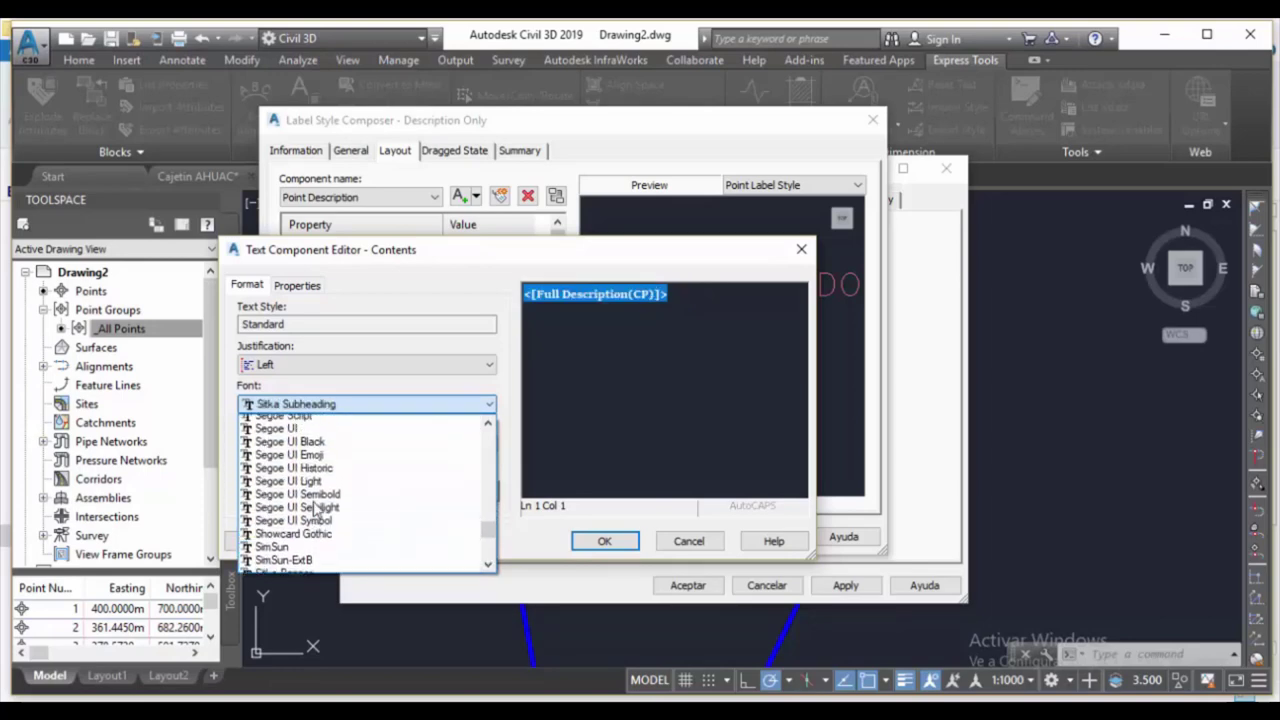
{"action": "scroll", "coordinate": [315, 510], "scroll_direction": "up", "scroll_amount": 2}
{"action": "left_click", "coordinate": [300, 505]}
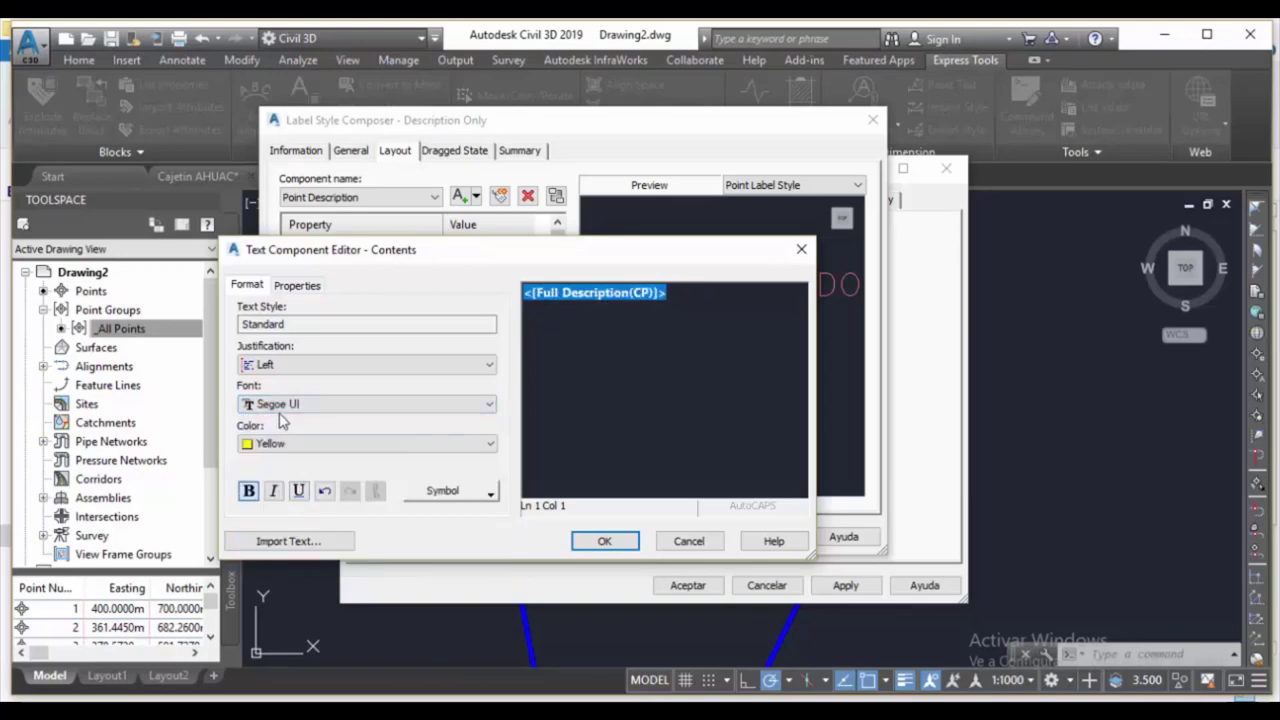
{"action": "left_click", "coordinate": [604, 541]}
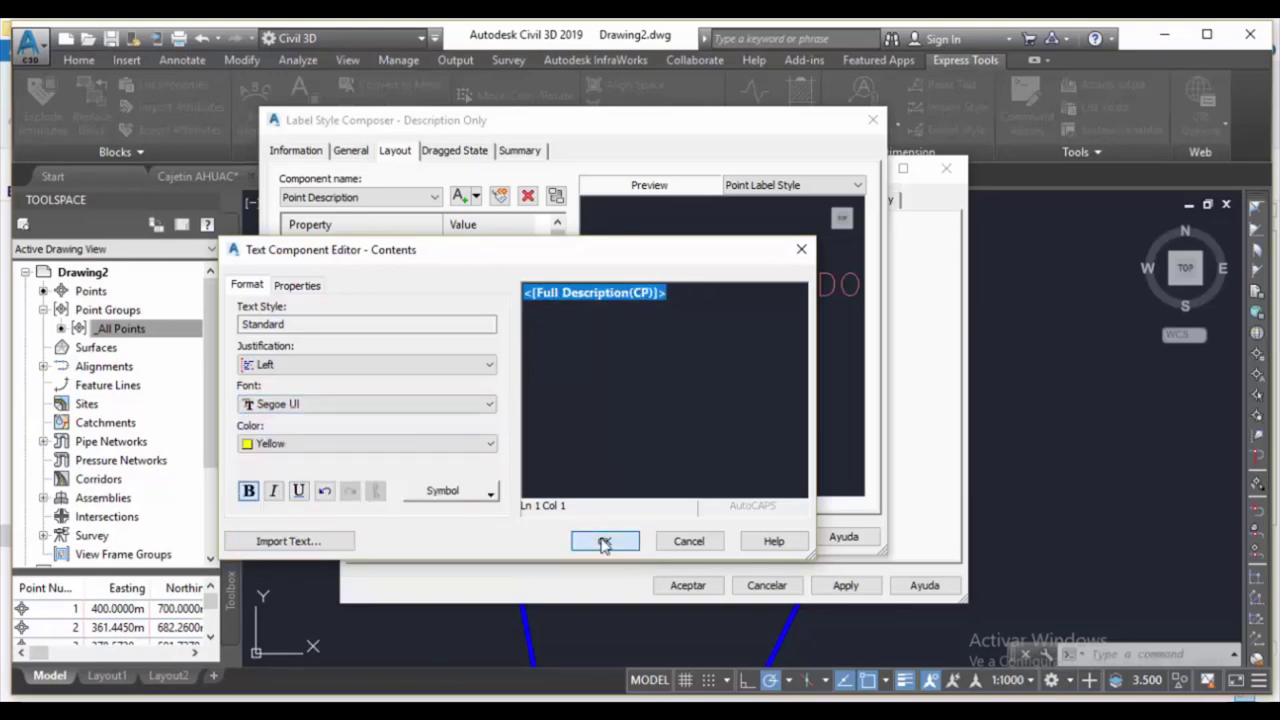
- Apply the Description Only label style changes and commit them to the _All Points group's properties
{"action": "left_click", "coordinate": [765, 537]}
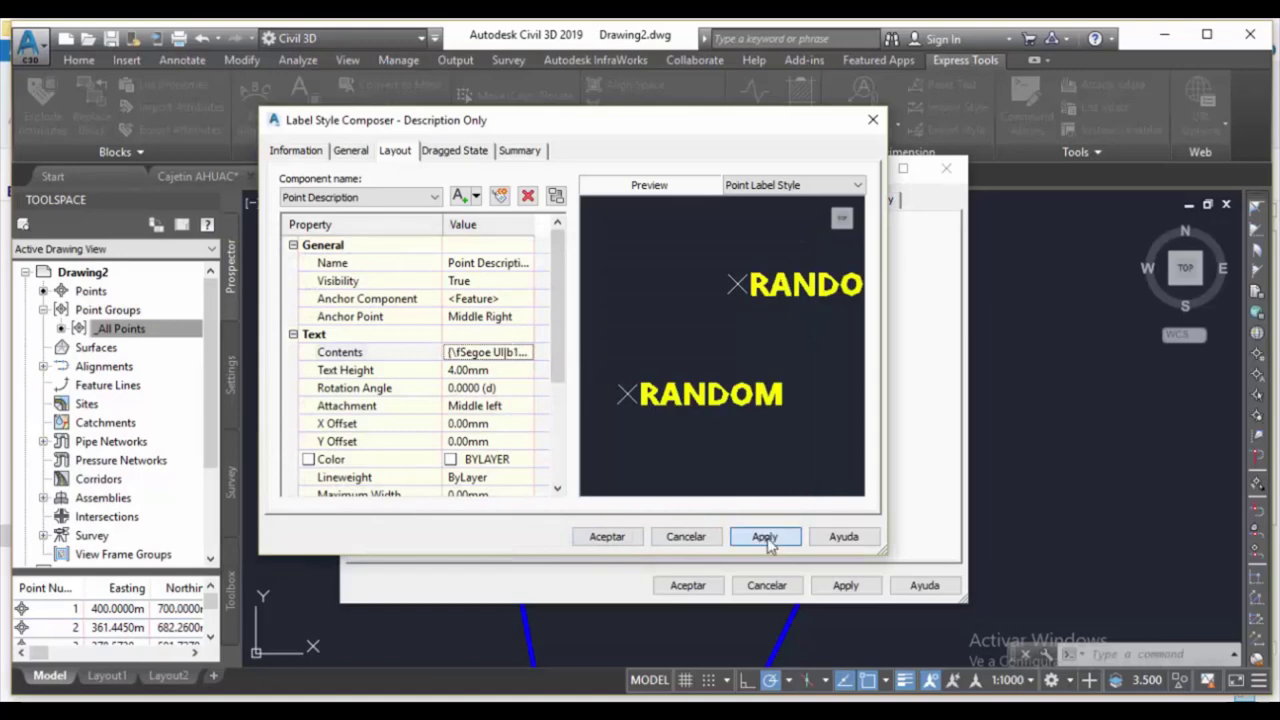
{"action": "left_click", "coordinate": [605, 536]}
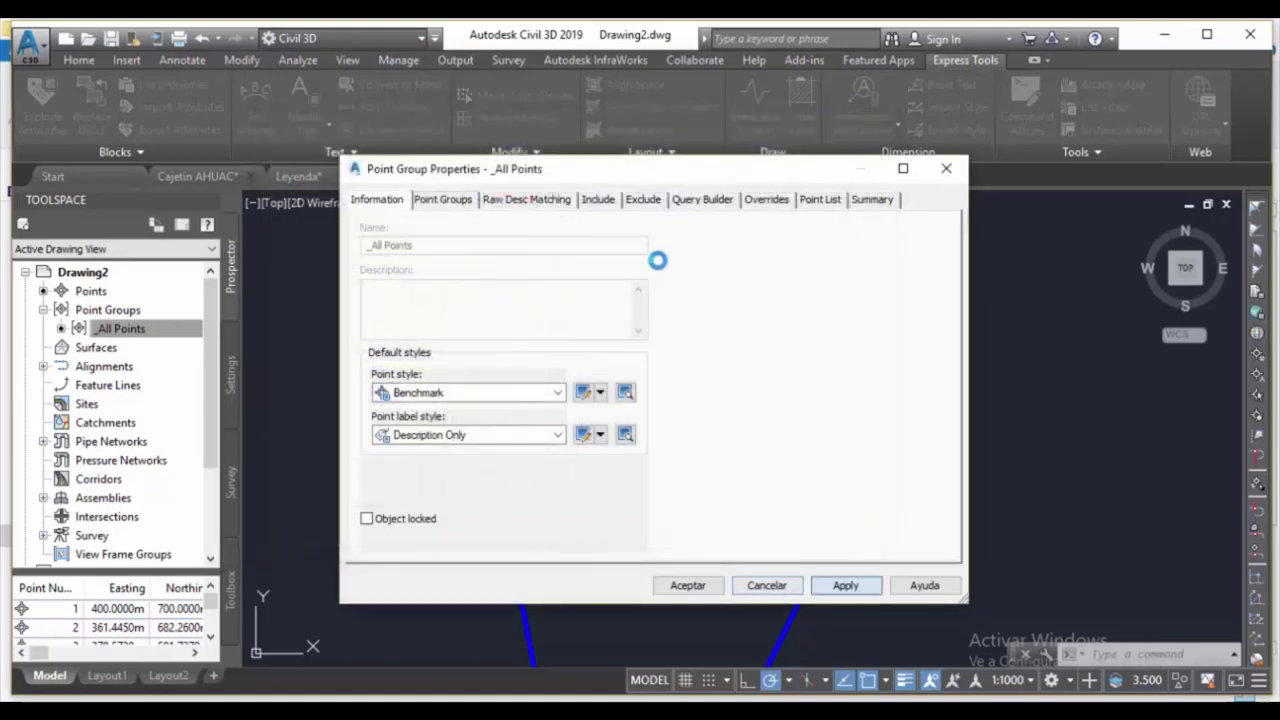
- Inspect the restyled description labels at the vertices of the traverse polygon
{"action": "scroll", "coordinate": [560, 334], "scroll_direction": "down", "scroll_amount": 2}
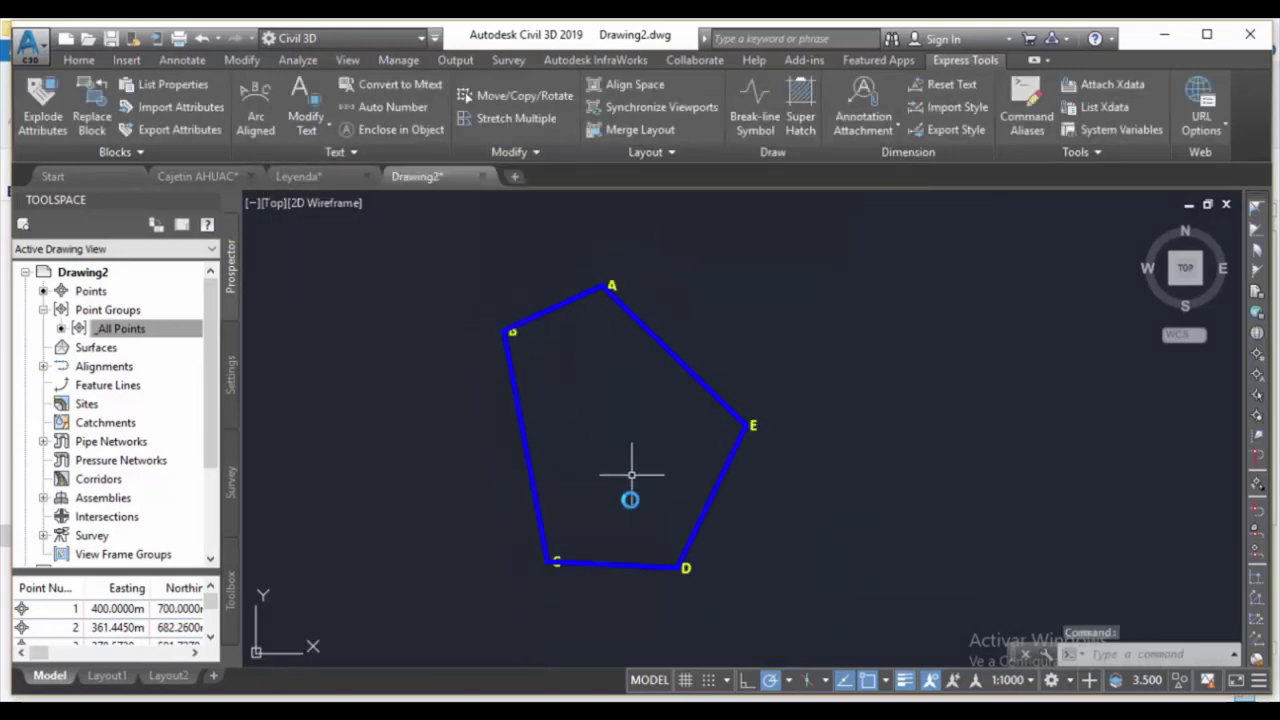
{"action": "scroll", "coordinate": [558, 565], "scroll_direction": "up", "scroll_amount": 6}
{"action": "scroll", "coordinate": [558, 565], "scroll_direction": "down", "scroll_amount": 4}
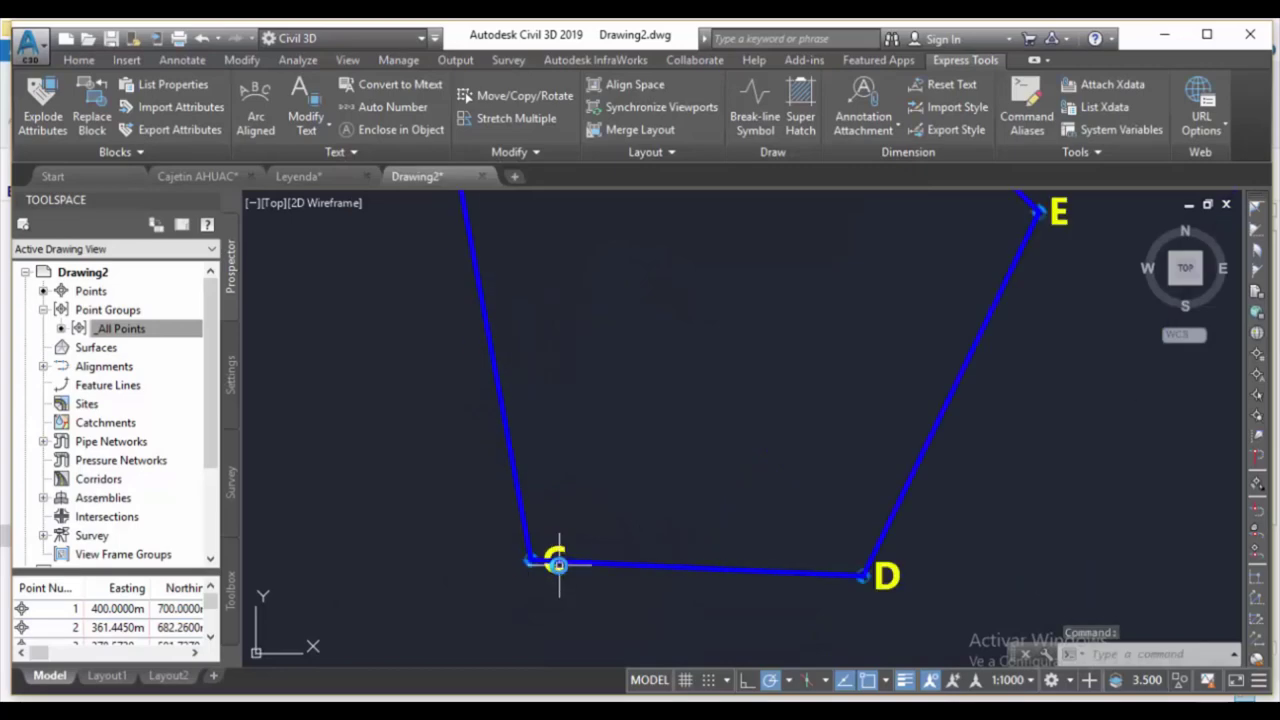
{"action": "scroll", "coordinate": [558, 565], "scroll_direction": "down", "scroll_amount": 2}
{"action": "scroll", "coordinate": [571, 416], "scroll_direction": "up", "scroll_amount": 2}
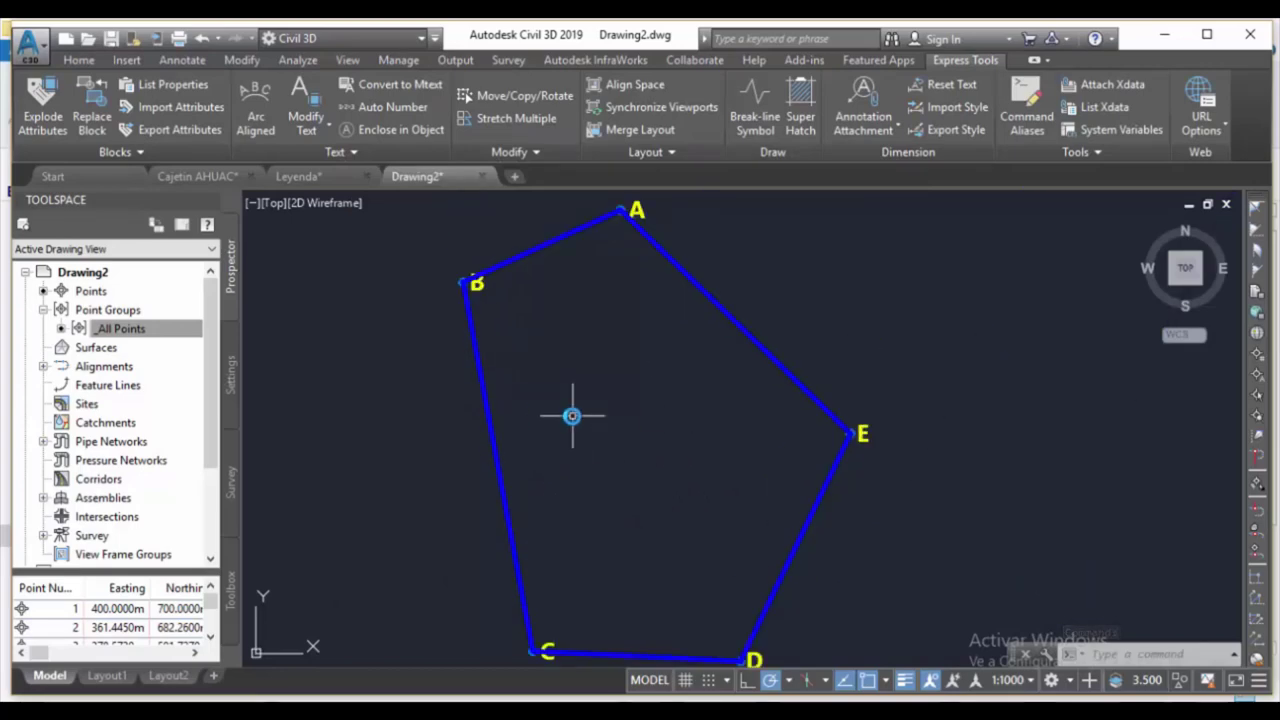
{"action": "scroll", "coordinate": [606, 392], "scroll_direction": "down", "scroll_amount": 4}
{"action": "scroll", "coordinate": [610, 394], "scroll_direction": "up", "scroll_amount": 2}
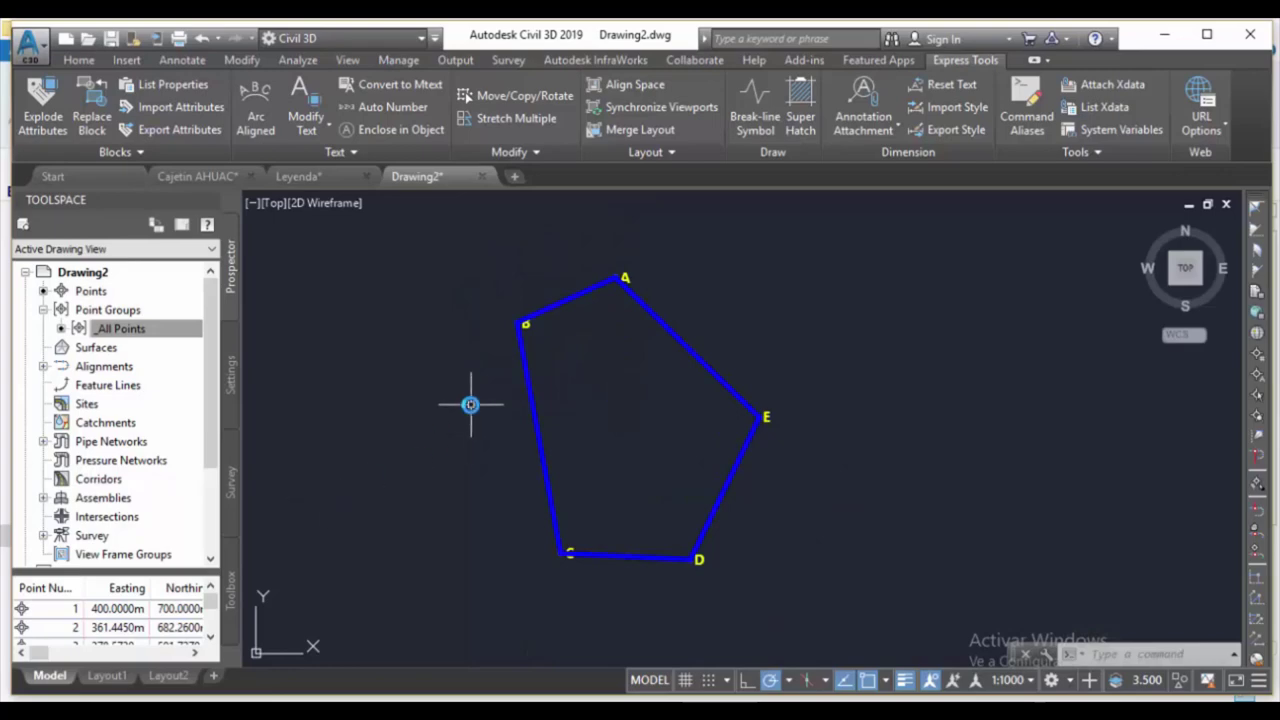
{"action": "scroll", "coordinate": [470, 404], "scroll_direction": "down", "scroll_amount": 3}
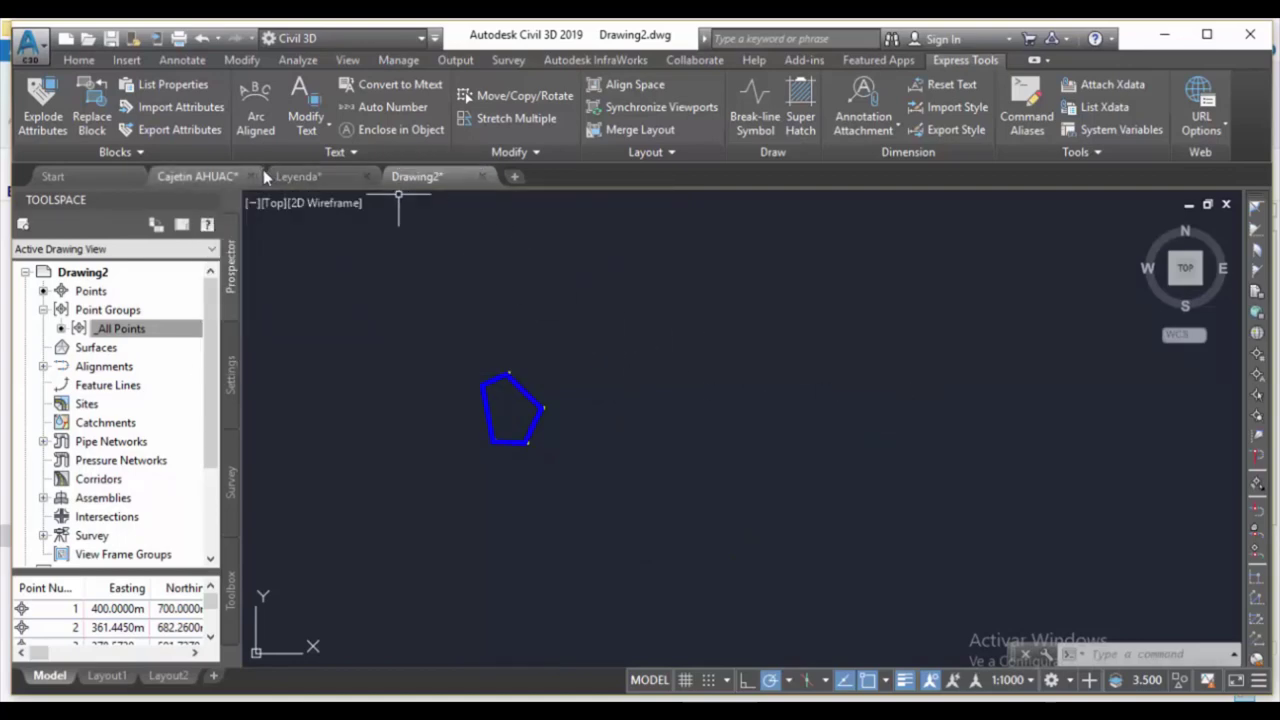
- Switch to the Leyenda drawing, zoom to its extents and copy the whole LEYENDA table with its symbols
{"action": "left_click", "coordinate": [298, 176]}
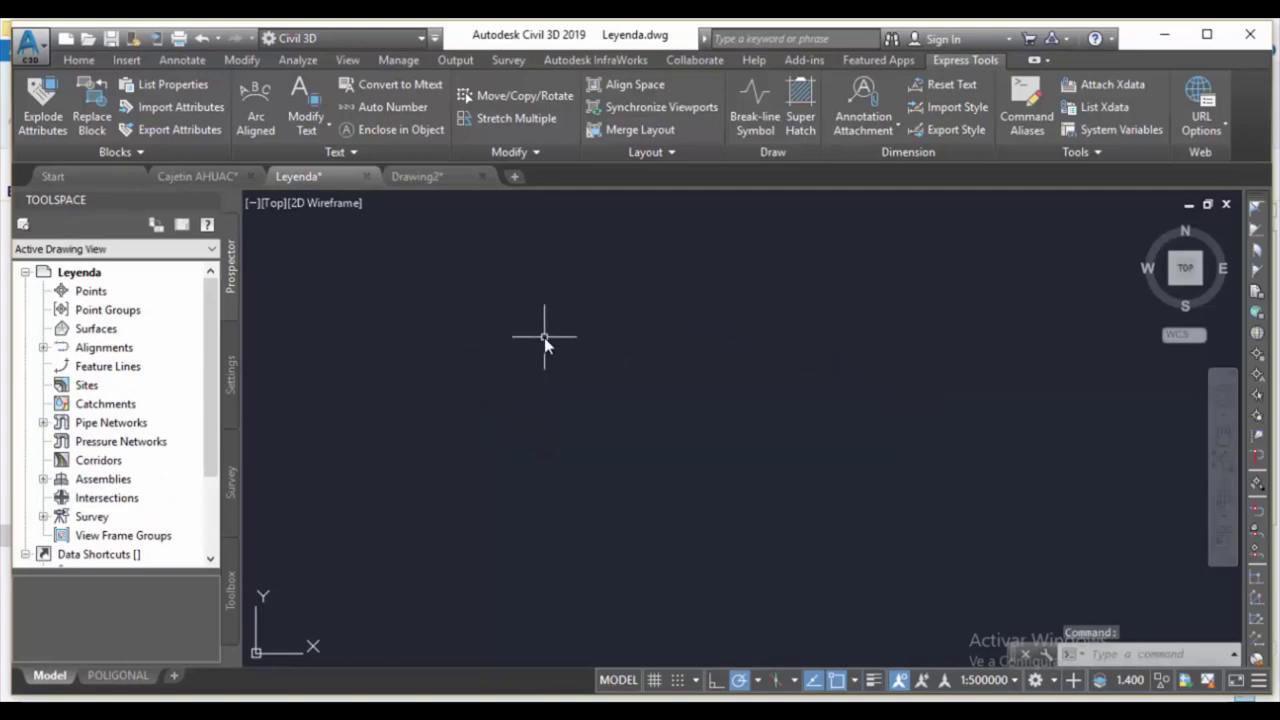
{"action": "type", "text": "z"}
{"action": "key", "text": "Return"}
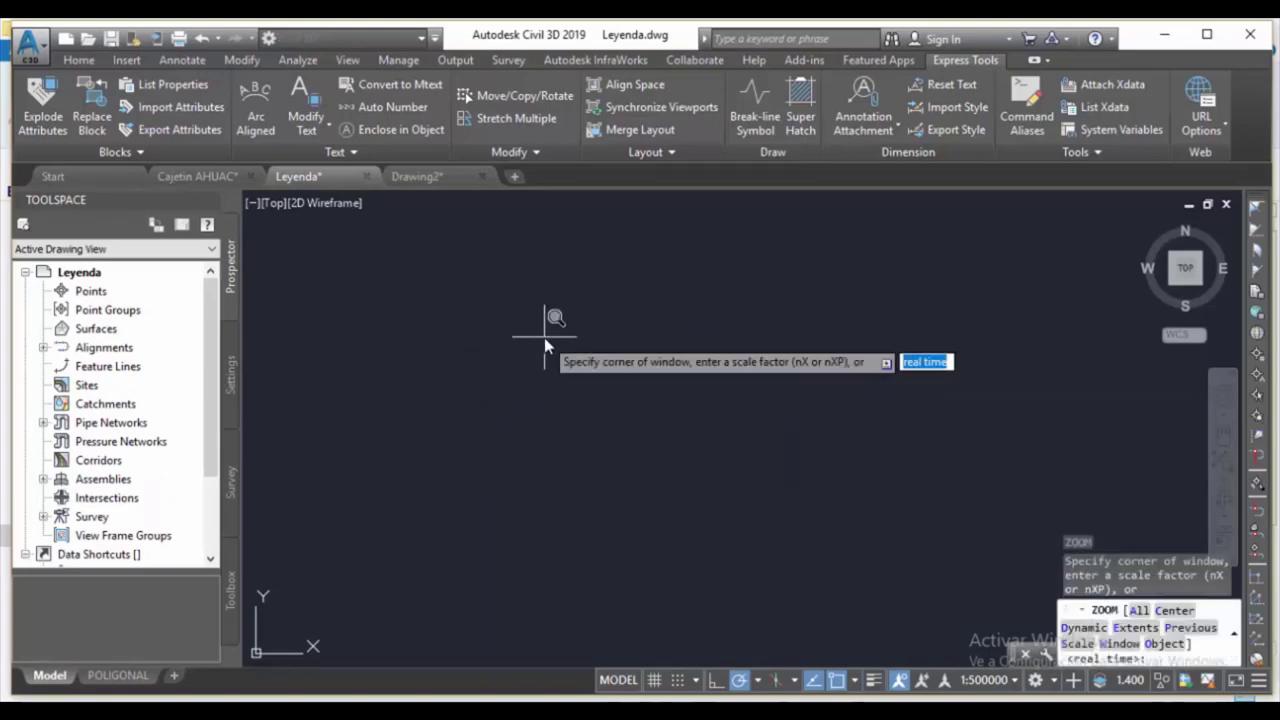
{"action": "type", "text": "e"}
{"action": "key", "text": "Return"}
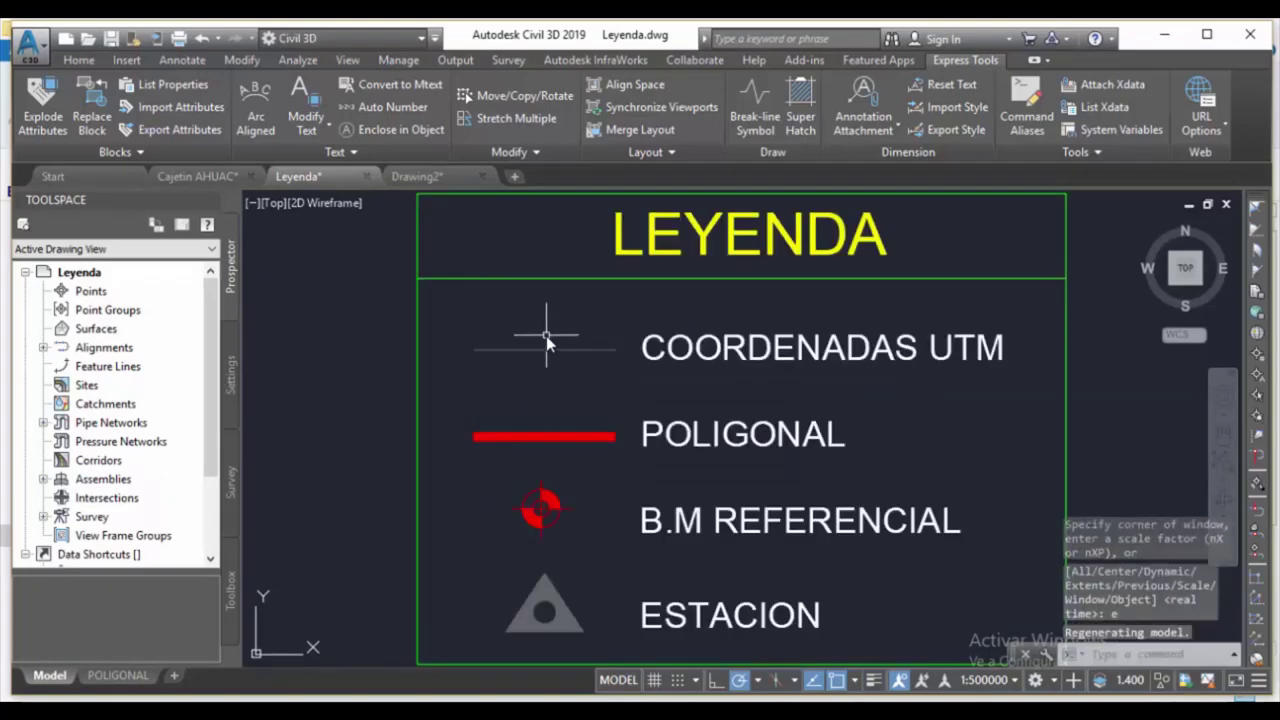
{"action": "left_click", "coordinate": [477, 274]}
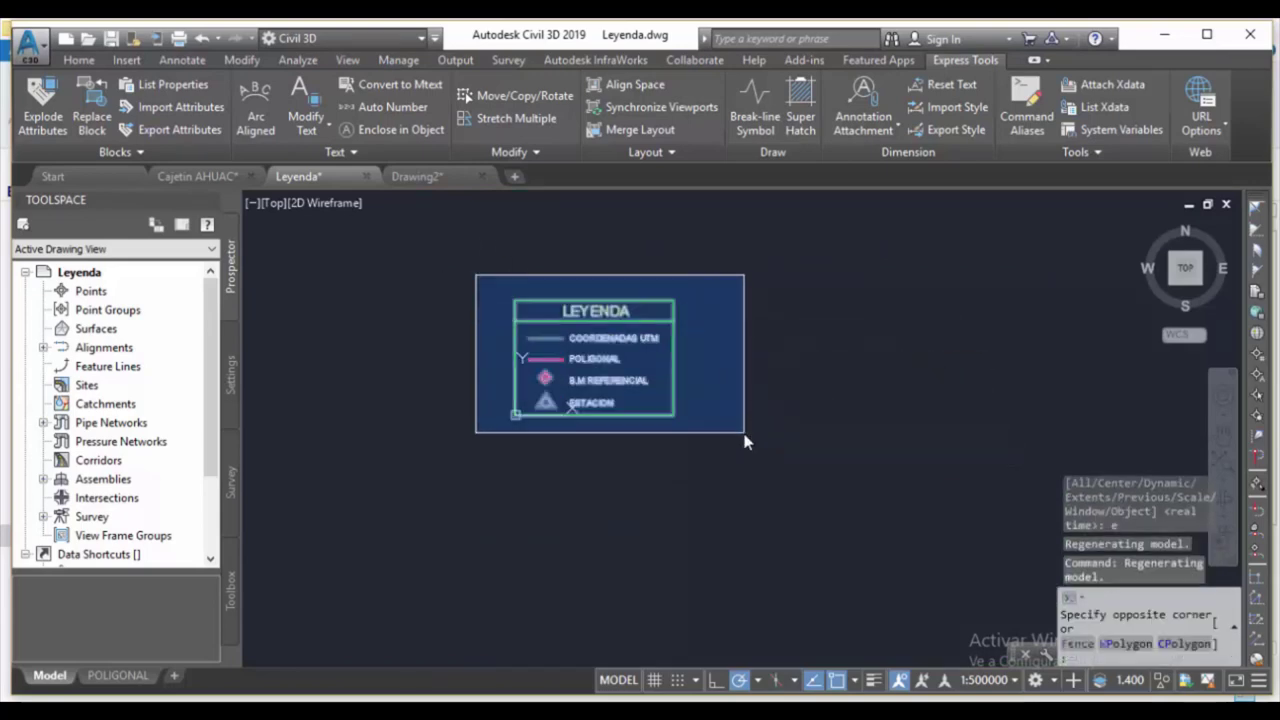
{"action": "left_click", "coordinate": [745, 435]}
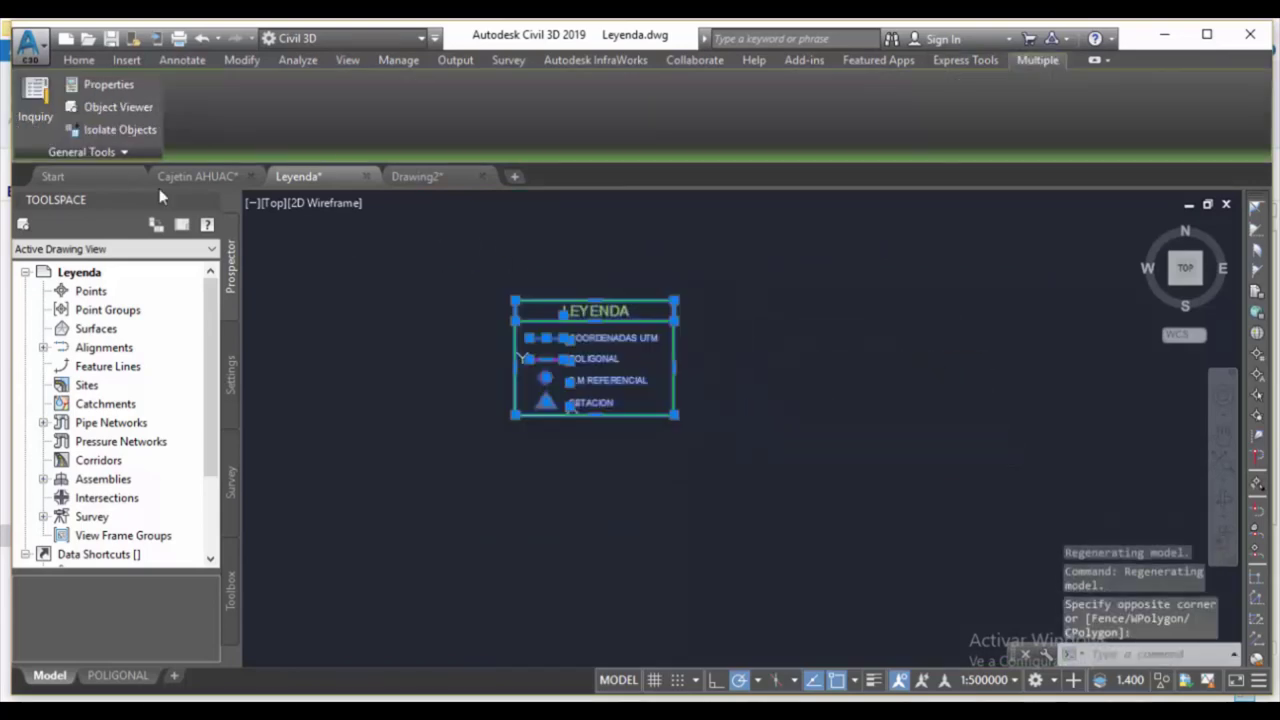
{"action": "key", "text": "ctrl+c"}
- Return to Drawing2 and paste the copied legend in the empty area east of the traverse polygon
{"action": "key", "text": "ctrl+Tab"}
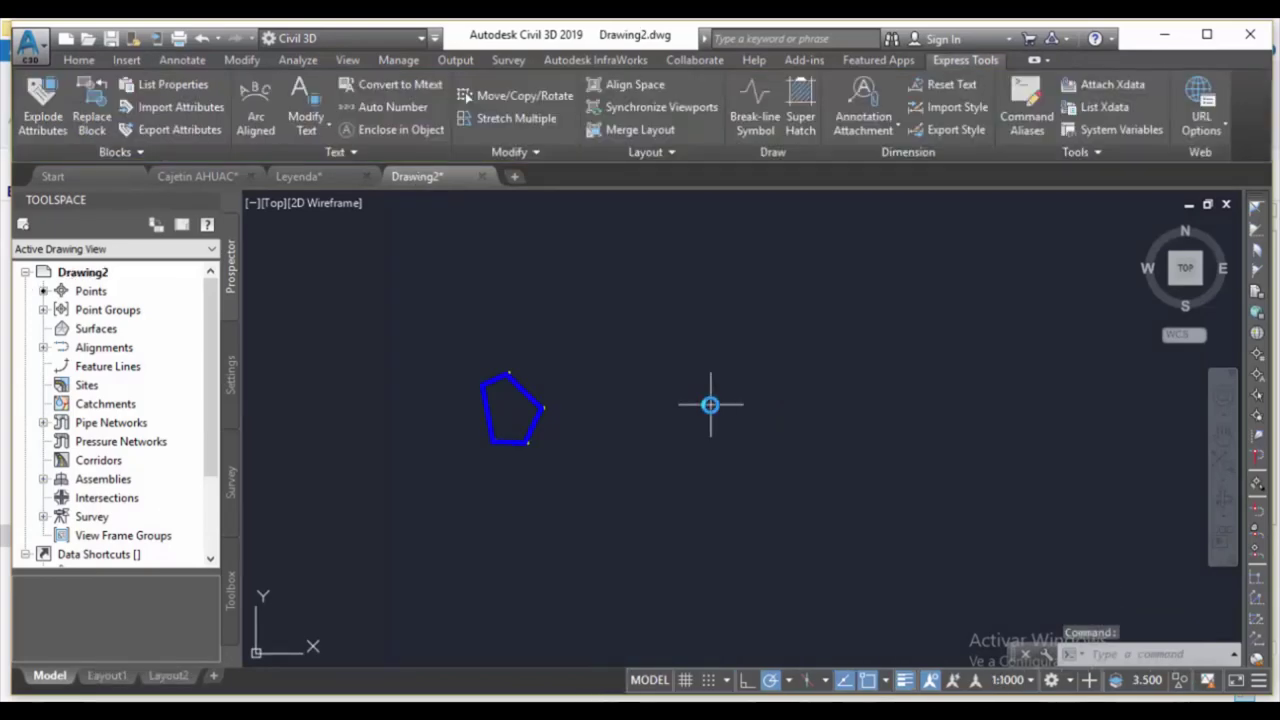
{"action": "key", "text": "ctrl+v"}
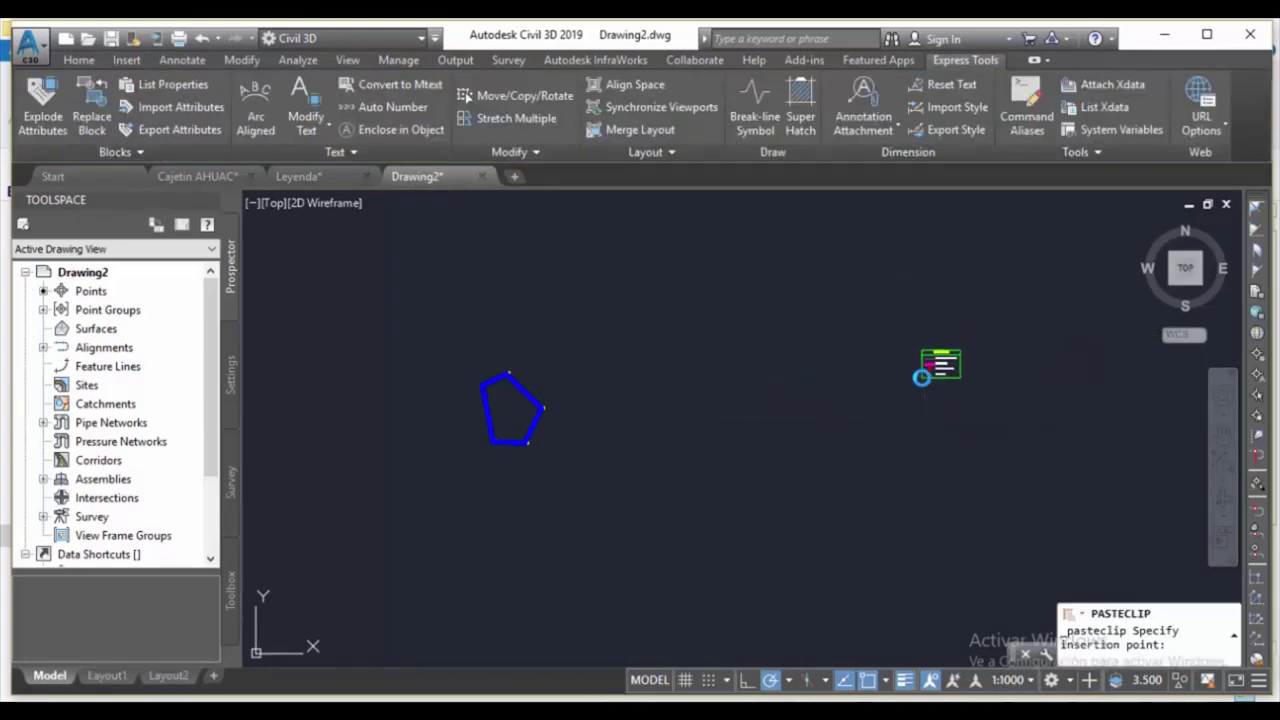
{"action": "left_click", "coordinate": [913, 356]}
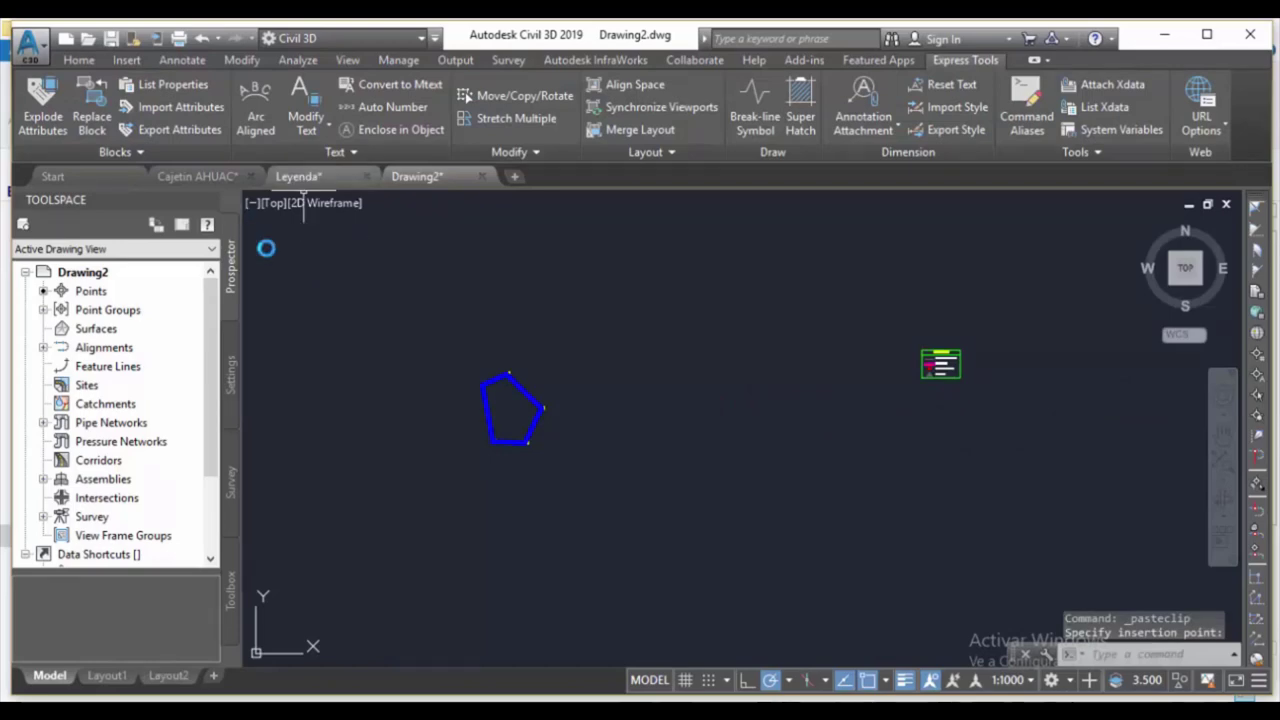
- Switch to the Cajetin AHUAC drawing and copy the complete title block without the sheet frame
{"action": "key", "text": "ctrl+Tab"}
{"action": "left_click", "coordinate": [645, 375]}
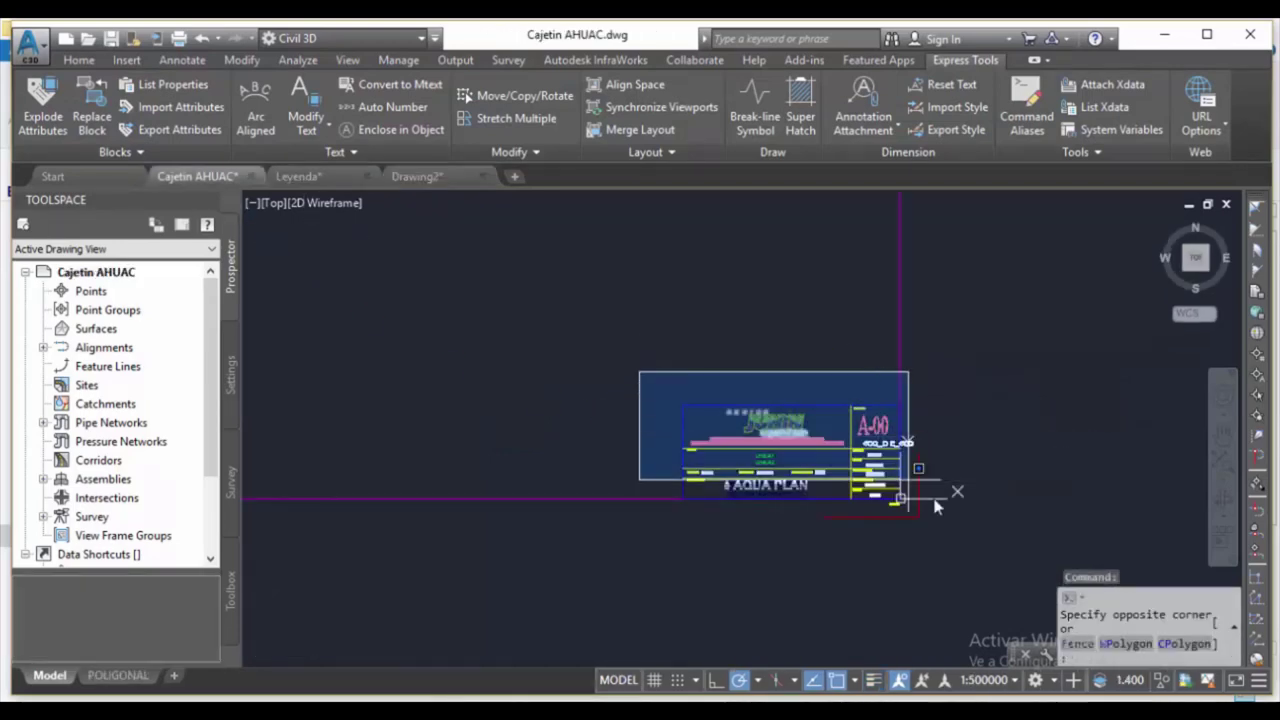
{"action": "left_click", "coordinate": [950, 528]}
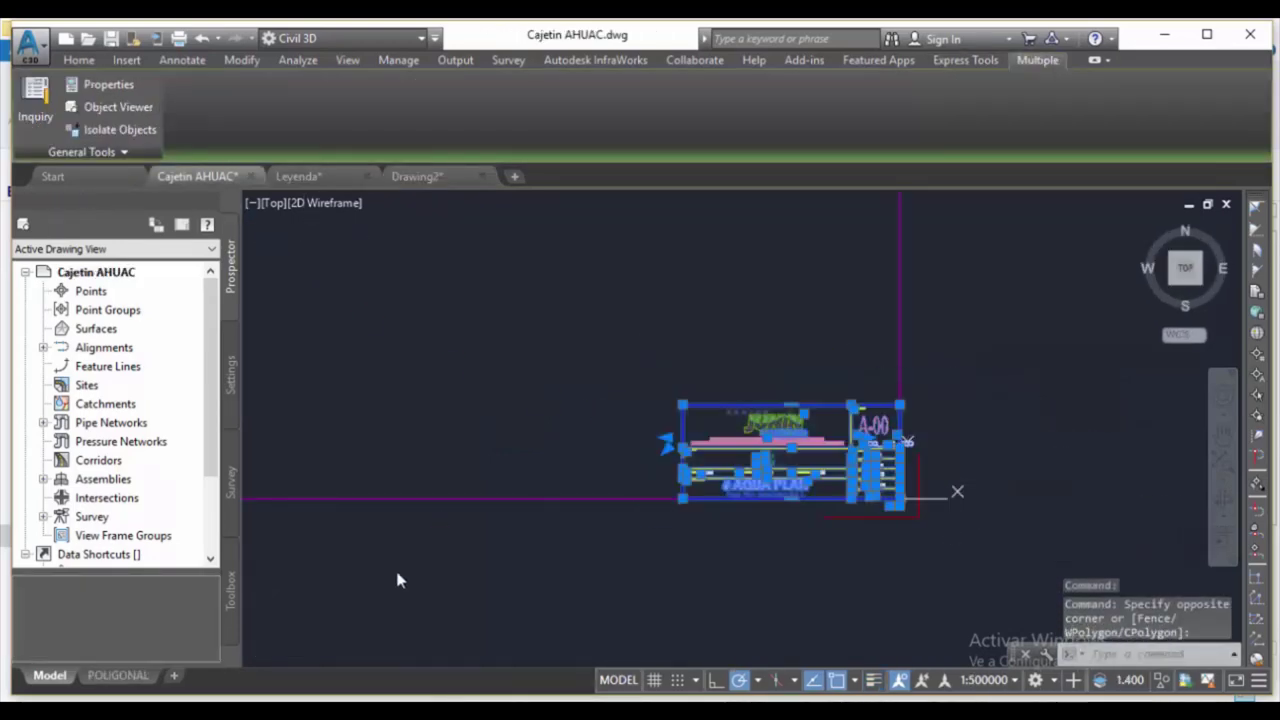
{"action": "key", "text": "ctrl+c"}
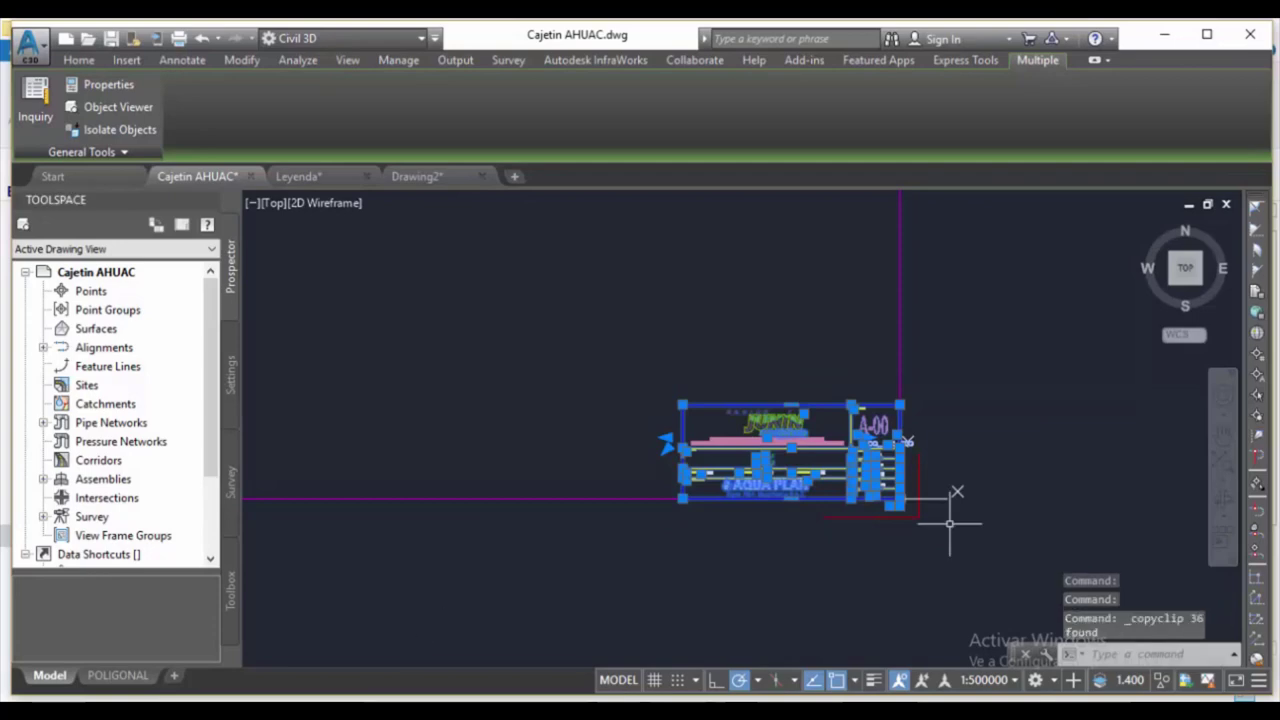
- Return to Drawing2 and paste the copied title block below the legend
{"action": "left_click", "coordinate": [434, 174]}
{"action": "key", "text": "ctrl+v"}
{"action": "left_click", "coordinate": [768, 467]}
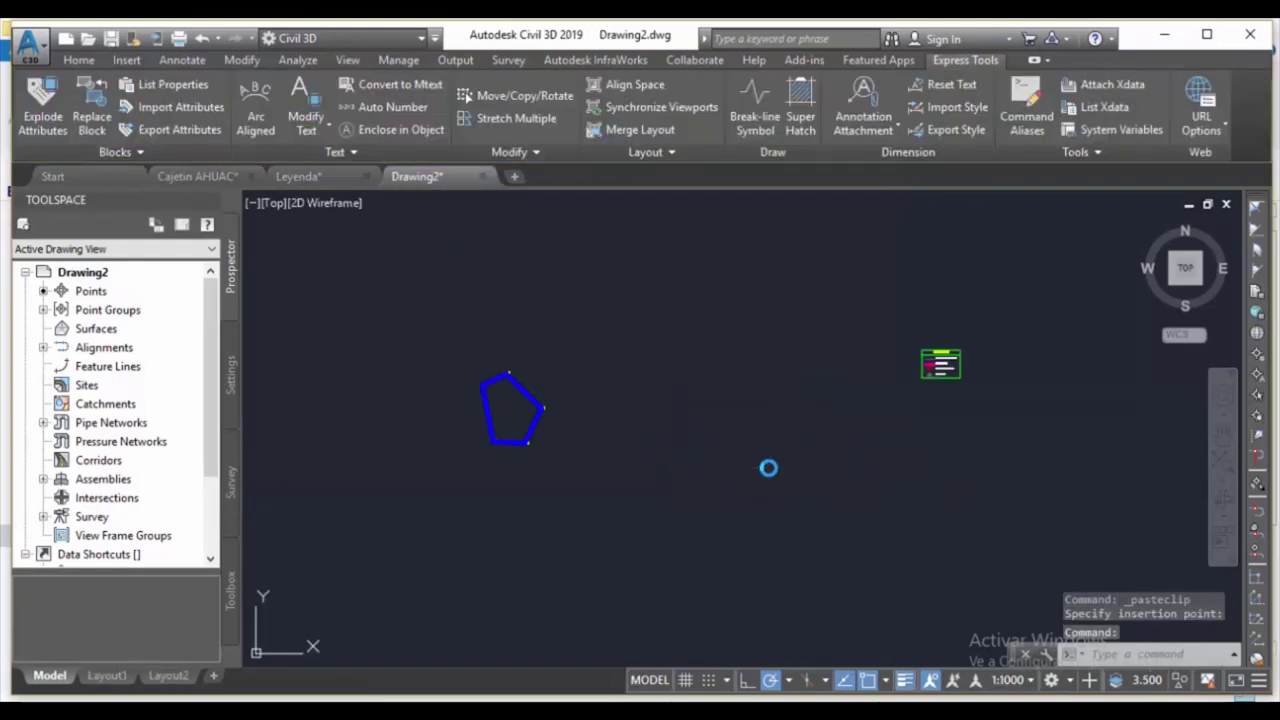
{"action": "left_click", "coordinate": [890, 550]}
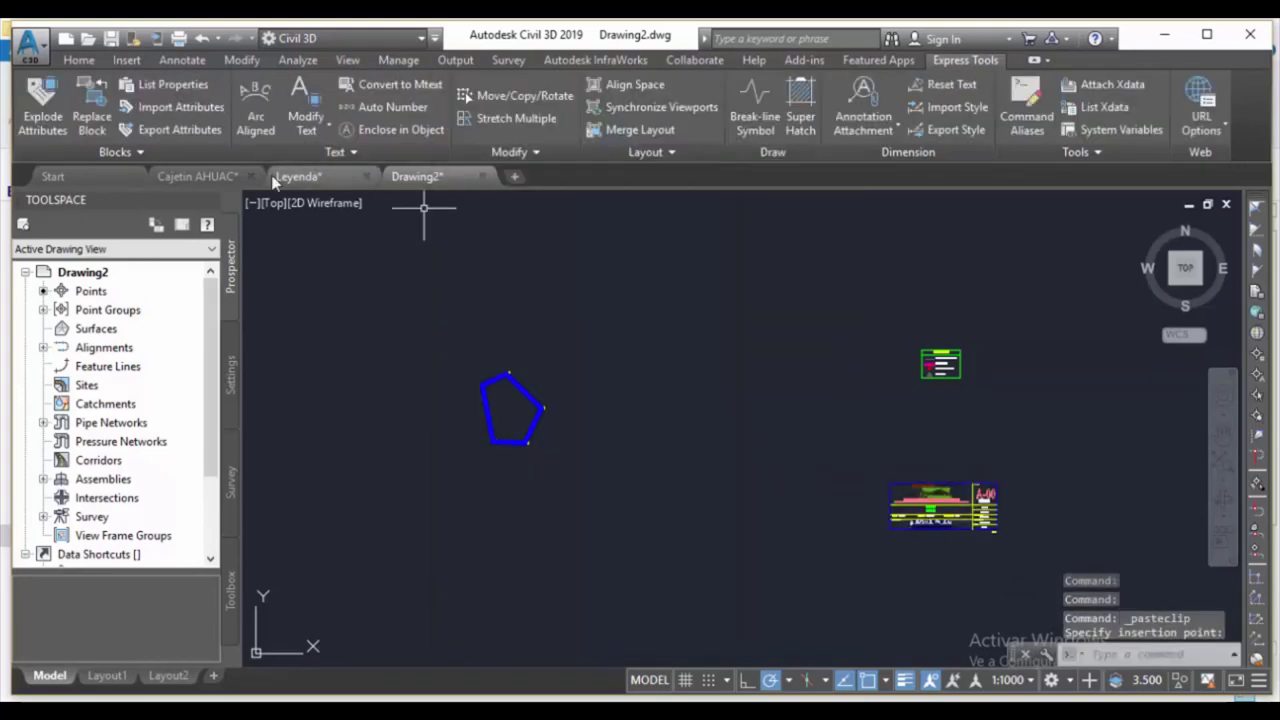
- Start creating a point table and open its PNEZD format table style for editing
{"action": "mouse_move", "coordinate": [320, 176]}
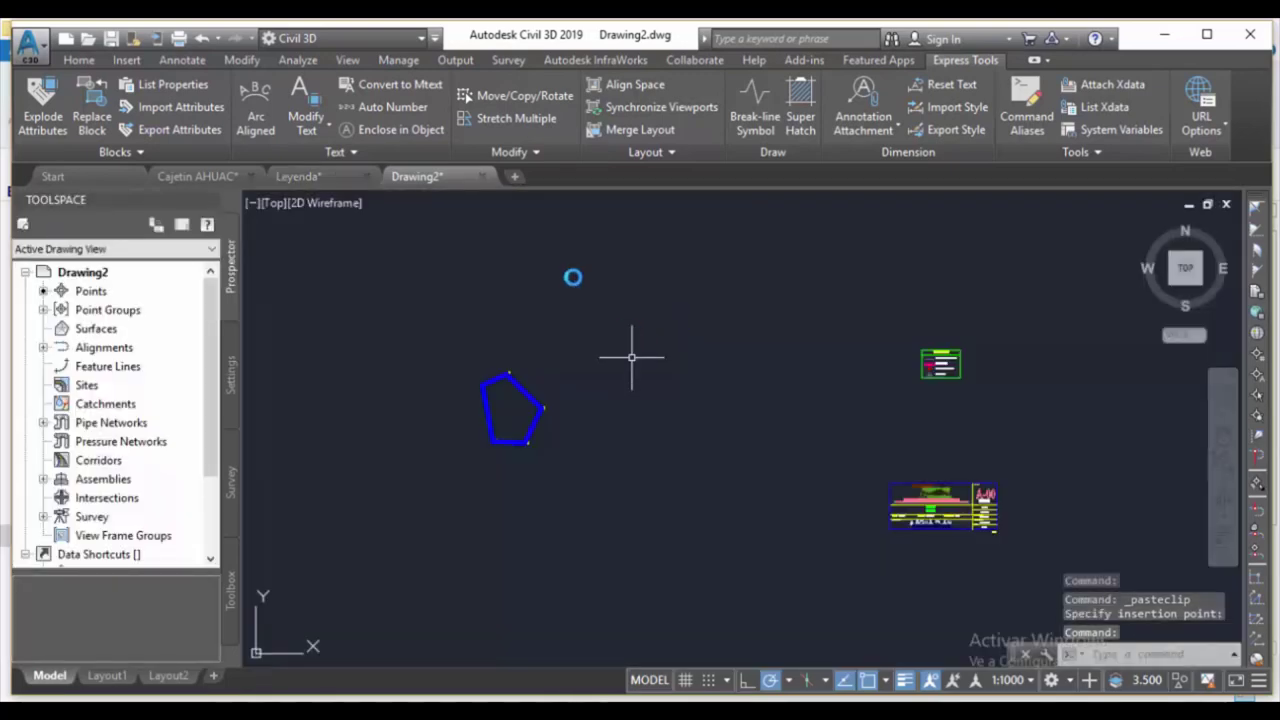
{"action": "scroll", "coordinate": [513, 394], "scroll_direction": "up", "scroll_amount": 5}
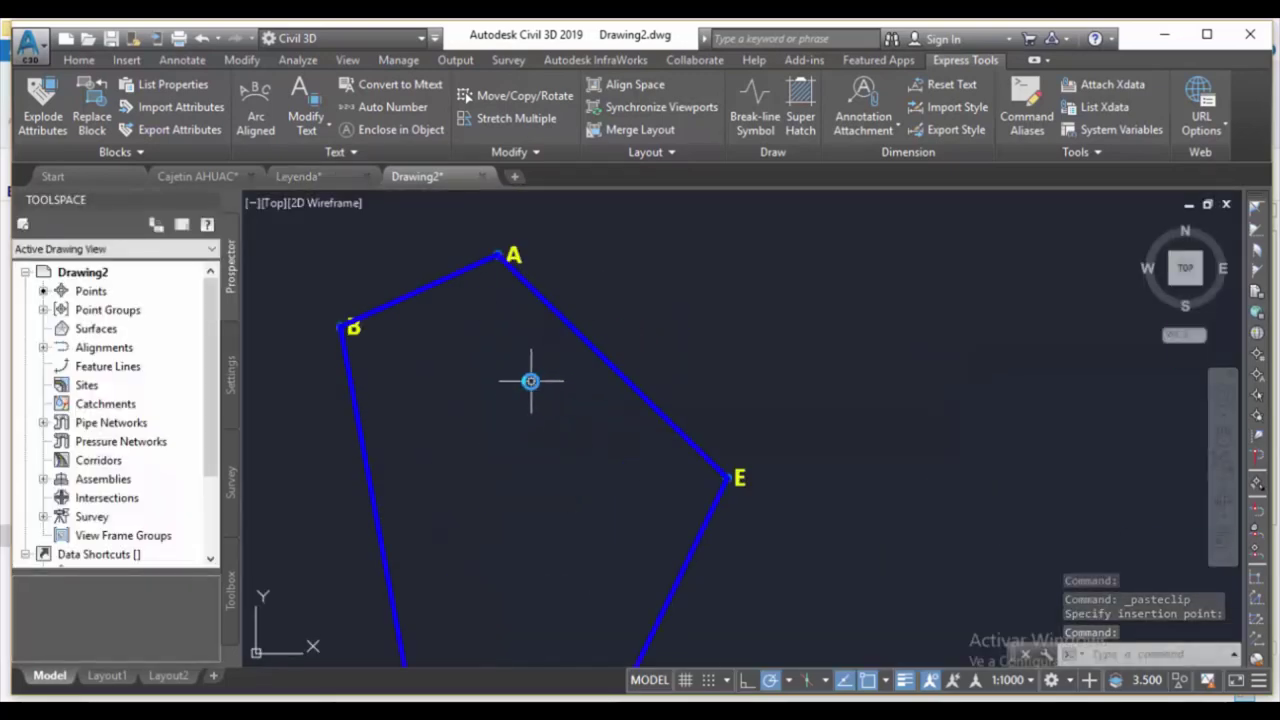
{"action": "scroll", "coordinate": [609, 354], "scroll_direction": "down", "scroll_amount": 4}
{"action": "scroll", "coordinate": [617, 330], "scroll_direction": "up", "scroll_amount": 2}
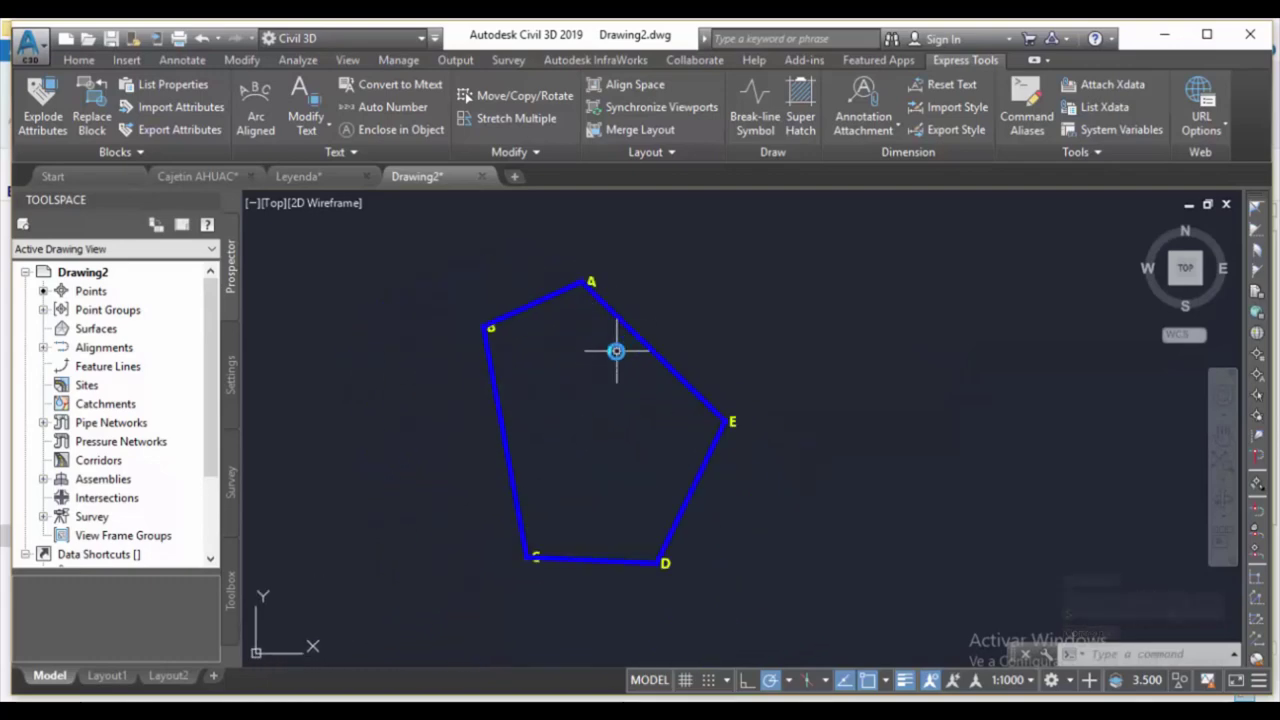
{"action": "left_click", "coordinate": [84, 62]}
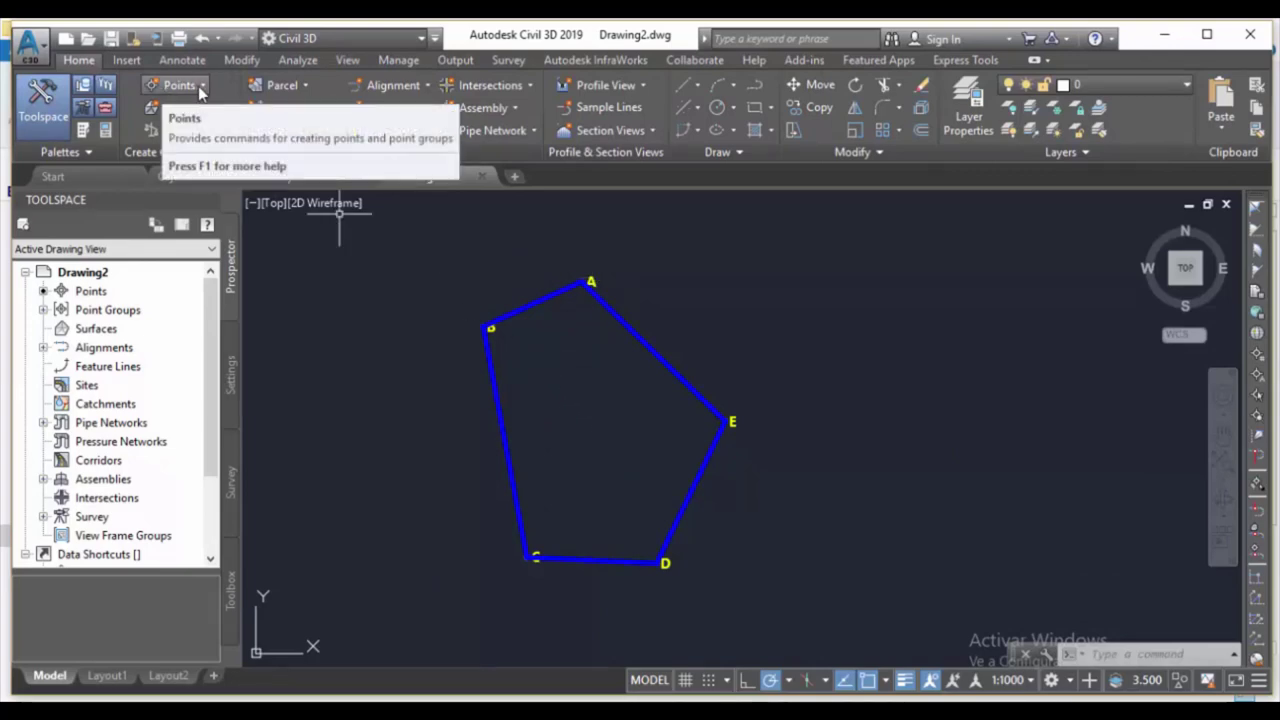
{"action": "left_click", "coordinate": [196, 60]}
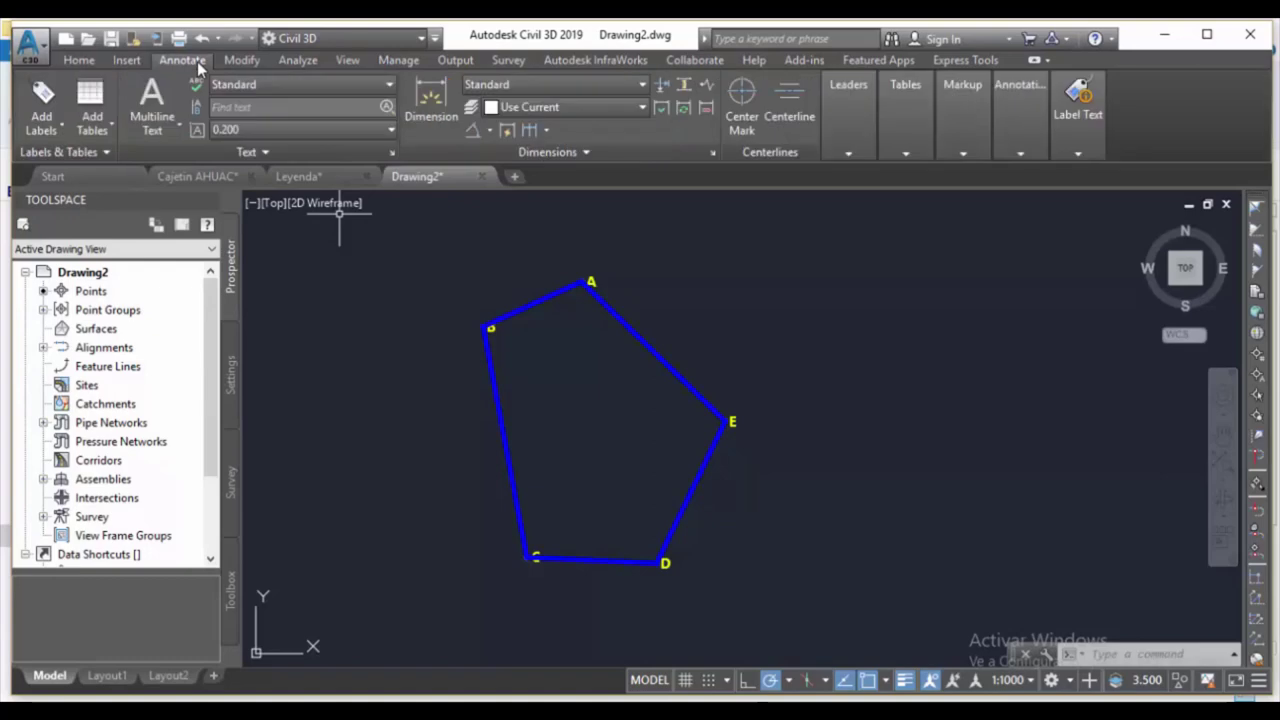
{"action": "left_click", "coordinate": [110, 128]}
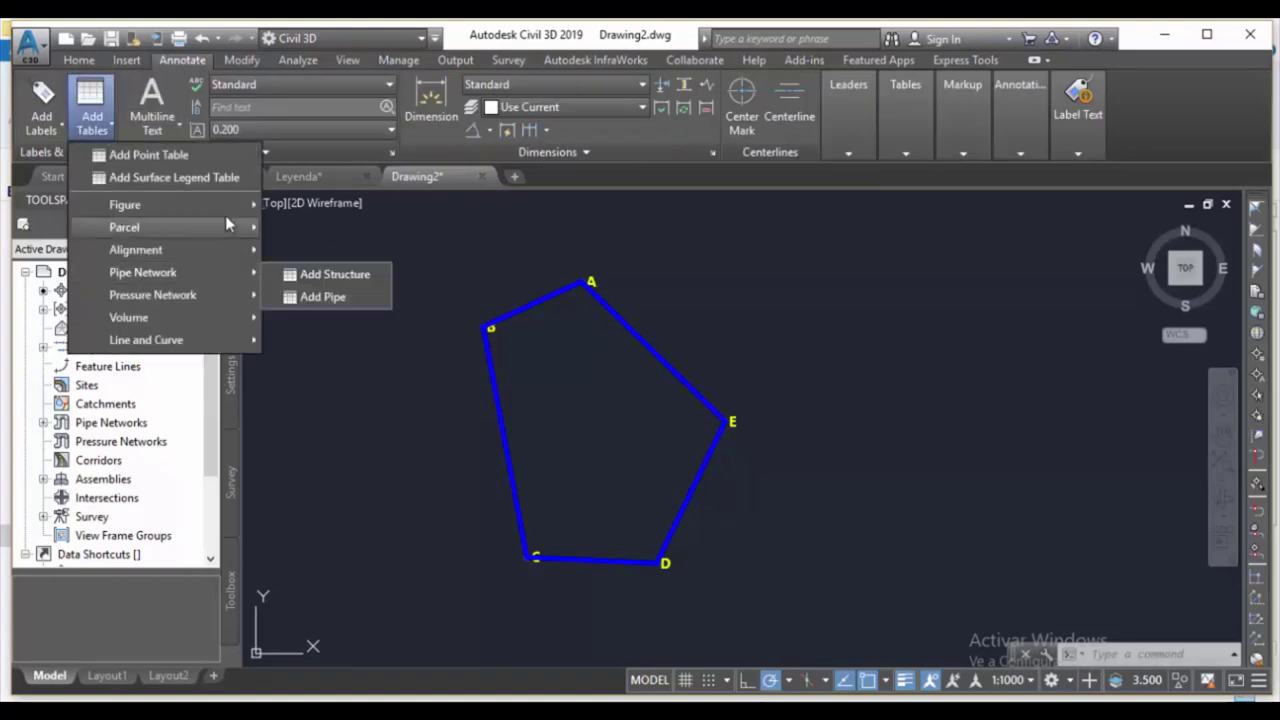
{"action": "left_click", "coordinate": [165, 157]}
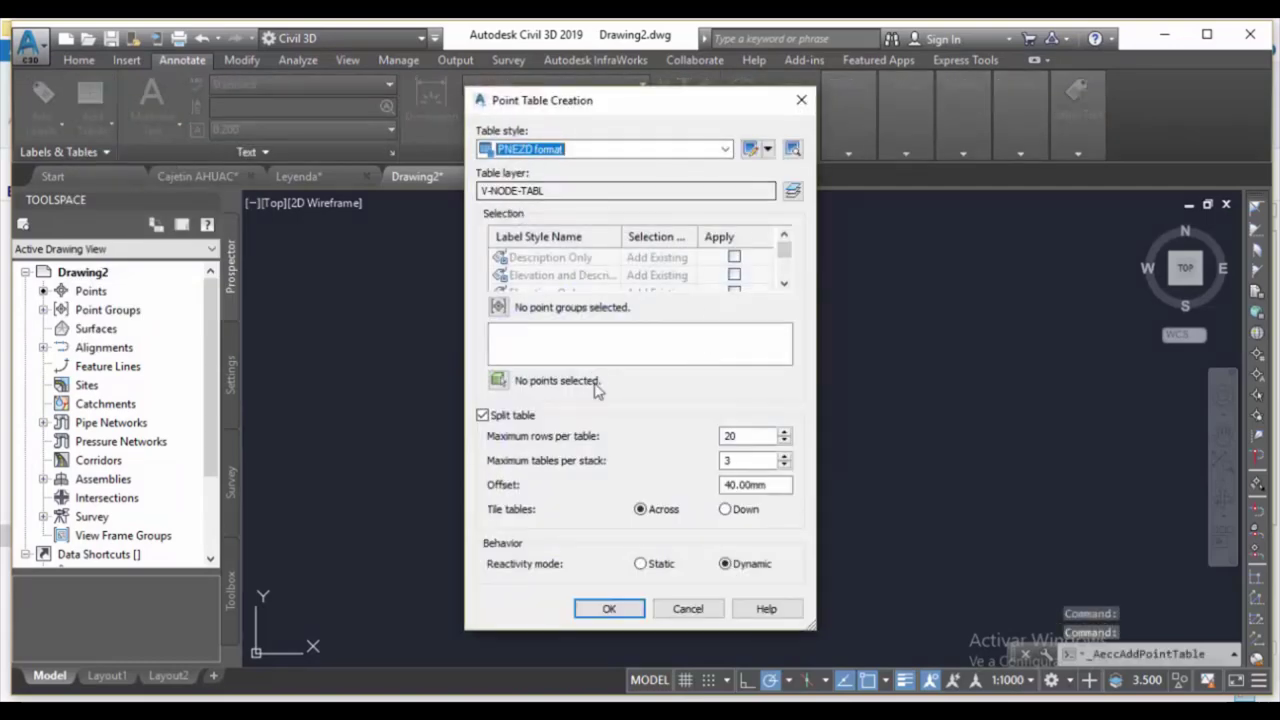
{"action": "left_click", "coordinate": [767, 150]}
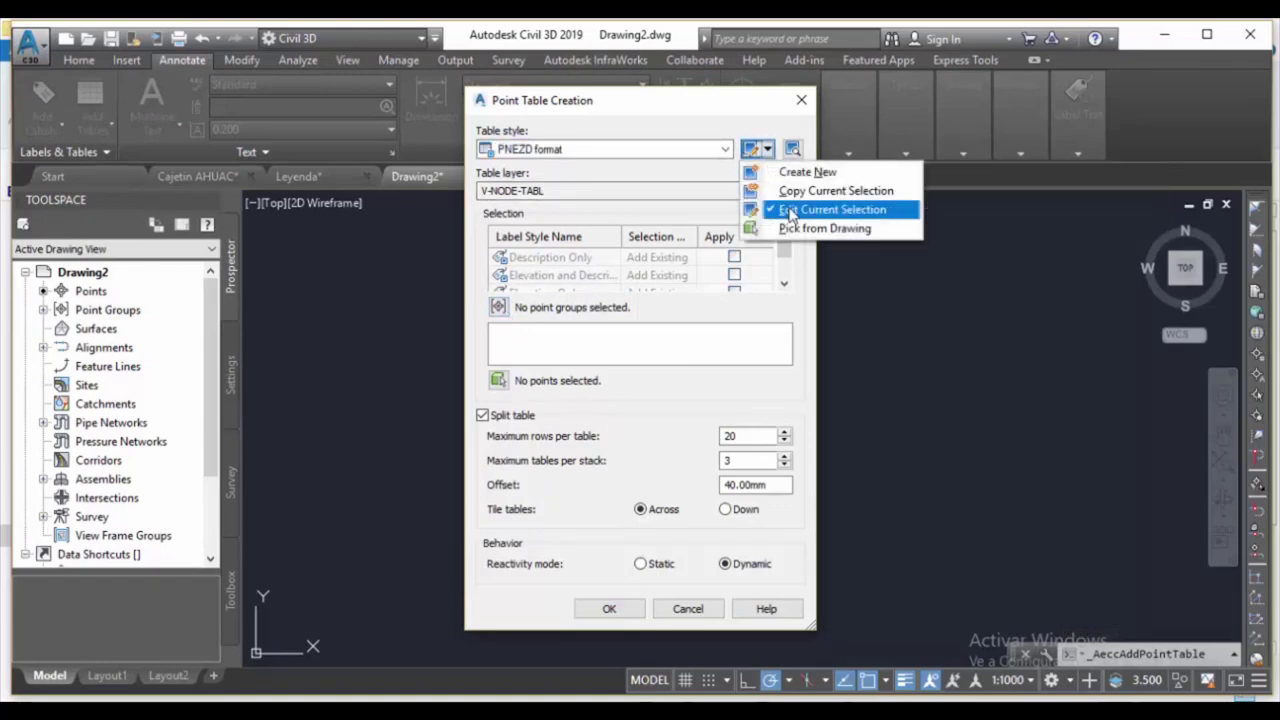
{"action": "left_click", "coordinate": [790, 209]}
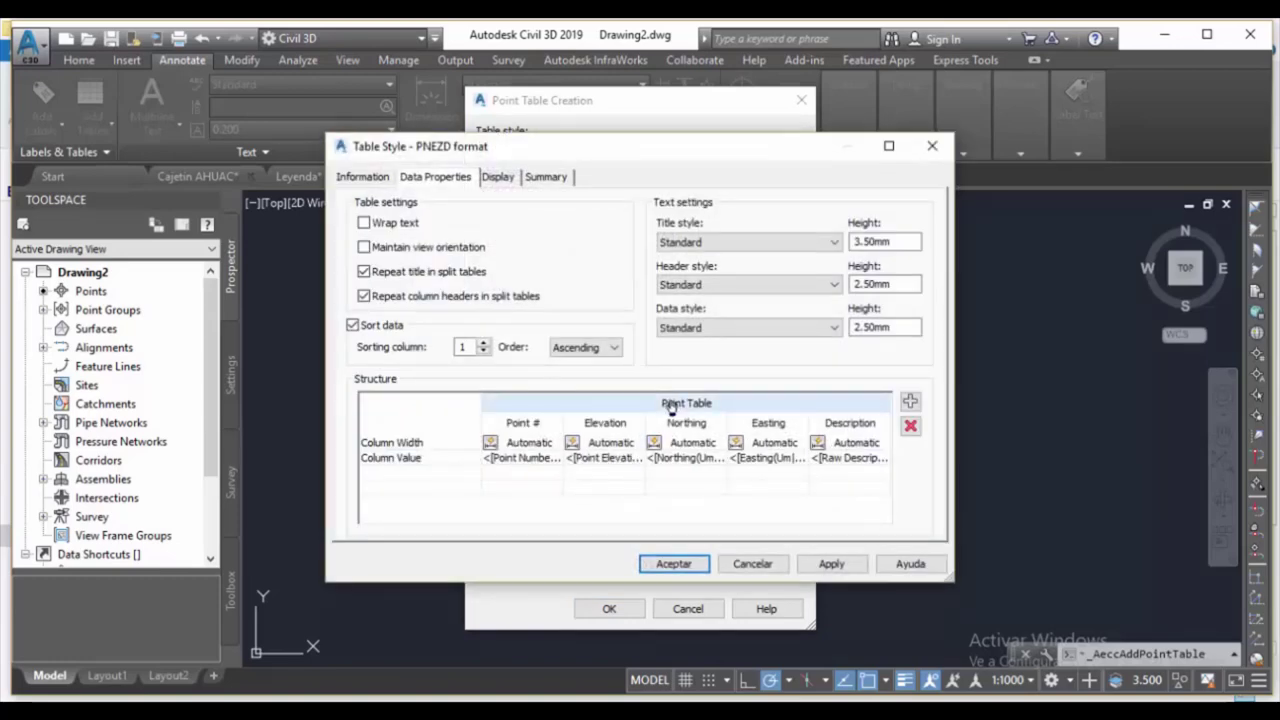
- Change the table style's title text to COORDENADAS and color it yellow
{"action": "double_click", "coordinate": [670, 405]}
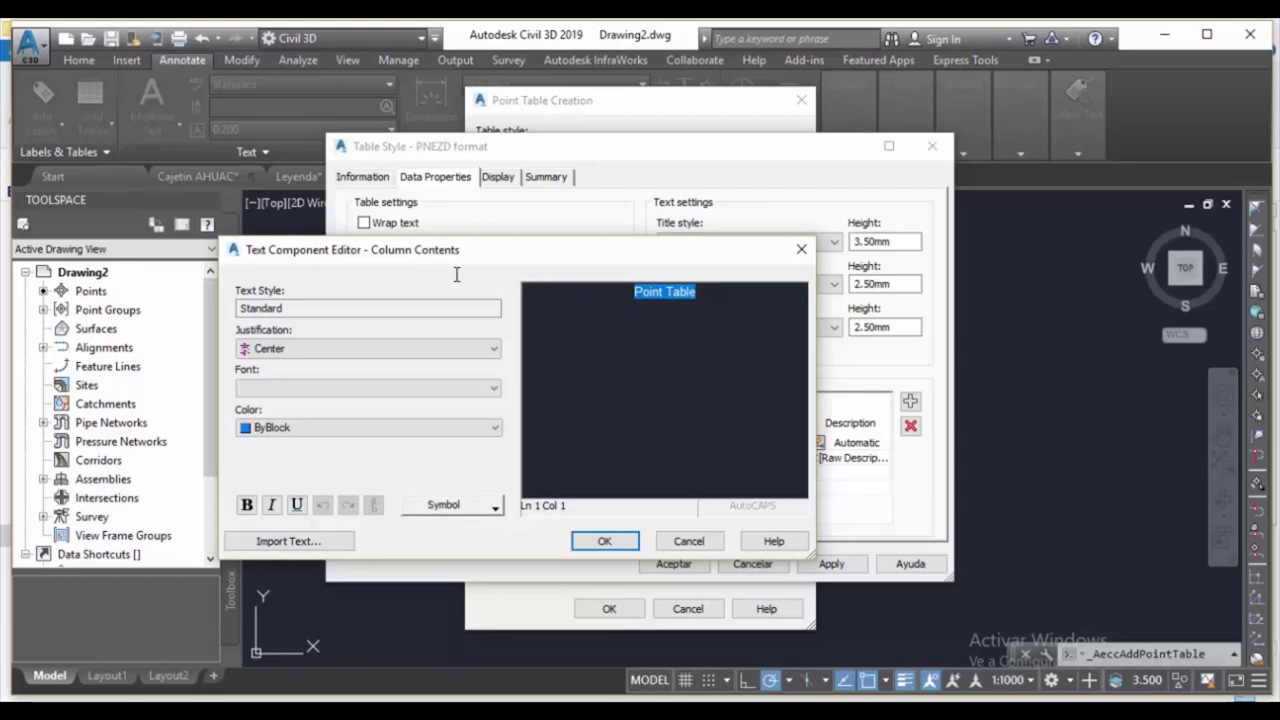
{"action": "type", "text": "C"}
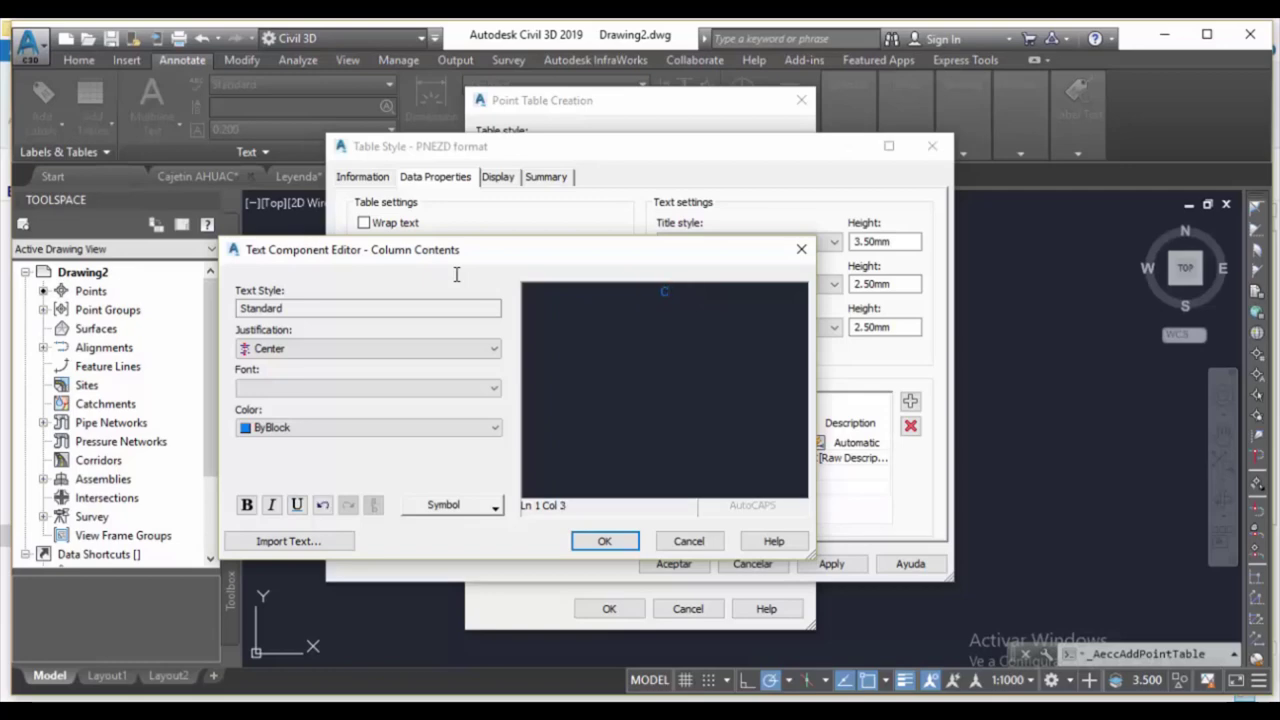
{"action": "type", "text": "OORDENADAS"}
{"action": "left_click_drag", "start_coordinate": [619, 287], "coordinate": [788, 293]}
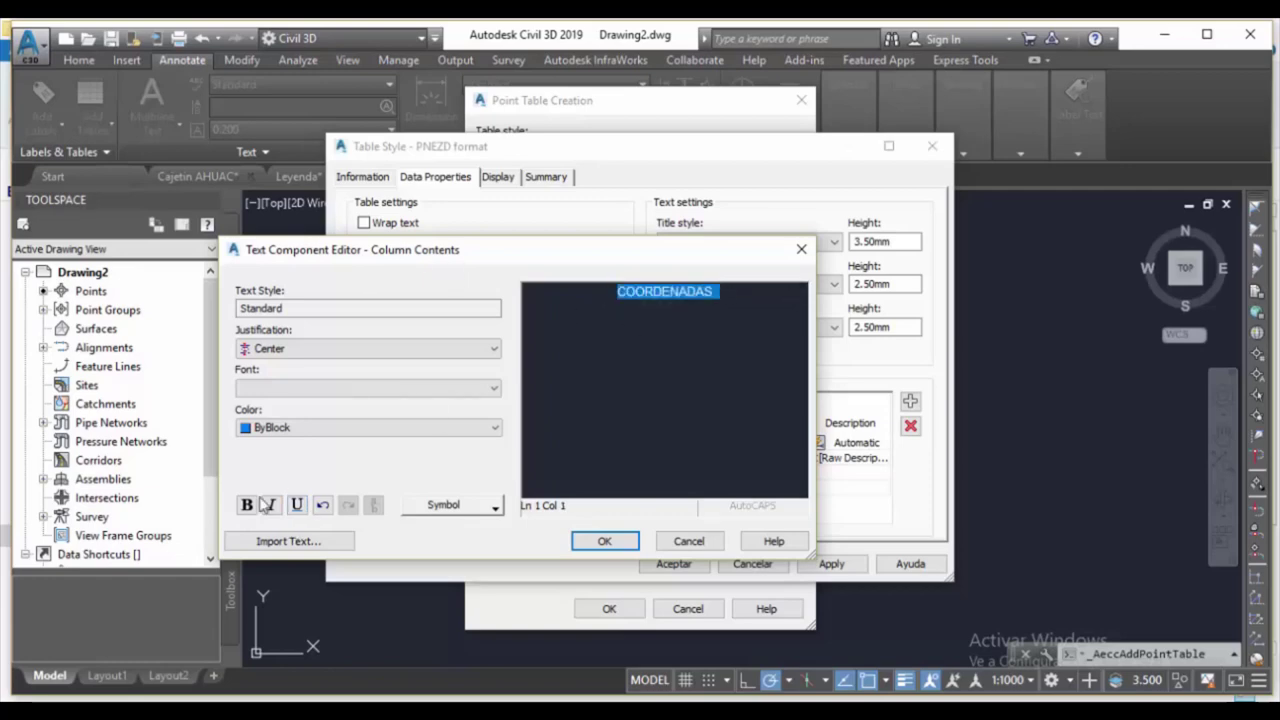
{"action": "left_click", "coordinate": [262, 430]}
{"action": "left_click", "coordinate": [277, 483]}
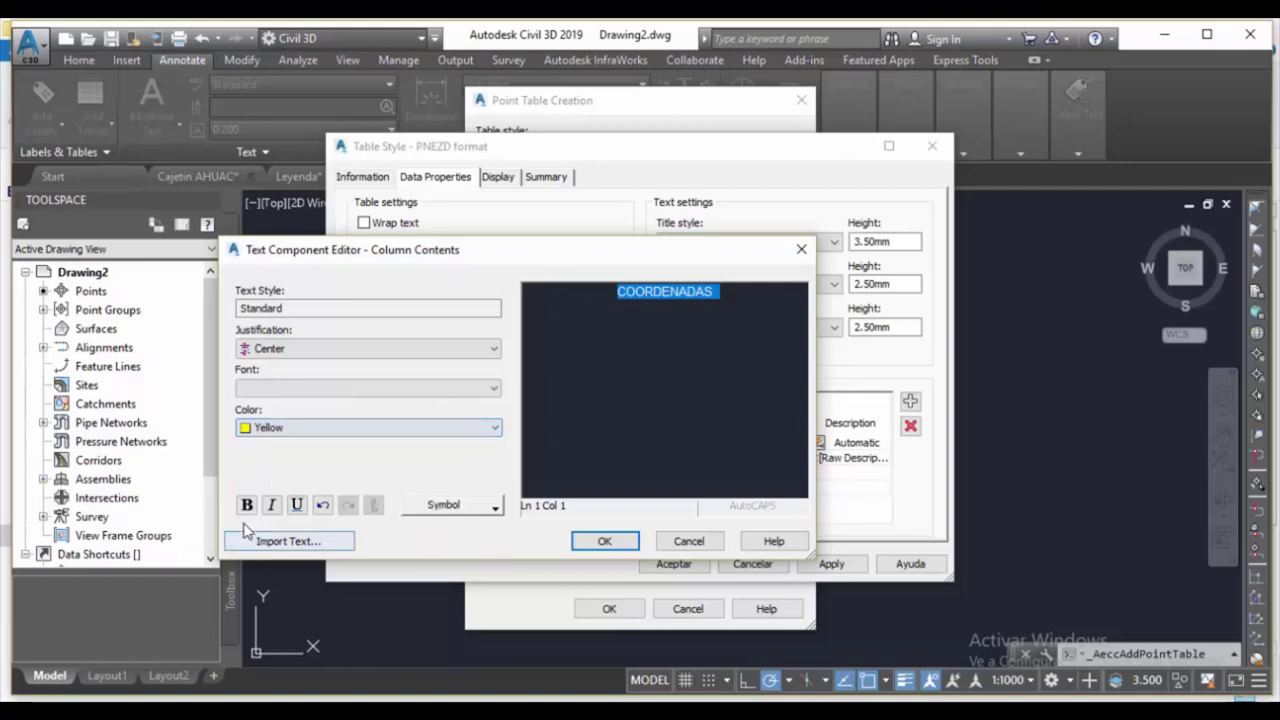
{"action": "left_click", "coordinate": [683, 541]}
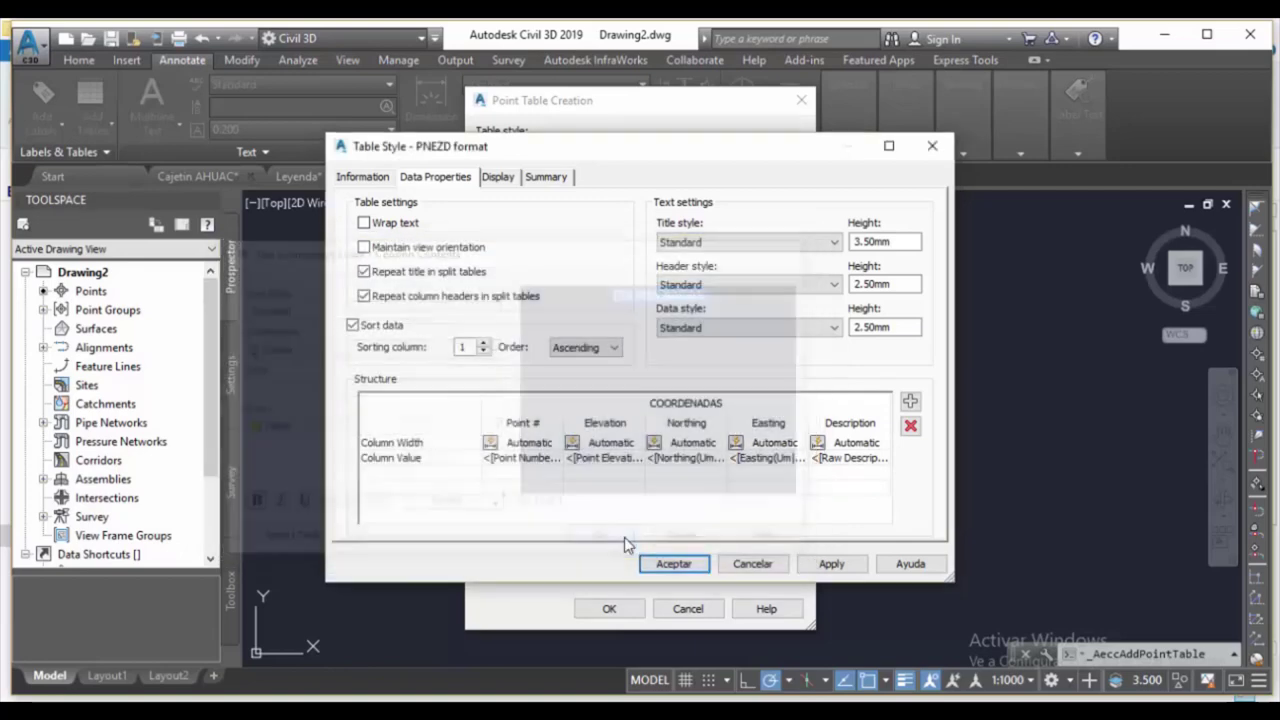
- Rename the Point # column header to Nro. in yellow and delete the Elevation column from the table style
{"action": "double_click", "coordinate": [524, 424]}
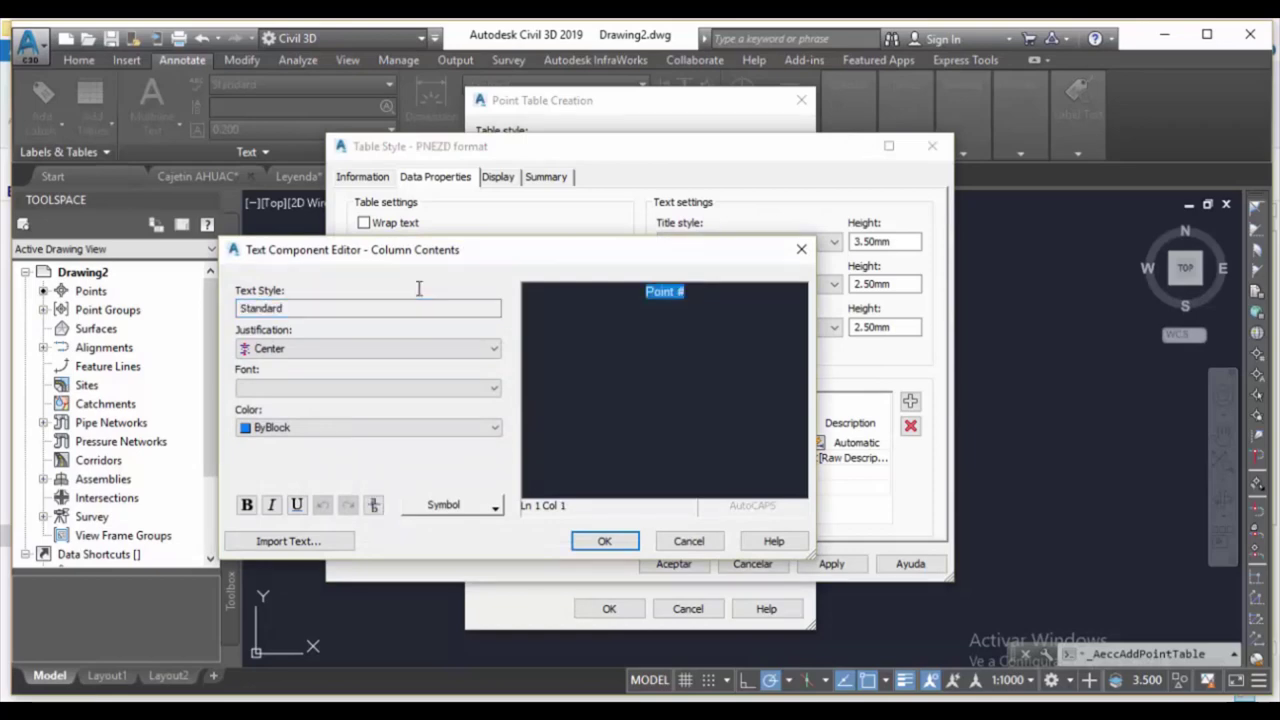
{"action": "type", "text": "P"}
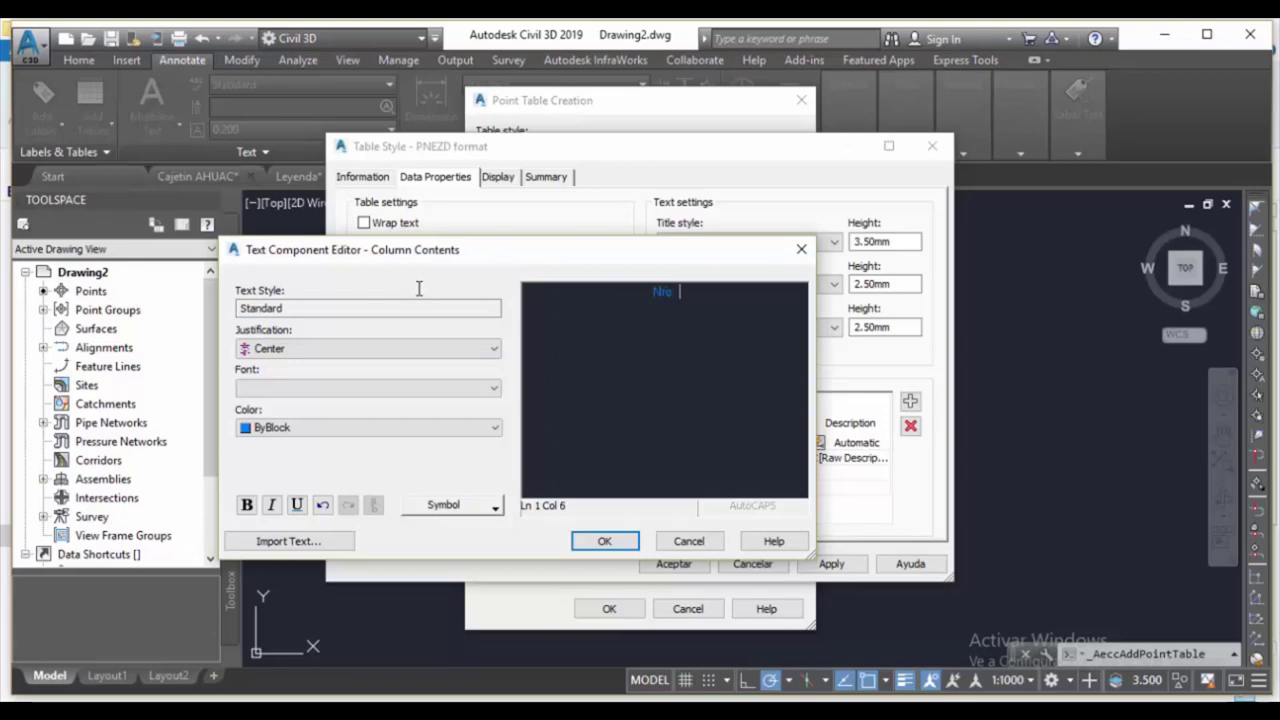
{"action": "key", "text": "shift+Home"}
{"action": "left_click", "coordinate": [300, 427]}
{"action": "left_click", "coordinate": [290, 482]}
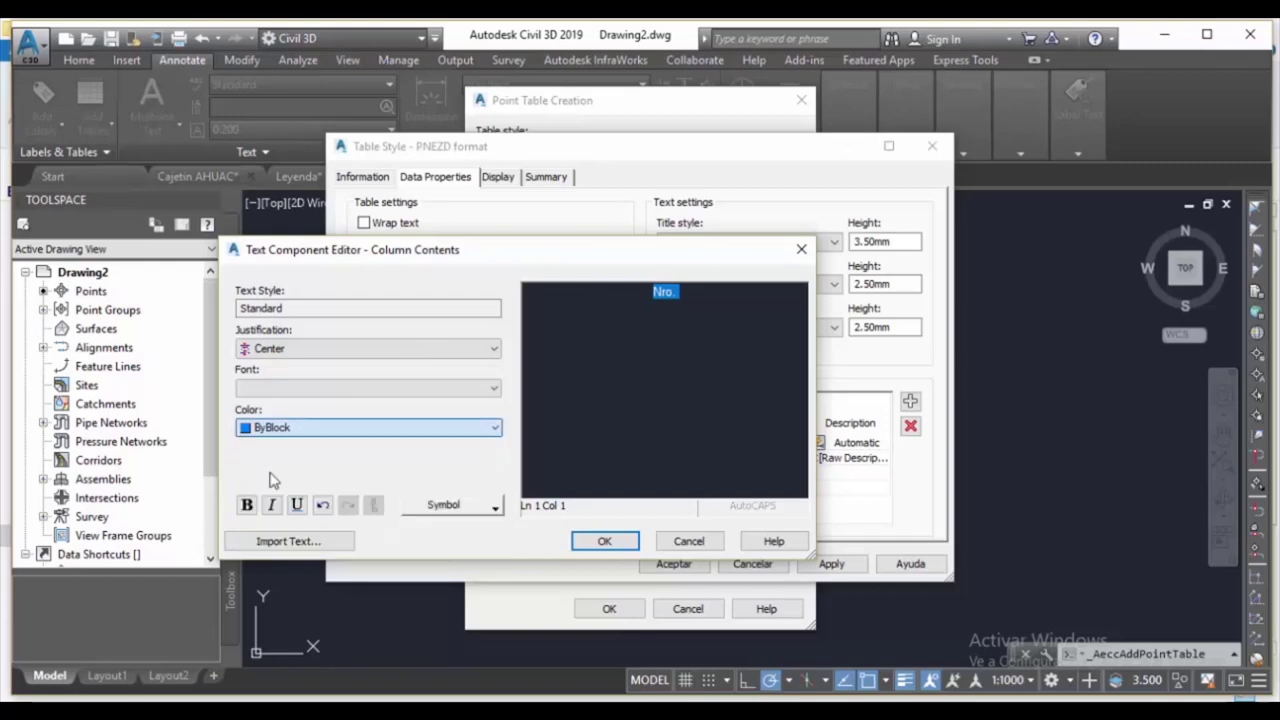
{"action": "left_click", "coordinate": [605, 541]}
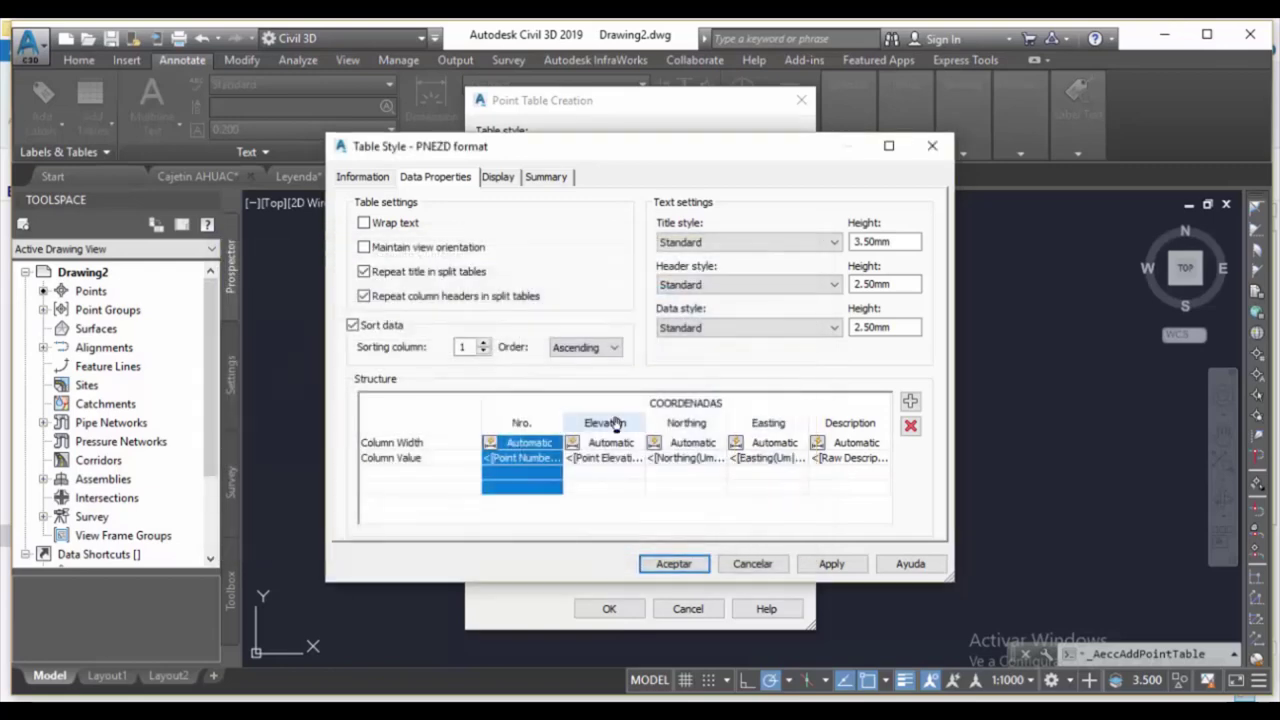
{"action": "left_click", "coordinate": [910, 425]}
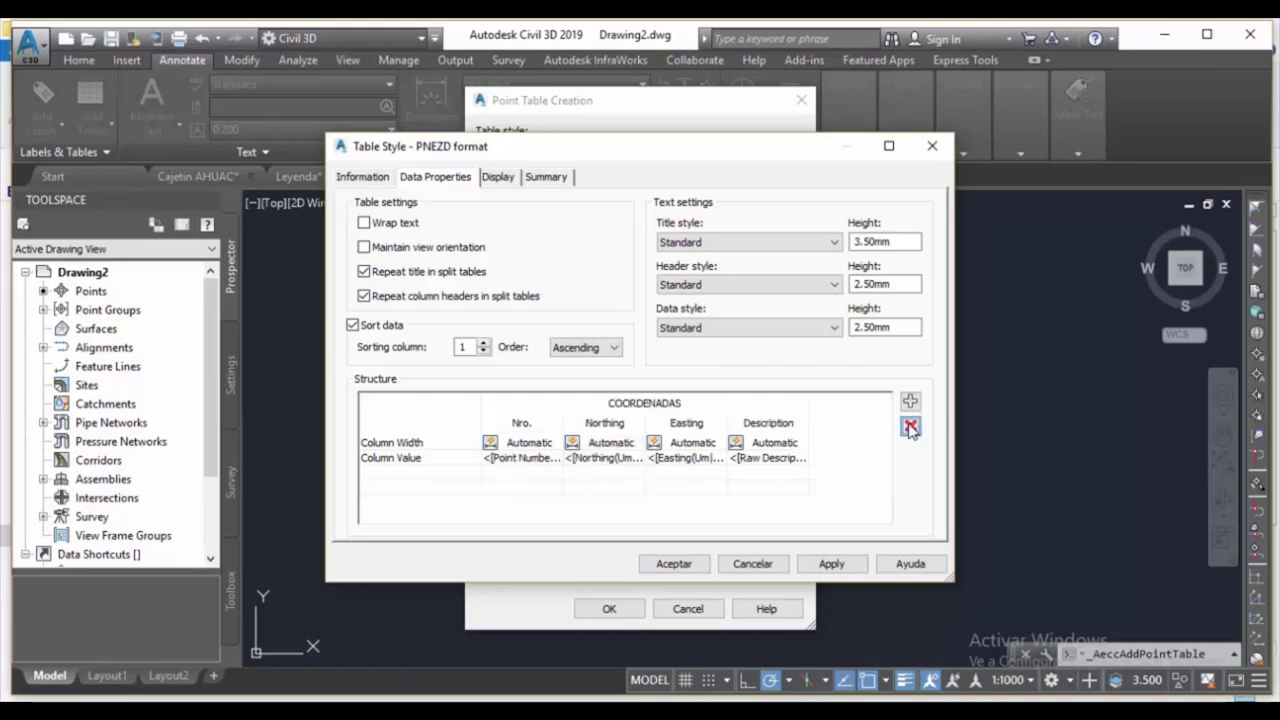
- Change the Northing column header to Norte and color it yellow
{"action": "double_click", "coordinate": [615, 425]}
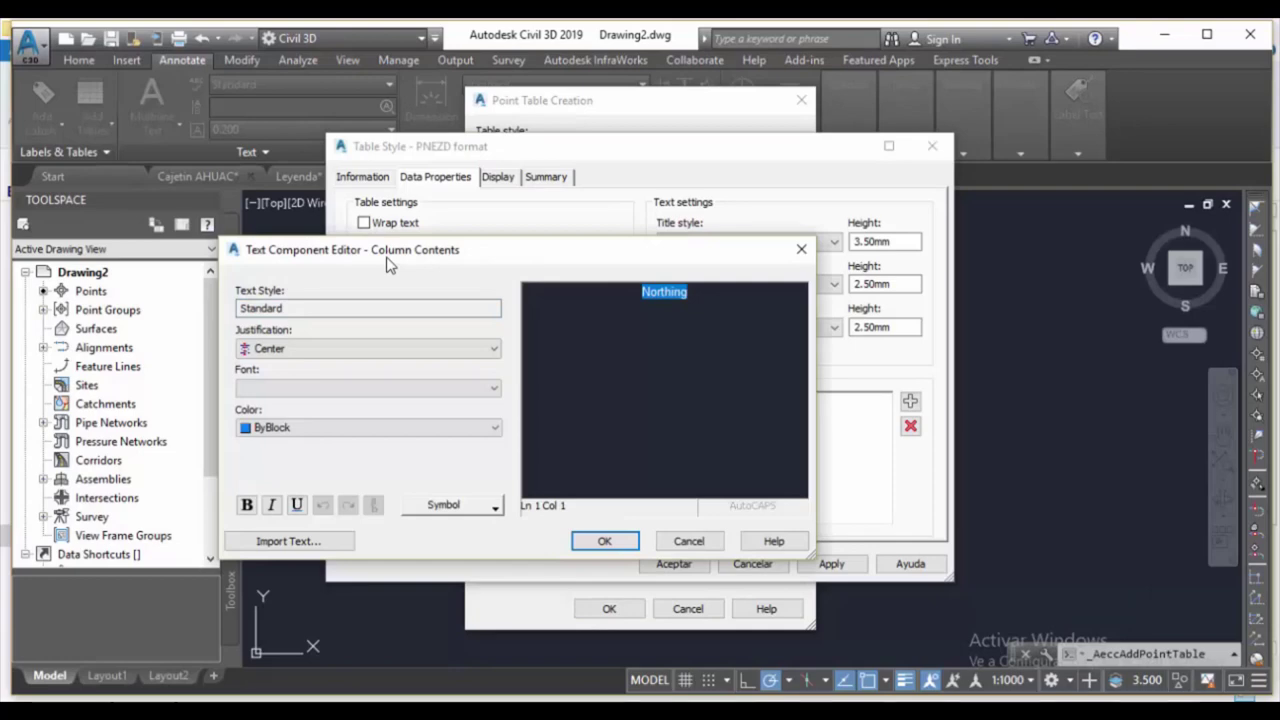
{"action": "type", "text": "N"}
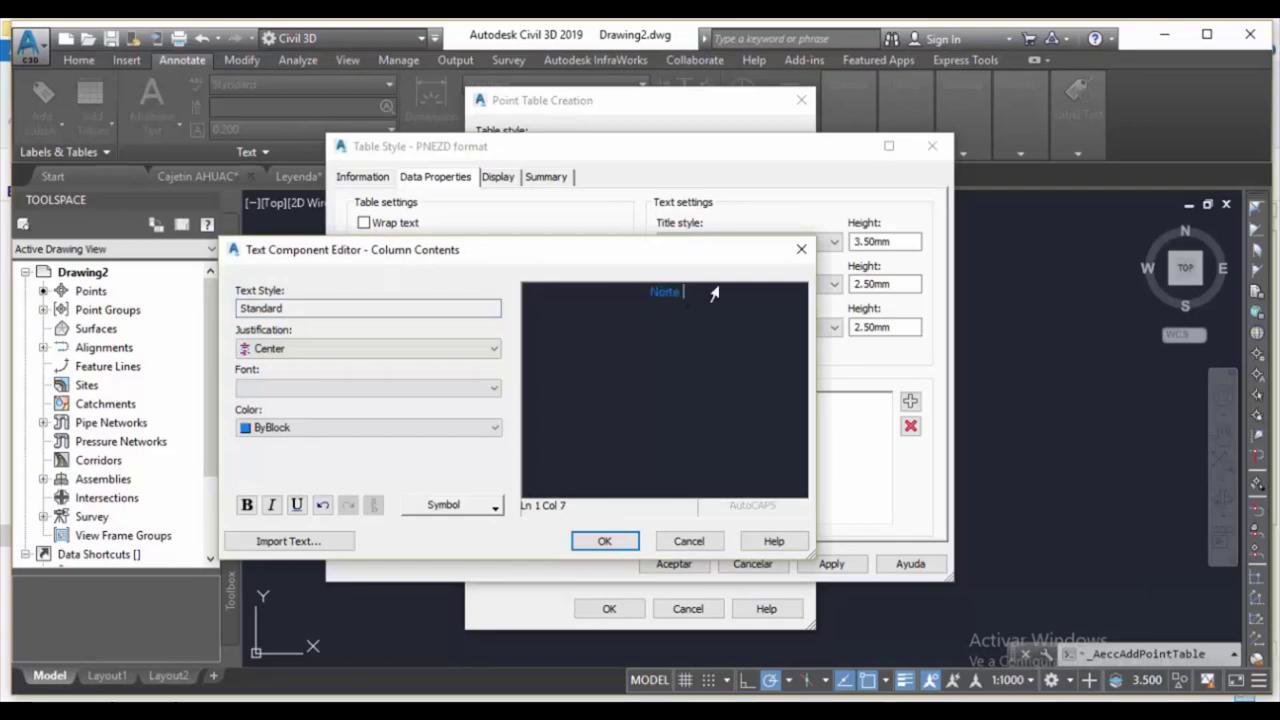
{"action": "left_click_drag", "start_coordinate": [714, 293], "coordinate": [648, 292]}
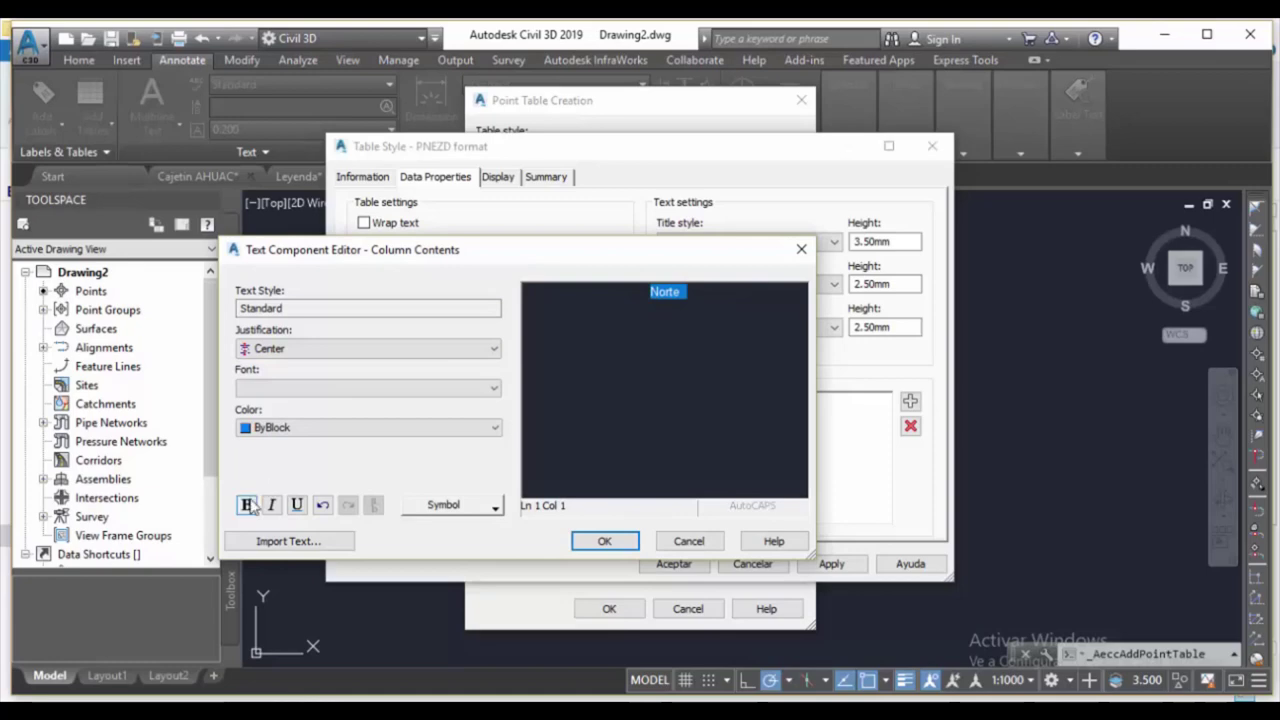
{"action": "left_click", "coordinate": [271, 428]}
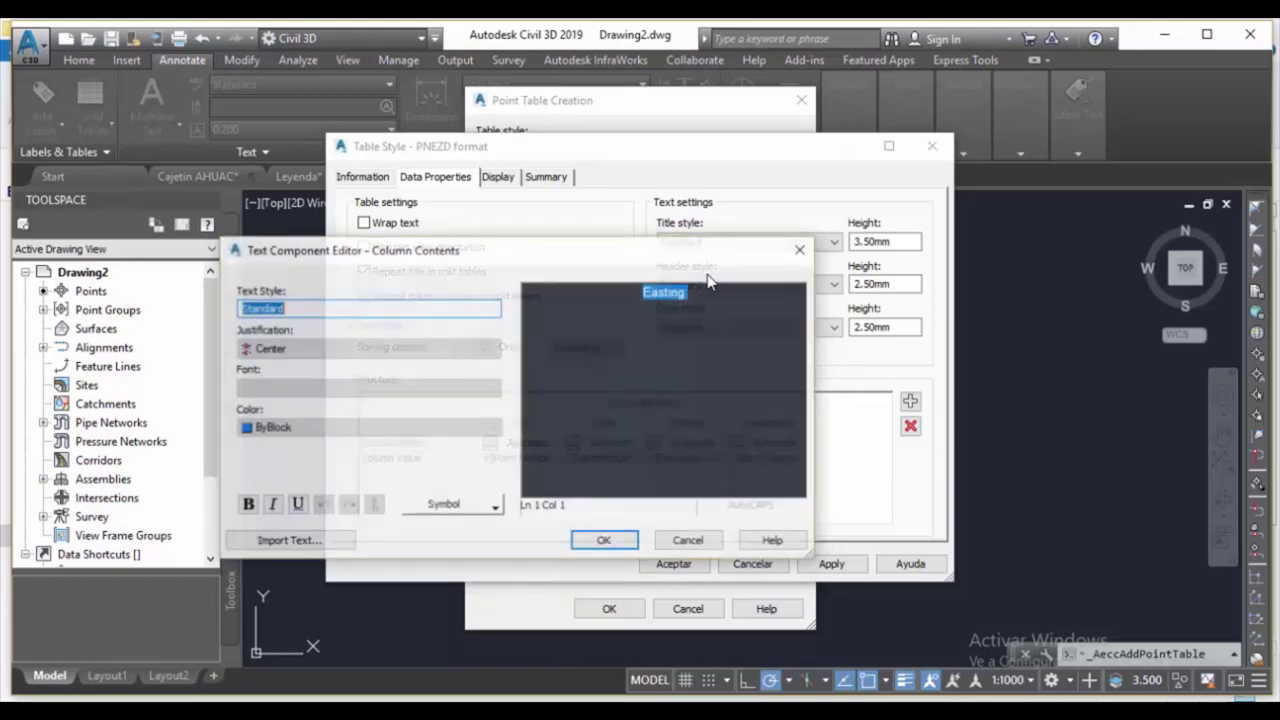
- Change the Easting column header to Este, formatted in yellow and bold
{"action": "type", "text": "Este"}
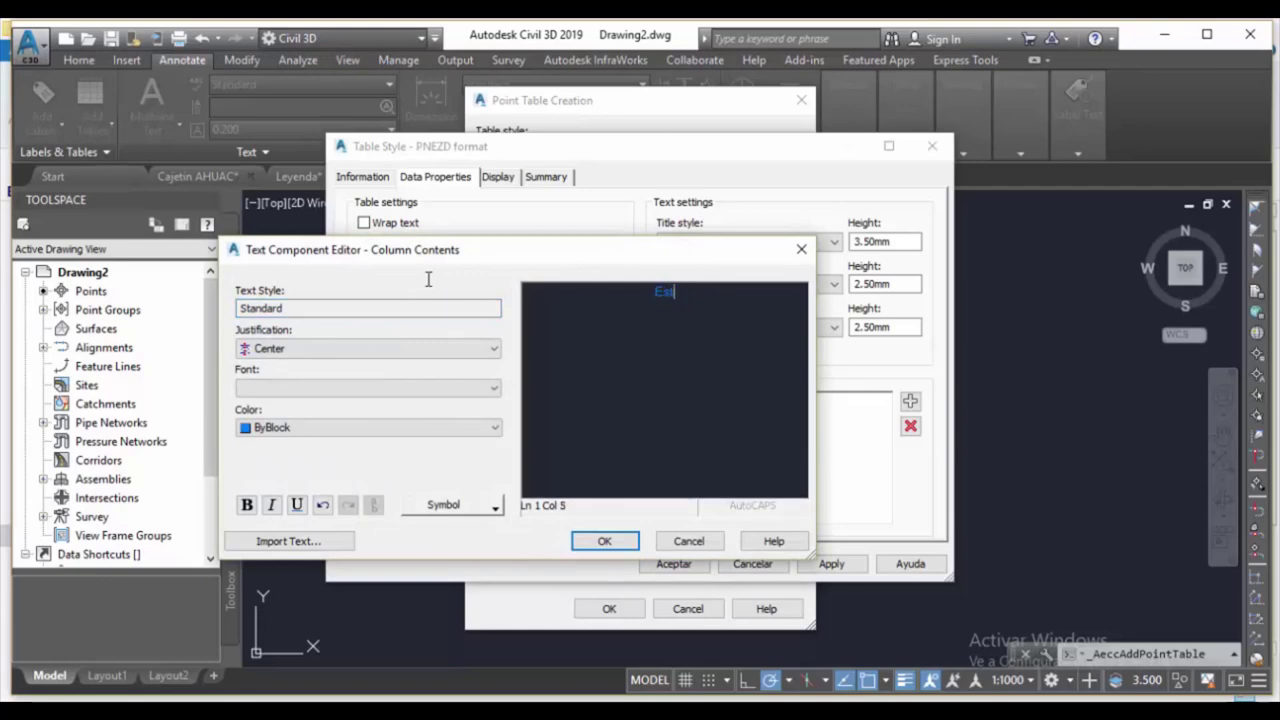
{"action": "double_click", "coordinate": [665, 291]}
{"action": "left_click", "coordinate": [258, 428]}
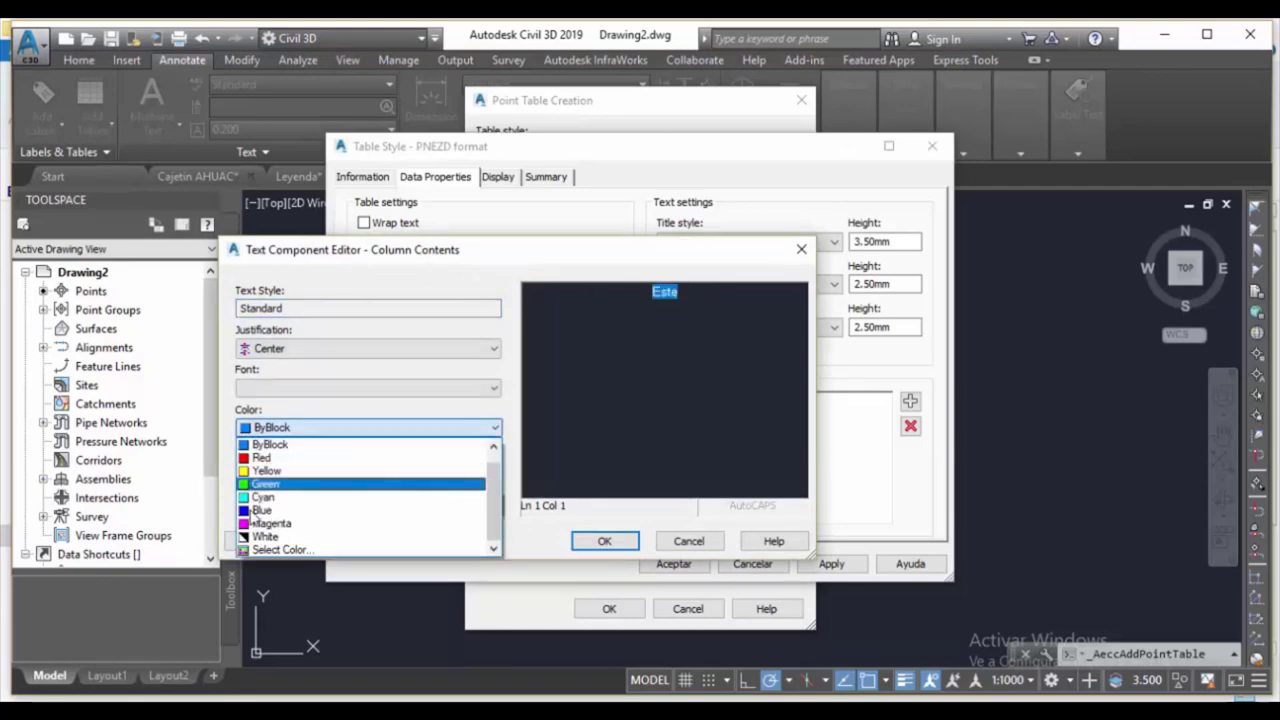
{"action": "left_click", "coordinate": [265, 470]}
{"action": "left_click", "coordinate": [274, 546]}
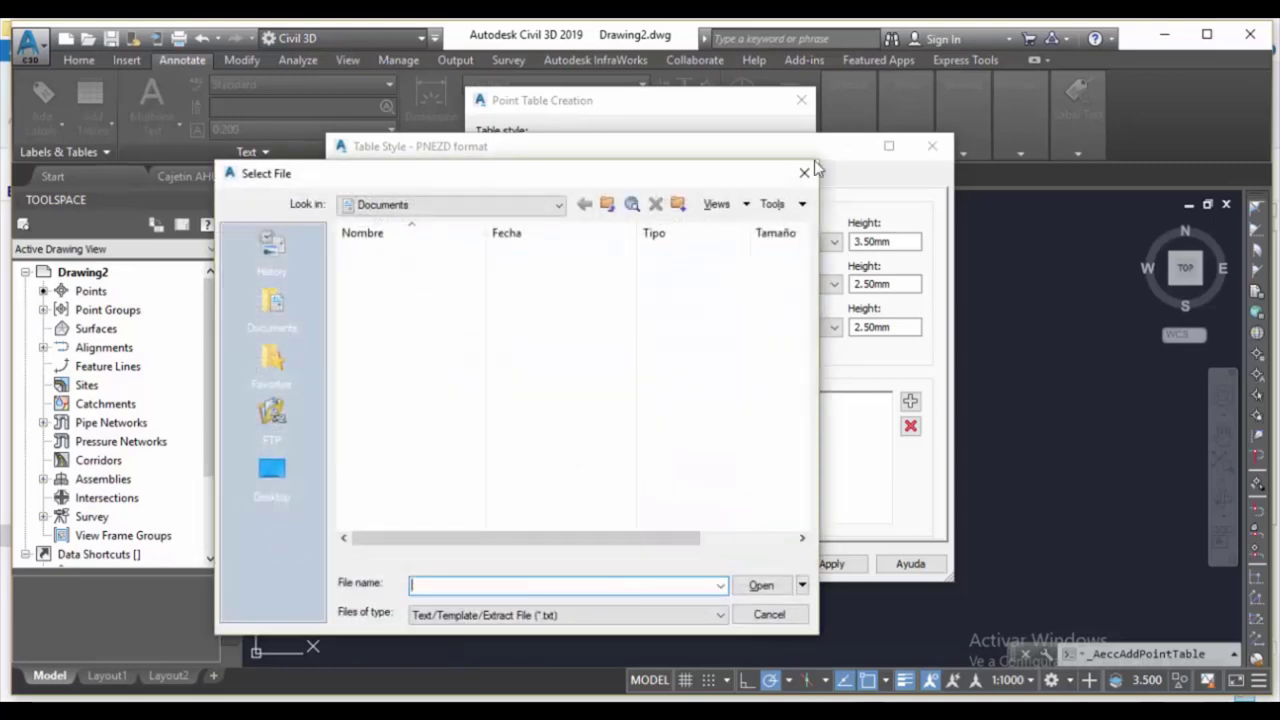
{"action": "left_click", "coordinate": [804, 172]}
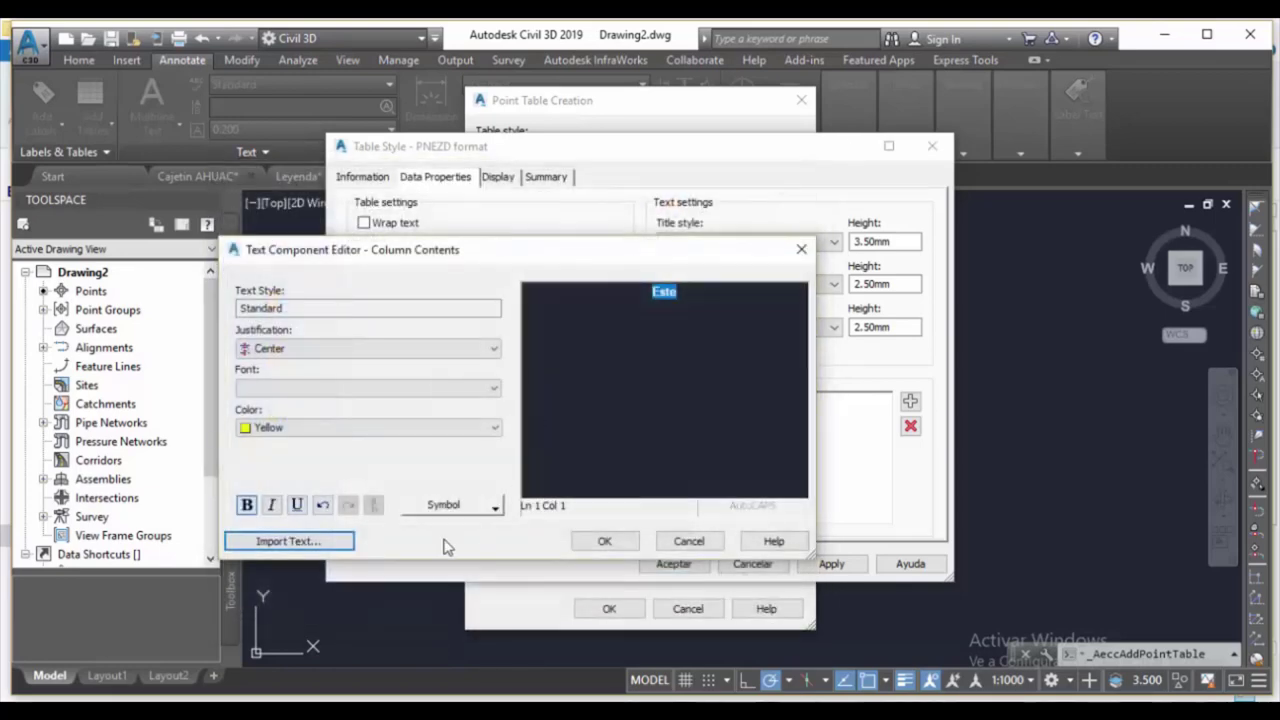
{"action": "left_click", "coordinate": [620, 545]}
- Change the Description column header to Descripcion in bold yellow and accept the table style changes
{"action": "double_click", "coordinate": [766, 423]}
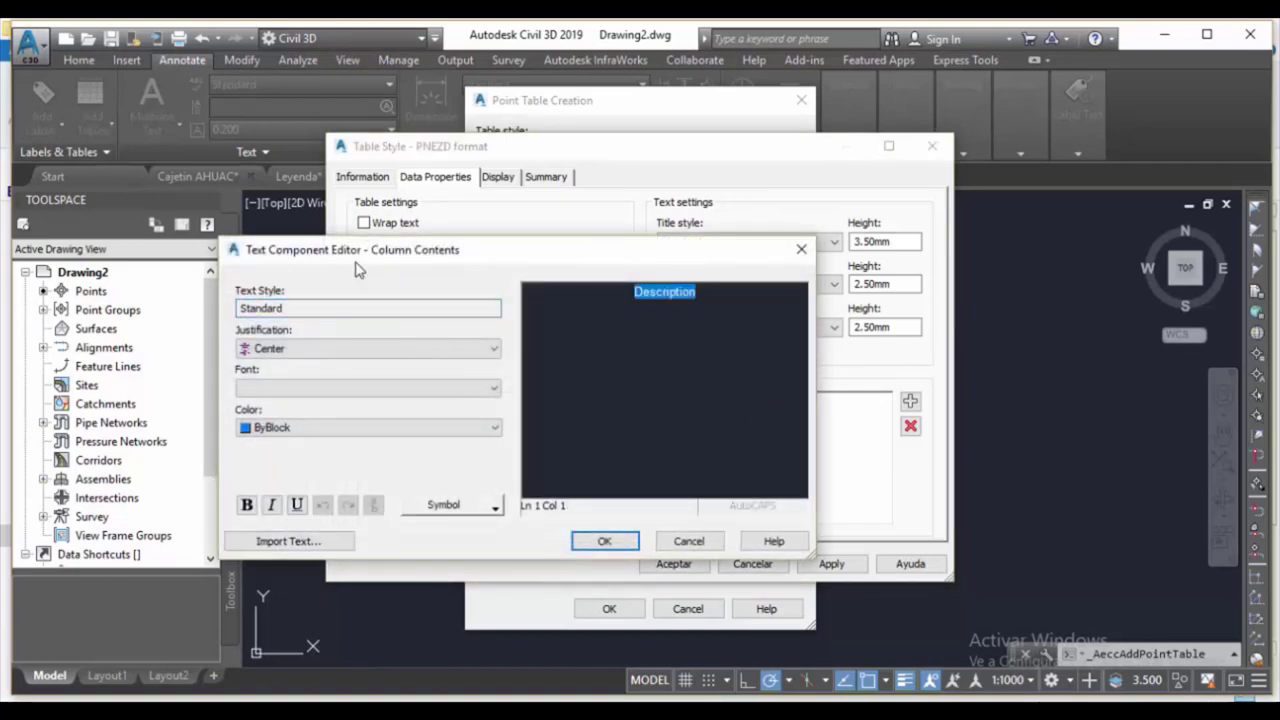
{"action": "type", "text": "Descr"}
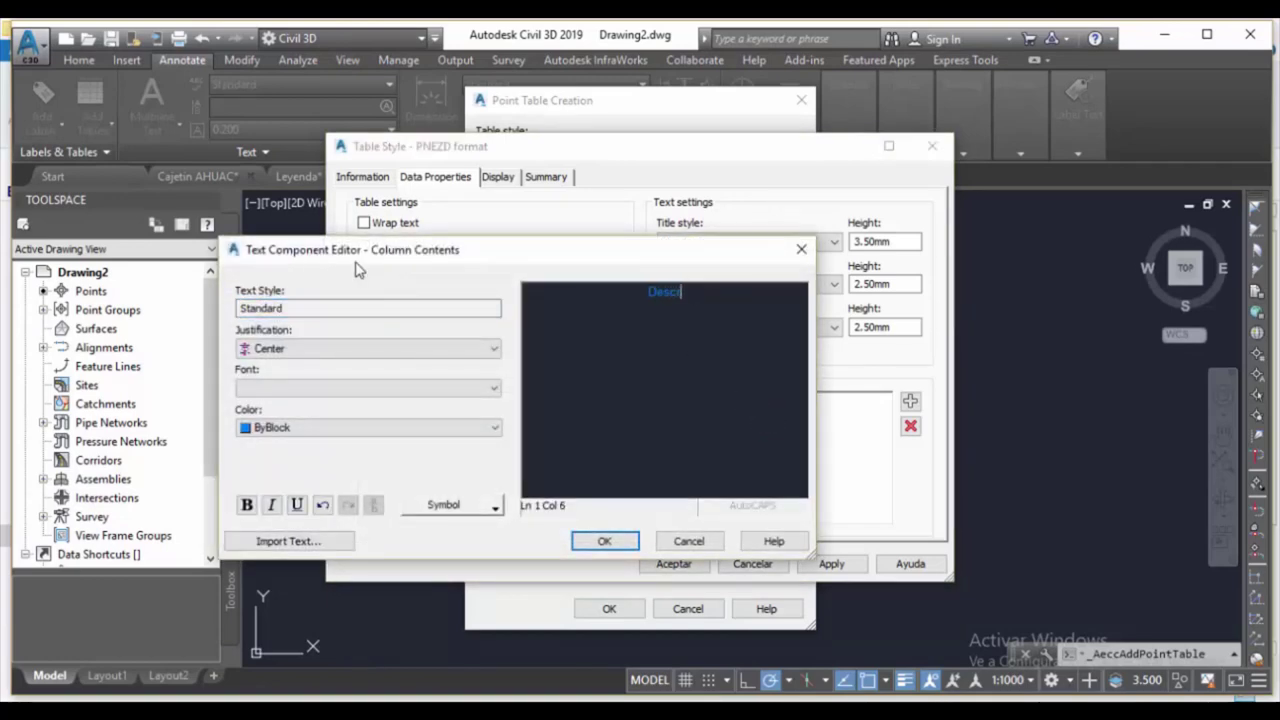
{"action": "type", "text": "ipcion"}
{"action": "key", "text": "BackSpace"}
{"action": "key", "text": "BackSpace"}
{"action": "type", "text": "on"}
{"action": "left_click_drag", "start_coordinate": [713, 300], "coordinate": [550, 297]}
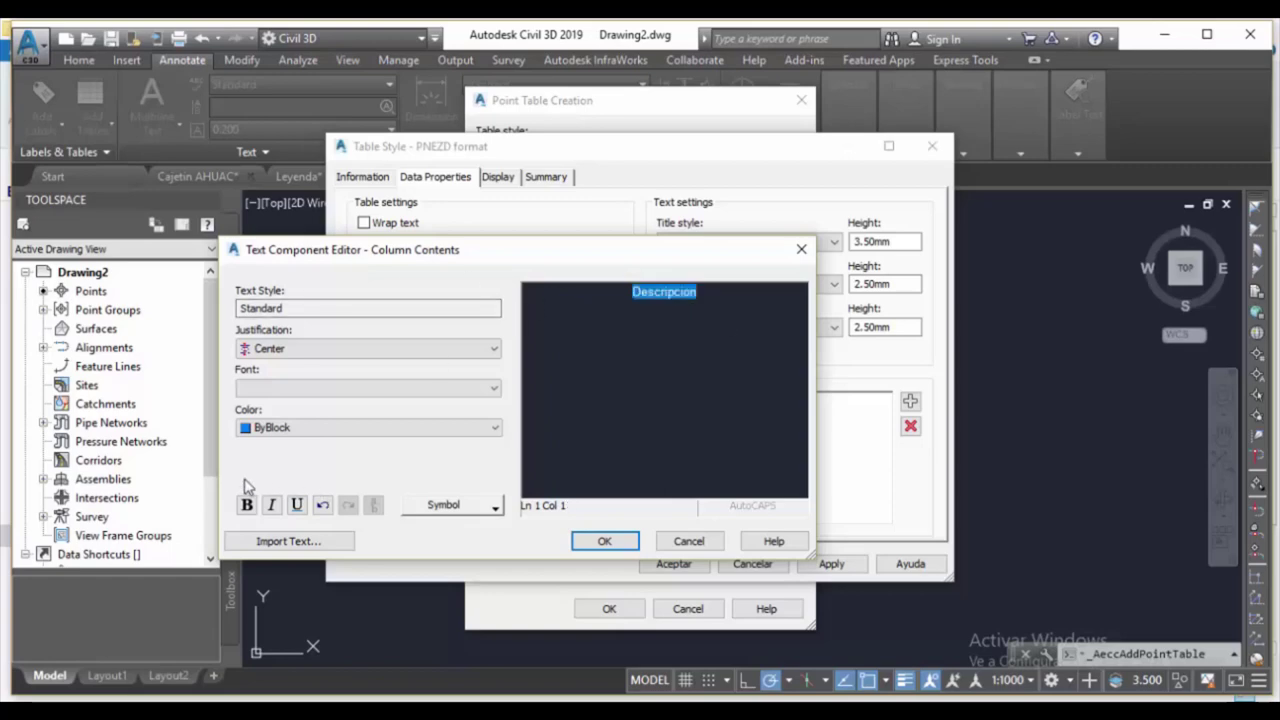
{"action": "left_click", "coordinate": [260, 428]}
{"action": "left_click", "coordinate": [247, 505]}
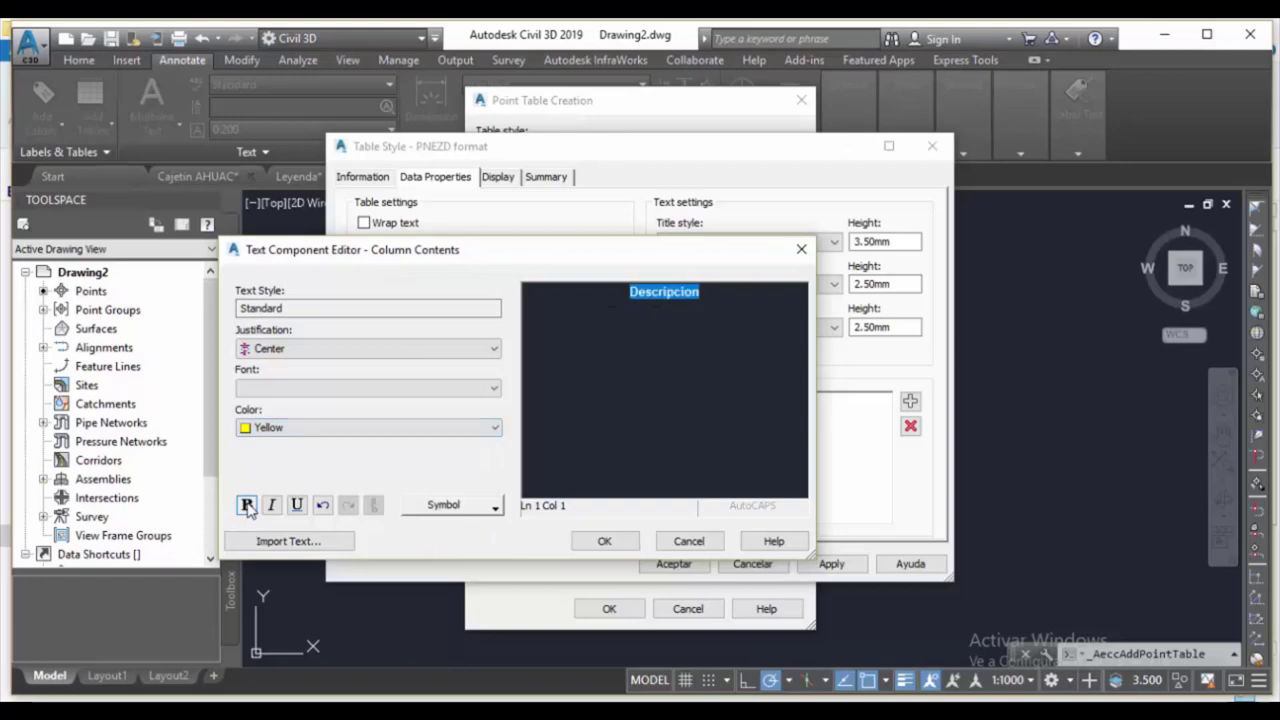
{"action": "left_click", "coordinate": [598, 541]}
{"action": "left_click", "coordinate": [685, 565]}
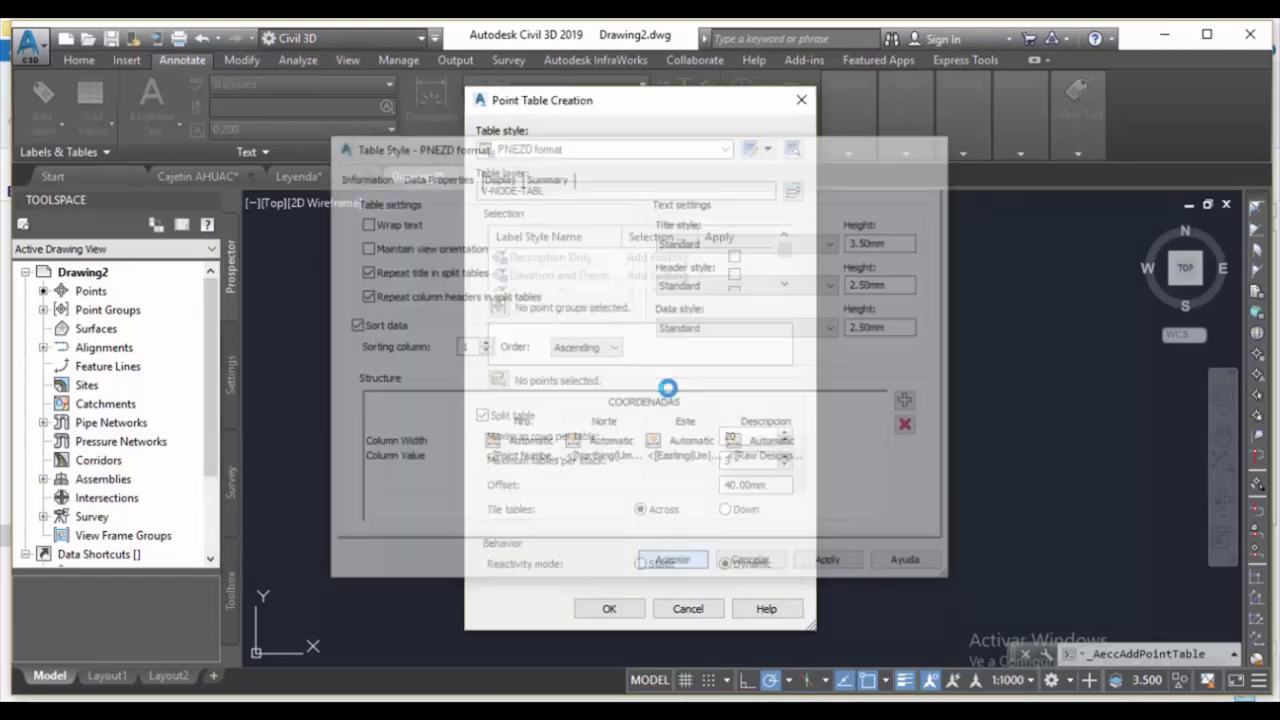
- Select the _All Points group for the point table and place the table above and to the right of the traverse
{"action": "left_click", "coordinate": [498, 305]}
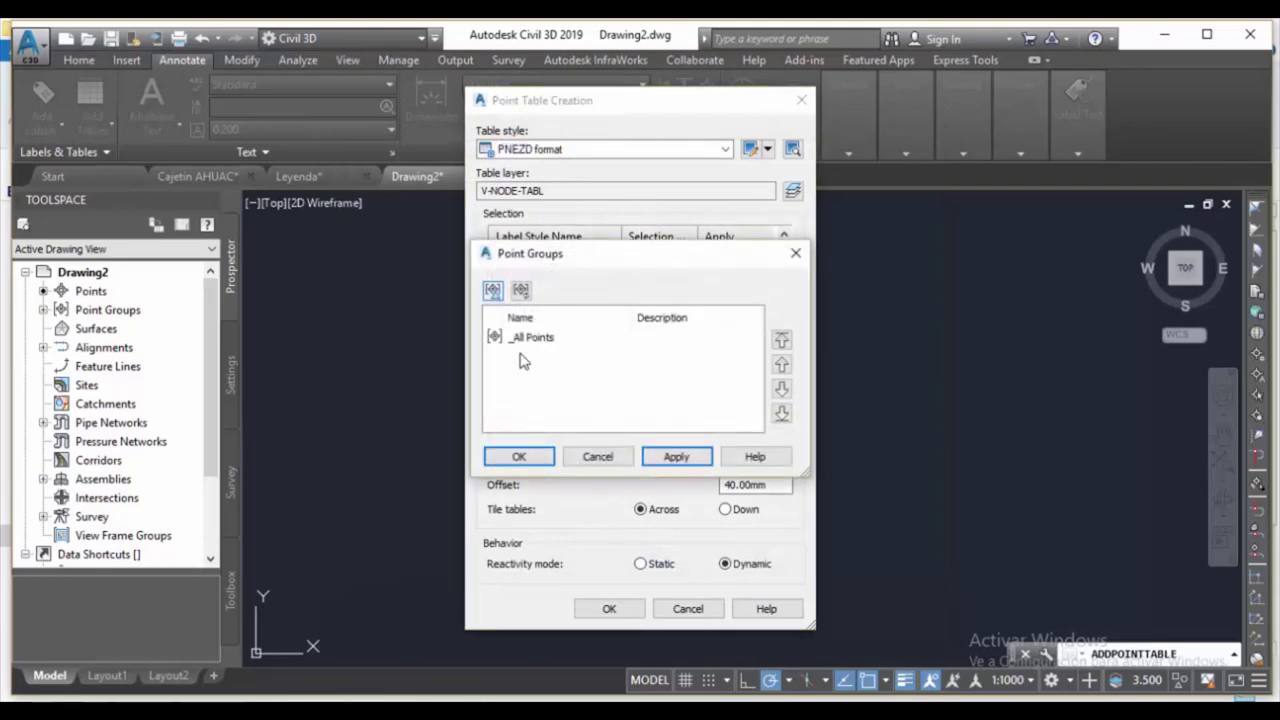
{"action": "left_click", "coordinate": [522, 338]}
{"action": "left_click", "coordinate": [519, 457]}
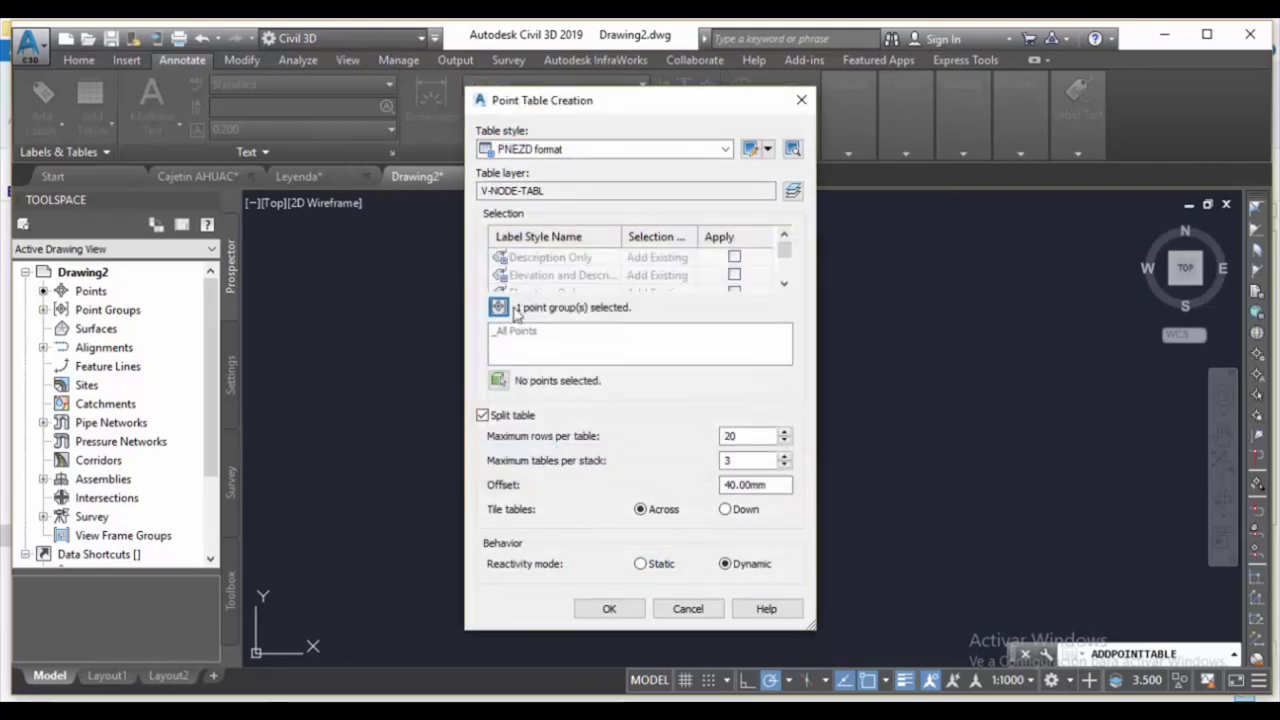
{"action": "left_click", "coordinate": [609, 609]}
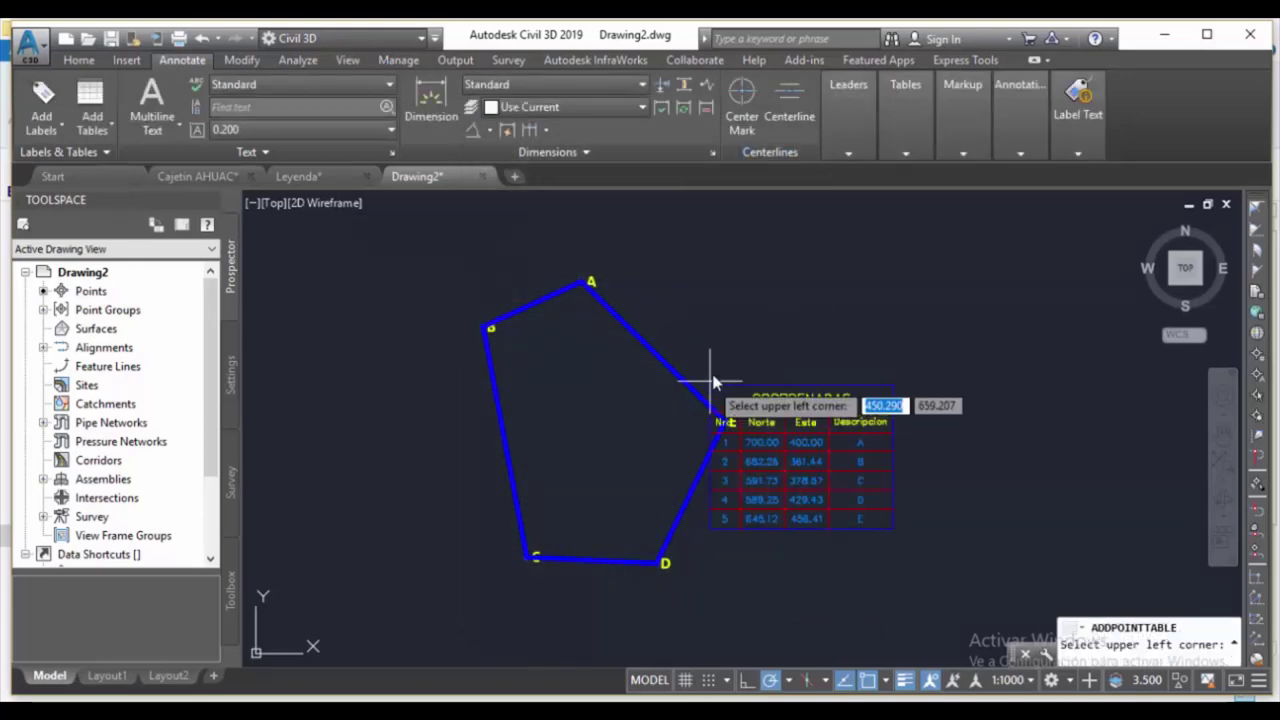
{"action": "scroll", "coordinate": [857, 255], "scroll_direction": "down", "scroll_amount": 2}
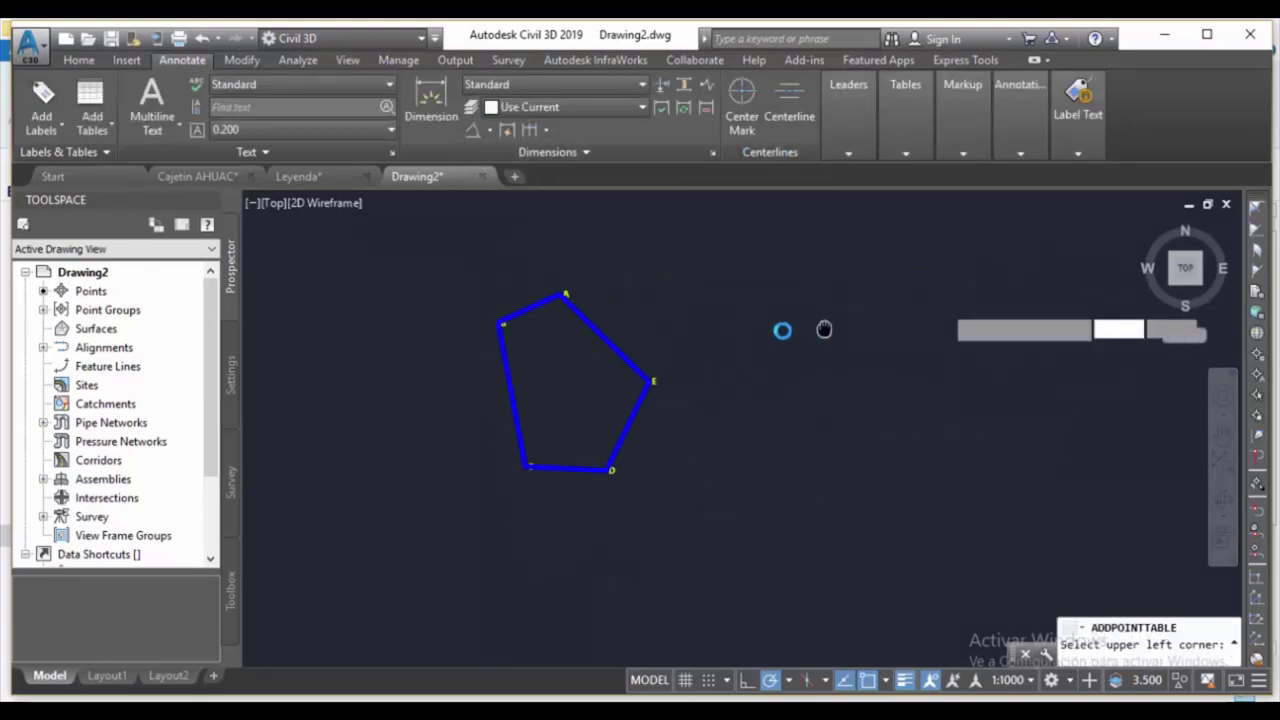
{"action": "scroll", "coordinate": [786, 323], "scroll_direction": "down", "scroll_amount": 2}
{"action": "scroll", "coordinate": [786, 323], "scroll_direction": "down", "scroll_amount": 3}
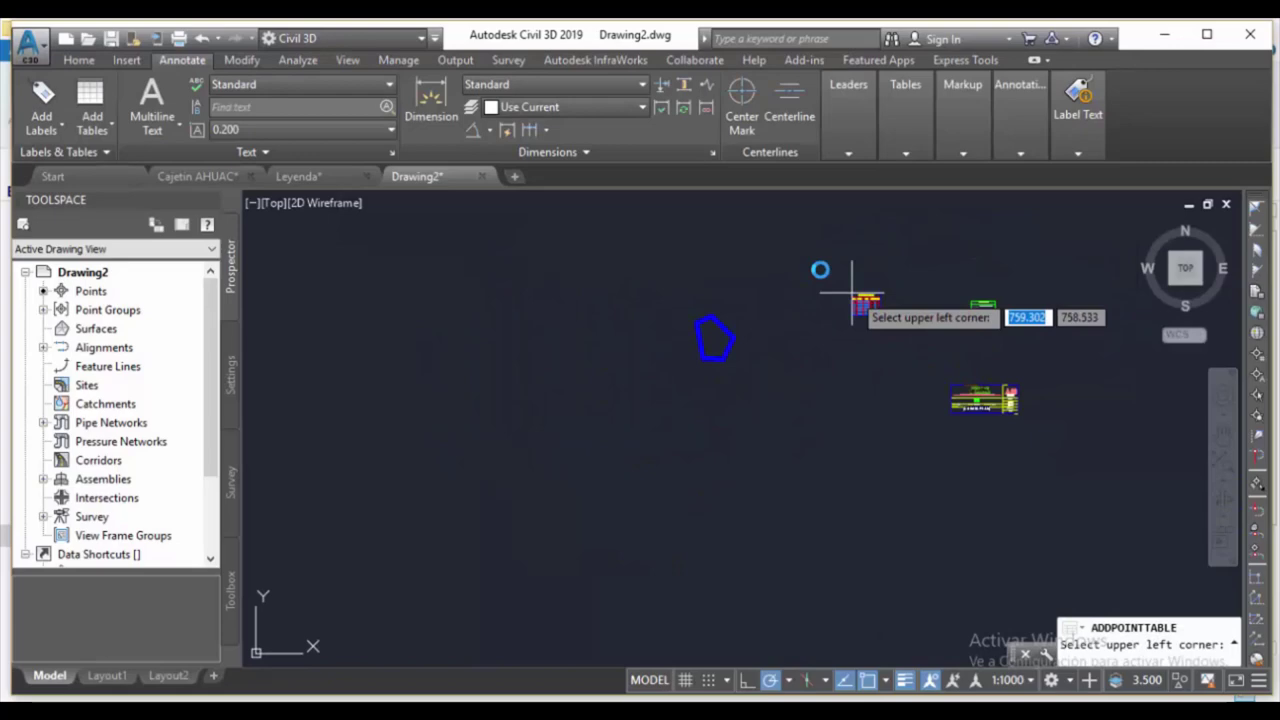
{"action": "left_click", "coordinate": [836, 226]}
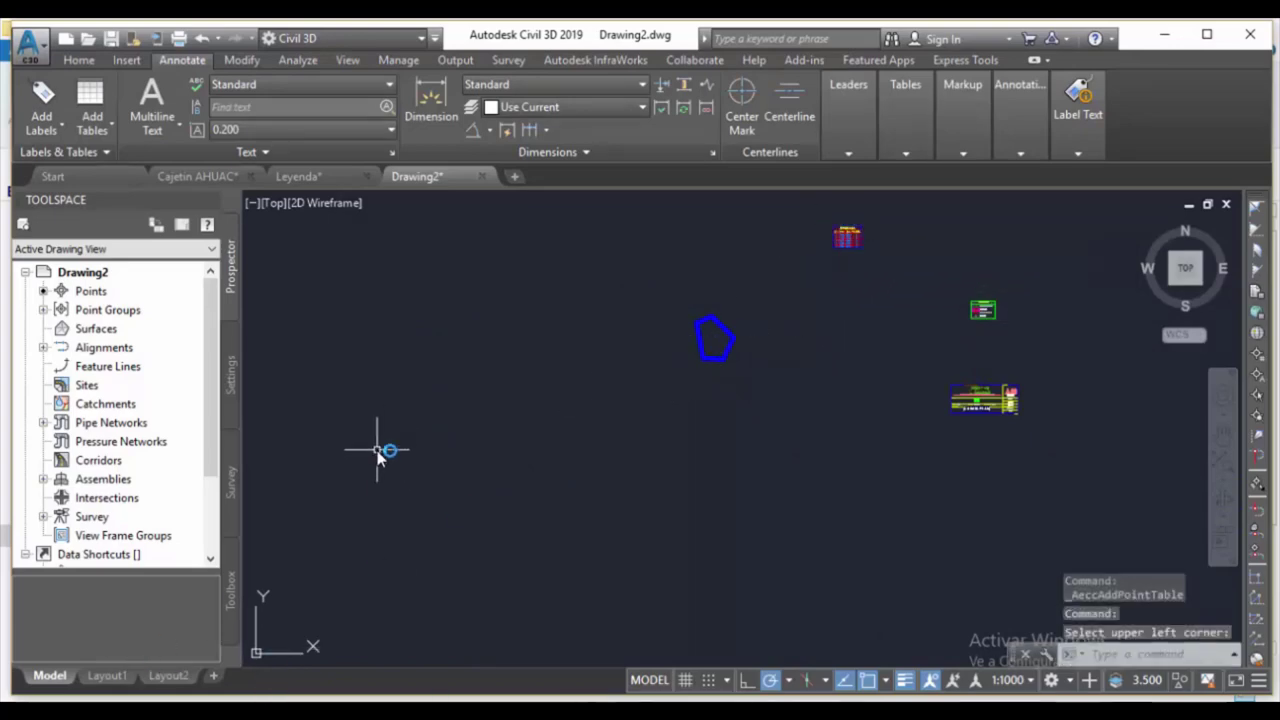
- Open Layout1 and enlarge and center the traverse inside the layout's viewport
{"action": "left_click", "coordinate": [108, 676]}
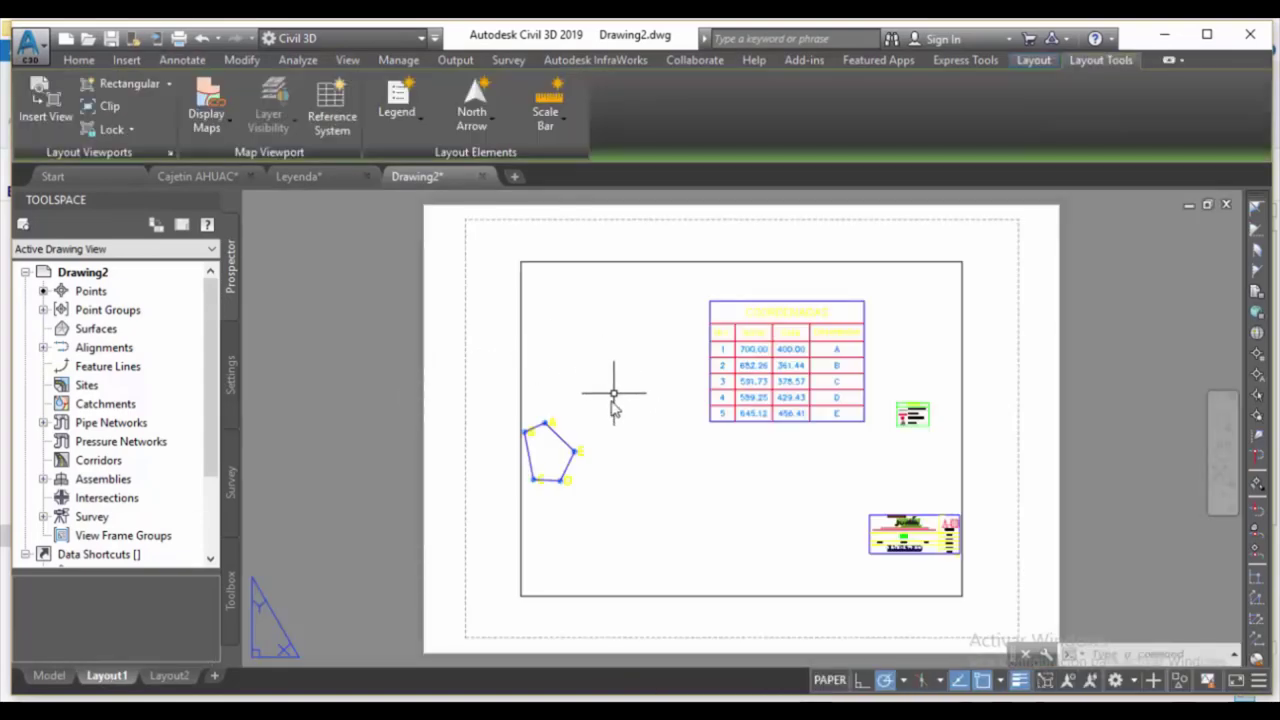
{"action": "scroll", "coordinate": [552, 440], "scroll_direction": "up", "scroll_amount": 5}
{"action": "scroll", "coordinate": [550, 442], "scroll_direction": "up", "scroll_amount": 2}
{"action": "scroll", "coordinate": [551, 443], "scroll_direction": "down", "scroll_amount": 10}
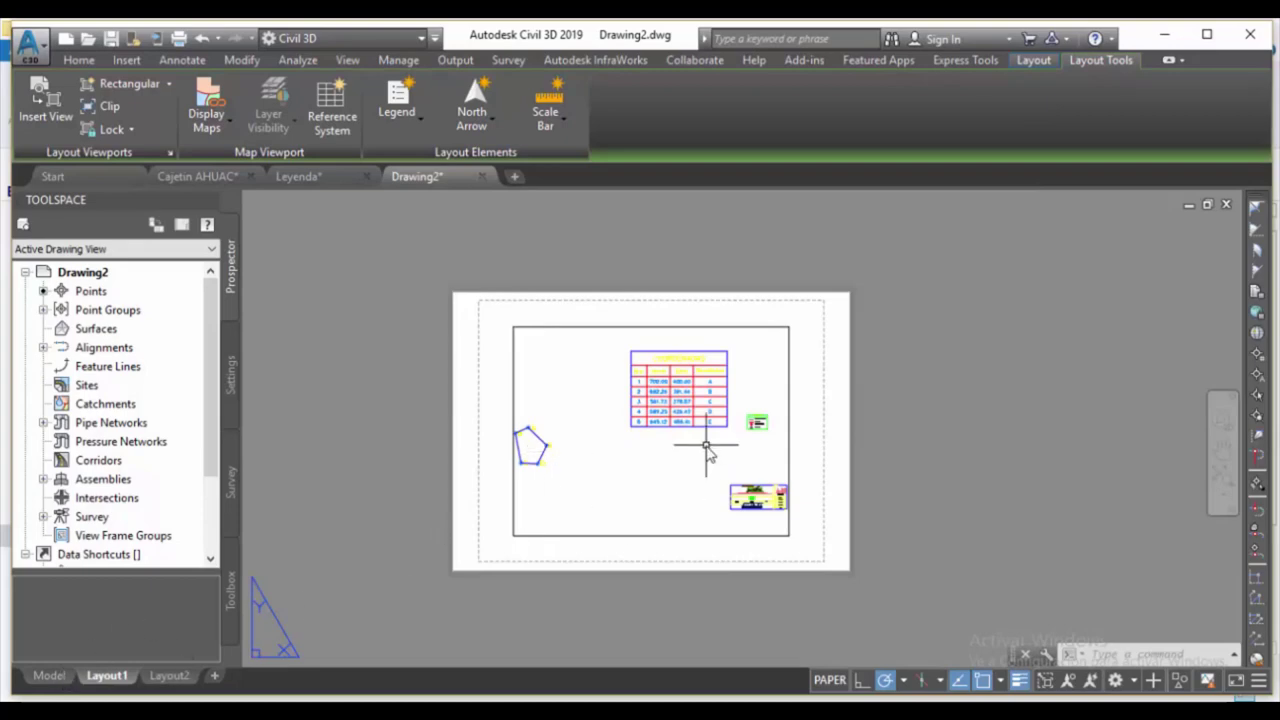
{"action": "scroll", "coordinate": [535, 422], "scroll_direction": "up", "scroll_amount": 2}
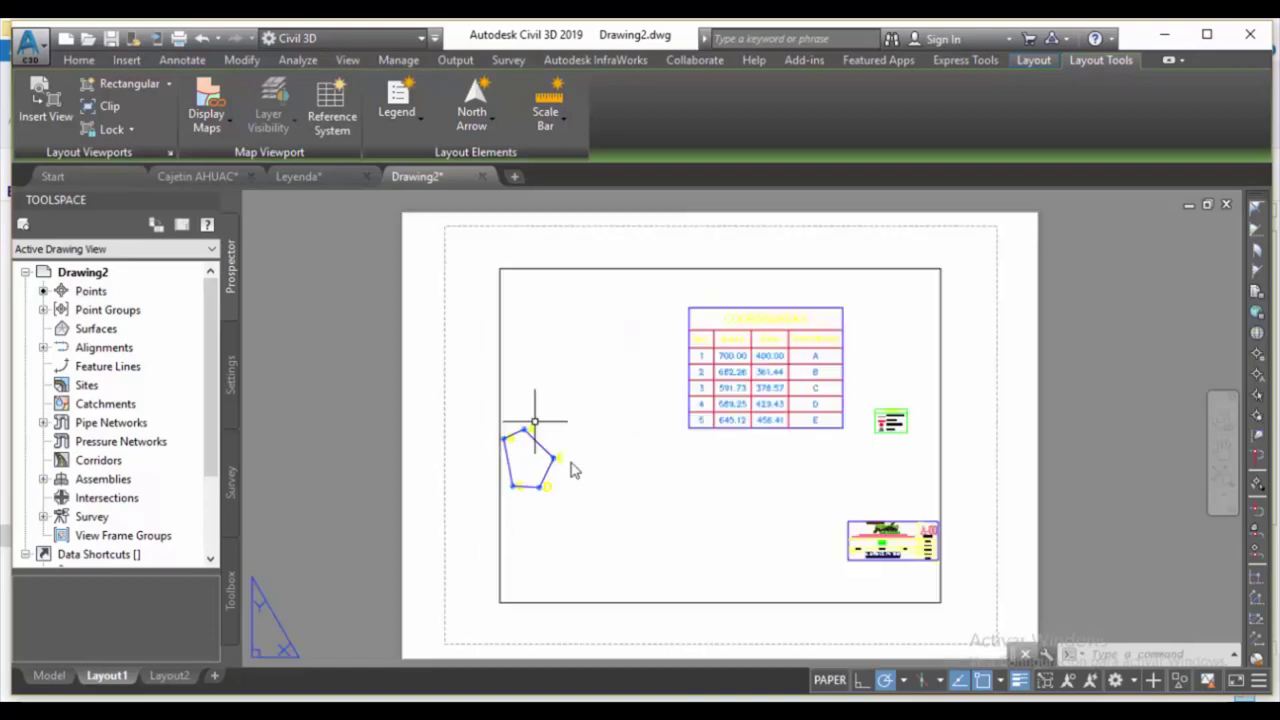
{"action": "scroll", "coordinate": [568, 376], "scroll_direction": "down", "scroll_amount": 3}
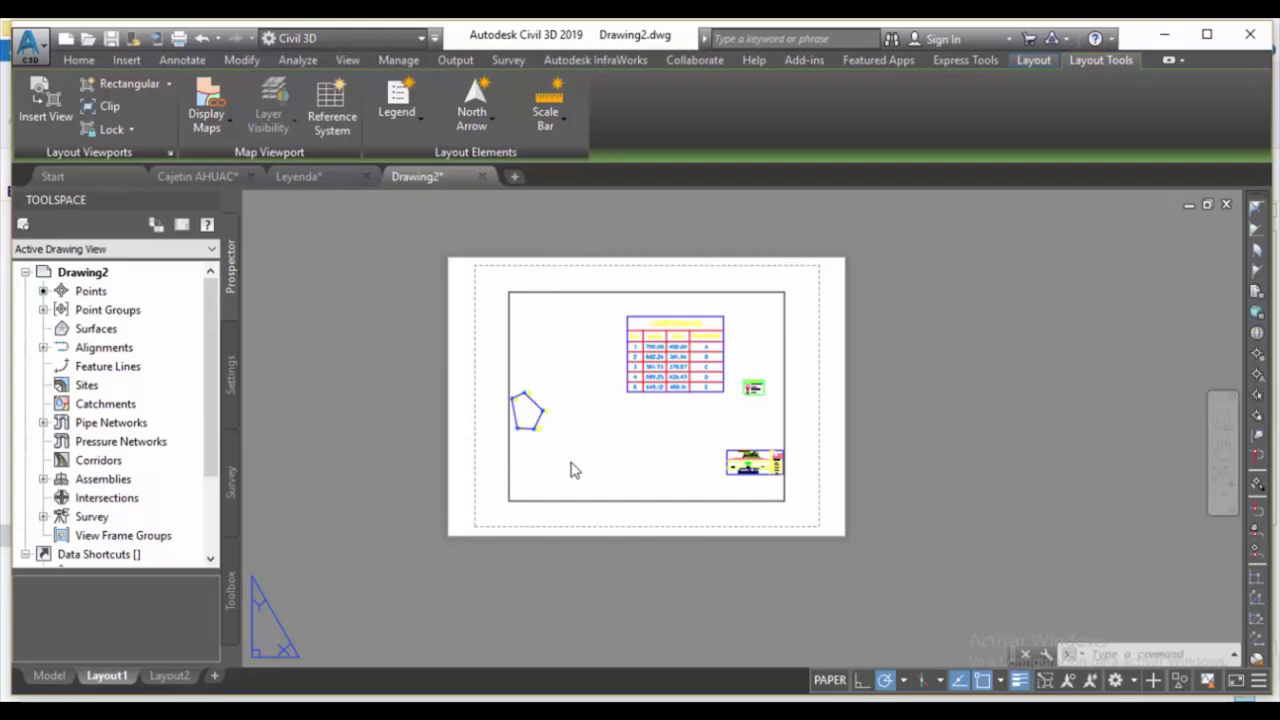
{"action": "double_click", "coordinate": [571, 470]}
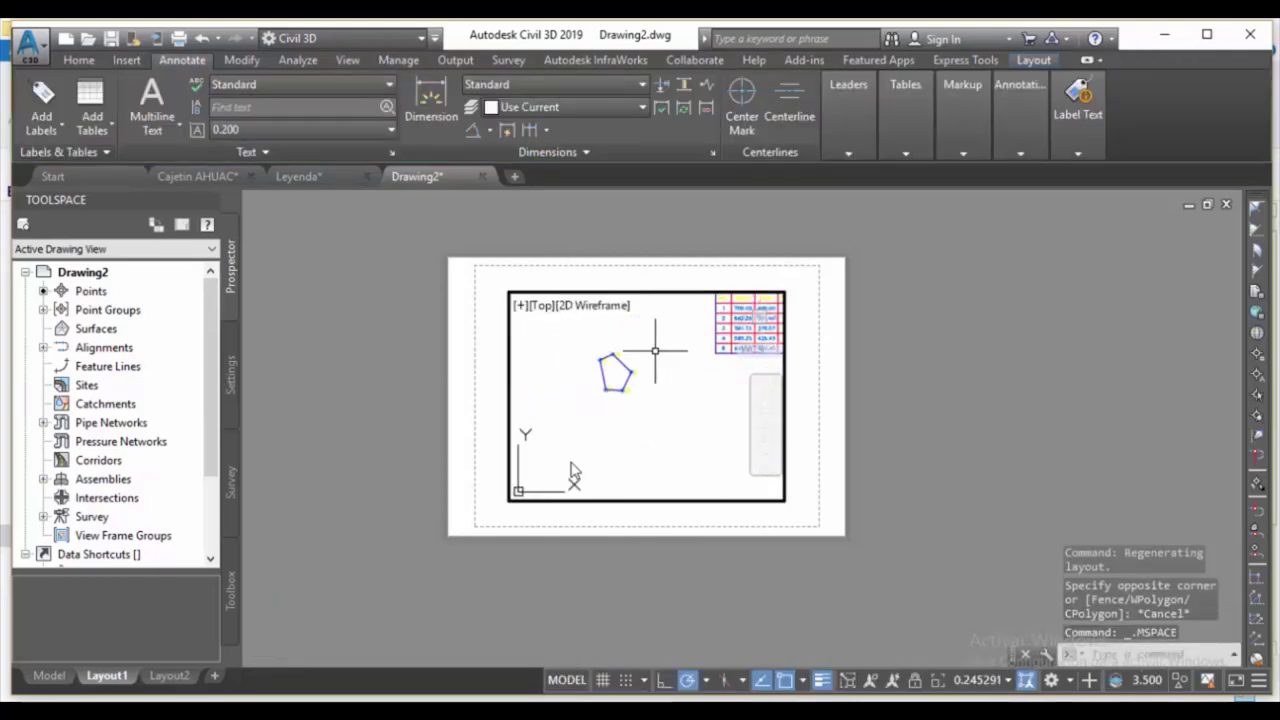
{"action": "scroll", "coordinate": [640, 360], "scroll_direction": "up", "scroll_amount": 4}
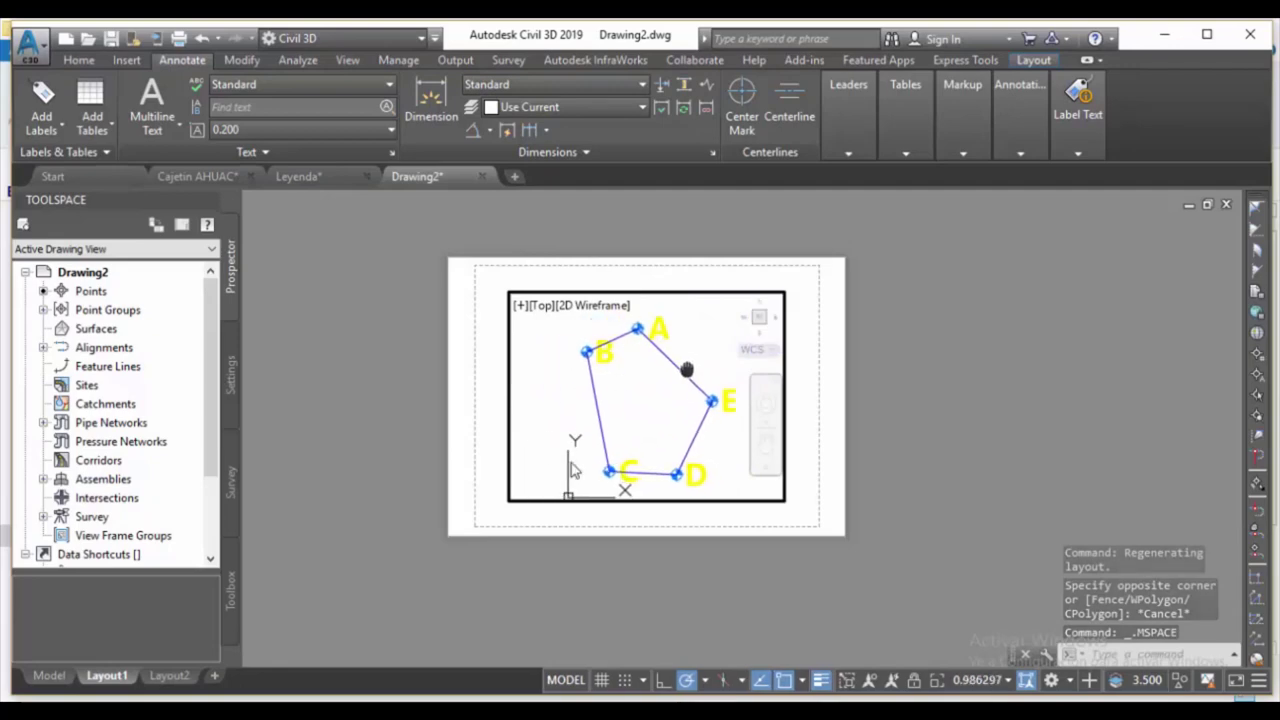
{"action": "left_click_drag", "start_coordinate": [686, 370], "coordinate": [681, 363]}
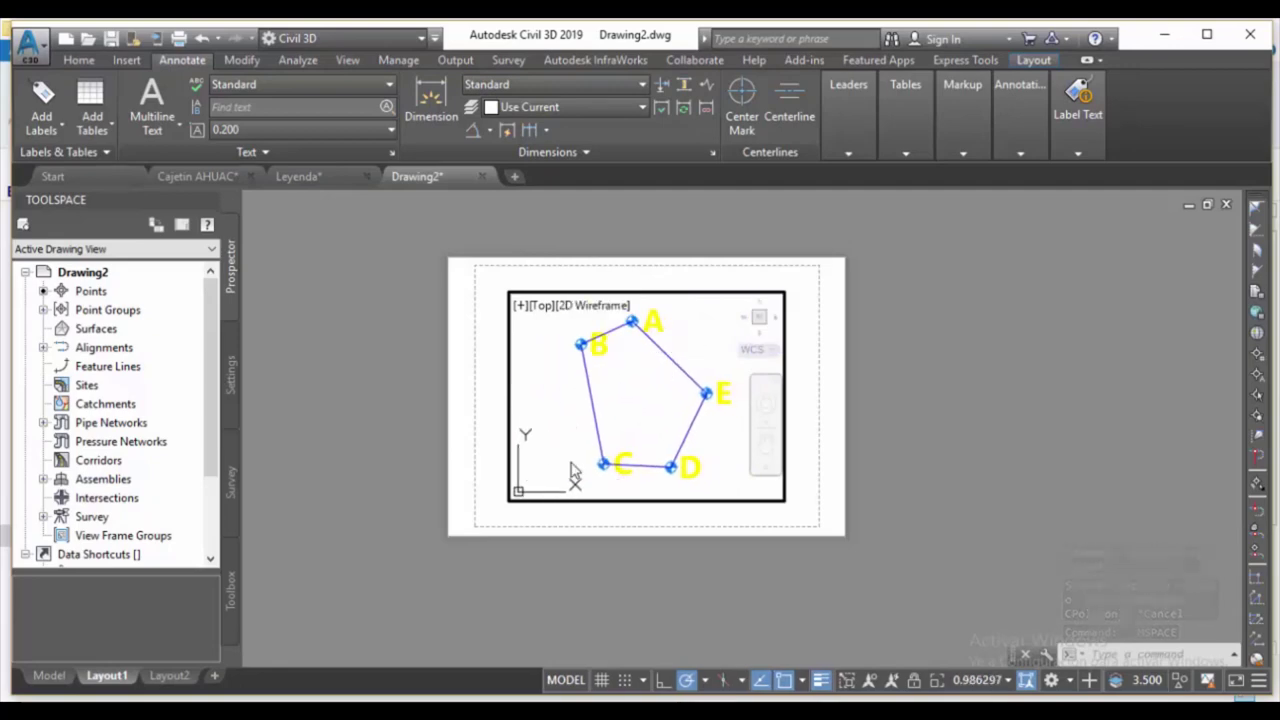
{"action": "double_click", "coordinate": [843, 286]}
- Resize the layout viewport by stretching its upper-left corner outward and its lower-right corner inward, leaving free space on the sheet's right side
{"action": "left_click", "coordinate": [588, 291]}
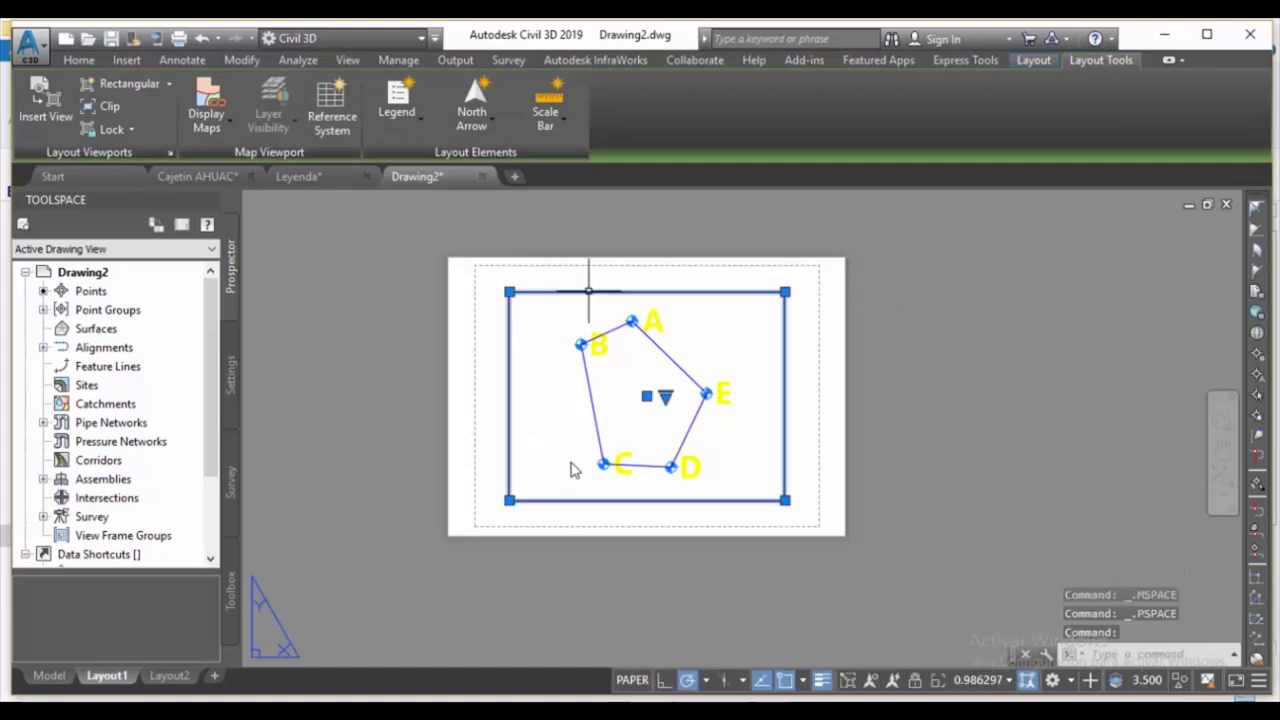
{"action": "left_click", "coordinate": [508, 291]}
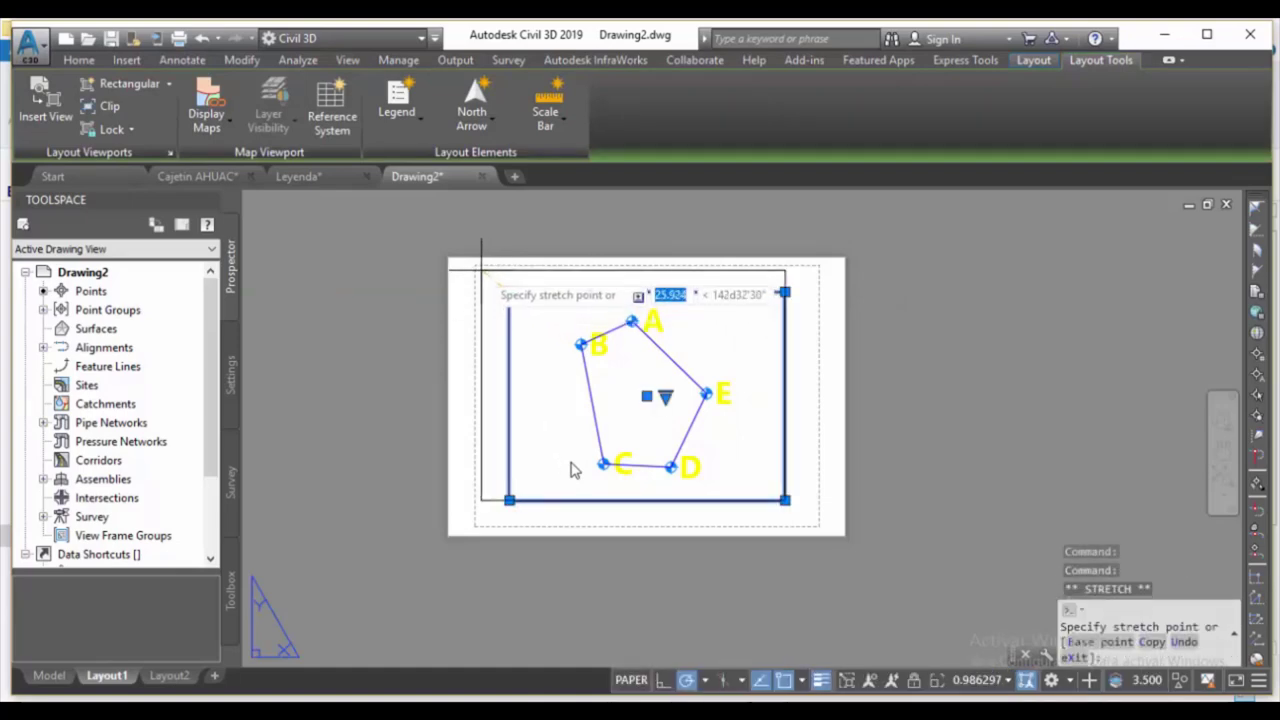
{"action": "left_click", "coordinate": [484, 277]}
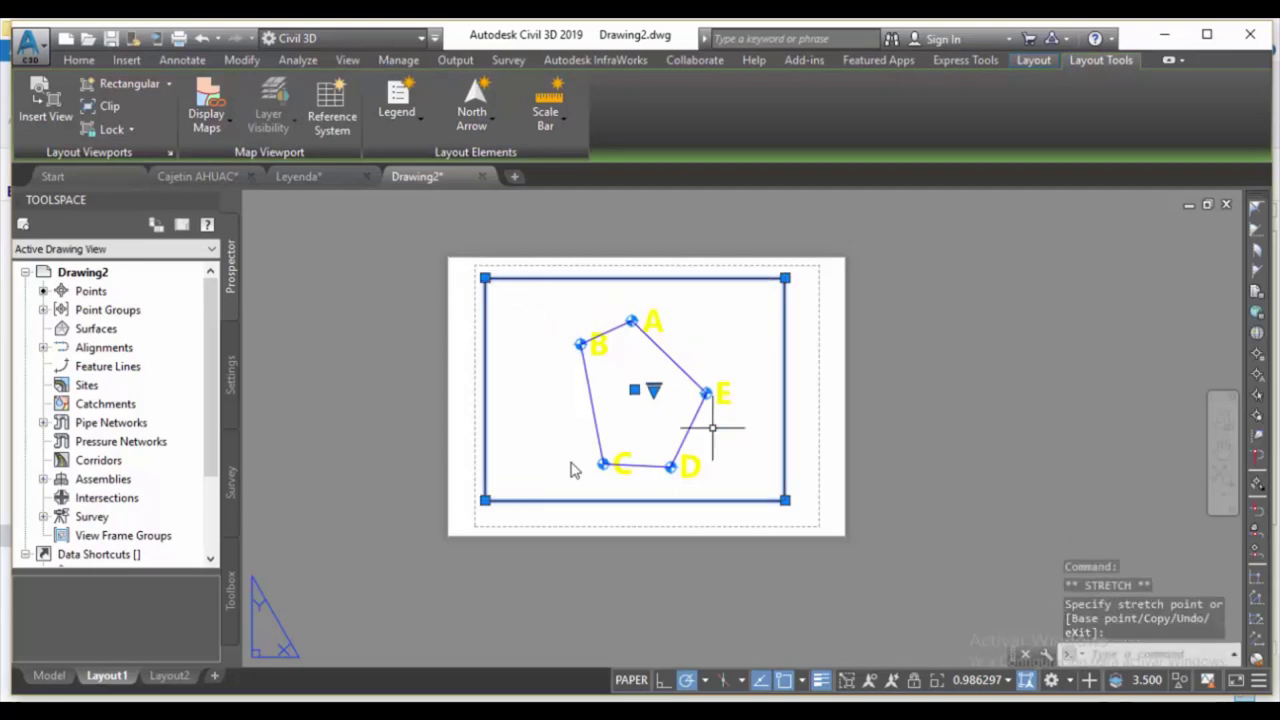
{"action": "left_click", "coordinate": [785, 500]}
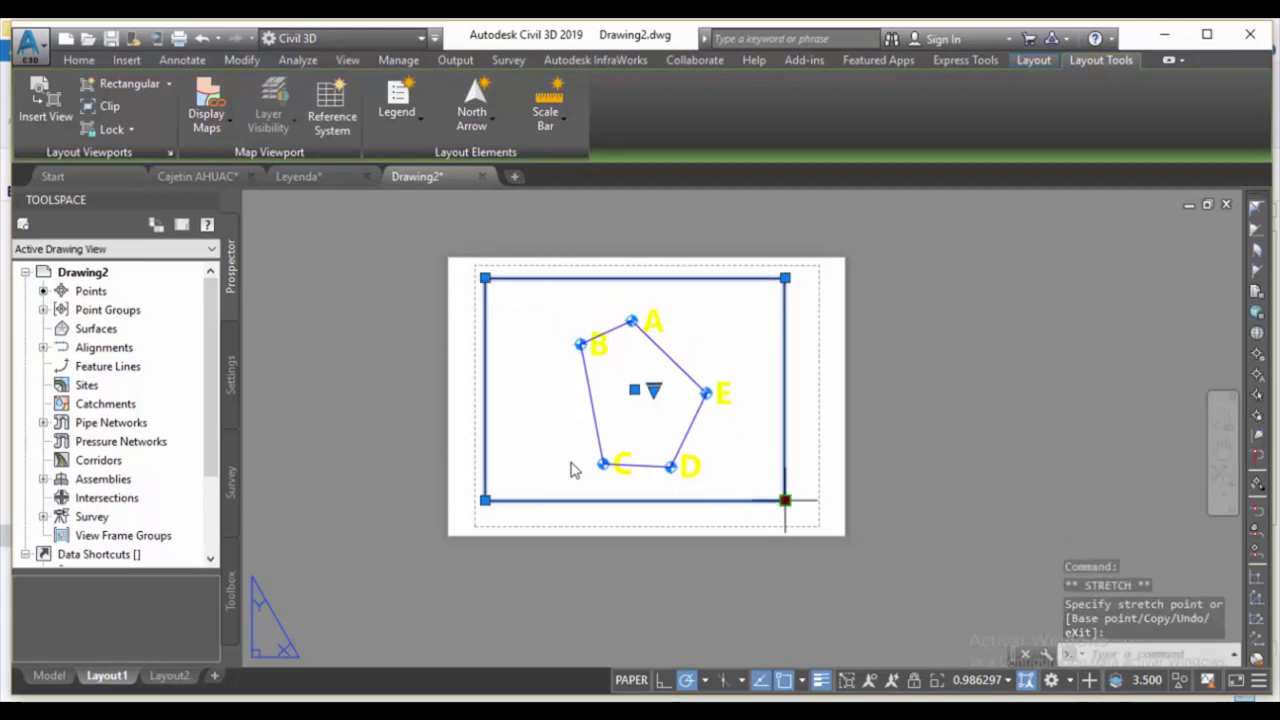
{"action": "left_click", "coordinate": [721, 489]}
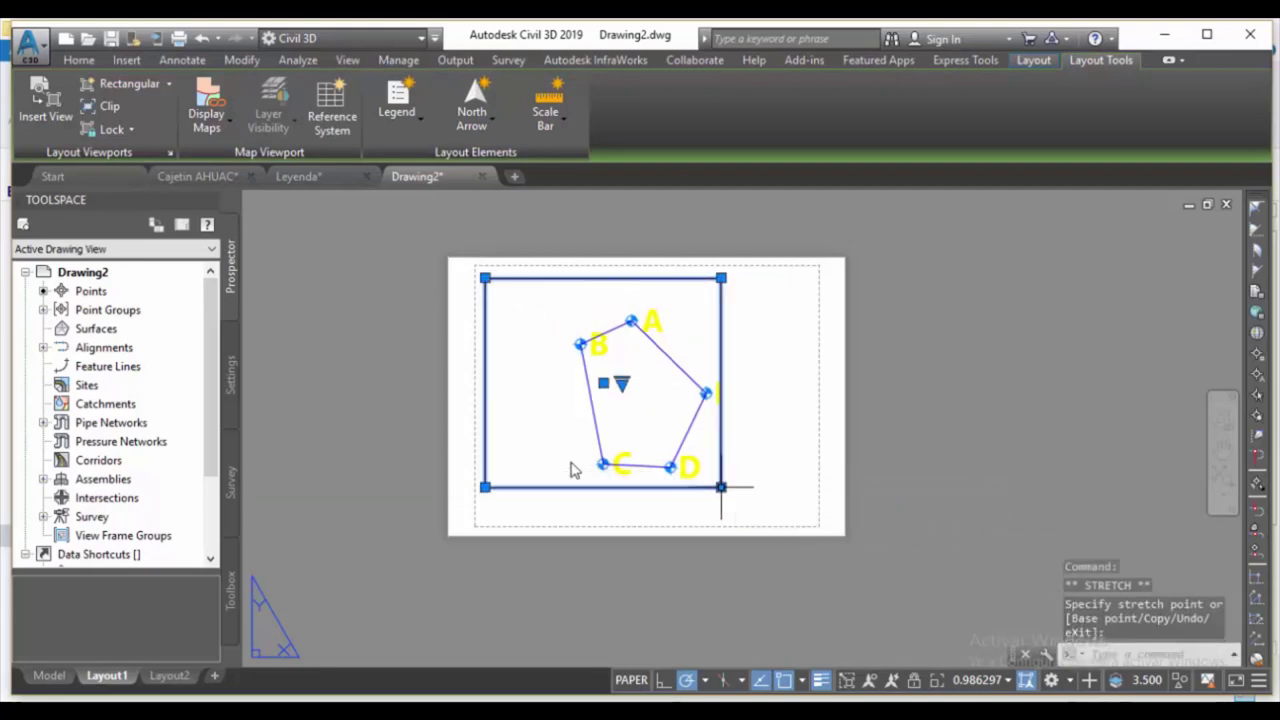
{"action": "key", "text": "Escape"}
- Set the viewport scale to 1:1000, shift the traverse left so it fits inside the viewport, and return to paper space
{"action": "double_click", "coordinate": [543, 329]}
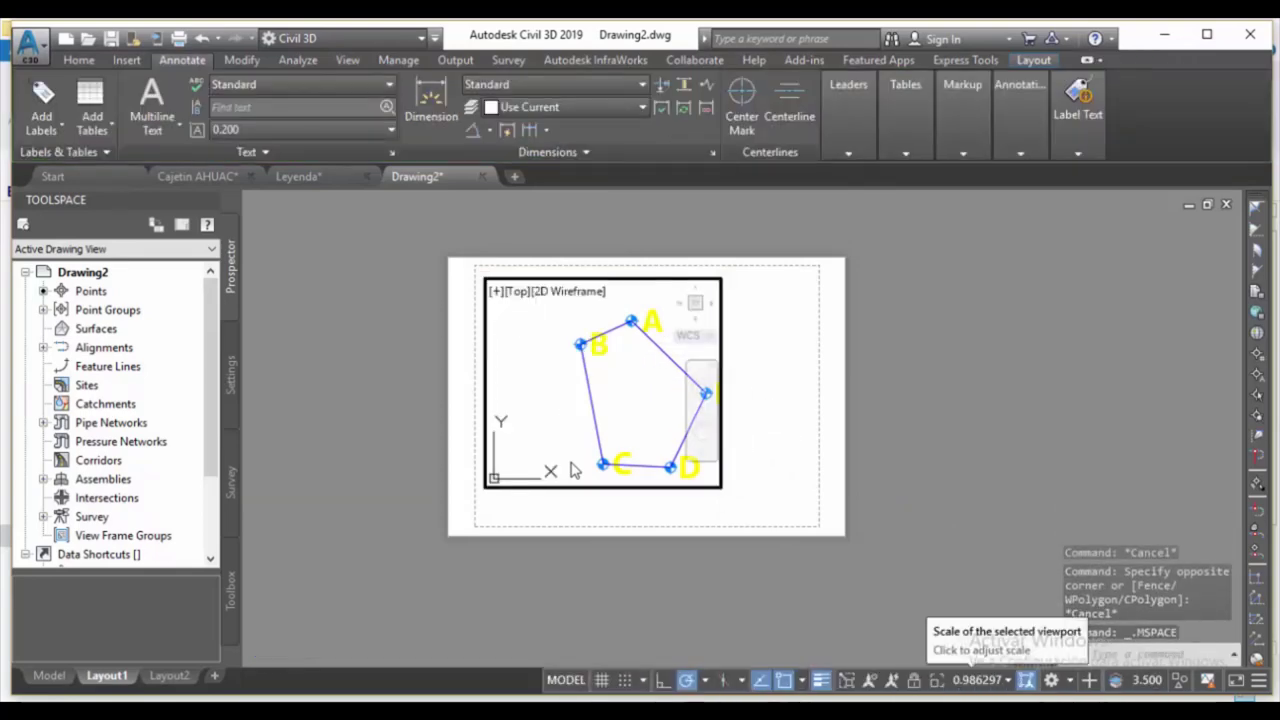
{"action": "left_click", "coordinate": [985, 680]}
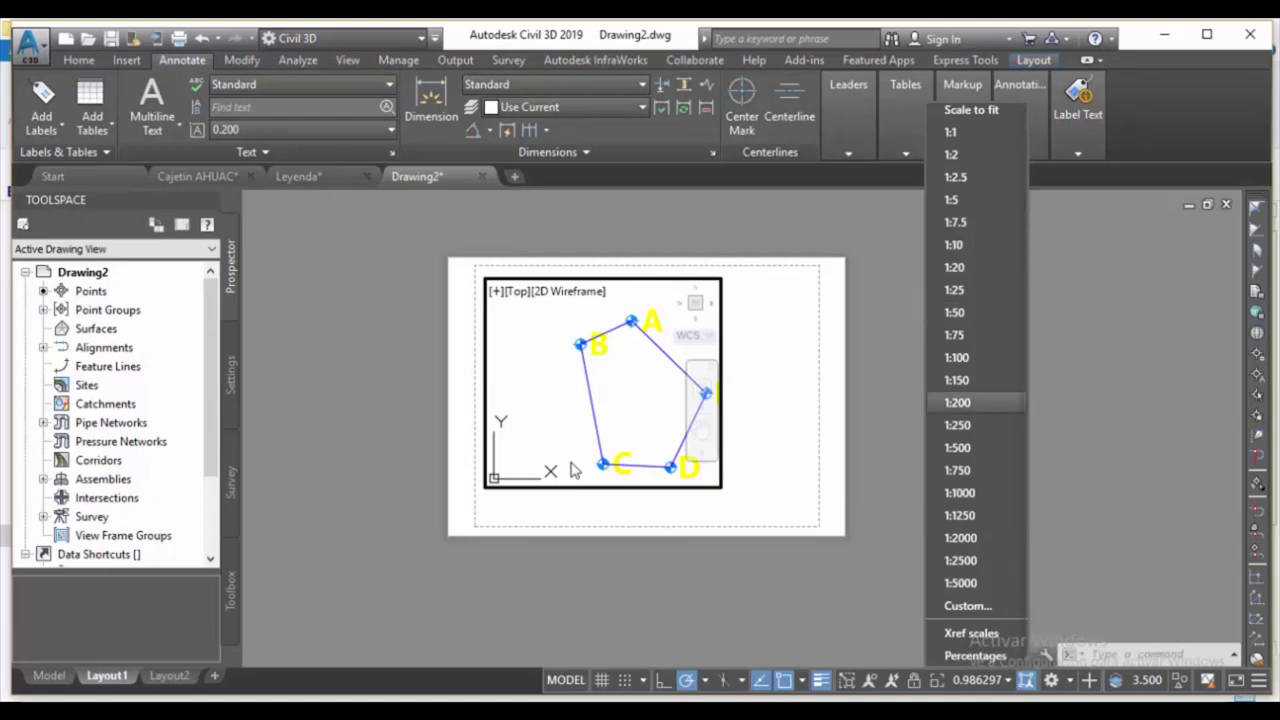
{"action": "left_click", "coordinate": [958, 492]}
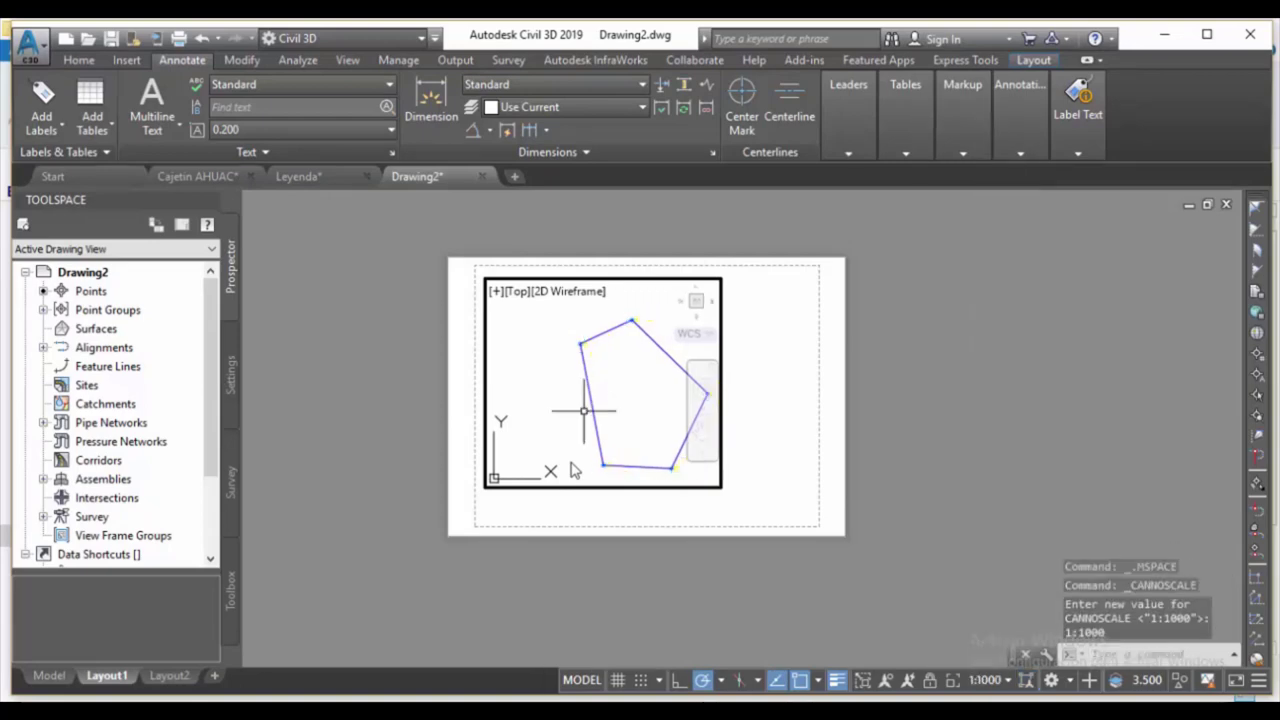
{"action": "left_click_drag", "start_coordinate": [614, 371], "coordinate": [575, 373]}
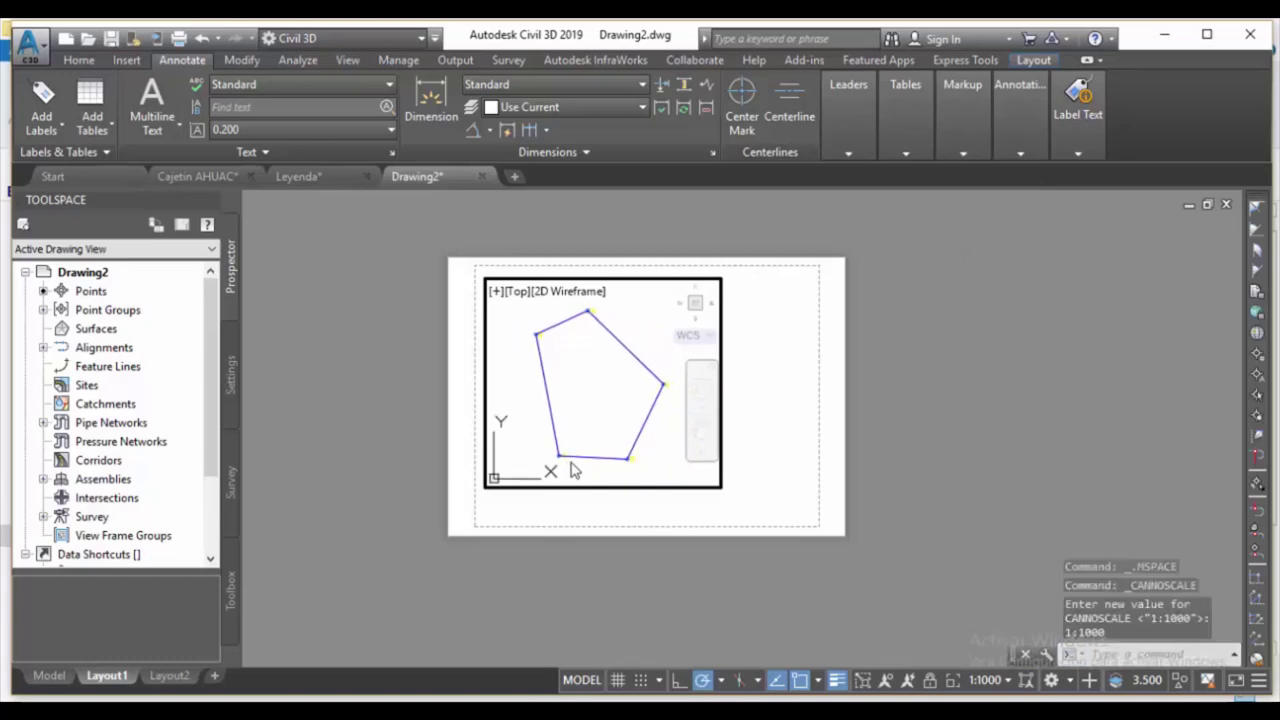
{"action": "double_click", "coordinate": [922, 413]}
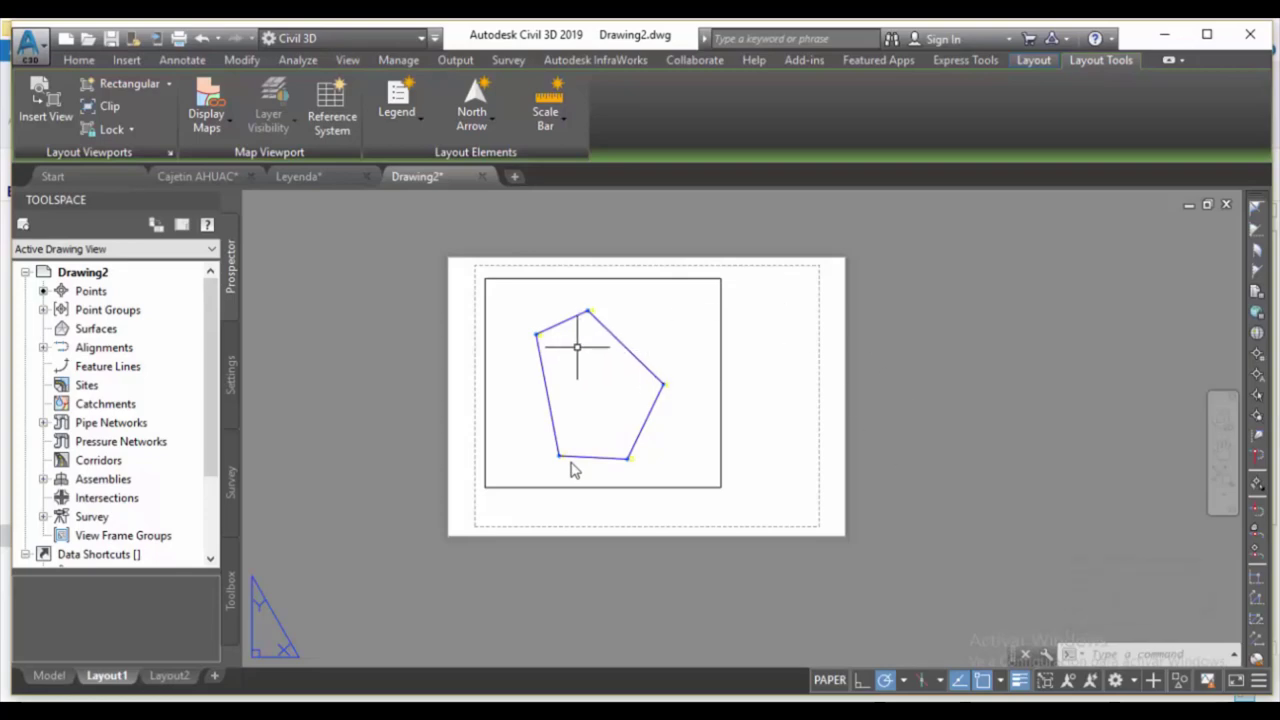
- In the drawing settings, choose the UTM, WGS84 Datum category and assign the UTM-WGS 1984 datum, Zone 1 North, Meter coordinate system
{"action": "scroll", "coordinate": [570, 345], "scroll_direction": "up", "scroll_amount": 3}
{"action": "scroll", "coordinate": [562, 334], "scroll_direction": "up", "scroll_amount": 2}
{"action": "scroll", "coordinate": [562, 334], "scroll_direction": "down", "scroll_amount": 5}
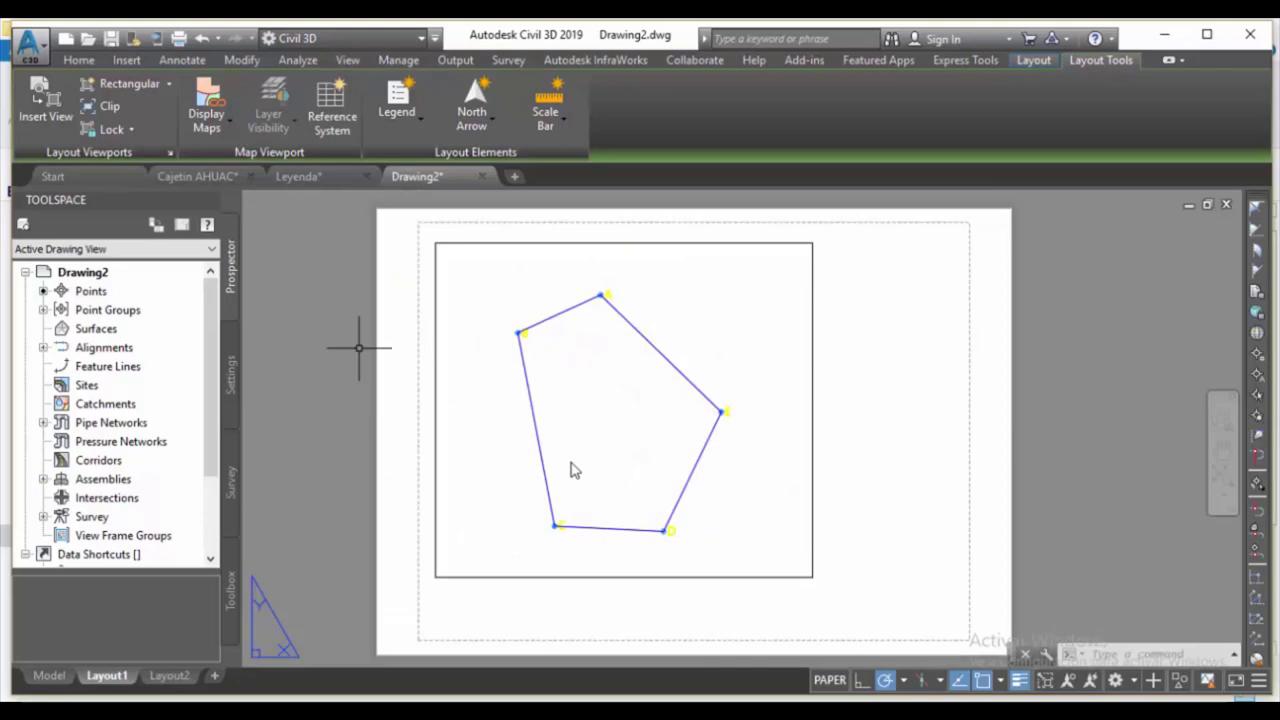
{"action": "left_click", "coordinate": [230, 375]}
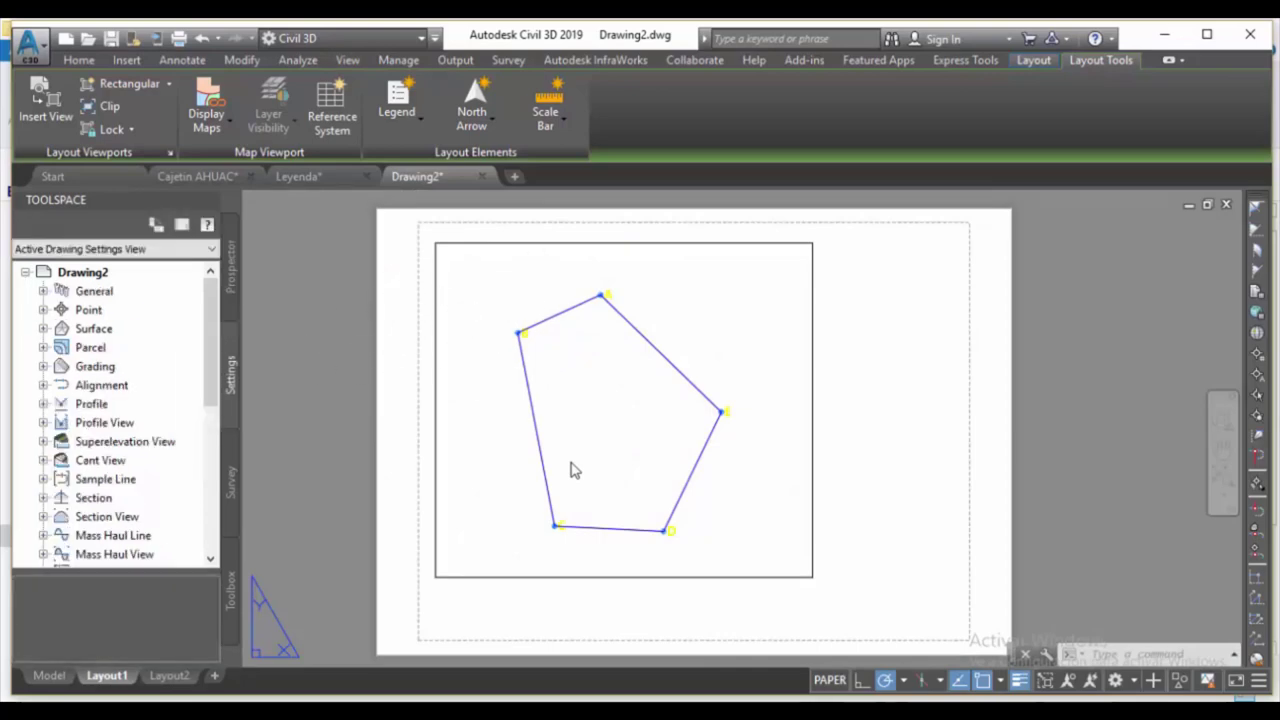
{"action": "right_click", "coordinate": [118, 275]}
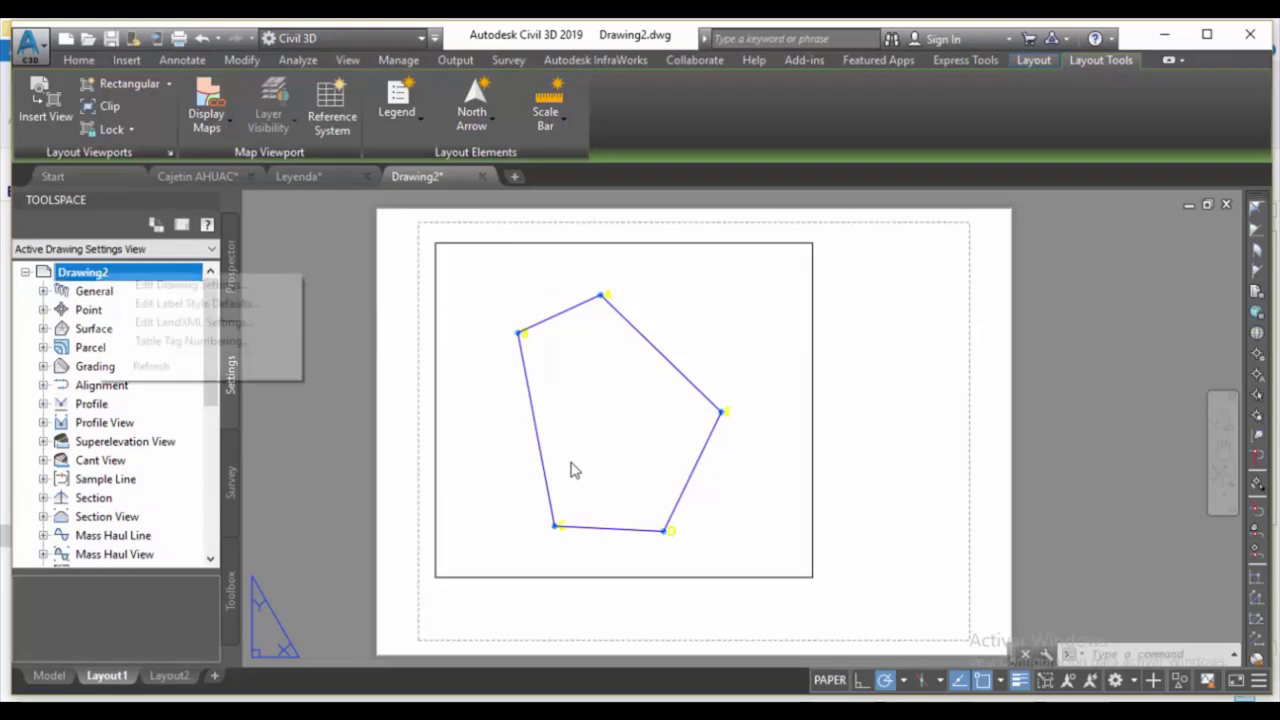
{"action": "key", "text": "Return"}
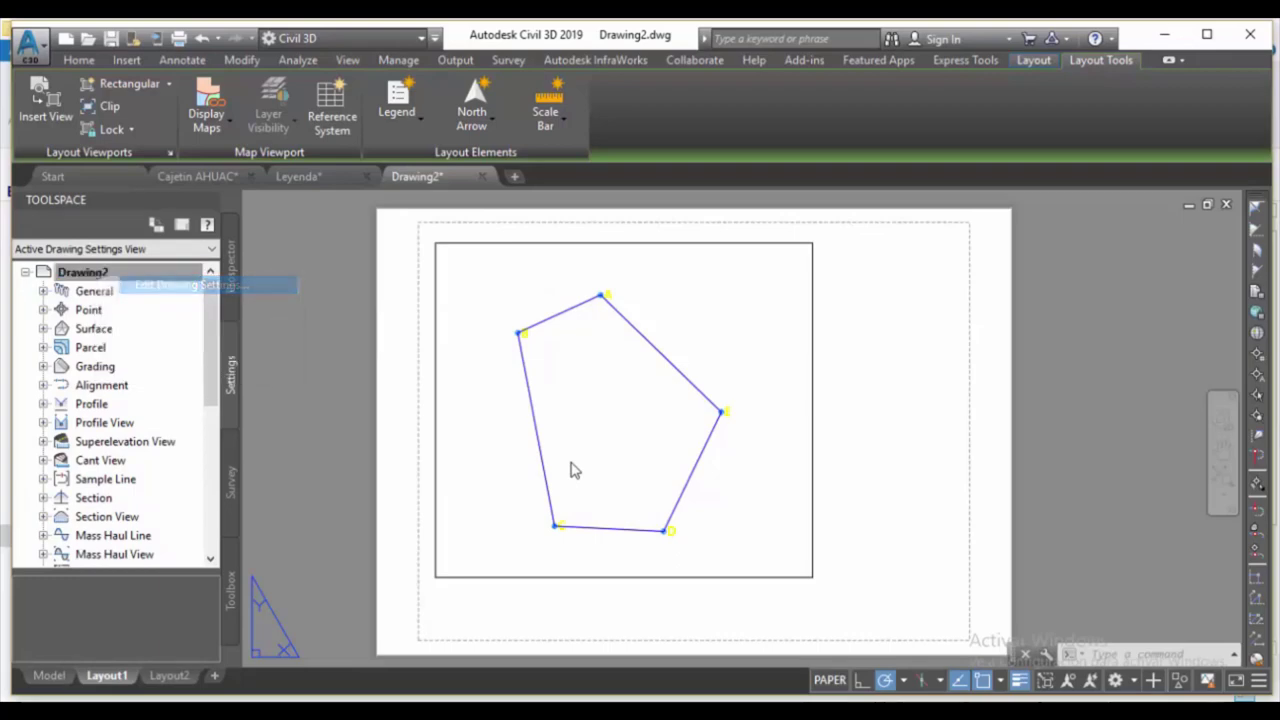
{"action": "key", "text": "alt+Down"}
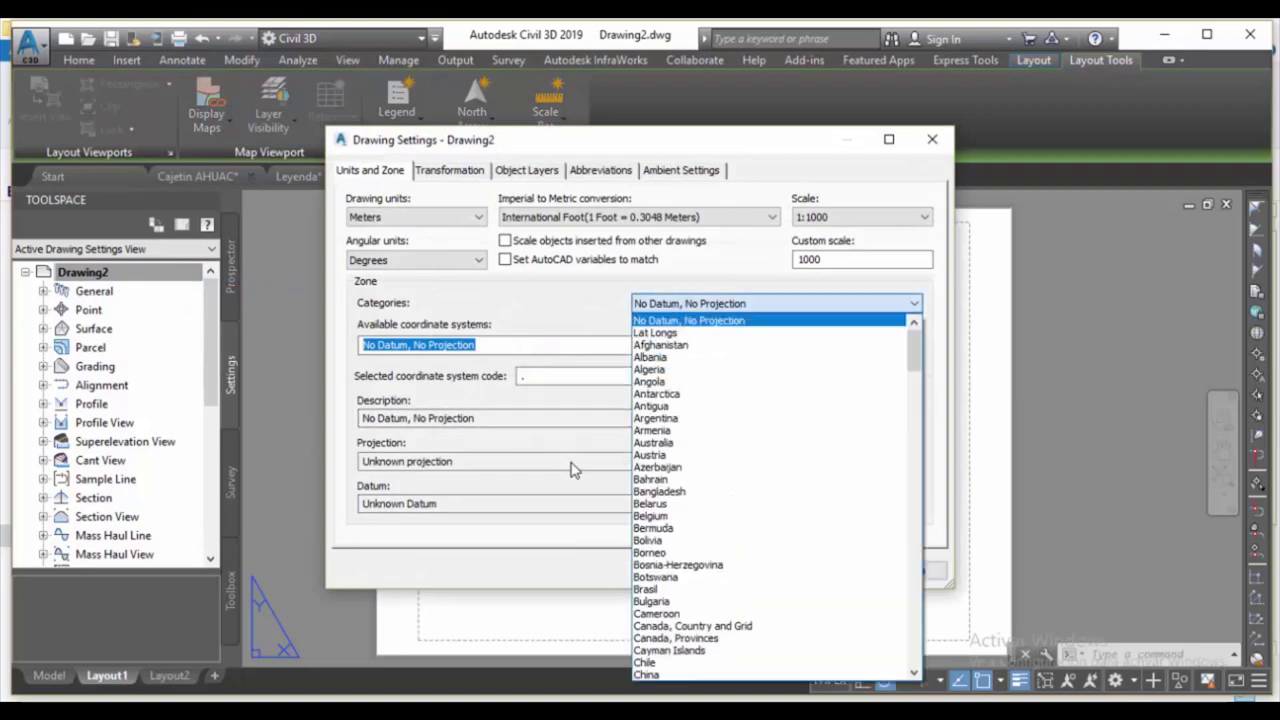
{"action": "key", "text": "Escape"}
{"action": "key", "text": "alt+Down"}
{"action": "key", "text": "End"}
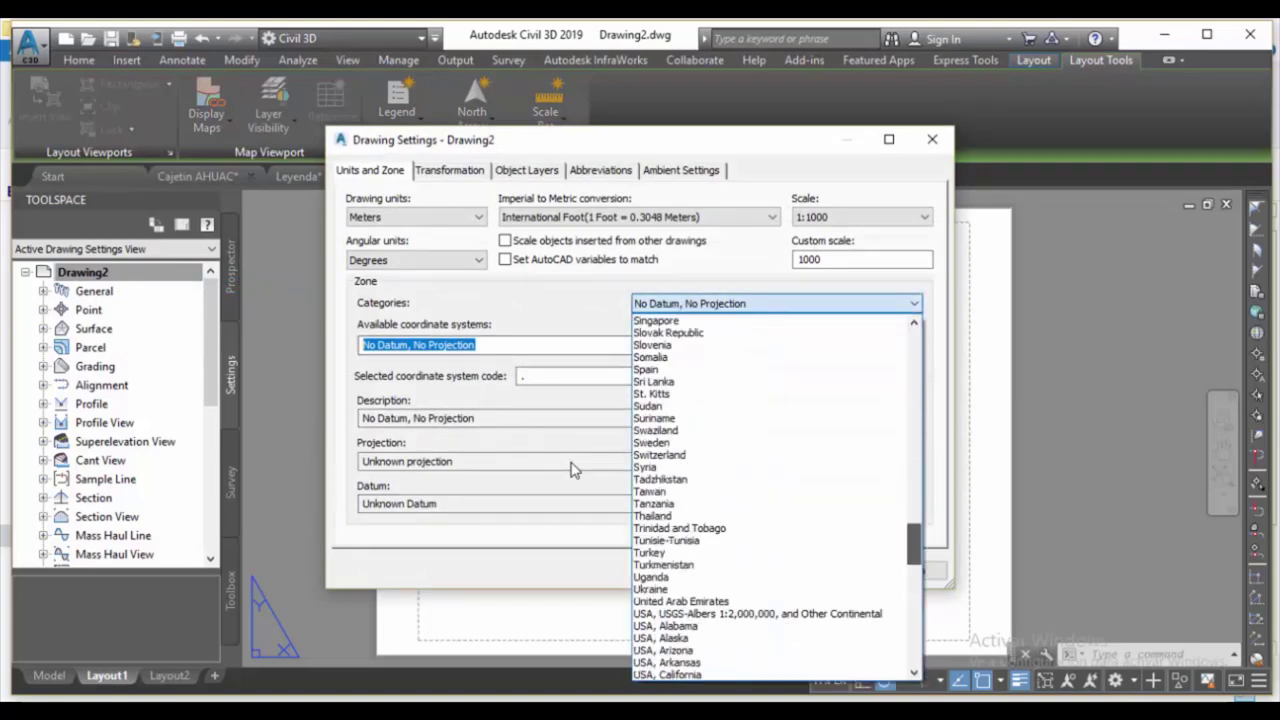
{"action": "key", "text": "Up"}
{"action": "key", "text": "Up"}
{"action": "key", "text": "Up"}
{"action": "key", "text": "Up"}
{"action": "key", "text": "Up"}
{"action": "key", "text": "Up"}
{"action": "key", "text": "Up"}
{"action": "key", "text": "Up"}
{"action": "key", "text": "Down"}
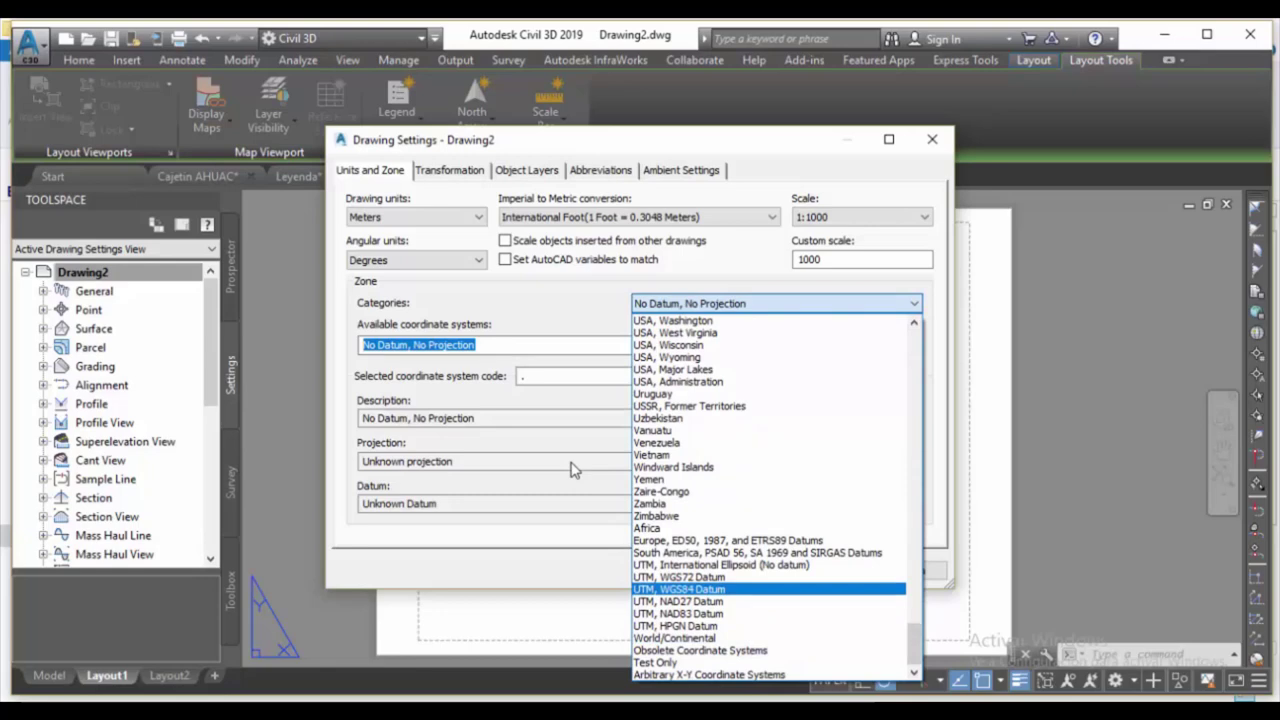
{"action": "key", "text": "Escape"}
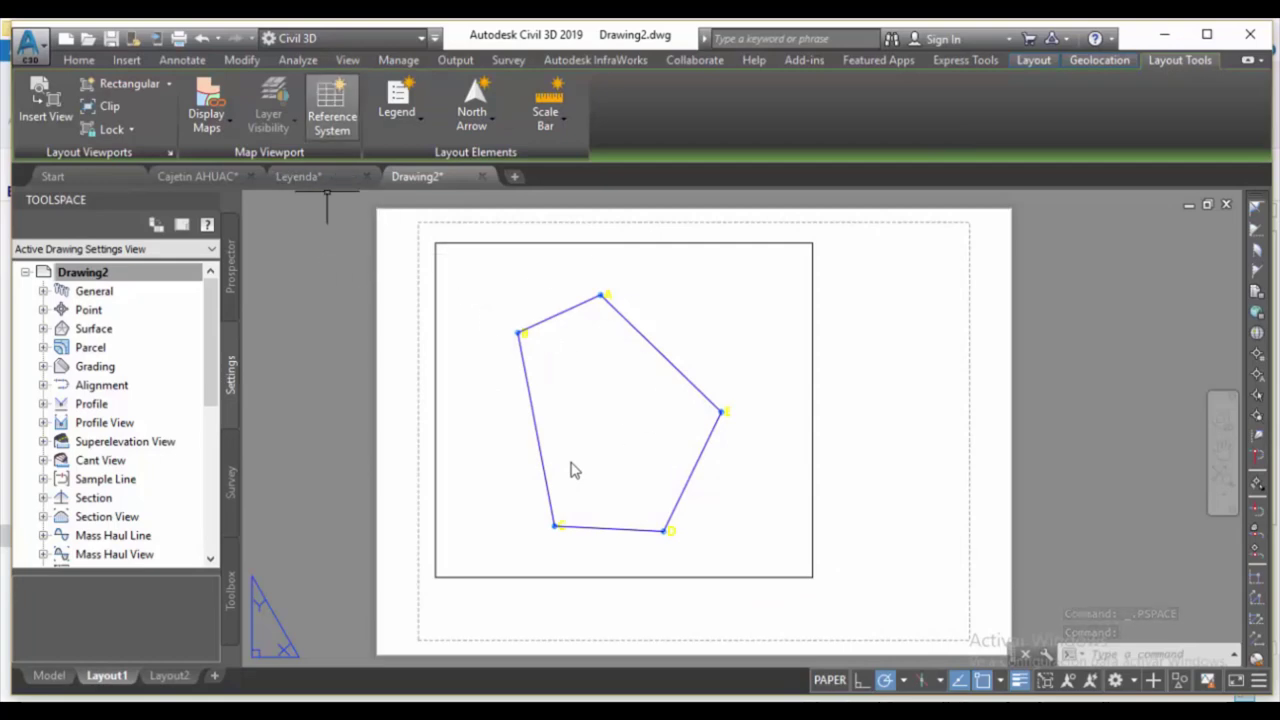
- Add a reference system grid to the traverse viewport using the current map coordinate system, scale 1:1000 and a precision of 50 meters
{"action": "left_click", "coordinate": [332, 105]}
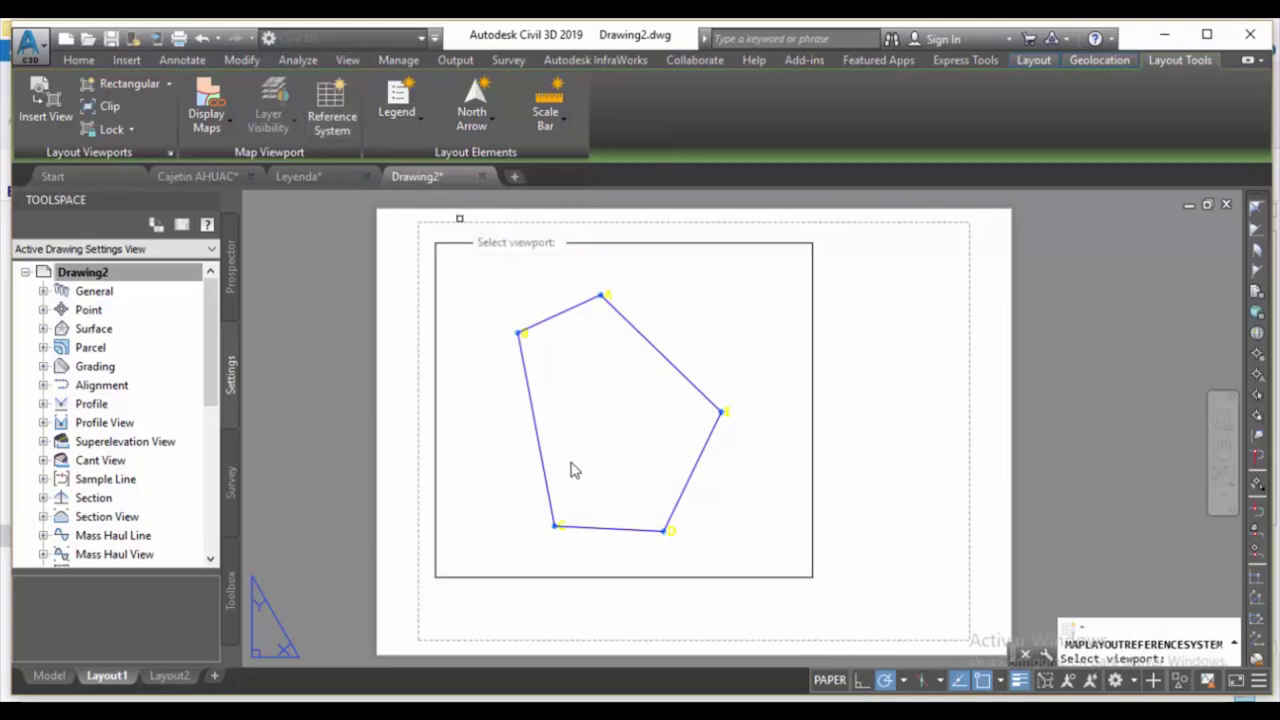
{"action": "left_click", "coordinate": [572, 466]}
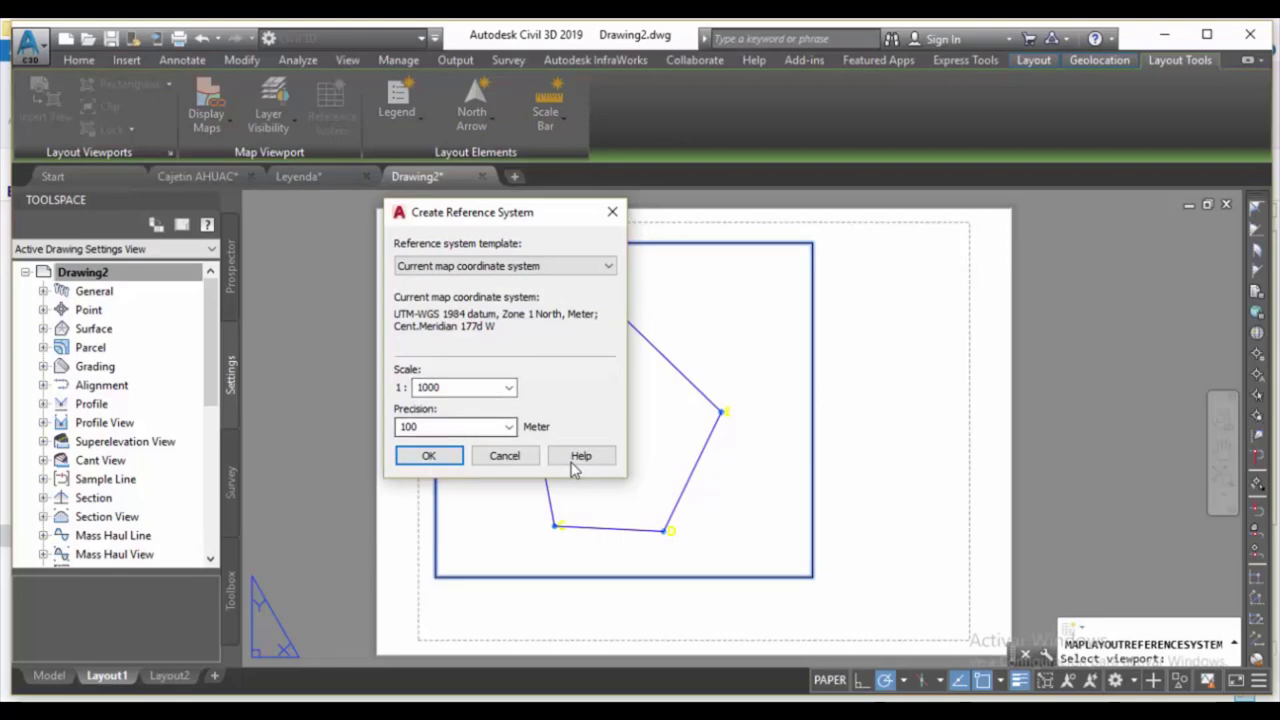
{"action": "key", "text": "Tab"}
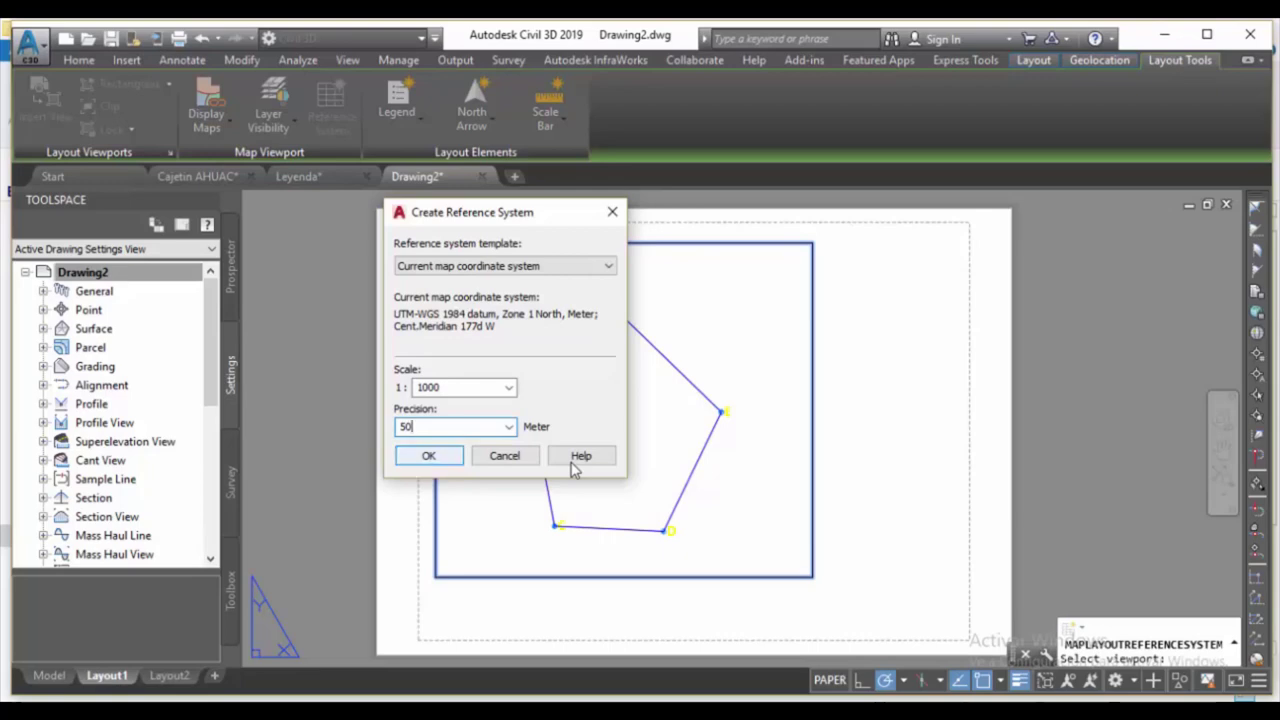
{"action": "key", "text": "Return"}
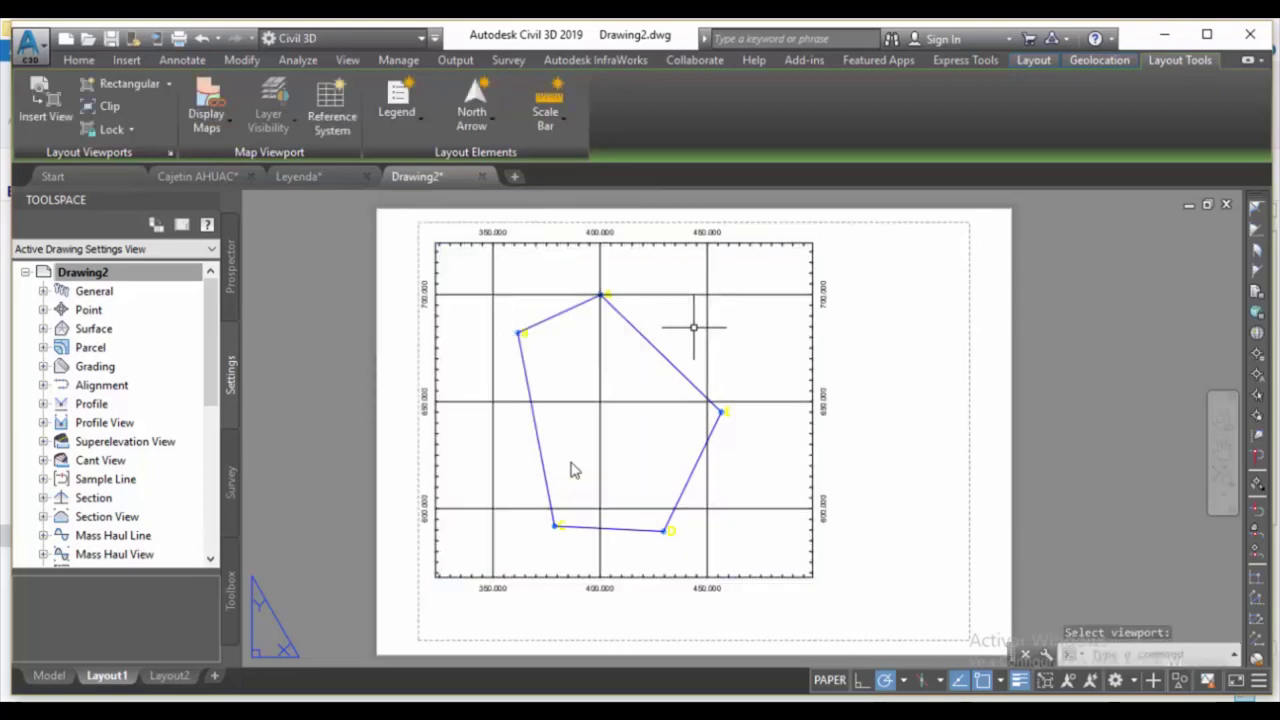
- Examine the coordinate grid lines and their edge labels against the traverse vertices A to E in the viewport
{"action": "scroll", "coordinate": [720, 412], "scroll_direction": "up", "scroll_amount": 2}
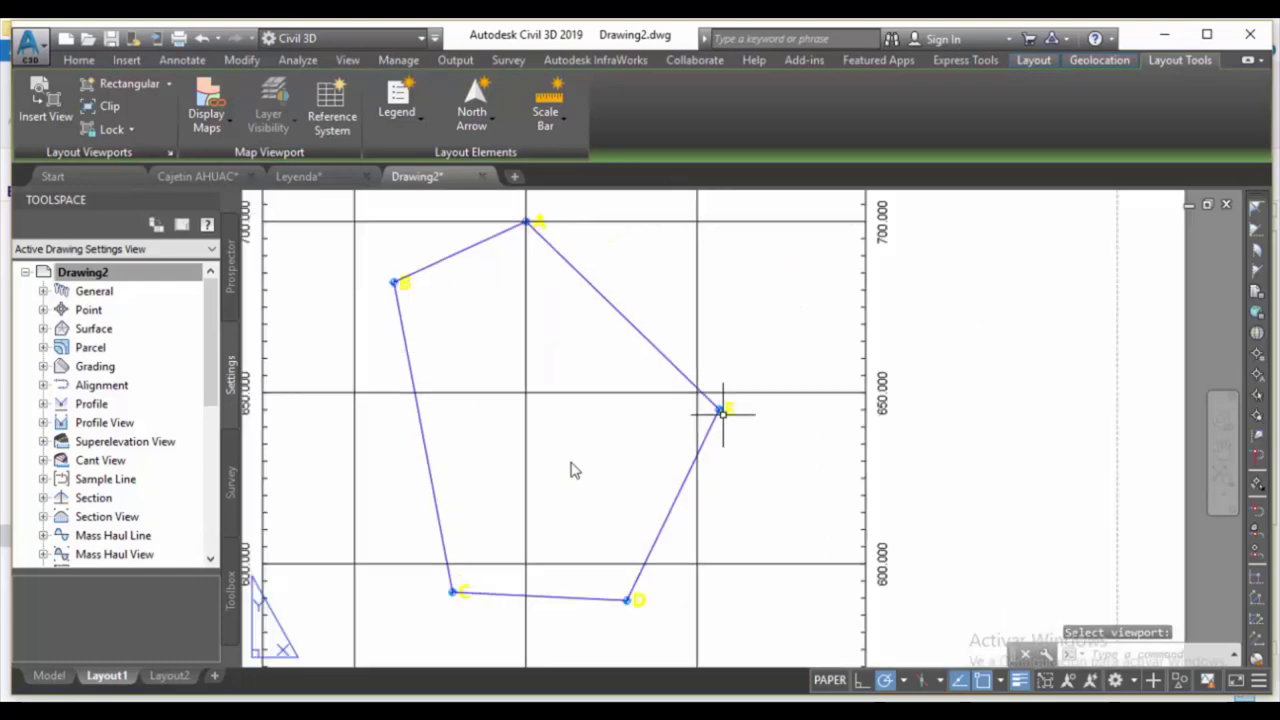
{"action": "scroll", "coordinate": [722, 412], "scroll_direction": "up", "scroll_amount": 3}
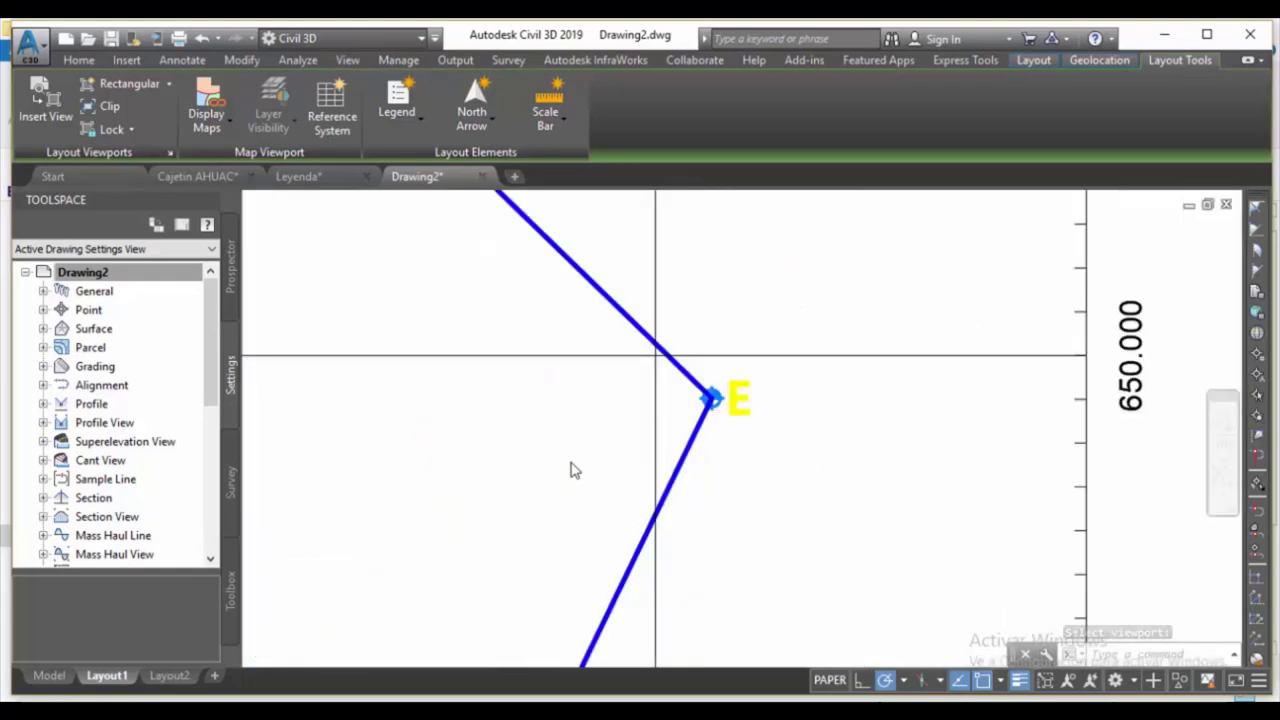
{"action": "scroll", "coordinate": [715, 405], "scroll_direction": "down", "scroll_amount": 5}
{"action": "scroll", "coordinate": [617, 337], "scroll_direction": "up", "scroll_amount": 3}
{"action": "scroll", "coordinate": [616, 340], "scroll_direction": "down", "scroll_amount": 5}
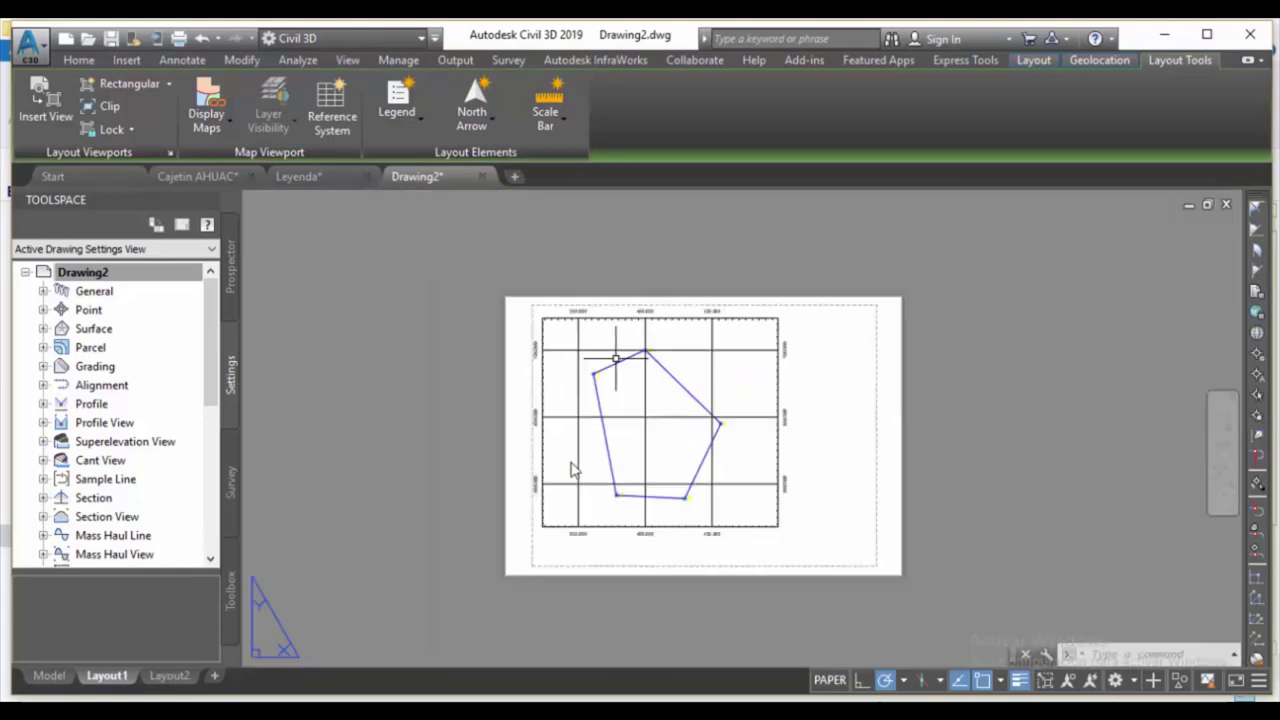
{"action": "scroll", "coordinate": [616, 350], "scroll_direction": "up", "scroll_amount": 4}
{"action": "scroll", "coordinate": [616, 358], "scroll_direction": "down", "scroll_amount": 5}
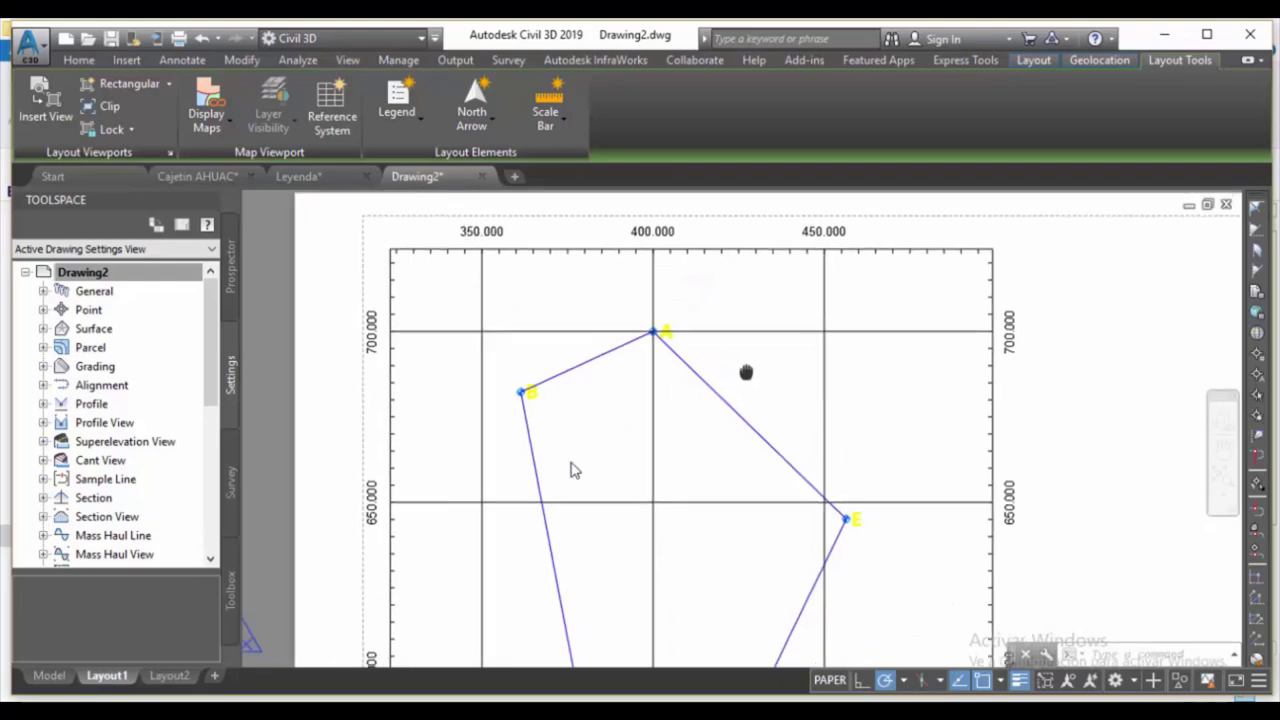
{"action": "scroll", "coordinate": [684, 356], "scroll_direction": "up", "scroll_amount": 3}
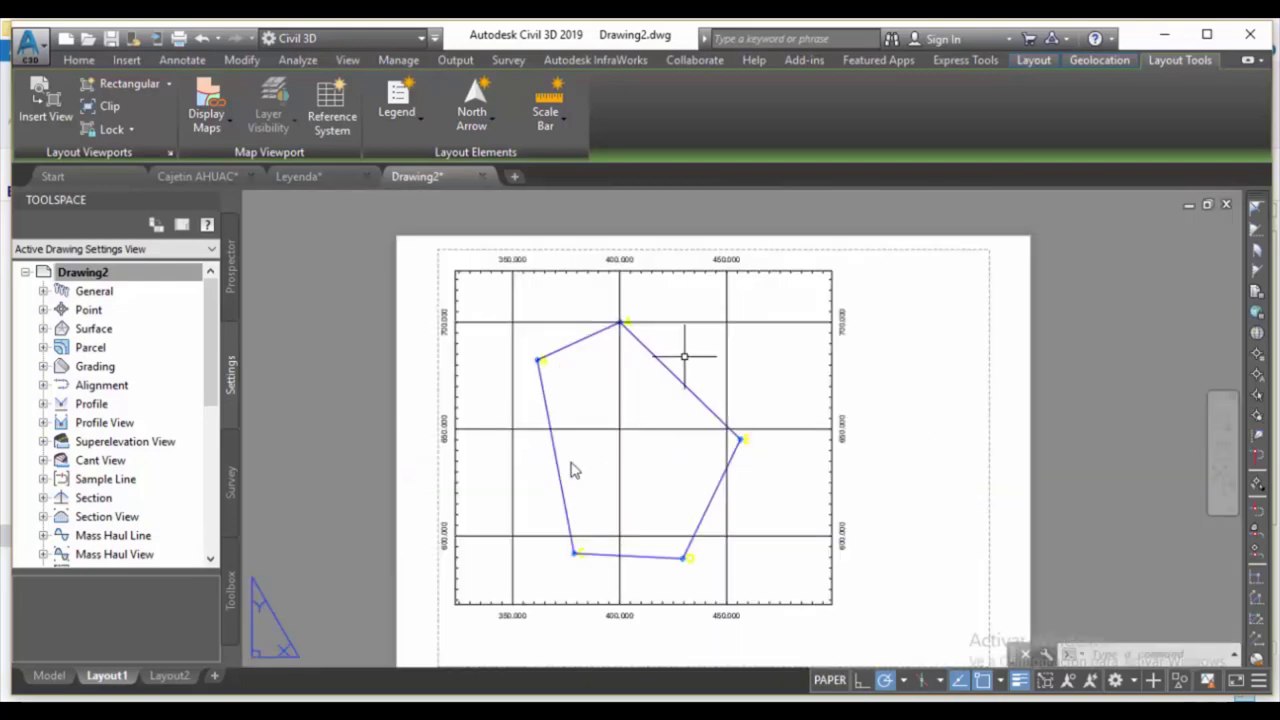
{"action": "scroll", "coordinate": [684, 356], "scroll_direction": "up", "scroll_amount": 2}
{"action": "scroll", "coordinate": [684, 358], "scroll_direction": "down", "scroll_amount": 3}
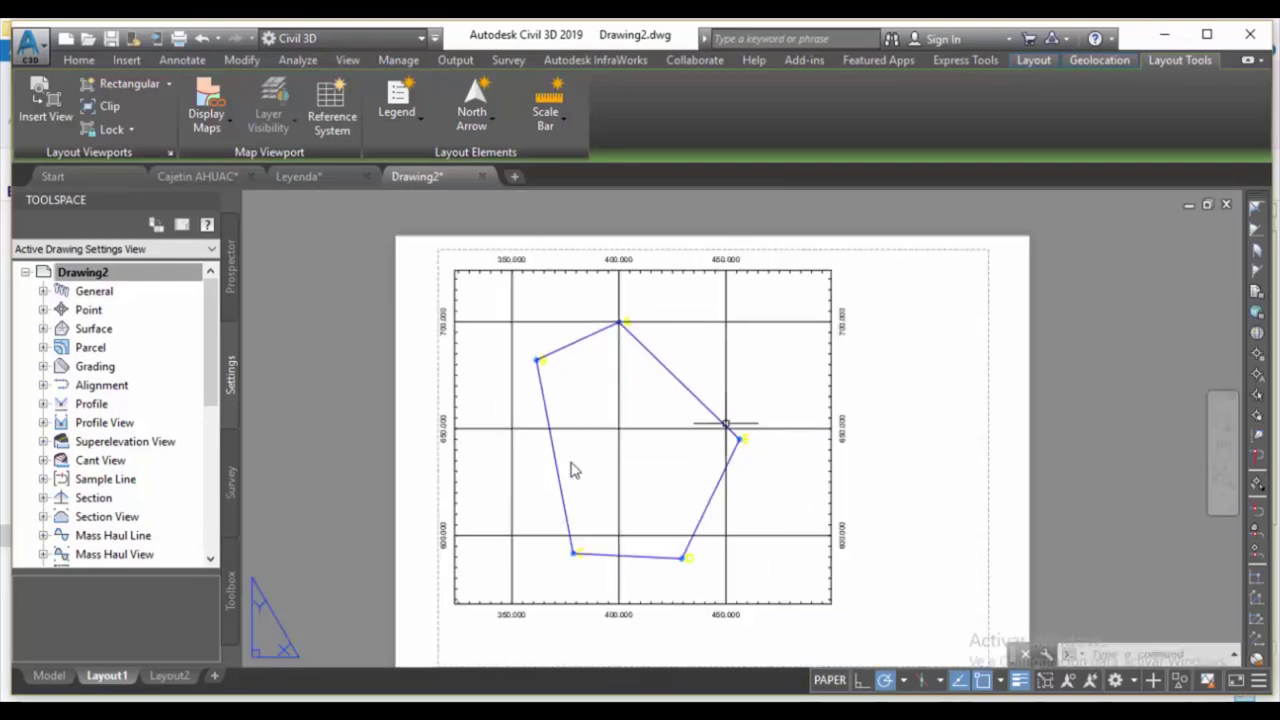
{"action": "scroll", "coordinate": [691, 371], "scroll_direction": "up", "scroll_amount": 1}
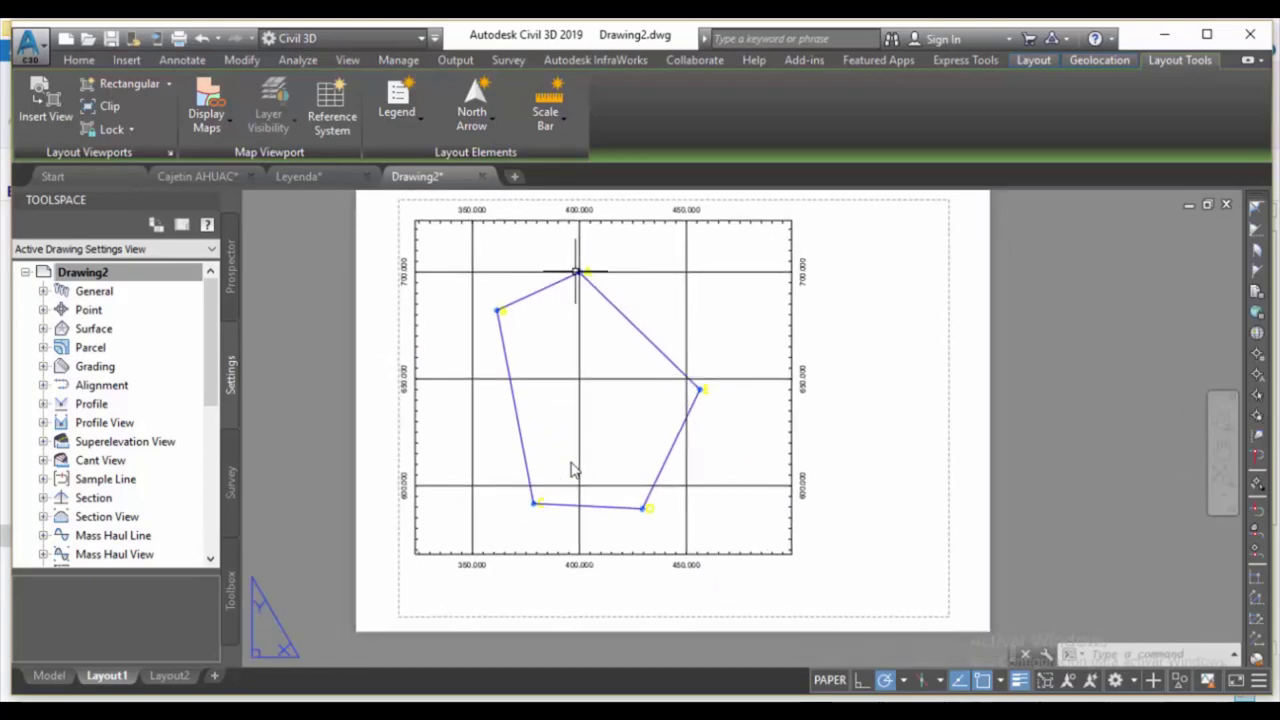
{"action": "scroll", "coordinate": [580, 268], "scroll_direction": "up", "scroll_amount": 4}
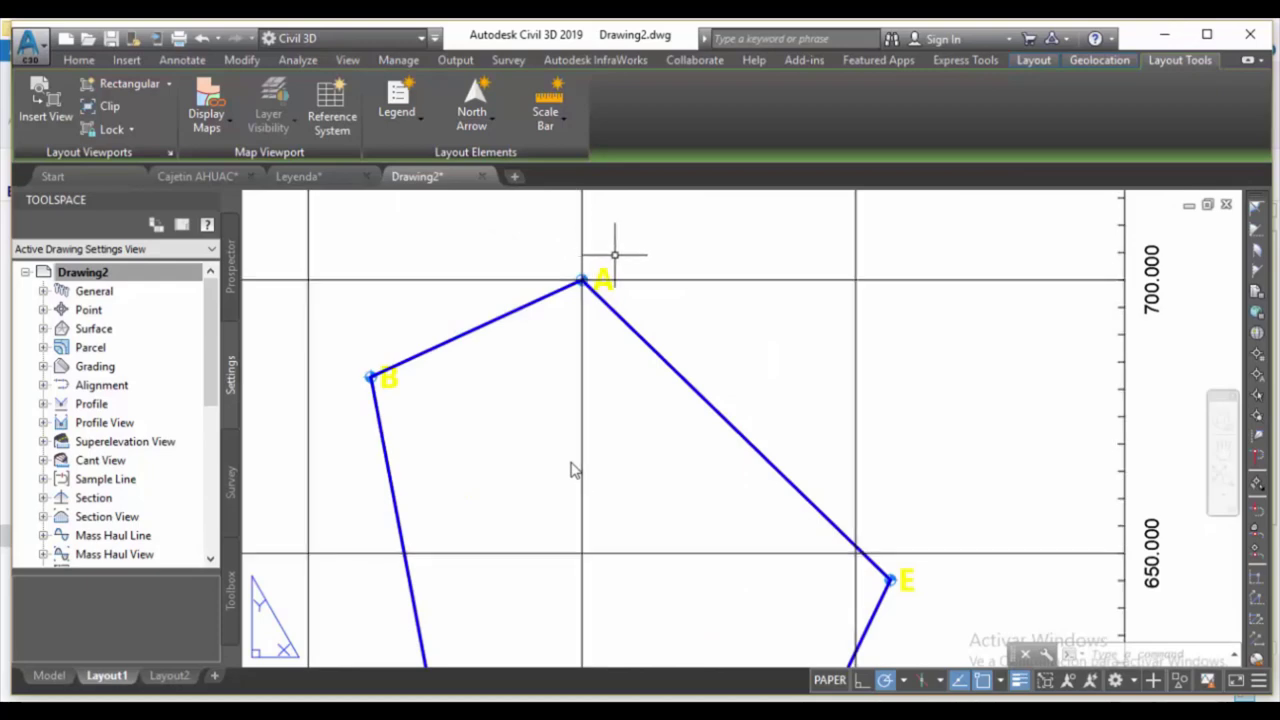
{"action": "scroll", "coordinate": [570, 343], "scroll_direction": "down", "scroll_amount": 4}
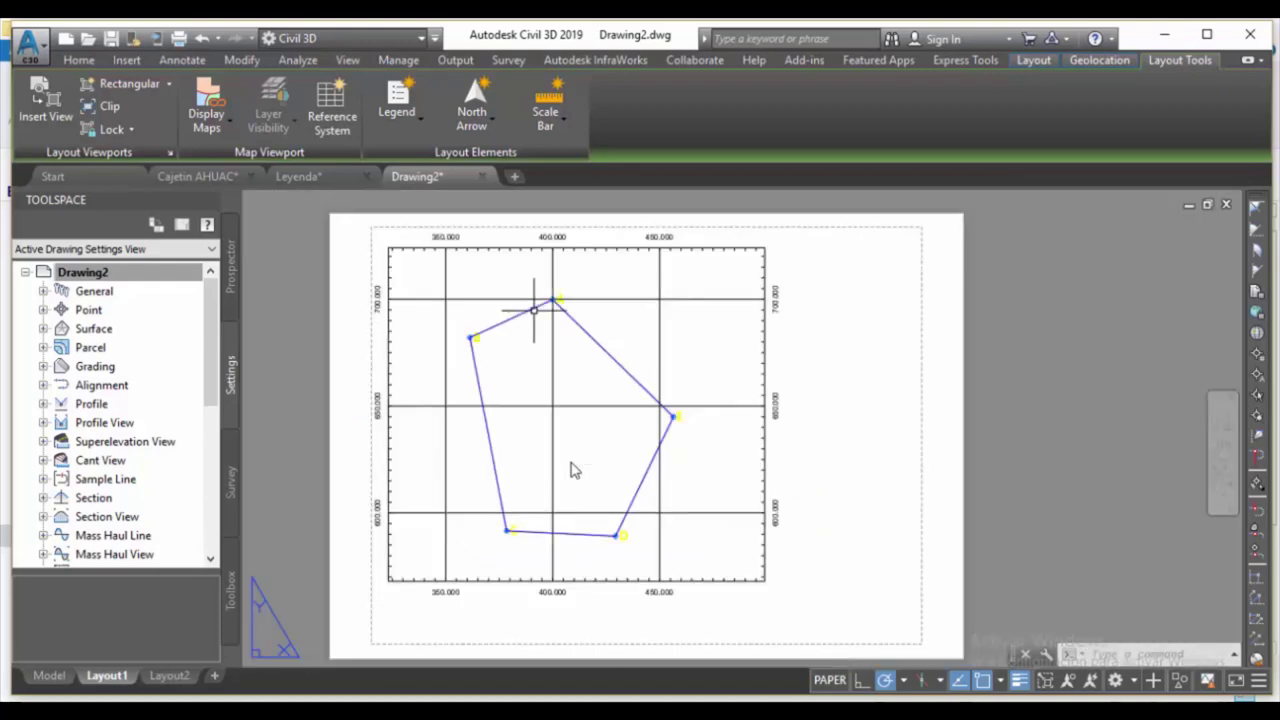
{"action": "scroll", "coordinate": [365, 290], "scroll_direction": "up", "scroll_amount": 4}
{"action": "scroll", "coordinate": [345, 290], "scroll_direction": "down", "scroll_amount": 2}
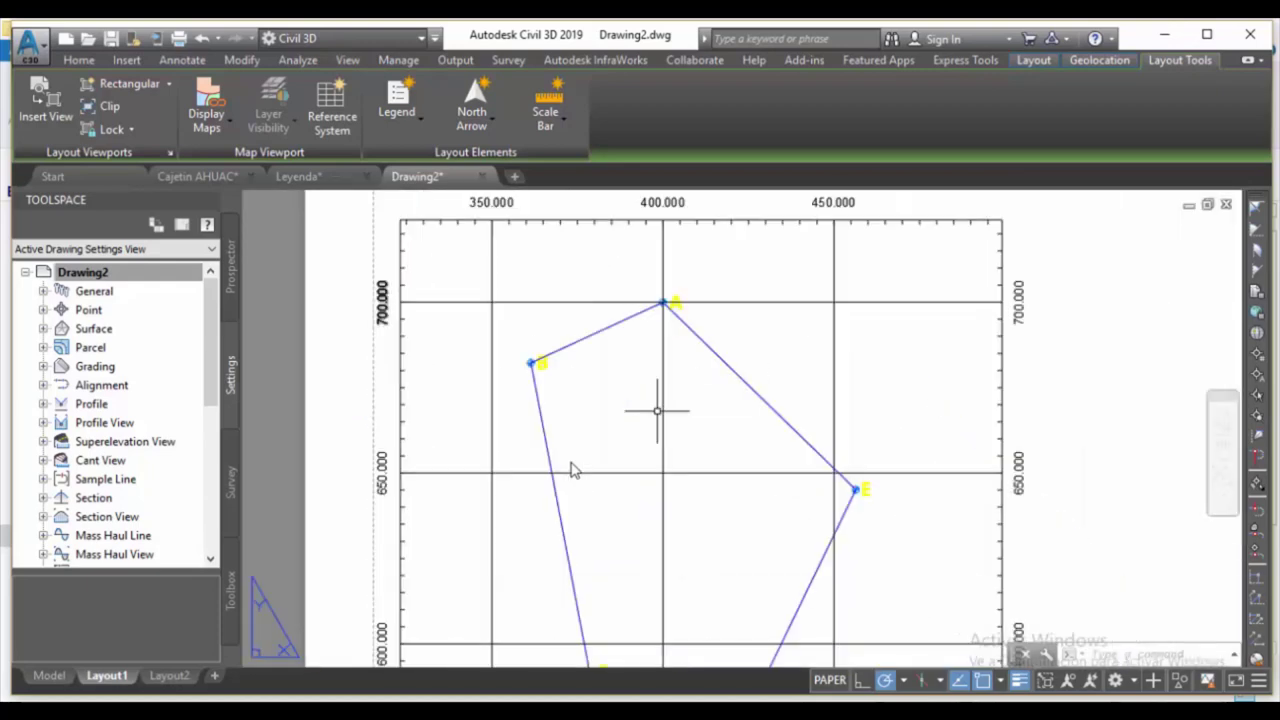
{"action": "scroll", "coordinate": [610, 368], "scroll_direction": "up", "scroll_amount": 2}
{"action": "scroll", "coordinate": [520, 405], "scroll_direction": "down", "scroll_amount": 6}
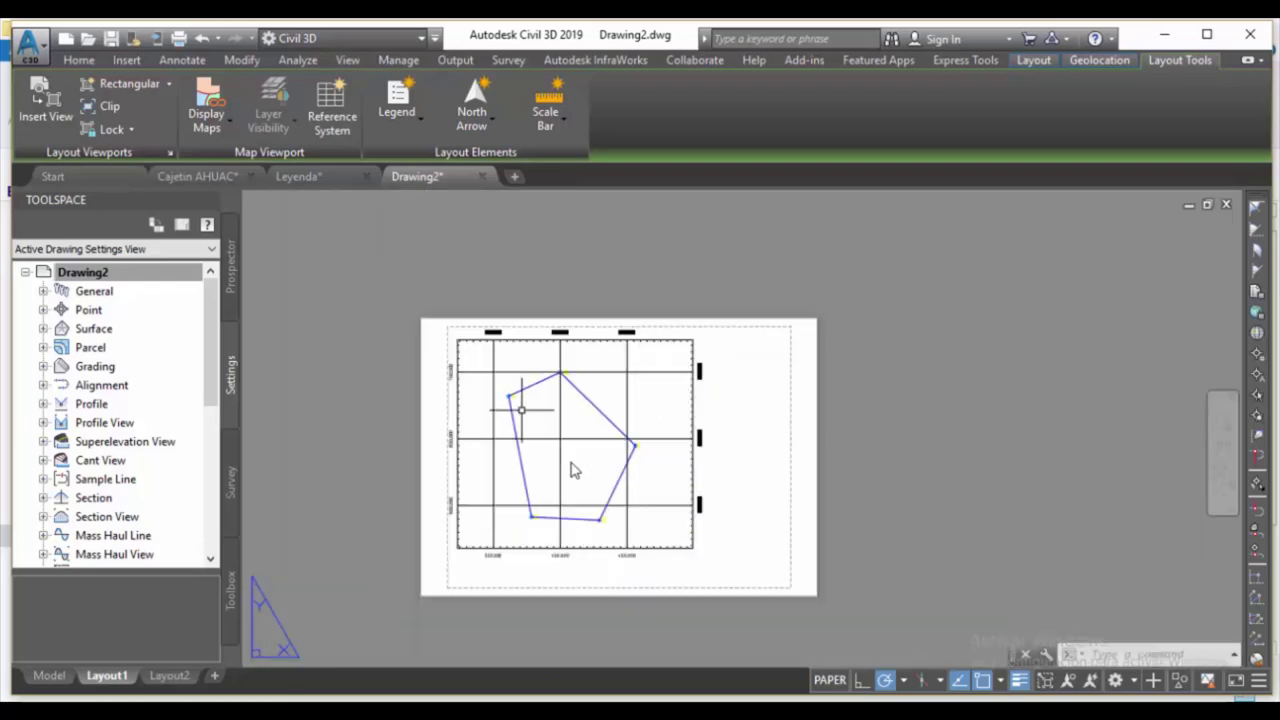
{"action": "scroll", "coordinate": [575, 470], "scroll_direction": "up", "scroll_amount": 5}
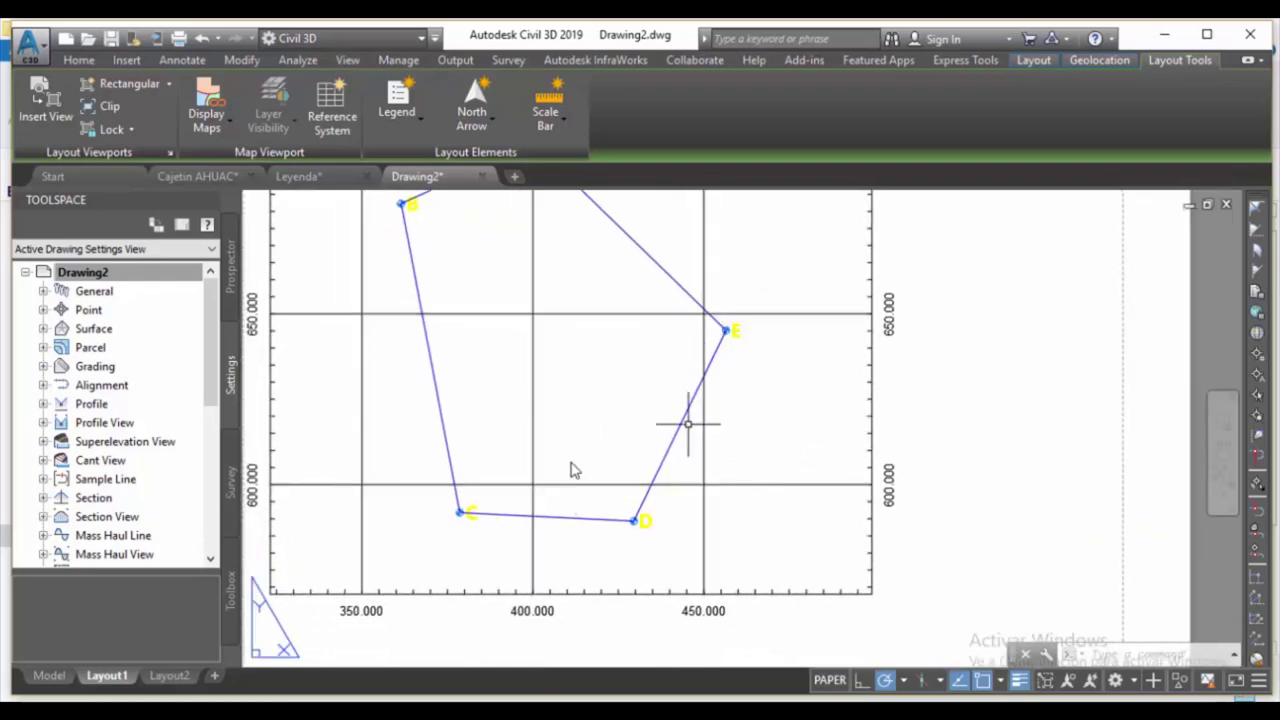
{"action": "scroll", "coordinate": [575, 470], "scroll_direction": "down", "scroll_amount": 2}
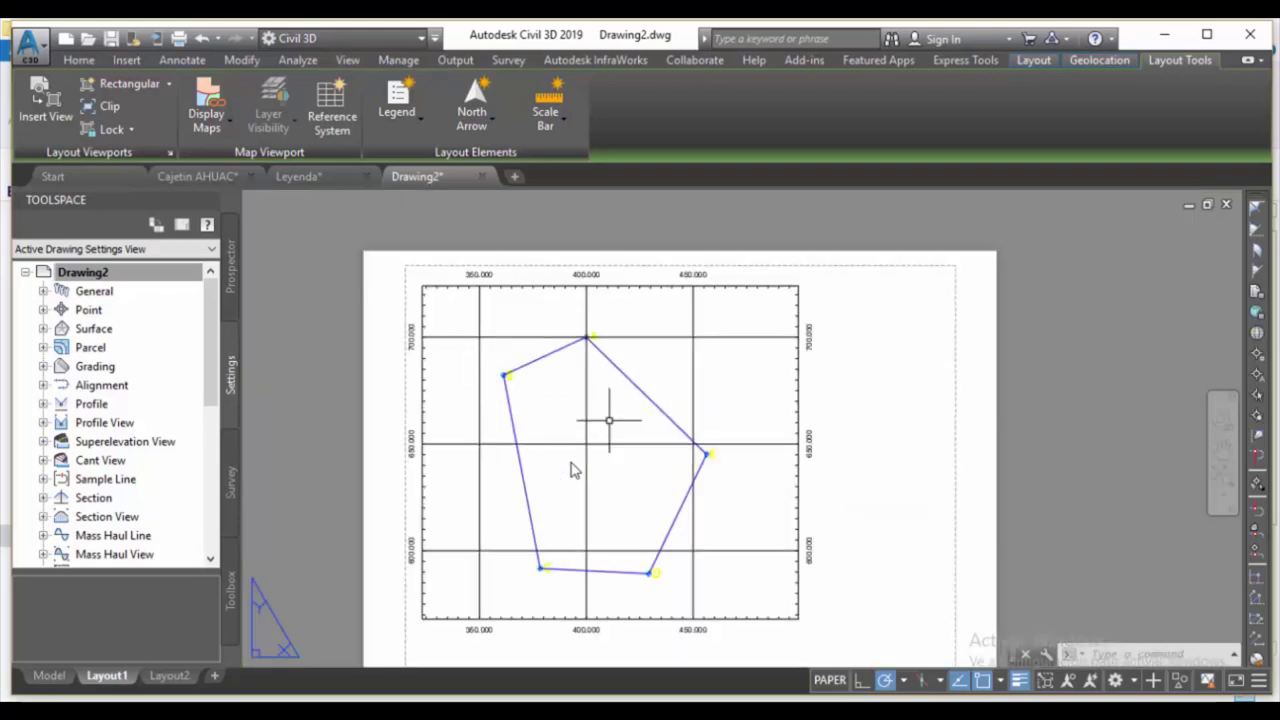
{"action": "left_click_drag", "start_coordinate": [609, 420], "coordinate": [612, 394]}
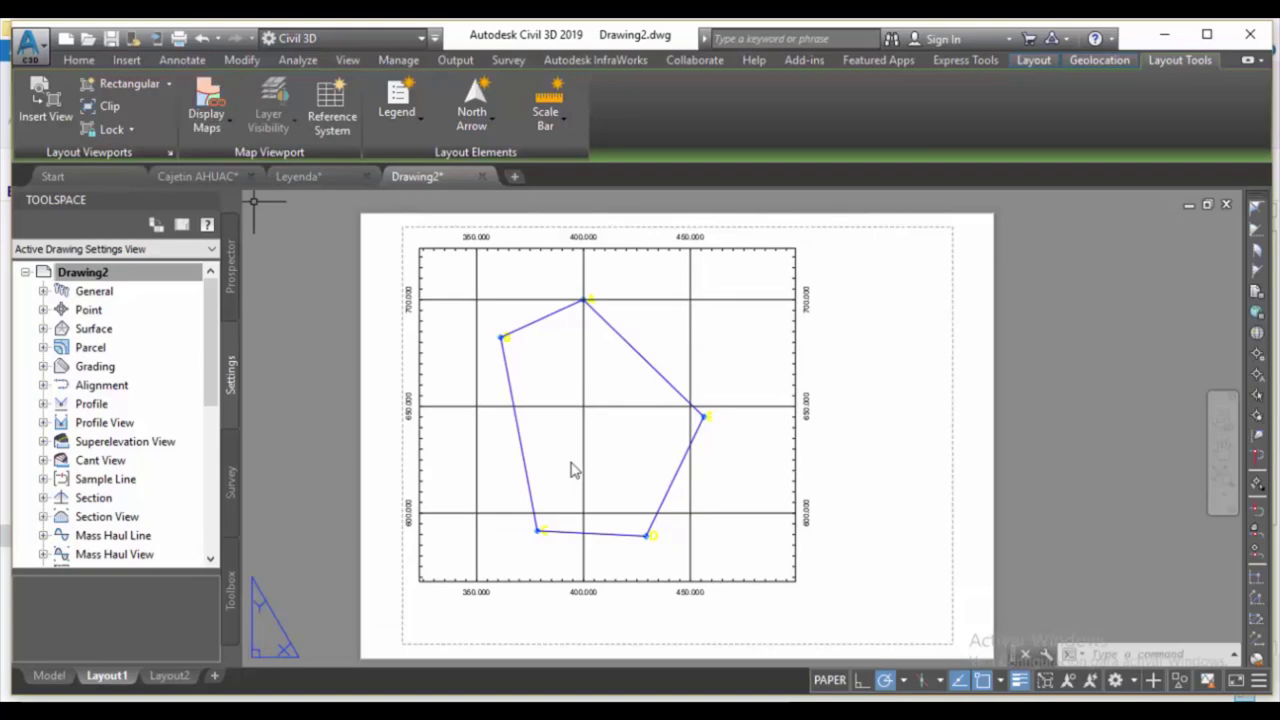
{"action": "left_click", "coordinate": [122, 83]}
{"action": "left_click_drag", "start_coordinate": [916, 409], "coordinate": [688, 399]}
{"action": "left_click", "coordinate": [875, 240]}
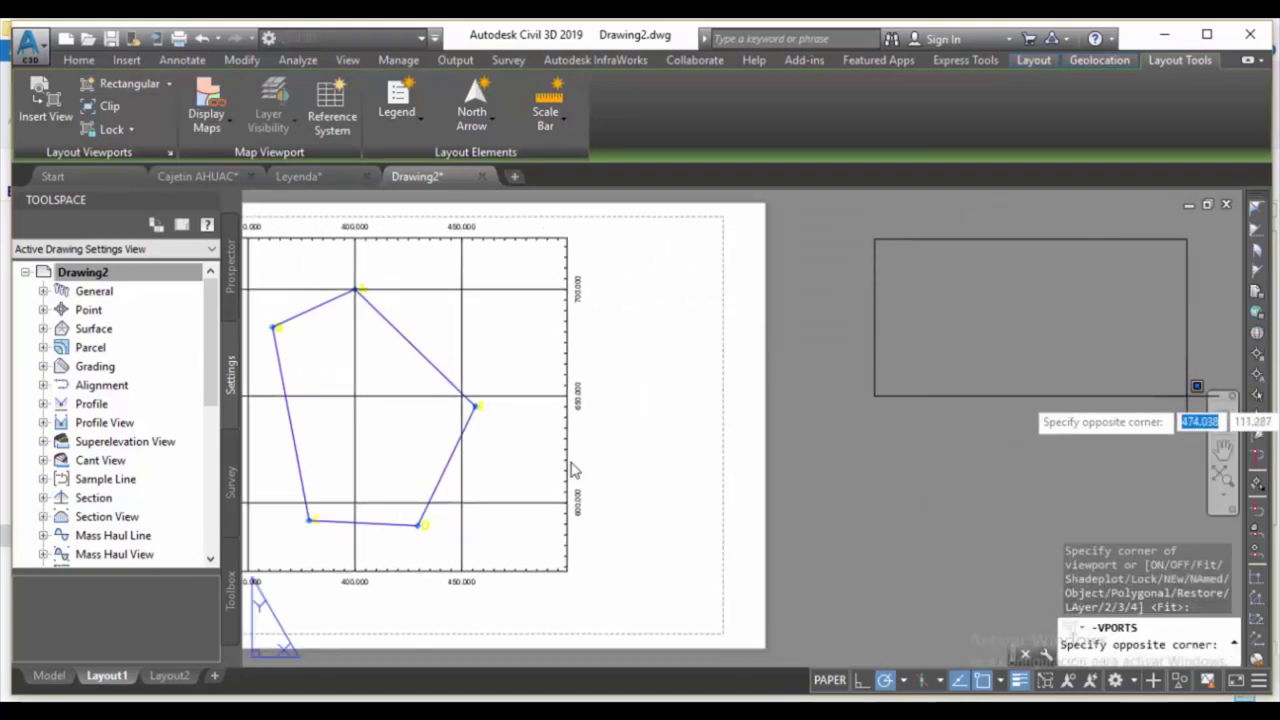
{"action": "left_click", "coordinate": [1178, 467]}
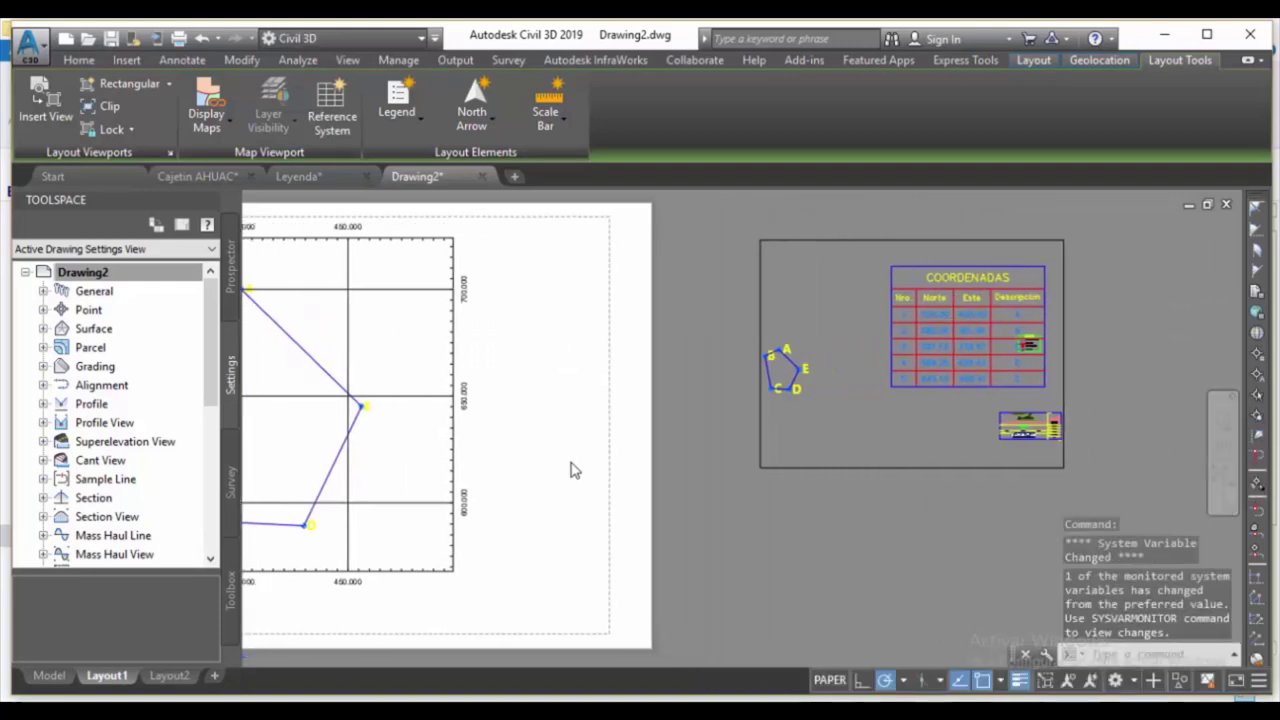
{"action": "left_click", "coordinate": [772, 240]}
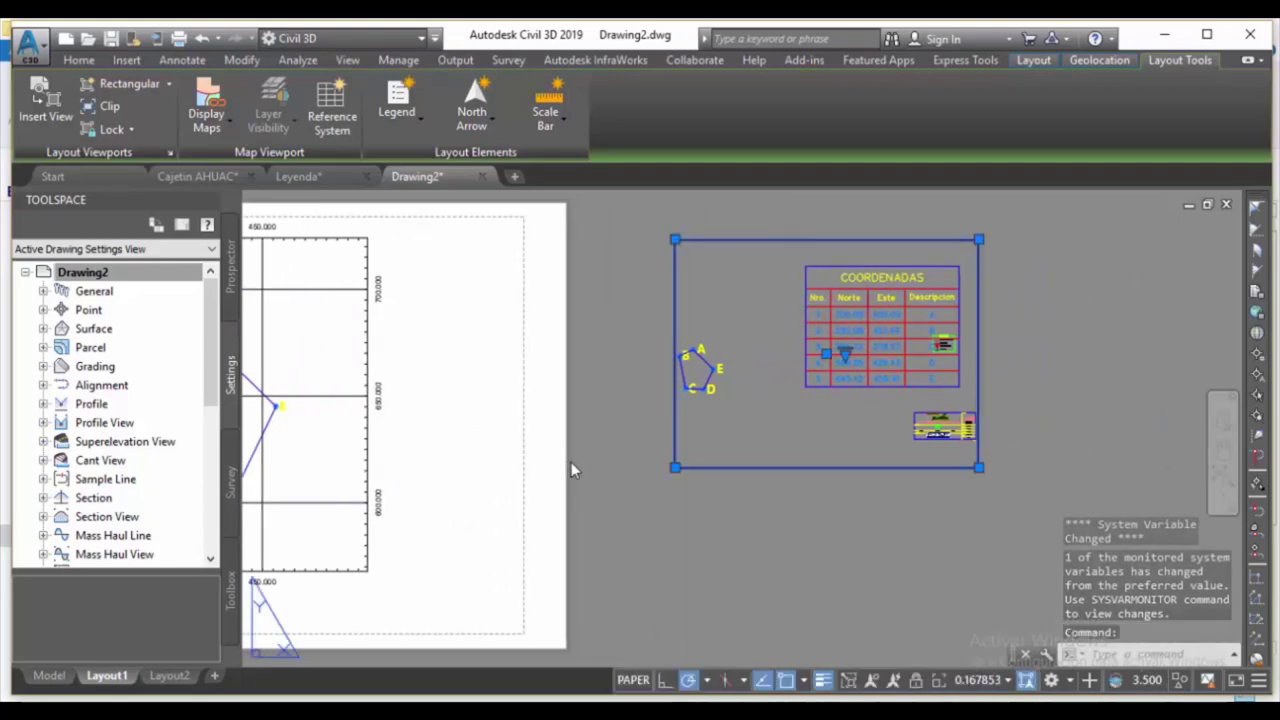
{"action": "key", "text": "Delete"}
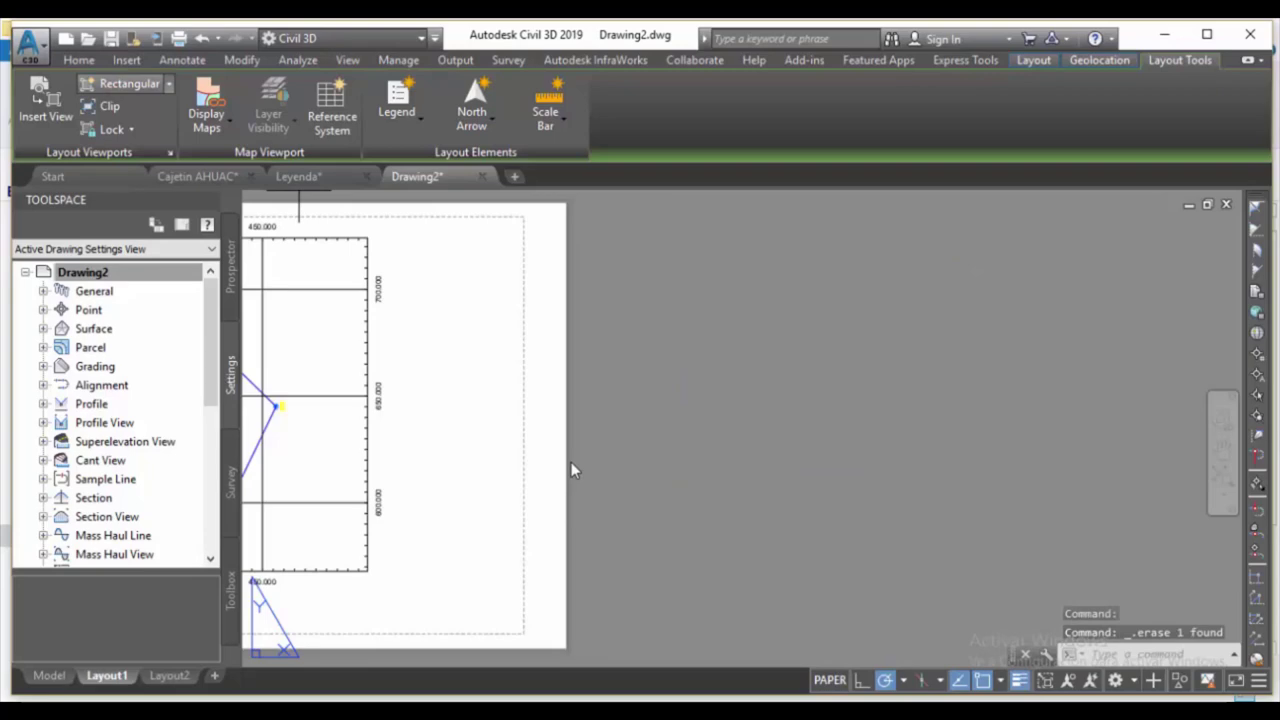
- Create a large rectangular viewport beside the sheet and shift its model view to bring the coordinate table near the middle
{"action": "scroll", "coordinate": [555, 334], "scroll_direction": "down", "scroll_amount": 3}
{"action": "left_click", "coordinate": [662, 340]}
{"action": "scroll", "coordinate": [659, 350], "scroll_direction": "down", "scroll_amount": 5}
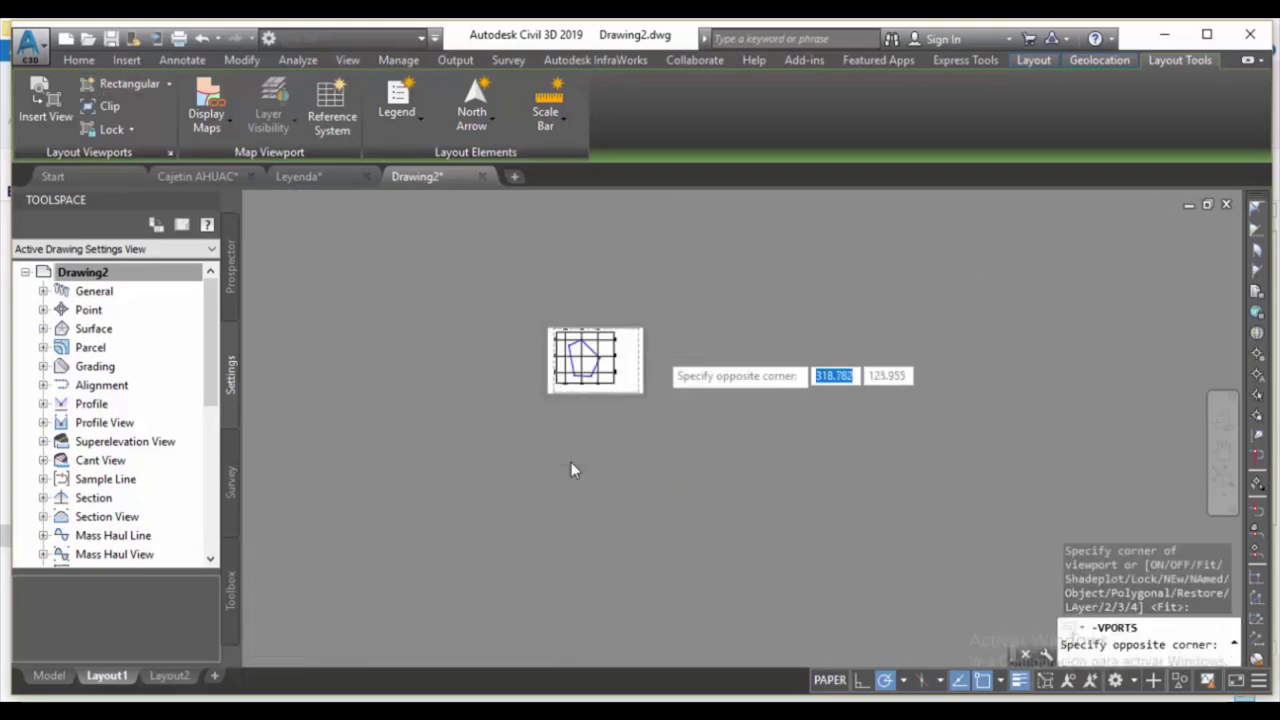
{"action": "scroll", "coordinate": [659, 350], "scroll_direction": "up", "scroll_amount": 2}
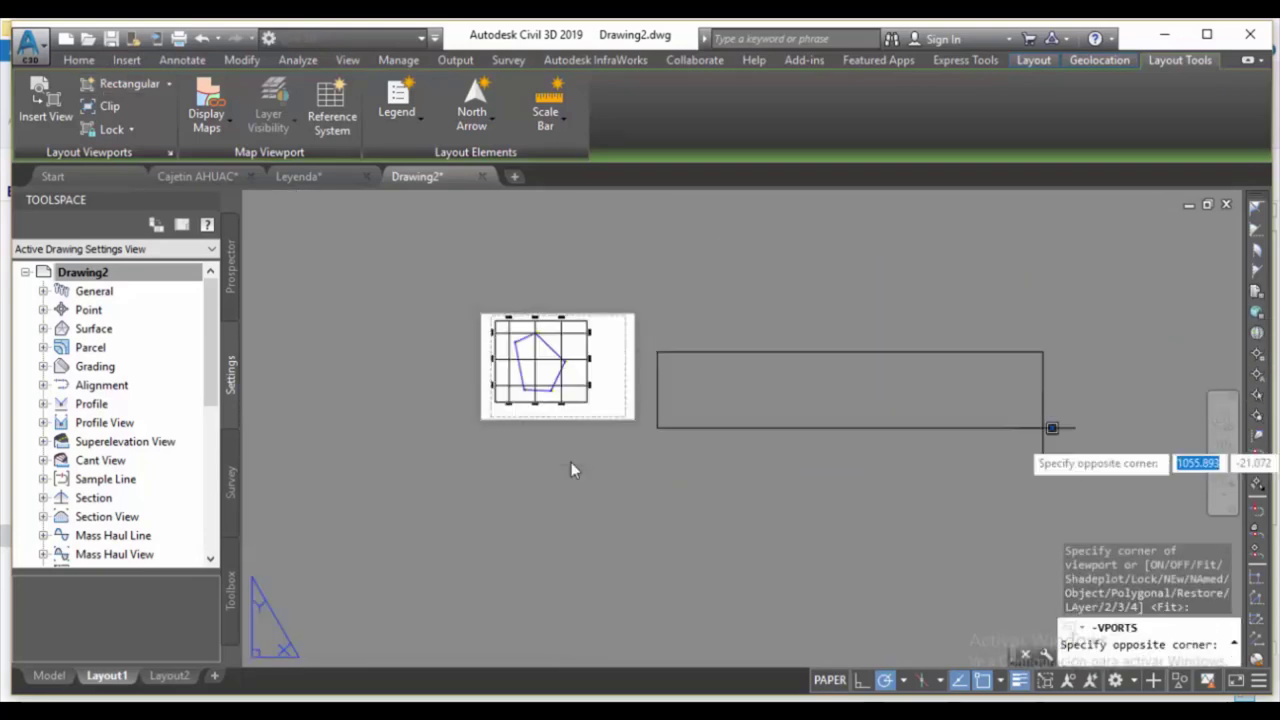
{"action": "left_click", "coordinate": [1031, 548]}
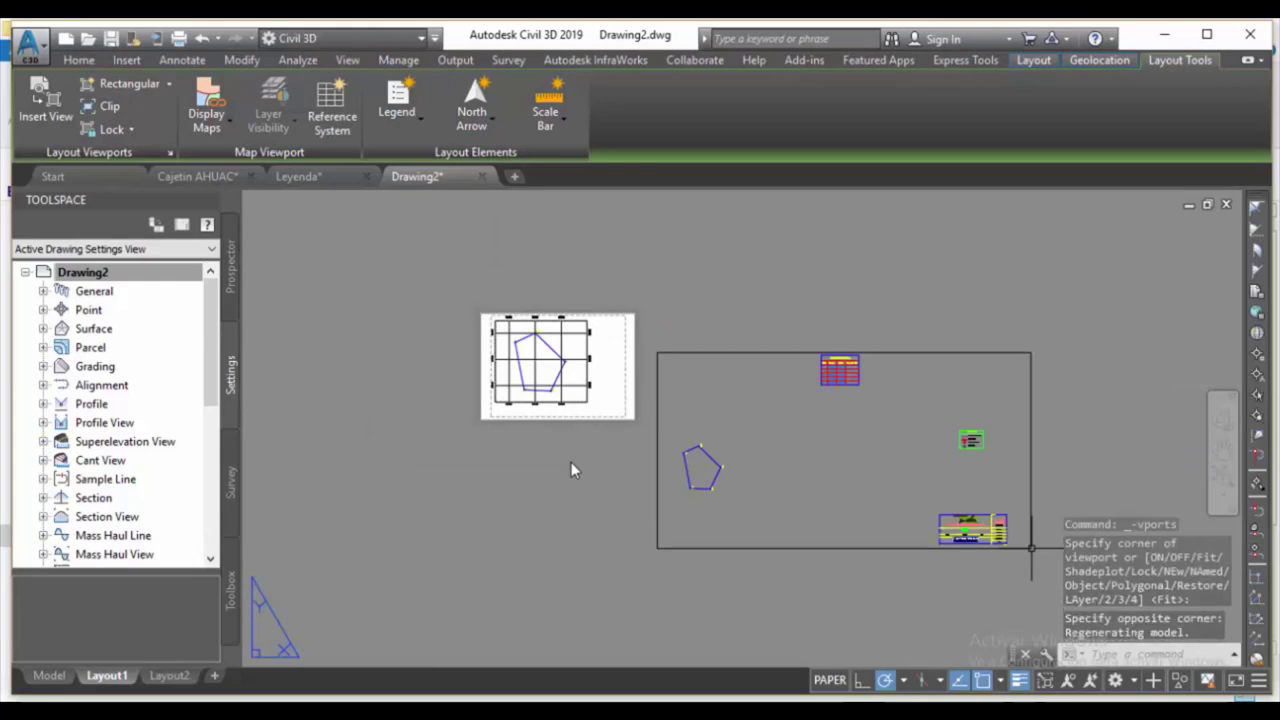
{"action": "double_click", "coordinate": [870, 391]}
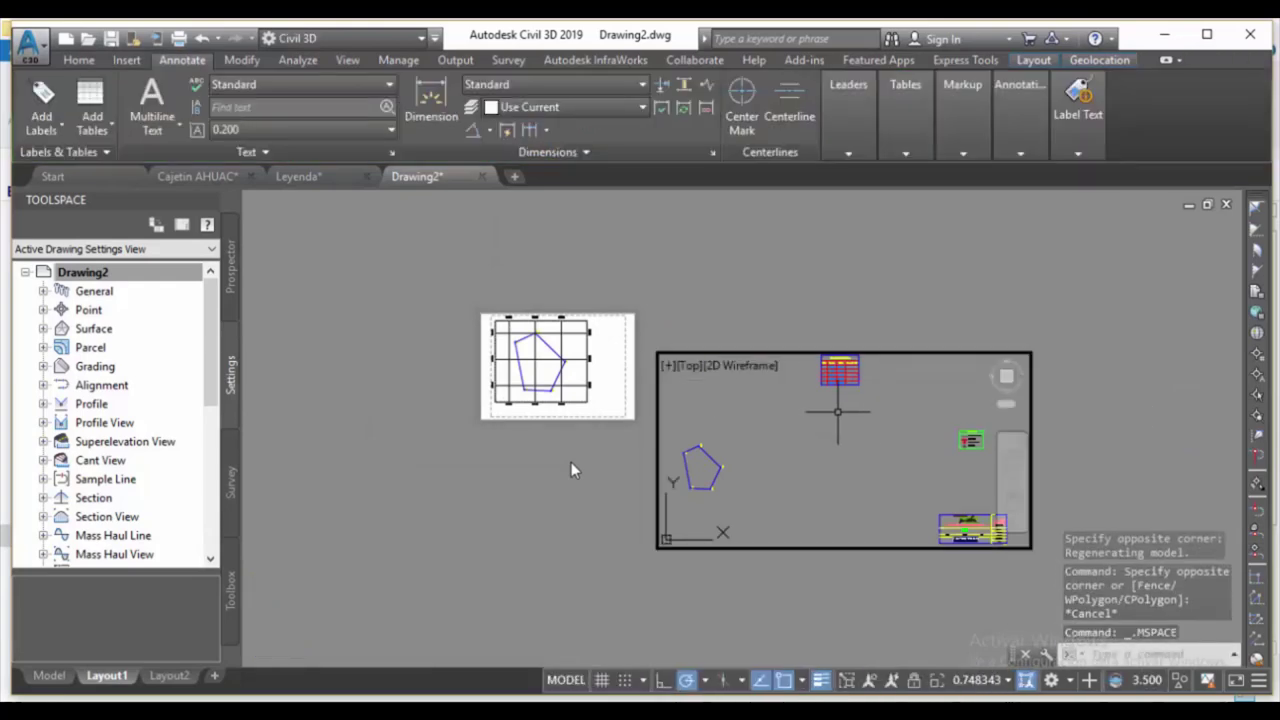
{"action": "left_click_drag", "start_coordinate": [838, 404], "coordinate": [838, 432]}
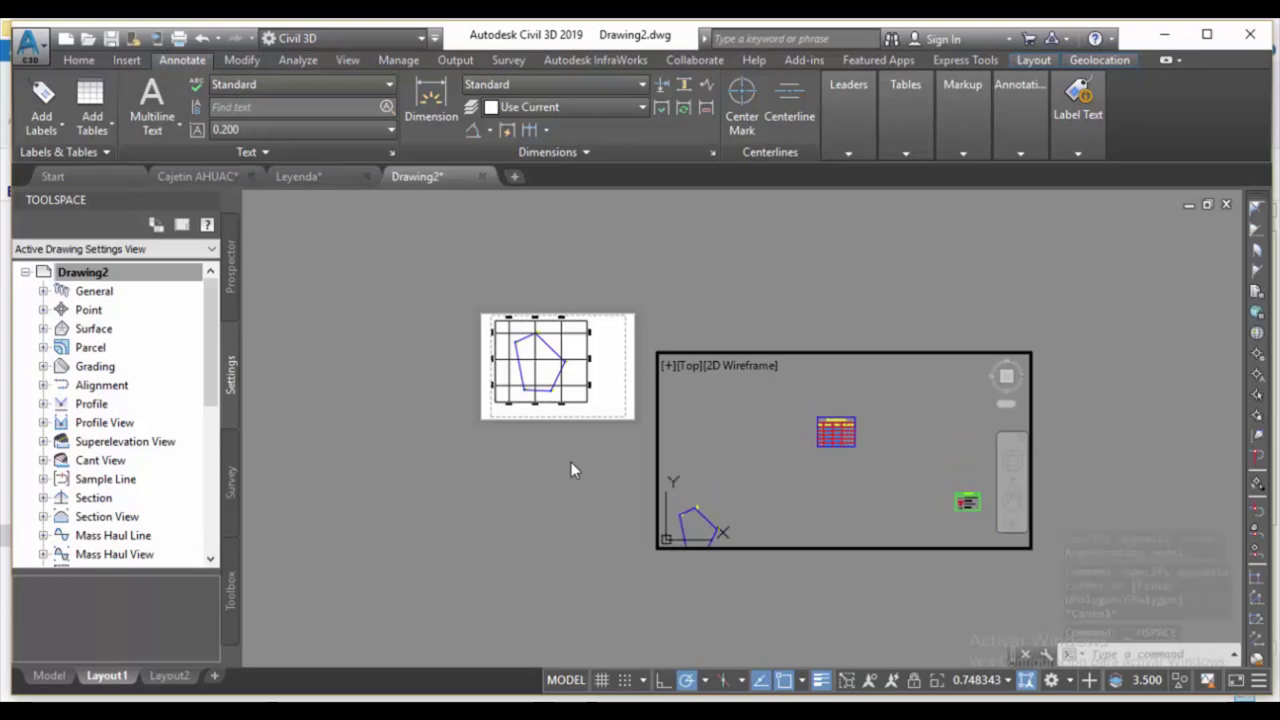
- Return to paper space and stretch two opposite corners of the new viewport to fit the coordinate table's border
{"action": "double_click", "coordinate": [861, 320]}
{"action": "left_click", "coordinate": [1029, 548]}
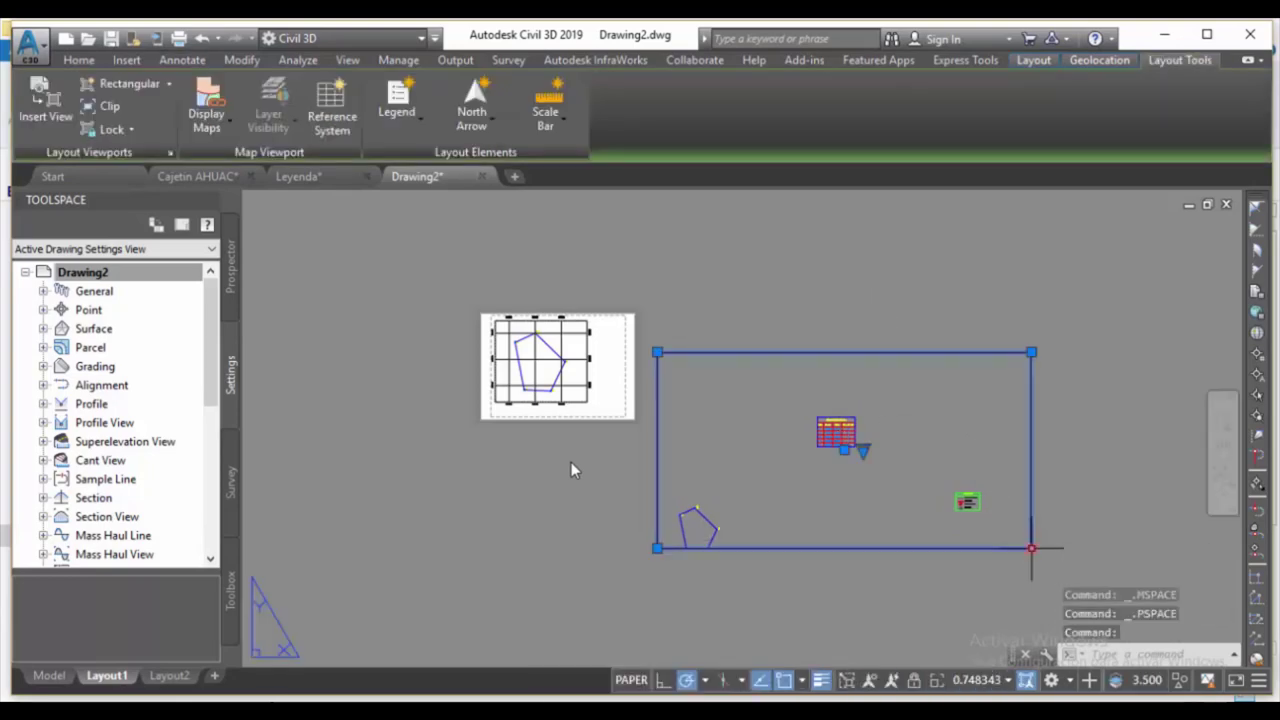
{"action": "left_click", "coordinate": [1031, 548]}
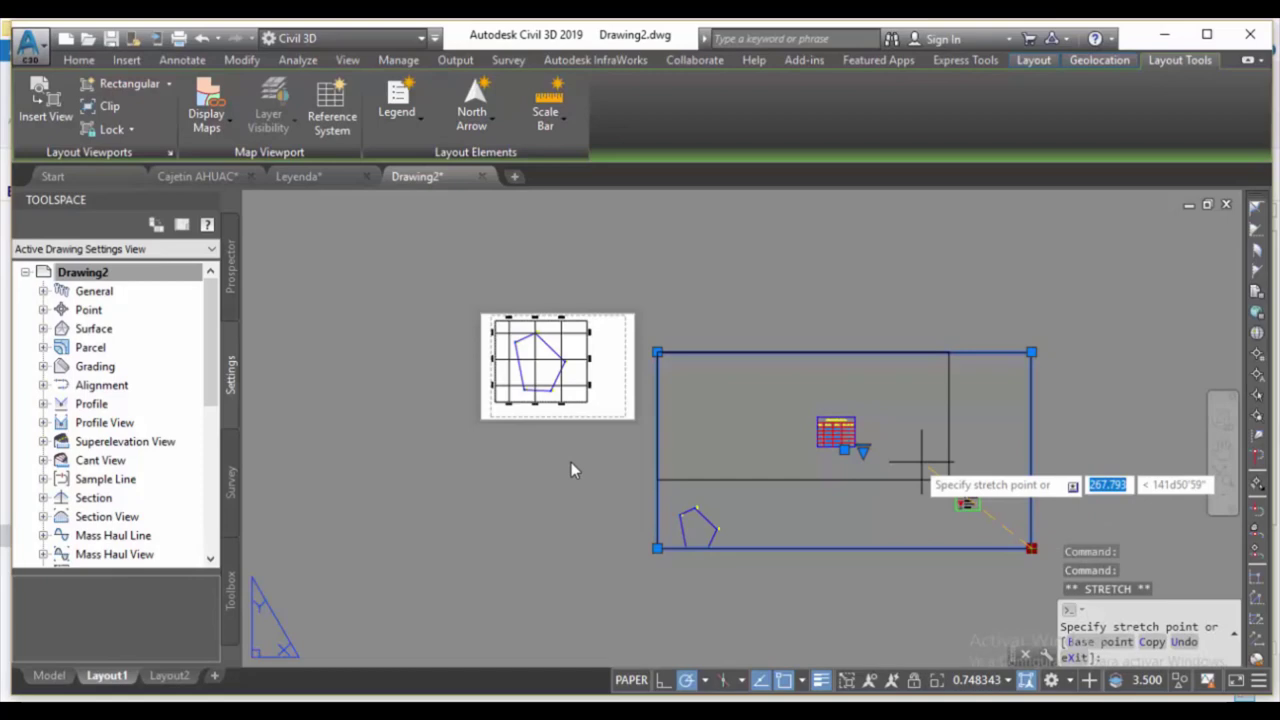
{"action": "scroll", "coordinate": [922, 462], "scroll_direction": "up", "scroll_amount": 4}
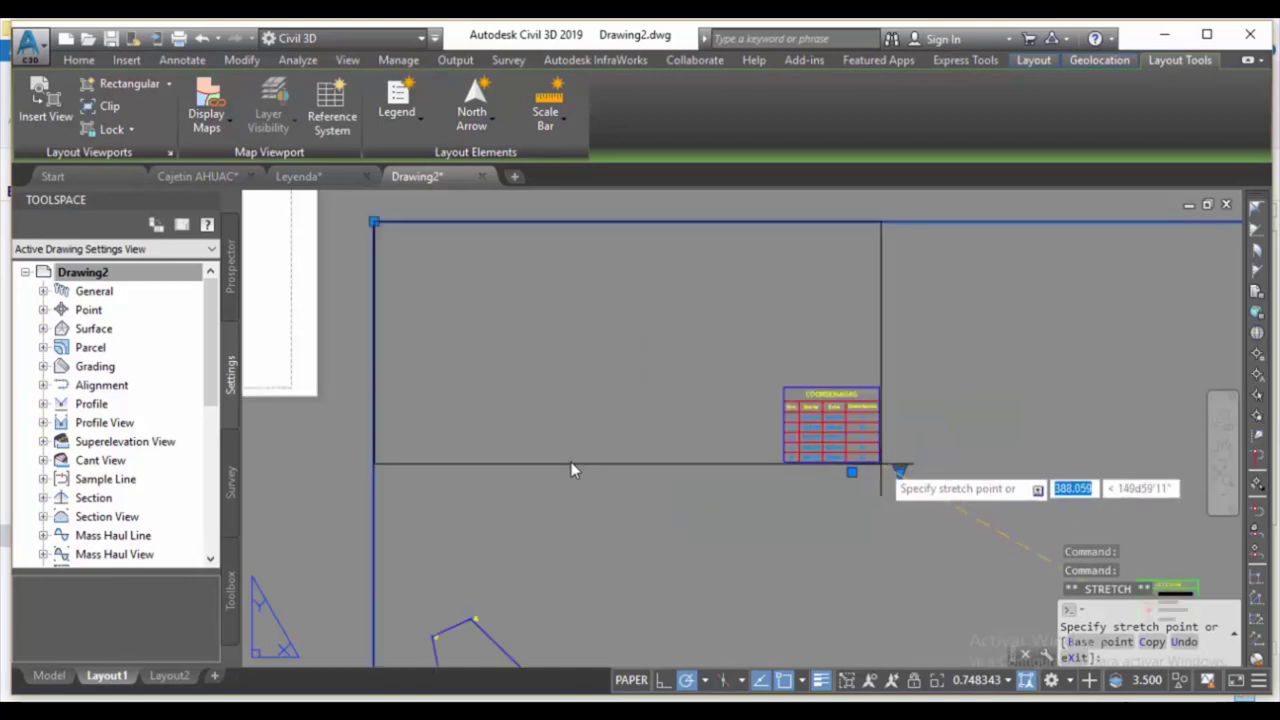
{"action": "left_click", "coordinate": [880, 463]}
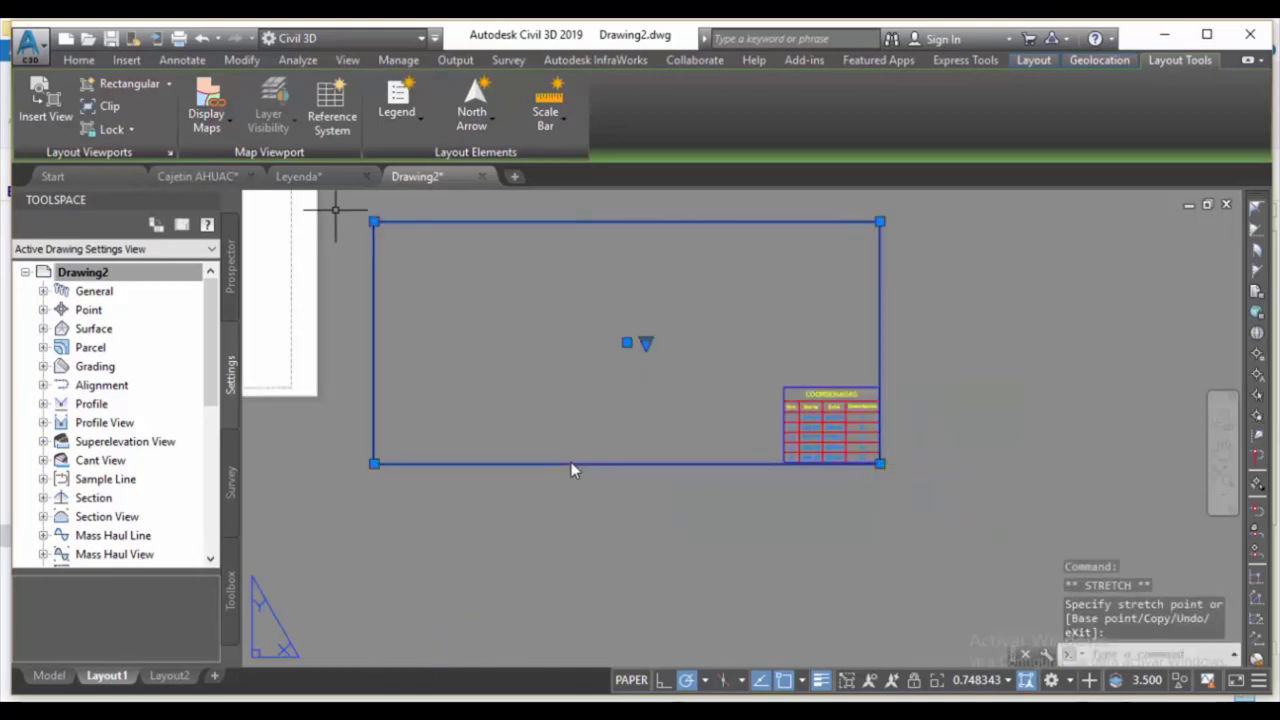
{"action": "left_click", "coordinate": [374, 221]}
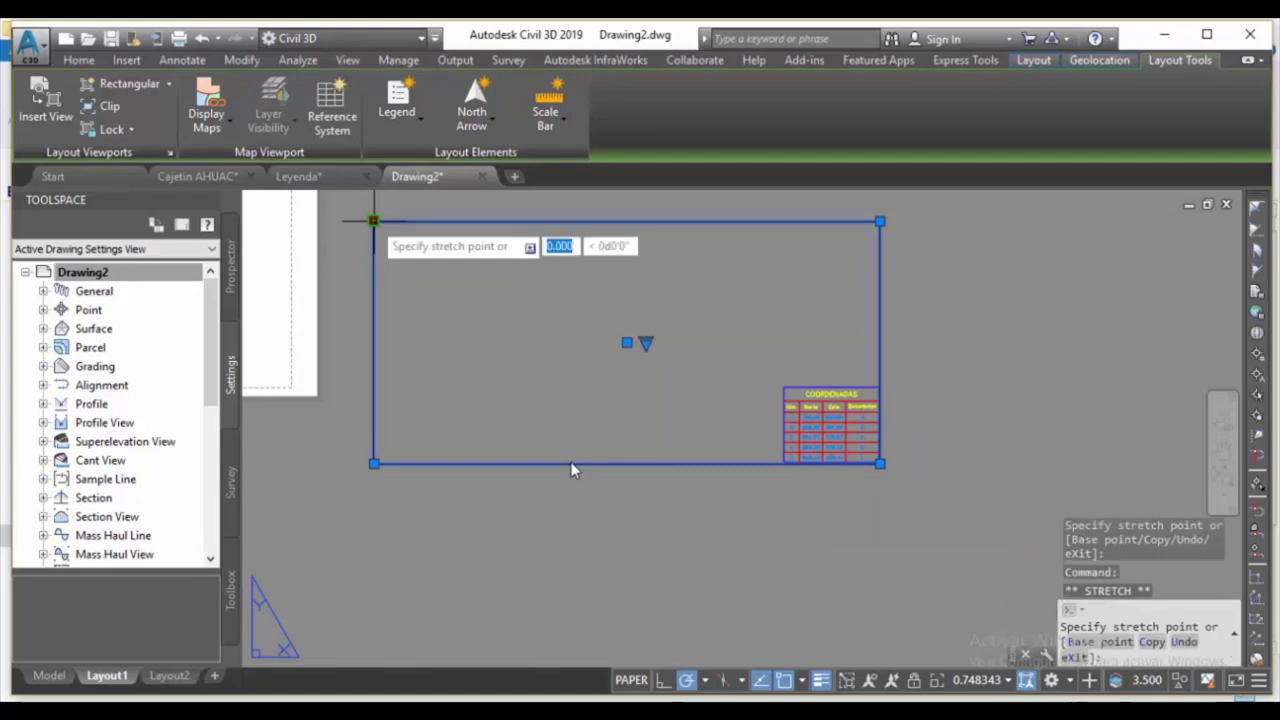
{"action": "left_click", "coordinate": [784, 387]}
- Move the coordinate table viewport onto the sheet, beside the upper part of the traverse viewport
{"action": "scroll", "coordinate": [781, 386], "scroll_direction": "down", "scroll_amount": 4}
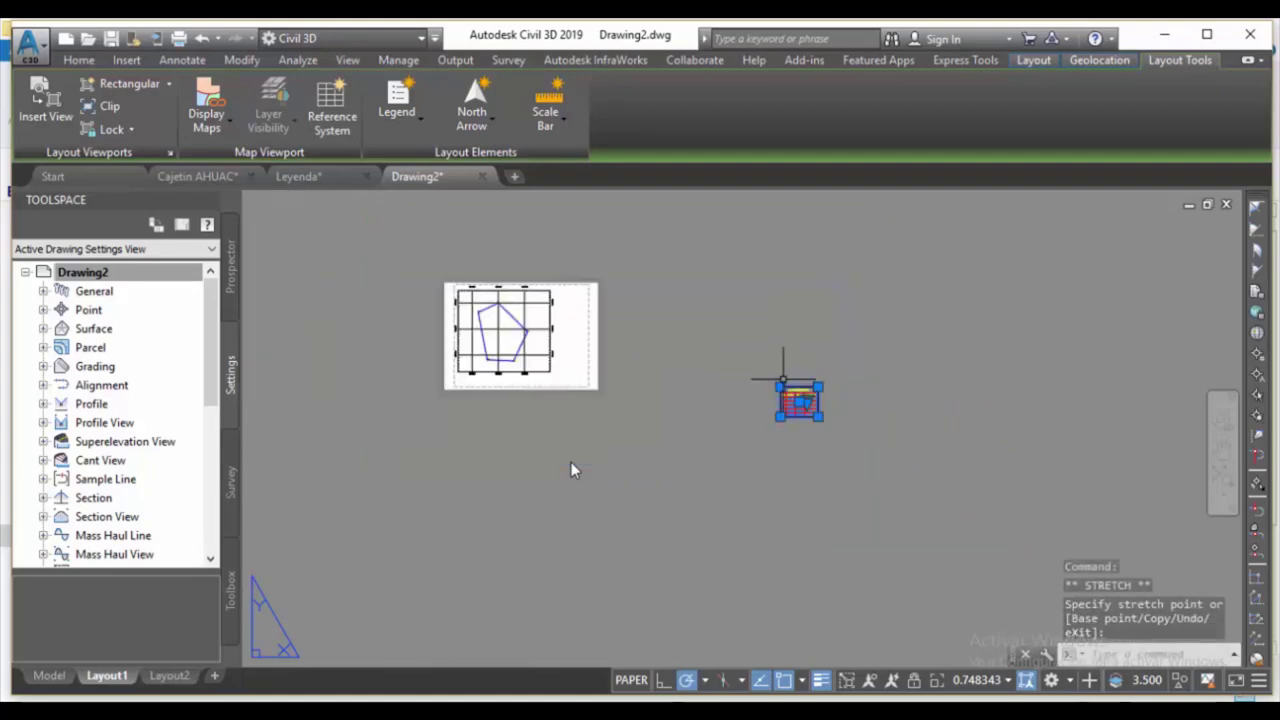
{"action": "left_click", "coordinate": [572, 470]}
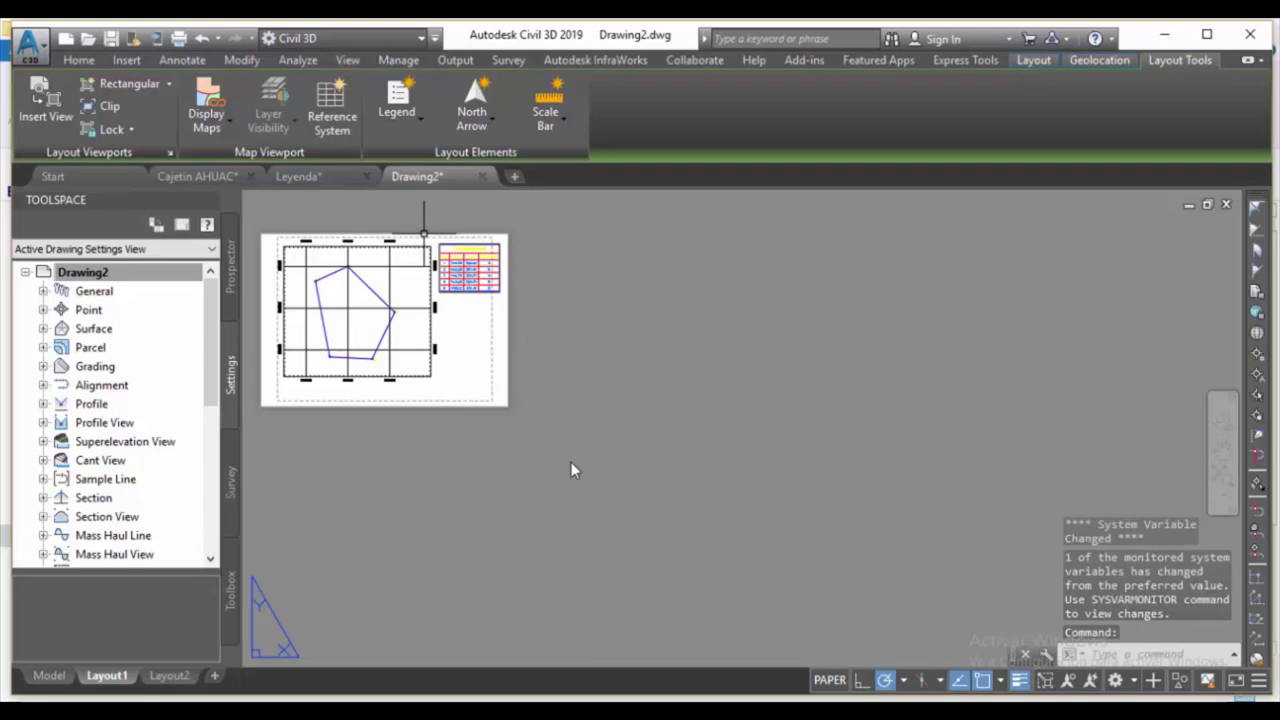
{"action": "scroll", "coordinate": [663, 286], "scroll_direction": "up", "scroll_amount": 3}
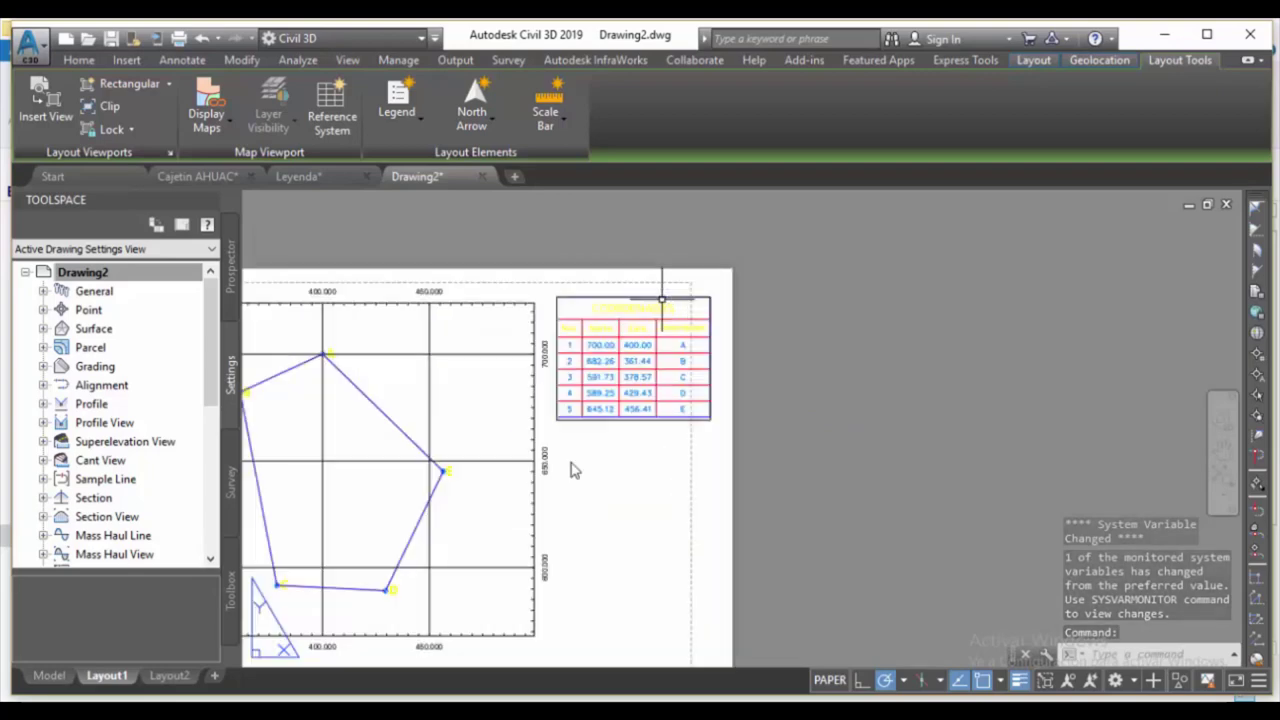
- Shrink the coordinate table inside its viewport, then refit the frame to the table border and shift it within the printable margin
{"action": "double_click", "coordinate": [641, 345]}
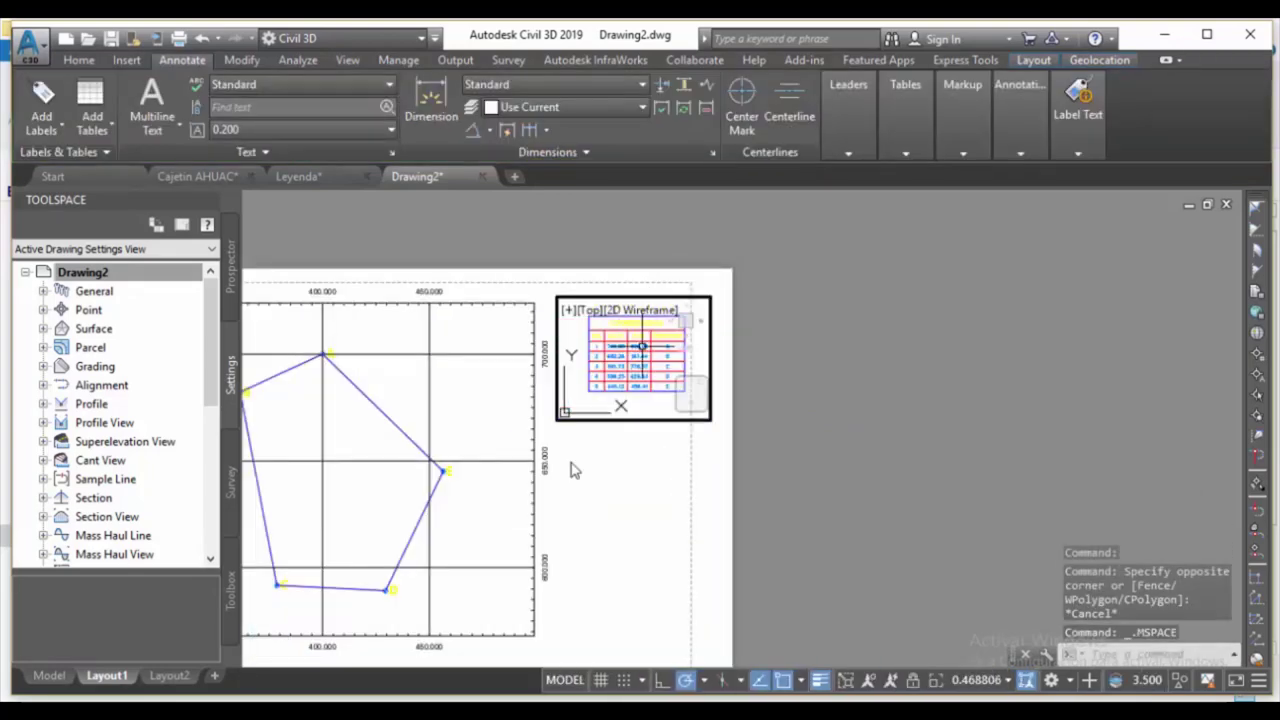
{"action": "double_click", "coordinate": [575, 470]}
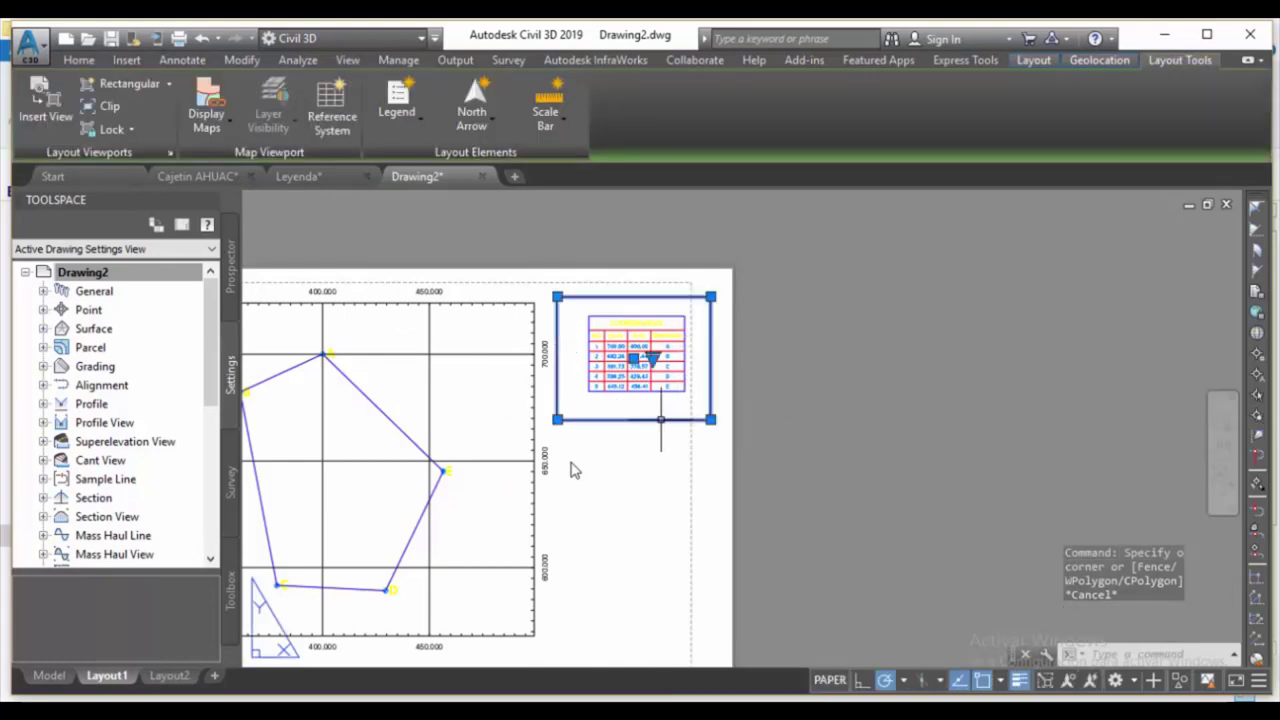
{"action": "left_click", "coordinate": [710, 420]}
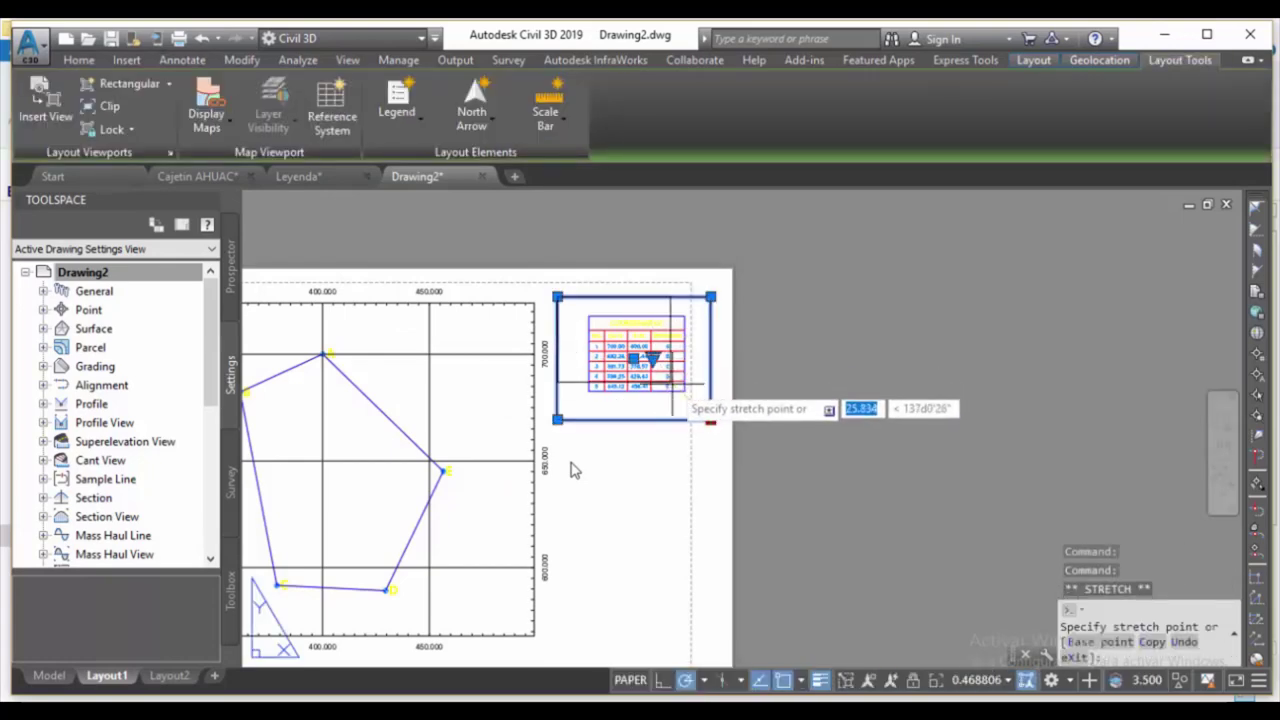
{"action": "left_click", "coordinate": [686, 390]}
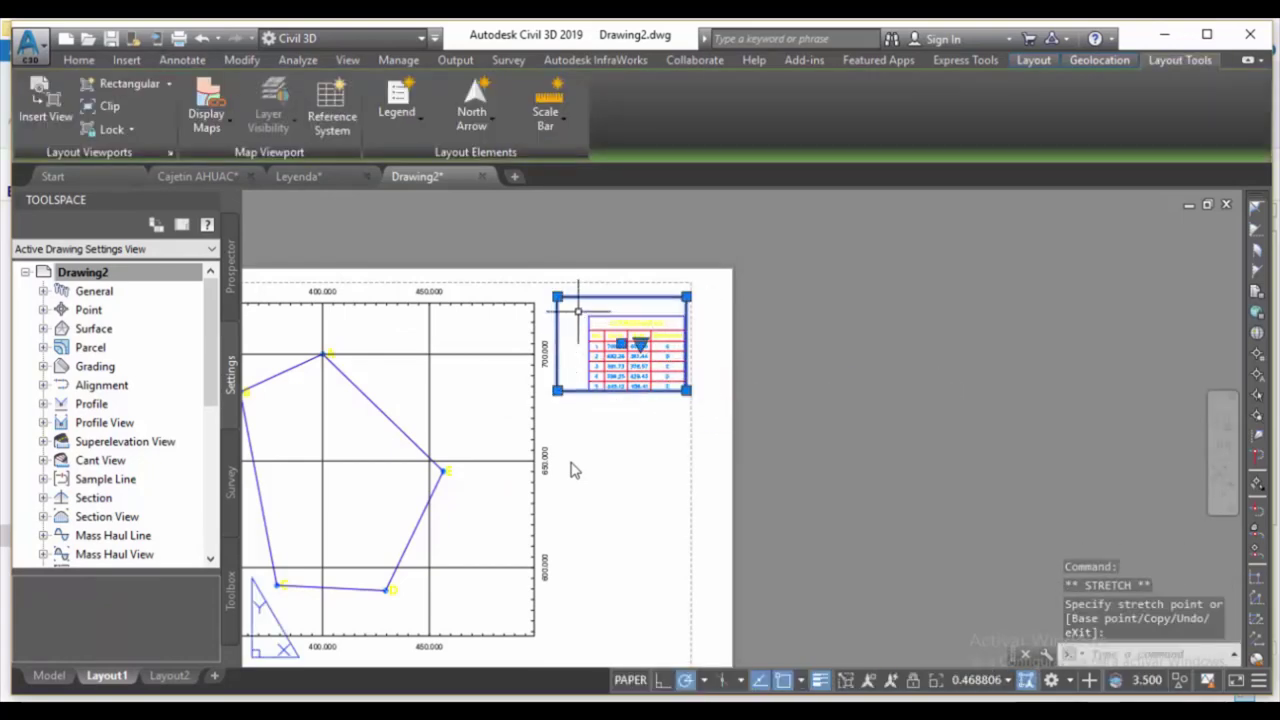
{"action": "left_click", "coordinate": [557, 297]}
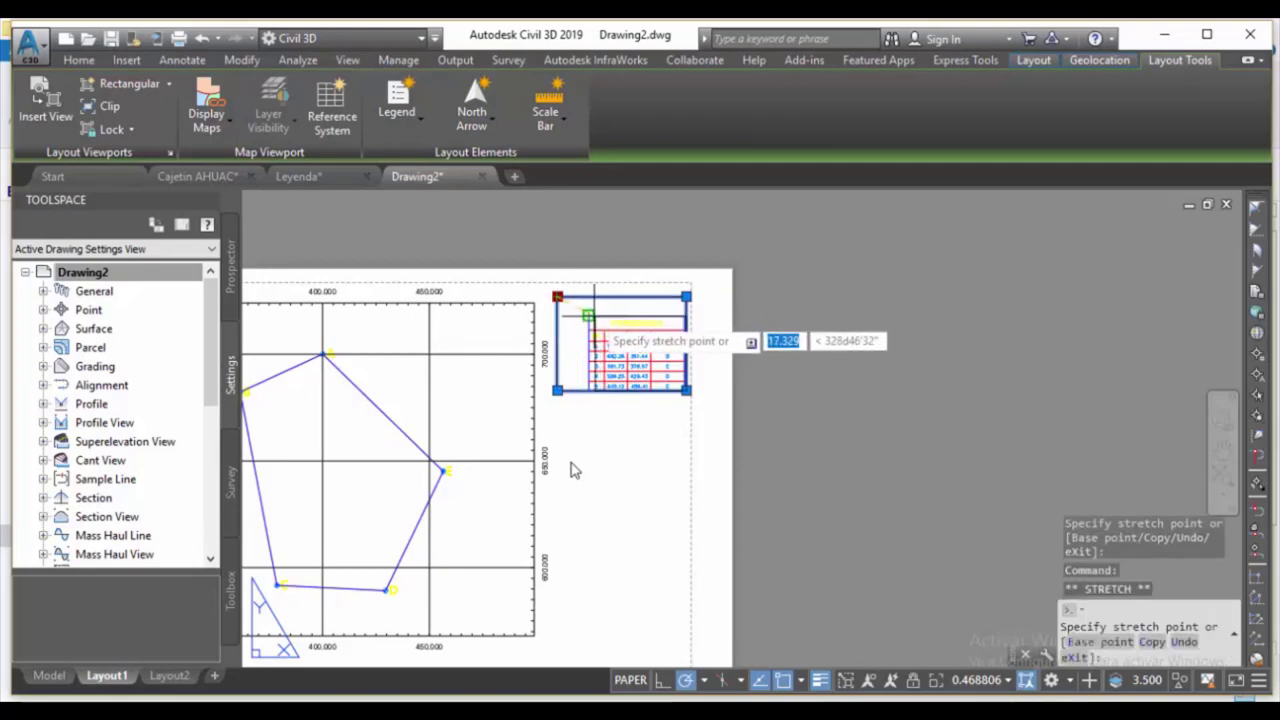
{"action": "left_click", "coordinate": [590, 316]}
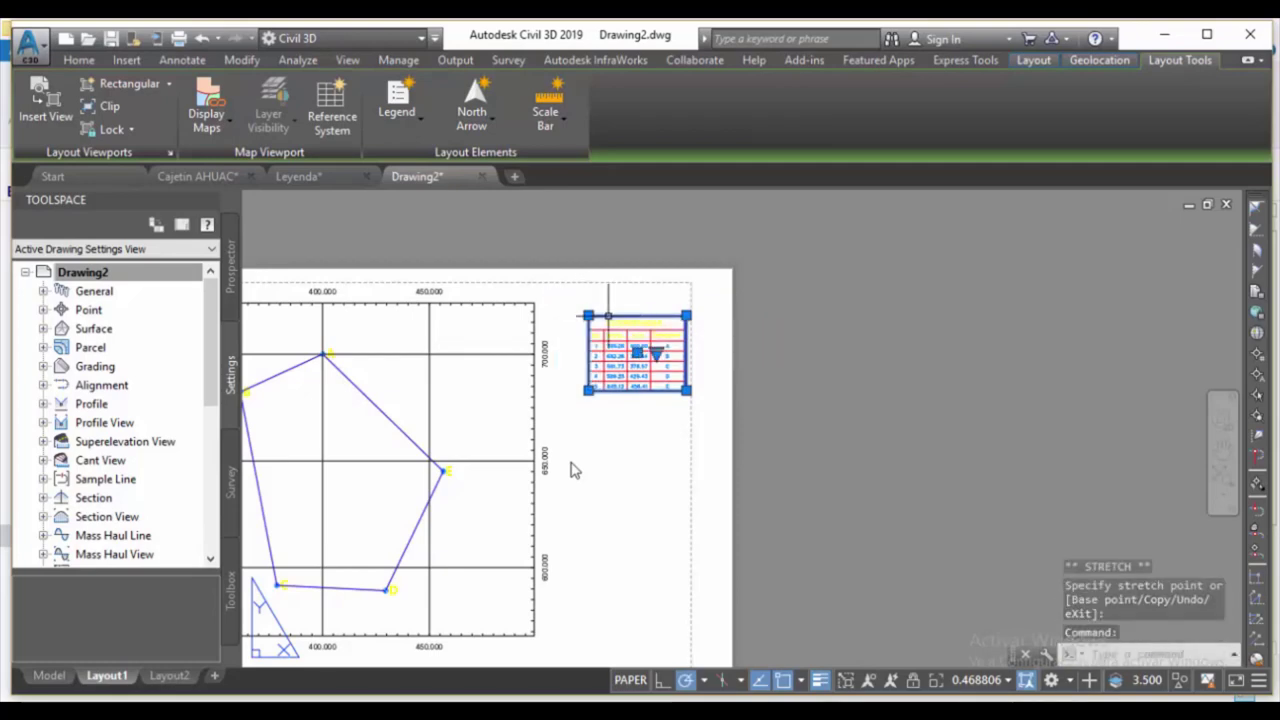
{"action": "key", "text": "Escape"}
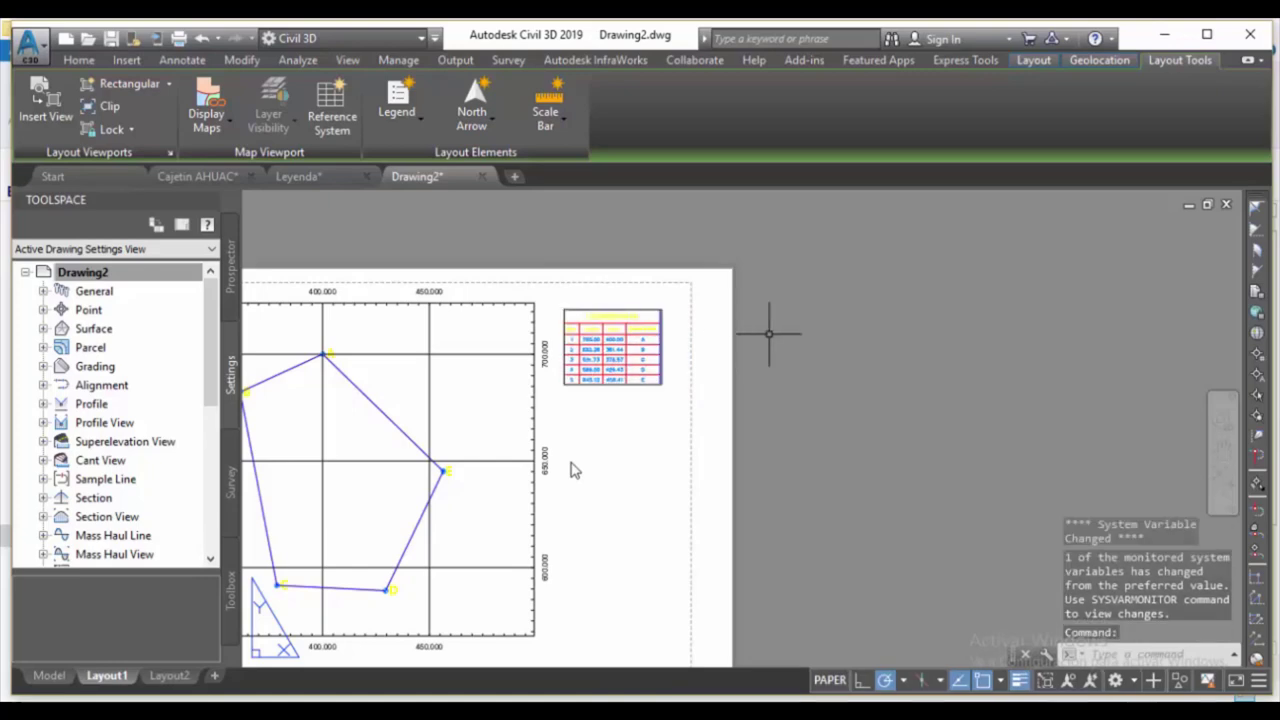
- Create another large rectangular viewport beside the sheet and shift its model view to bring the title block near the middle
{"action": "left_click", "coordinate": [810, 340]}
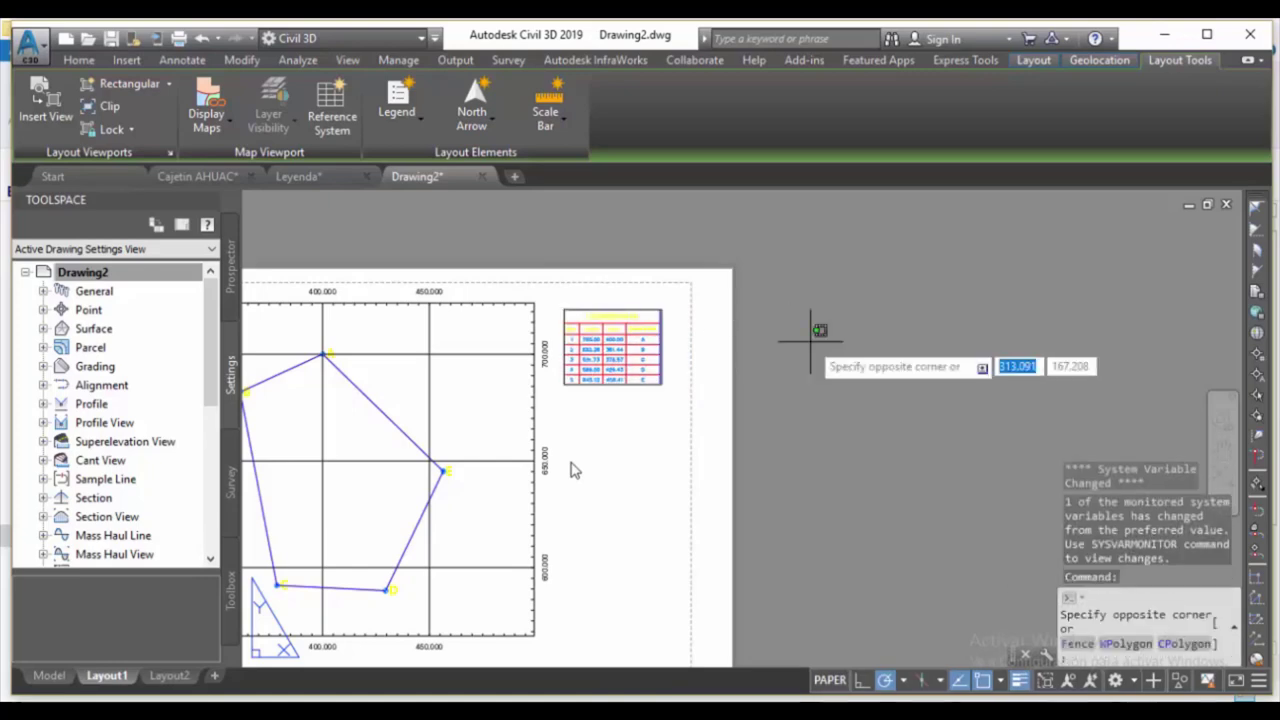
{"action": "scroll", "coordinate": [811, 363], "scroll_direction": "down", "scroll_amount": 2}
{"action": "left_click_drag", "start_coordinate": [815, 400], "coordinate": [691, 357]}
{"action": "key", "text": "Escape"}
{"action": "scroll", "coordinate": [686, 366], "scroll_direction": "down", "scroll_amount": 2}
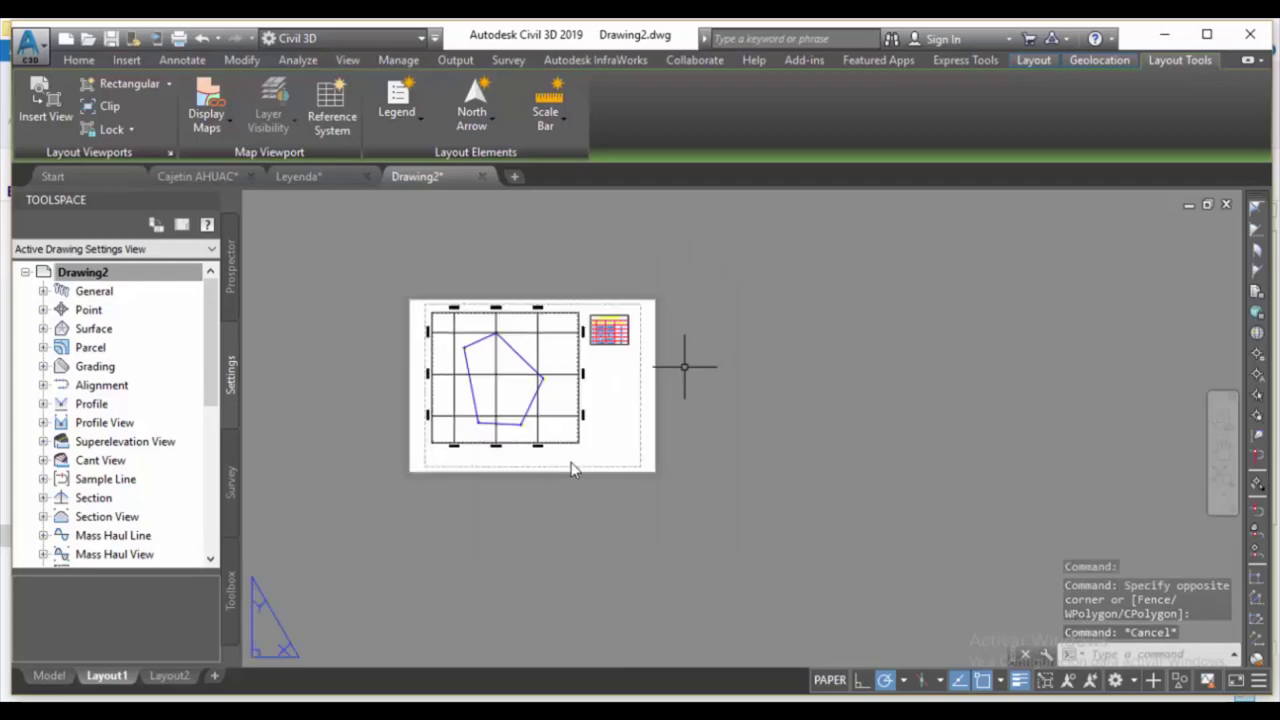
{"action": "left_click", "coordinate": [120, 83]}
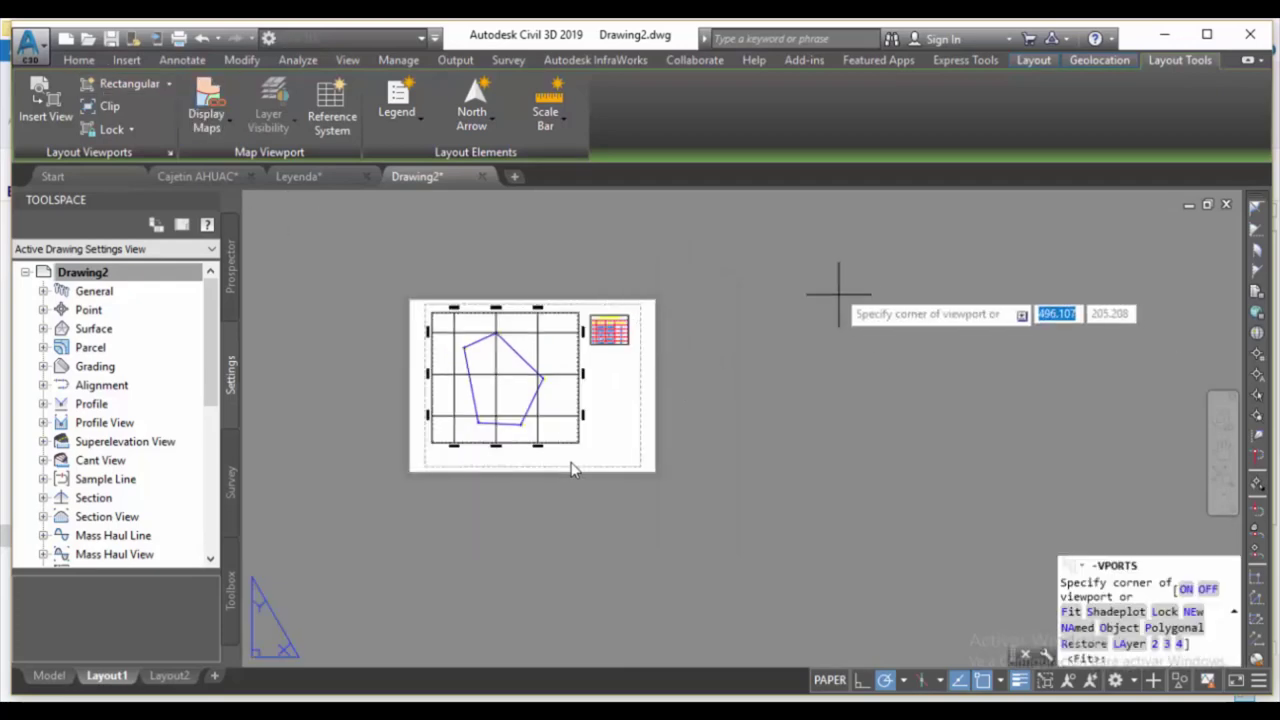
{"action": "left_click", "coordinate": [752, 252]}
{"action": "left_click", "coordinate": [1157, 517]}
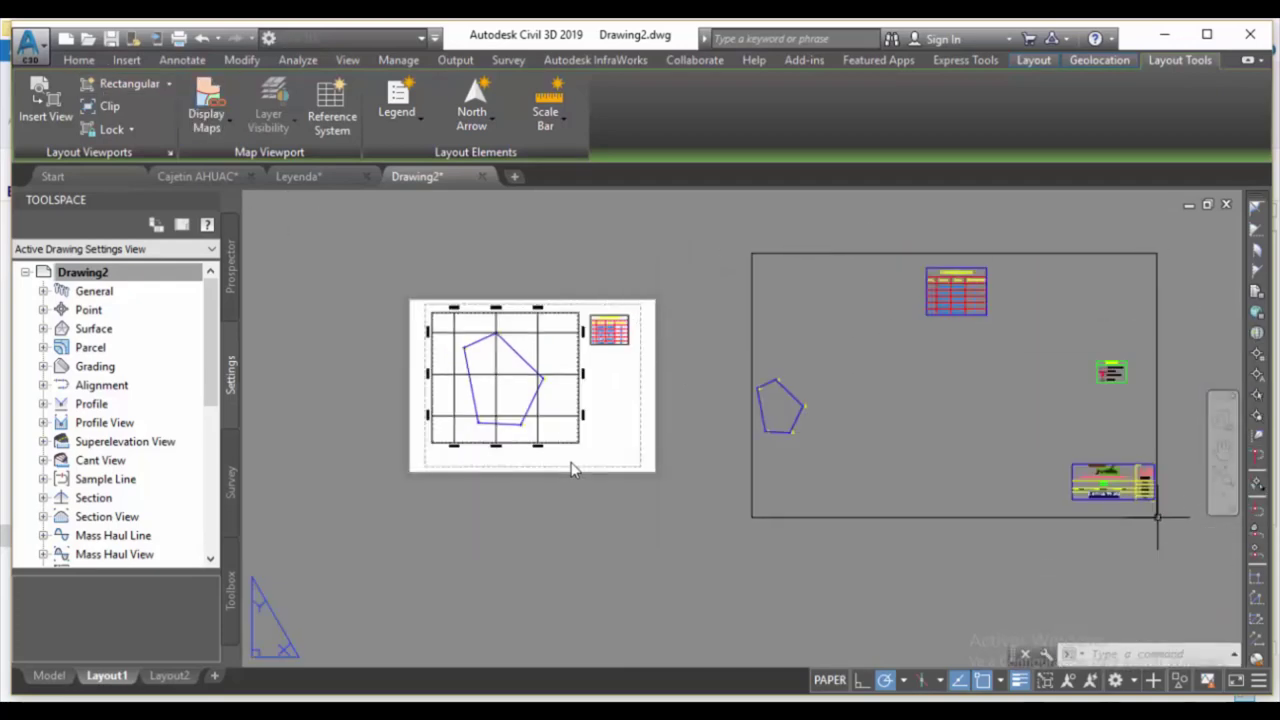
{"action": "double_click", "coordinate": [1090, 370]}
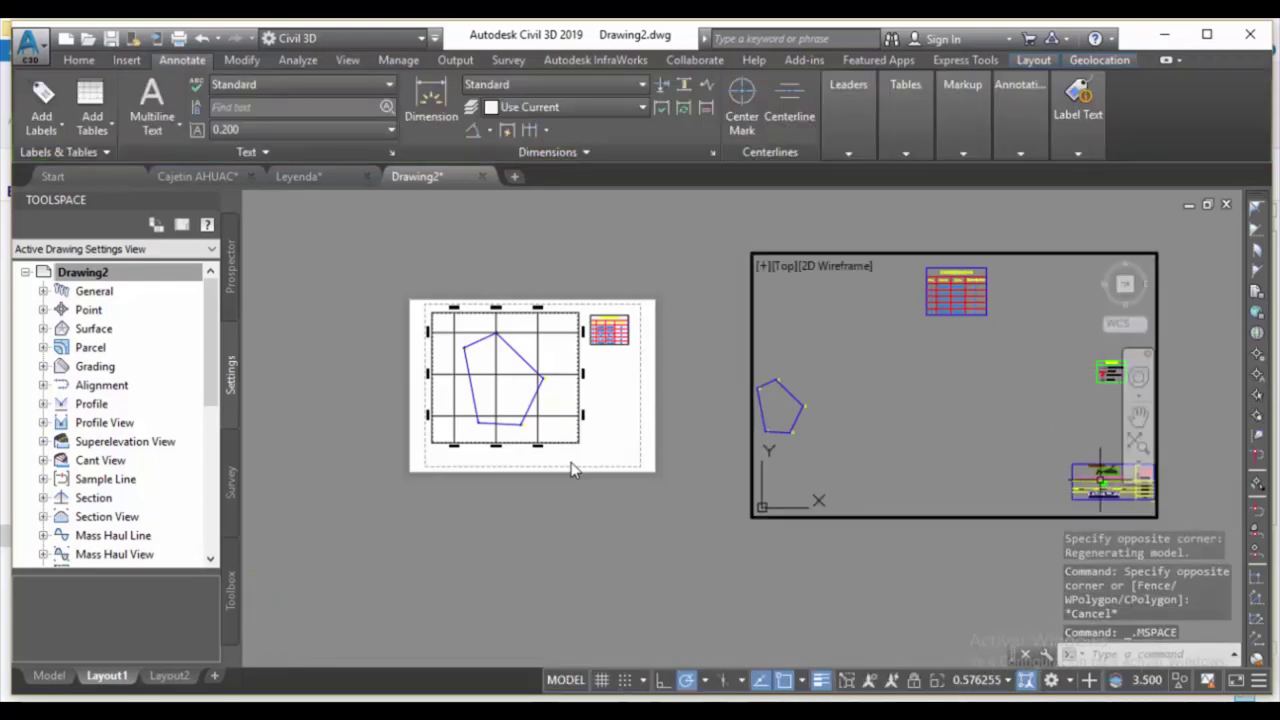
{"action": "mouse_move", "coordinate": [1101, 479]}
{"action": "left_mouse_down"}
{"action": "mouse_move", "coordinate": [947, 392]}
{"action": "mouse_move", "coordinate": [937, 360]}
{"action": "left_mouse_up"}
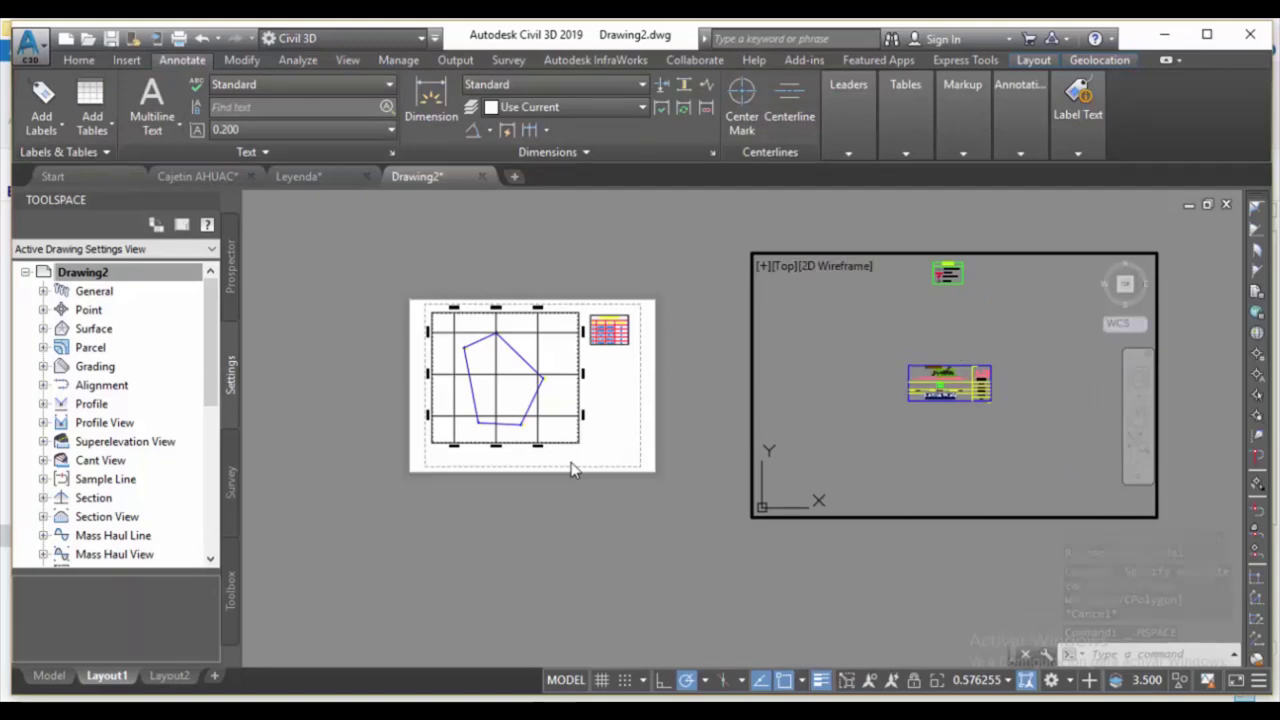
- Return to paper space and stretch two opposite corners of the viewport to fit the title block's border
{"action": "double_click", "coordinate": [754, 252]}
{"action": "left_click", "coordinate": [752, 252]}
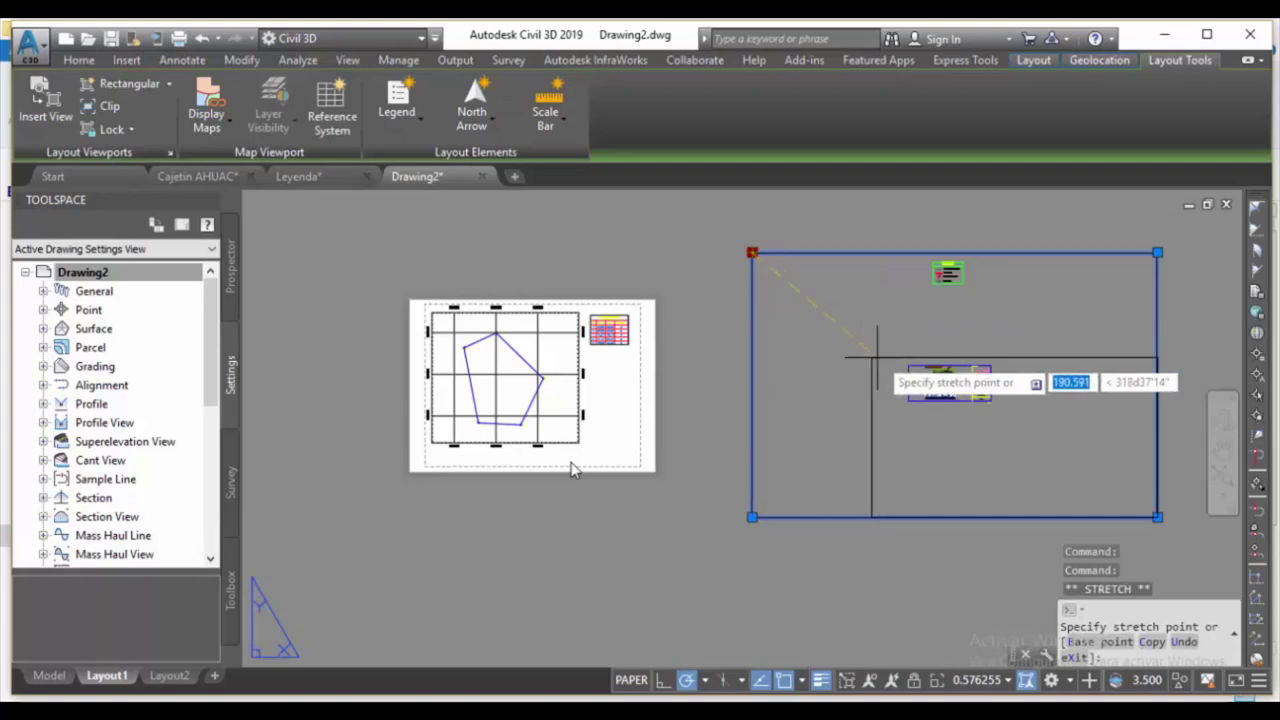
{"action": "left_click", "coordinate": [908, 366]}
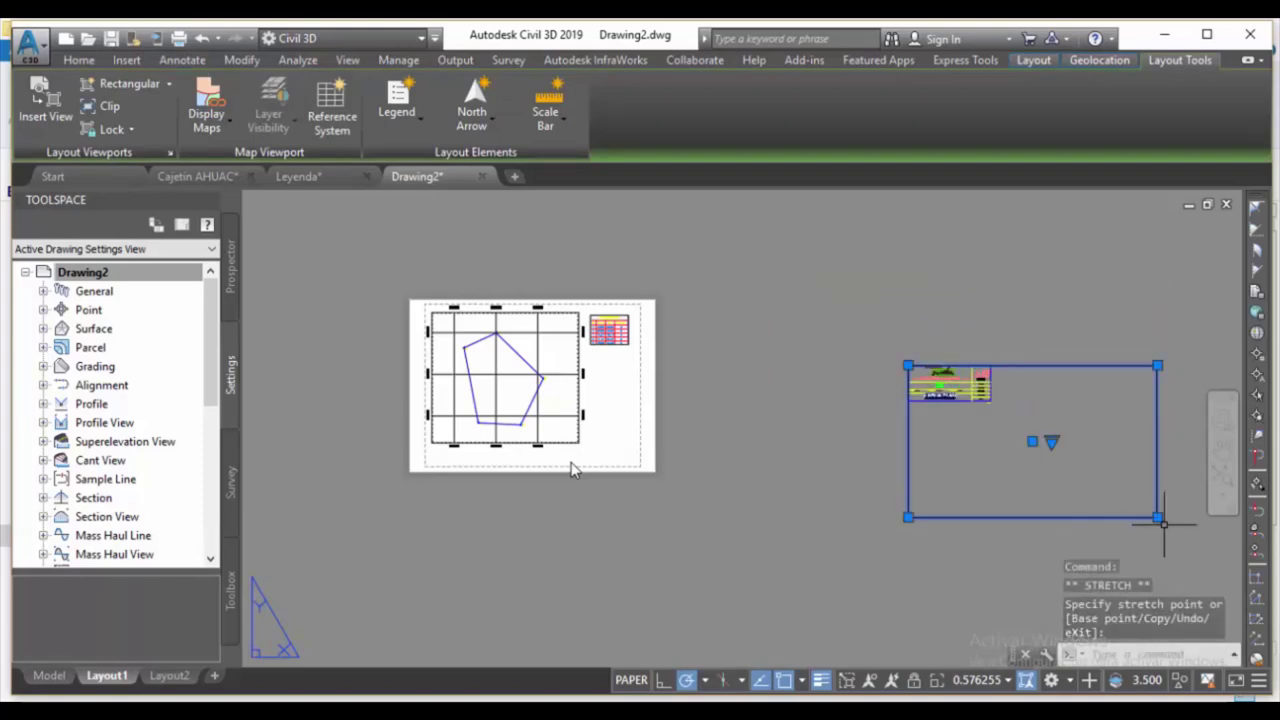
{"action": "left_click", "coordinate": [1157, 517]}
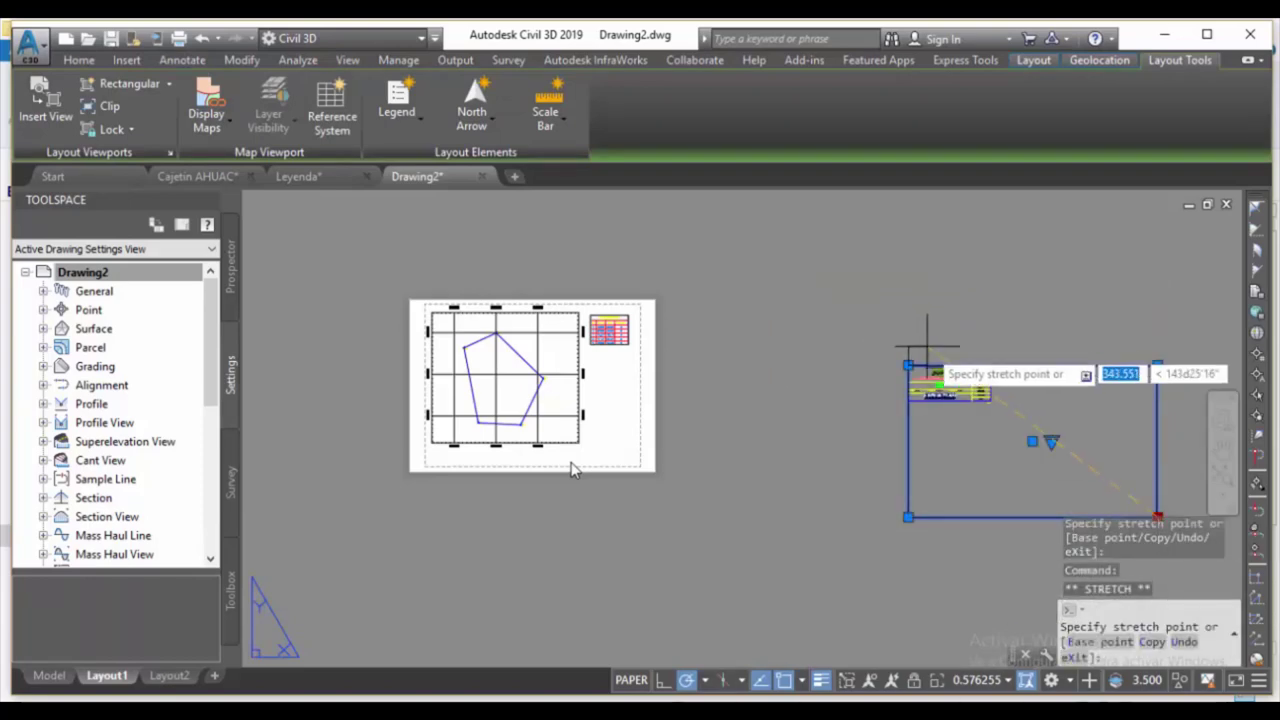
{"action": "left_click", "coordinate": [990, 400]}
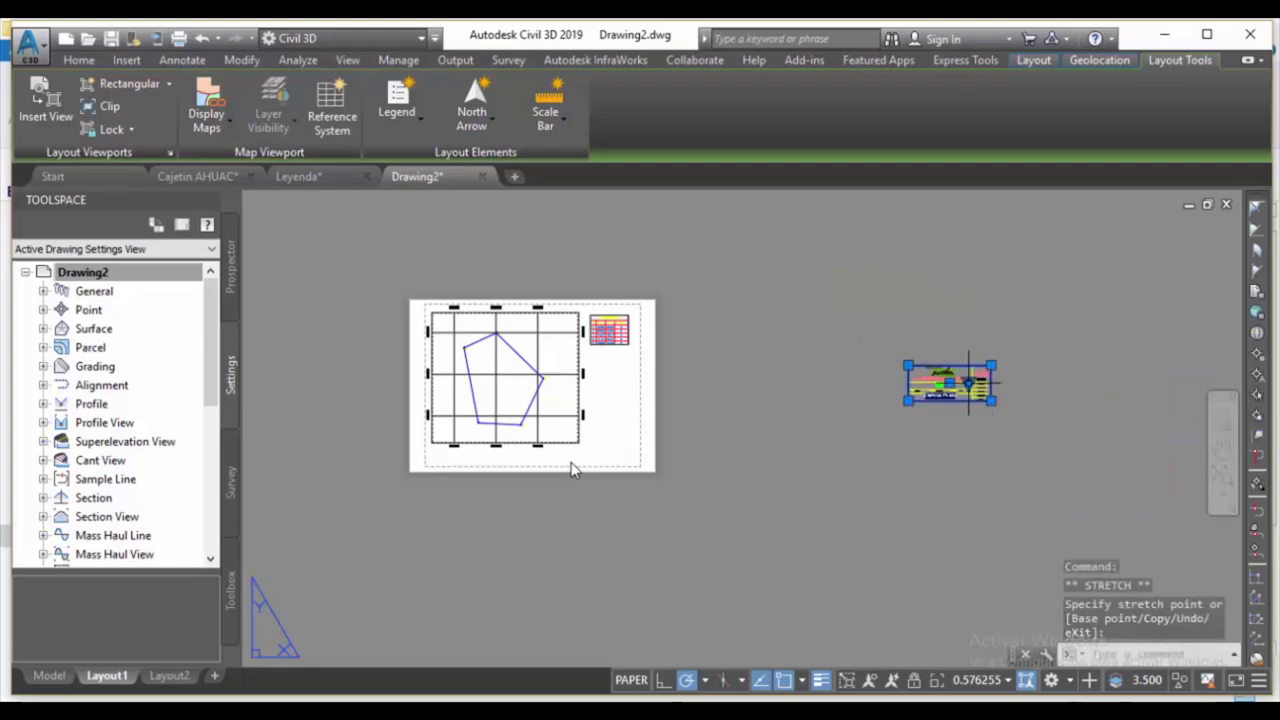
- Move the title block viewport closer to the sheet and shrink the title block inside it, returning to paper space
{"action": "left_click", "coordinate": [573, 470]}
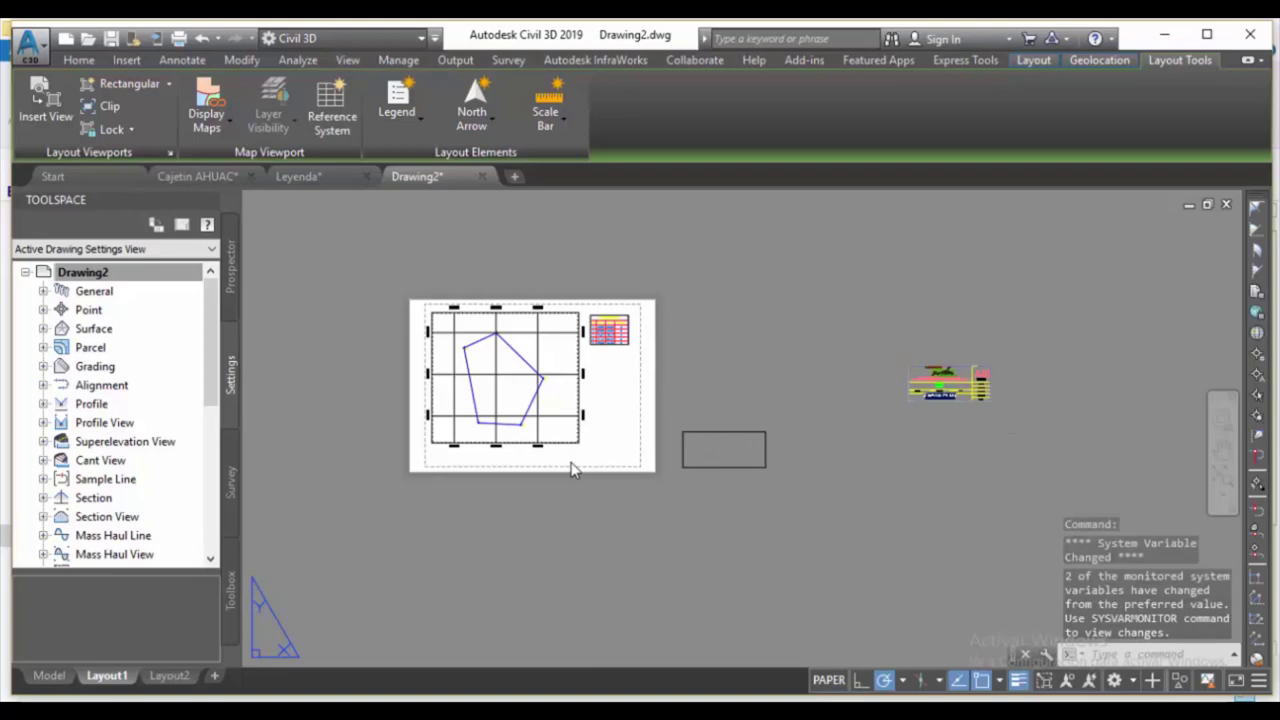
{"action": "double_click", "coordinate": [573, 470]}
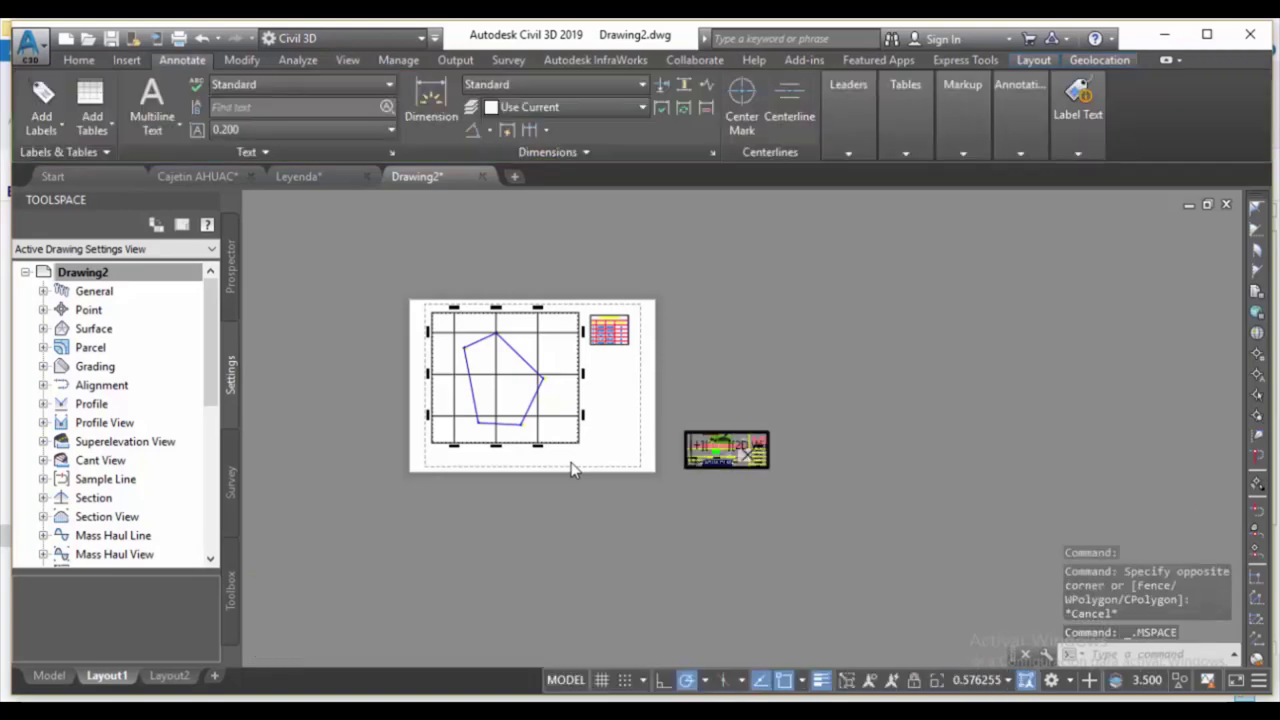
{"action": "scroll", "coordinate": [573, 470], "scroll_direction": "down", "scroll_amount": 1}
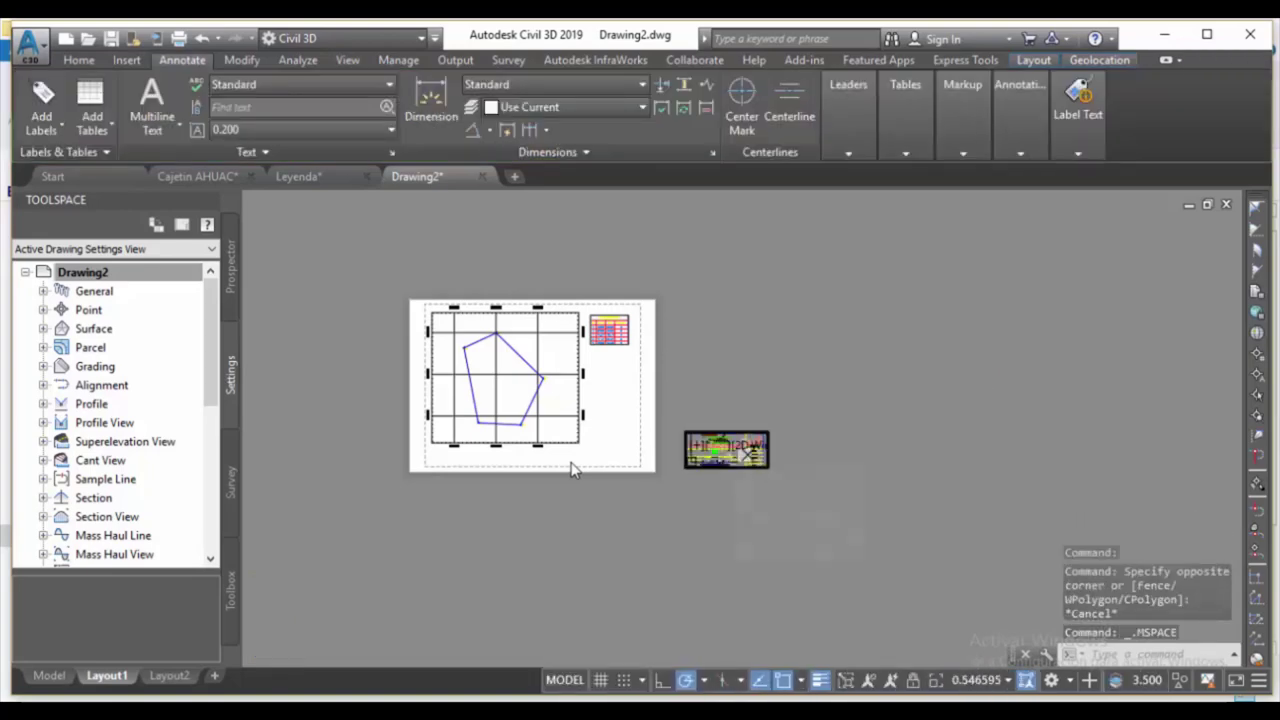
{"action": "scroll", "coordinate": [573, 470], "scroll_direction": "down", "scroll_amount": 2}
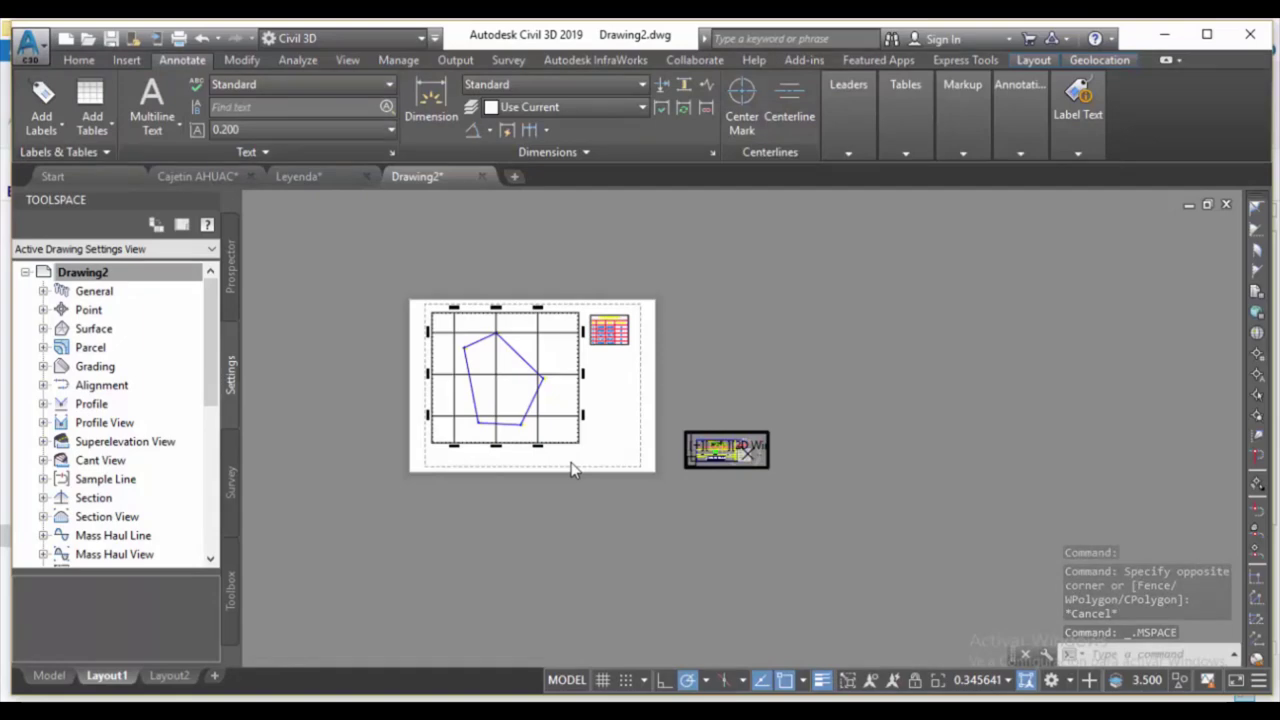
{"action": "double_click", "coordinate": [805, 455]}
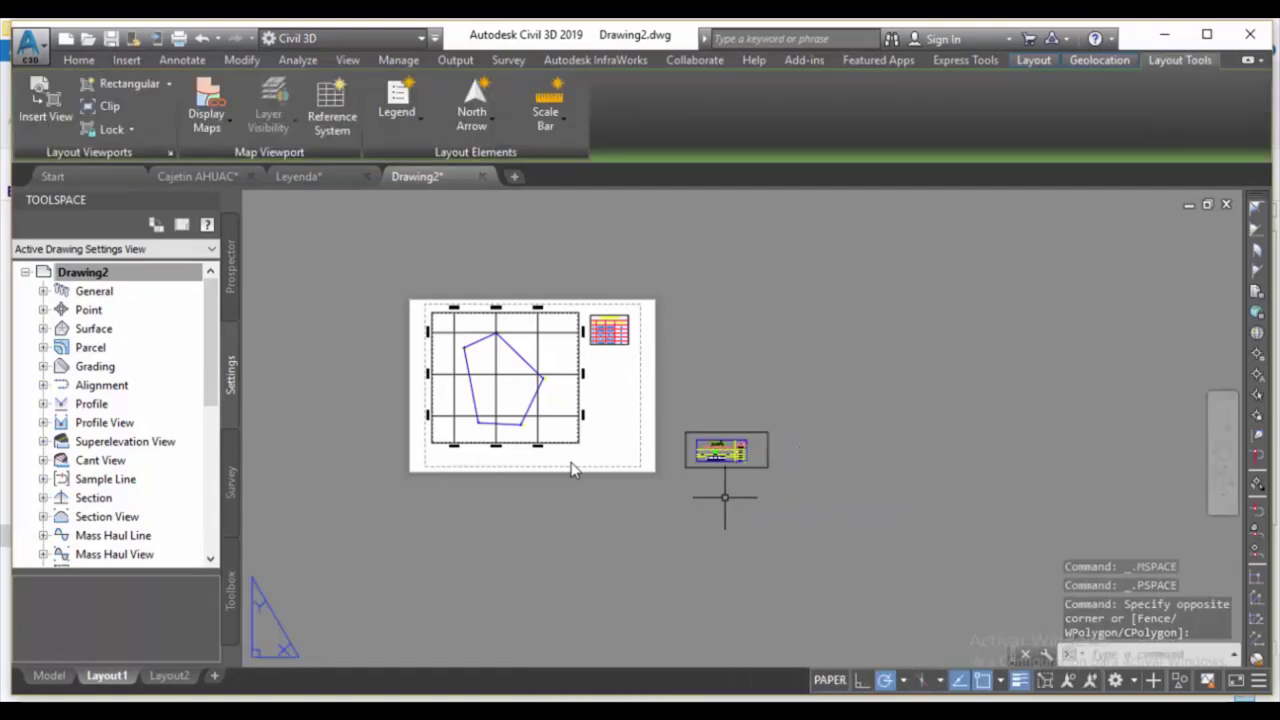
- Refit the viewport frame to the reduced title block and move it into the sheet's lower corner, below the coordinate table
{"action": "scroll", "coordinate": [725, 497], "scroll_direction": "up", "scroll_amount": 2}
{"action": "left_click", "coordinate": [670, 402]}
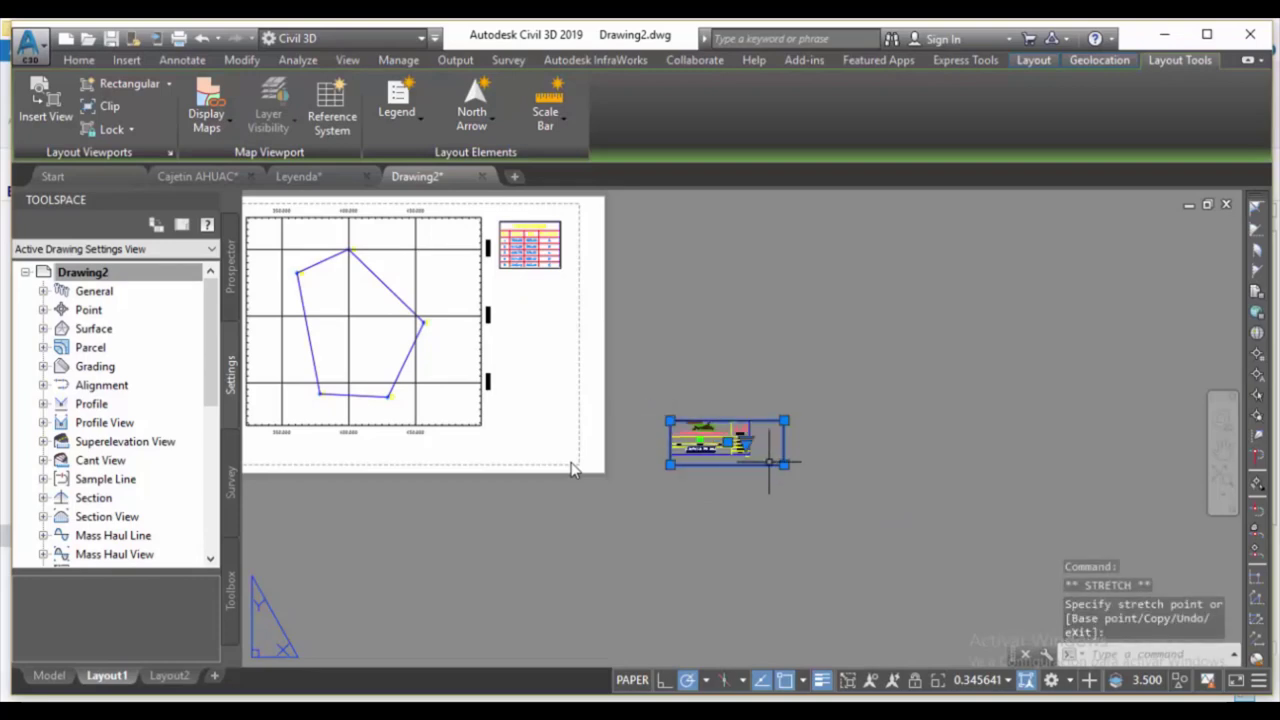
{"action": "left_click", "coordinate": [784, 464]}
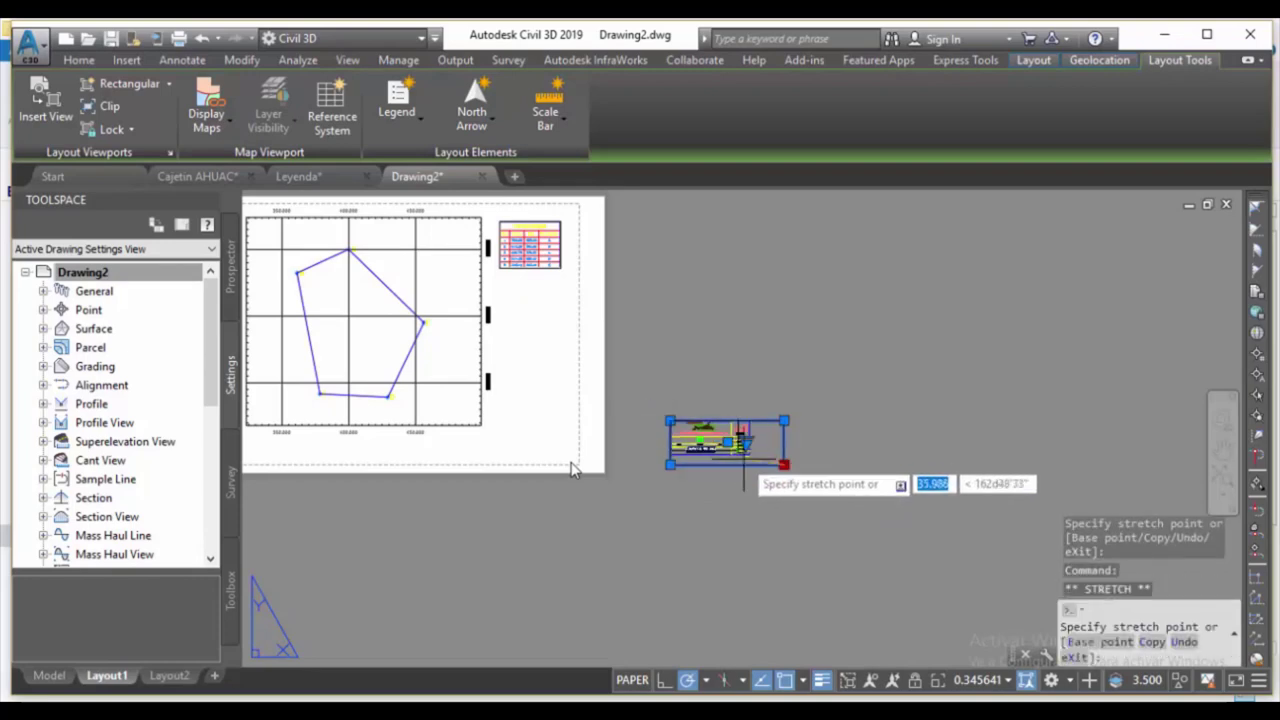
{"action": "scroll", "coordinate": [759, 457], "scroll_direction": "up", "scroll_amount": 2}
{"action": "left_click", "coordinate": [750, 456]}
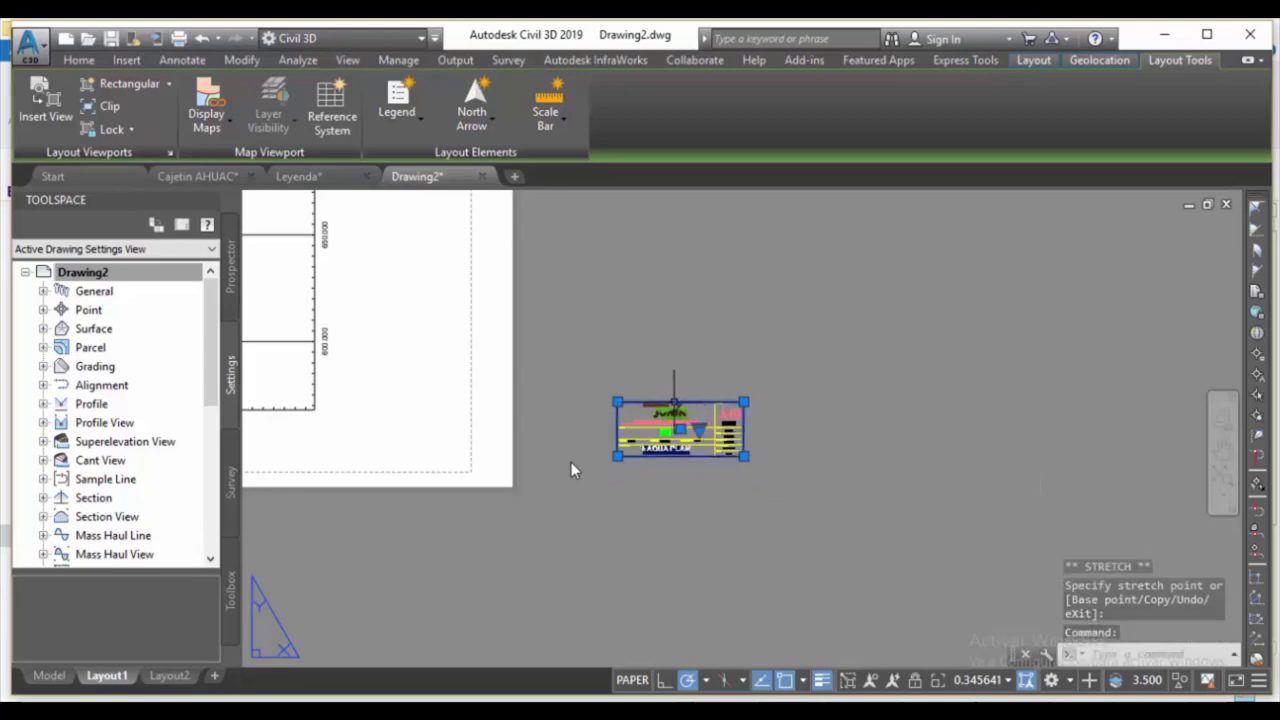
{"action": "key", "text": "ctrl+z"}
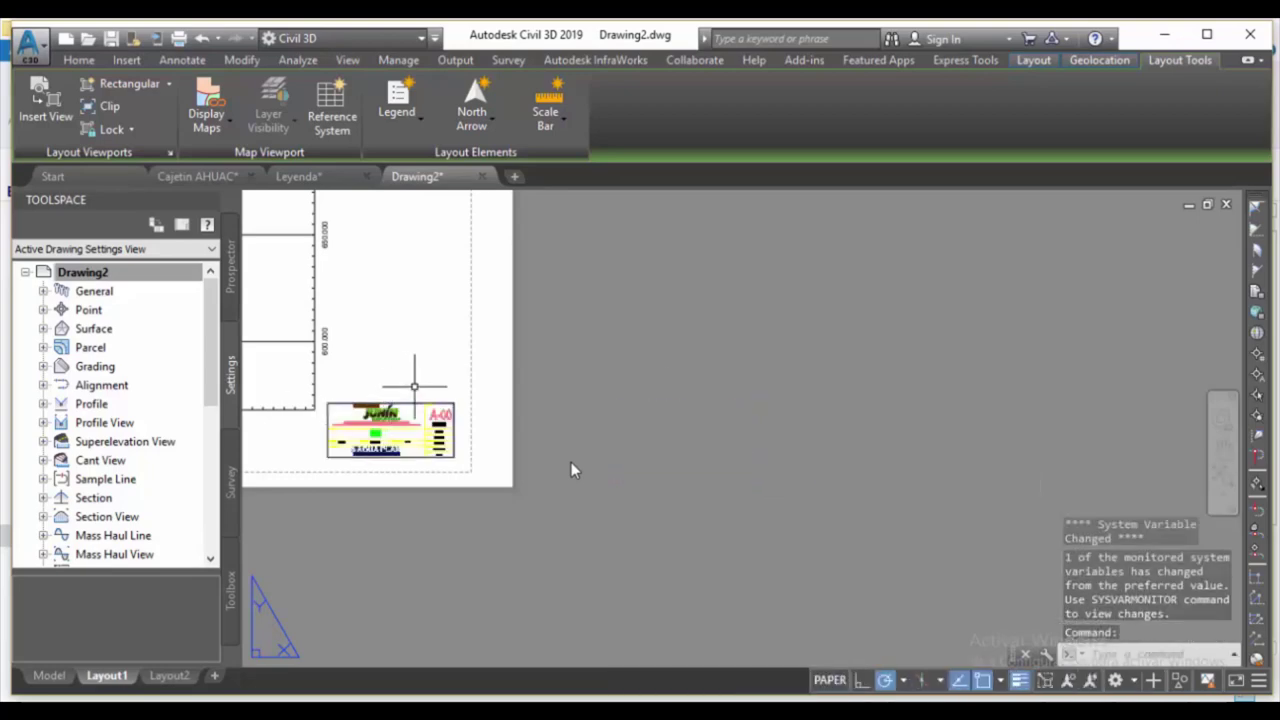
{"action": "middle_click", "coordinate": [571, 470]}
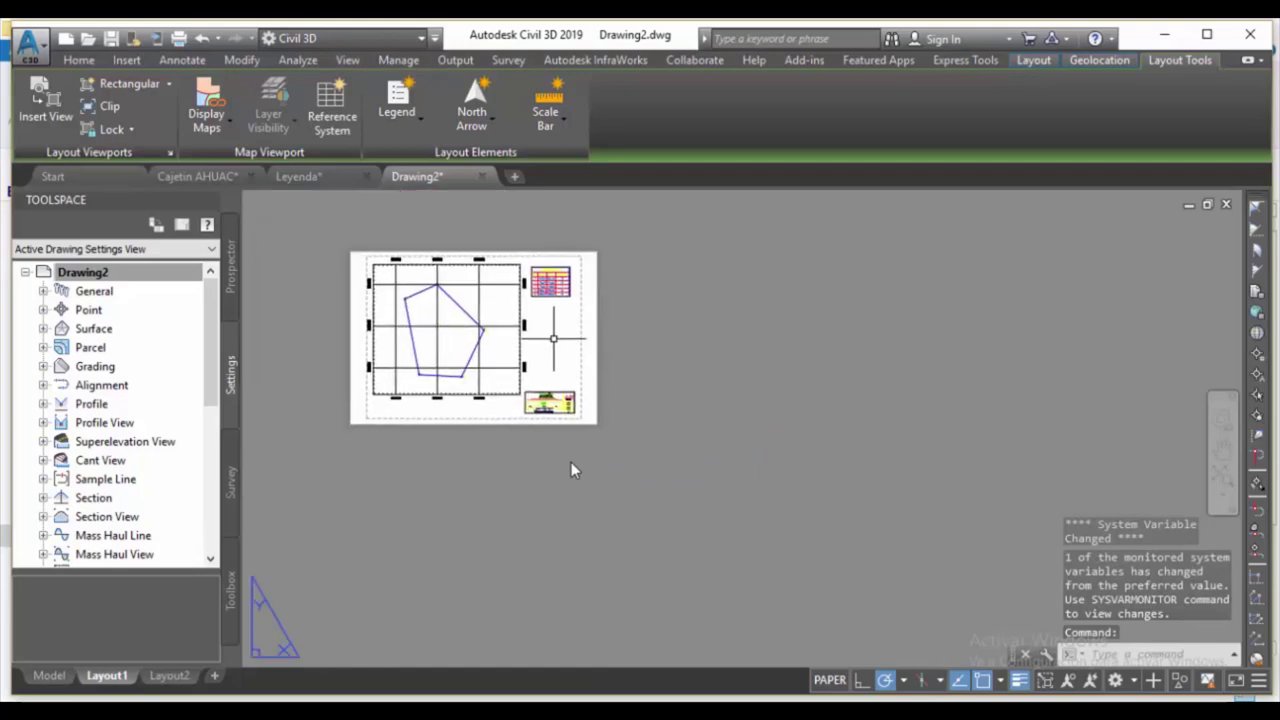
- Create another large rectangular viewport beside the sheet and shift its model view to bring the legend near the middle
{"action": "left_click", "coordinate": [125, 84]}
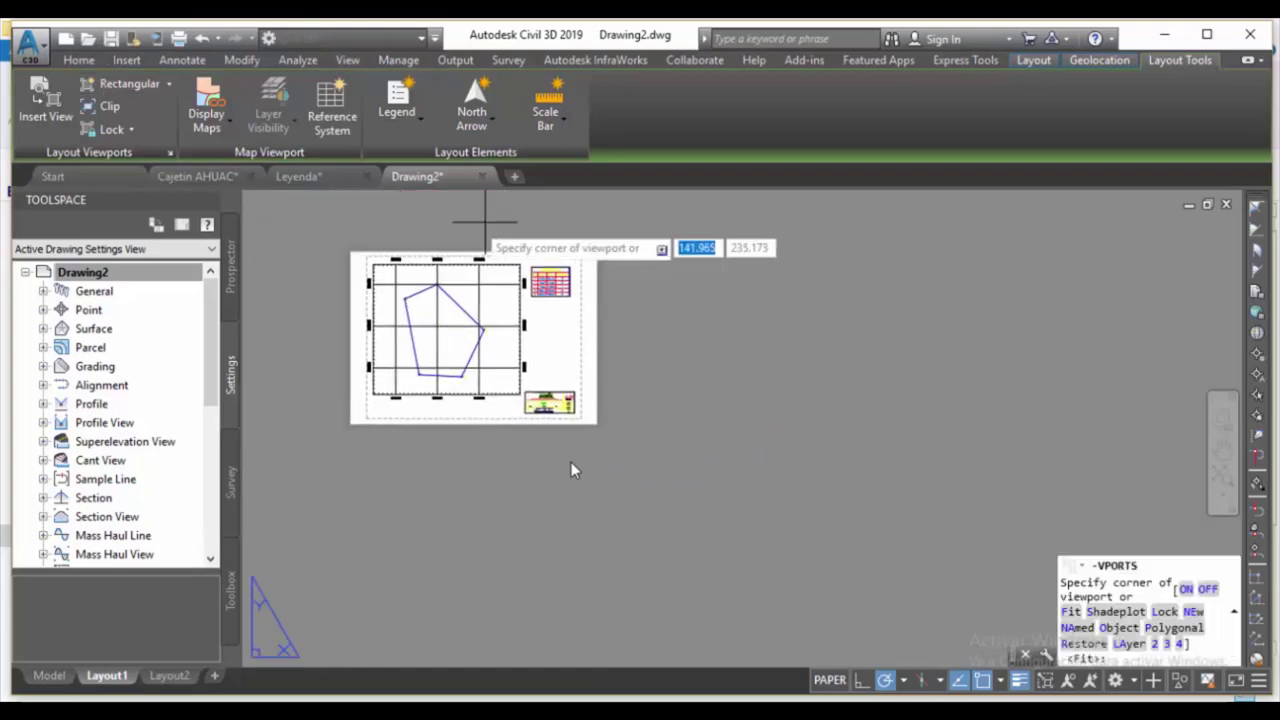
{"action": "left_click", "coordinate": [737, 247]}
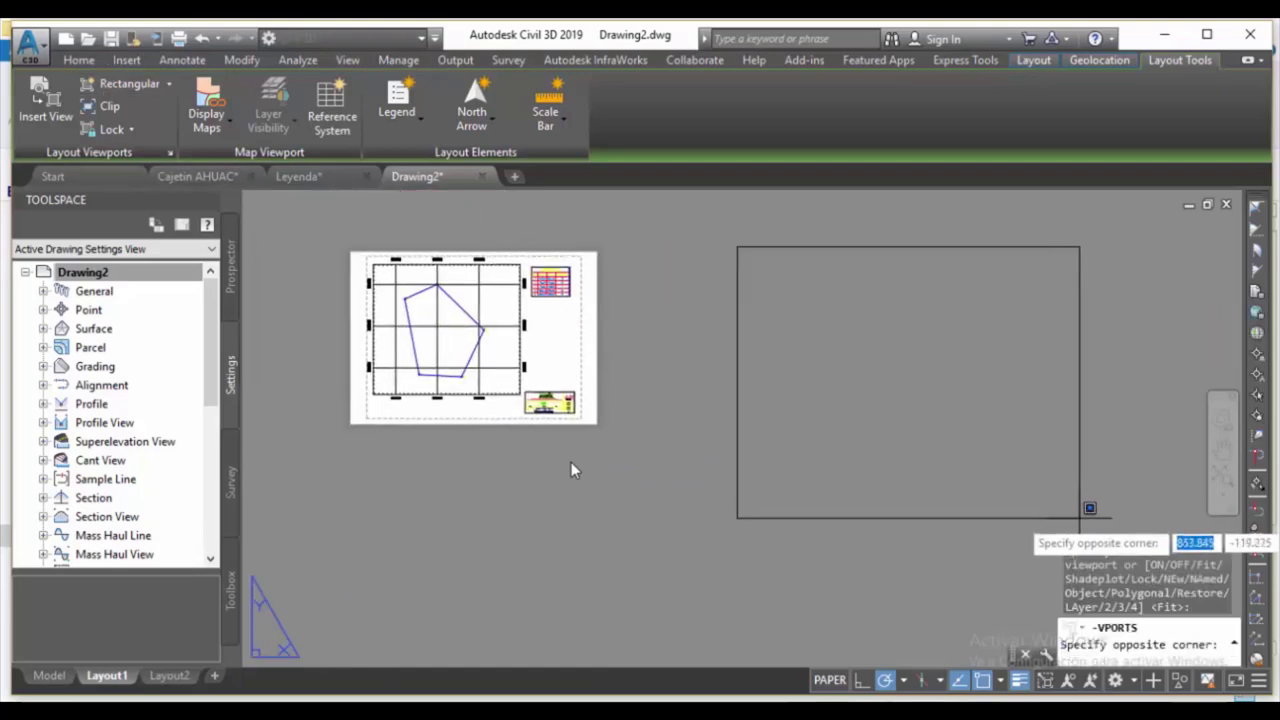
{"action": "left_click", "coordinate": [1078, 518]}
{"action": "double_click", "coordinate": [970, 385]}
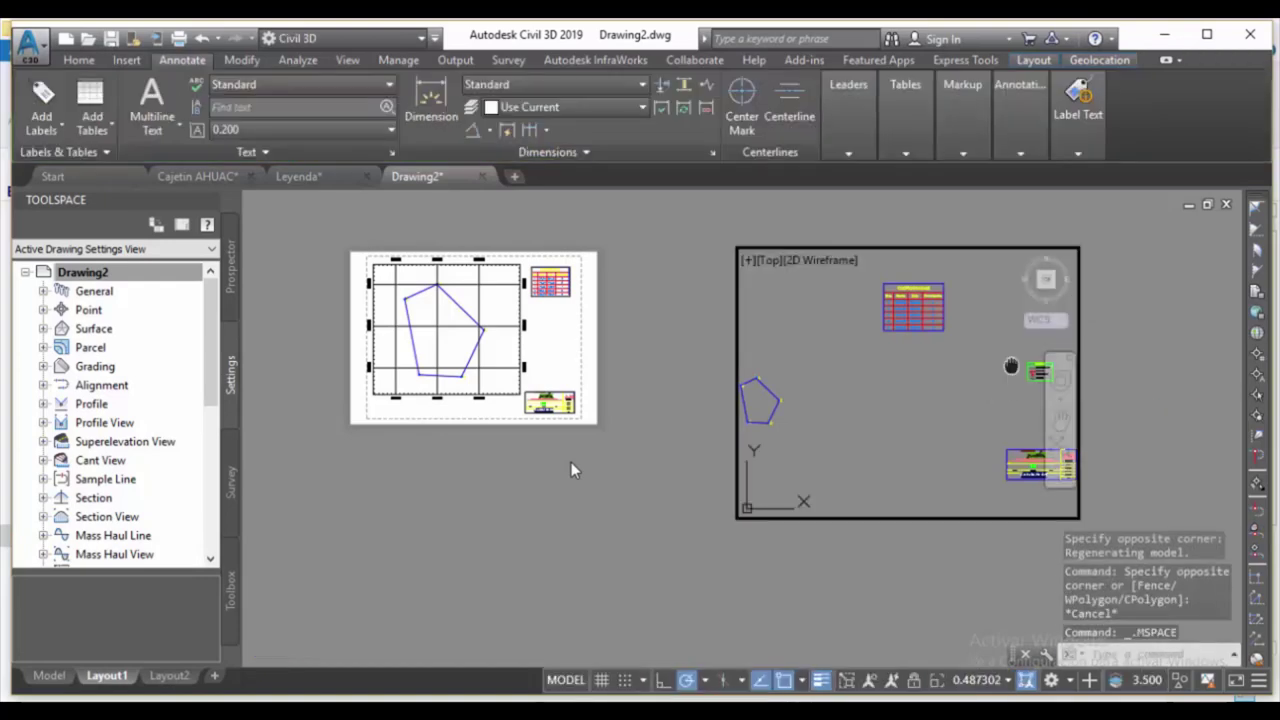
{"action": "mouse_move", "coordinate": [1006, 366]}
{"action": "left_mouse_down"}
{"action": "mouse_move", "coordinate": [868, 353]}
{"action": "mouse_move", "coordinate": [886, 356]}
{"action": "left_mouse_up"}
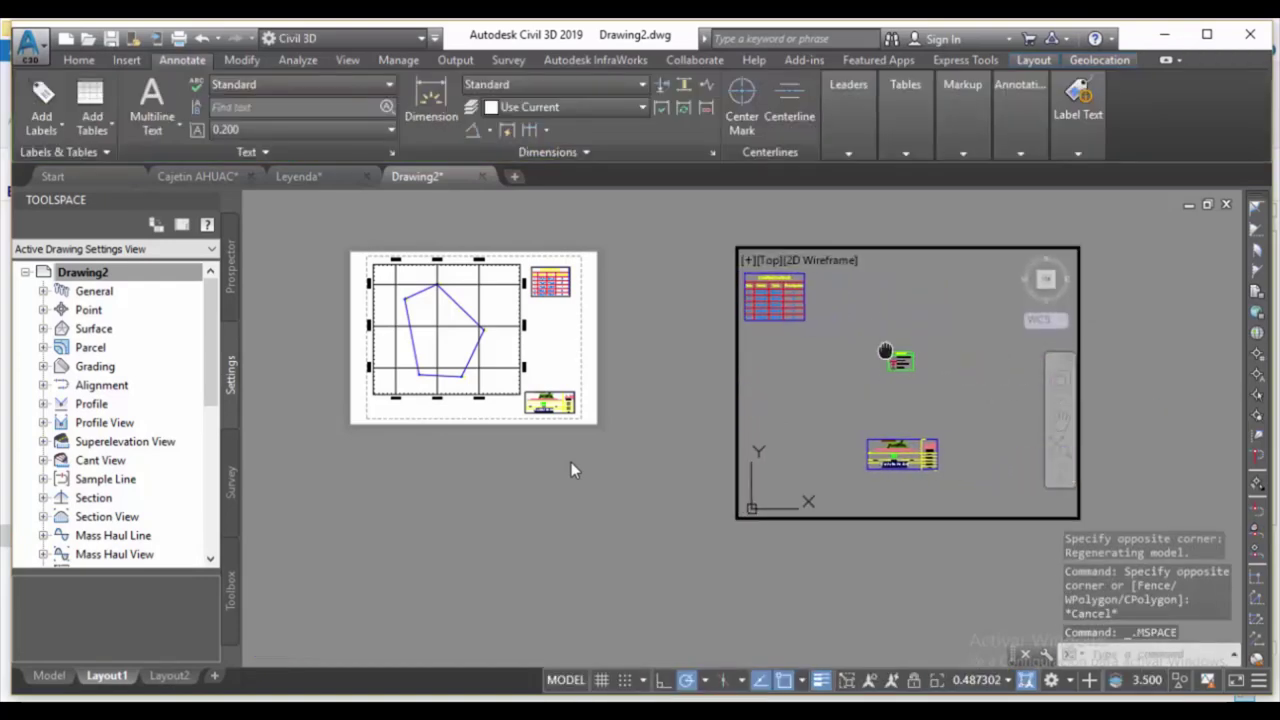
- Return to paper space and stretch two opposite corners of the new viewport to fit the legend's border
{"action": "double_click", "coordinate": [765, 247]}
{"action": "left_click", "coordinate": [765, 247]}
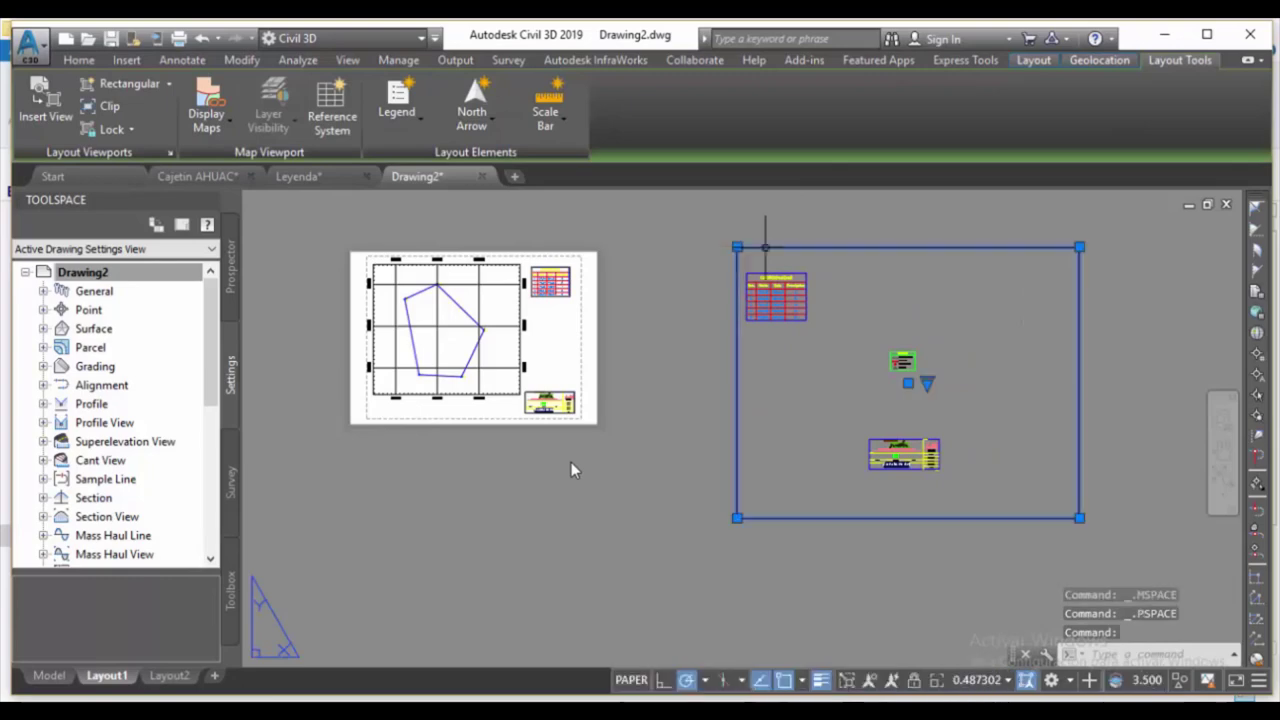
{"action": "left_click", "coordinate": [737, 246]}
{"action": "scroll", "coordinate": [847, 322], "scroll_direction": "up", "scroll_amount": 4}
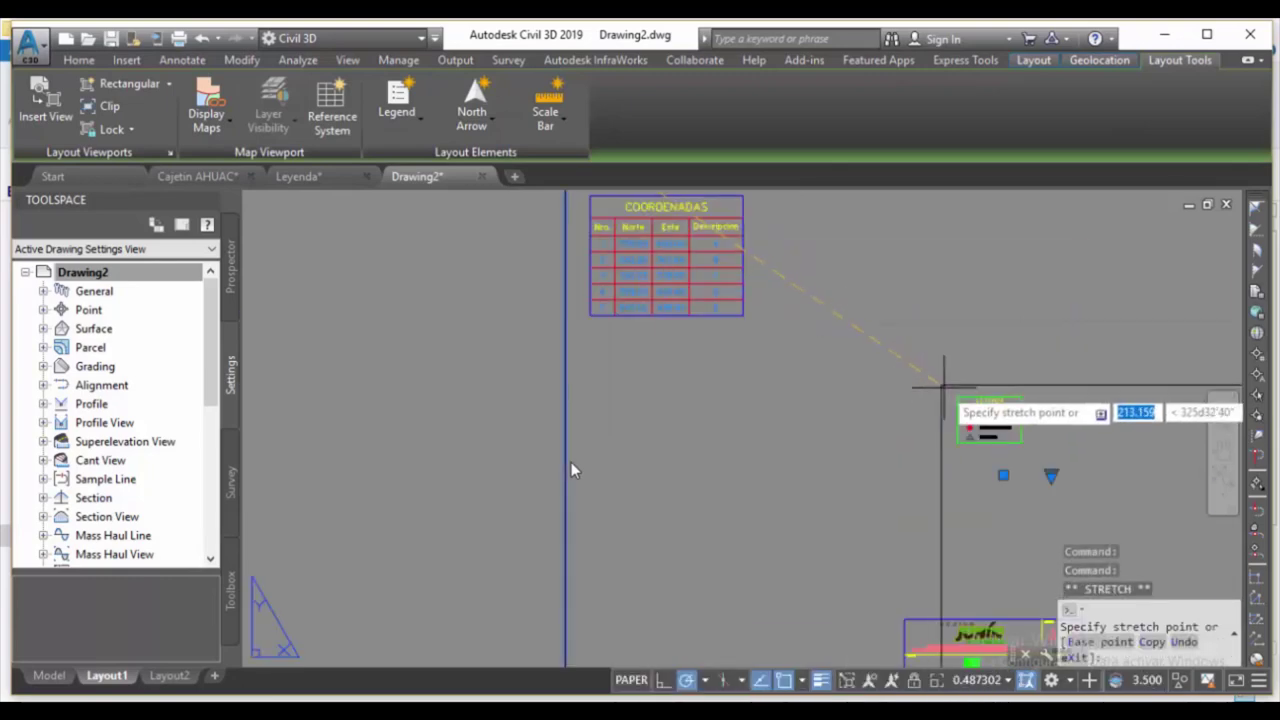
{"action": "scroll", "coordinate": [958, 395], "scroll_direction": "down", "scroll_amount": 6}
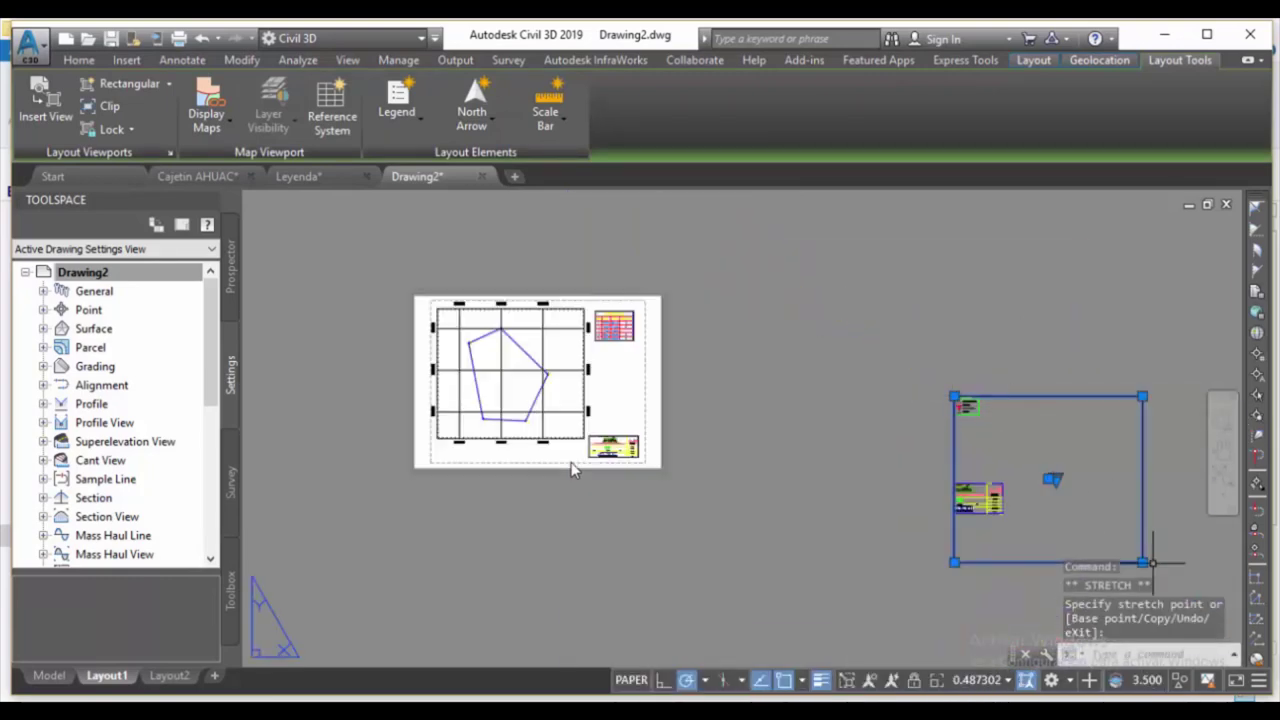
{"action": "scroll", "coordinate": [975, 410], "scroll_direction": "up", "scroll_amount": 4}
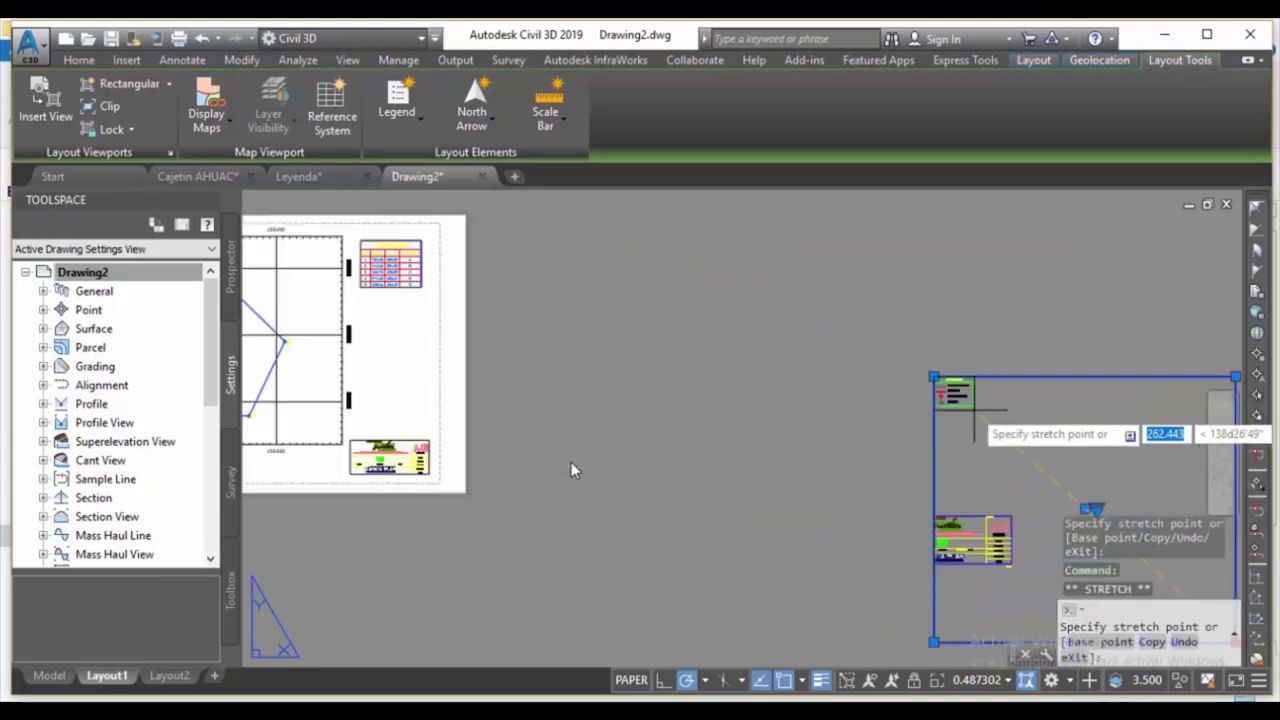
{"action": "scroll", "coordinate": [960, 395], "scroll_direction": "down", "scroll_amount": 5}
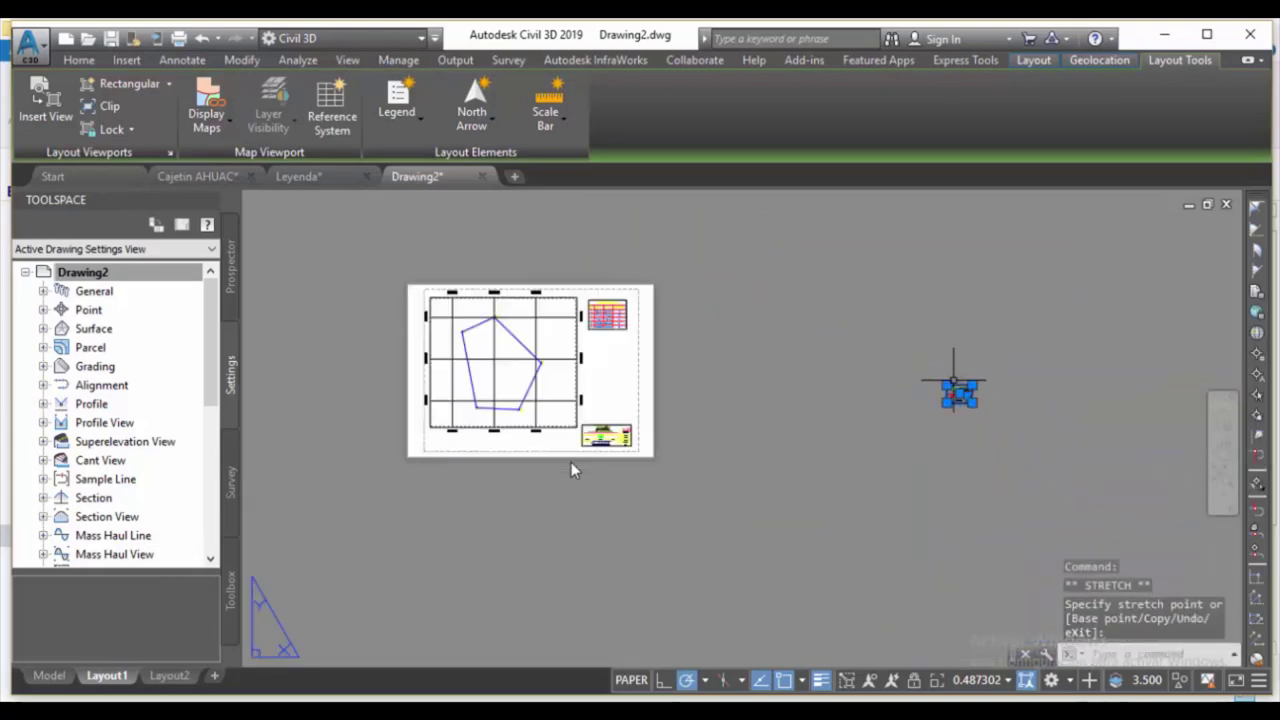
{"action": "scroll", "coordinate": [957, 390], "scroll_direction": "up", "scroll_amount": 1}
- Move the legend viewport onto the sheet, between the coordinate table and the title block
{"action": "left_click", "coordinate": [963, 386]}
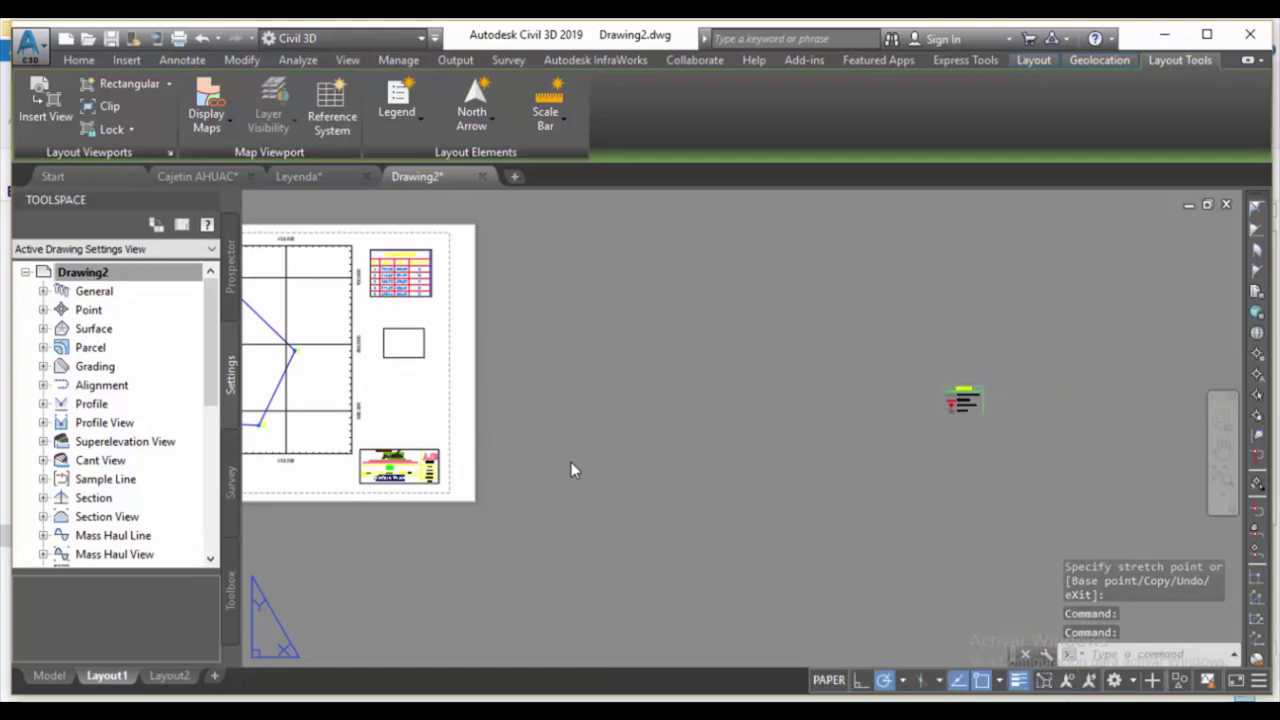
{"action": "left_click", "coordinate": [403, 345]}
{"action": "middle_click", "coordinate": [572, 470]}
{"action": "middle_click", "coordinate": [572, 470]}
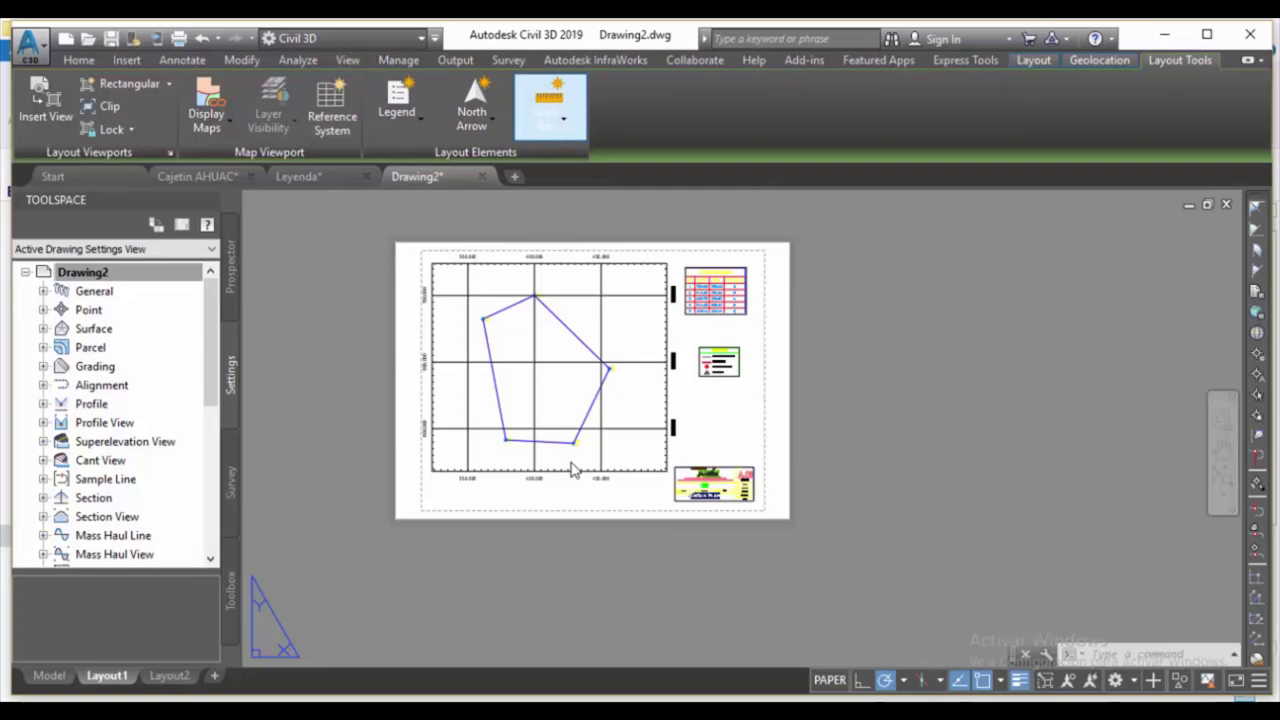
- Insert a ScaleBar2_Metric scale bar for the traverse viewport with 30-meter divisions at 1:1000, placed below the coordinate grid
{"action": "left_click", "coordinate": [550, 108]}
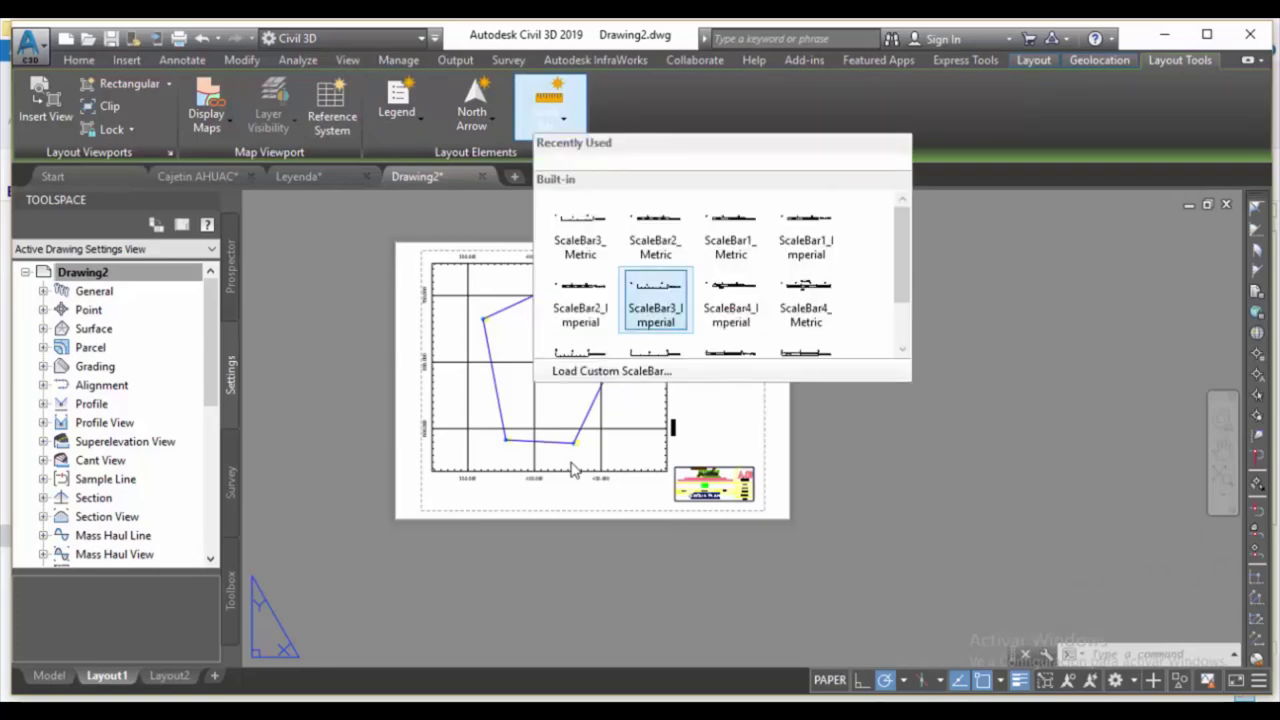
{"action": "left_click", "coordinate": [655, 232]}
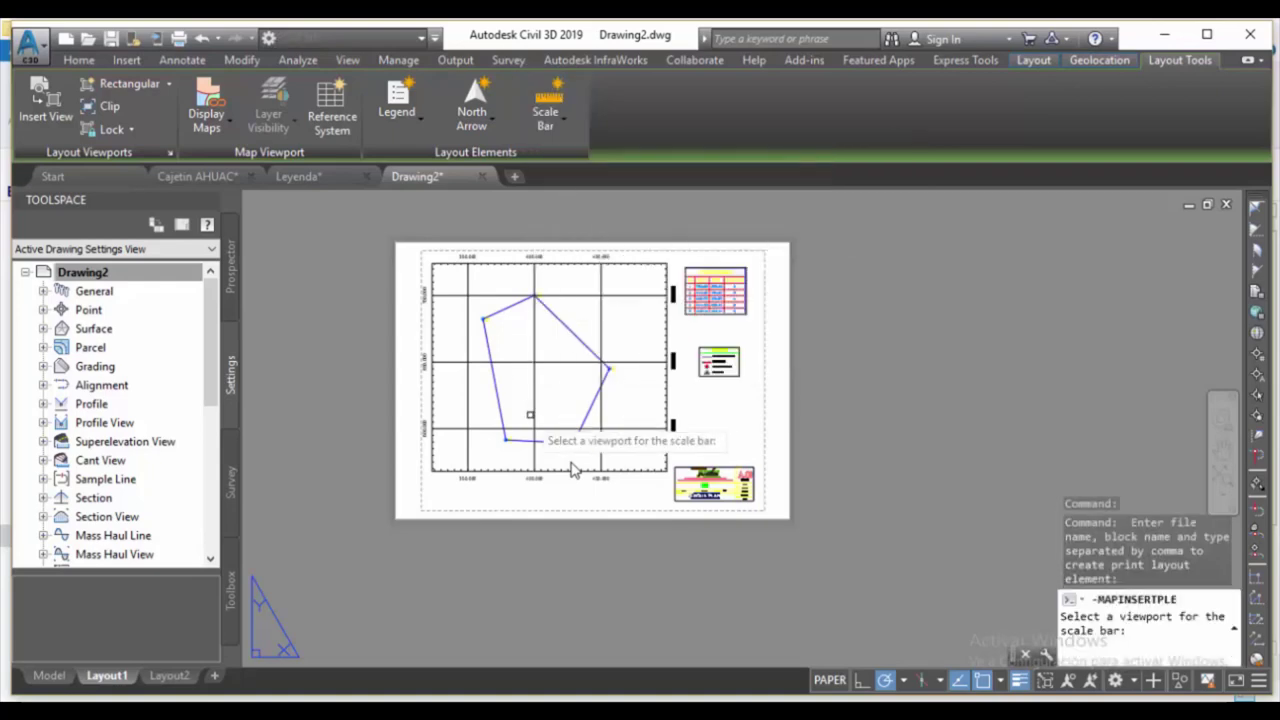
{"action": "left_click", "coordinate": [506, 474]}
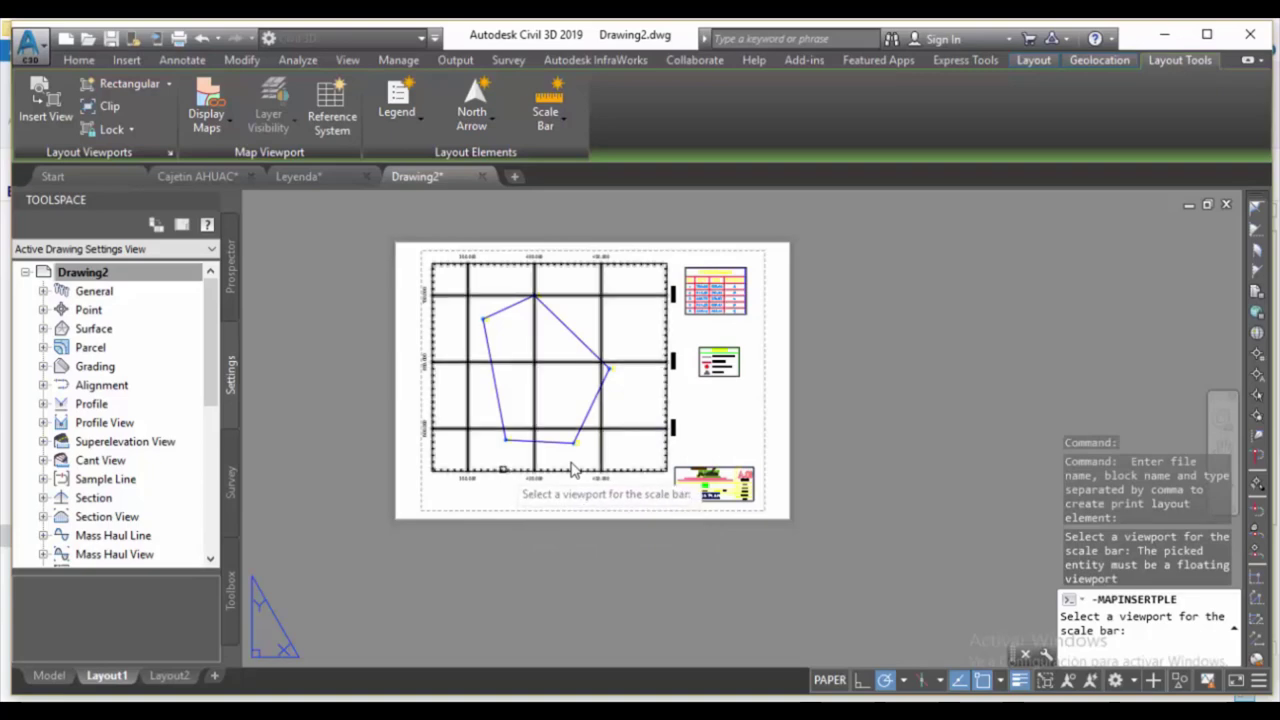
{"action": "scroll", "coordinate": [573, 468], "scroll_direction": "up", "scroll_amount": 4}
{"action": "left_click", "coordinate": [573, 468]}
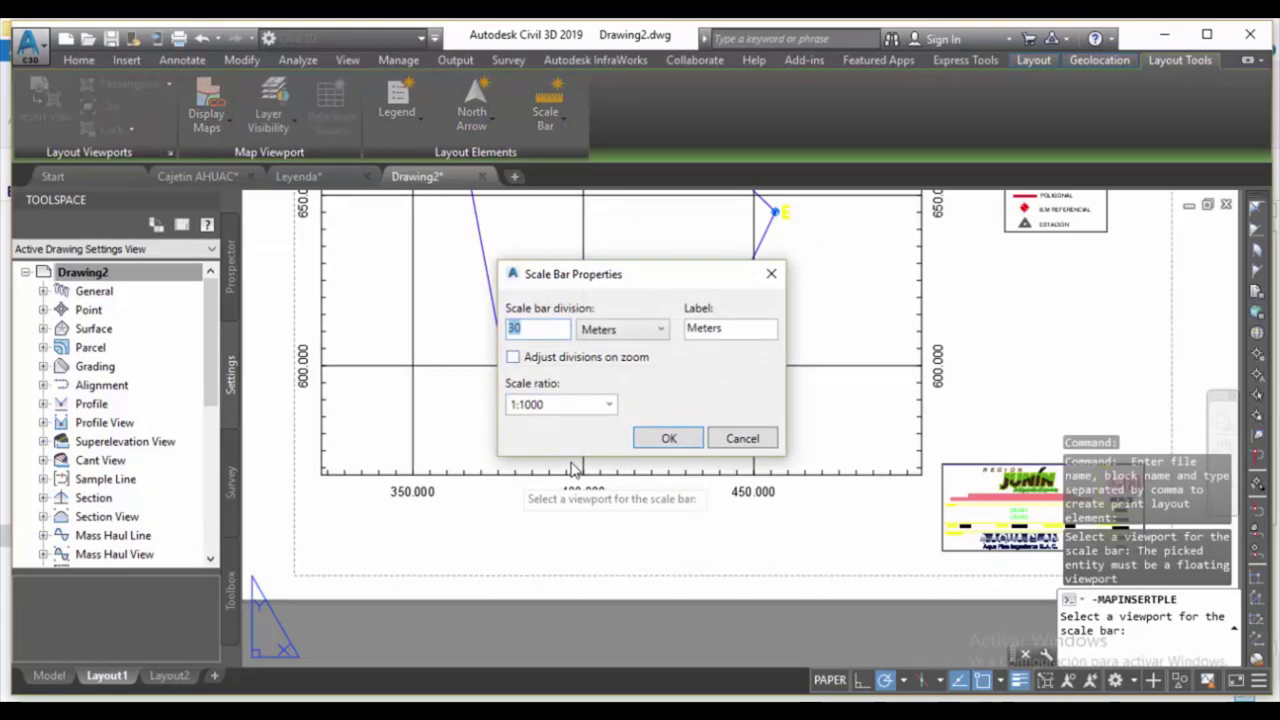
{"action": "key", "text": "Return"}
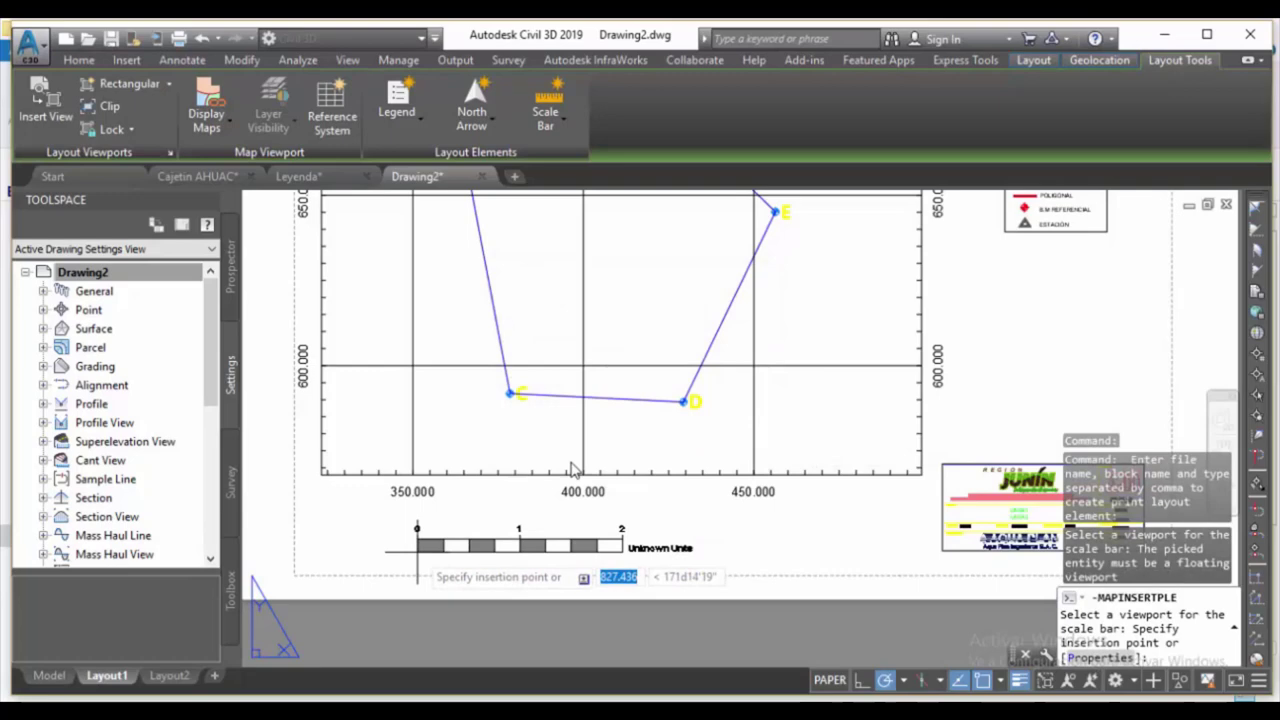
{"action": "key", "text": "Escape"}
{"action": "left_click", "coordinate": [573, 468]}
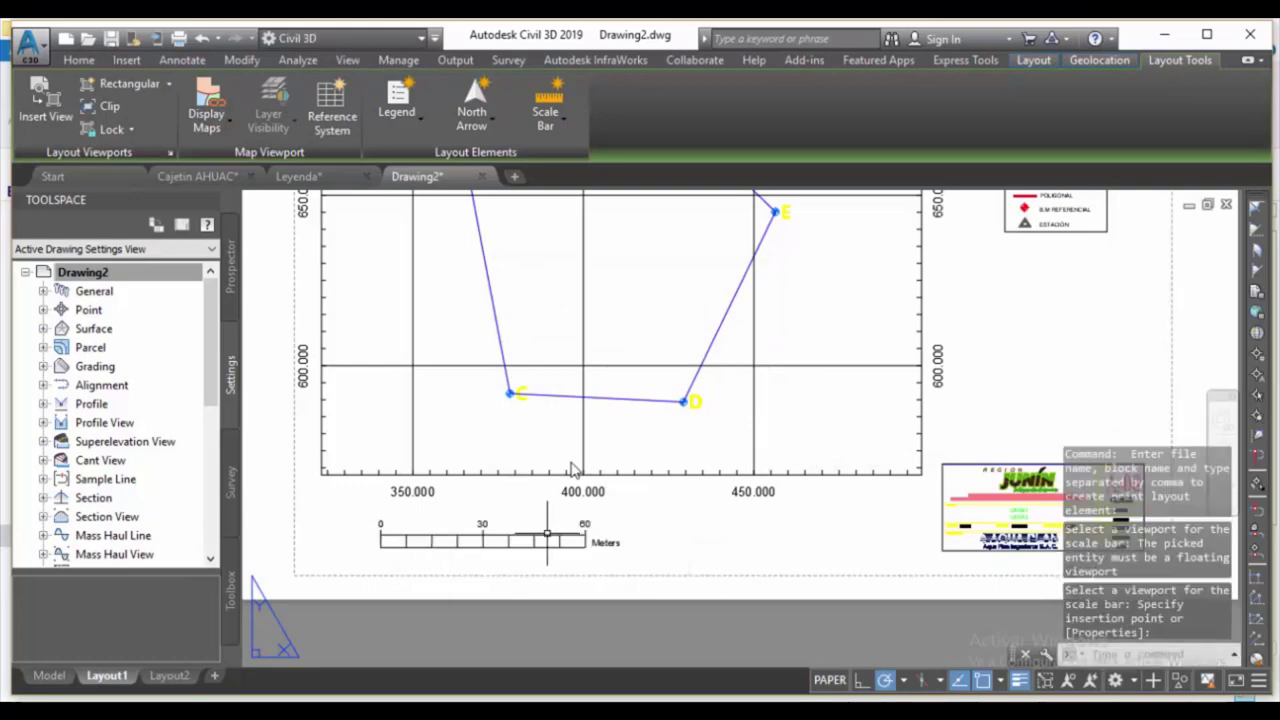
- Start a PDF export of the finished layout
{"action": "scroll", "coordinate": [573, 468], "scroll_direction": "down", "scroll_amount": 2}
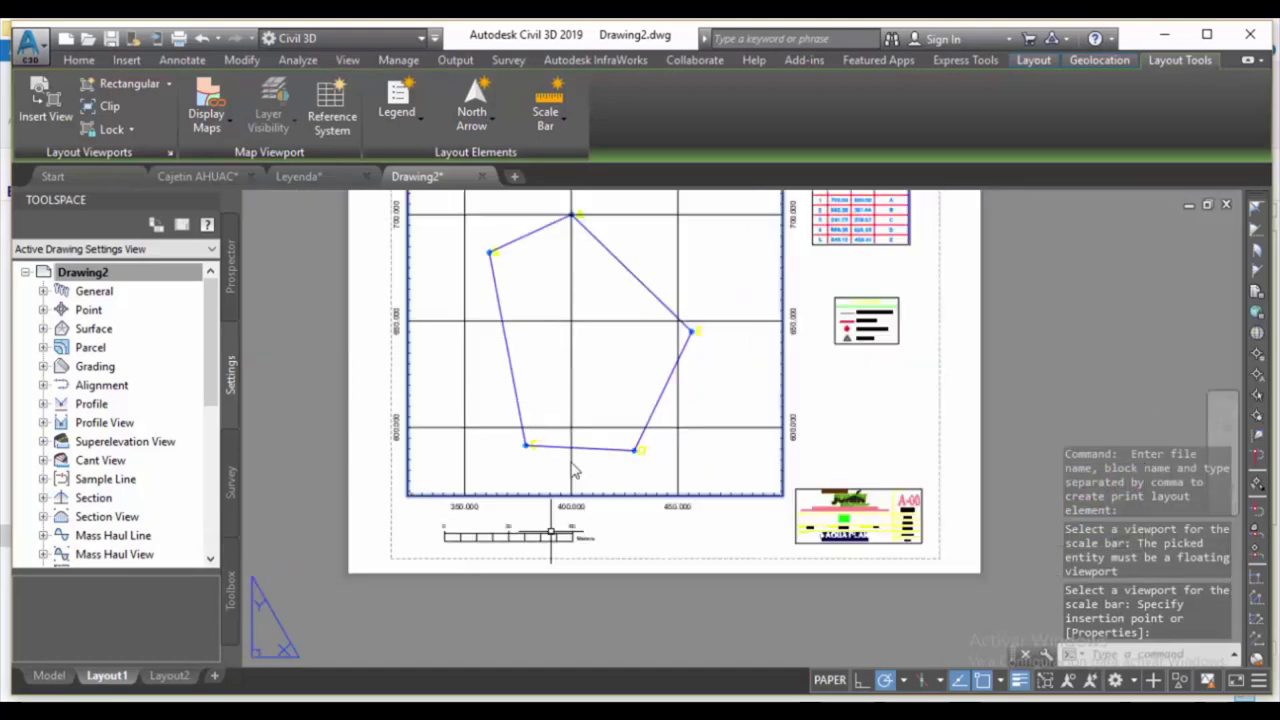
{"action": "scroll", "coordinate": [575, 470], "scroll_direction": "down", "scroll_amount": 2}
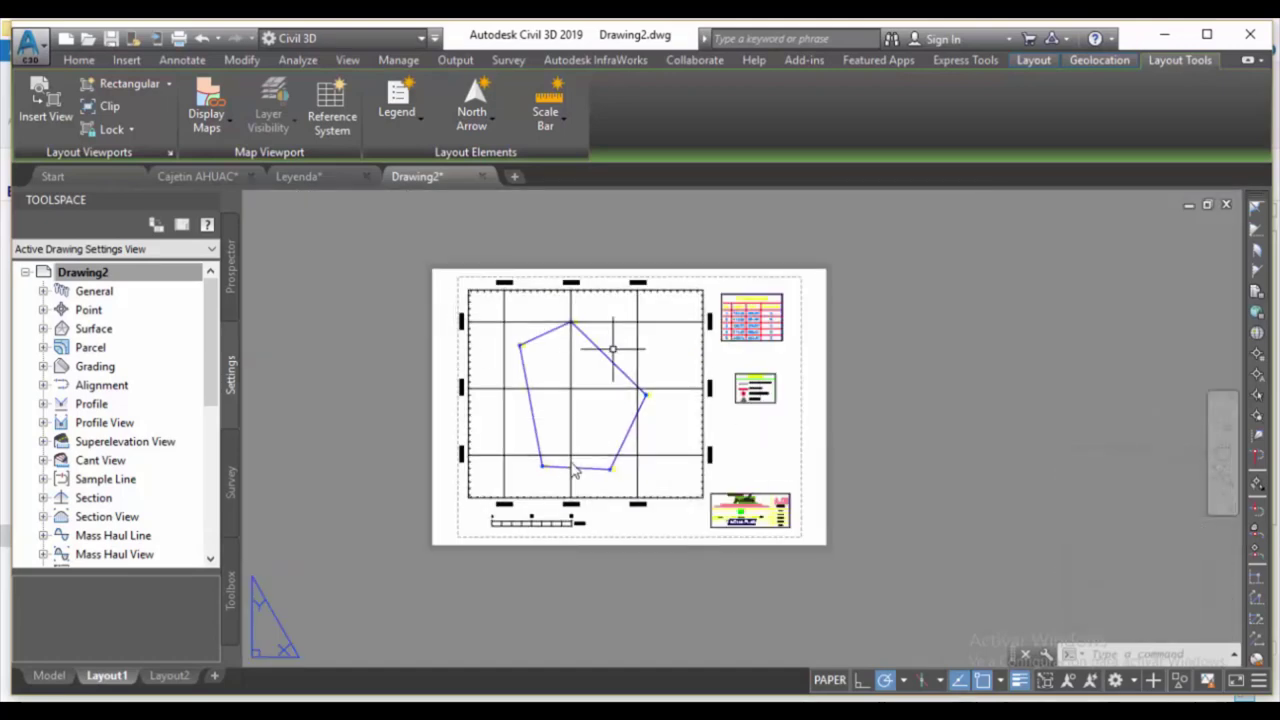
{"action": "scroll", "coordinate": [575, 472], "scroll_direction": "up", "scroll_amount": 2}
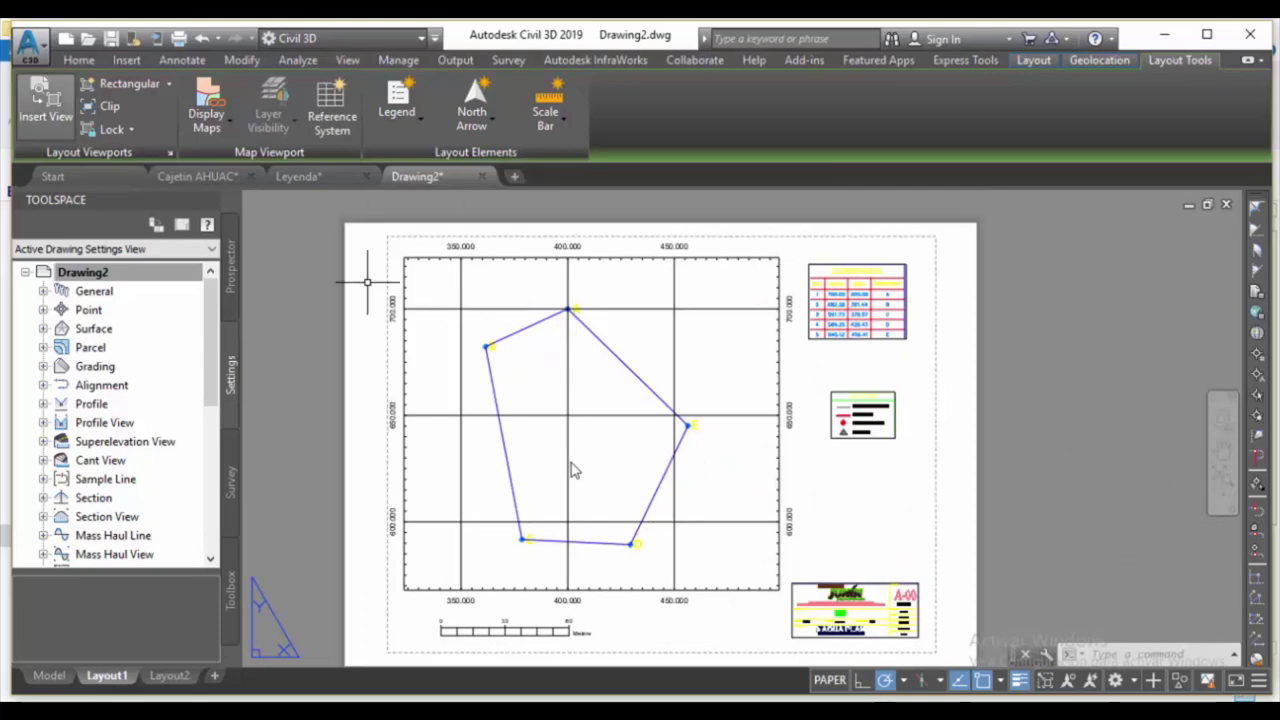
{"action": "left_click", "coordinate": [28, 45]}
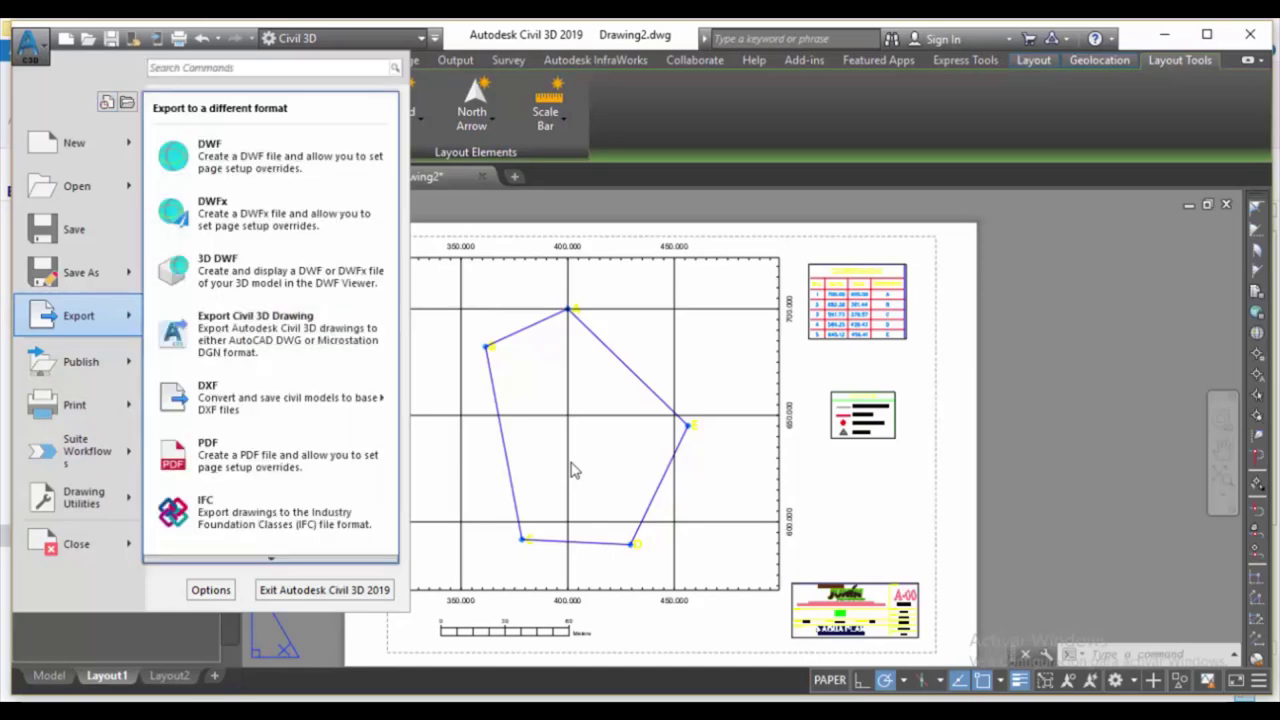
{"action": "key", "text": "Escape"}
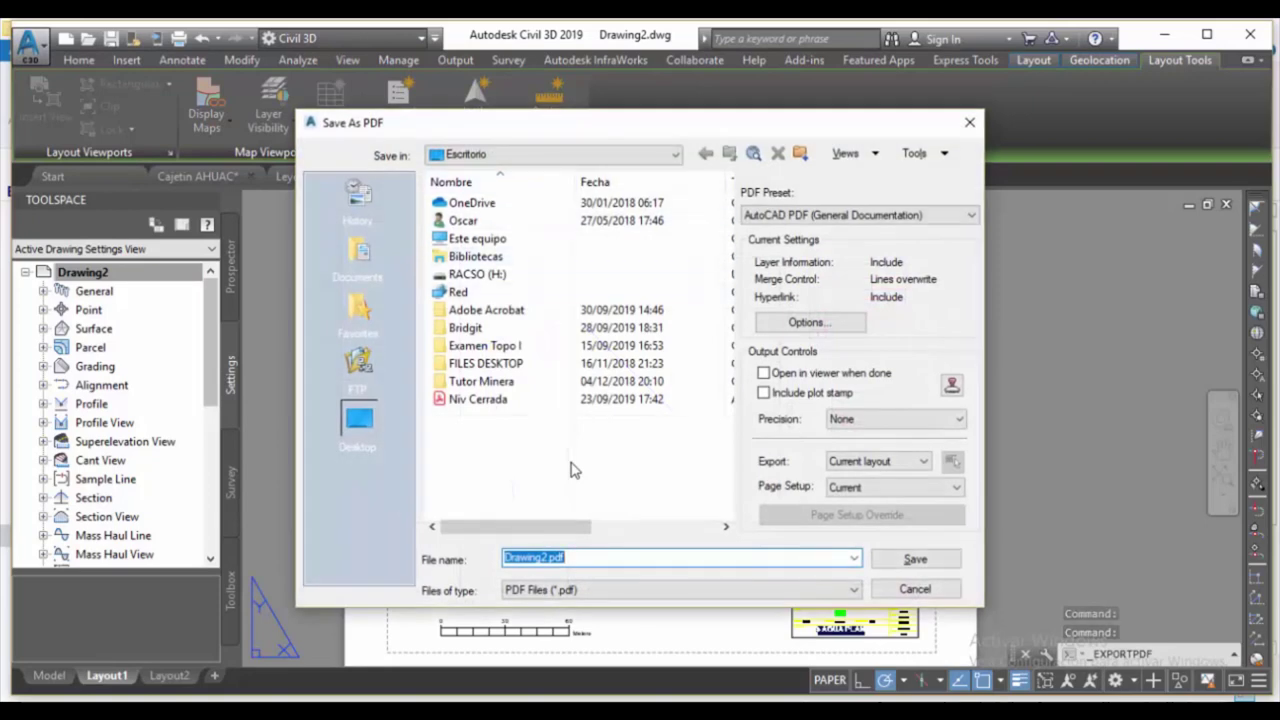
- Name the exported file Pol.pdf and save it on the desktop
{"action": "key", "text": "End"}
{"action": "key", "text": "Left"}
{"action": "key", "text": "Left"}
{"action": "key", "text": "Left"}
{"action": "key", "text": "Left"}
{"action": "key", "text": "Left"}
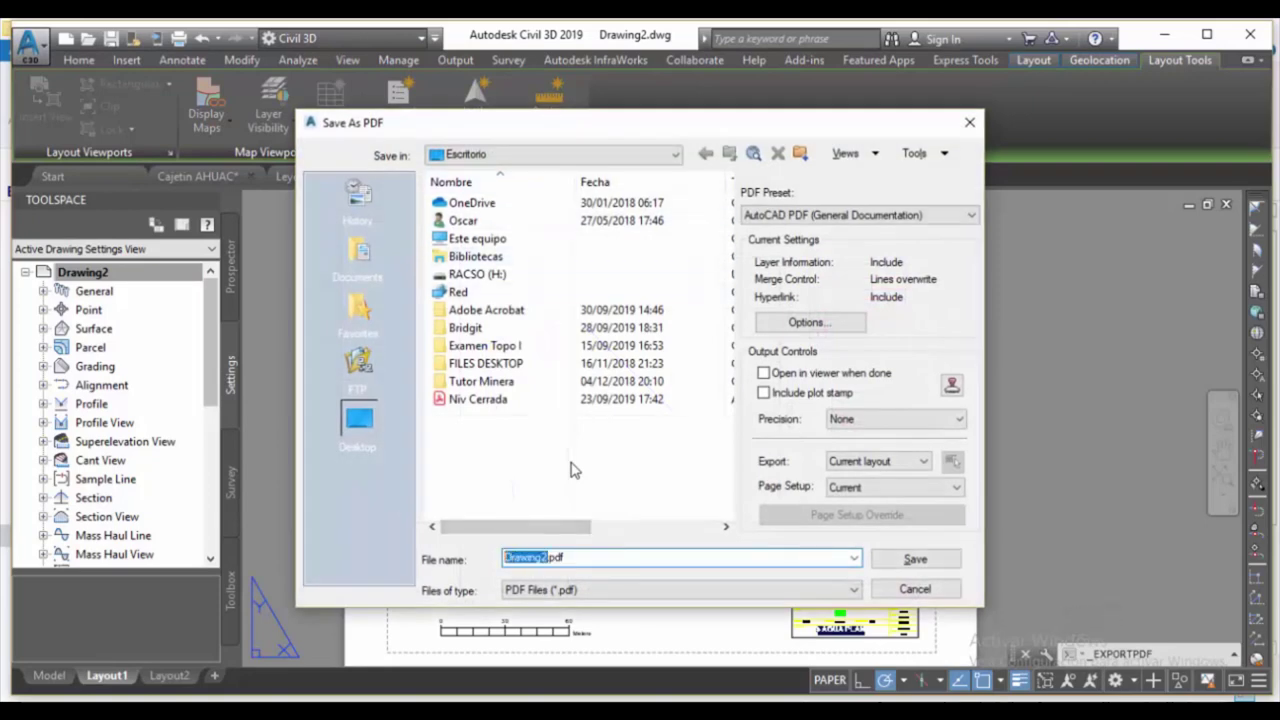
{"action": "type", "text": "P"}
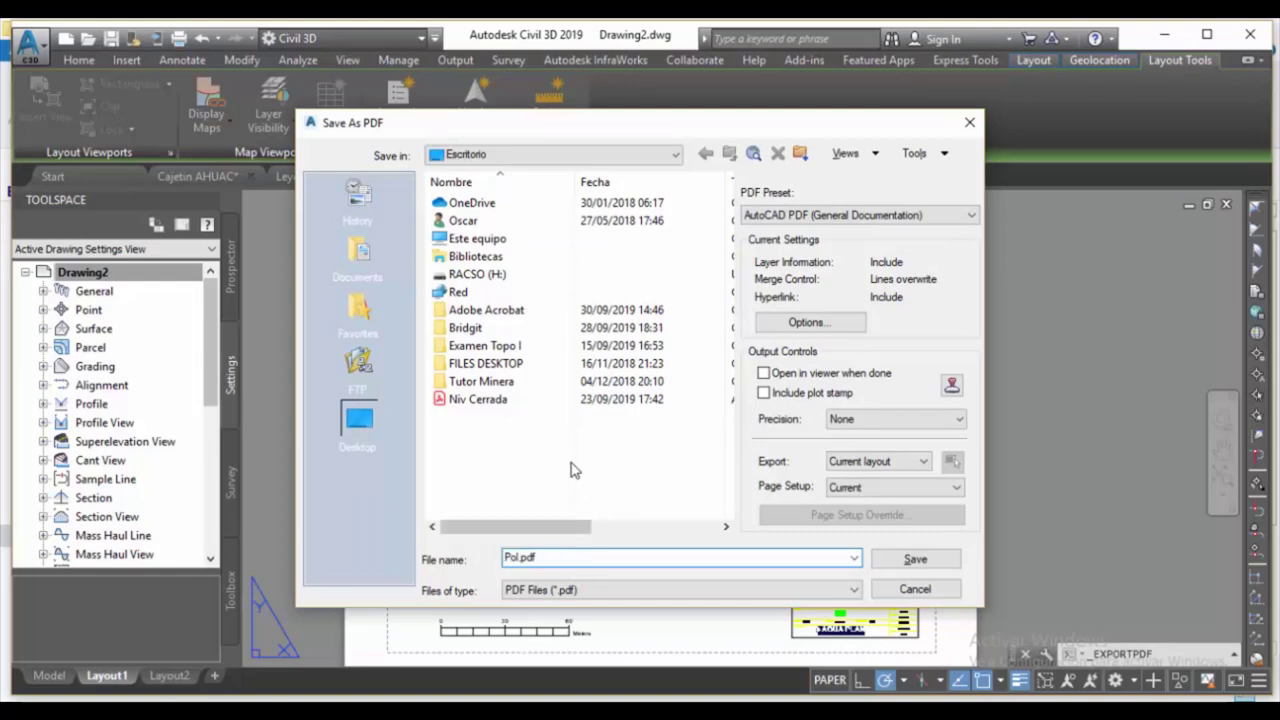
{"action": "type", "text": "ol"}
{"action": "key", "text": "Return"}
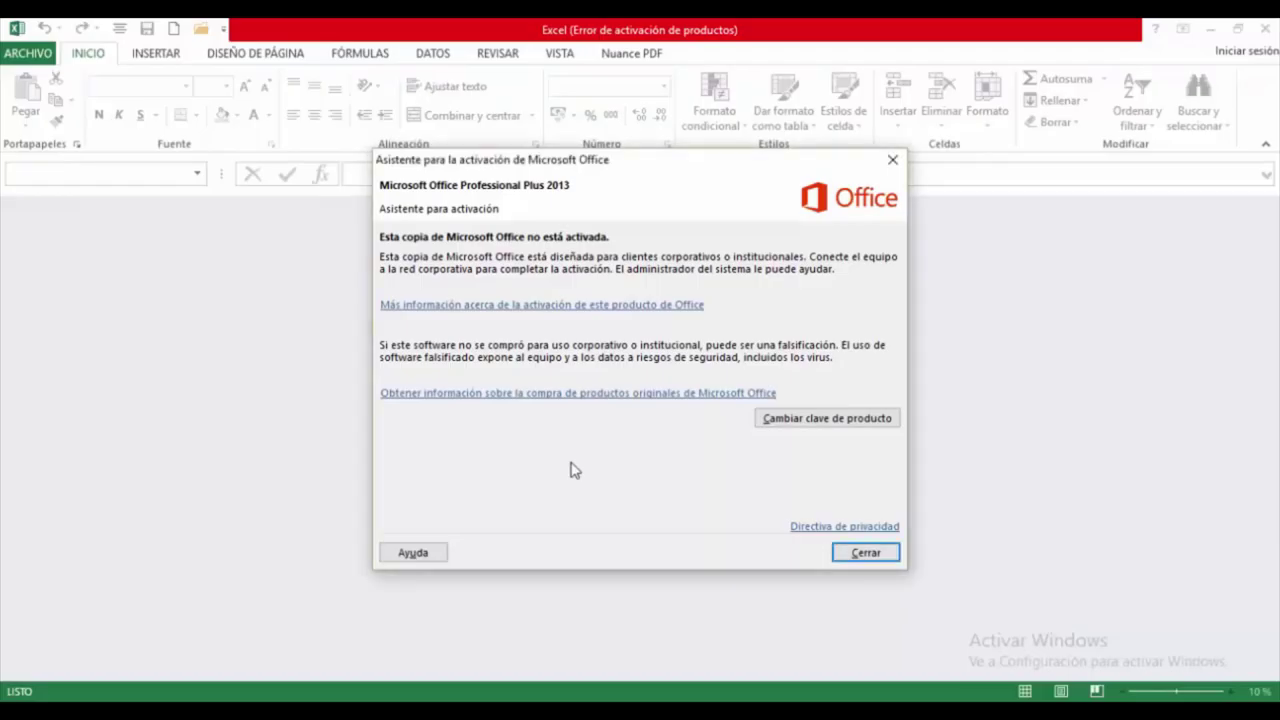
- Switch to Excel and close the Microsoft Office activation wizard
{"action": "key", "text": "Return"}
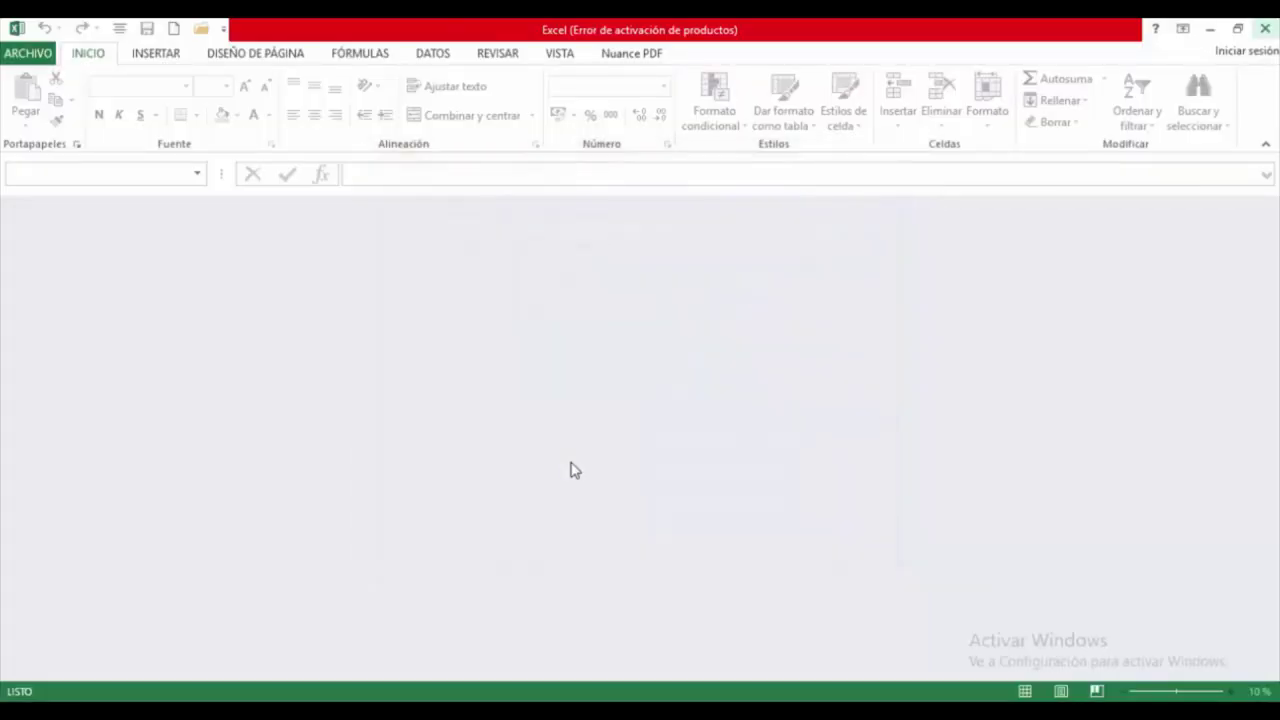